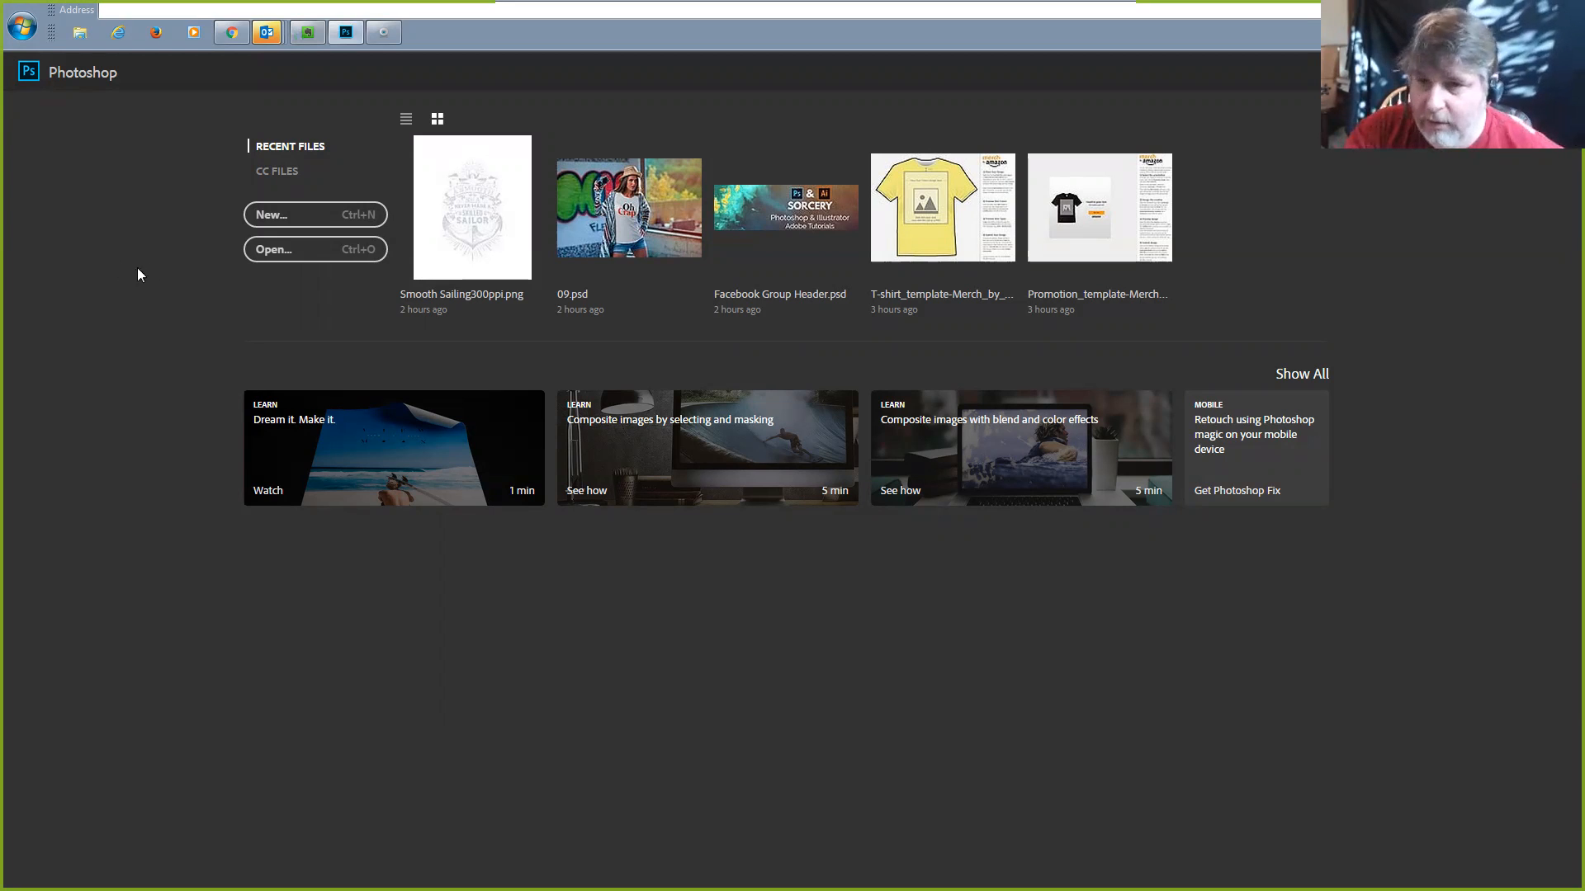
{"action": "left_click", "coordinate": [273, 41]}
{"action": "left_click", "coordinate": [264, 130]}
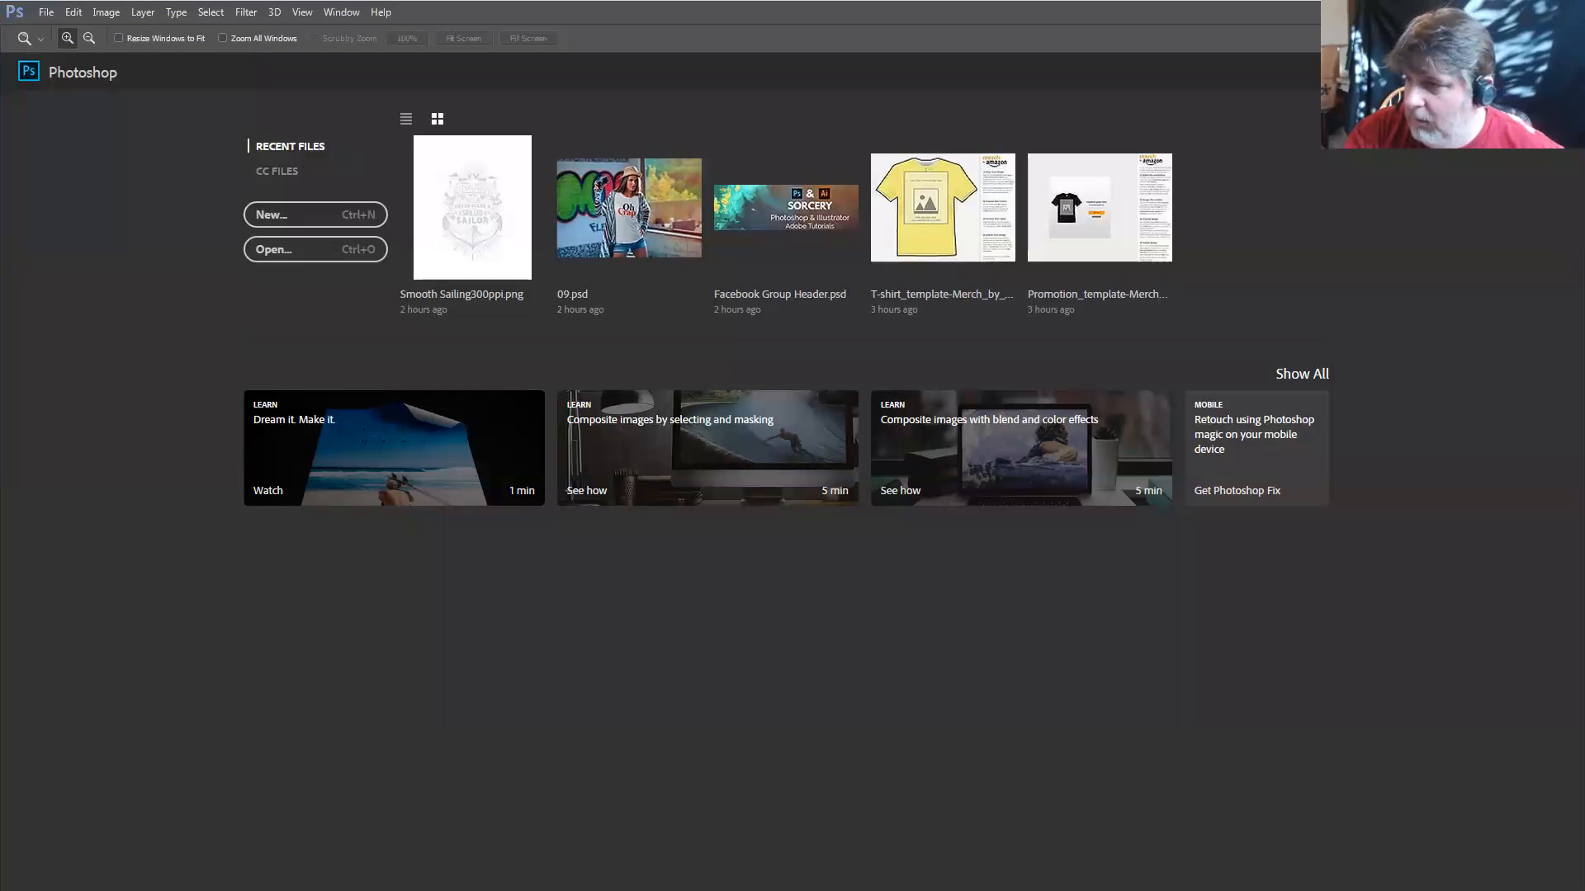
Browse from Photoshop to Adobe Bridge and show the Designs folder inside My Company
{"action": "mouse_move", "coordinate": [132, 2]}
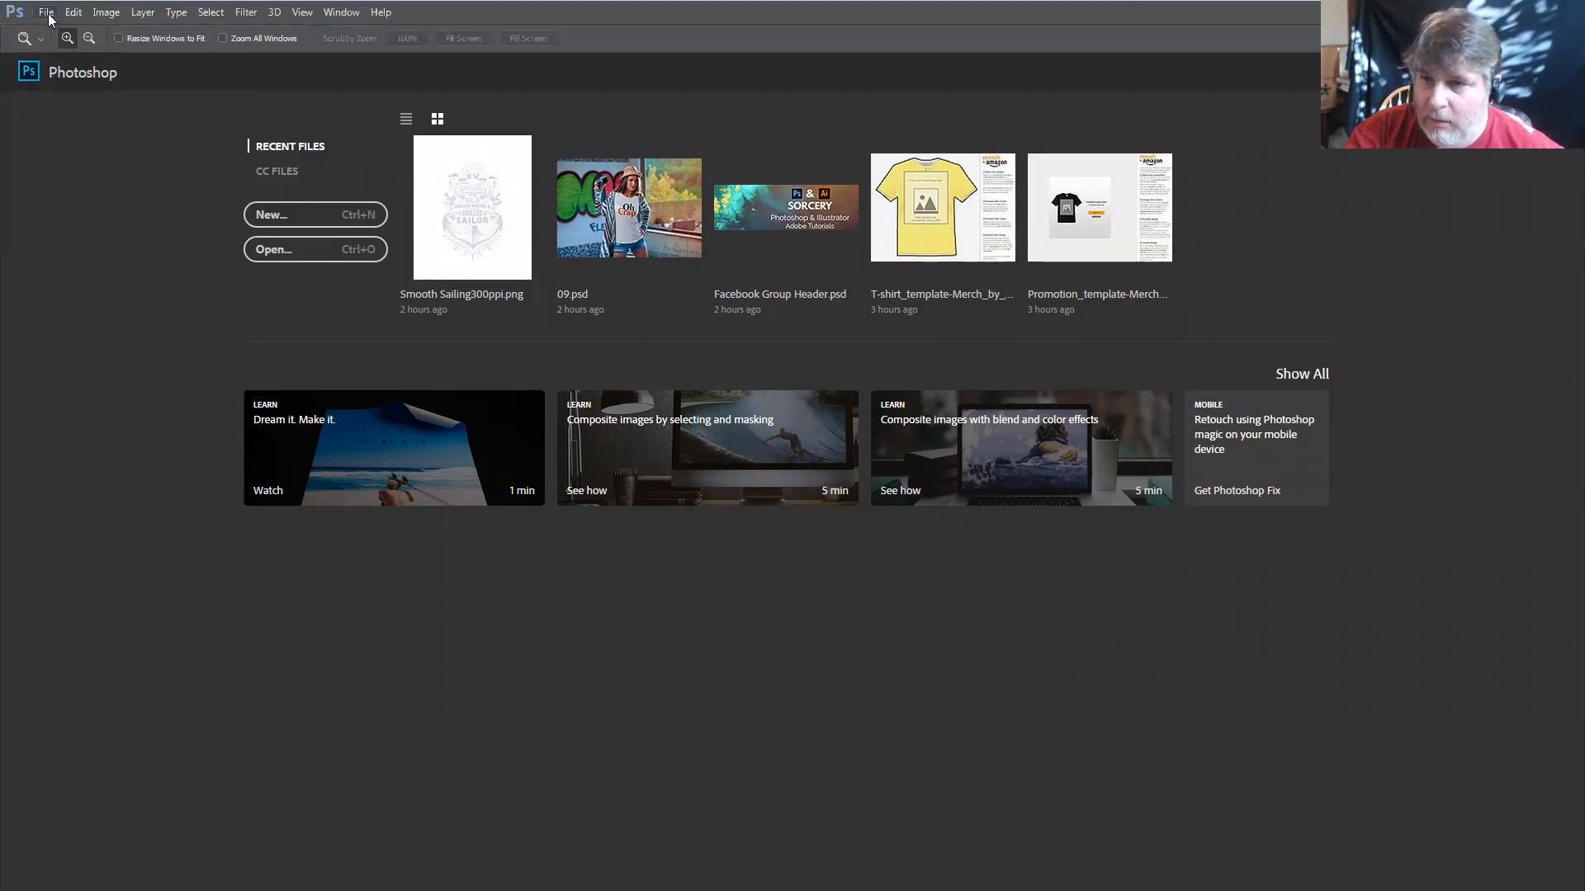
{"action": "left_click", "coordinate": [46, 11]}
{"action": "left_click", "coordinate": [329, 219]}
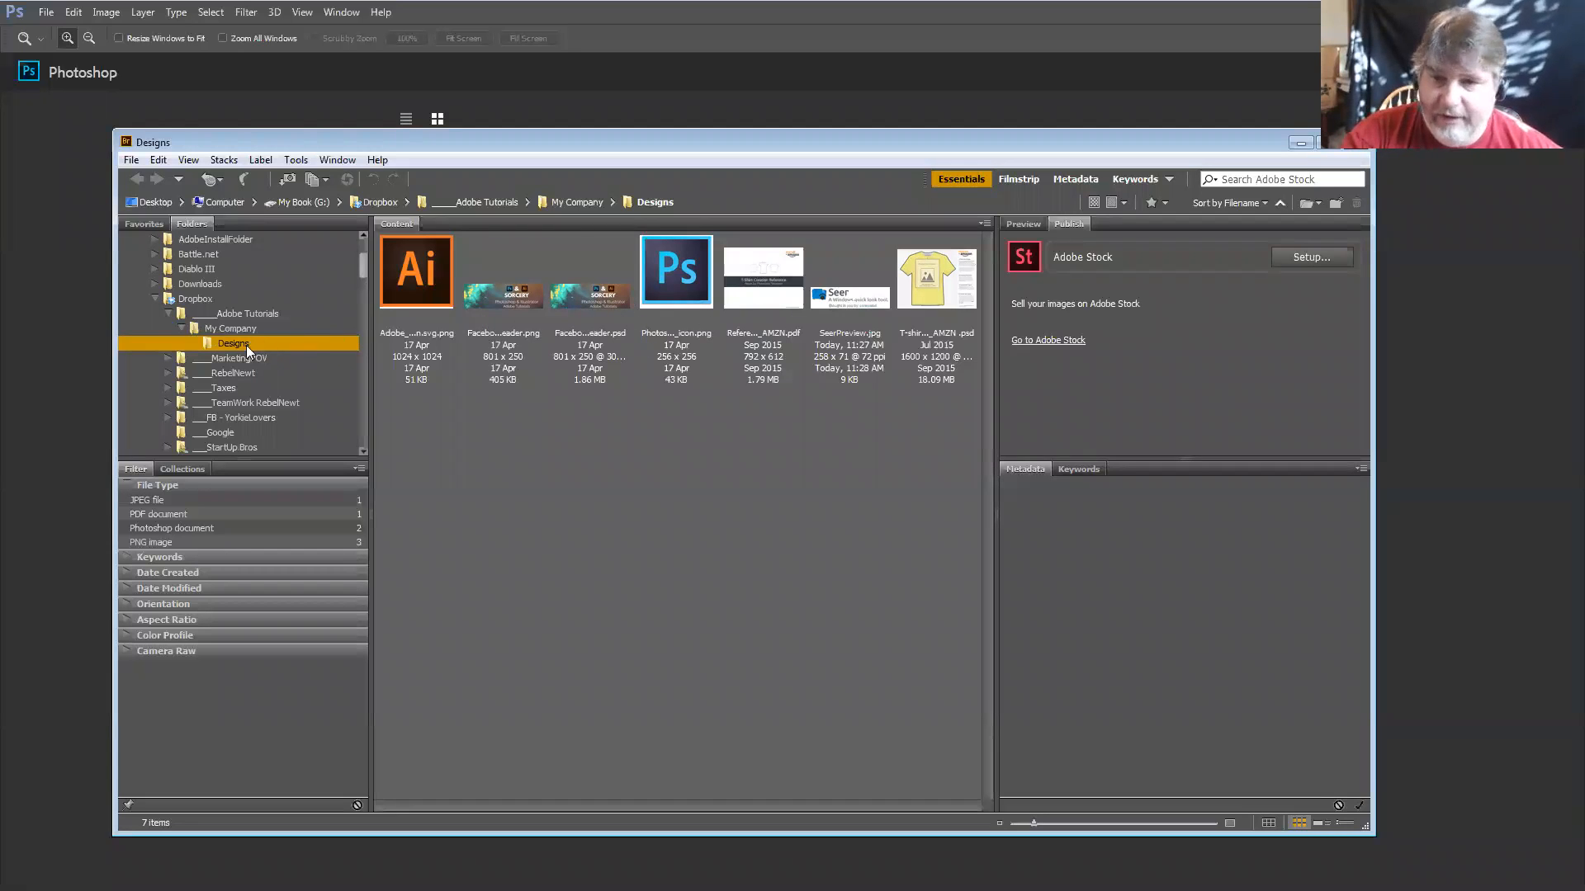
Create a subfolder inside the Designs folder, keeping the default name New Folder
{"action": "right_click", "coordinate": [236, 340]}
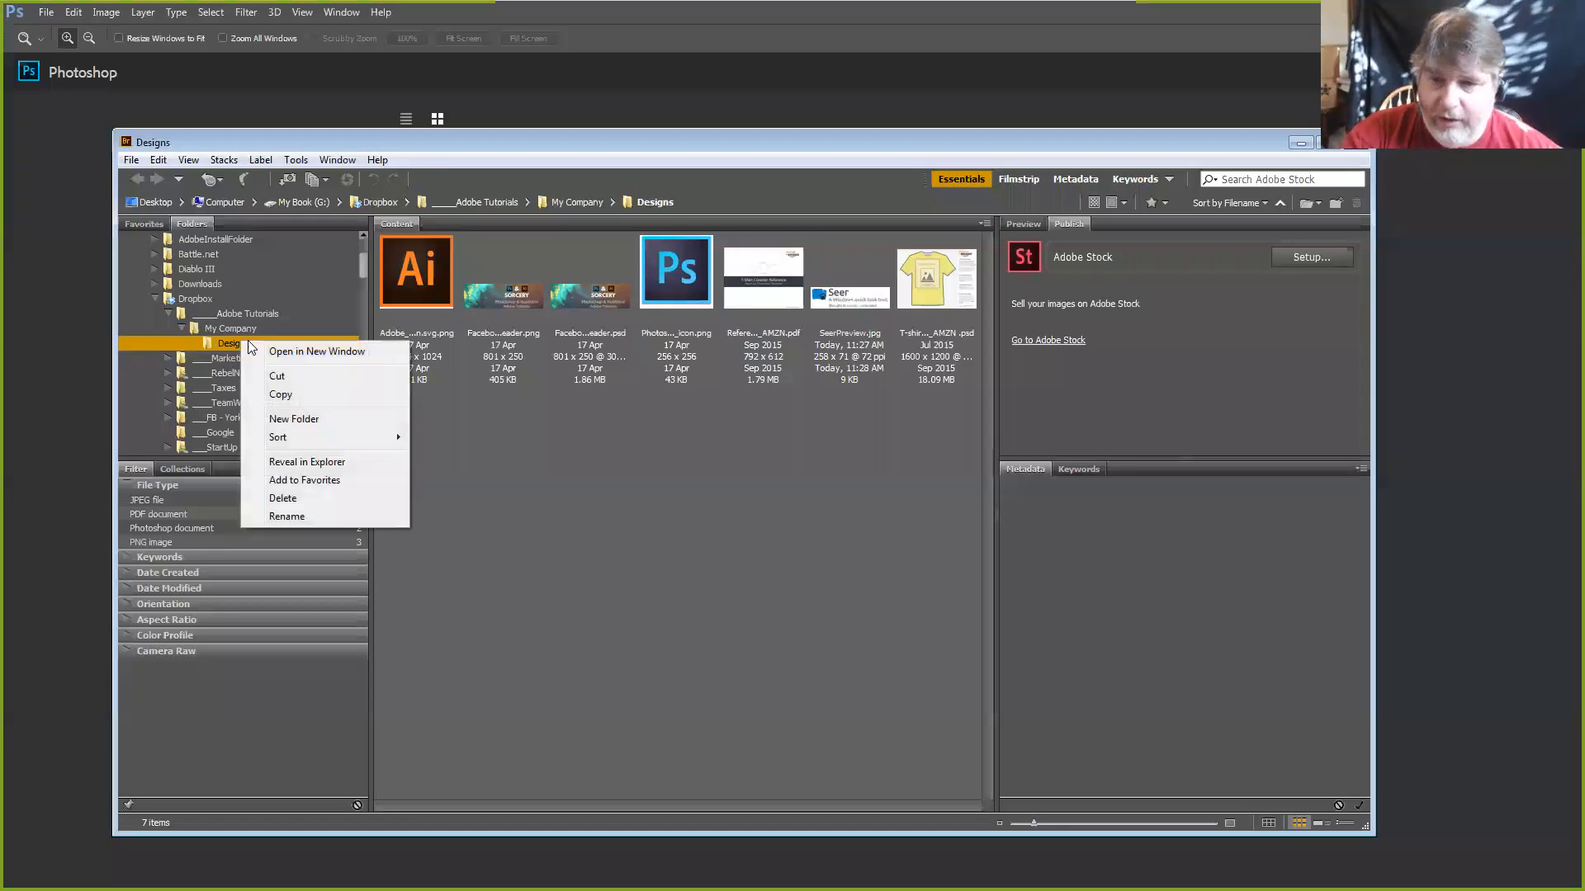
{"action": "left_click", "coordinate": [300, 416]}
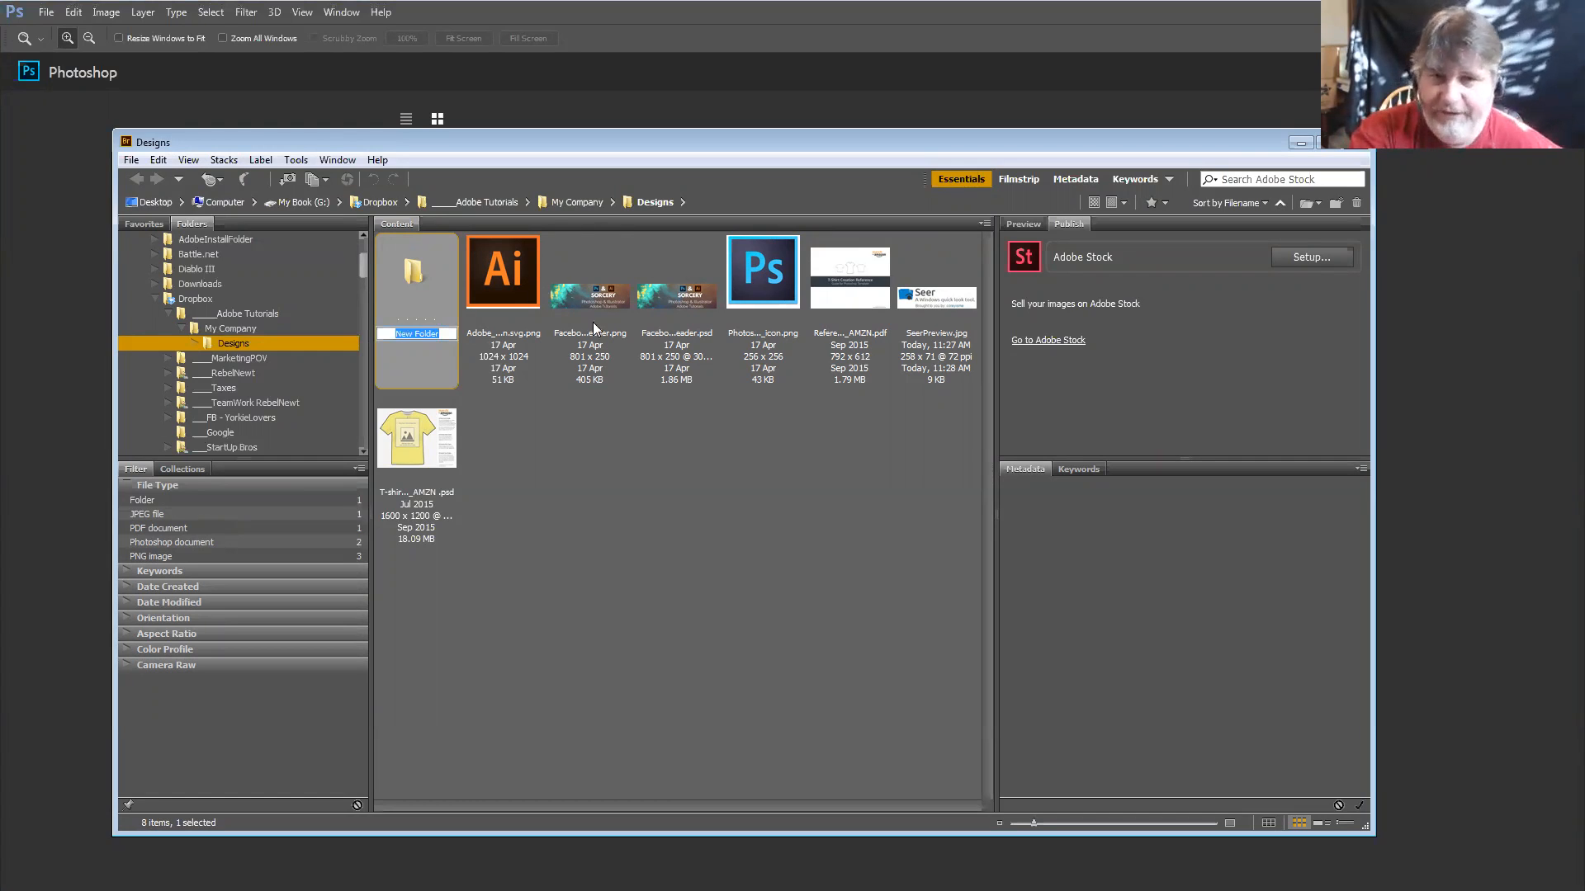
{"action": "key", "text": "Return"}
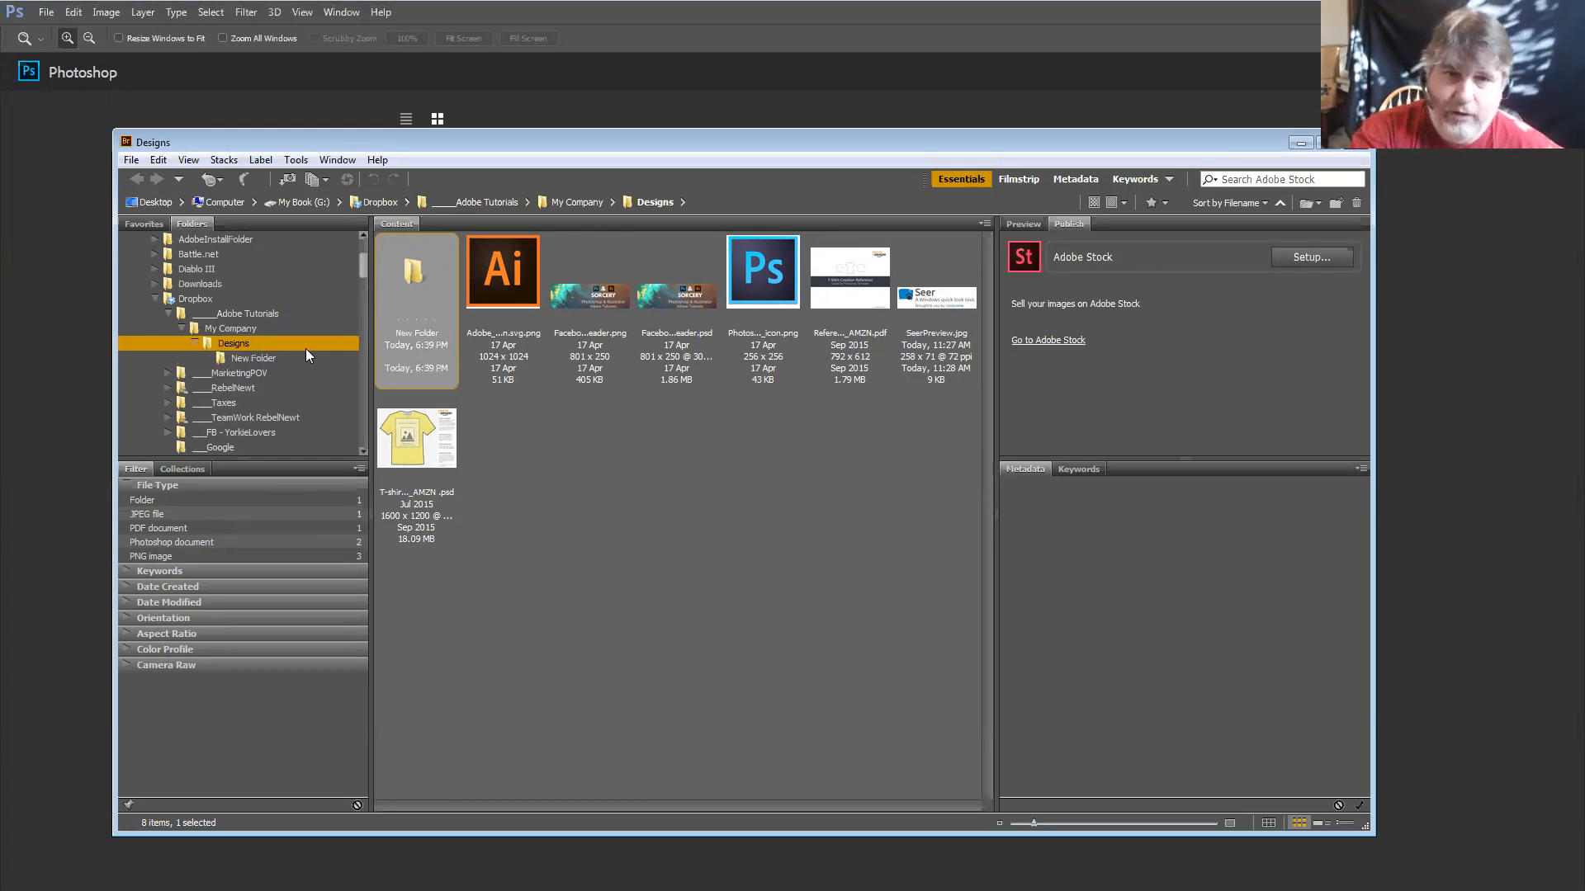
Switch to Windows Explorer and go to the Designs folder through Dropbox, Adobe Tutorials and My Company
{"action": "mouse_move", "coordinate": [236, 2]}
{"action": "left_click", "coordinate": [82, 32]}
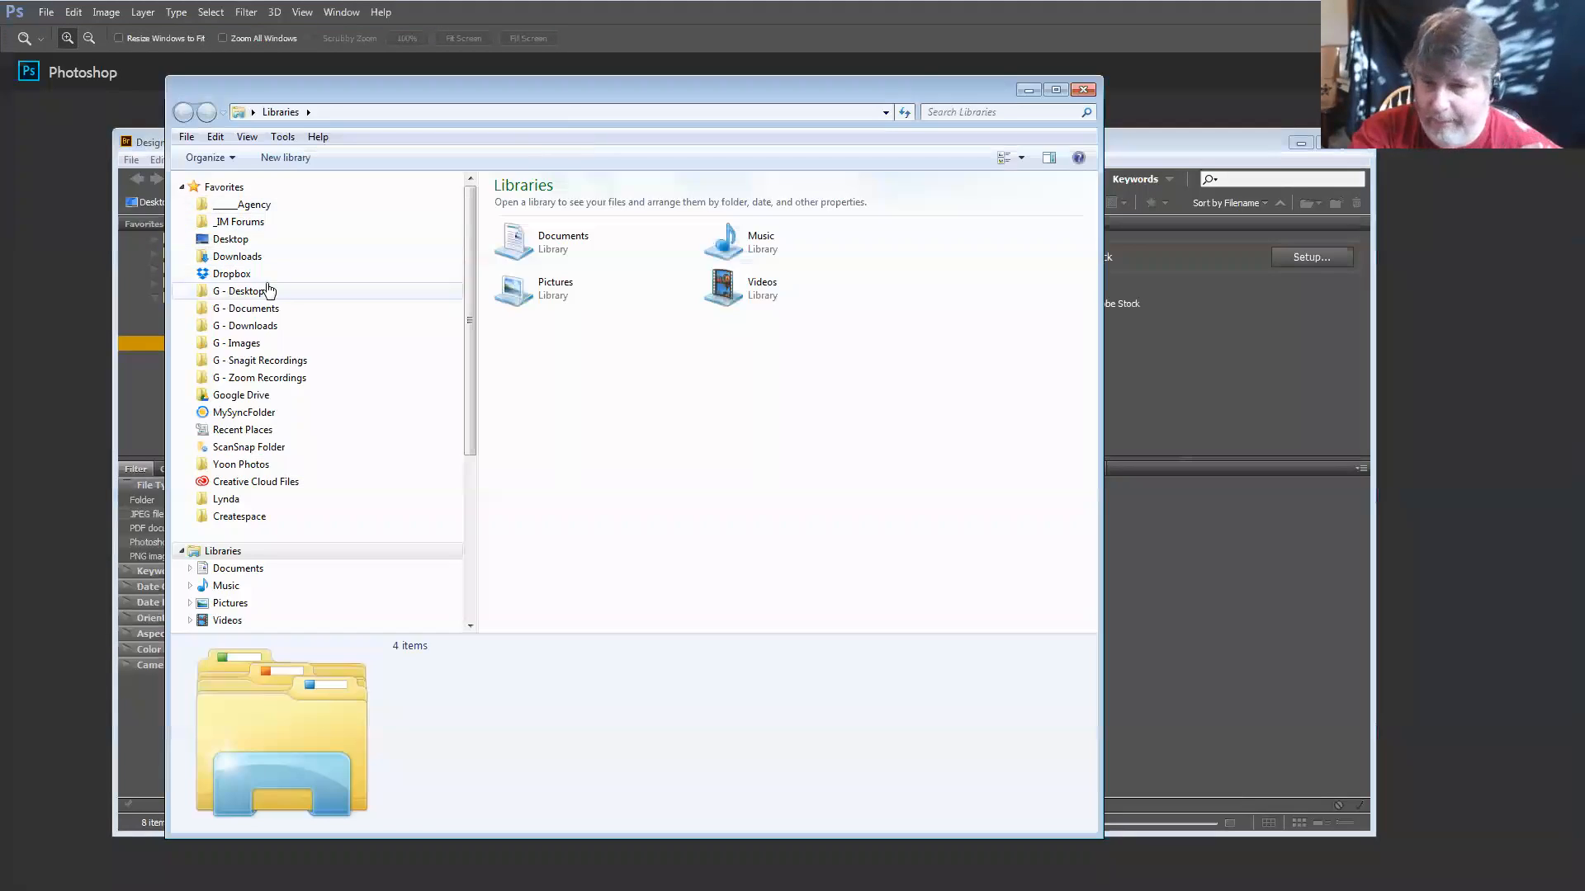
{"action": "left_click", "coordinate": [233, 274]}
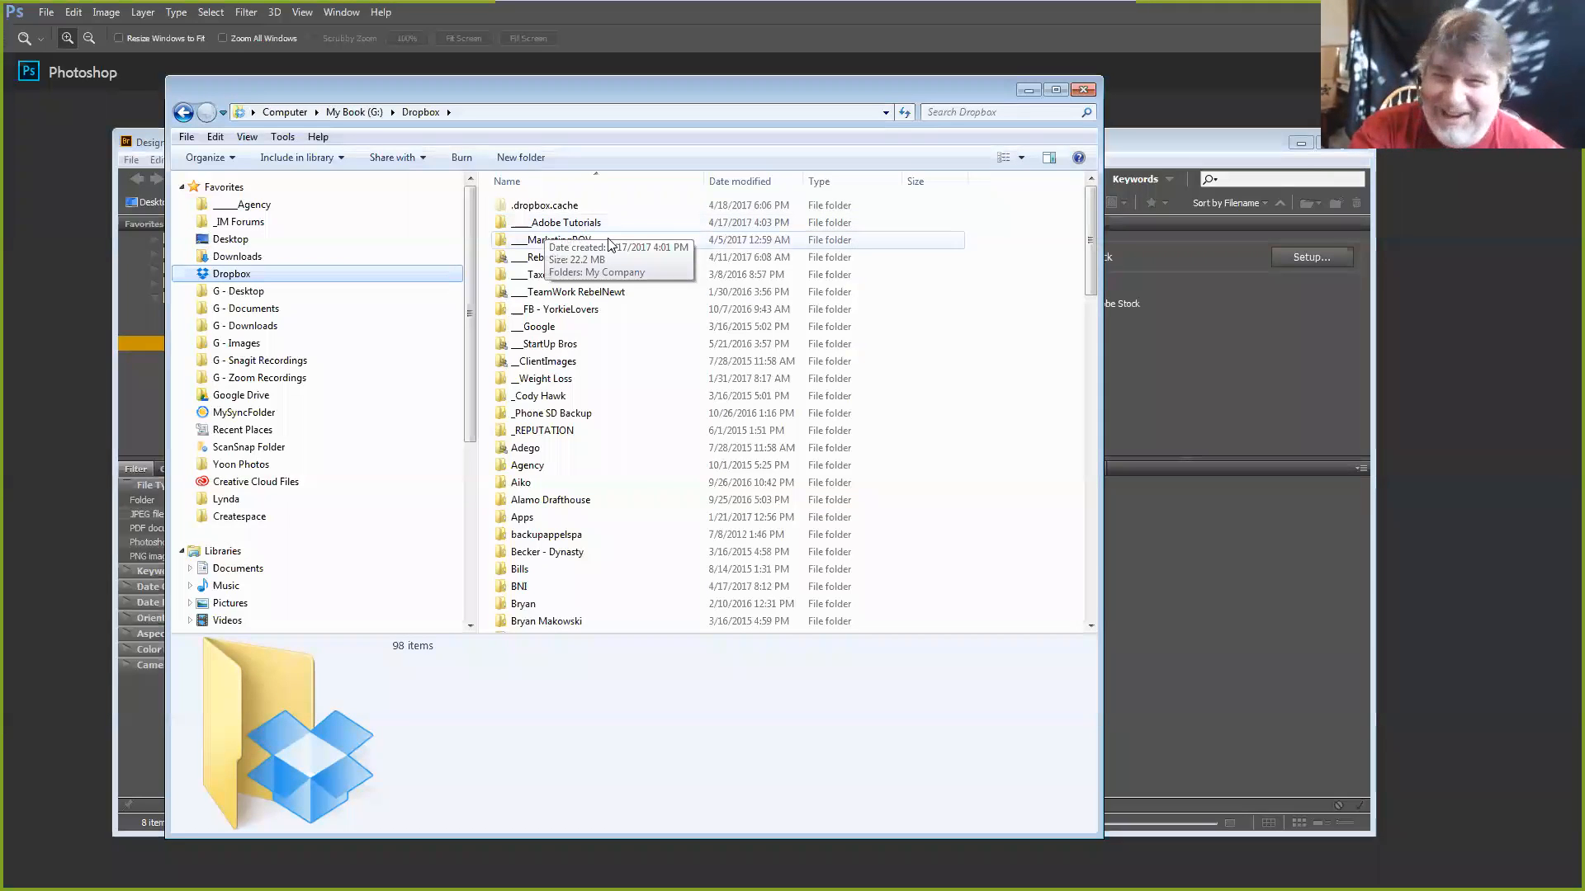
{"action": "double_click", "coordinate": [545, 228]}
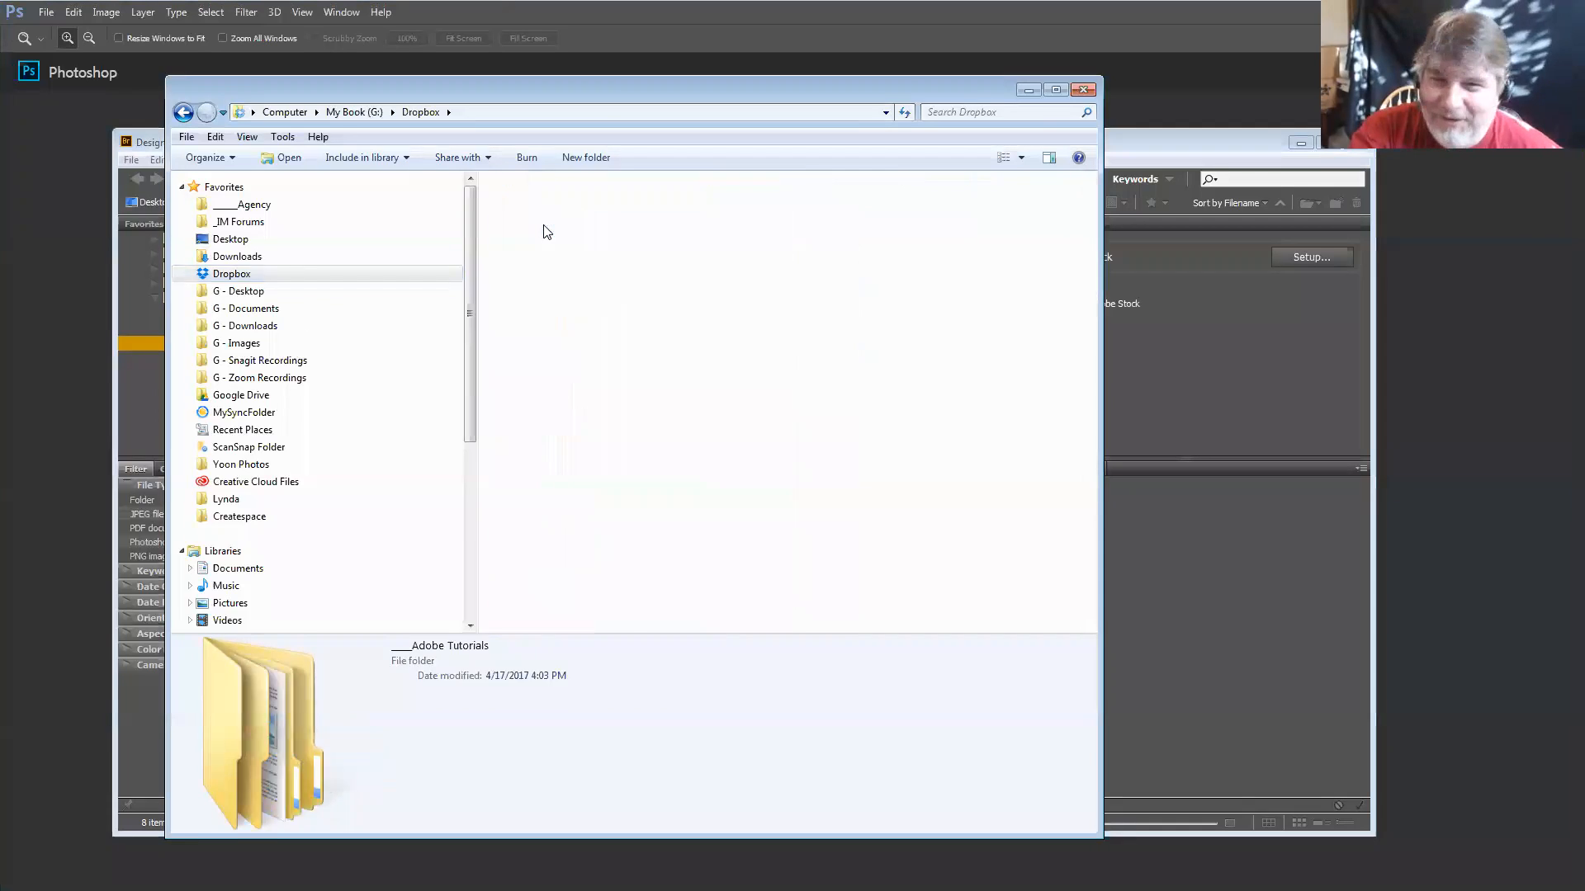
{"action": "double_click", "coordinate": [520, 208]}
{"action": "double_click", "coordinate": [521, 208]}
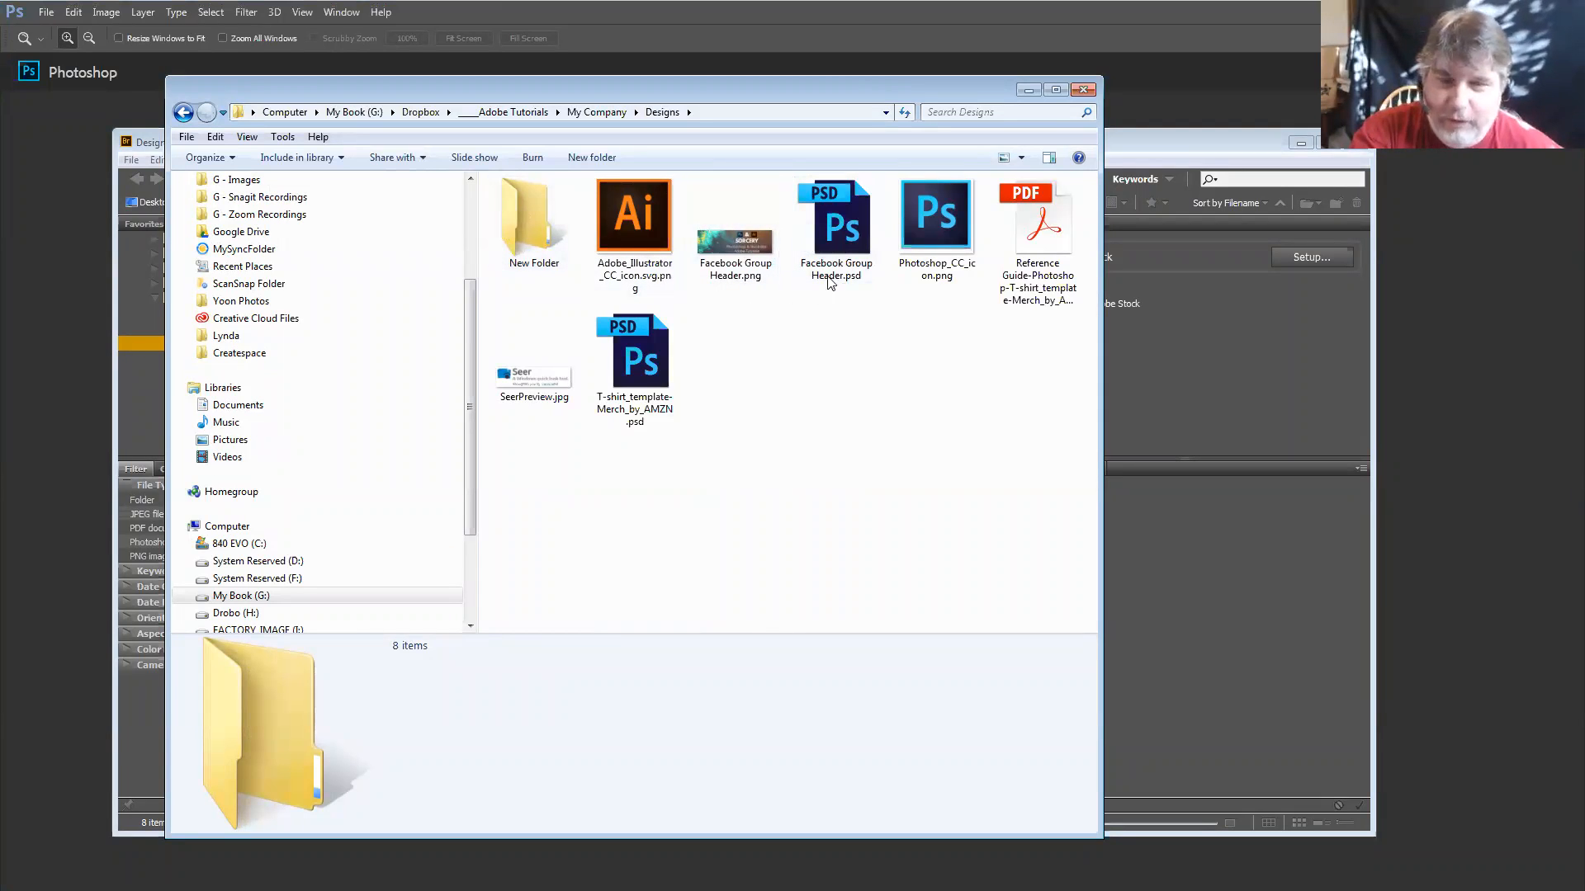
Compare the Explorer thumbnails of the Facebook Group Header PSD and PNG and the T-shirt template PSD, and close the window
{"action": "left_click", "coordinate": [837, 233]}
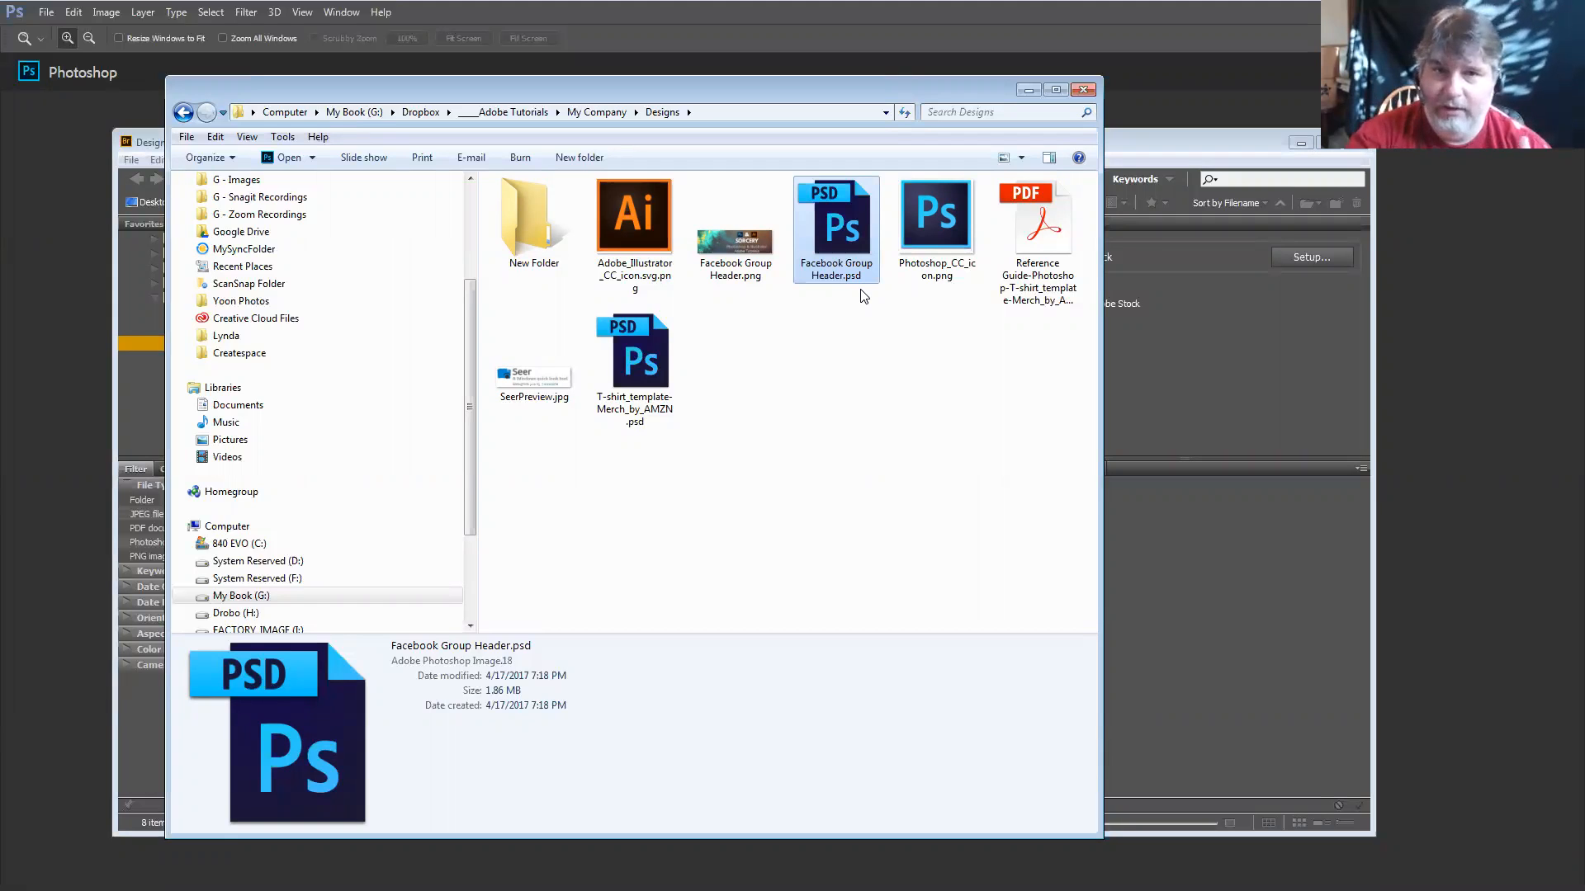
{"action": "left_click", "coordinate": [754, 275]}
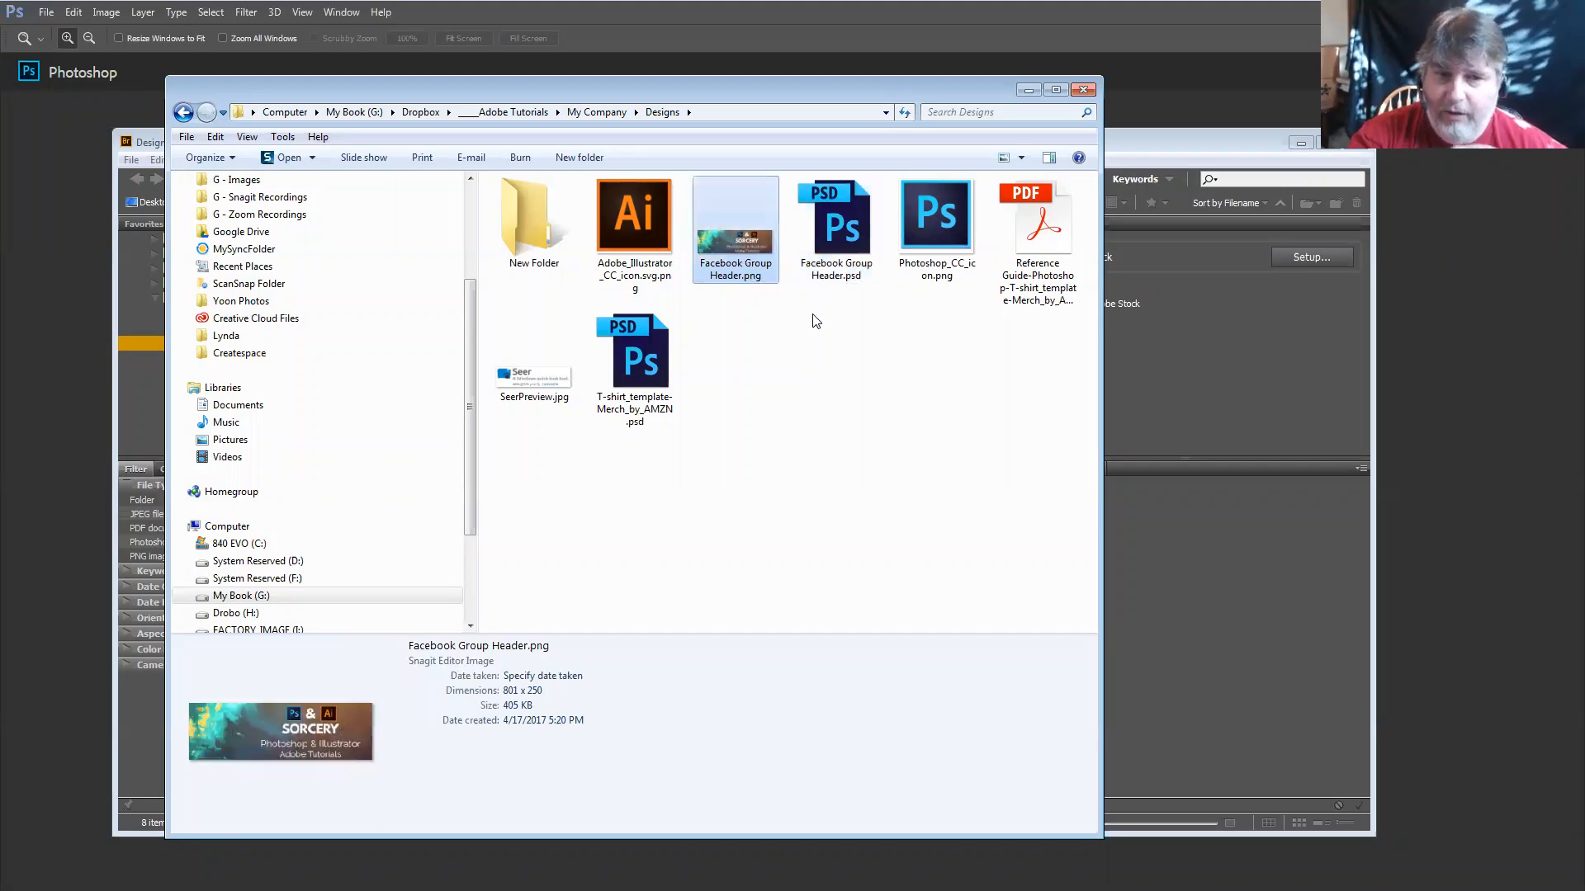
{"action": "left_click", "coordinate": [850, 234]}
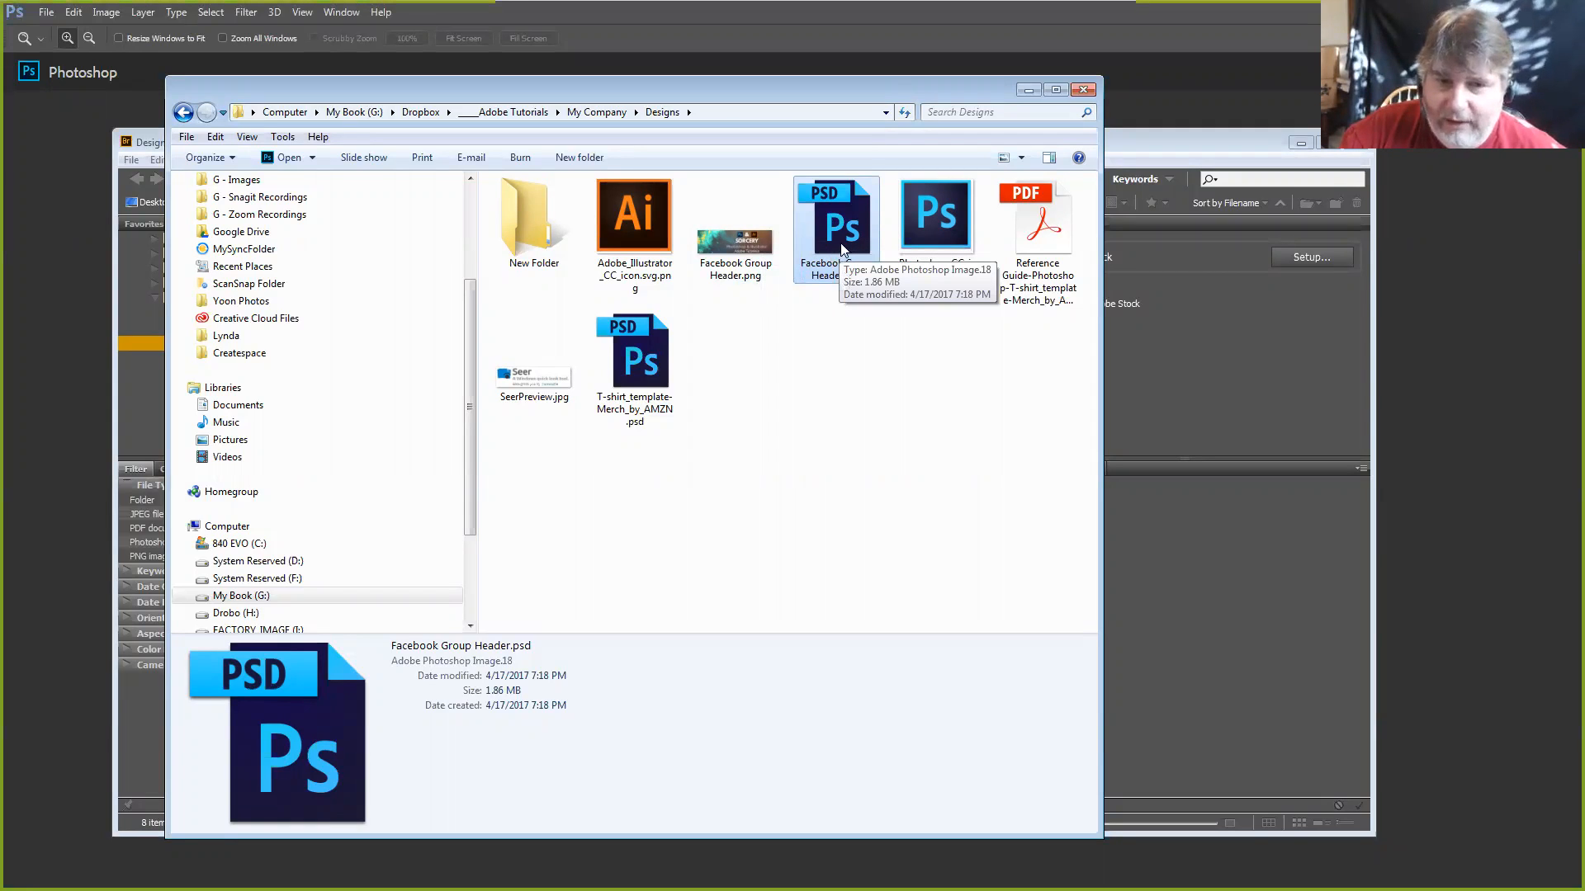
{"action": "left_click", "coordinate": [817, 333]}
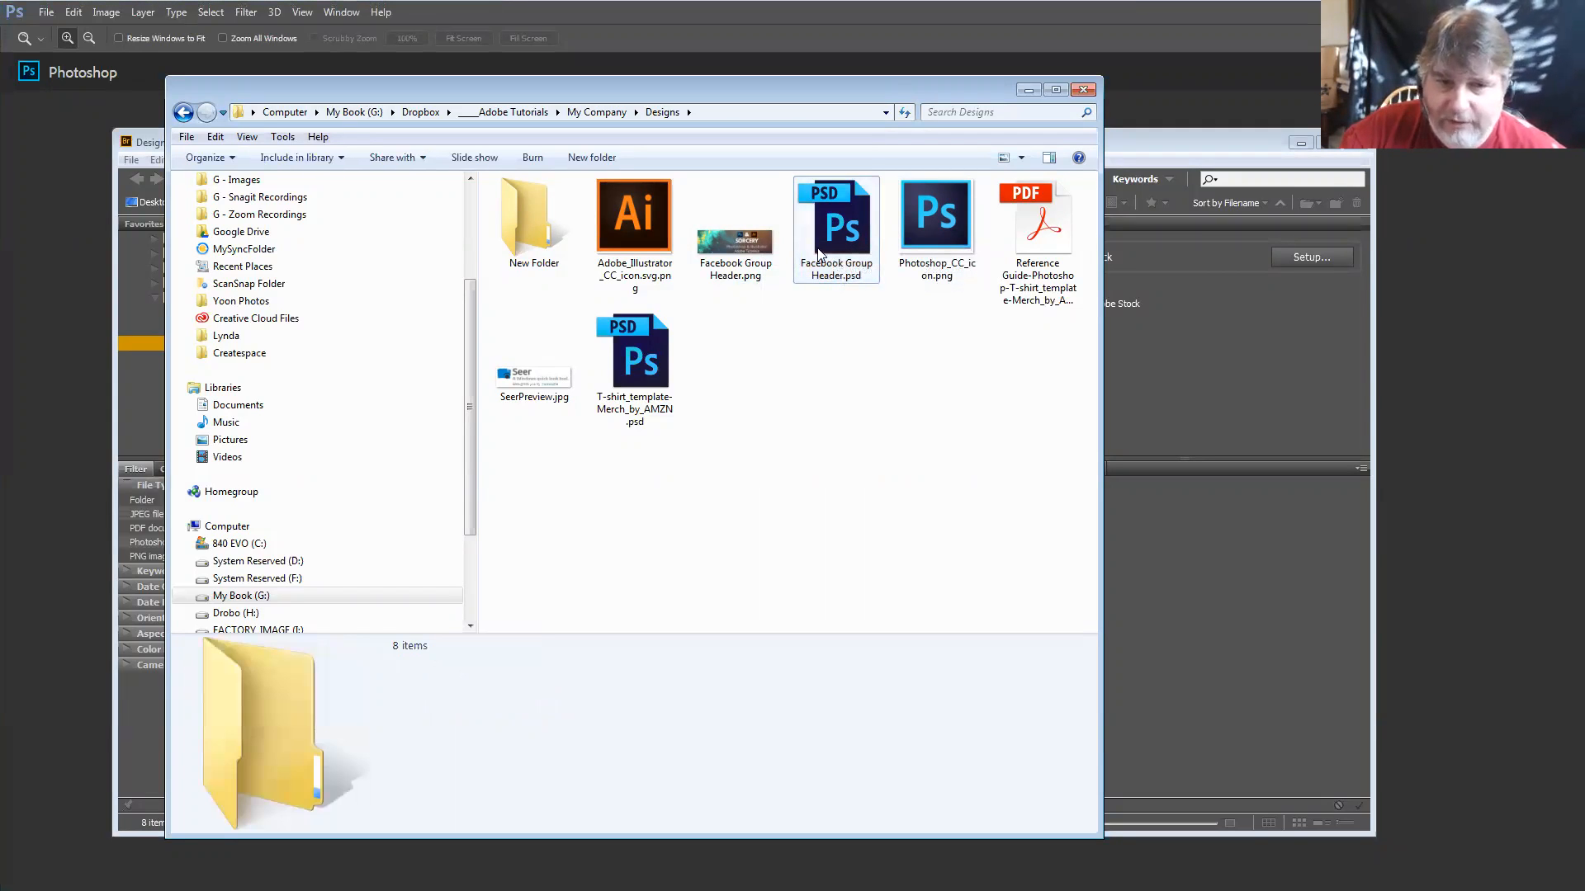
{"action": "left_click", "coordinate": [651, 381]}
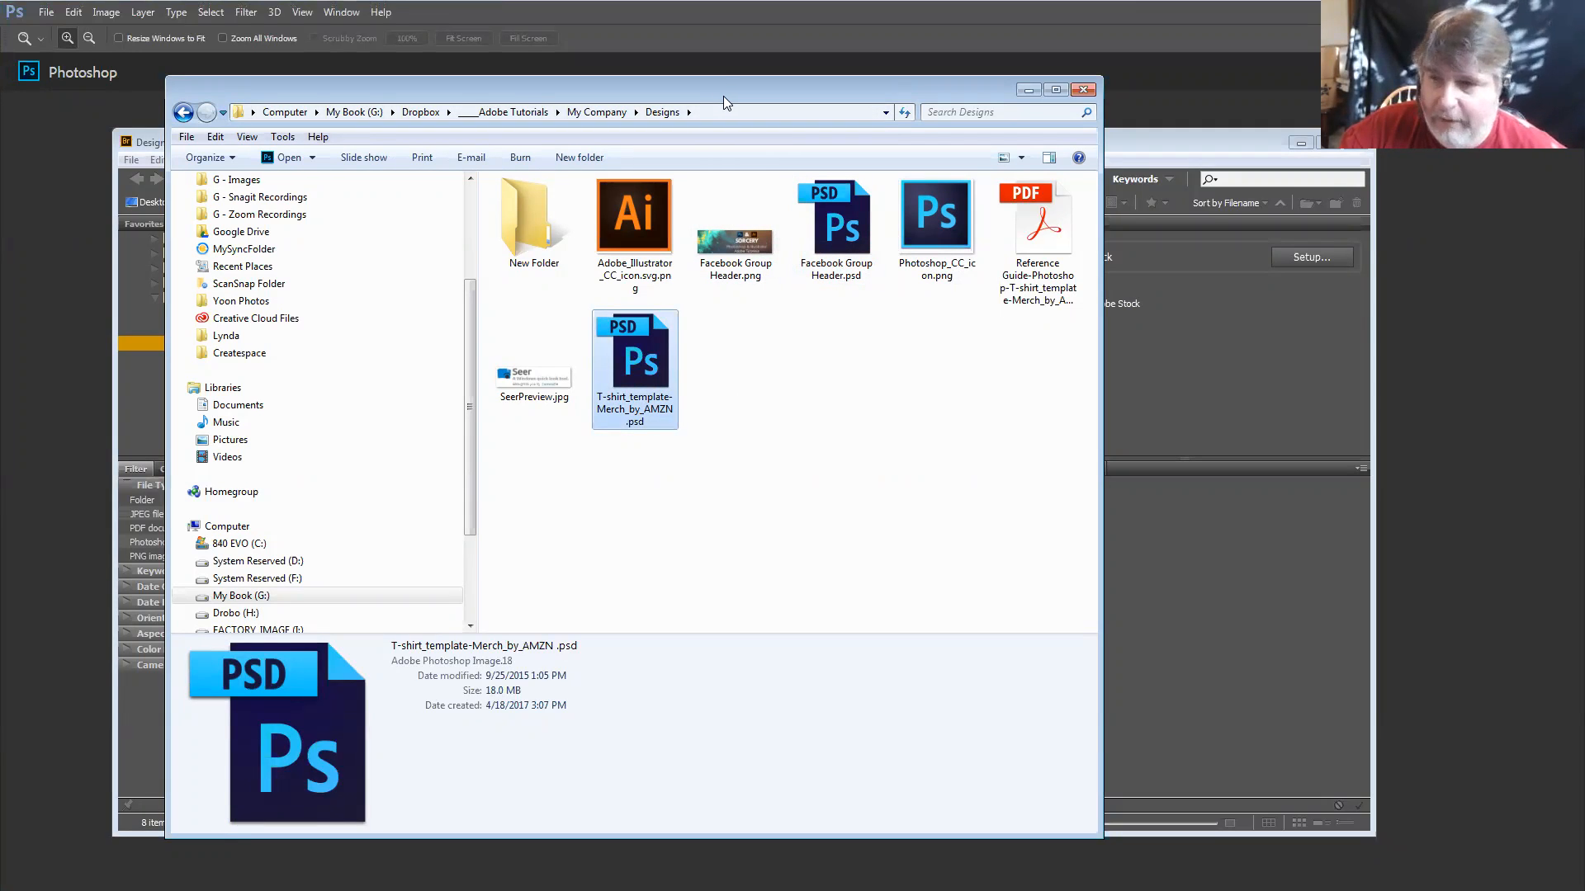
{"action": "left_click", "coordinate": [1082, 90]}
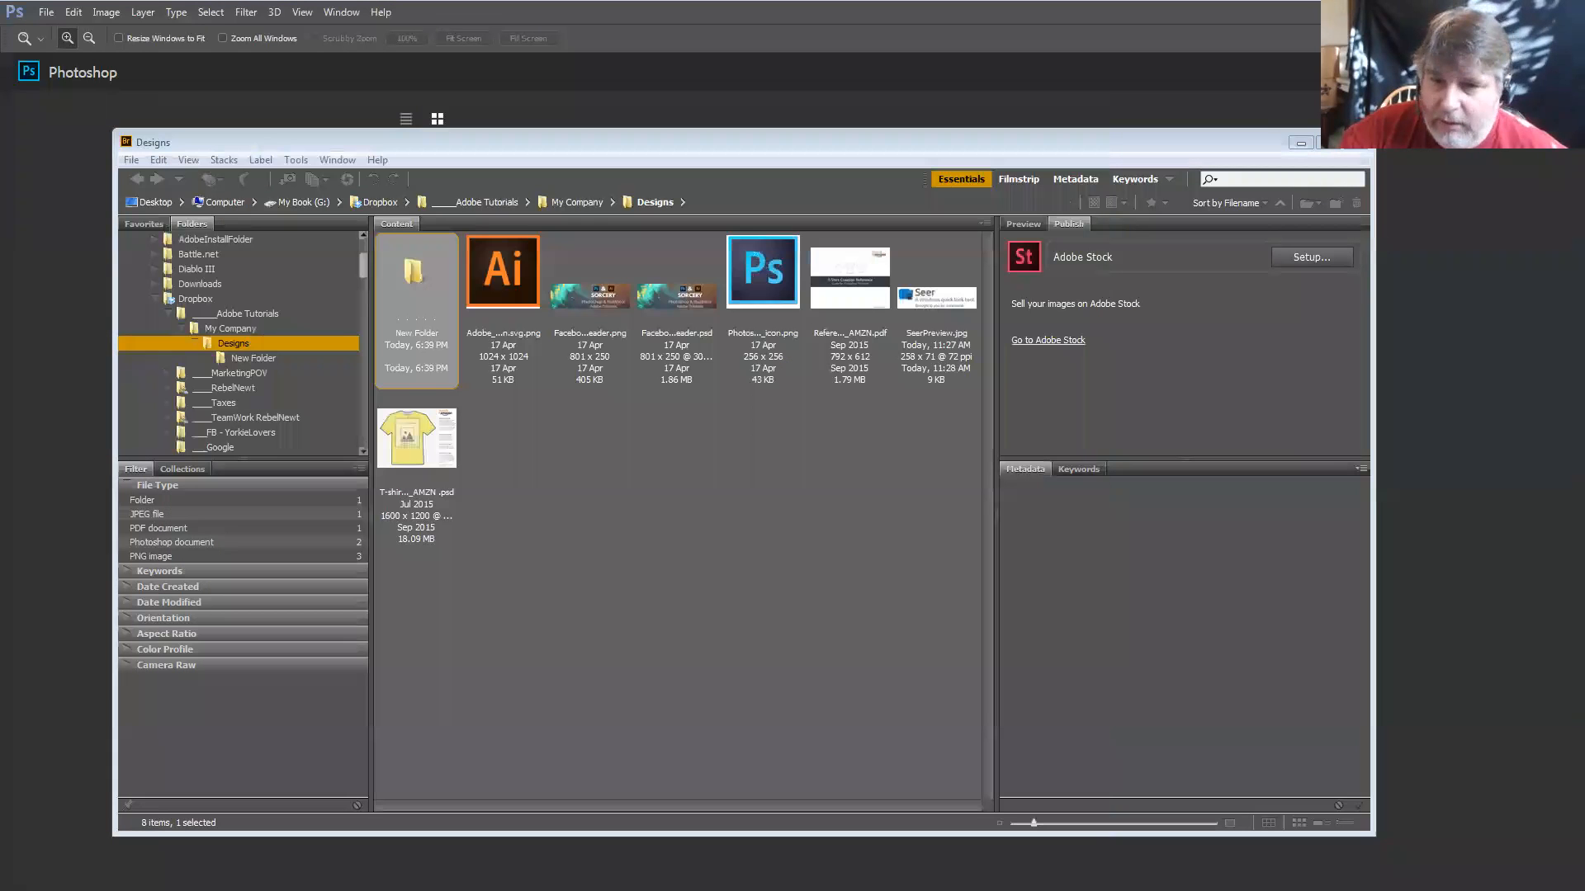
Inspect the Facebook Group Header PNG and PSD in Bridge, and preview the PSD in full screen
{"action": "left_click", "coordinate": [687, 443]}
{"action": "left_click", "coordinate": [687, 449]}
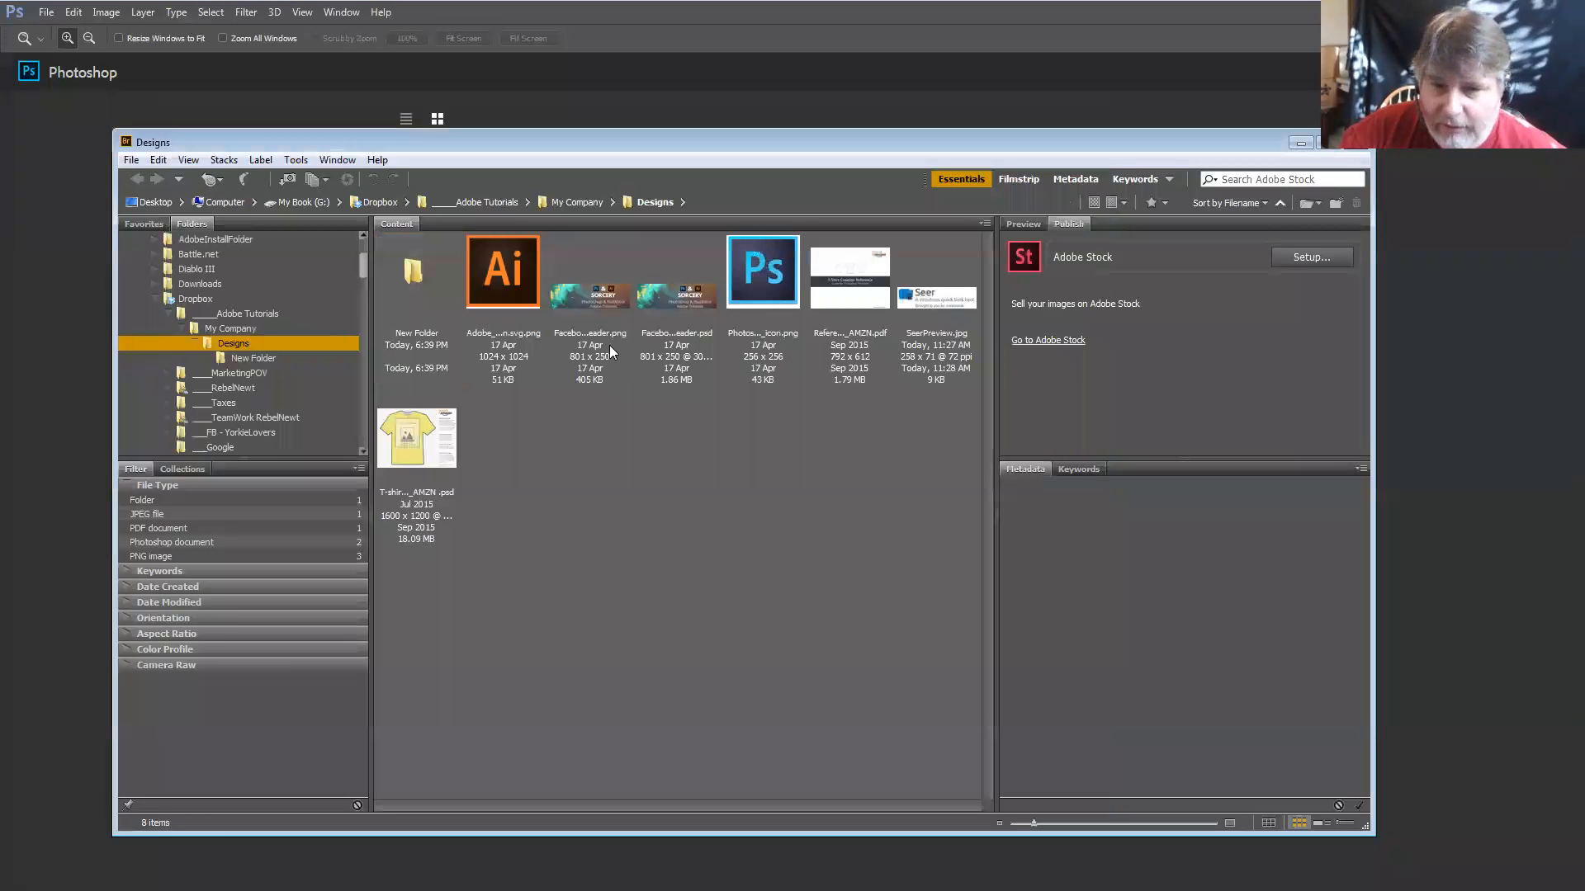
{"action": "left_click", "coordinate": [606, 301]}
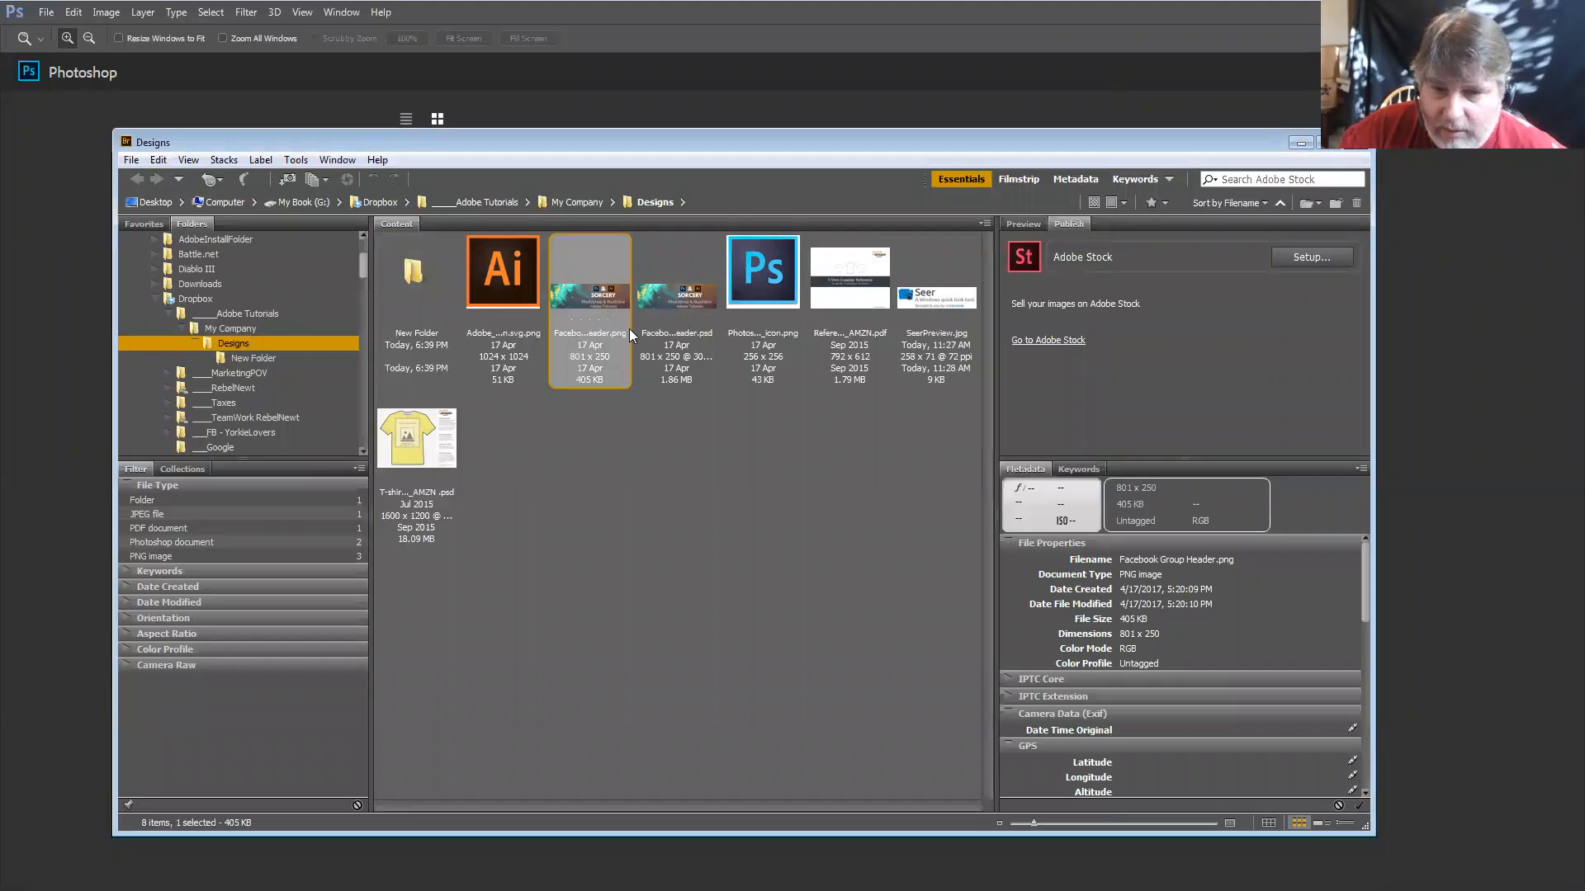
{"action": "left_click", "coordinate": [677, 302]}
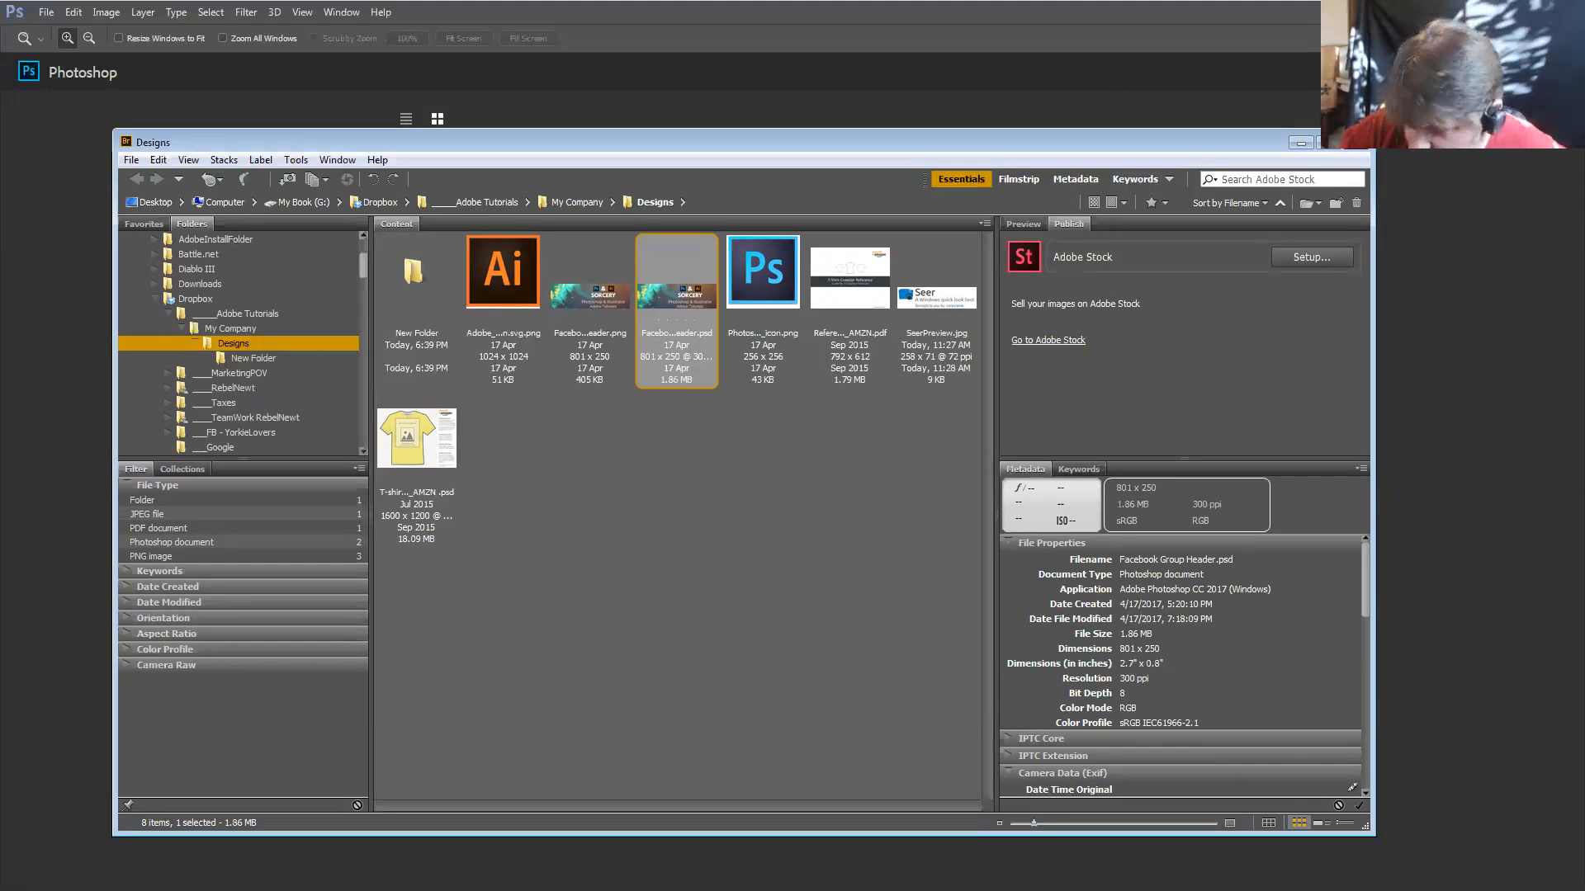
{"action": "key", "text": "space"}
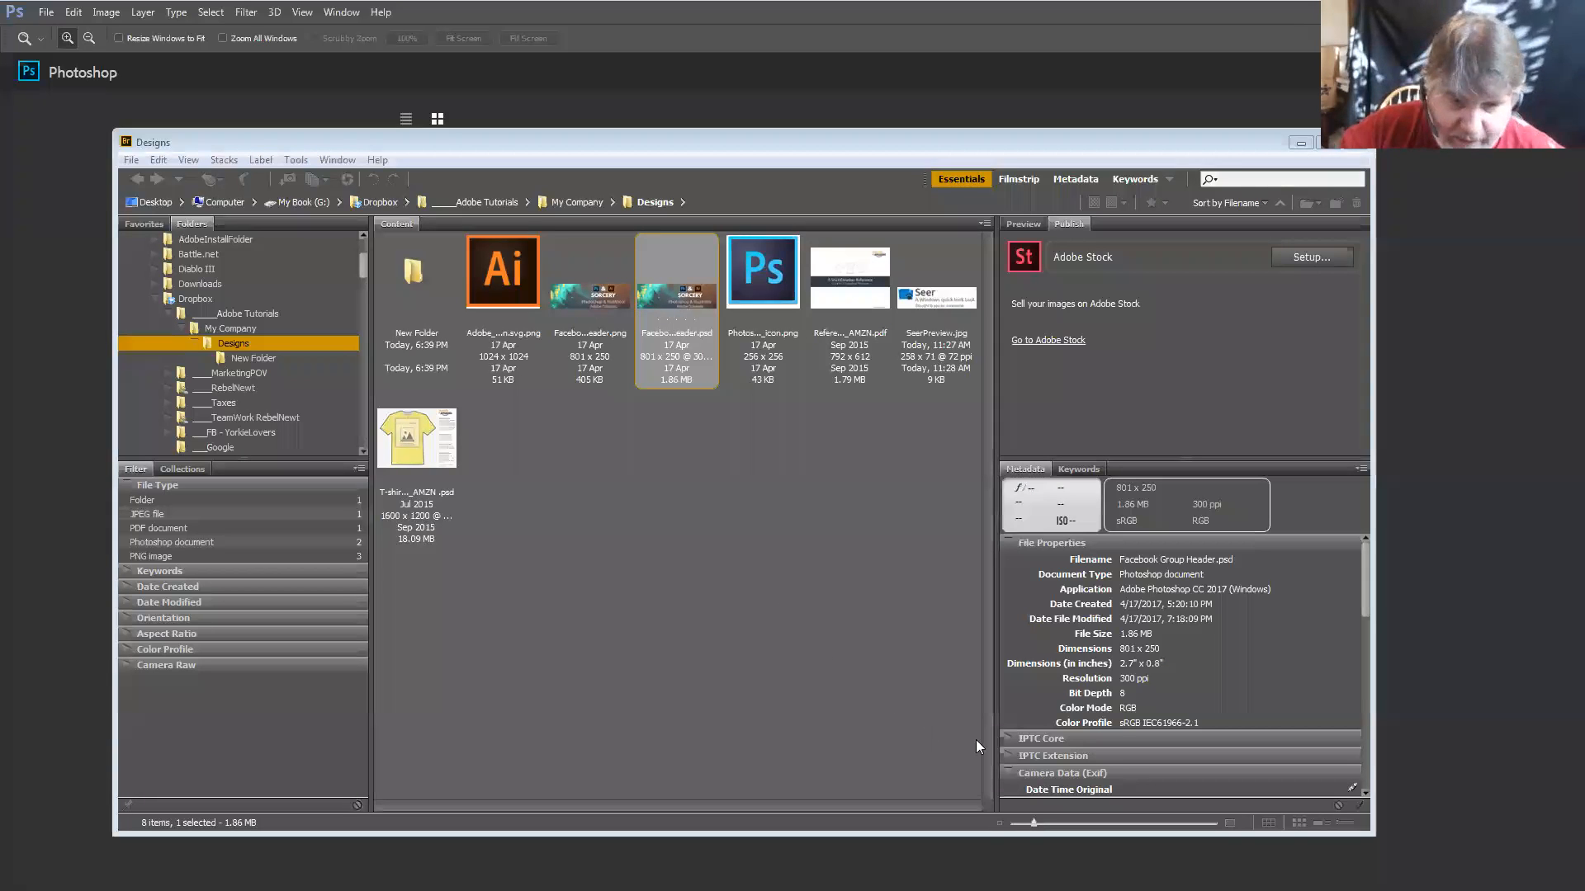
Select Photoshop_CC_icon.png and enlarge the thumbnails of the Designs folder's contents
{"action": "left_click", "coordinate": [753, 265]}
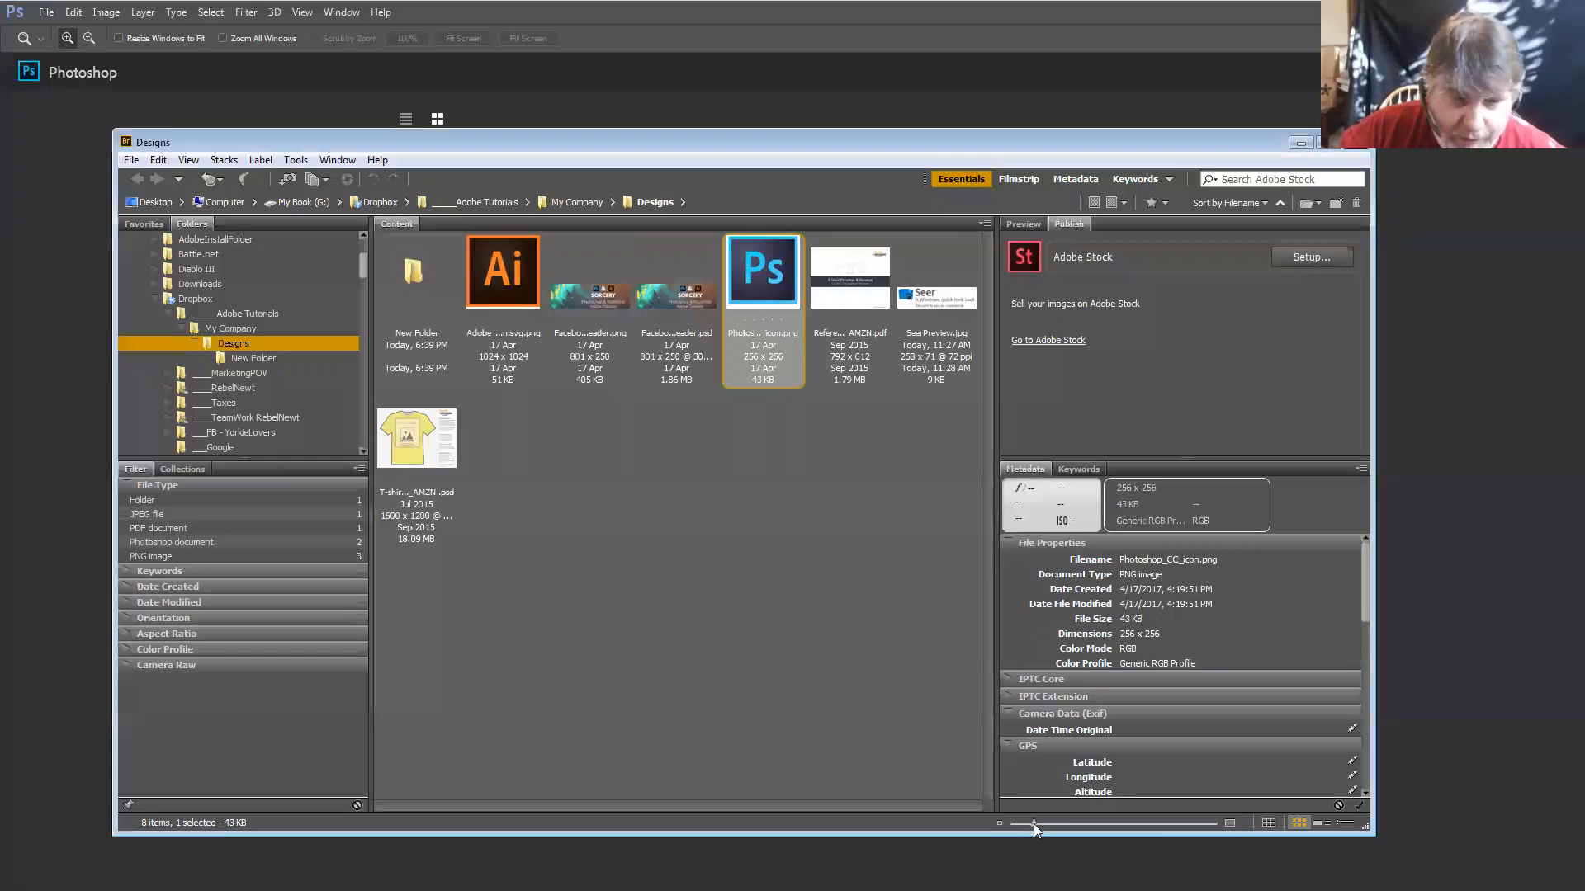
{"action": "mouse_move", "coordinate": [1033, 824]}
{"action": "left_mouse_down"}
{"action": "mouse_move", "coordinate": [1073, 827]}
{"action": "mouse_move", "coordinate": [1055, 825]}
{"action": "left_mouse_up"}
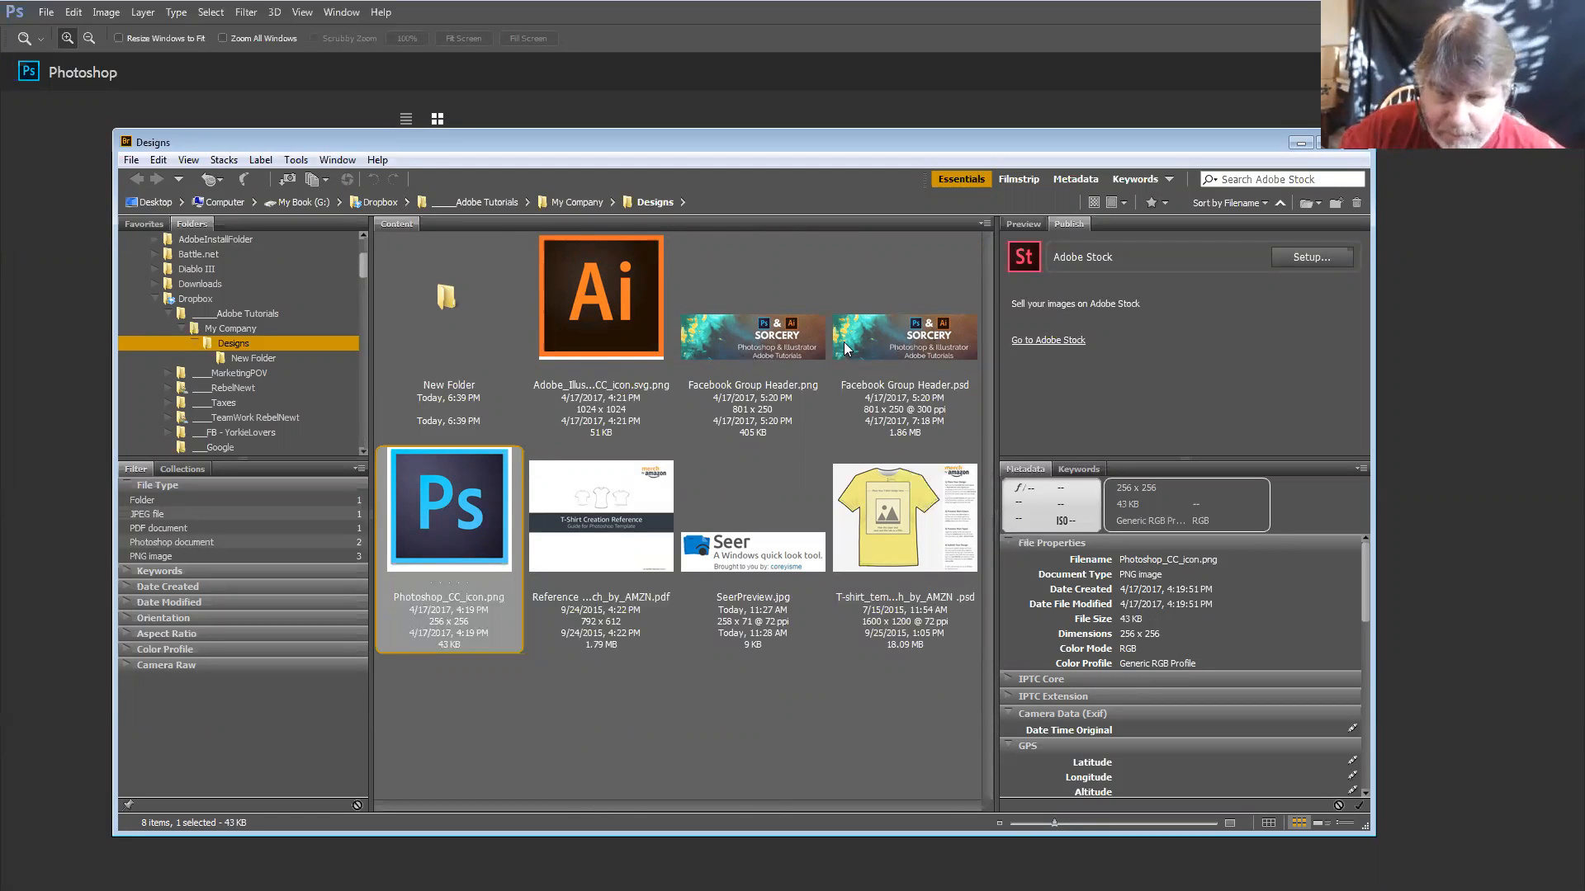
{"action": "left_click", "coordinate": [1229, 824]}
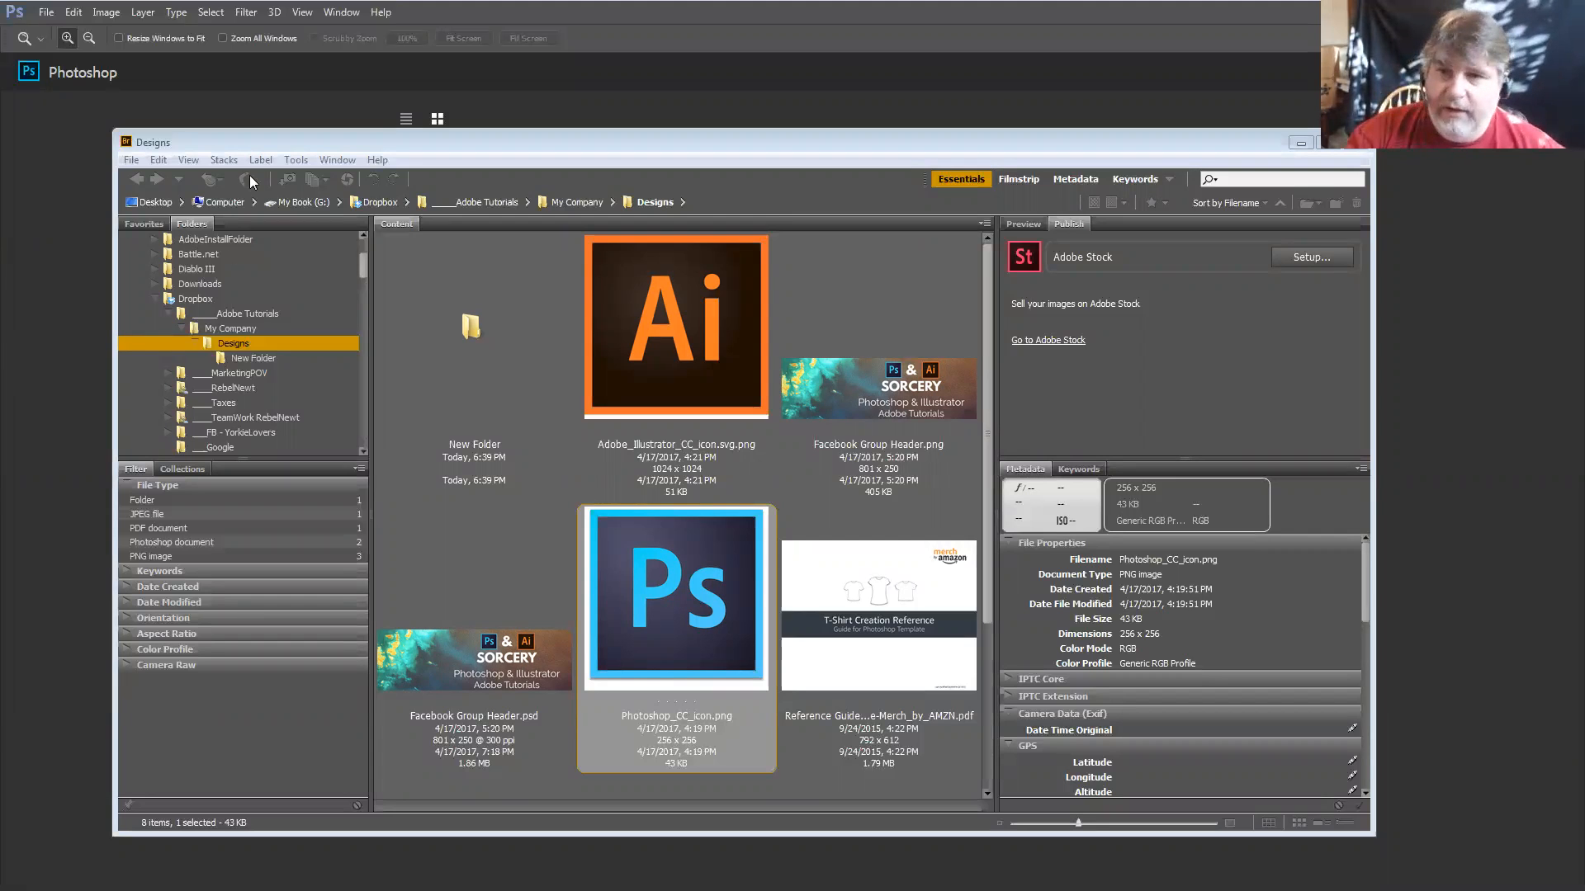
Launch the Seer quick look tool and check the hidden notification area icons
{"action": "mouse_move", "coordinate": [194, 4]}
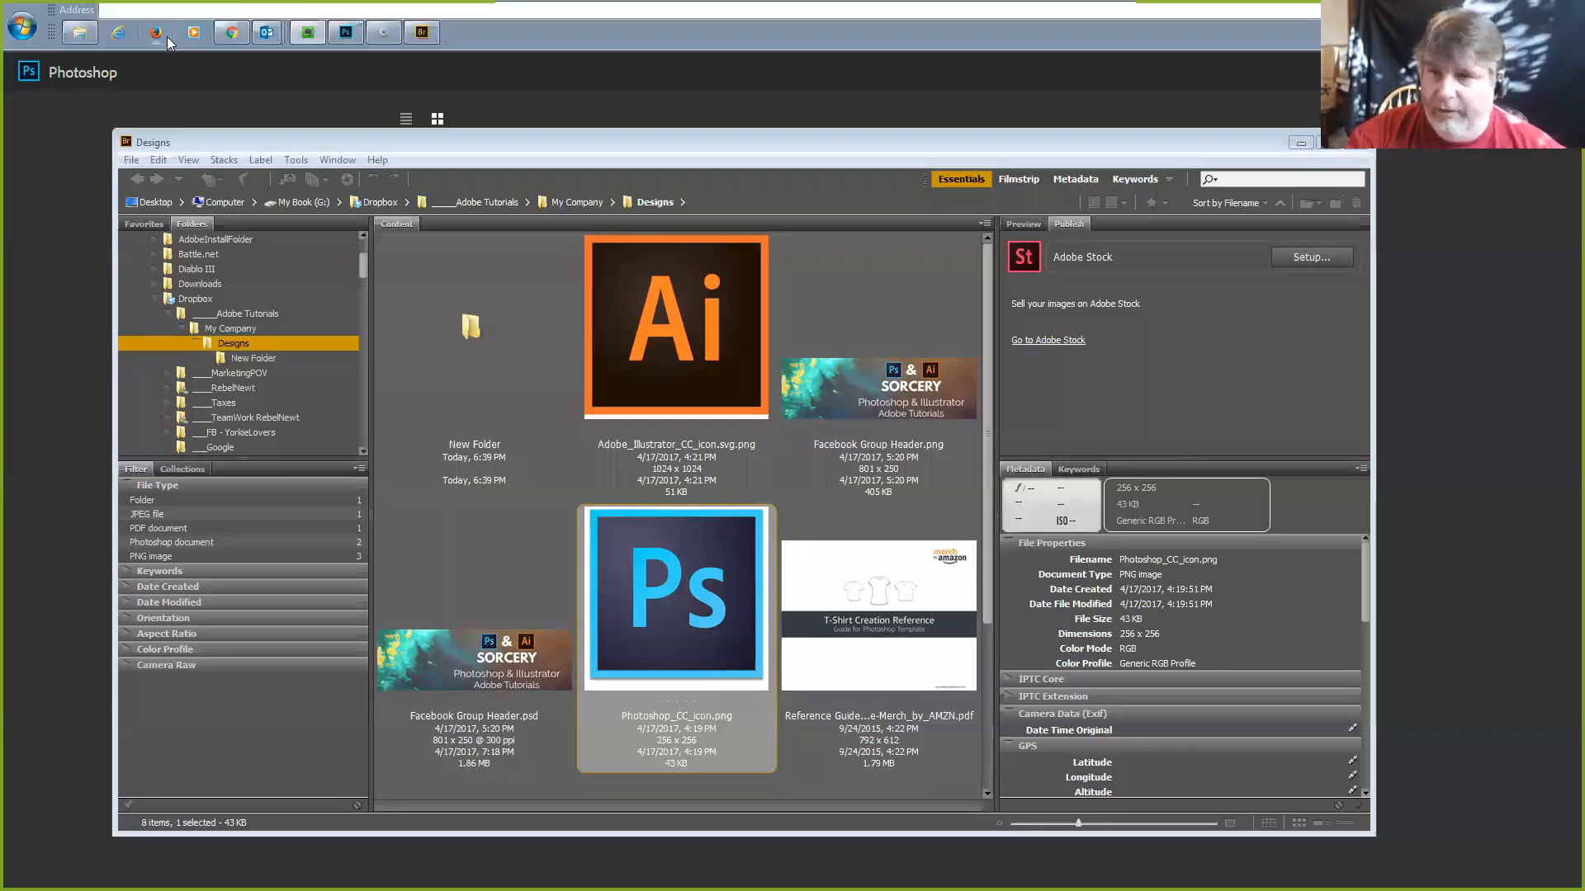
{"action": "left_click", "coordinate": [22, 27]}
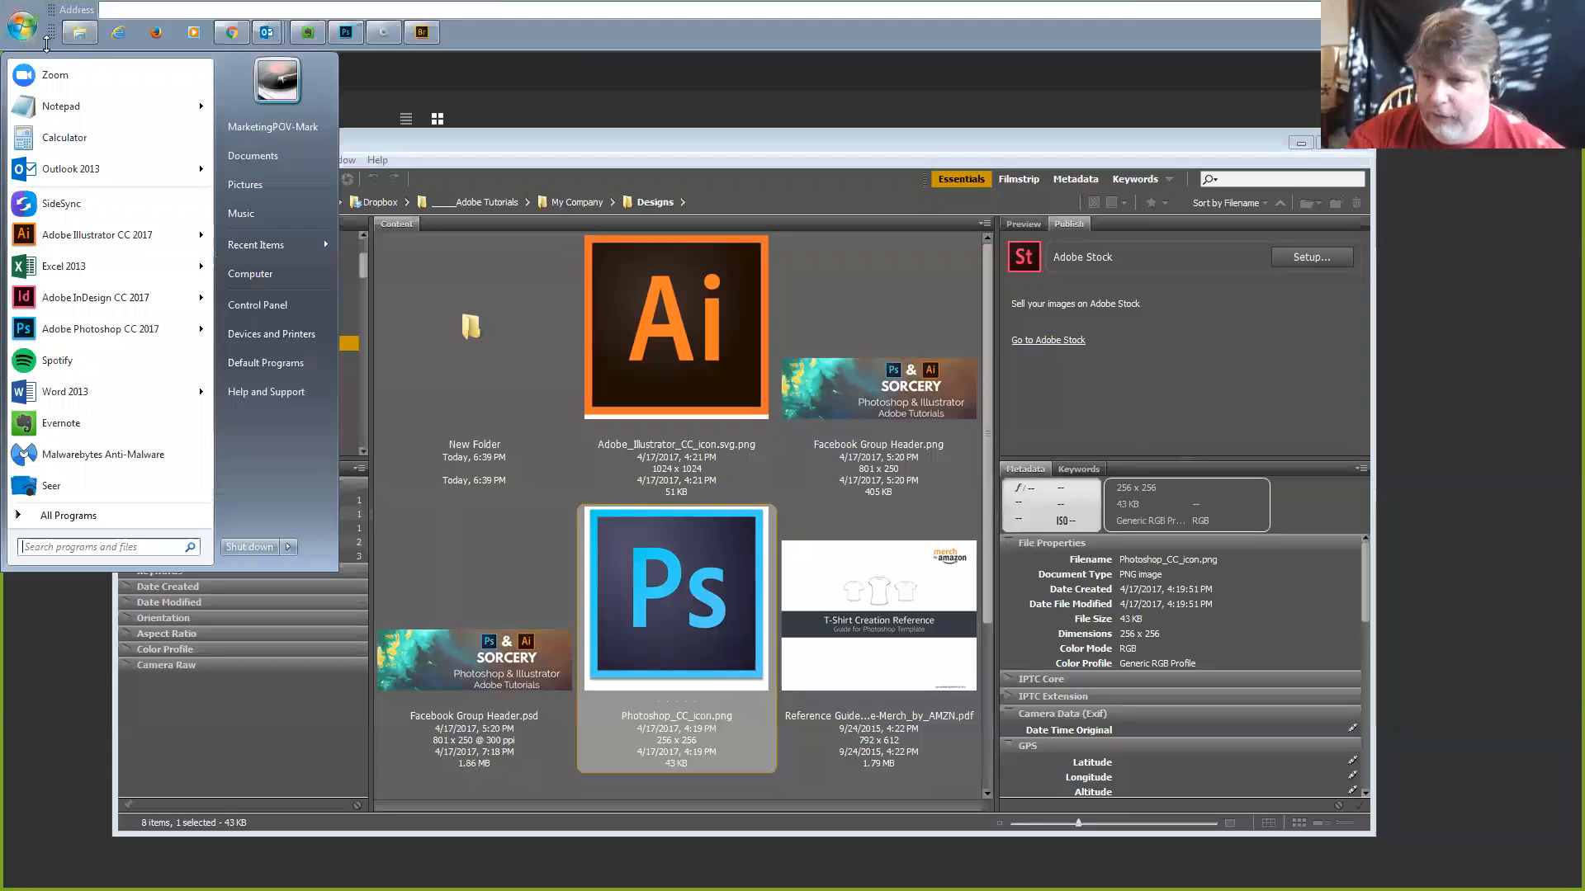
{"action": "left_click", "coordinate": [54, 489]}
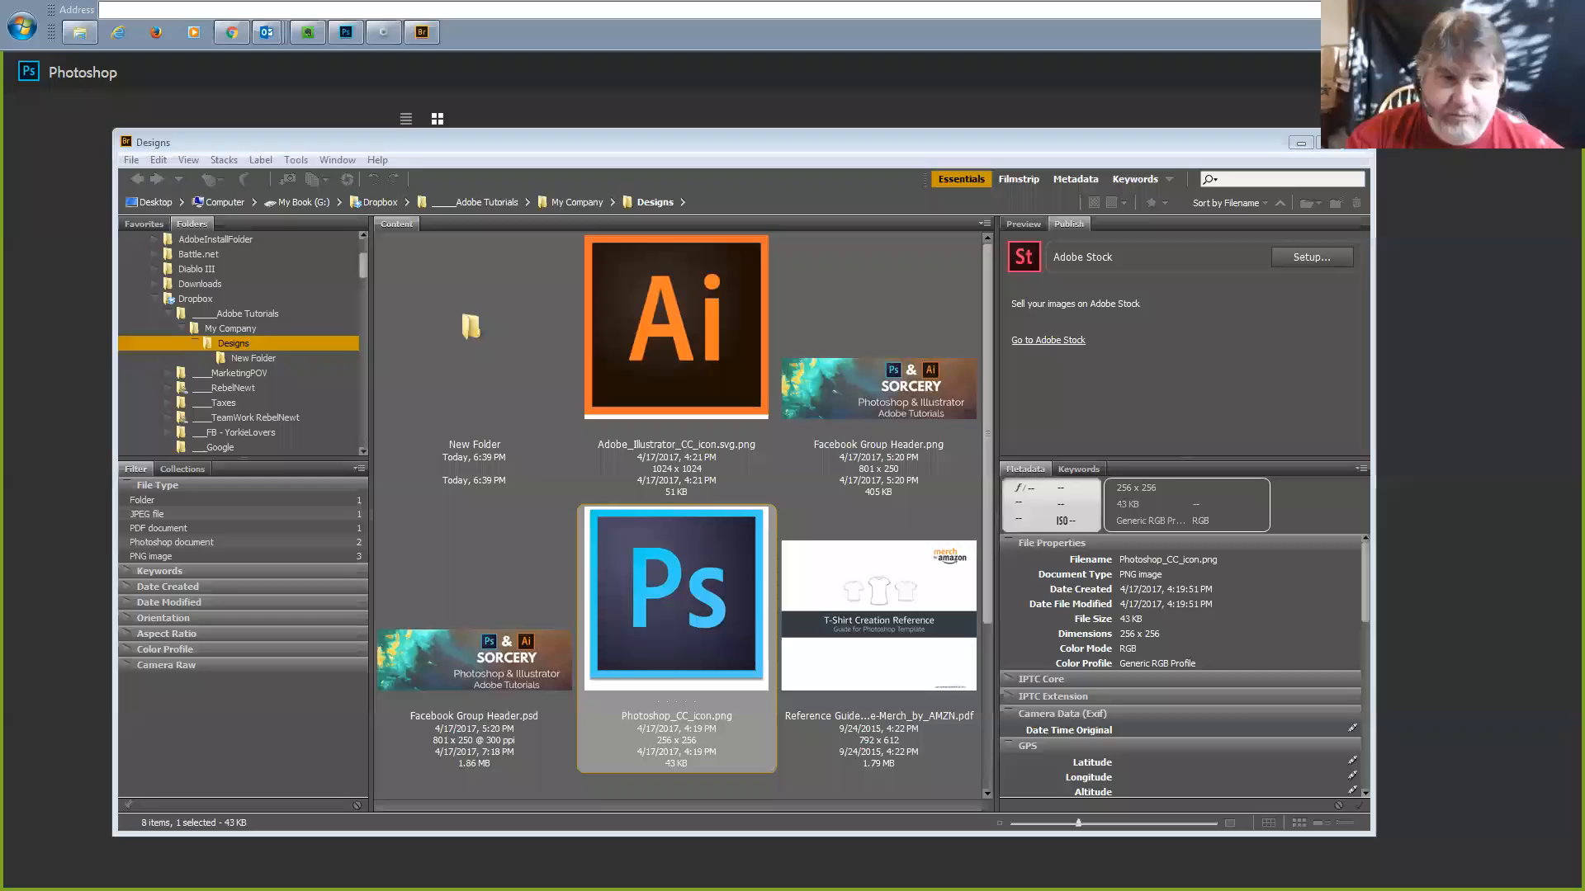
{"action": "left_click", "coordinate": [1450, 31]}
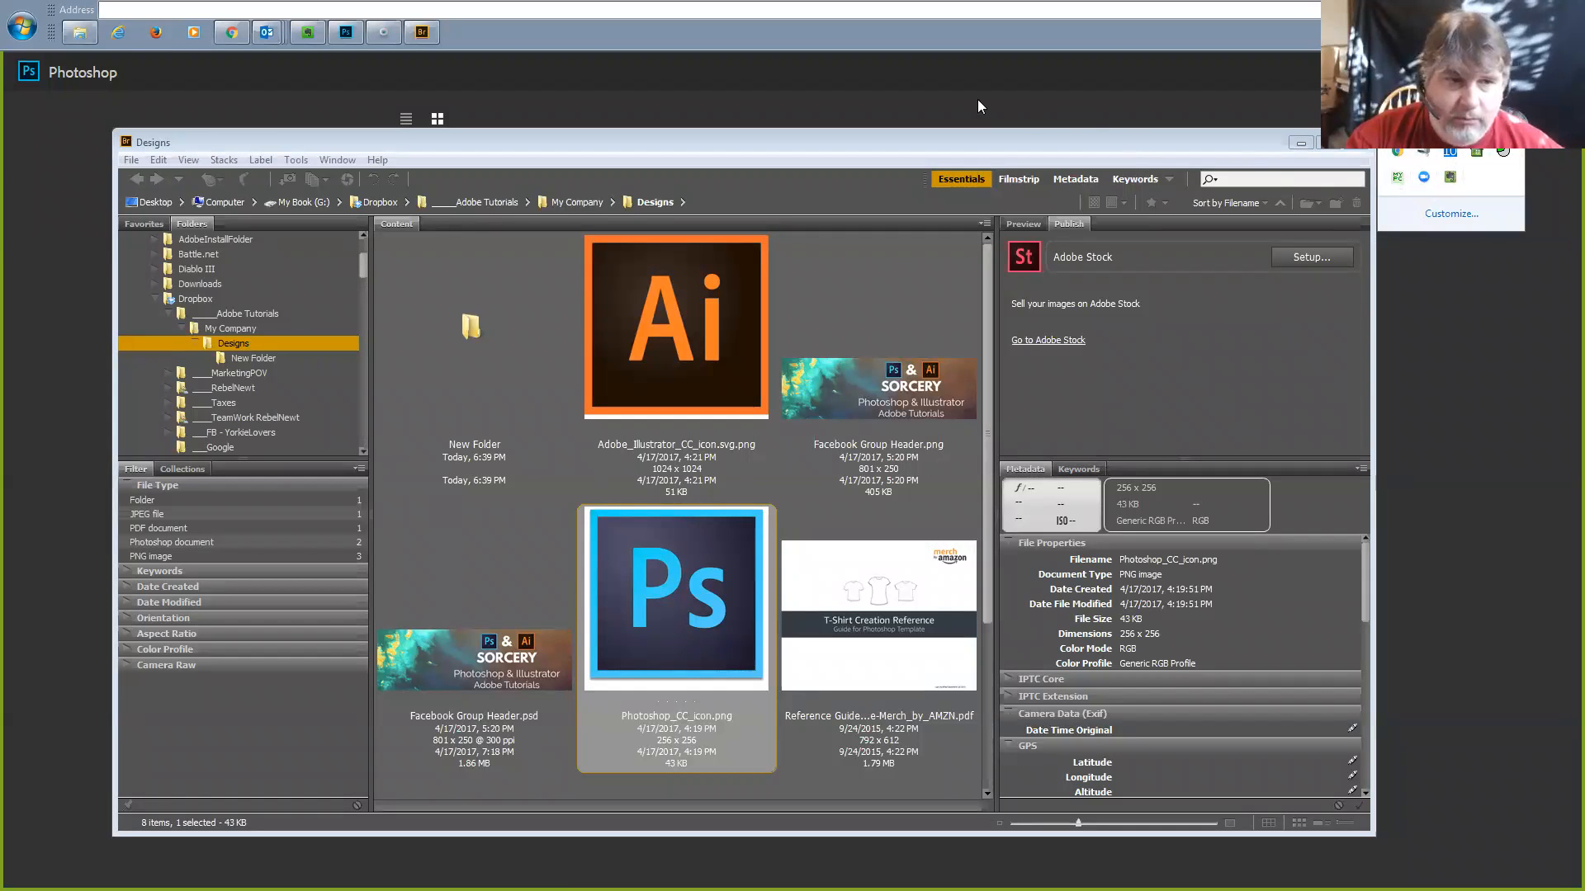
{"action": "left_click", "coordinate": [603, 43]}
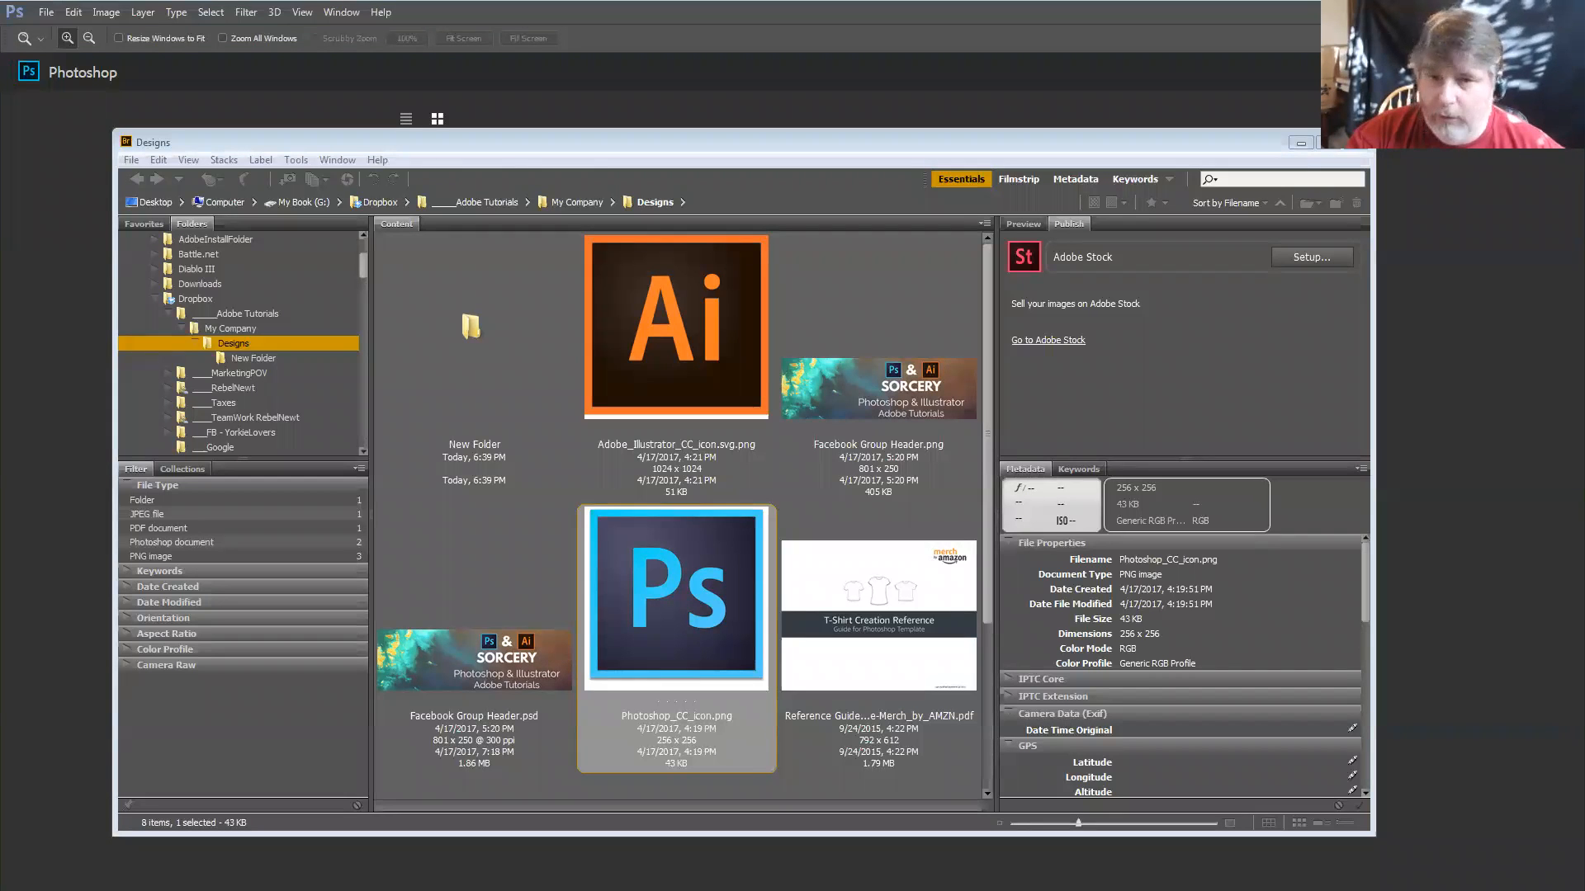
Switch to Windows Explorer, preview Facebook Group Header.psd with Seer, and close the preview and the folder window
{"action": "key", "text": "alt+Tab"}
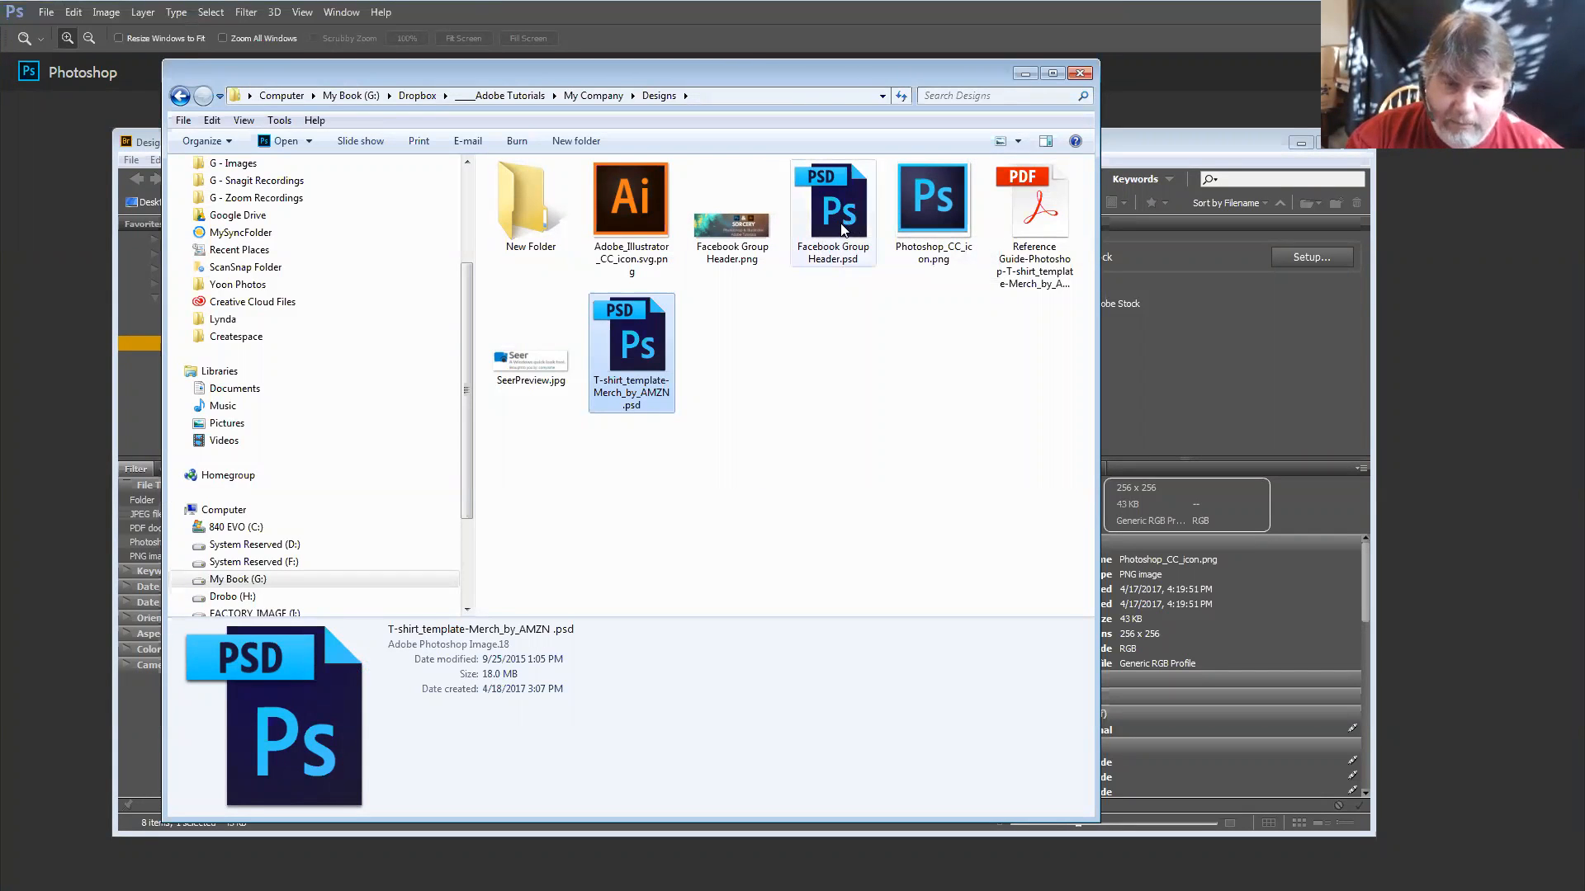
{"action": "left_click", "coordinate": [836, 241]}
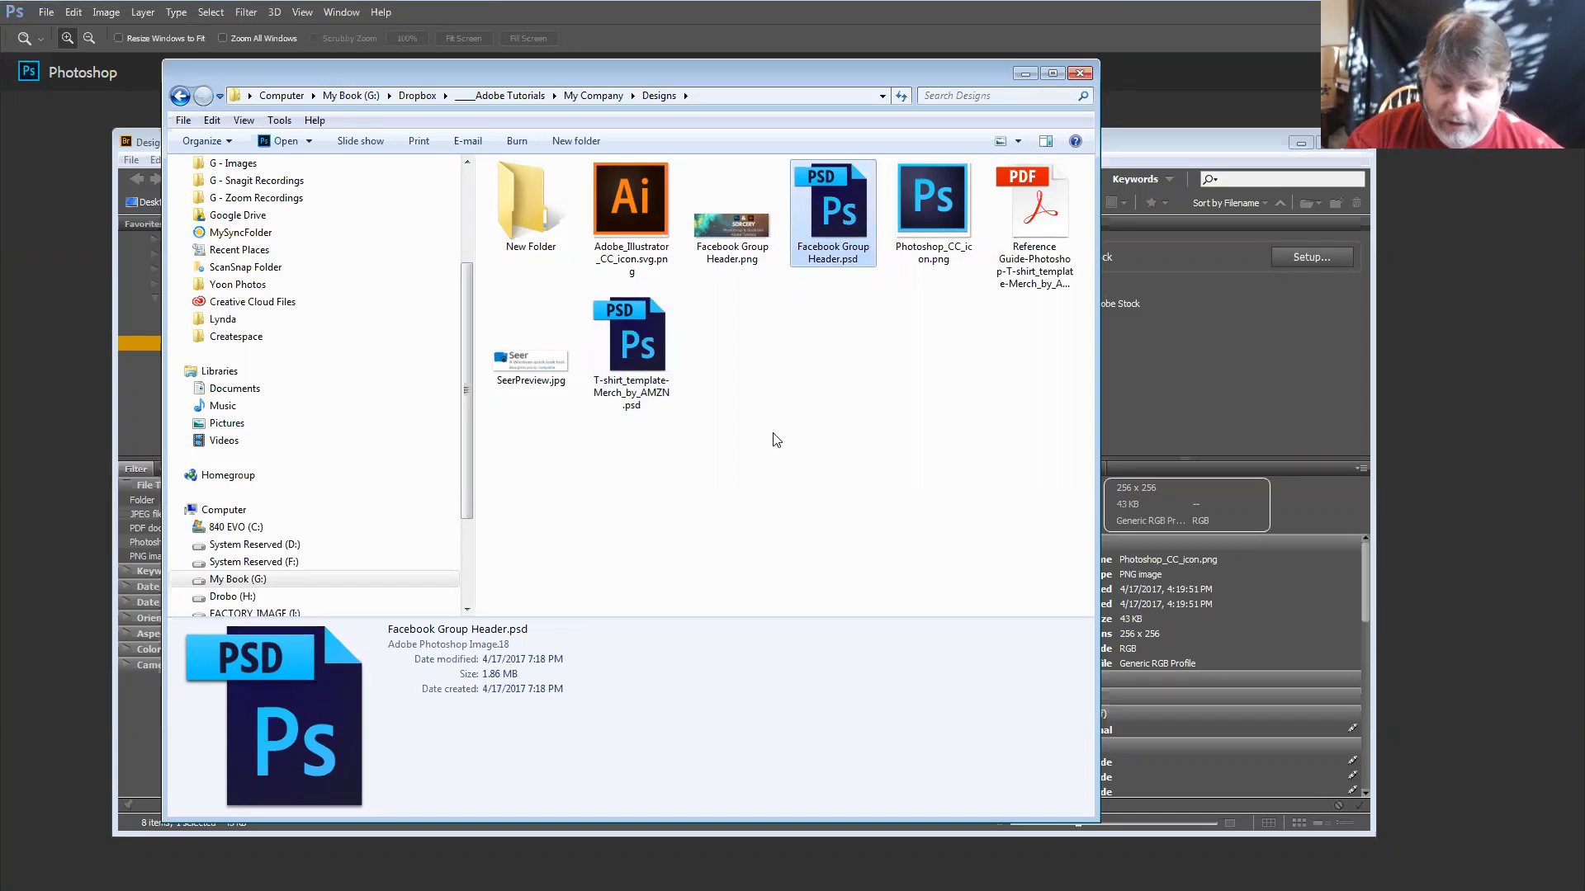
{"action": "key", "text": "space"}
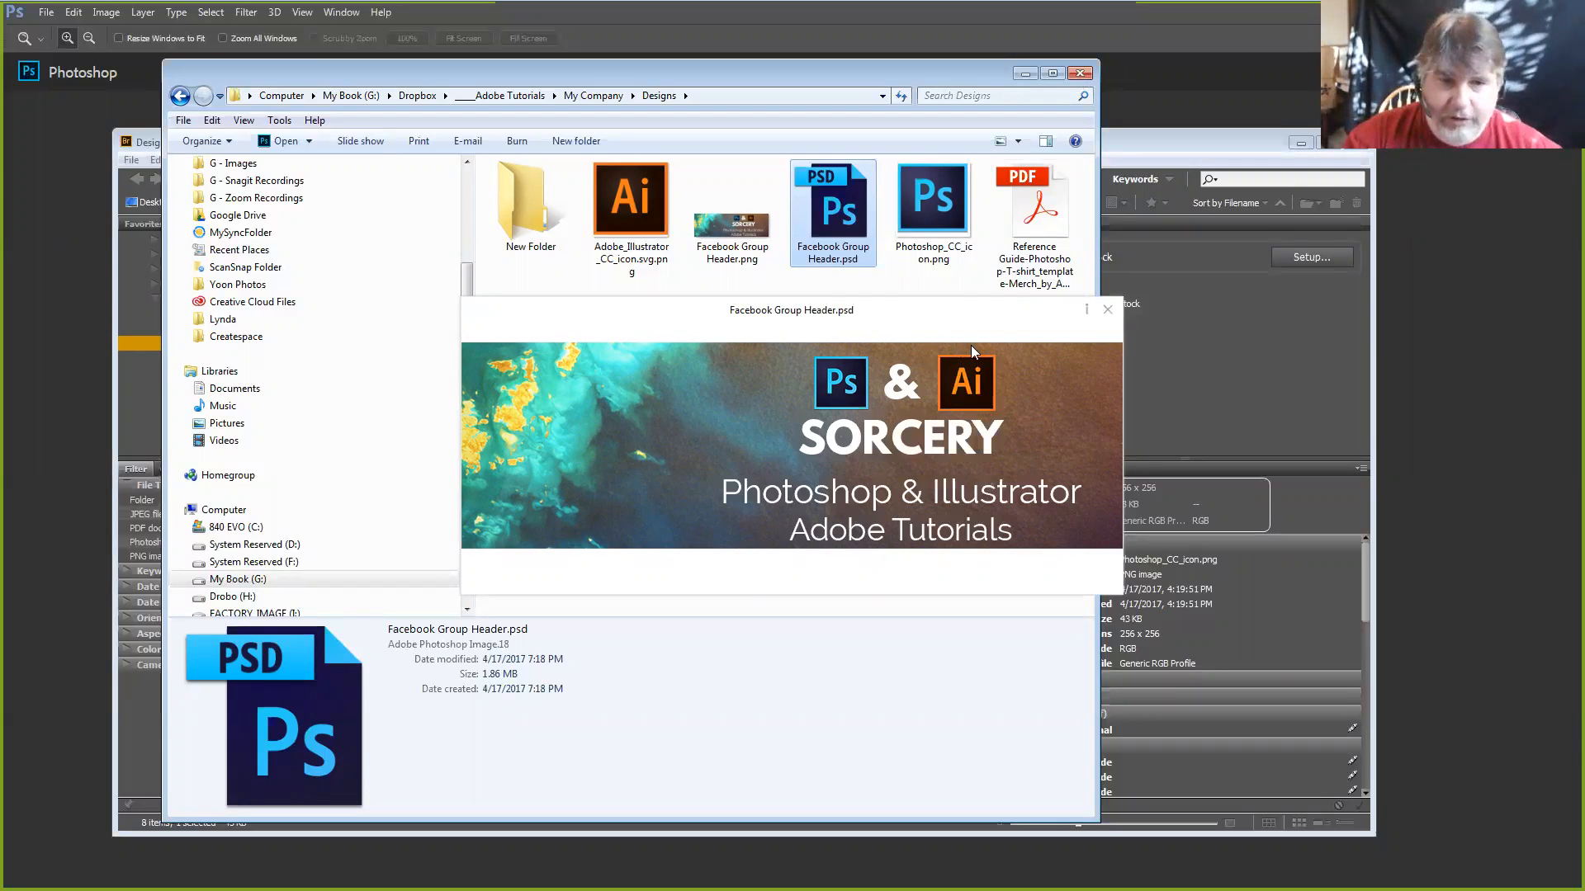
{"action": "left_click", "coordinate": [1106, 312]}
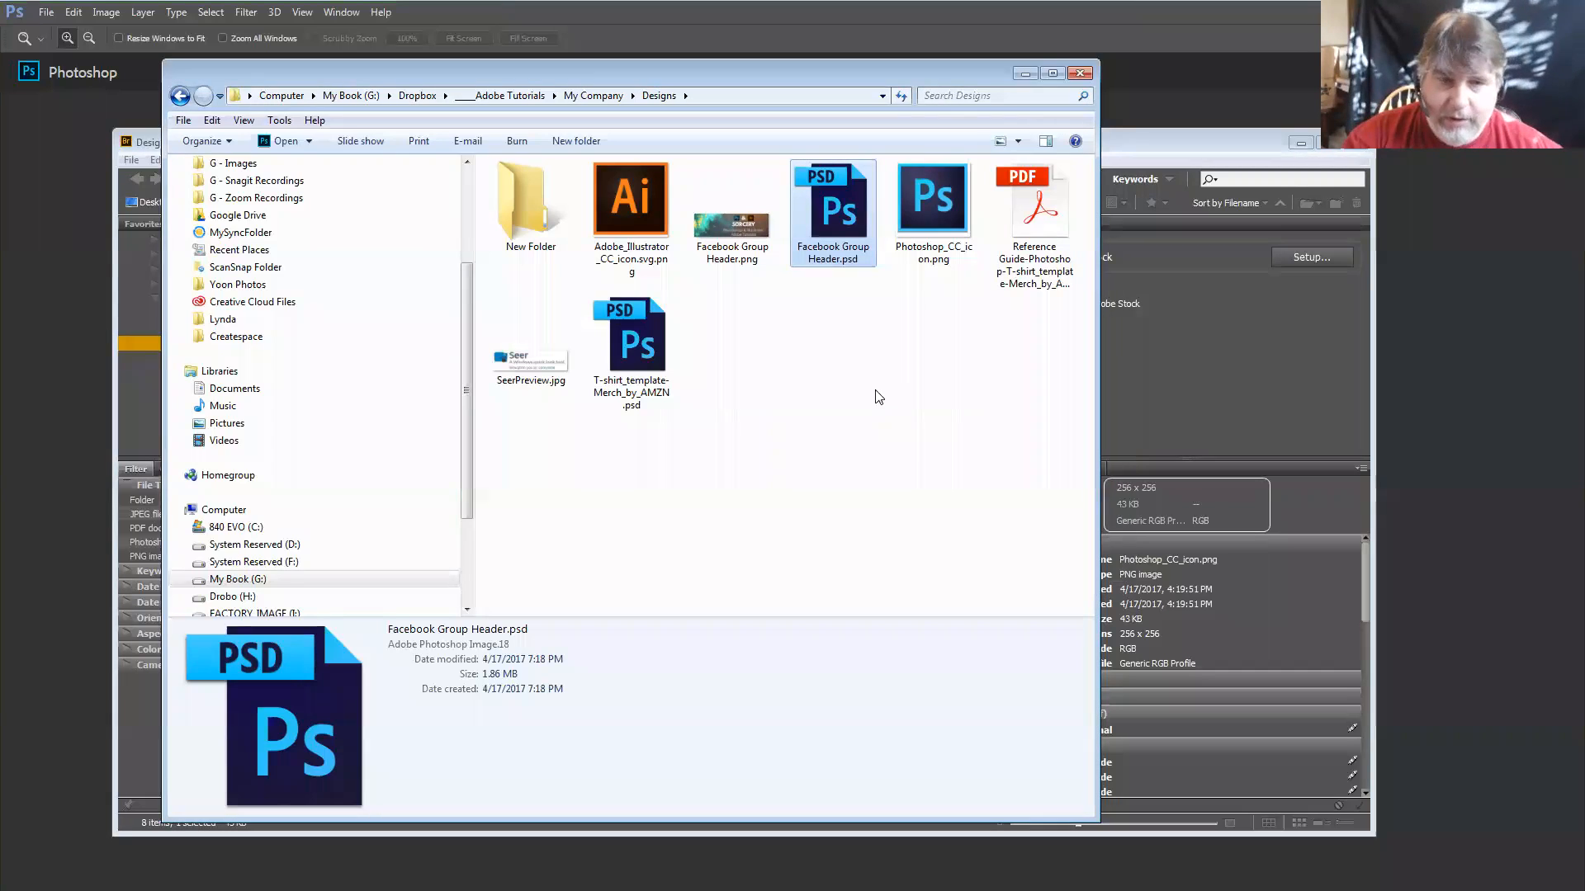
{"action": "left_click", "coordinate": [1077, 73]}
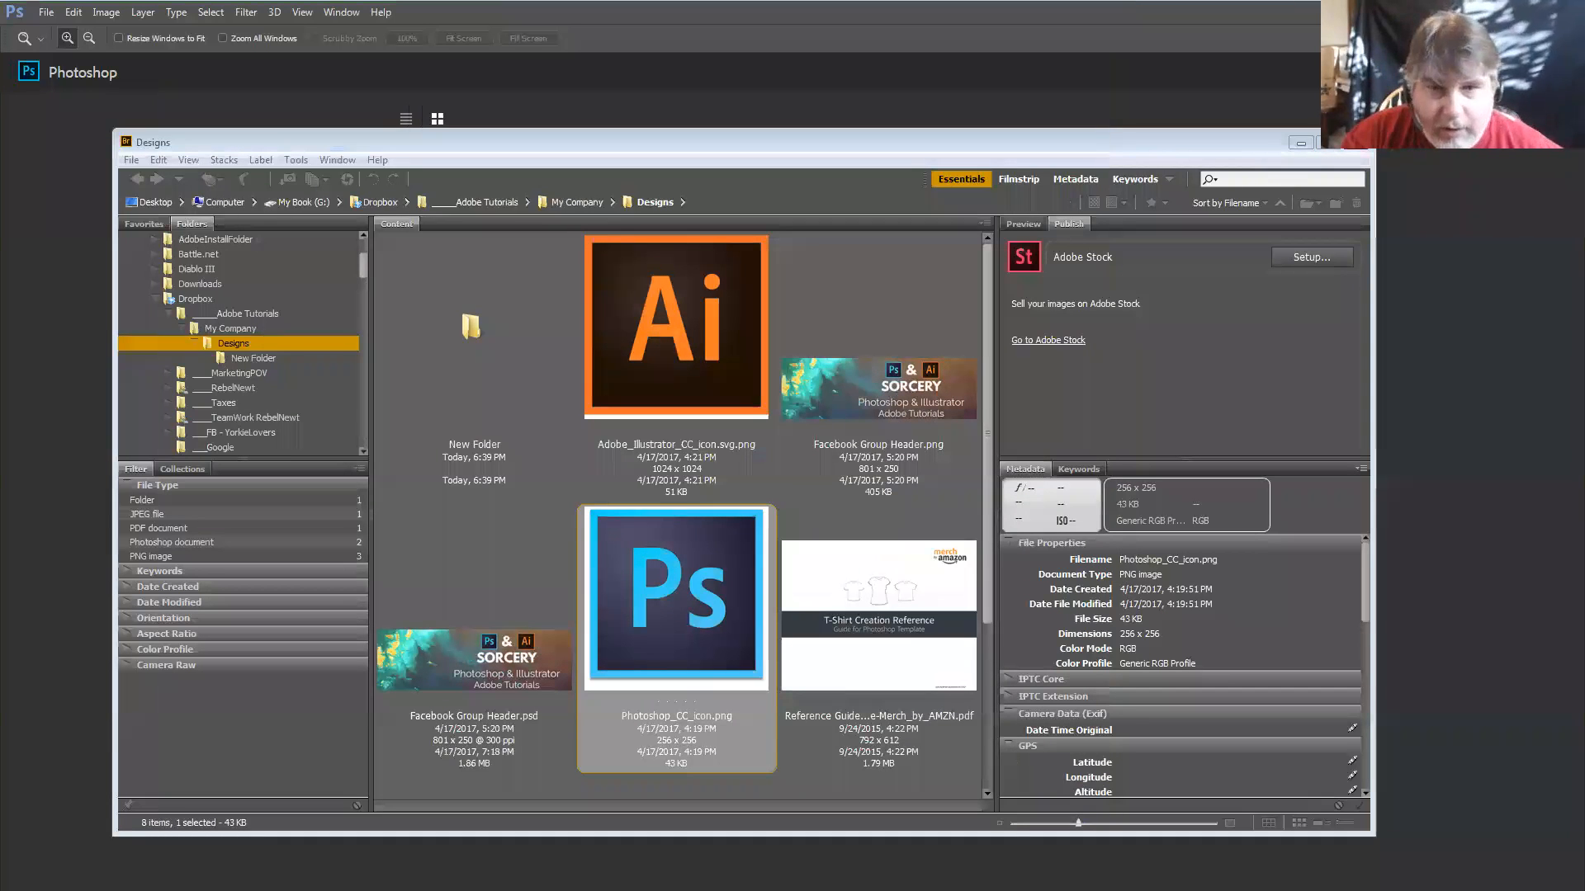
Switch to Photoshop, bring up the Open dialog for the Designs folder, and examine the list of supported file formats
{"action": "left_click", "coordinate": [94, 114]}
{"action": "left_click", "coordinate": [47, 13]}
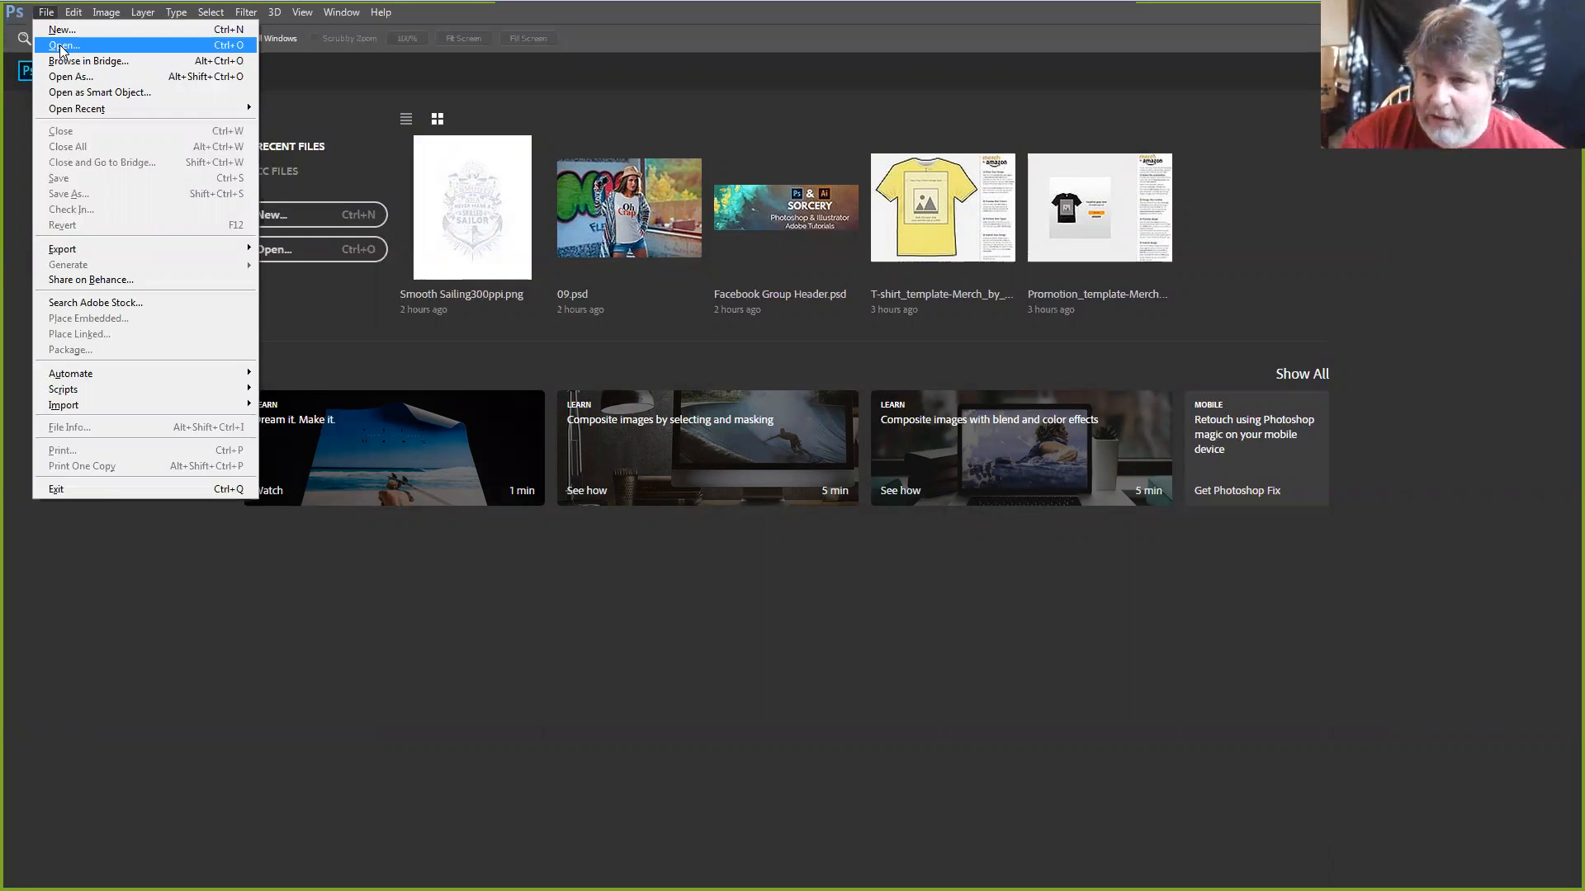
{"action": "left_click", "coordinate": [61, 46]}
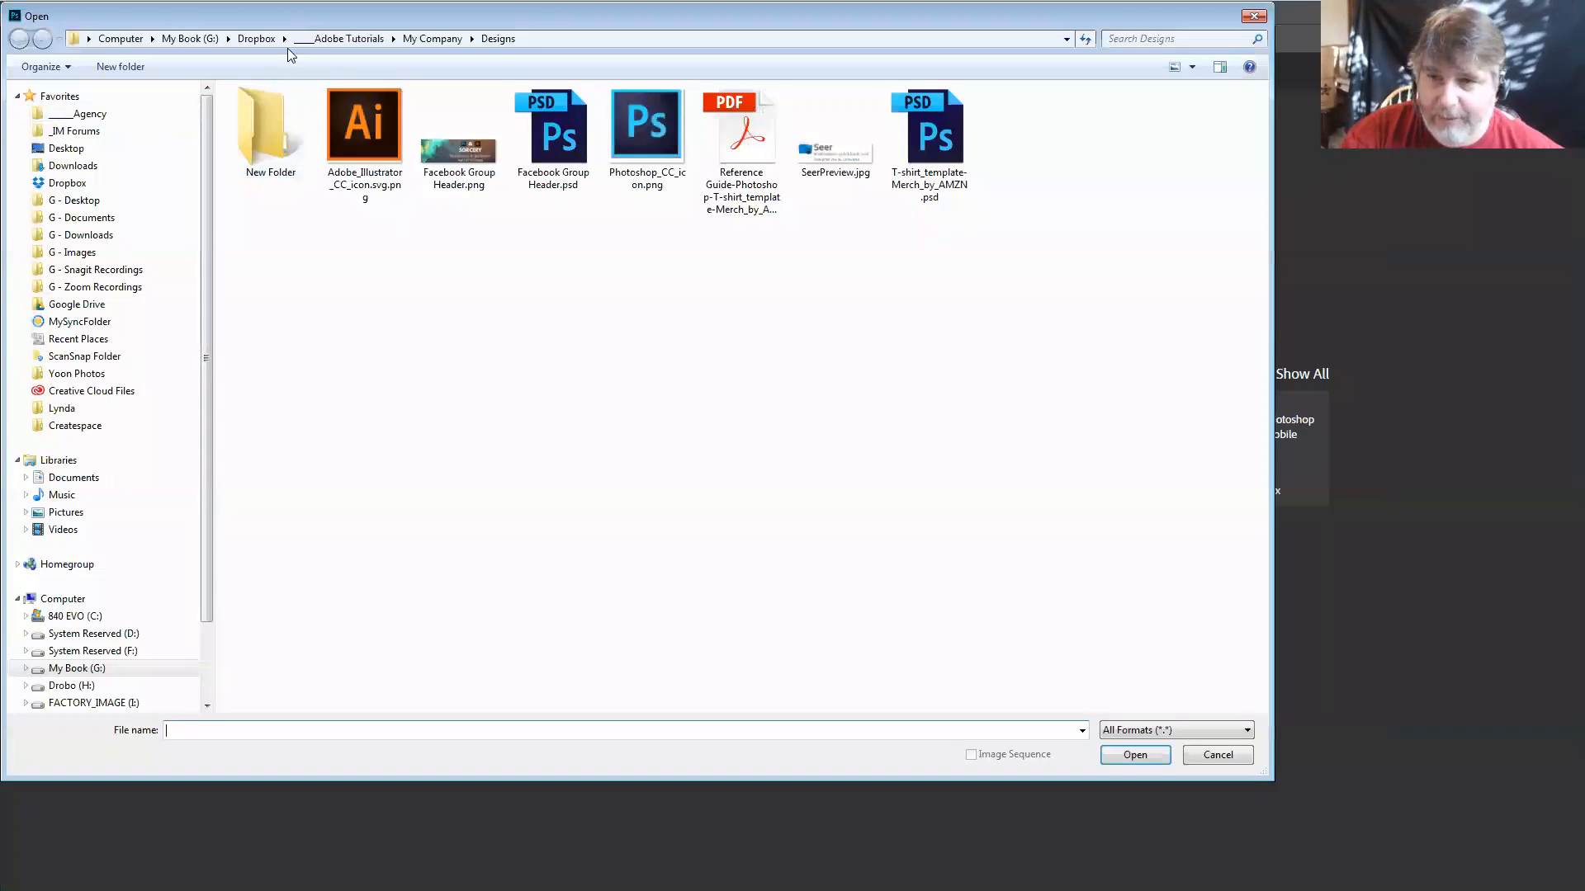
{"action": "left_click_drag", "start_coordinate": [304, 17], "coordinate": [498, 79]}
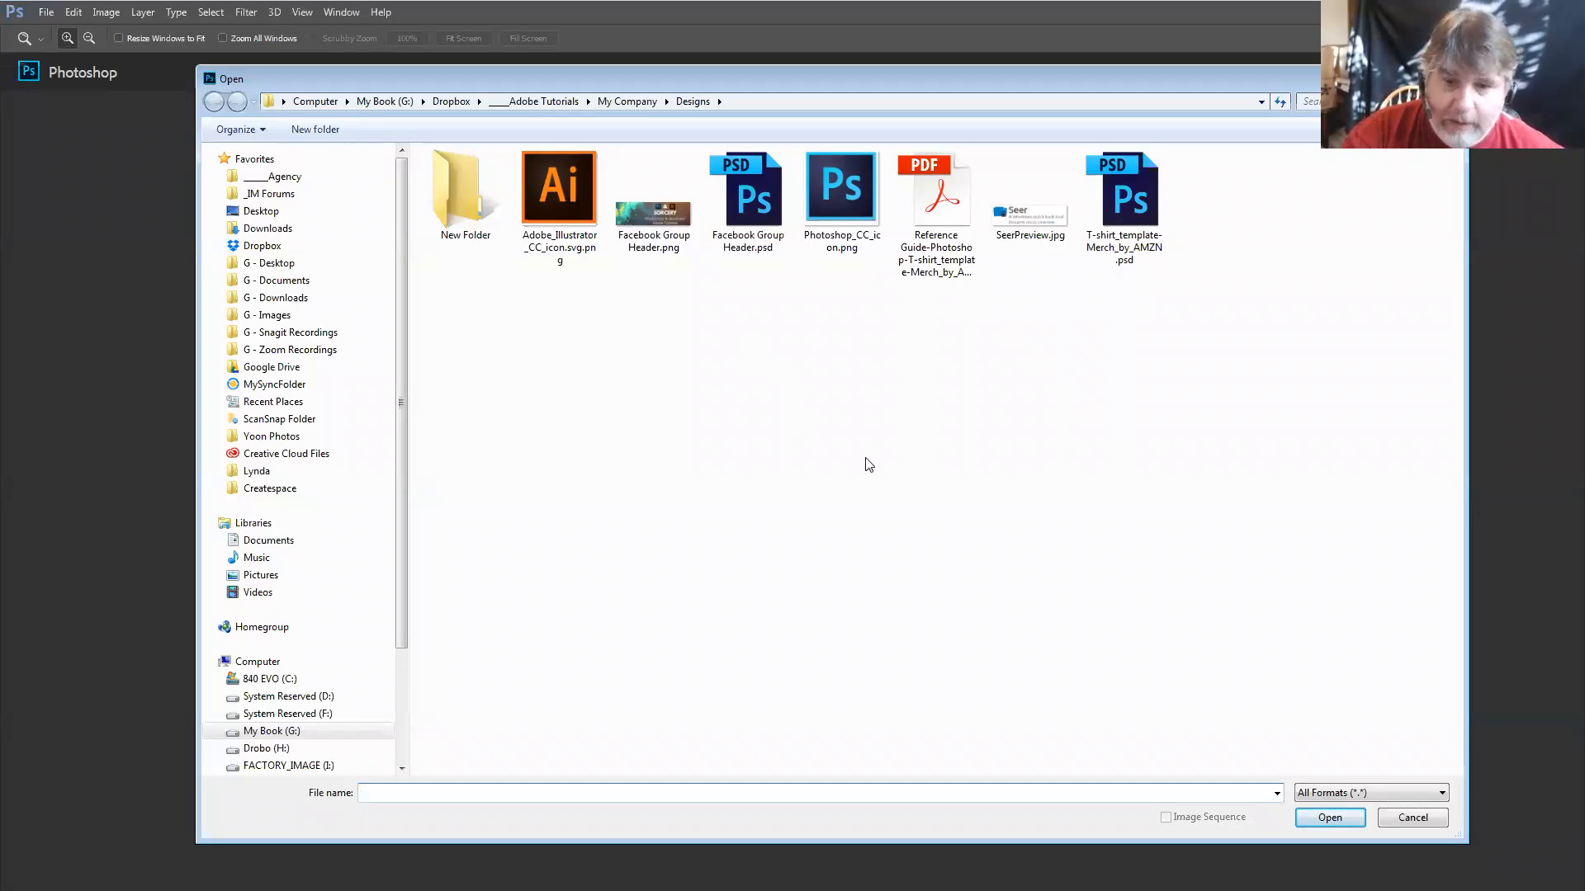
{"action": "left_click", "coordinate": [1332, 794]}
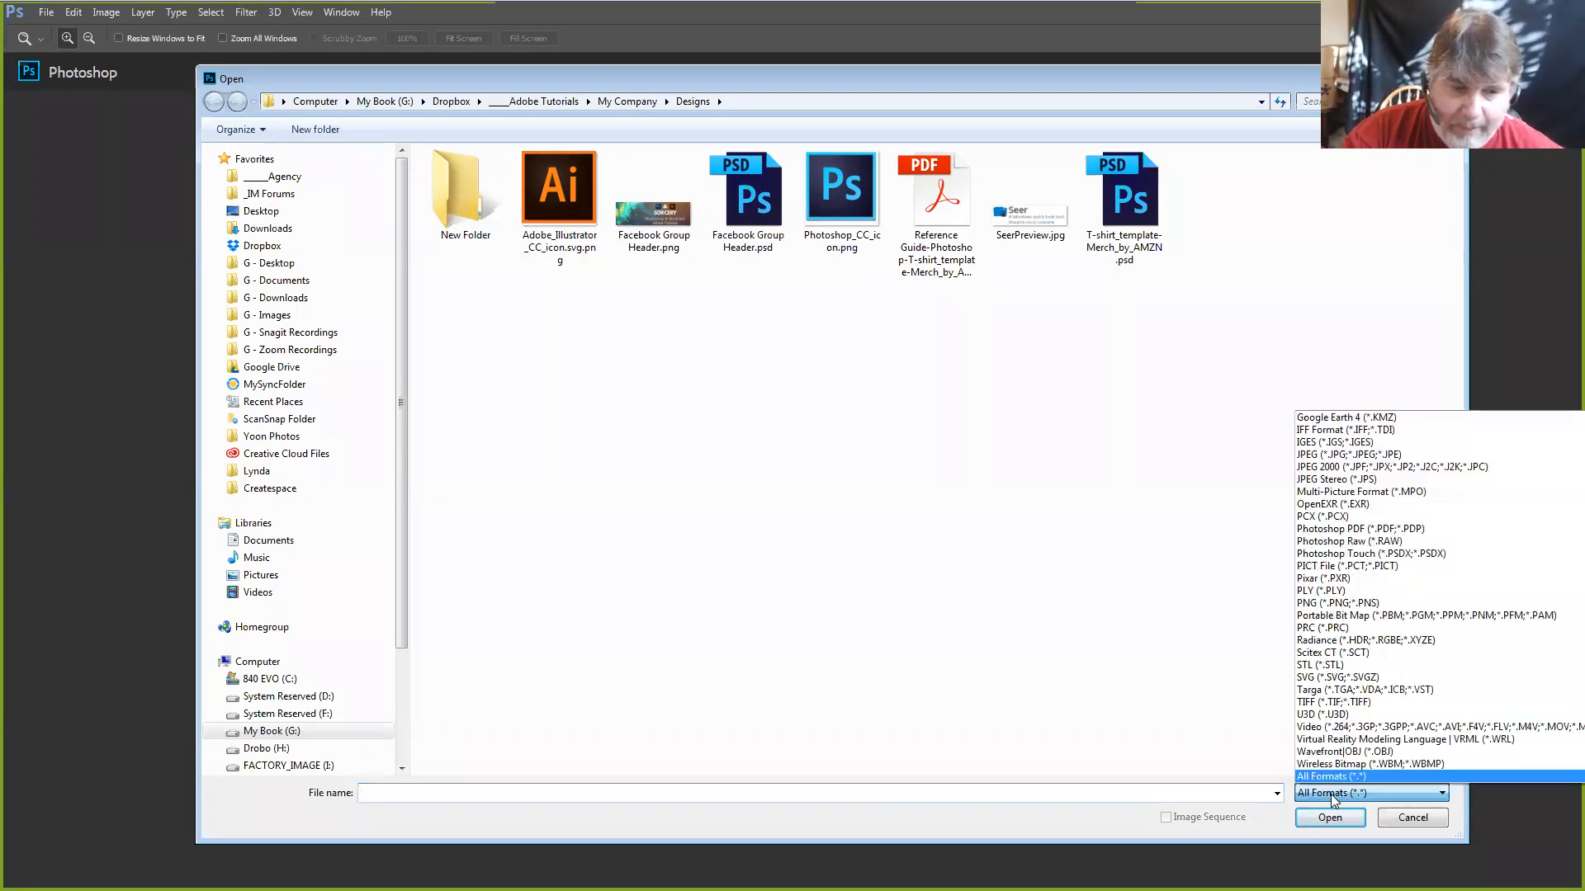
{"action": "left_click", "coordinate": [1228, 736]}
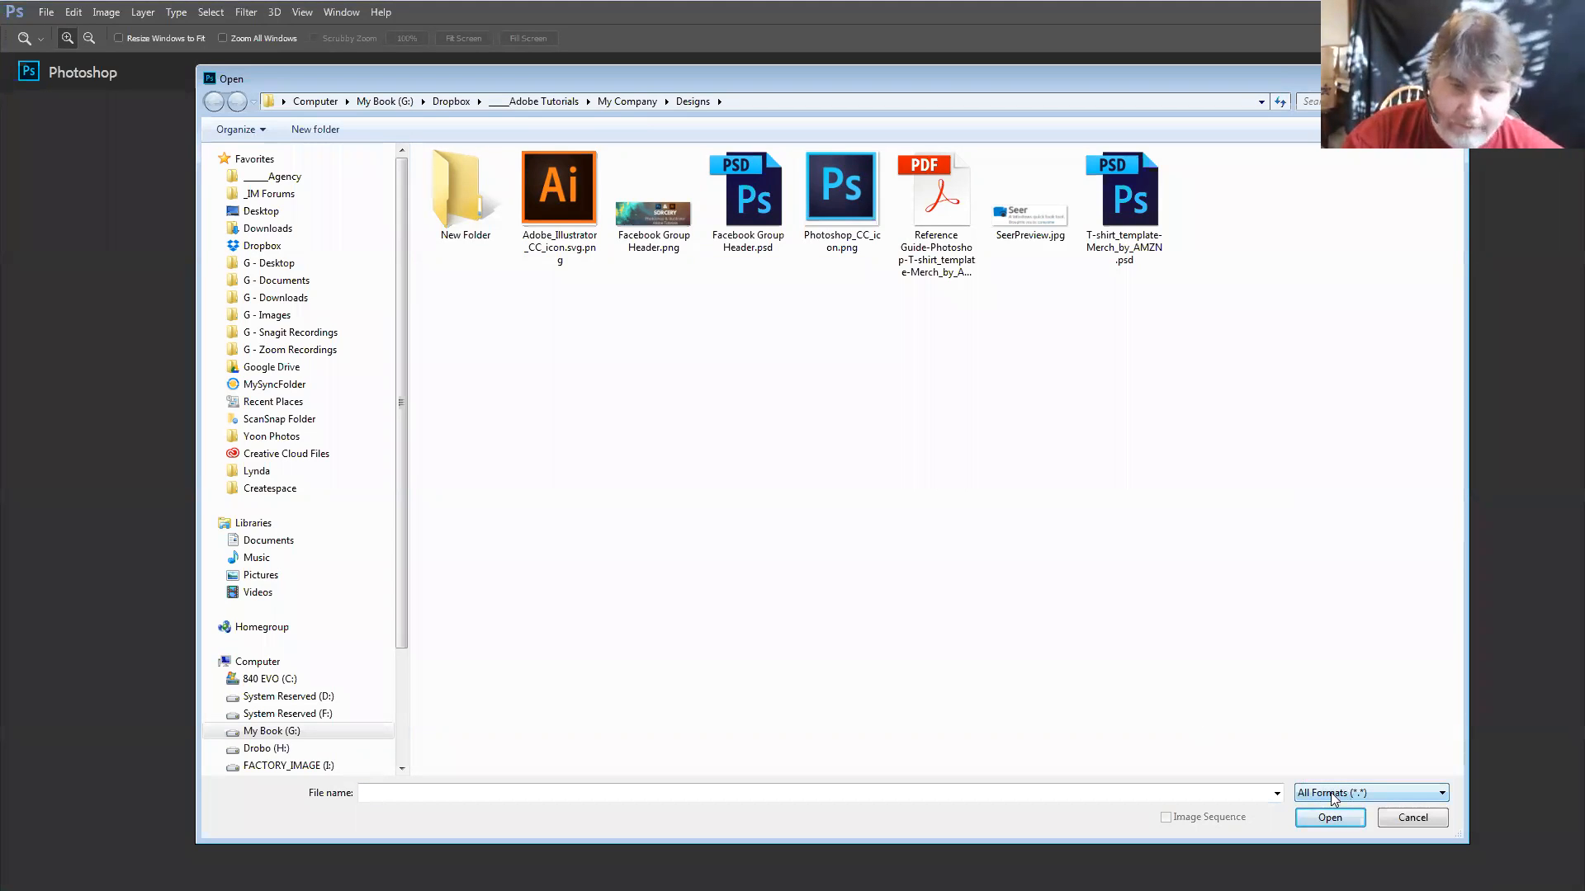
{"action": "left_click", "coordinate": [1332, 794]}
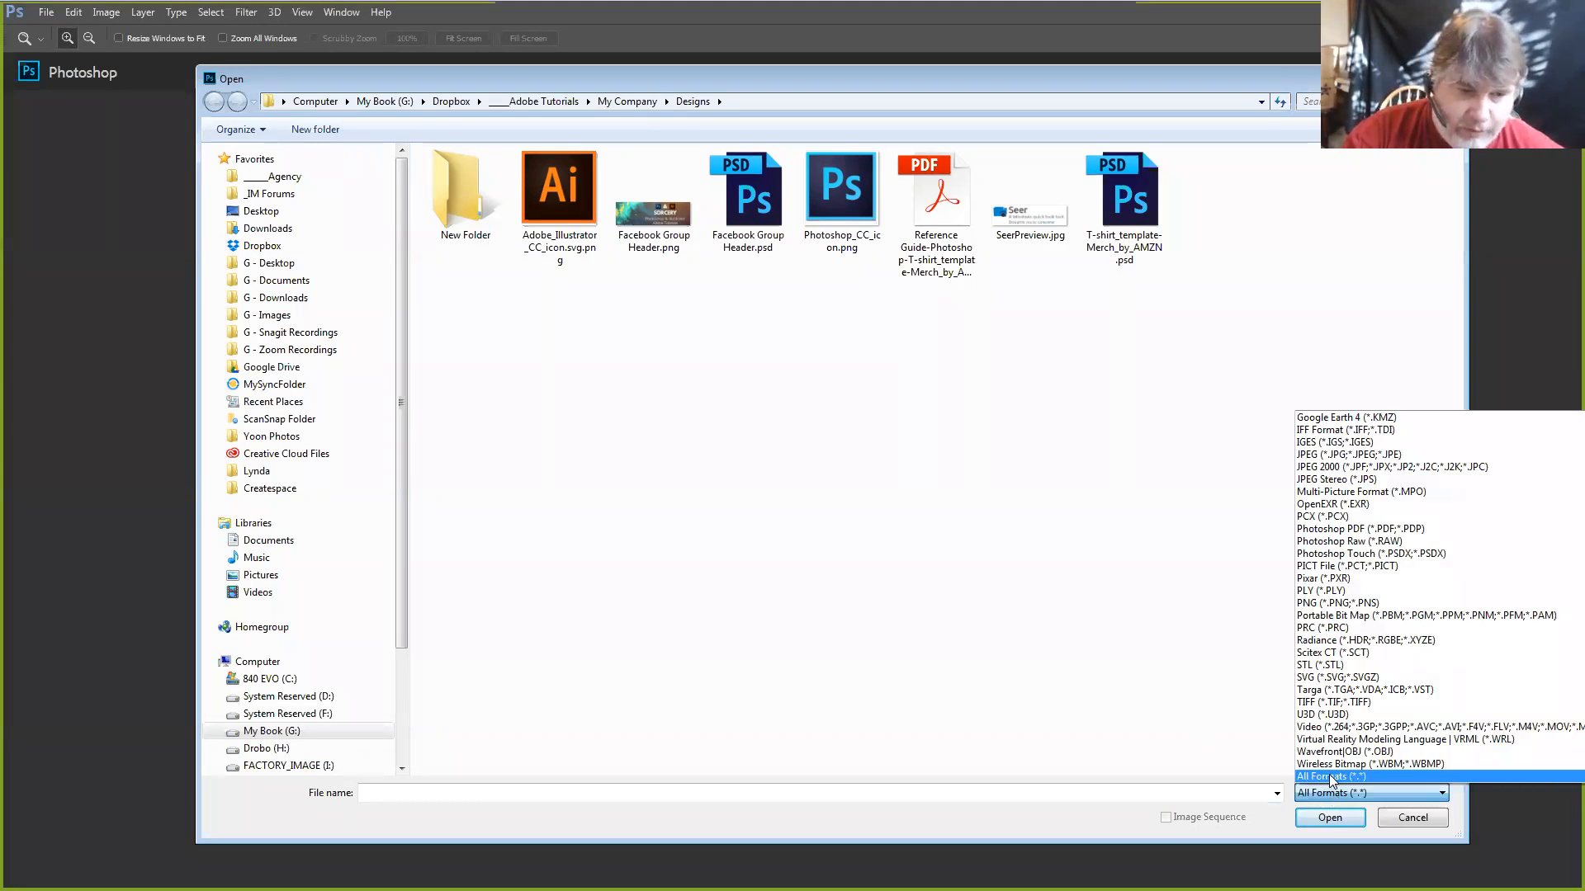
{"action": "left_click", "coordinate": [1327, 775]}
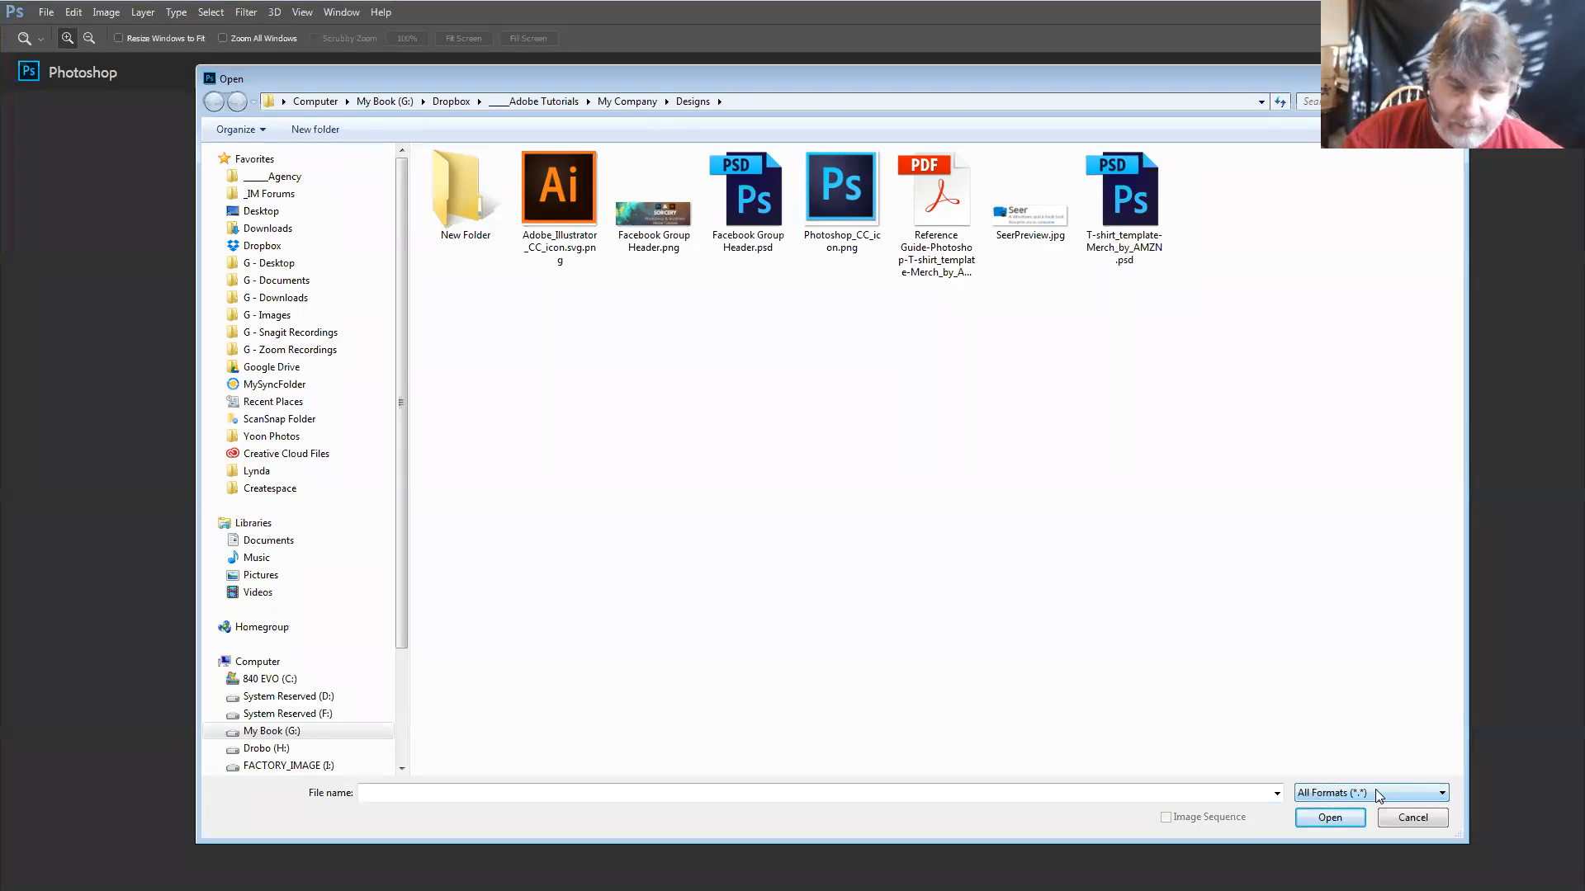
Filter the Designs folder's files to Photoshop PDF, restore All Formats, and cancel the Open dialog
{"action": "left_click", "coordinate": [1312, 794]}
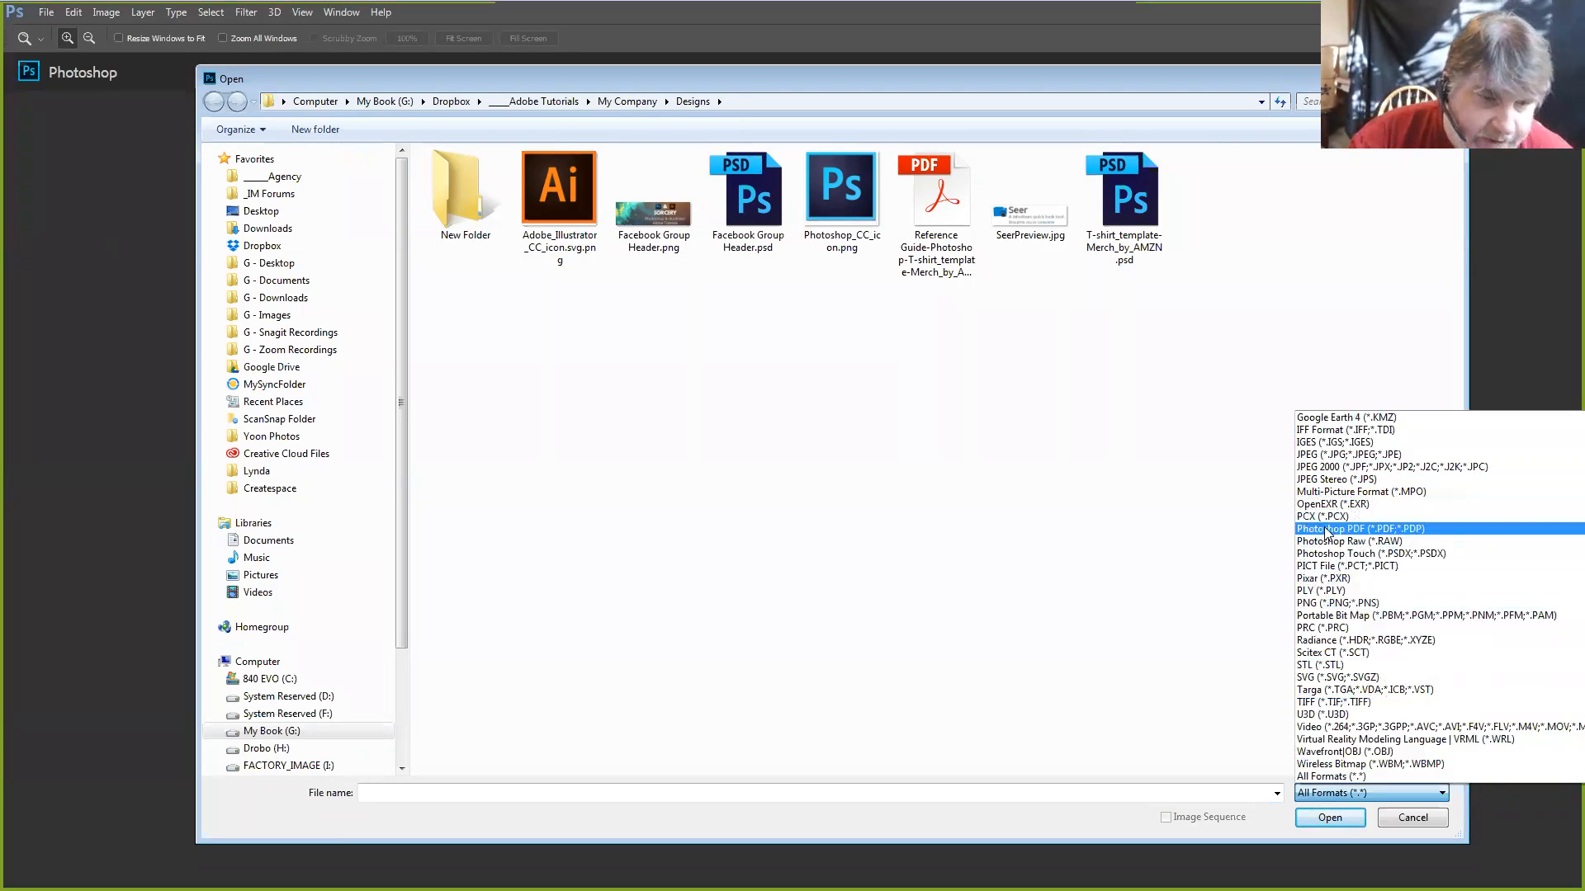
{"action": "left_click", "coordinate": [1326, 530]}
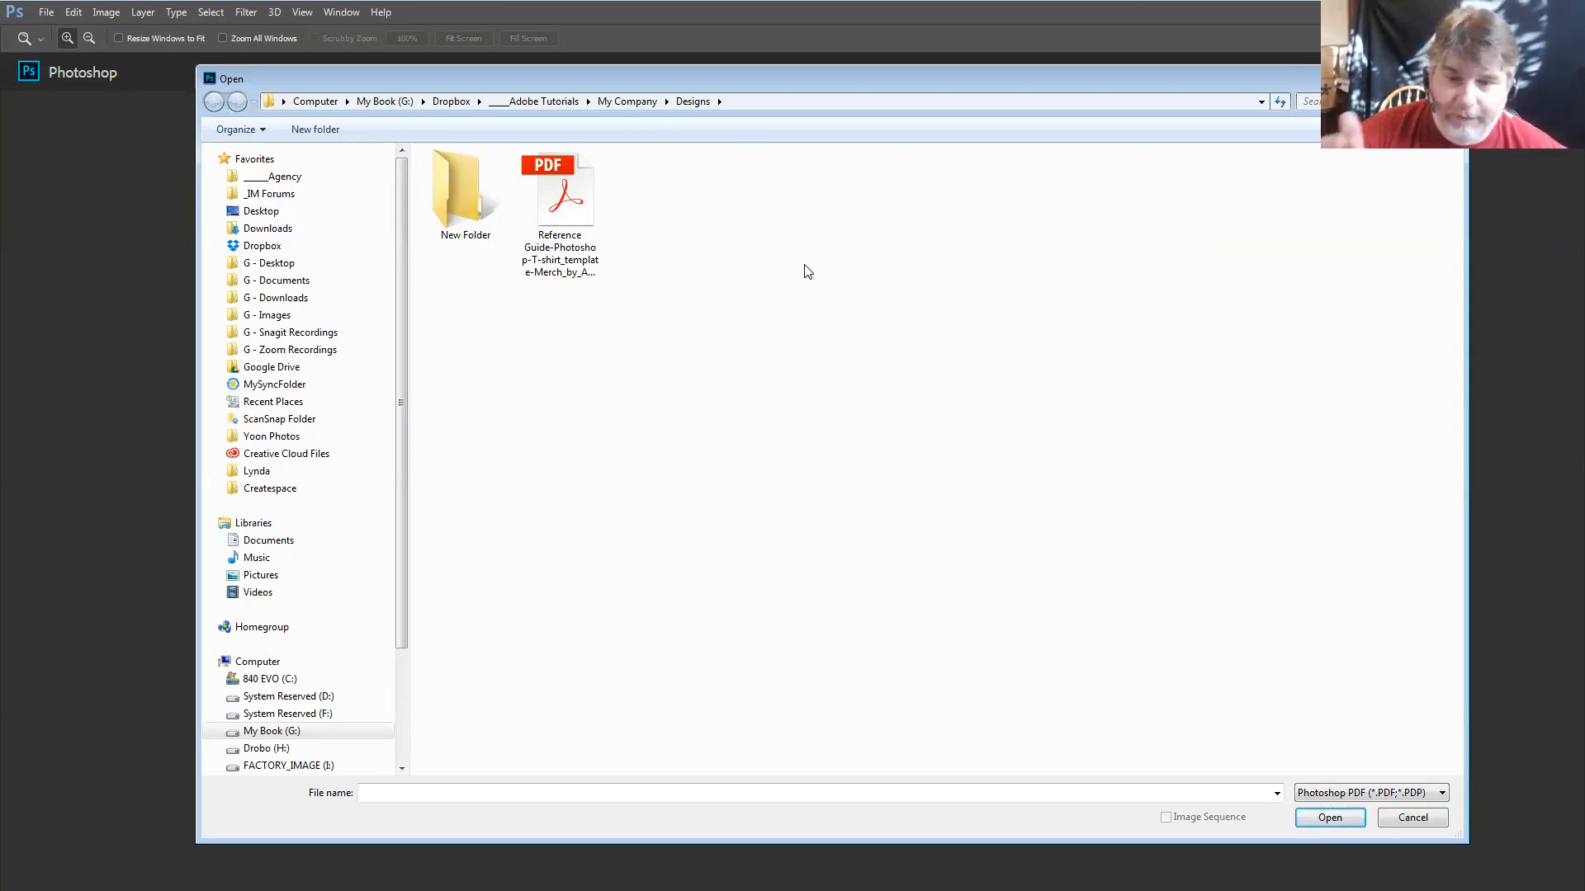
{"action": "left_click", "coordinate": [1339, 794]}
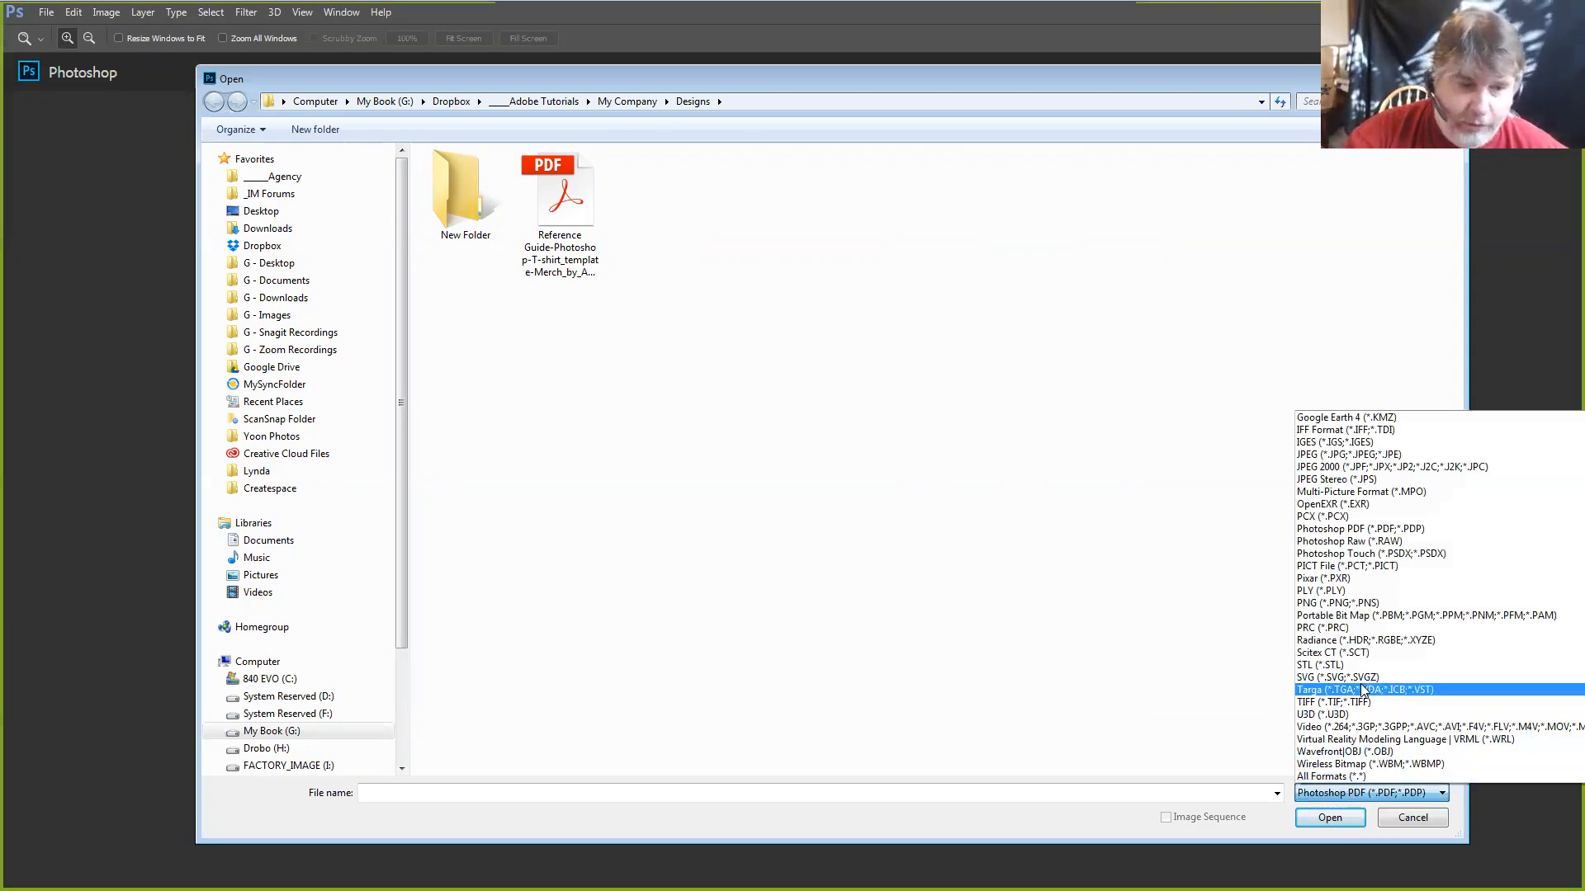
{"action": "left_click", "coordinate": [1312, 778]}
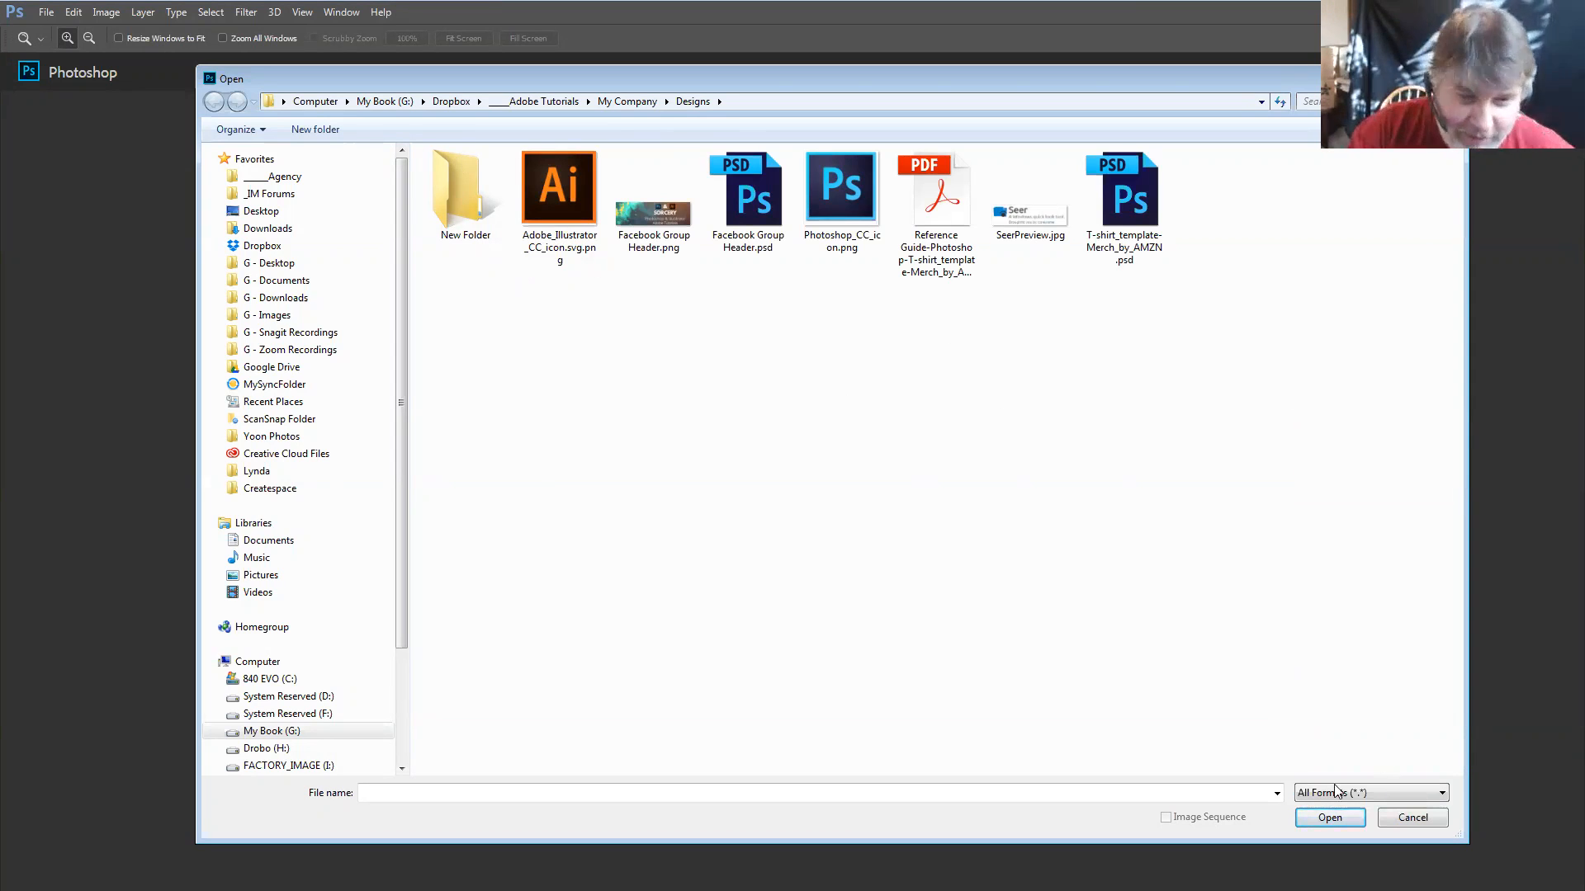
{"action": "left_click", "coordinate": [1413, 818]}
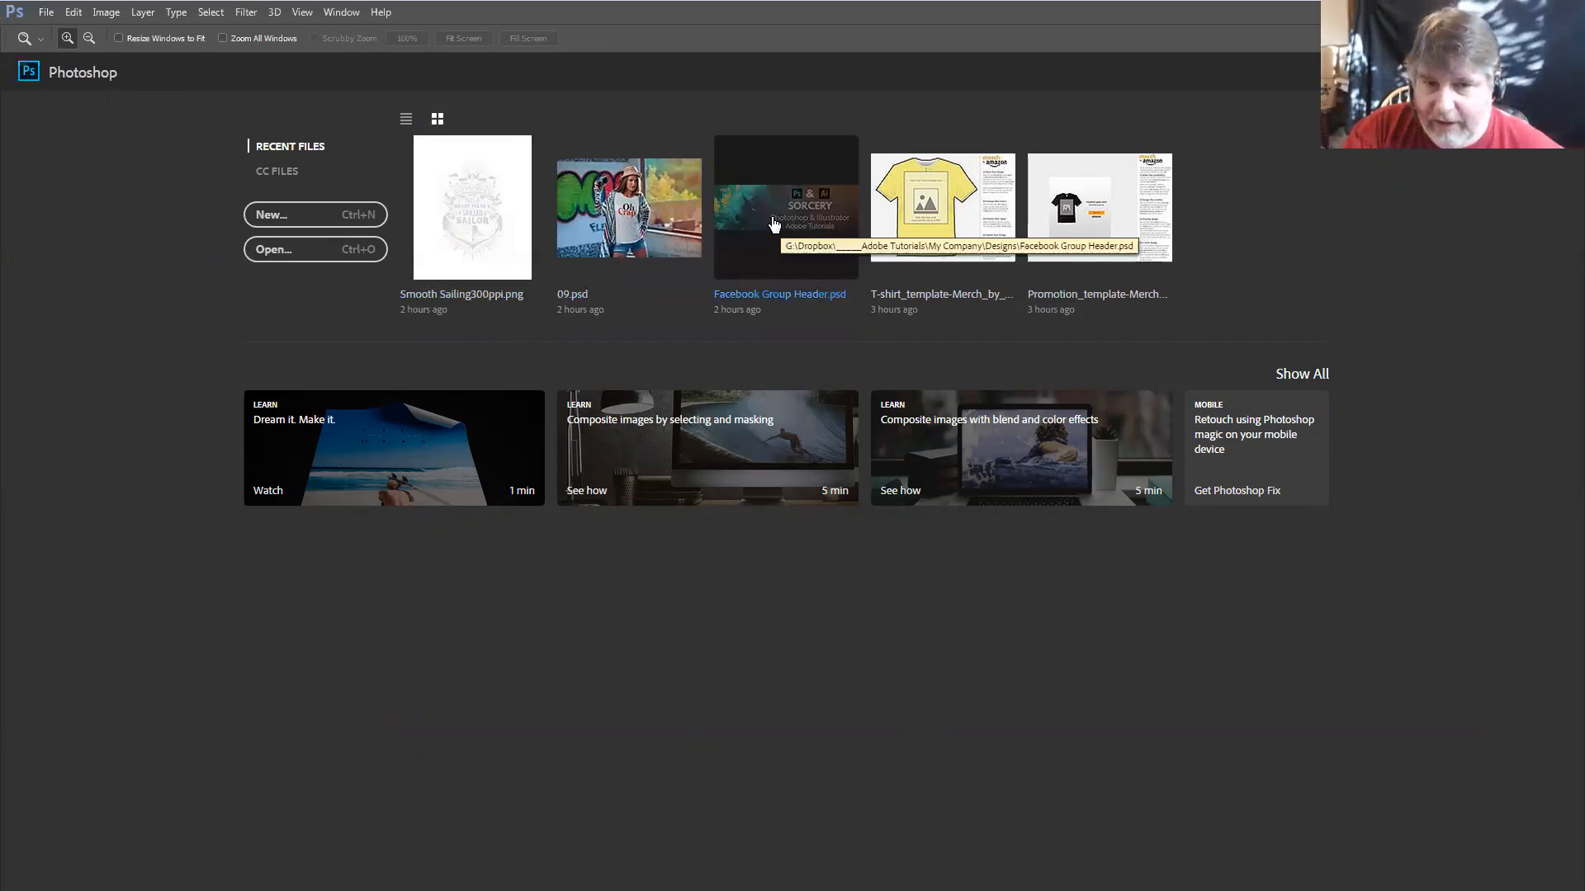
Open Facebook Group Header.psd from the recent files and dismiss the New Library from Document dialog with Don't Show Again enabled
{"action": "left_click", "coordinate": [740, 292]}
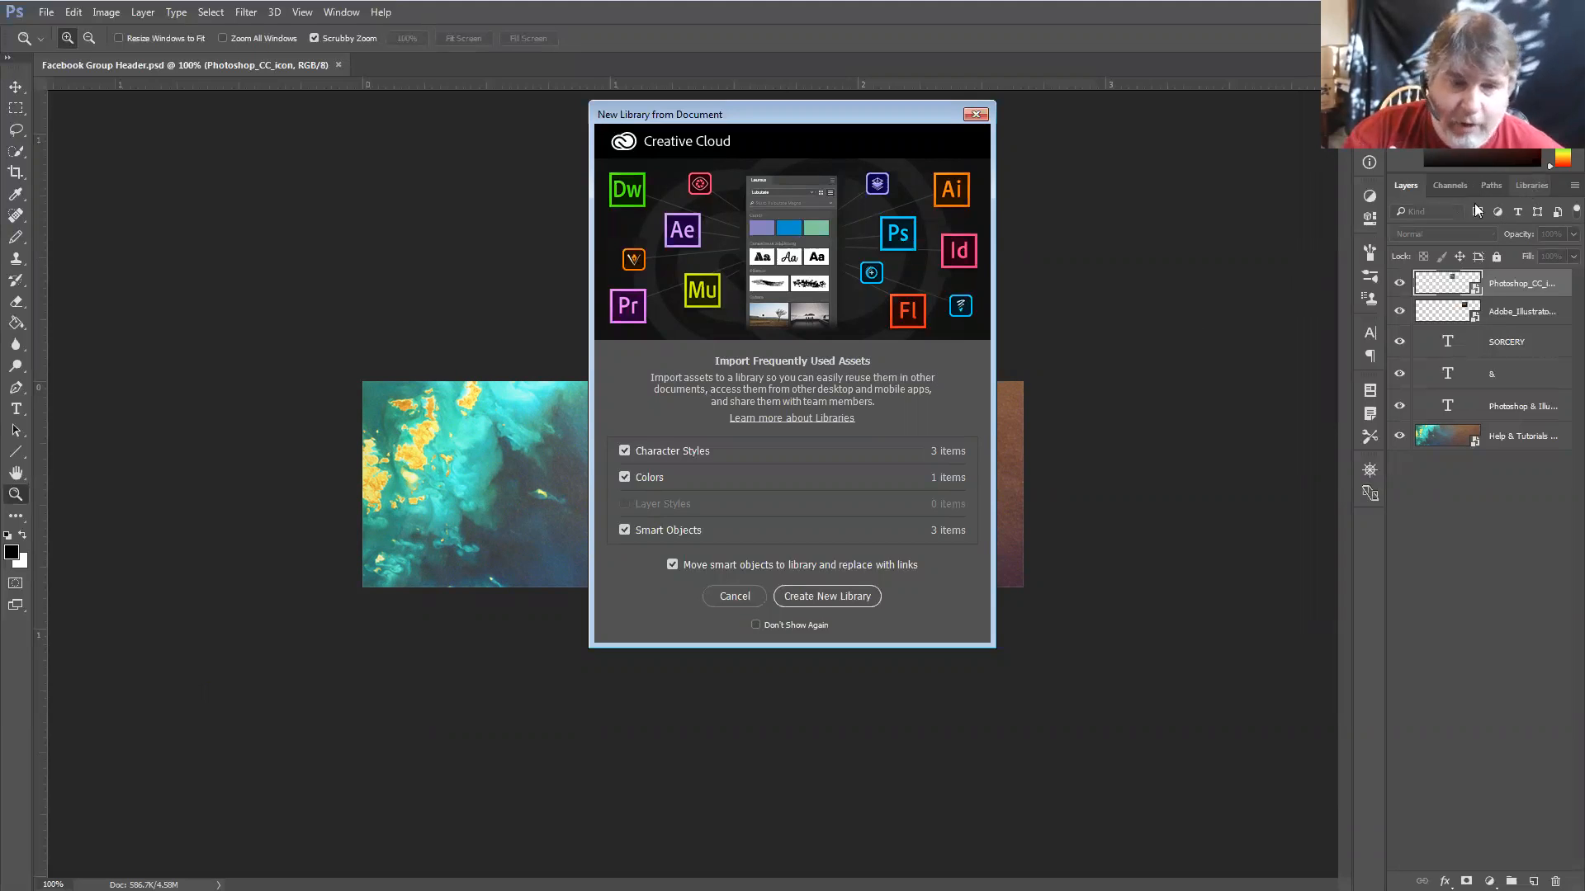
{"action": "left_click", "coordinate": [755, 624]}
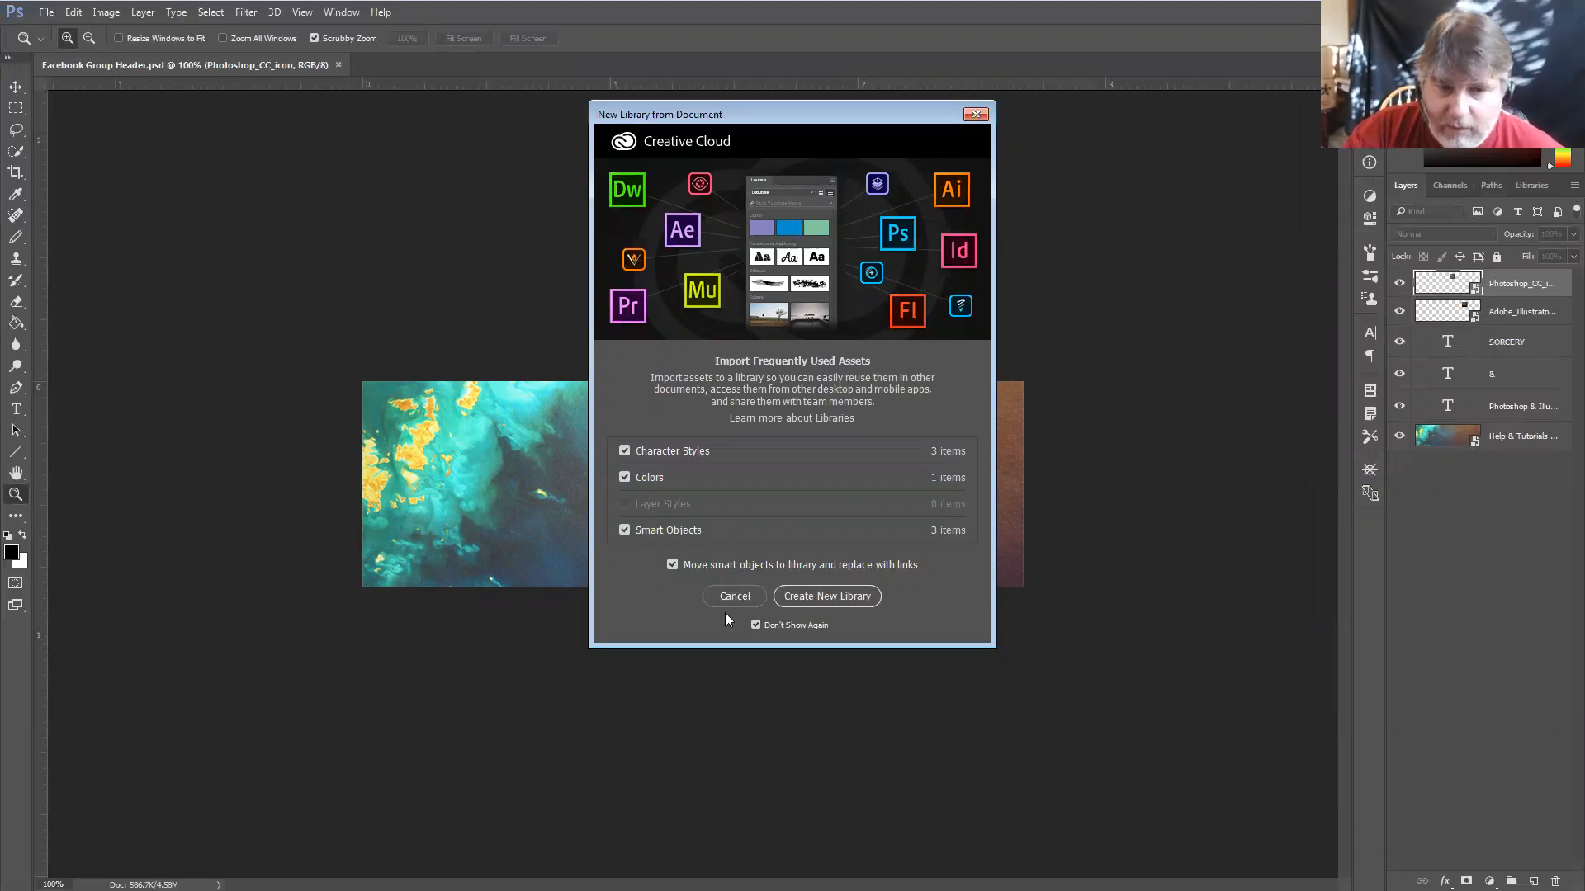
{"action": "left_click", "coordinate": [728, 594]}
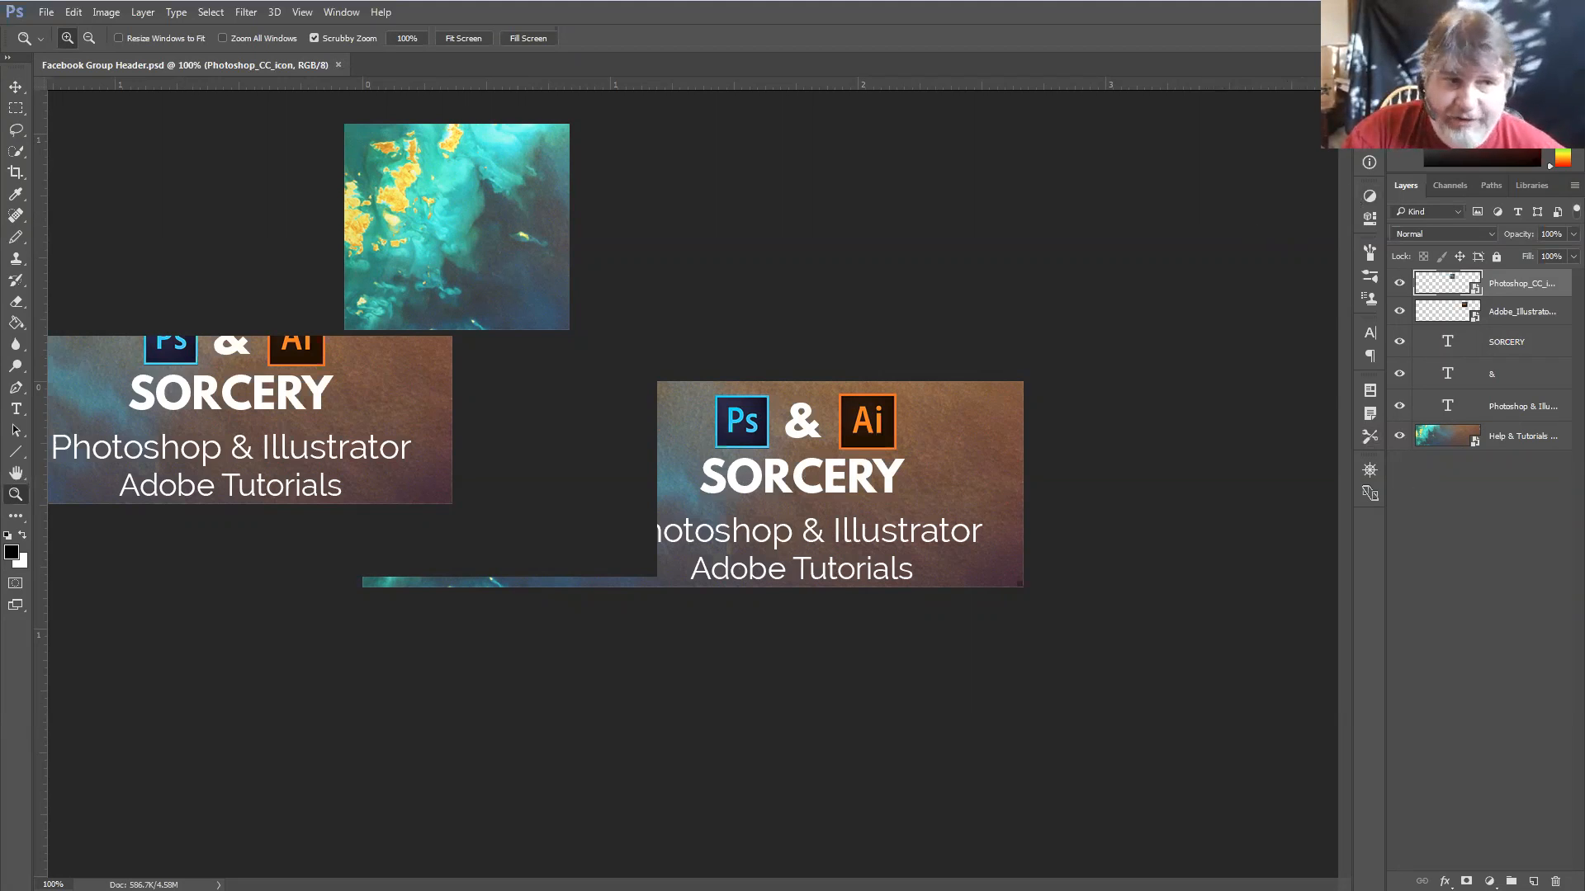
Try the Essentials, Graphic and Web, and Photography workspaces, and return to Essentials
{"action": "left_click", "coordinate": [1542, 38]}
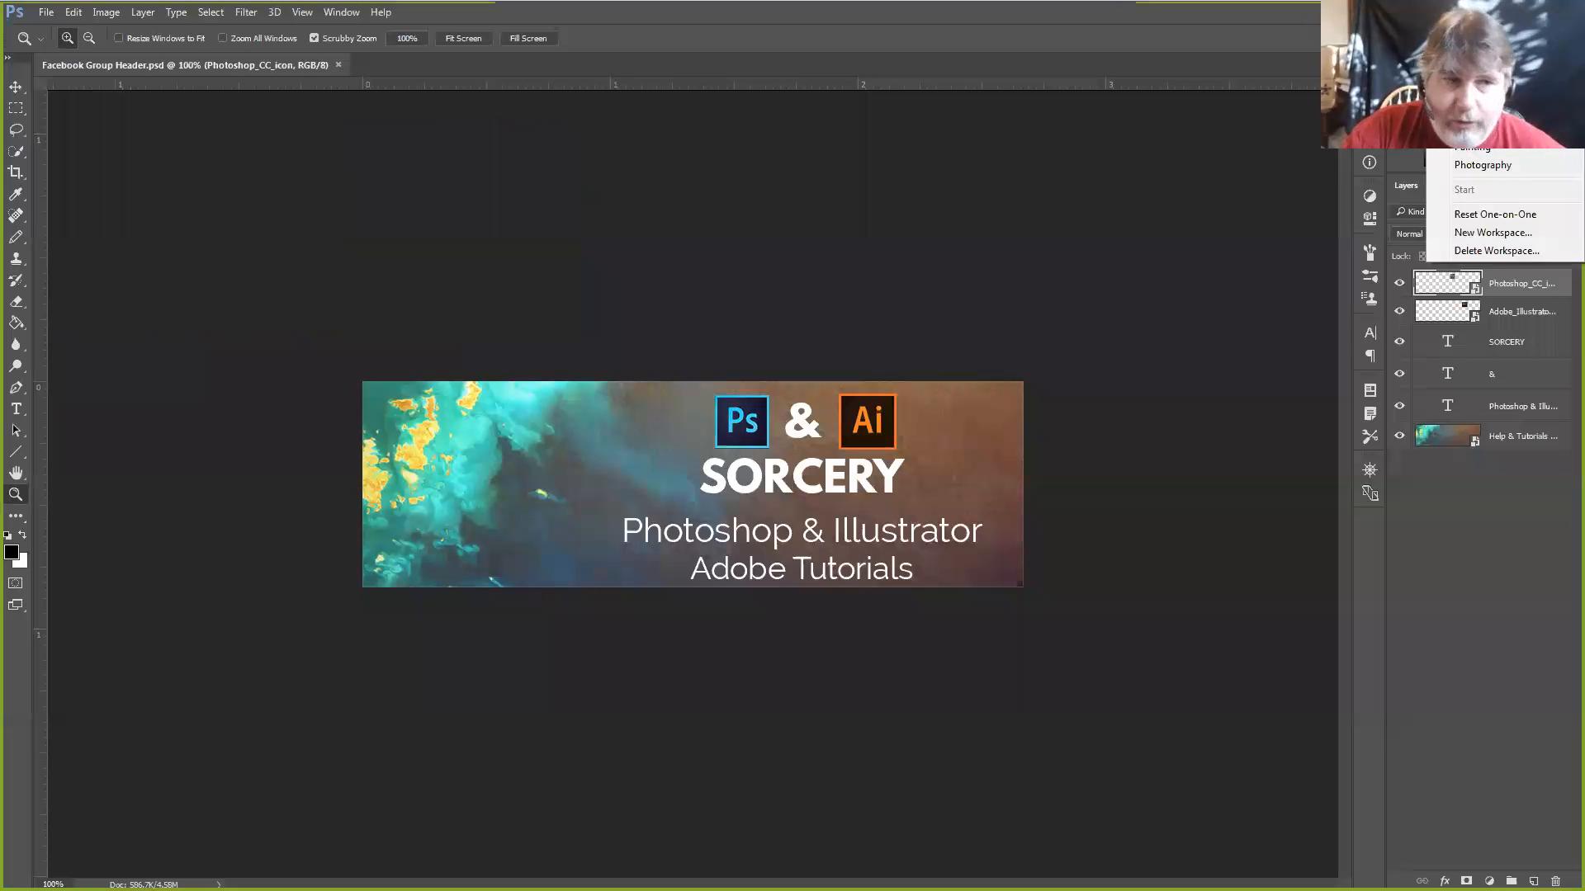
{"action": "key", "text": "Escape"}
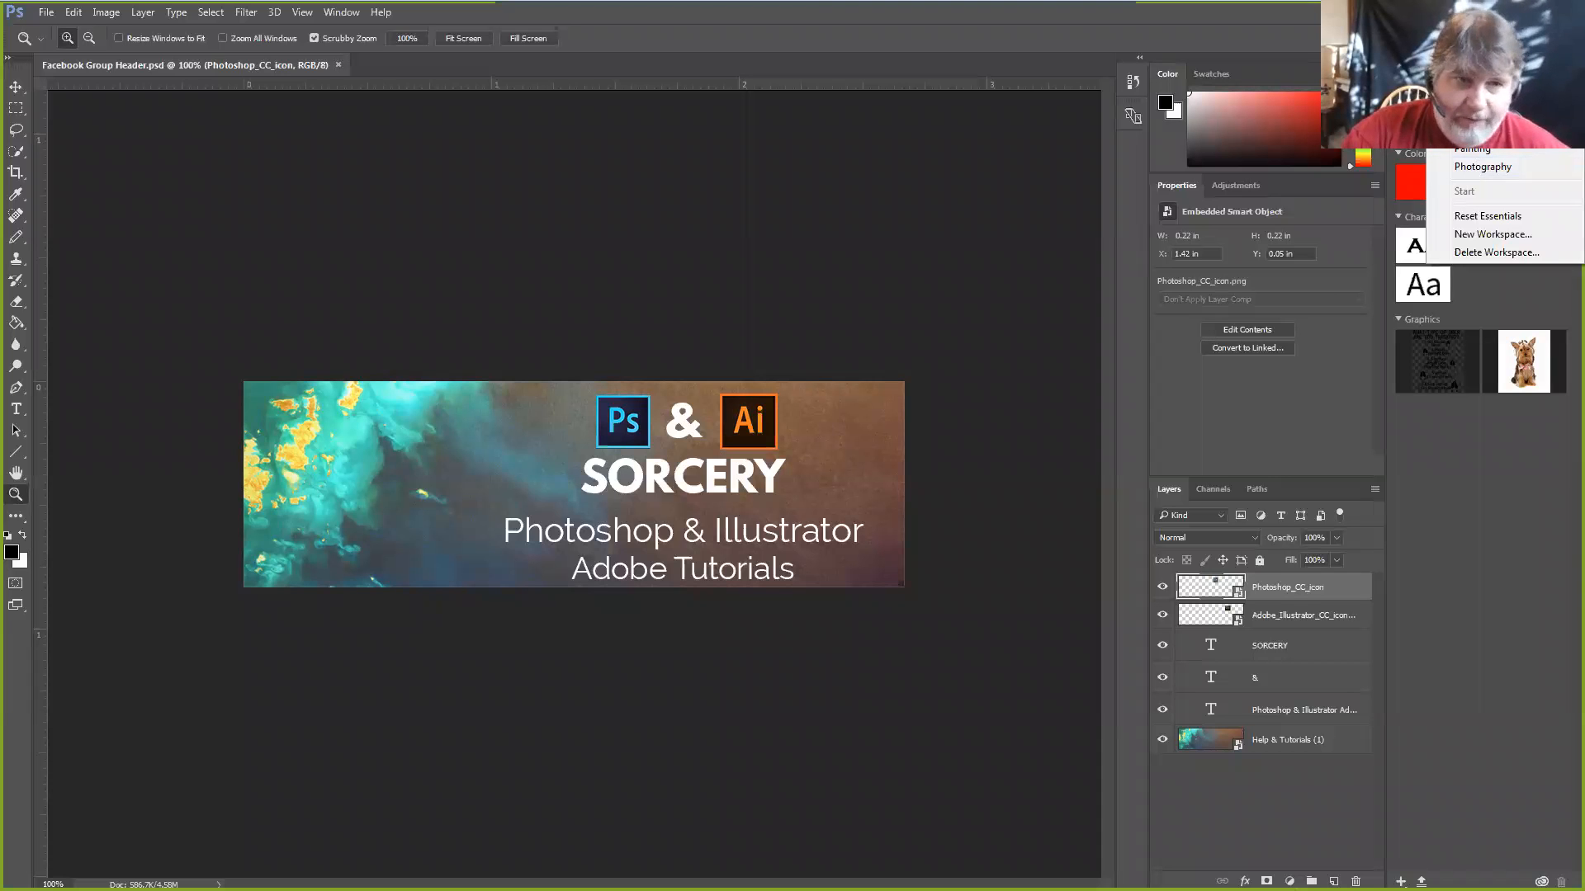
{"action": "key", "text": "Escape"}
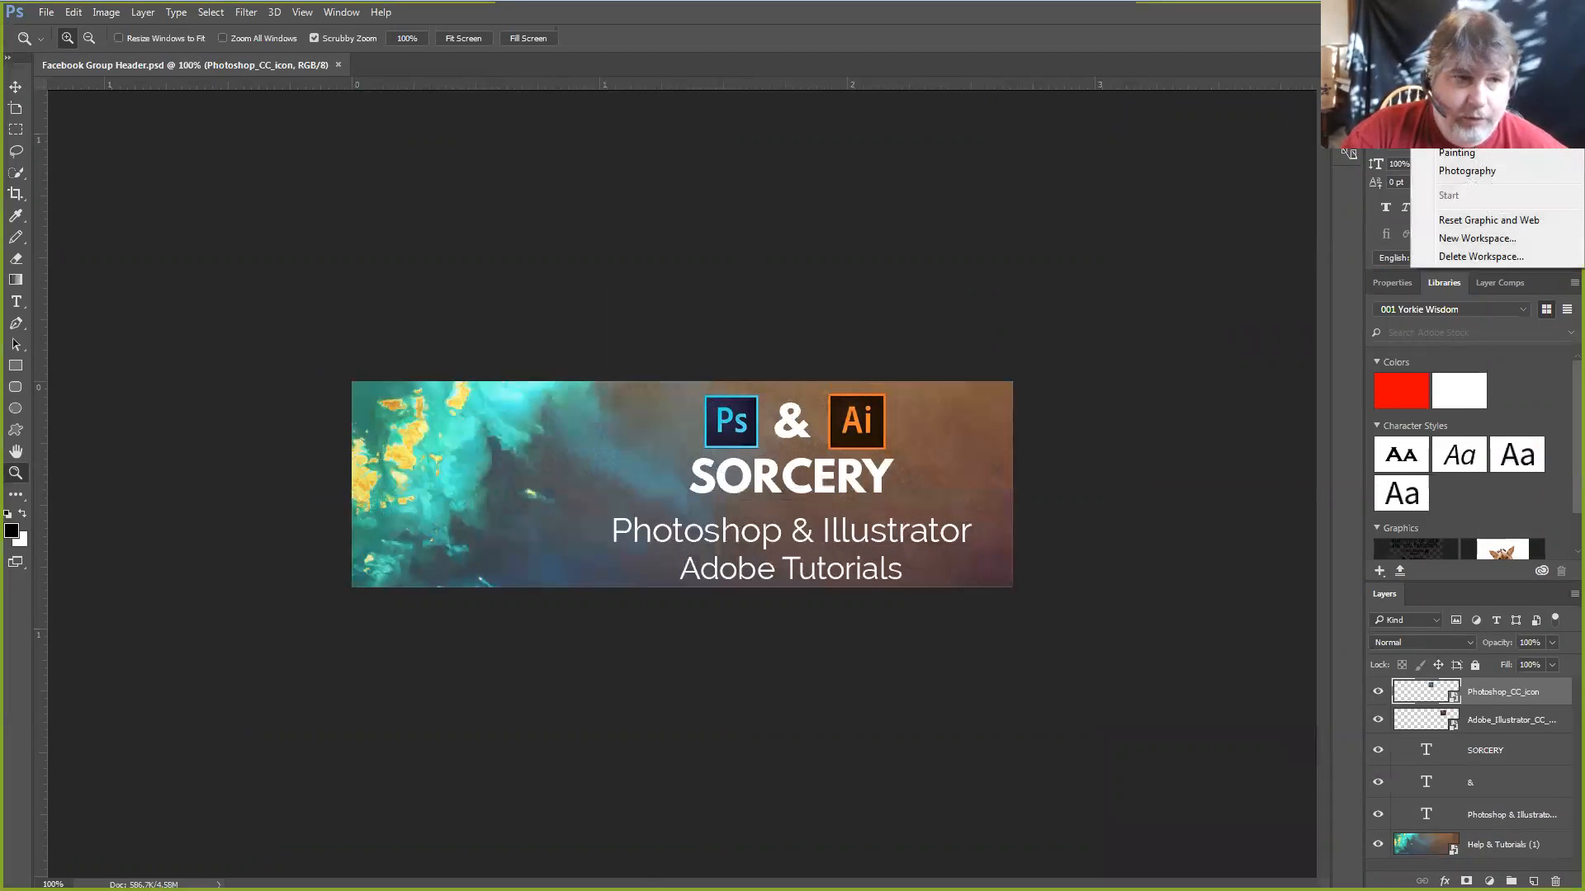
{"action": "left_click", "coordinate": [1446, 172]}
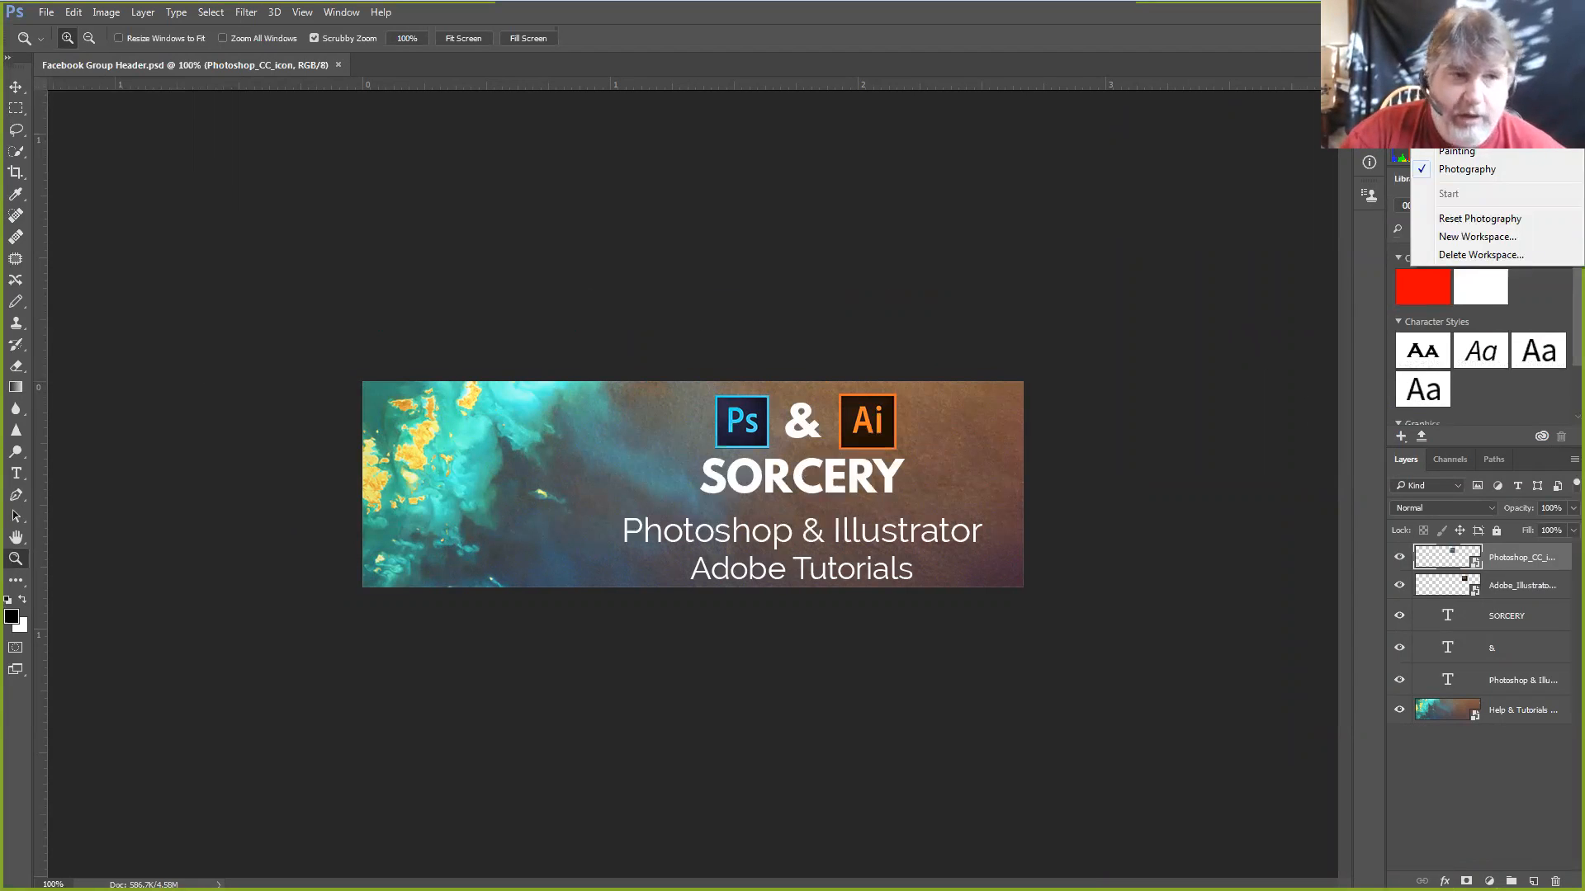
{"action": "left_click", "coordinate": [1467, 79]}
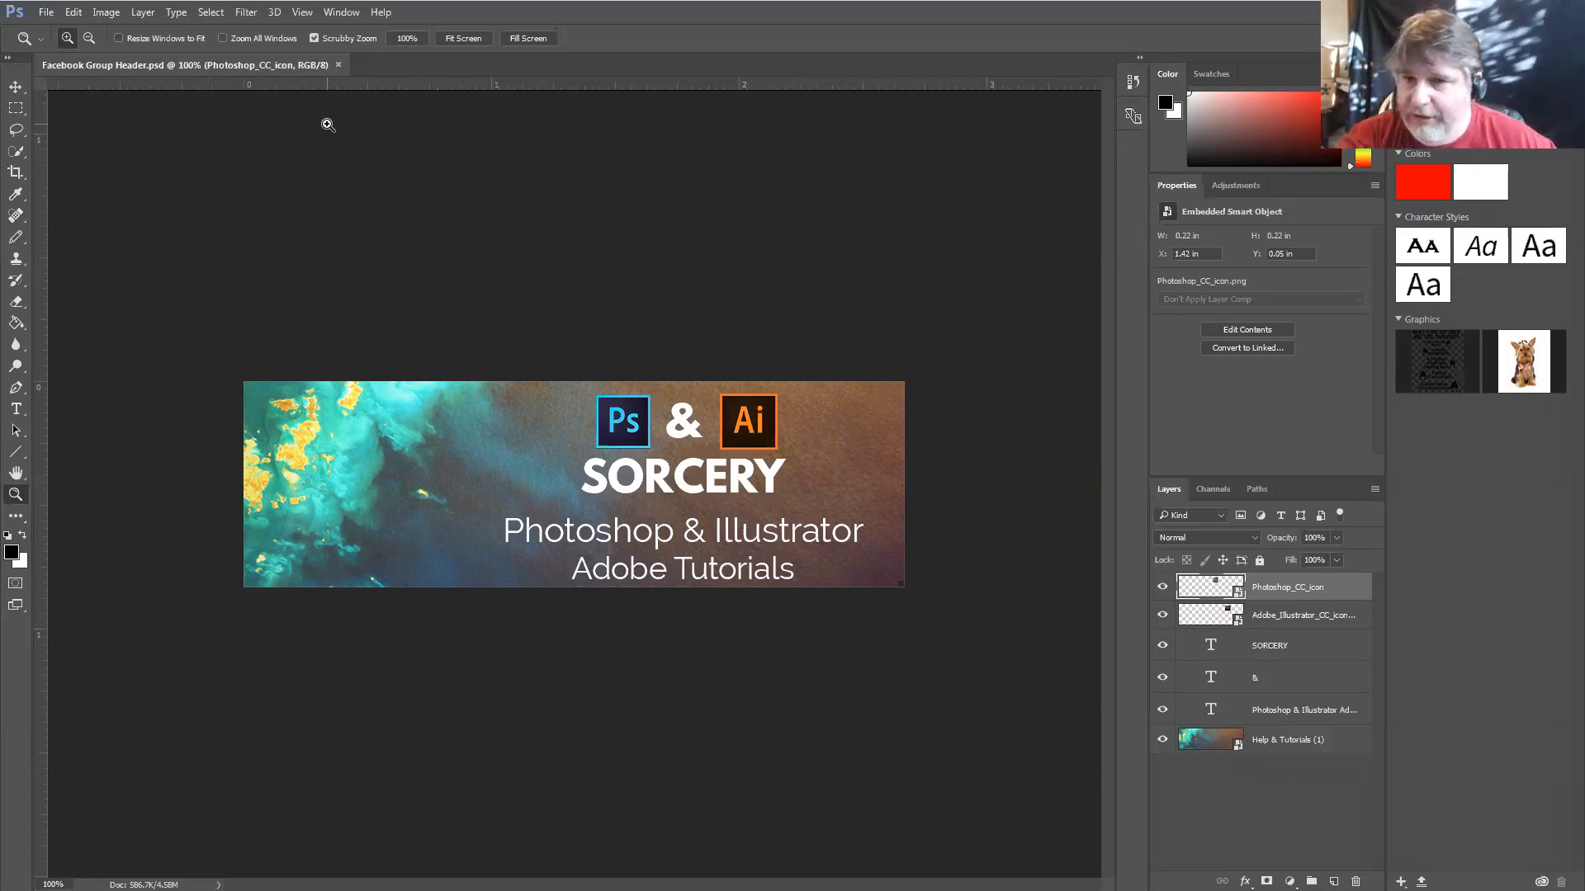
Try to open the T-shirt template reference guide PDF from the Designs folder
{"action": "left_click", "coordinate": [45, 12]}
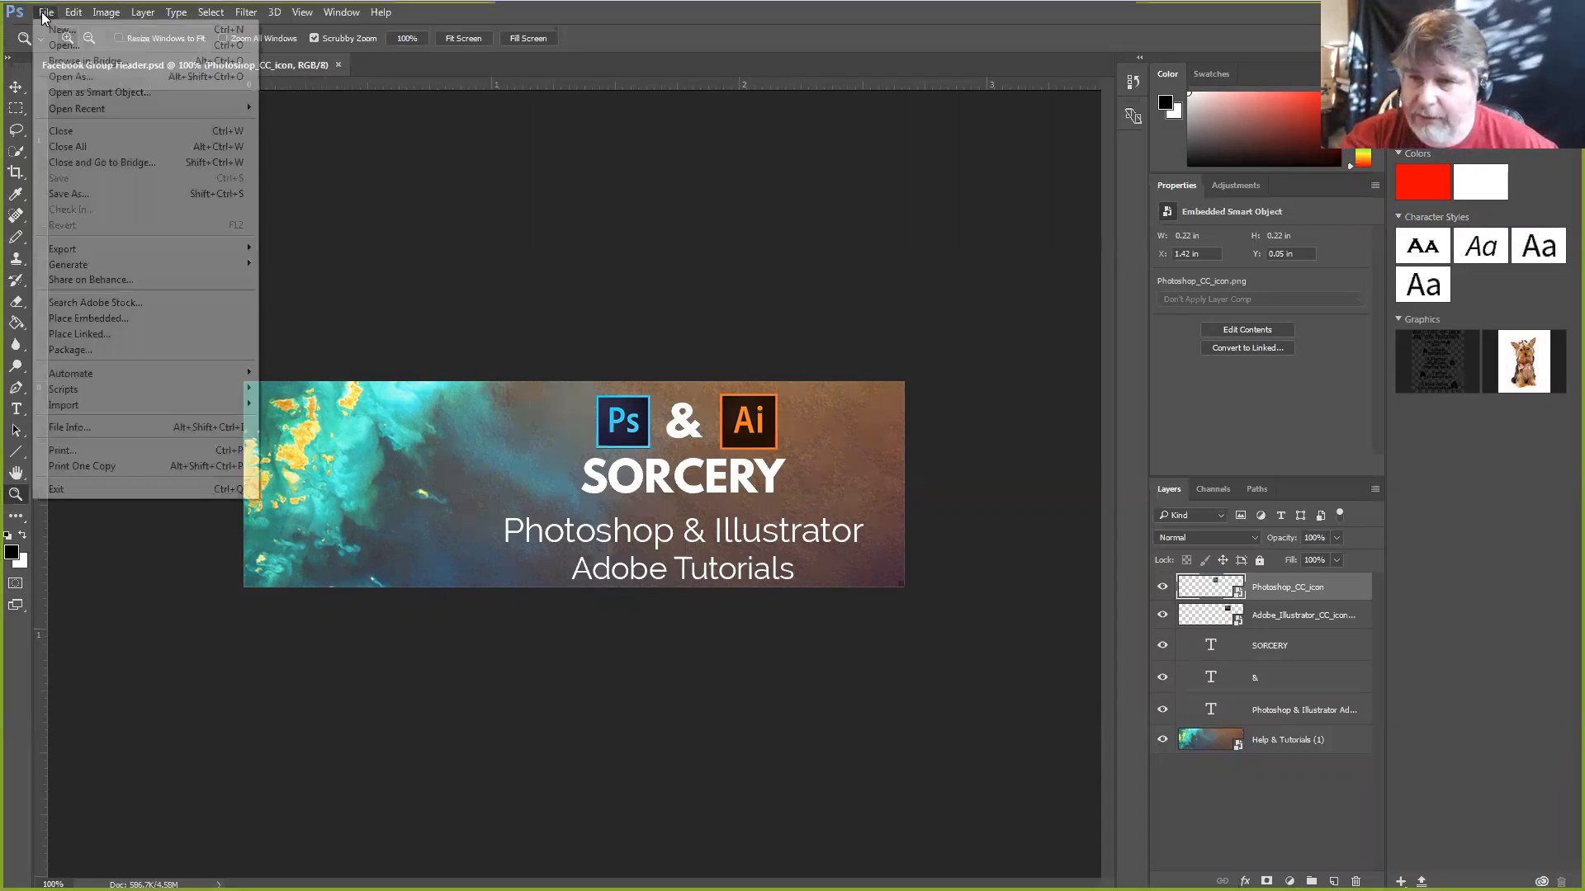
{"action": "left_click", "coordinate": [76, 48]}
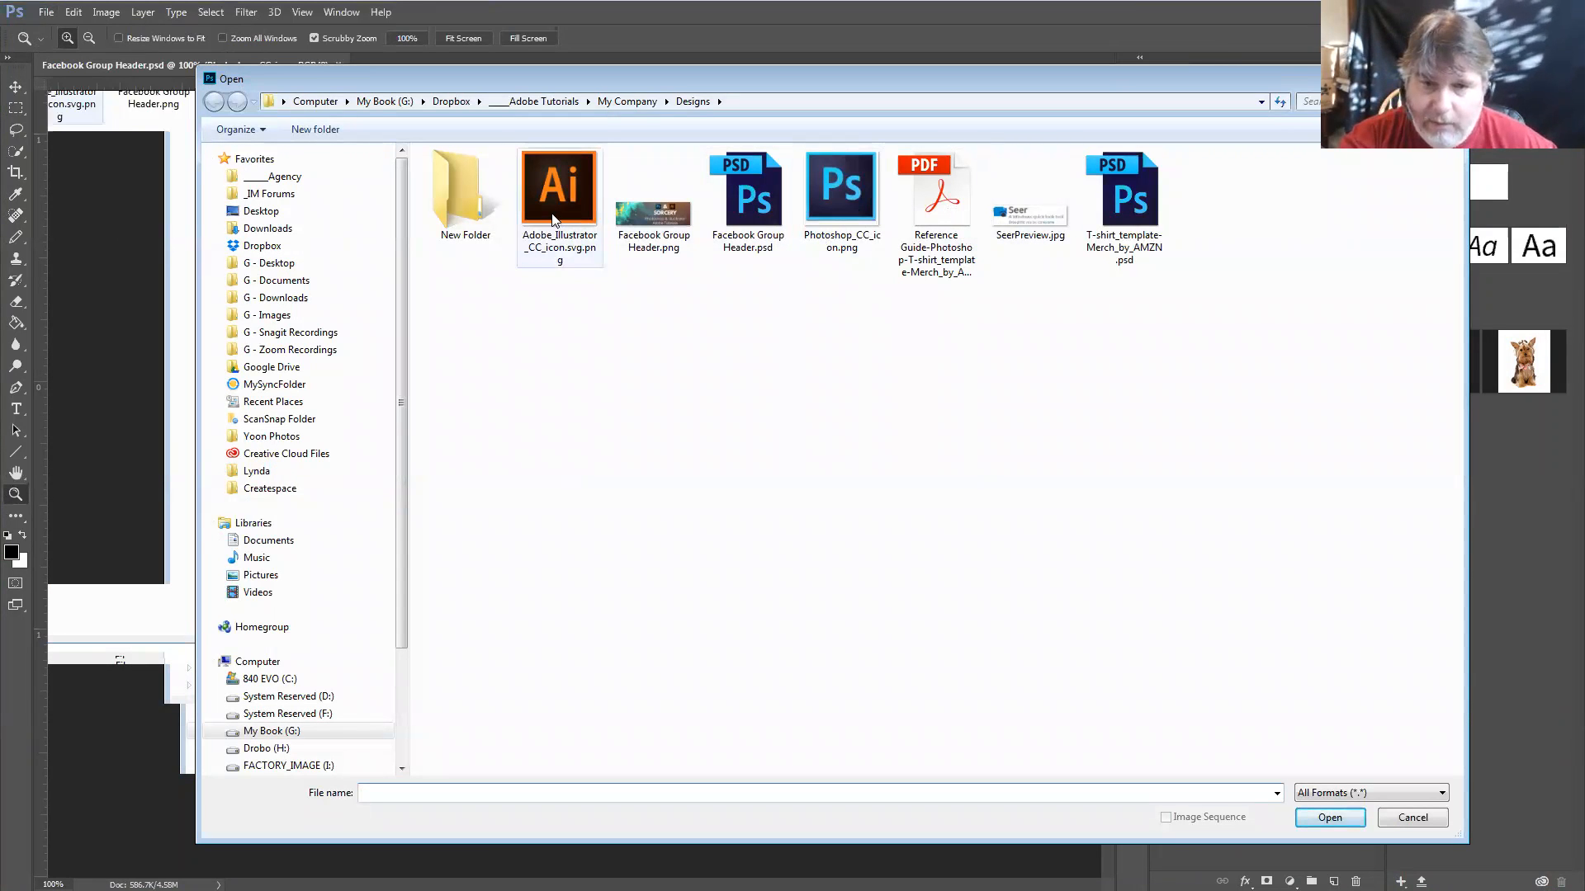
{"action": "double_click", "coordinate": [929, 223]}
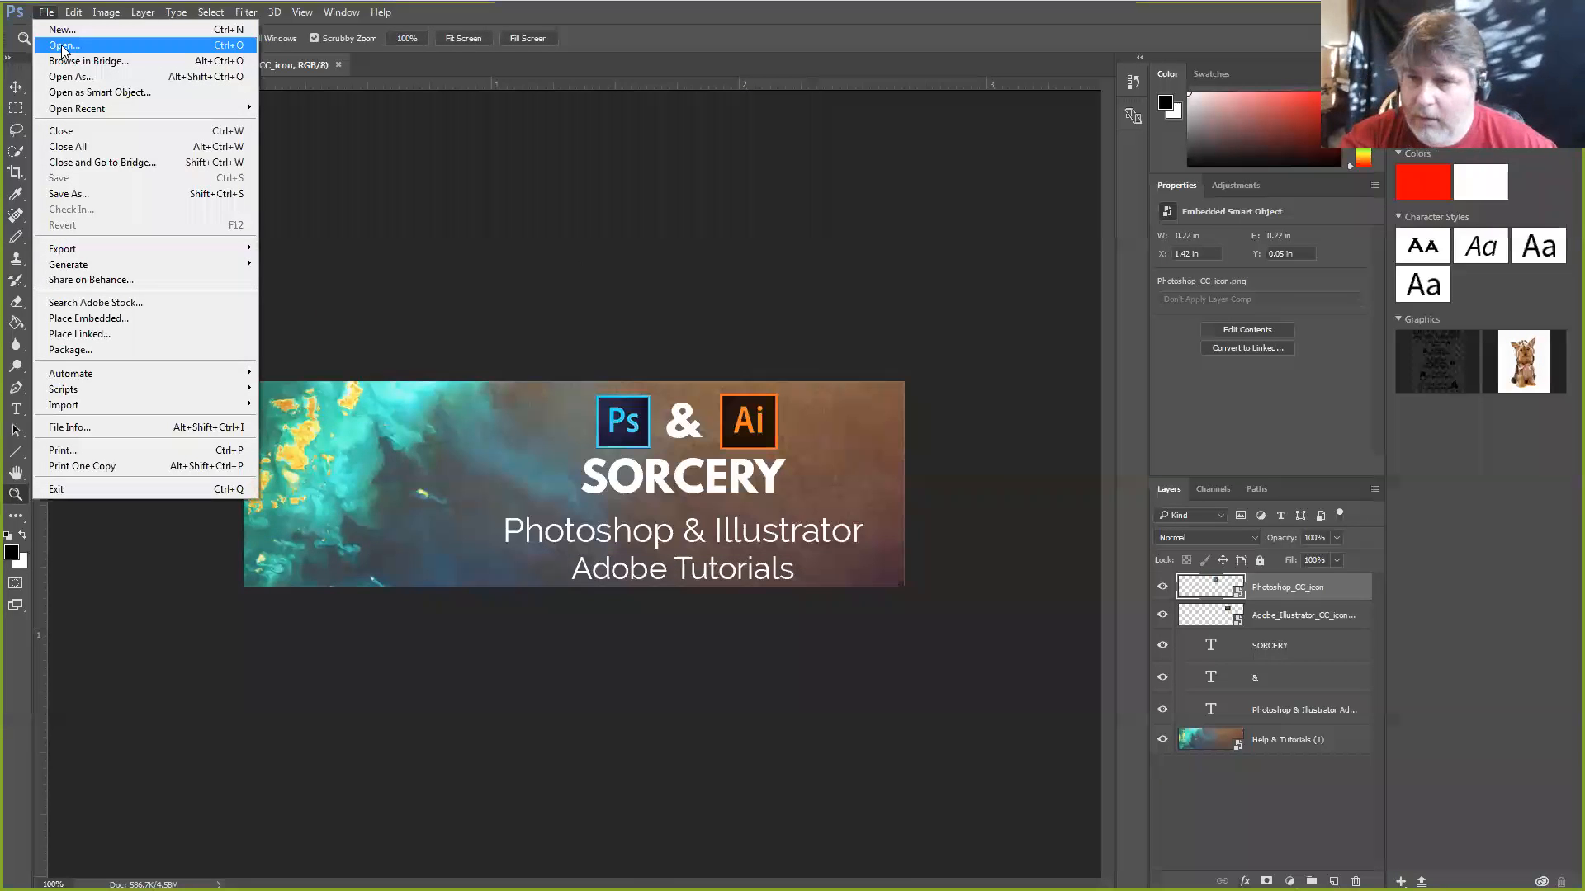
Open SeerPreview.jpg and the T-shirt_template-Merch_by_AMZN PSD from the Designs folder
{"action": "left_click", "coordinate": [63, 46]}
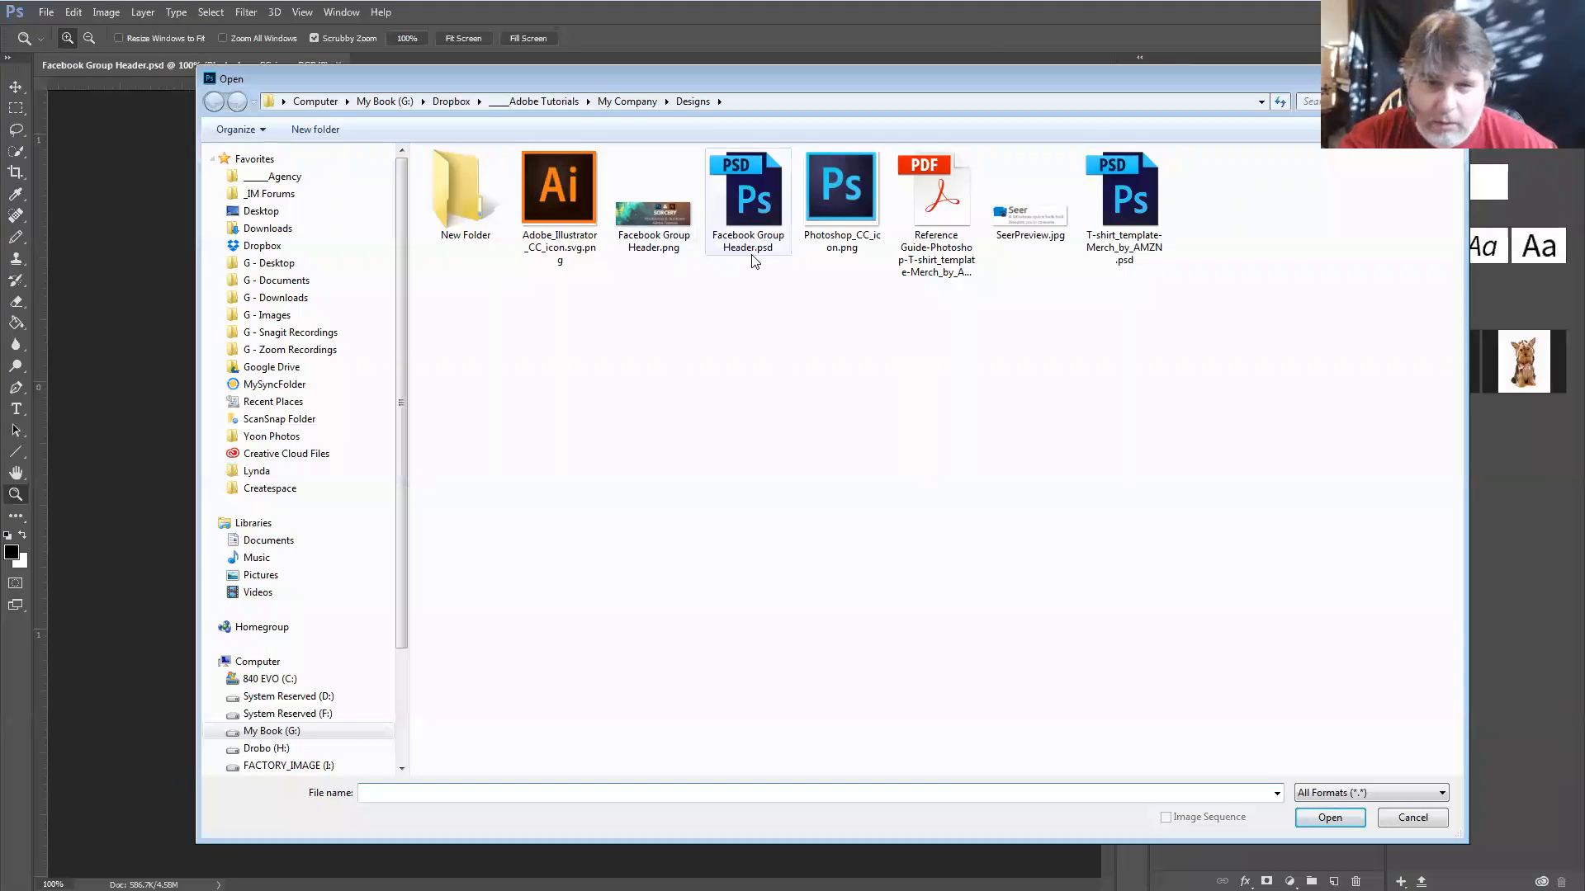
{"action": "double_click", "coordinate": [1030, 224]}
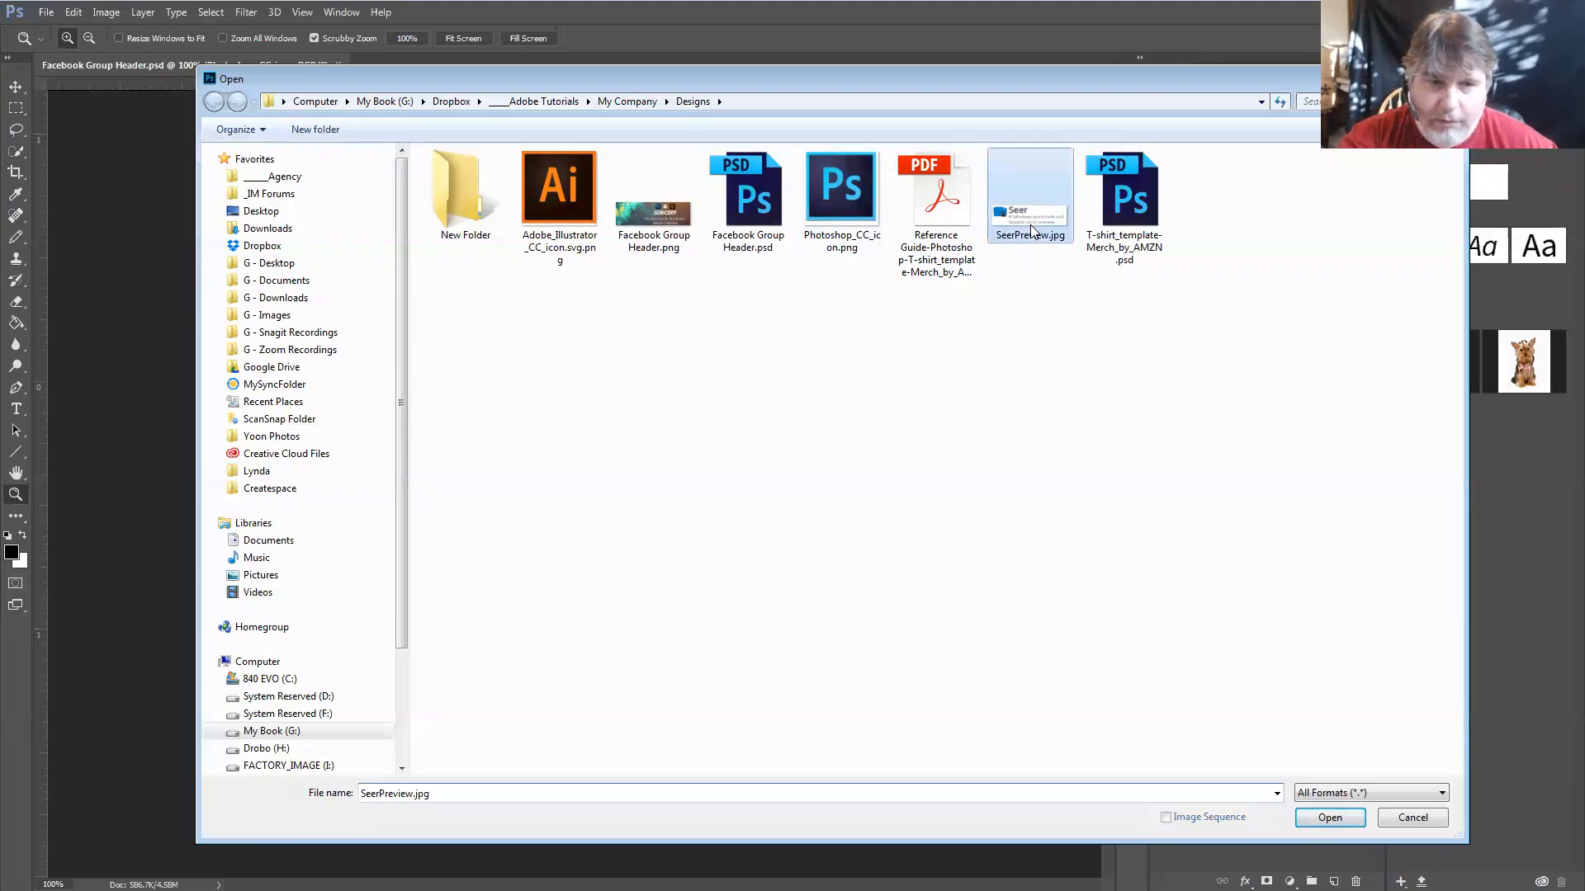
{"action": "left_click", "coordinate": [48, 13]}
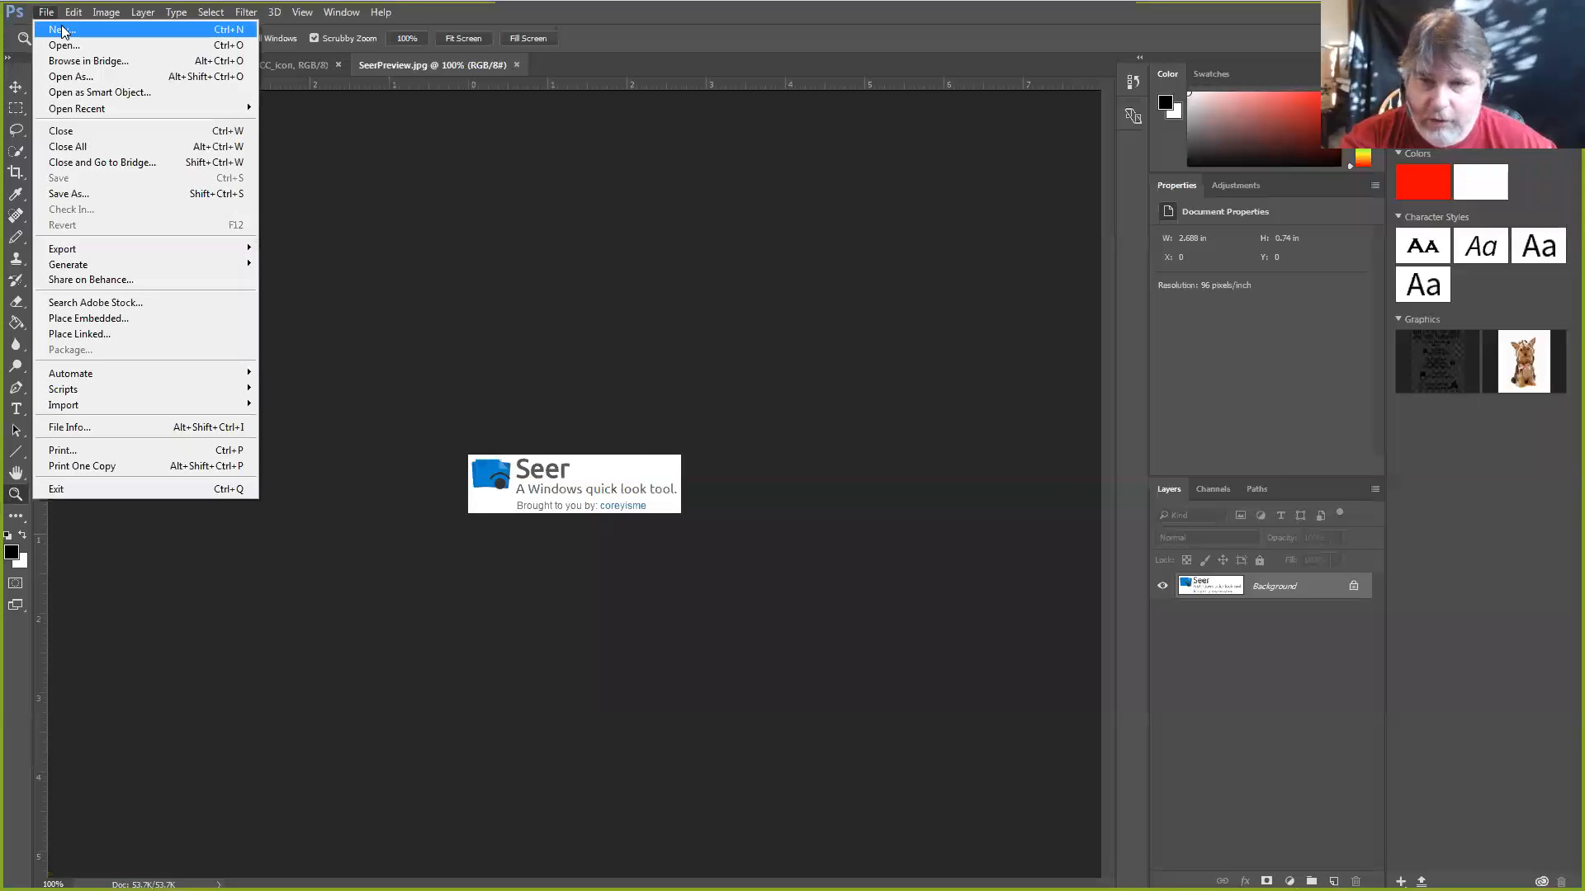
{"action": "left_click", "coordinate": [64, 45]}
{"action": "double_click", "coordinate": [1130, 239]}
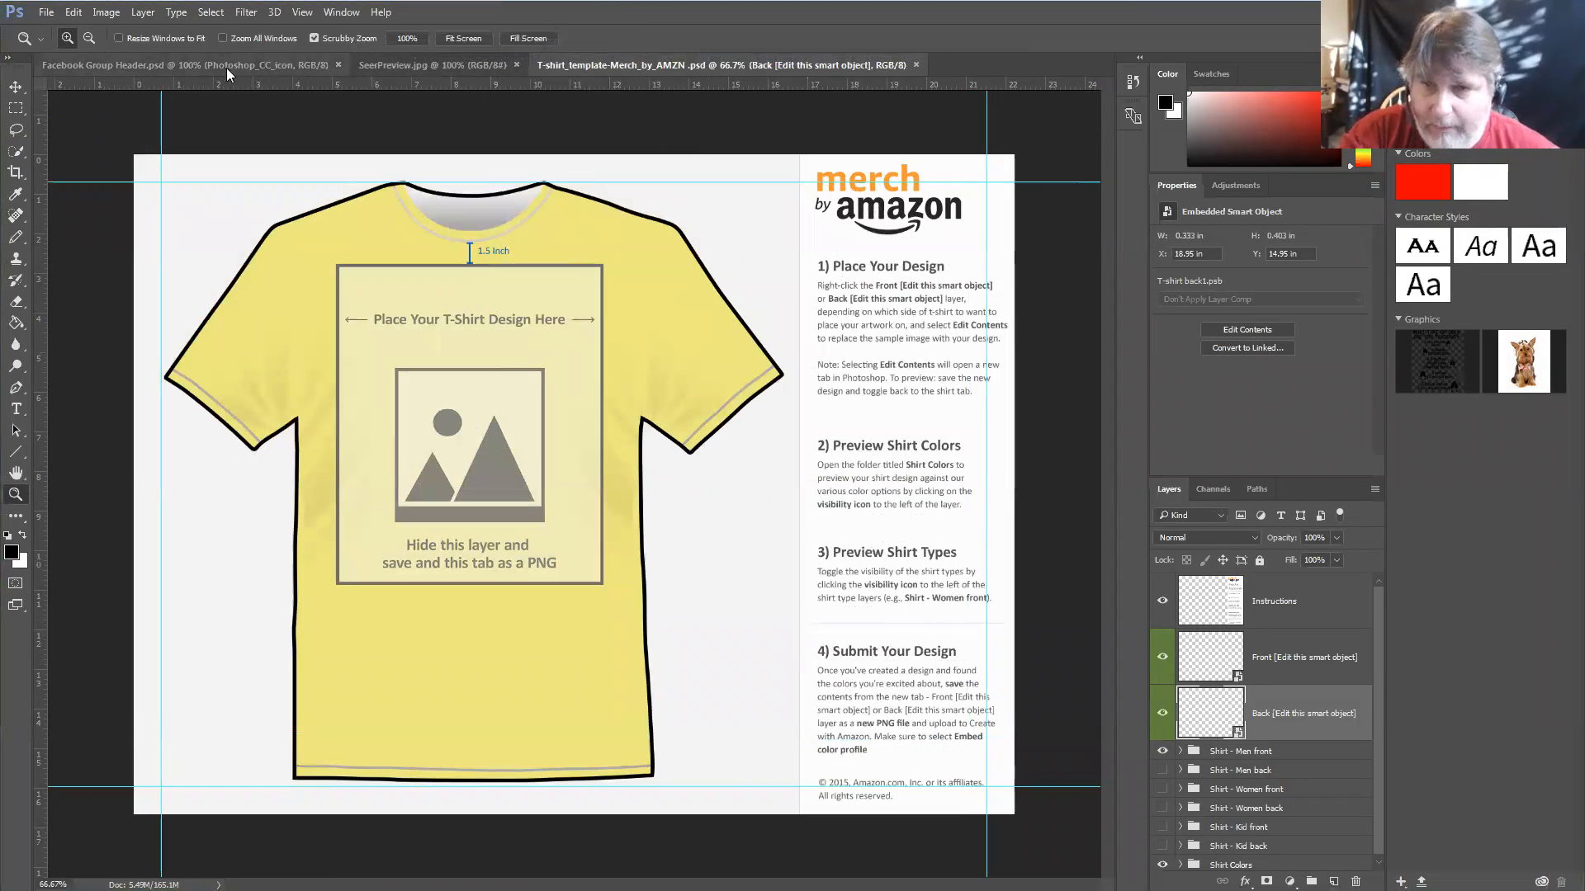
View the Facebook Group Header, SeerPreview, and T-shirt template documents one after another
{"action": "left_click", "coordinate": [221, 66]}
{"action": "left_click", "coordinate": [408, 63]}
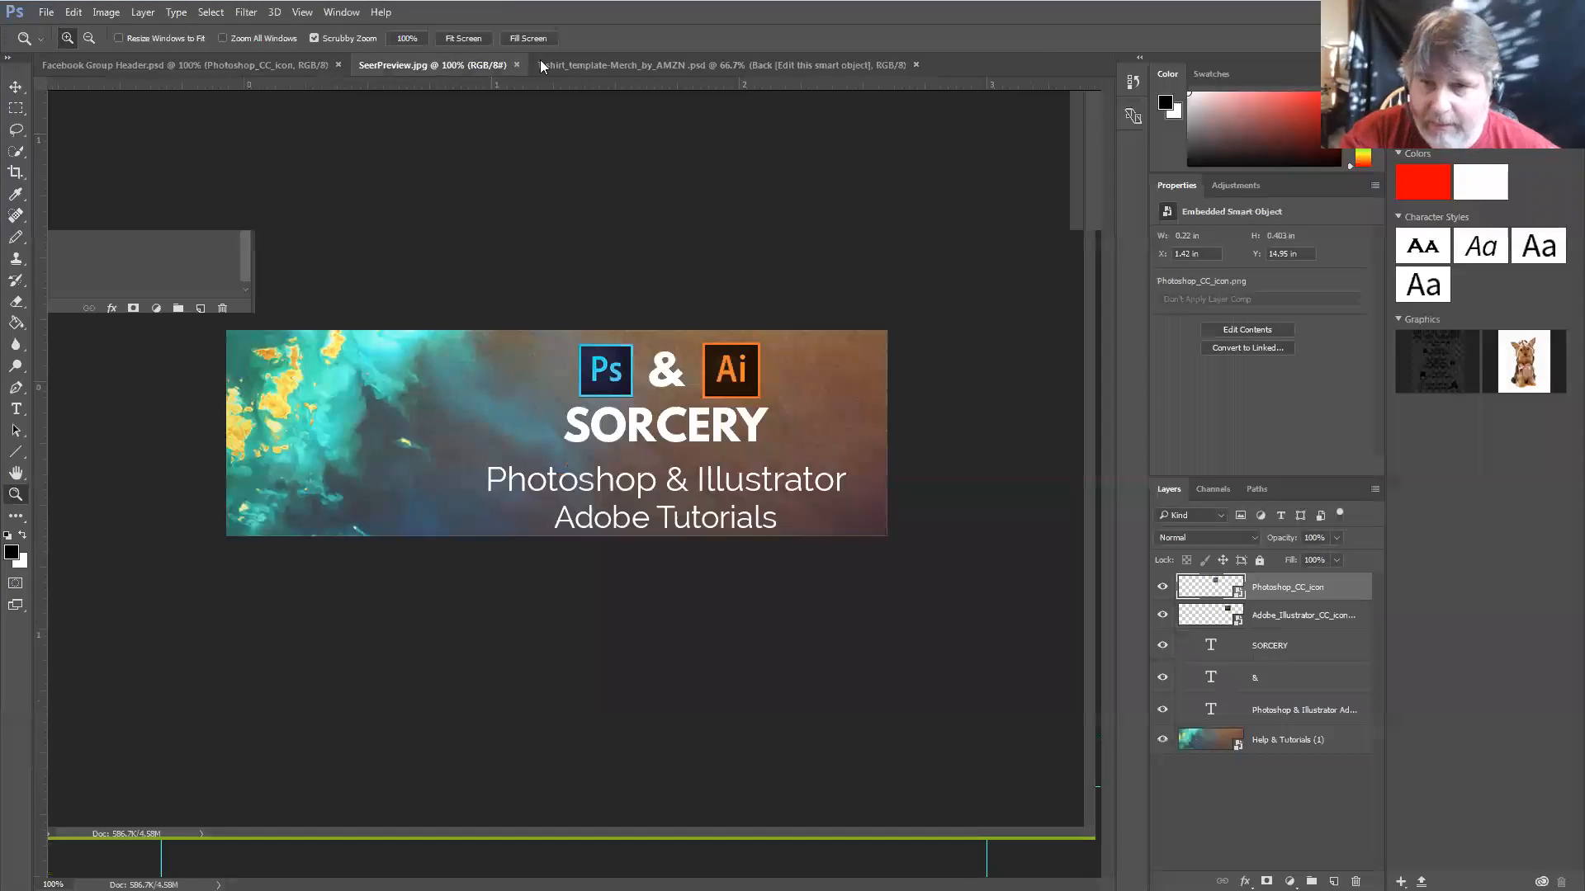
{"action": "left_click", "coordinate": [602, 62]}
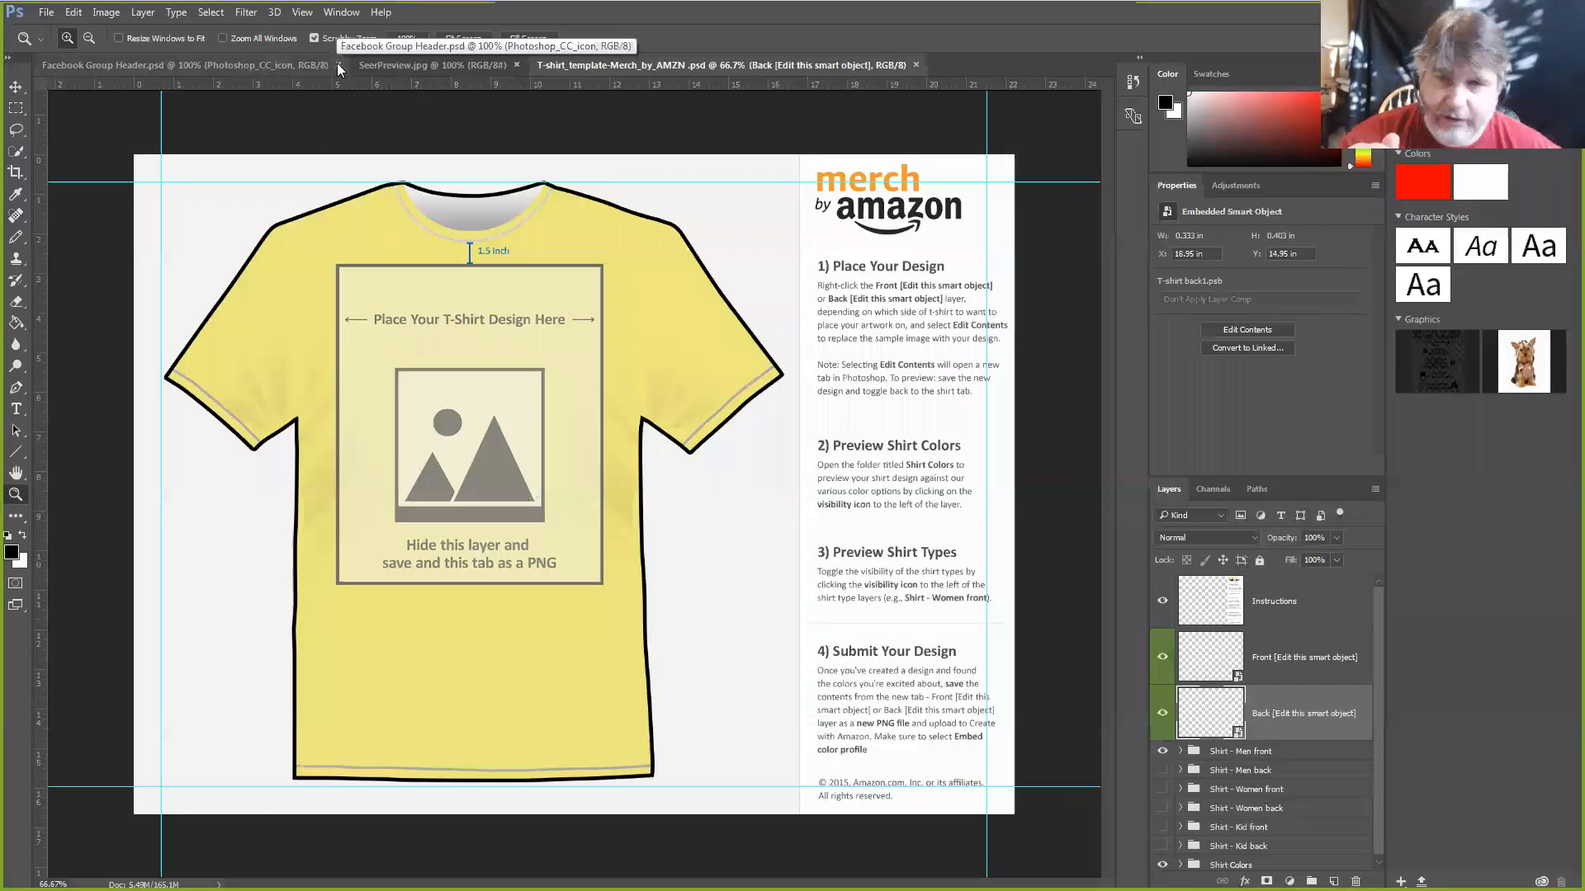
Close Facebook Group Header.psd and view the two remaining documents, SeerPreview.jpg and the T-shirt template
{"action": "left_click", "coordinate": [338, 65]}
{"action": "left_click", "coordinate": [169, 66]}
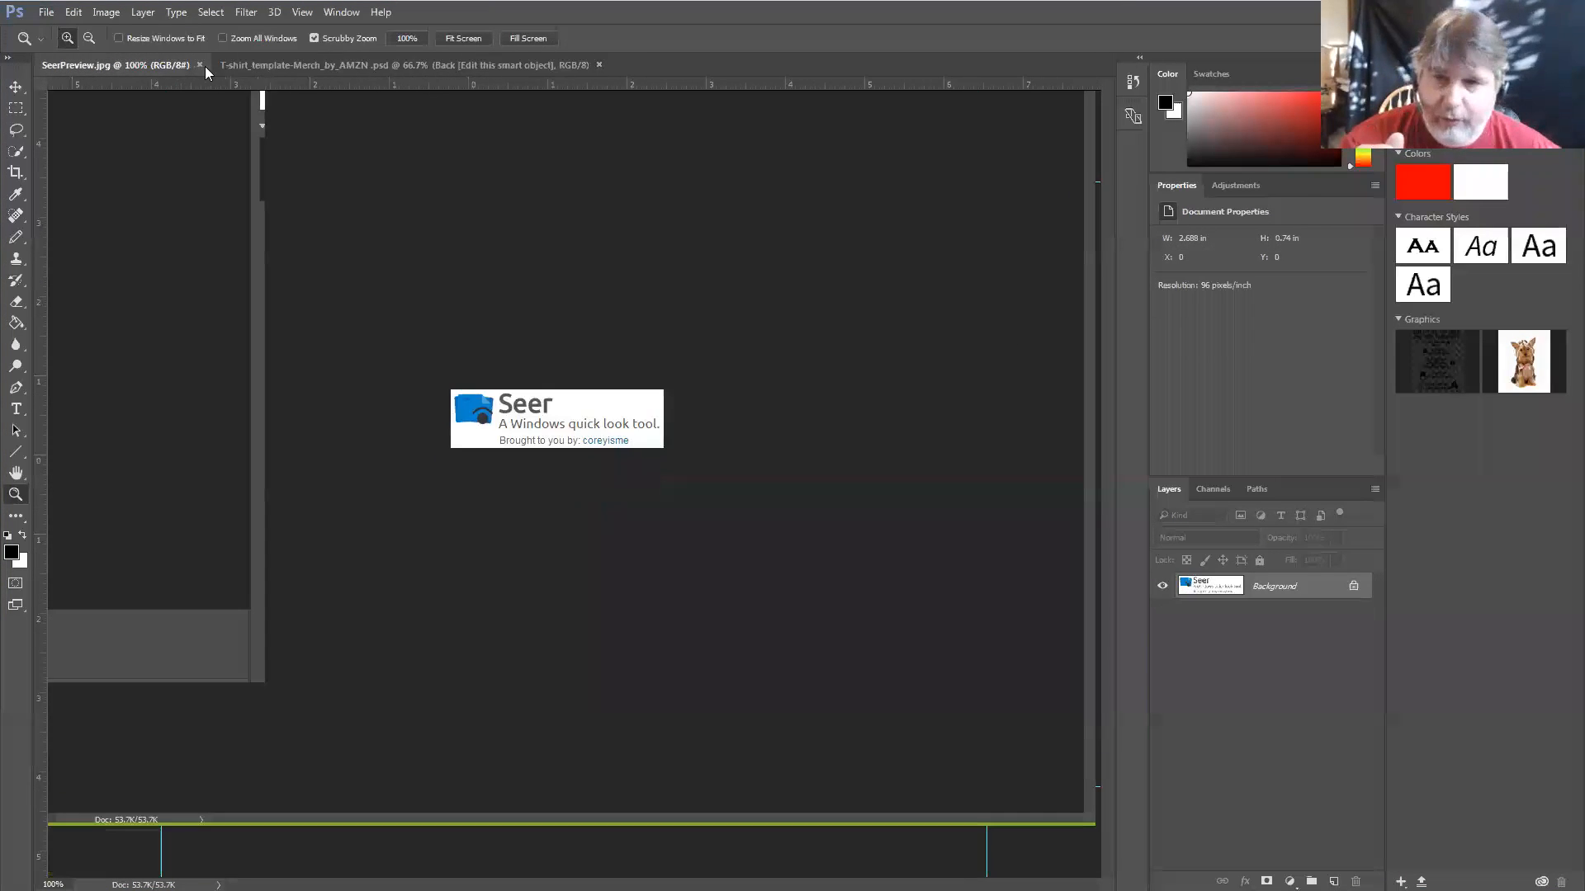
{"action": "left_click", "coordinate": [225, 66]}
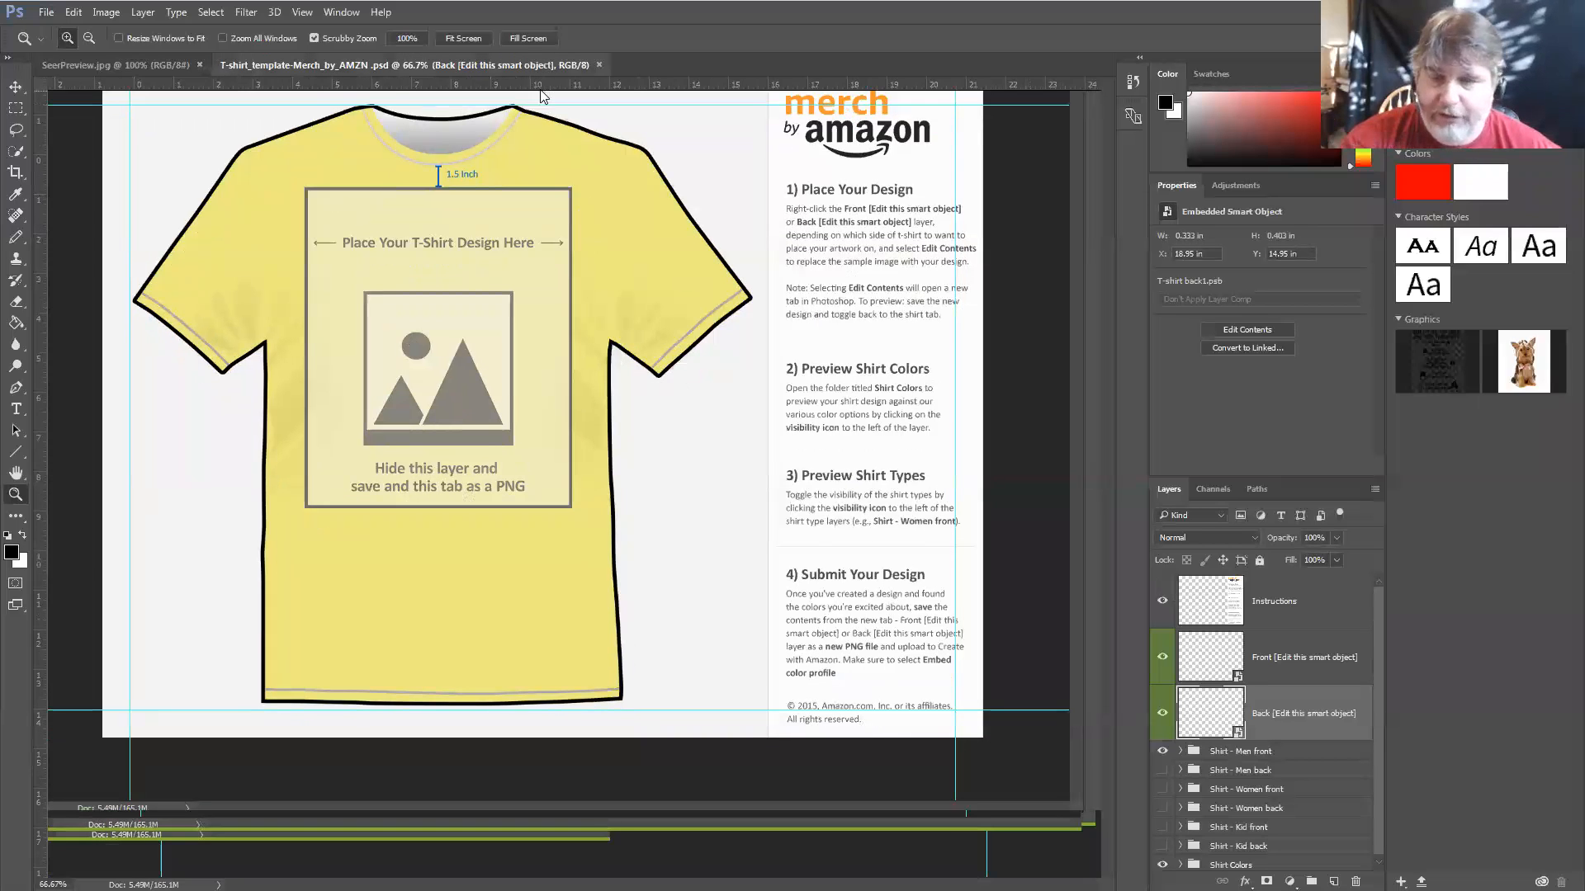
Reopen Facebook Group Header.psd from the Designs folder, keeping it as the last document in the tab order
{"action": "left_click", "coordinate": [52, 15]}
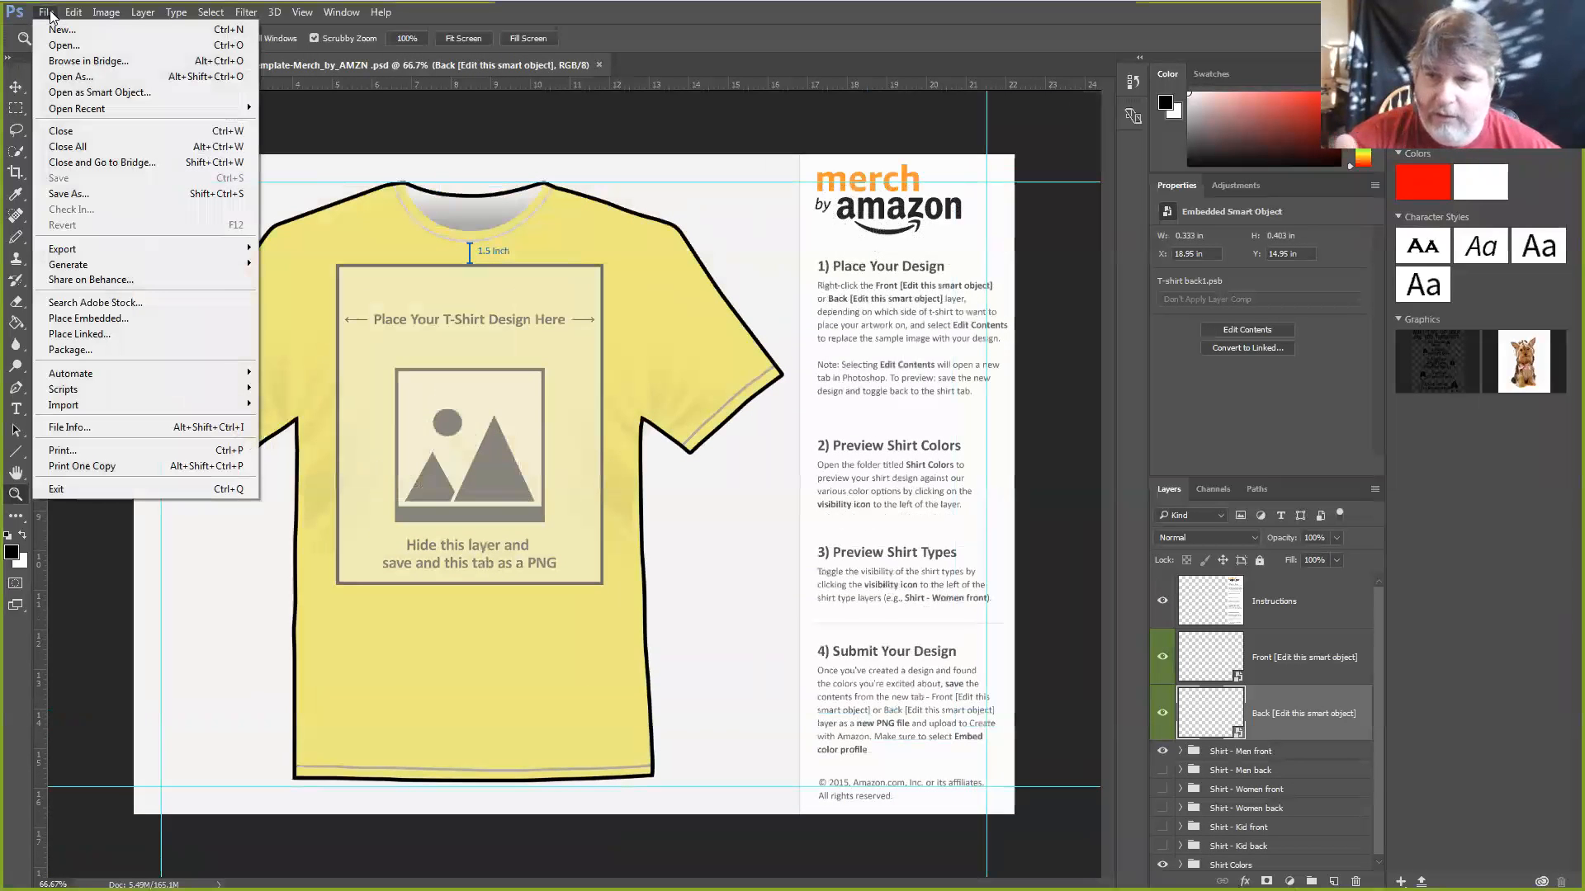
{"action": "left_click", "coordinate": [104, 45]}
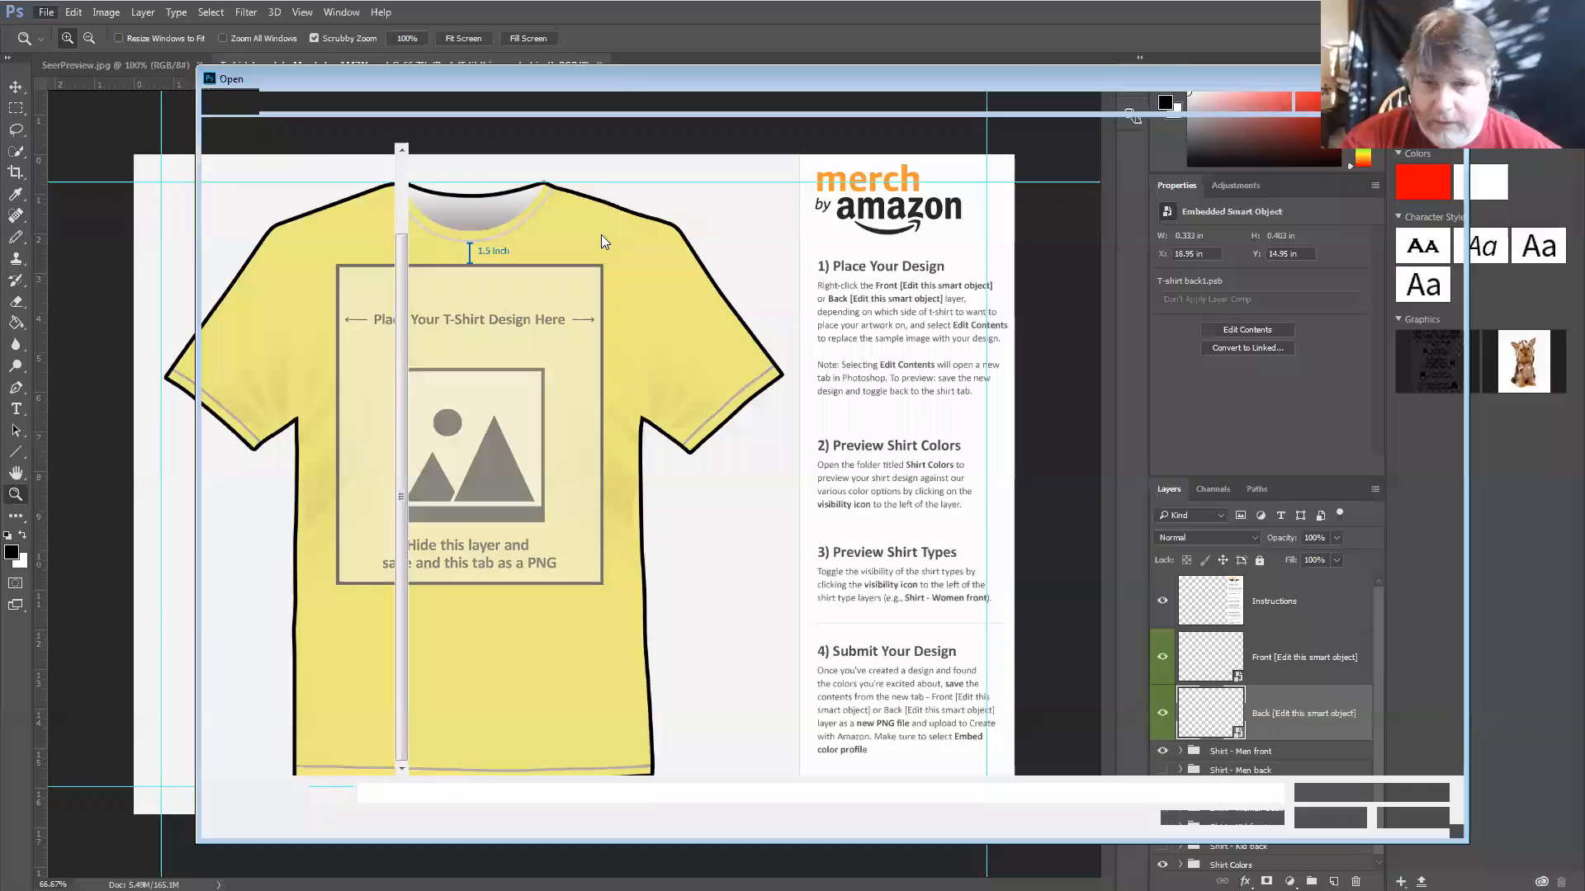
{"action": "double_click", "coordinate": [732, 196]}
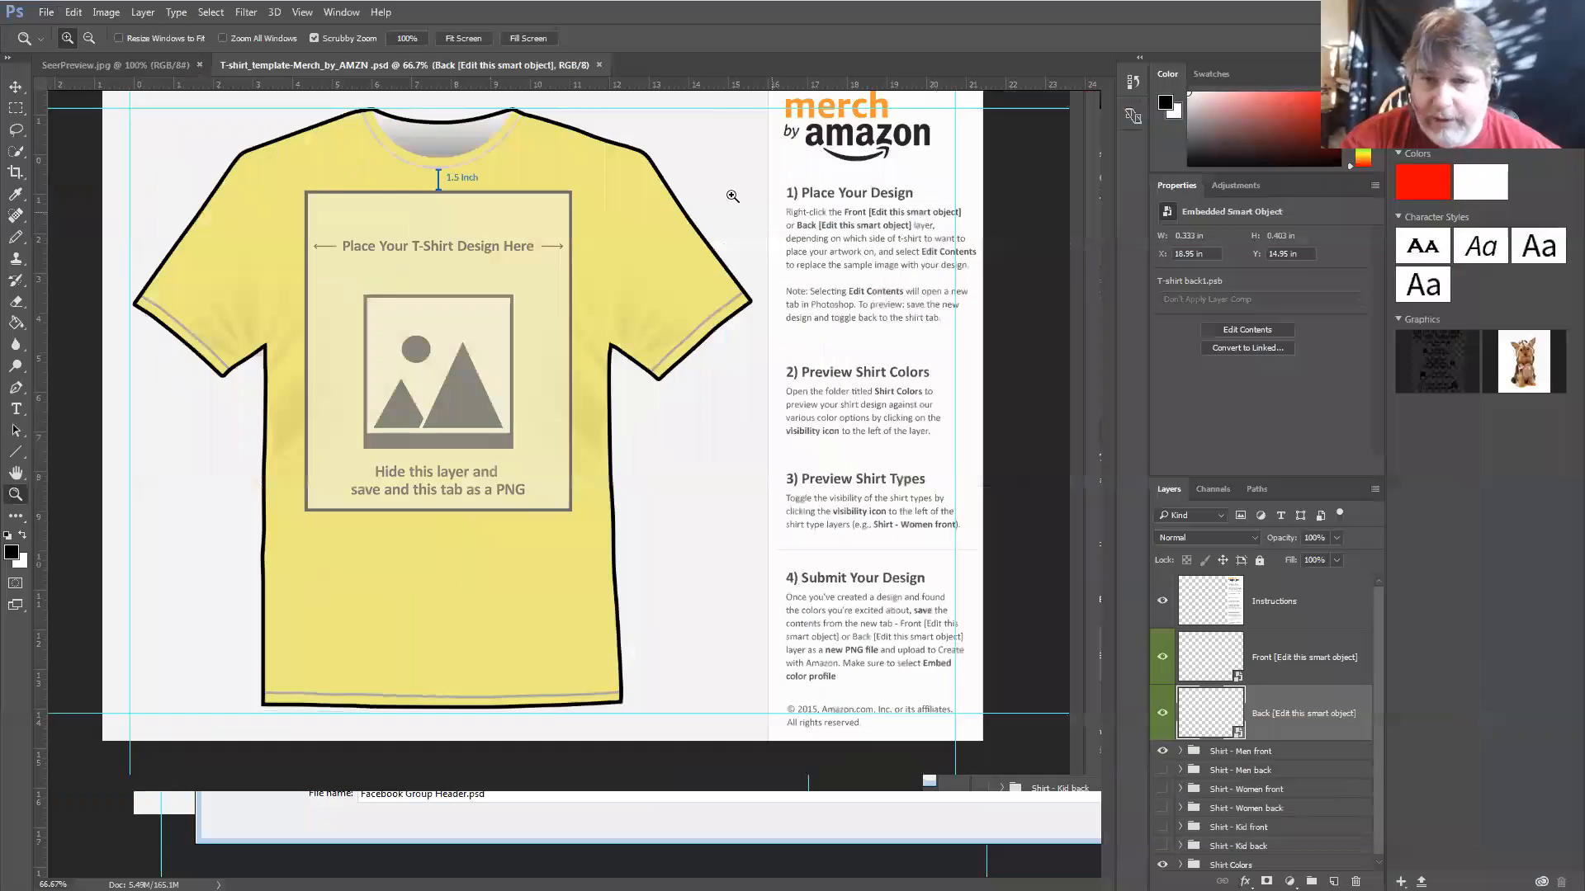
{"action": "left_click_drag", "start_coordinate": [714, 65], "coordinate": [759, 65]}
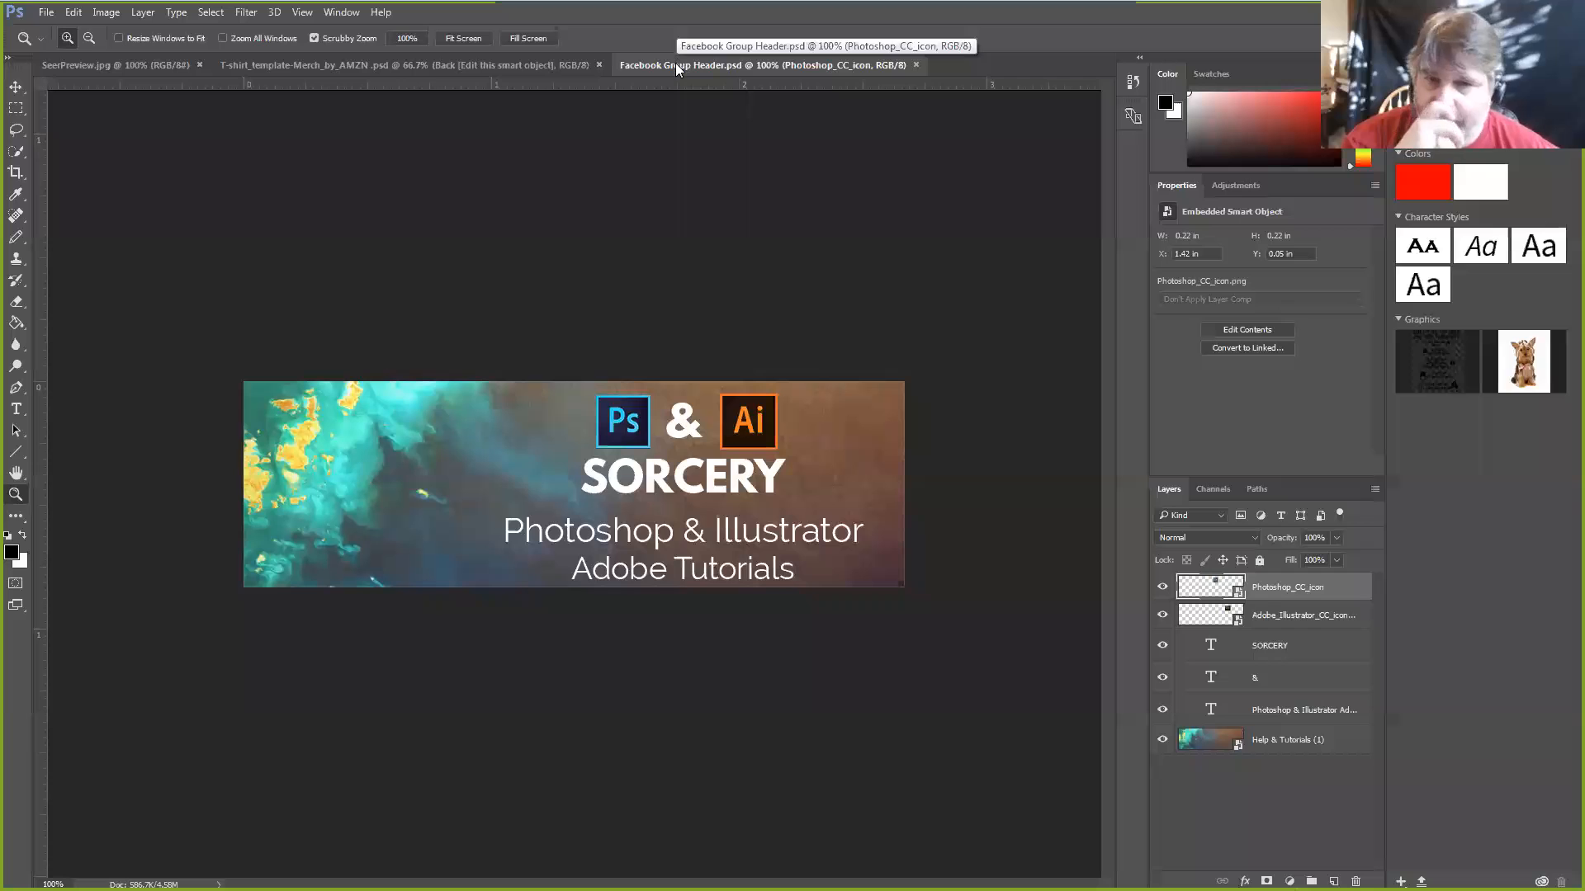
Move Facebook Group Header.psd between the other two documents in the tab order, and detach it into a floating window
{"action": "left_click_drag", "start_coordinate": [675, 64], "coordinate": [265, 68]}
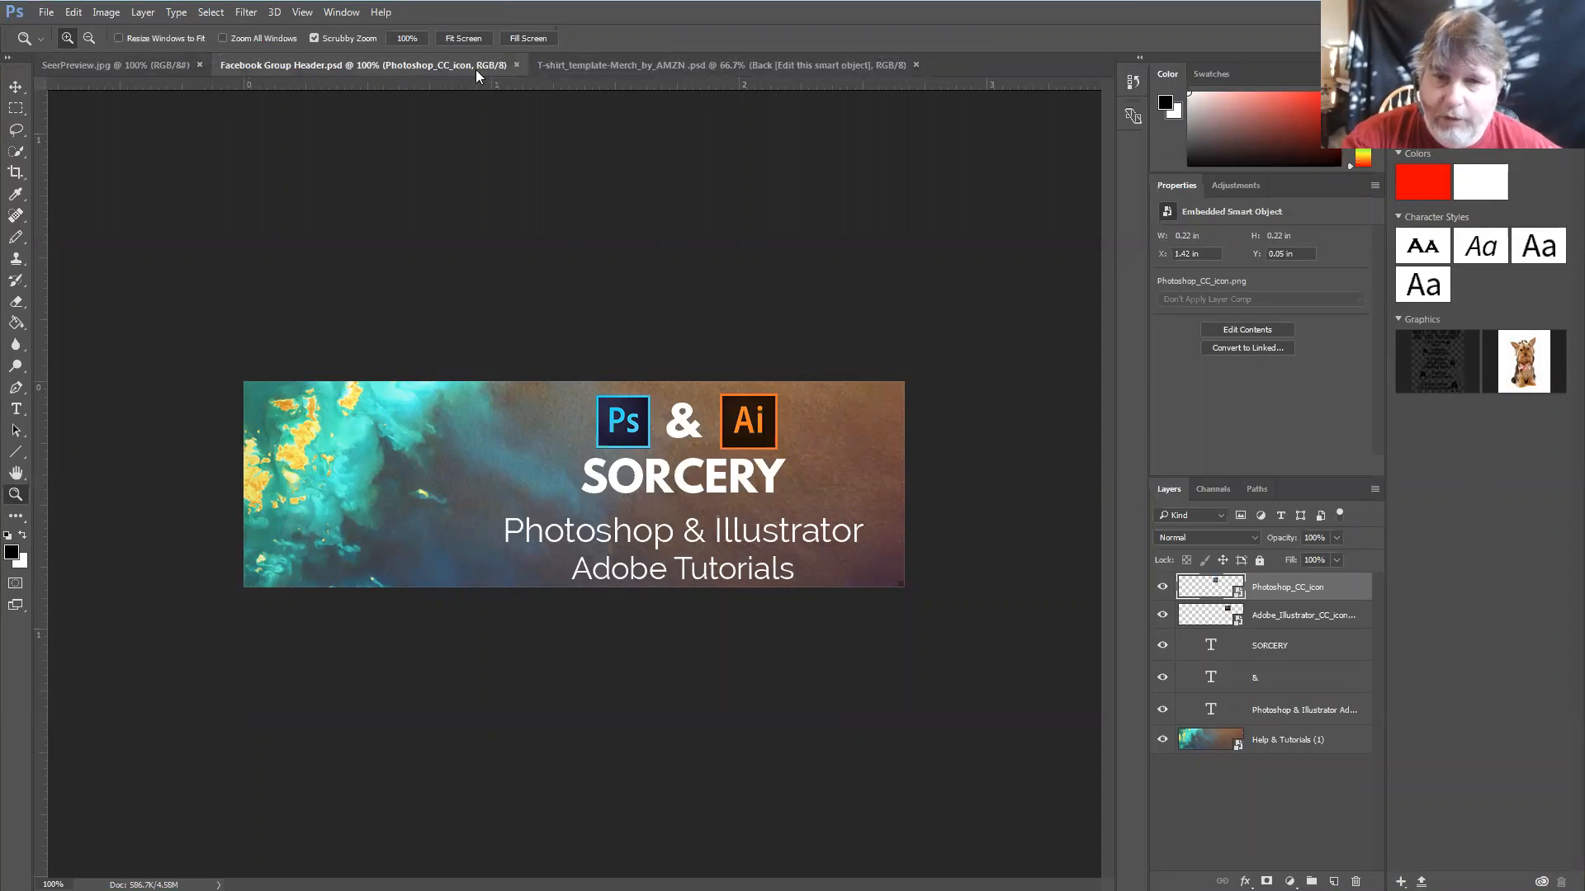
{"action": "left_click_drag", "start_coordinate": [308, 66], "coordinate": [364, 183]}
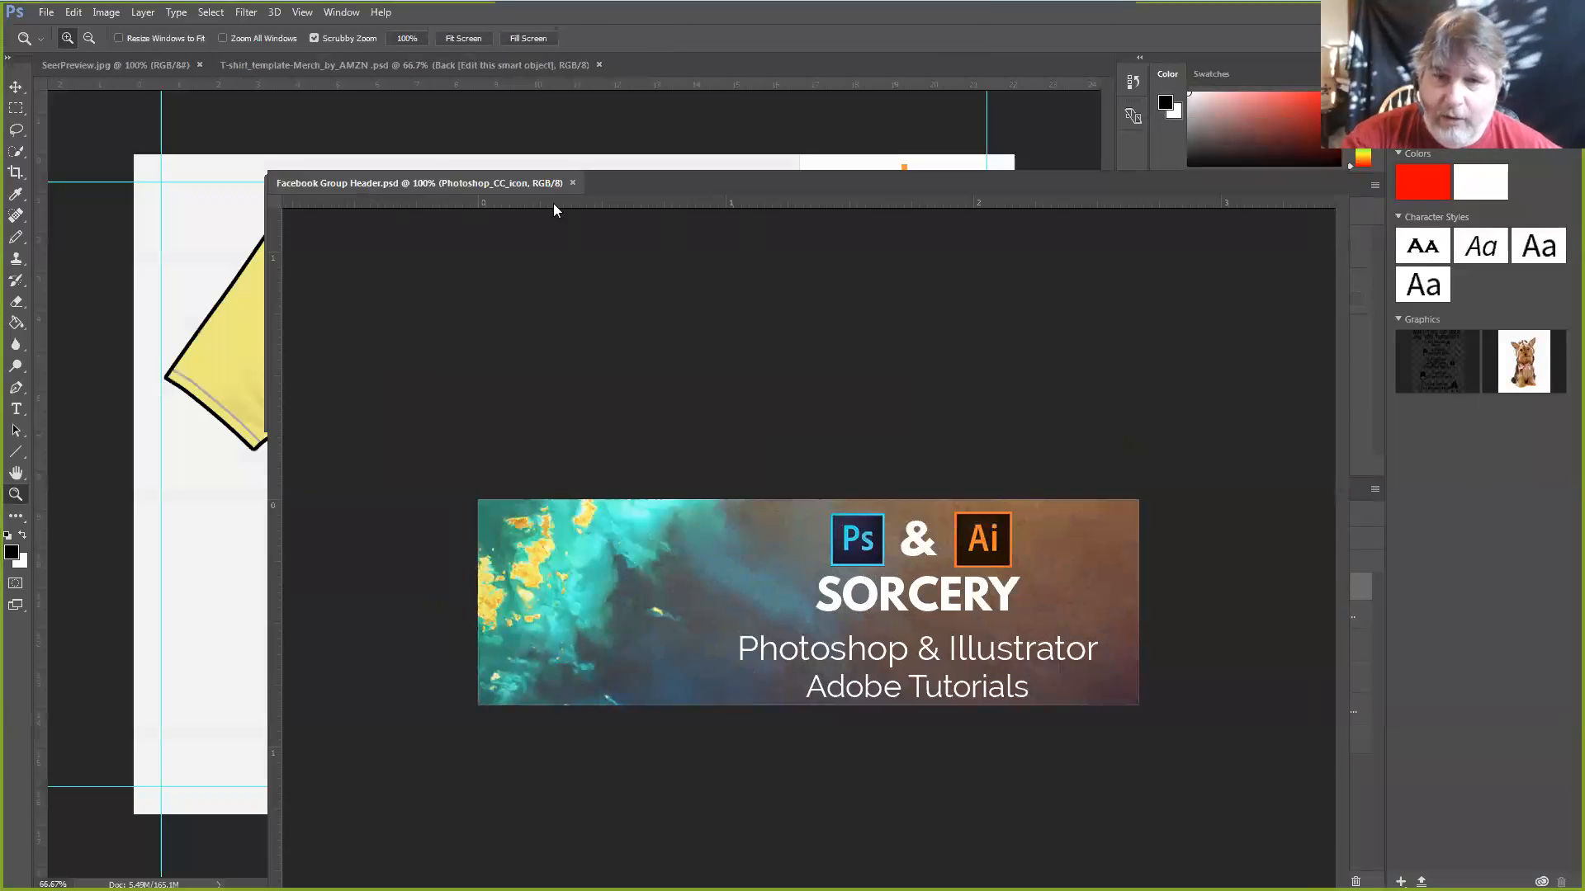
{"action": "left_click_drag", "start_coordinate": [596, 188], "coordinate": [609, 181]}
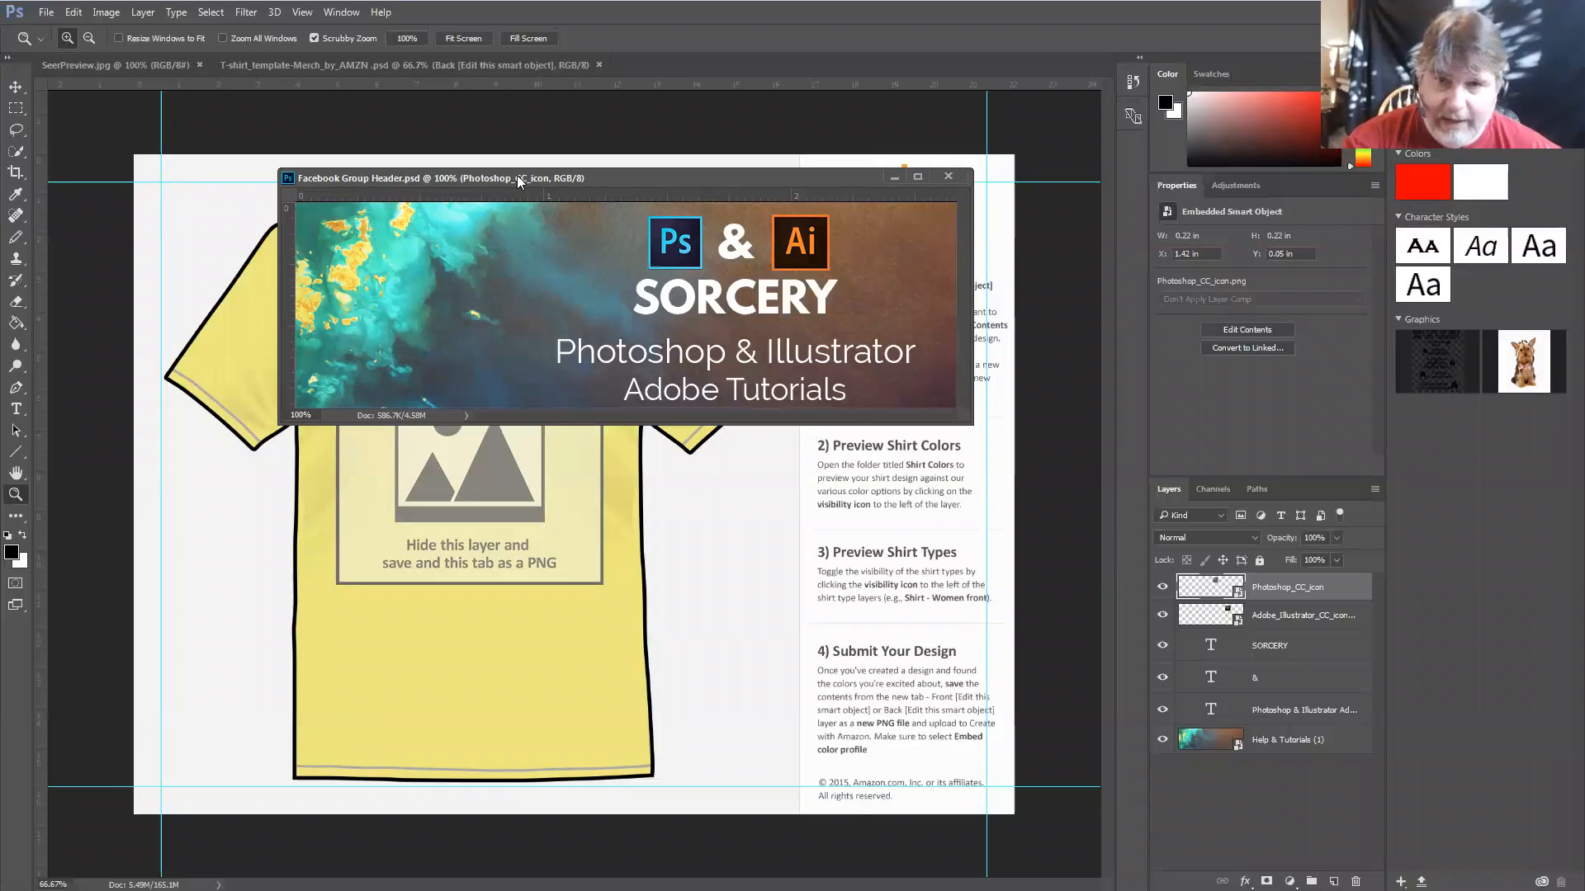
Dock the floating Facebook Group Header.psd window back with the other documents and make it the first in the tab order
{"action": "left_click_drag", "start_coordinate": [479, 189], "coordinate": [335, 63]}
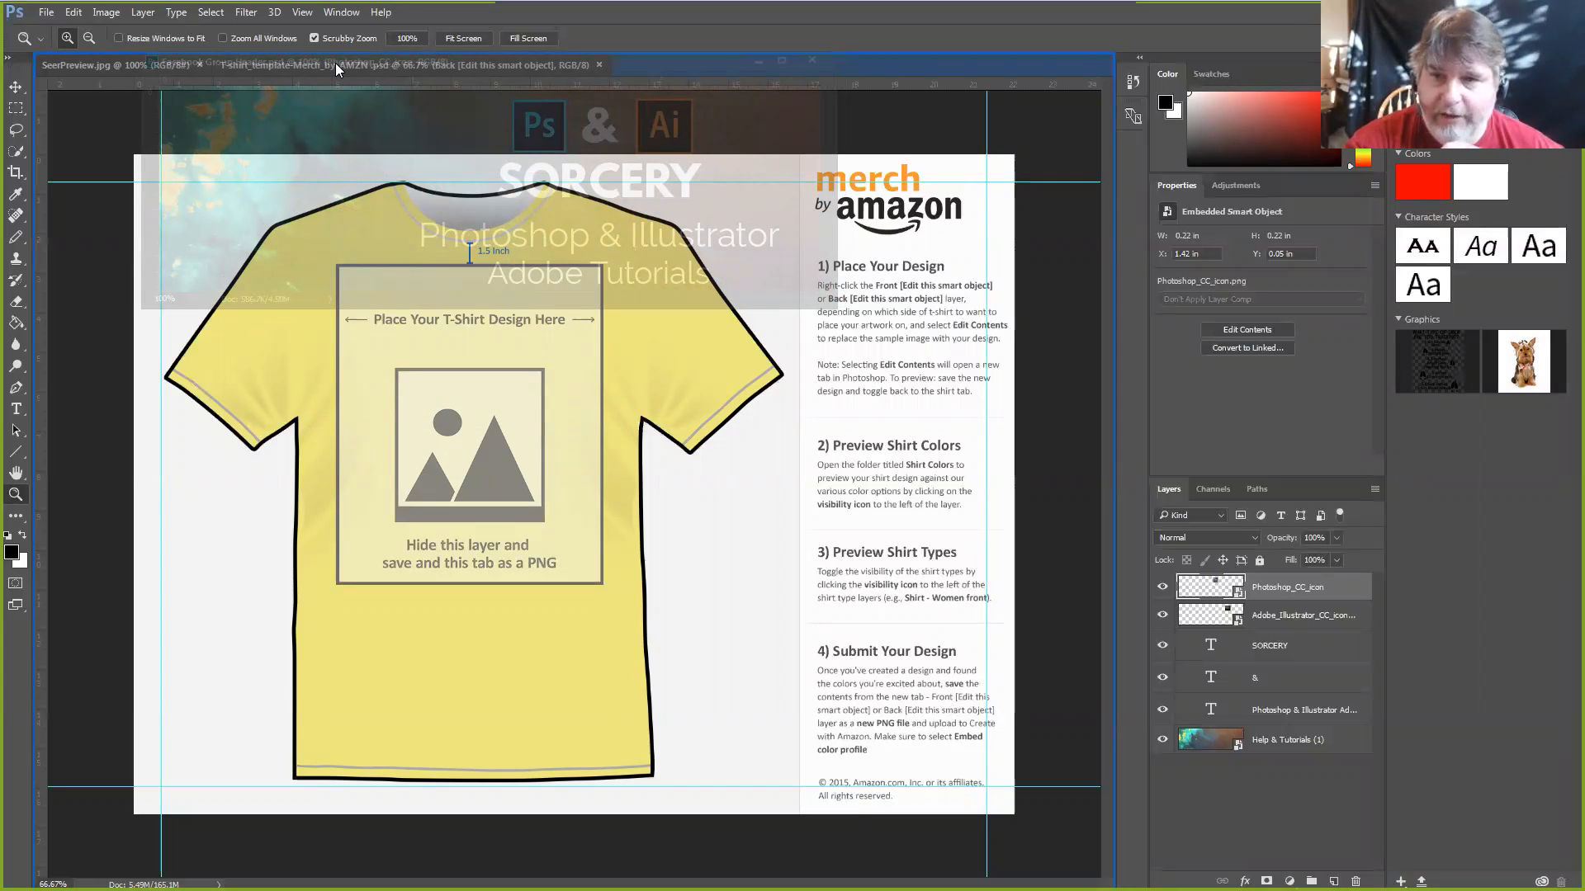
{"action": "left_click_drag", "start_coordinate": [335, 63], "coordinate": [634, 66]}
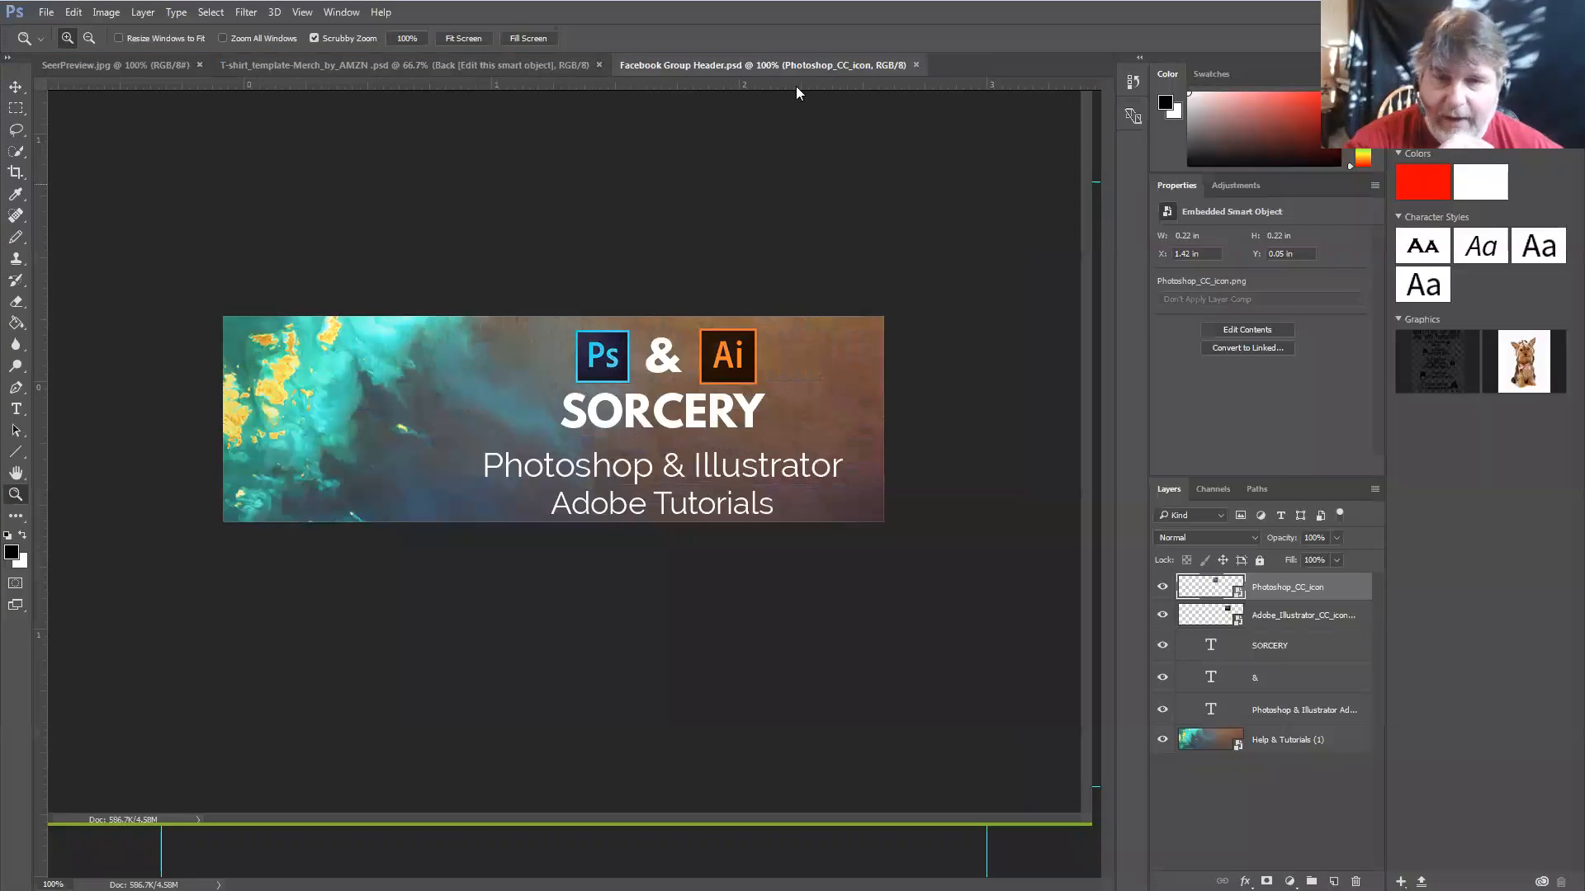
{"action": "left_click_drag", "start_coordinate": [754, 64], "coordinate": [84, 65]}
{"action": "left_click_drag", "start_coordinate": [704, 60], "coordinate": [122, 71]}
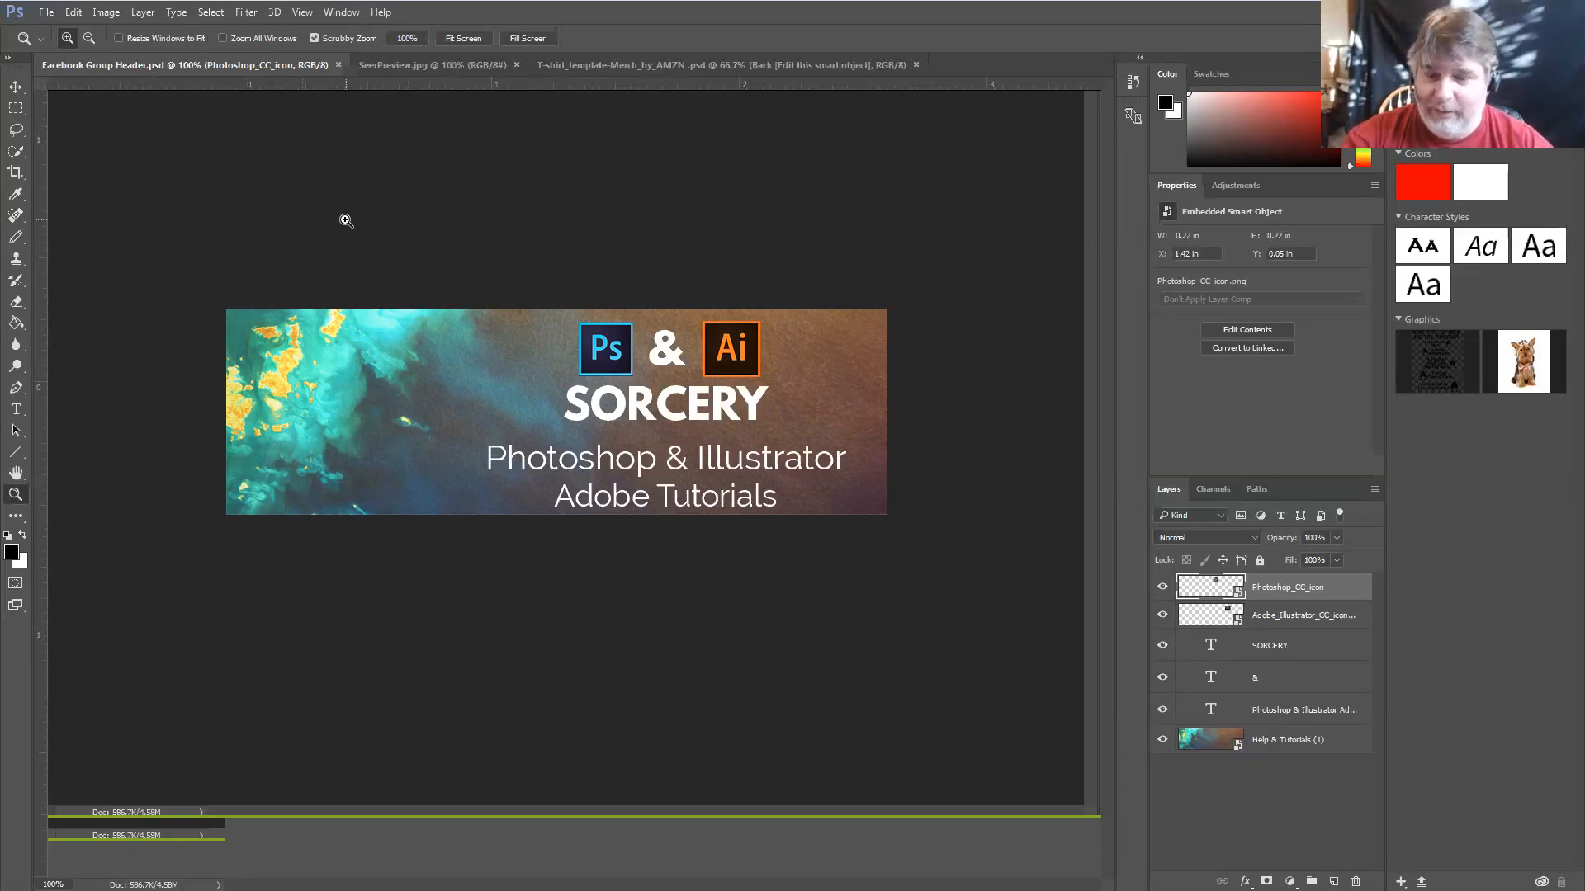
Cycle Facebook Group Header.psd through the full screen modes and return to the standard screen mode
{"action": "key", "text": "f"}
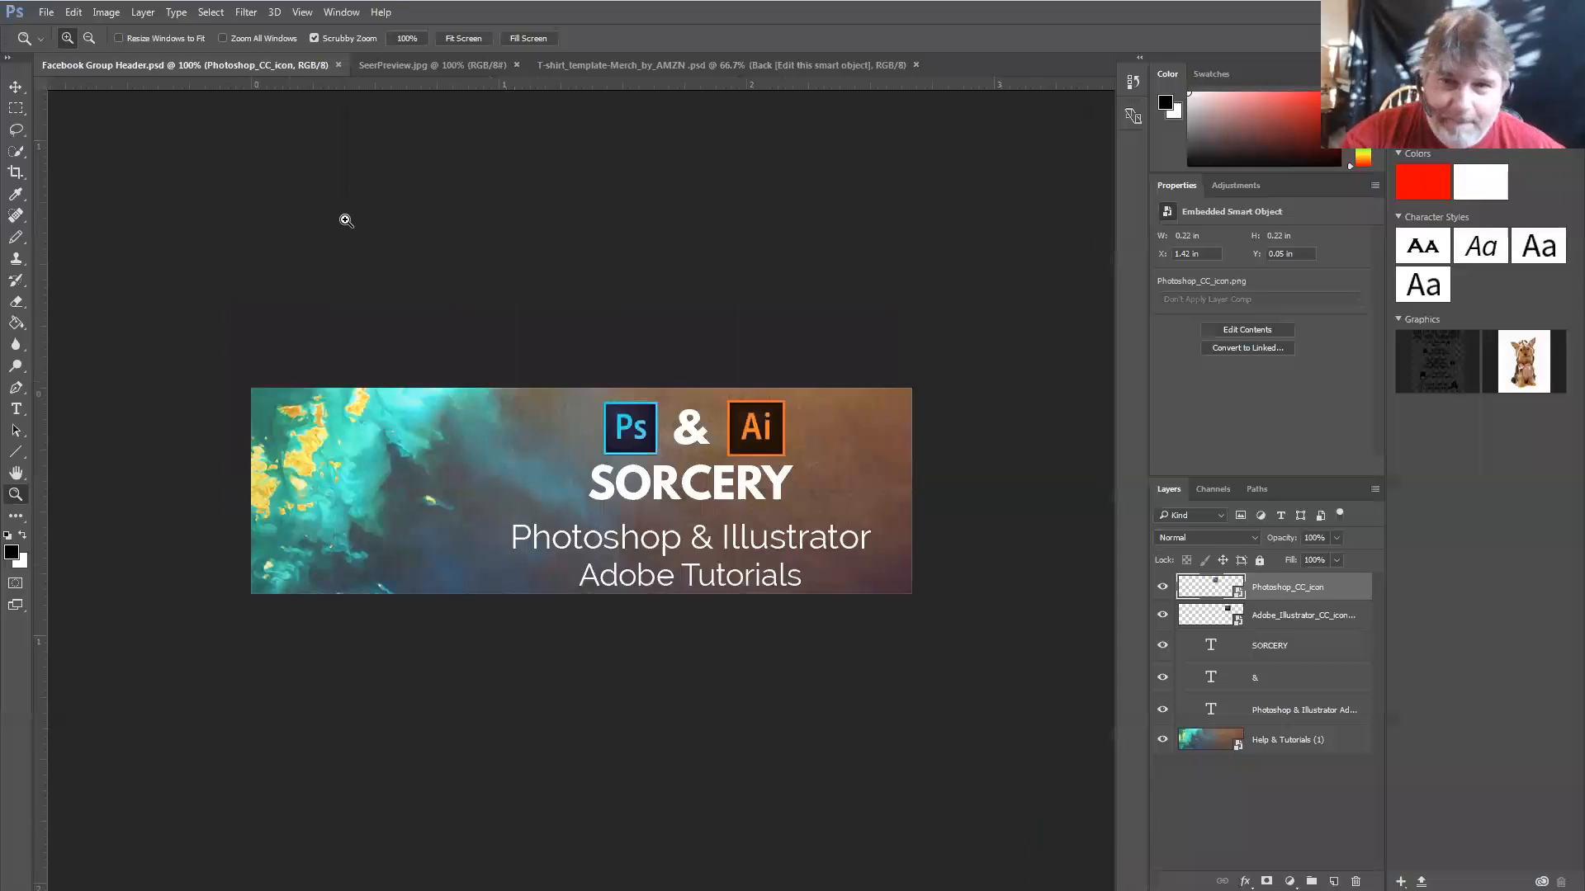
{"action": "key", "text": "f"}
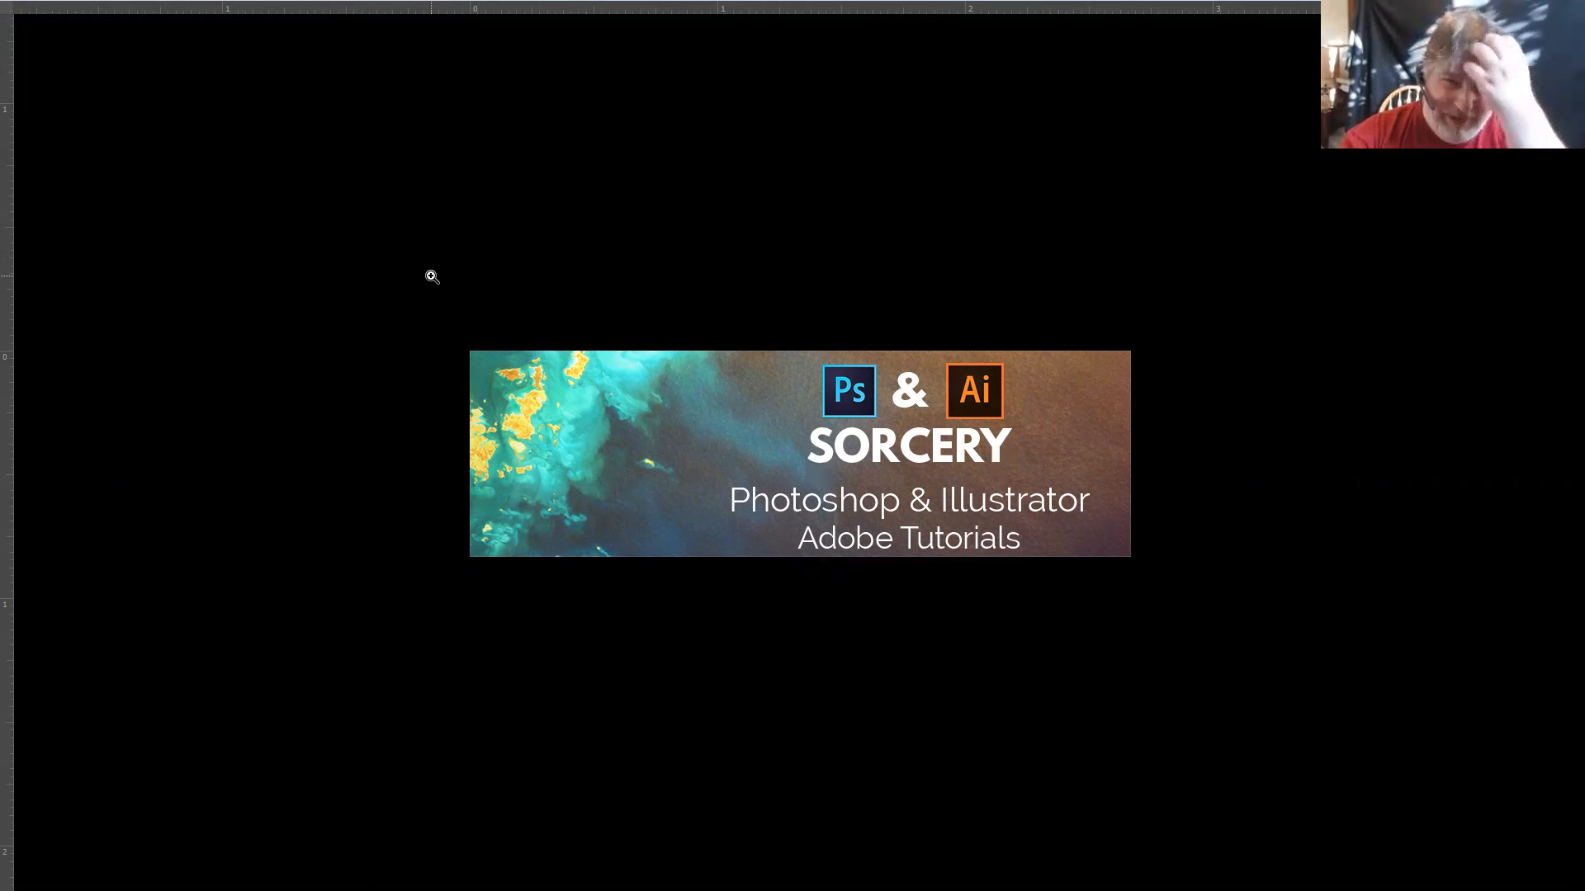
{"action": "key", "text": "f"}
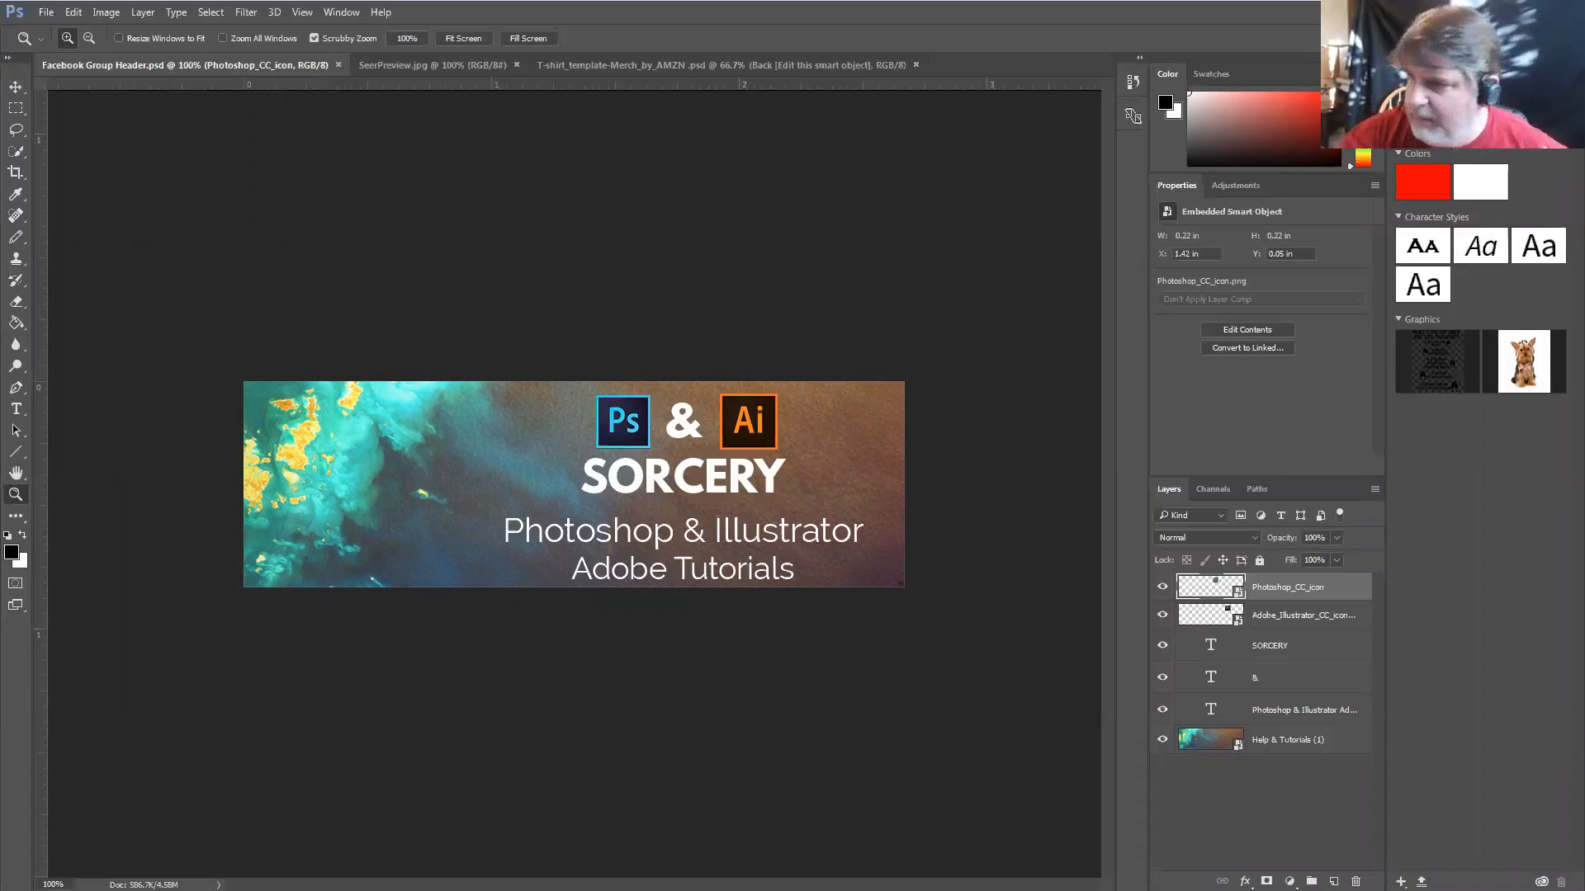
View the Business pricing on the Creative Cloud plans page in the browser, and return to Photoshop
{"action": "mouse_move", "coordinate": [308, 4]}
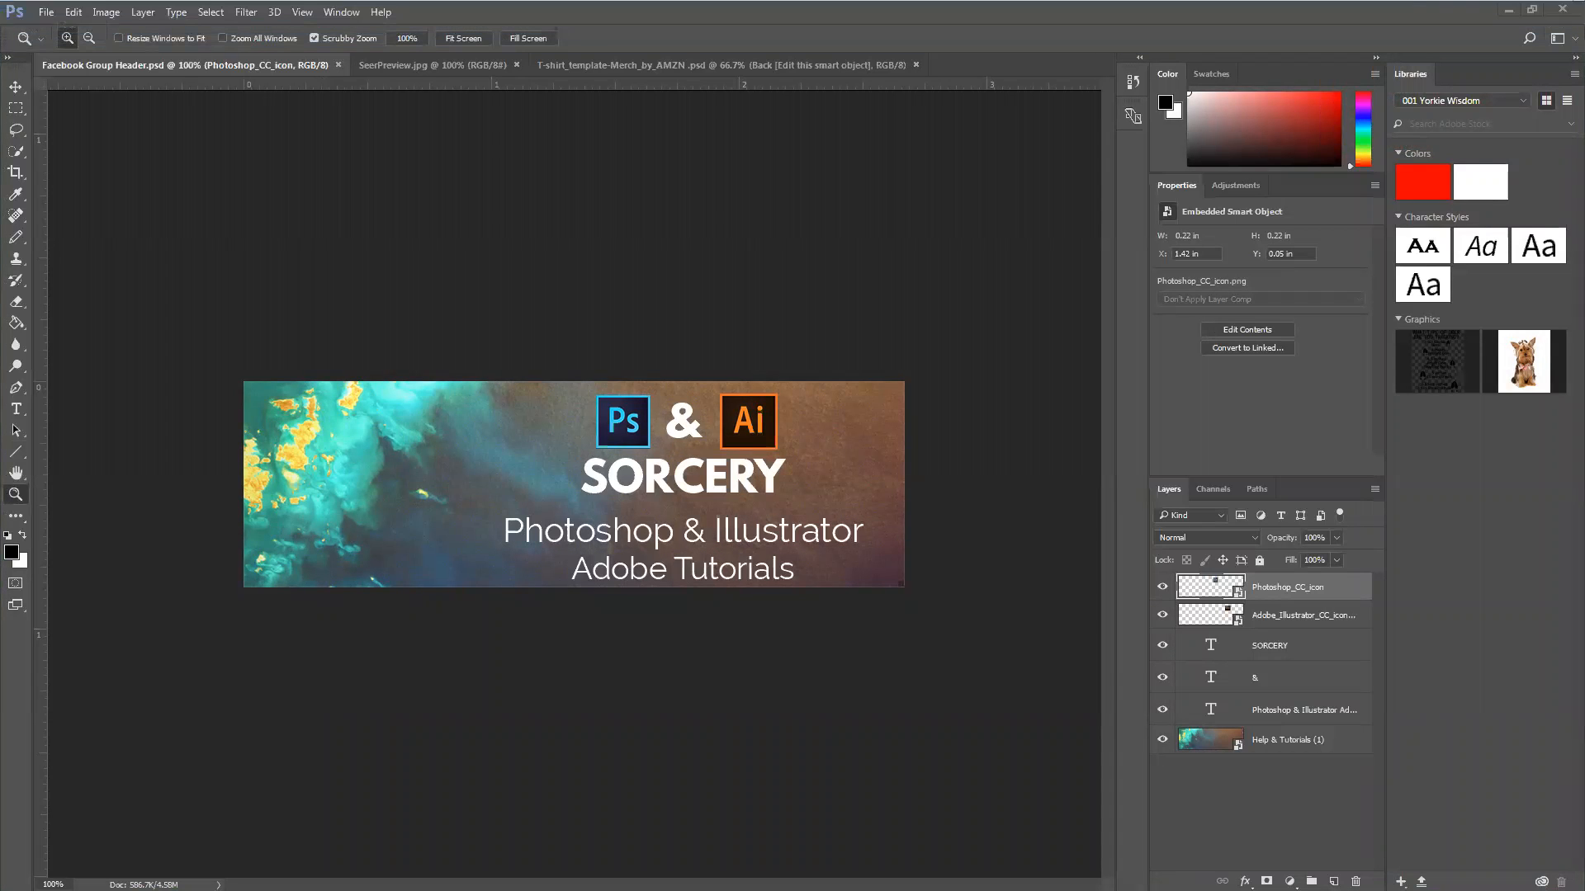
{"action": "key", "text": "alt+Tab"}
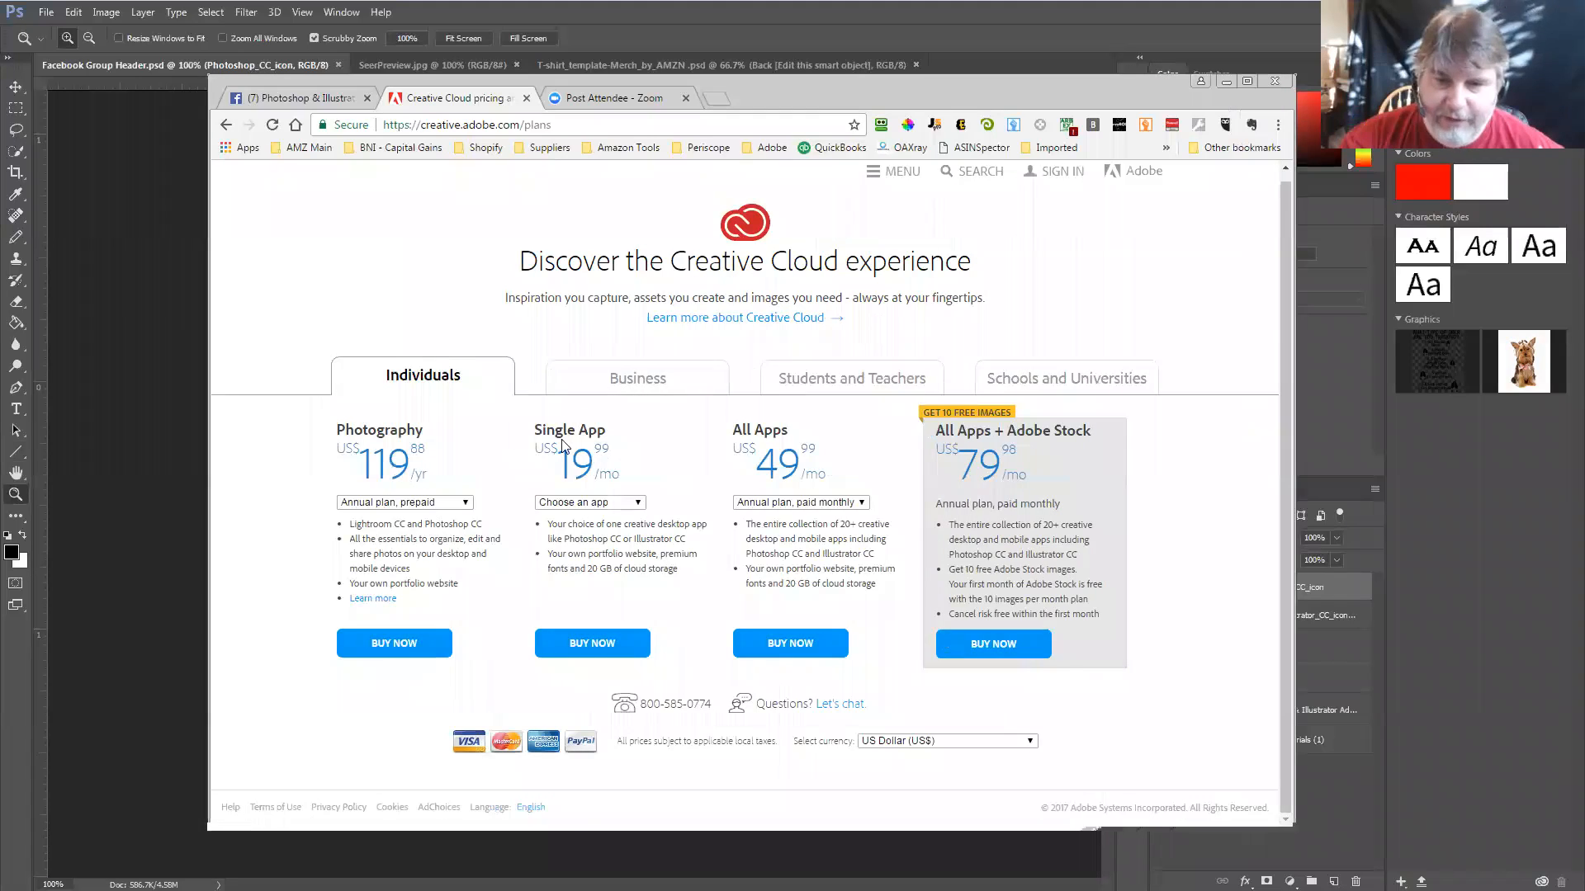
{"action": "left_click", "coordinate": [624, 367]}
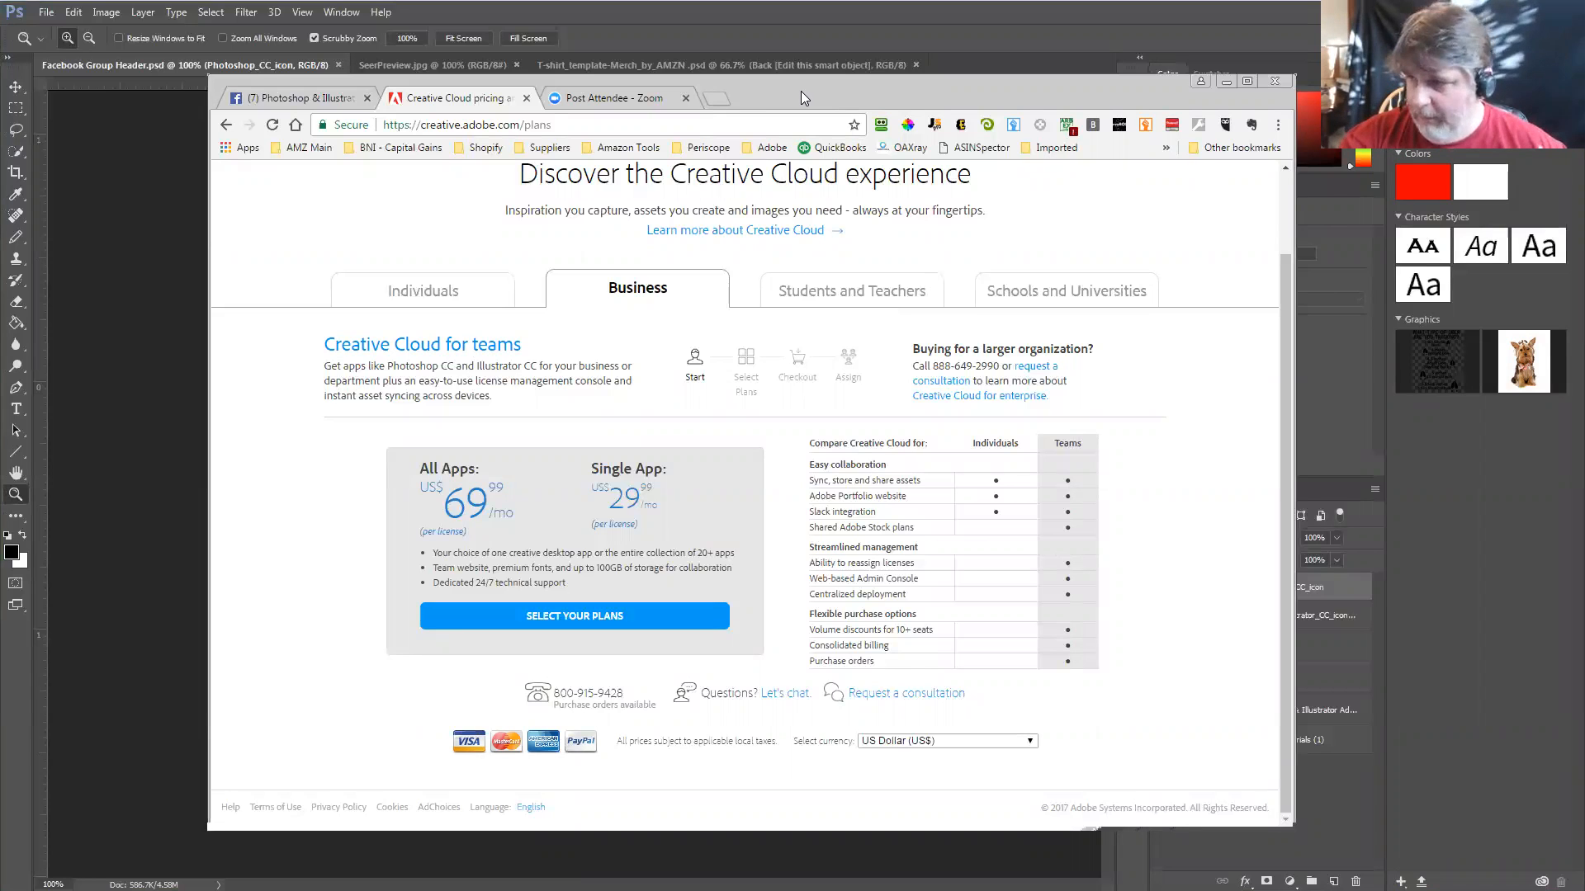
{"action": "key", "text": "alt+Tab"}
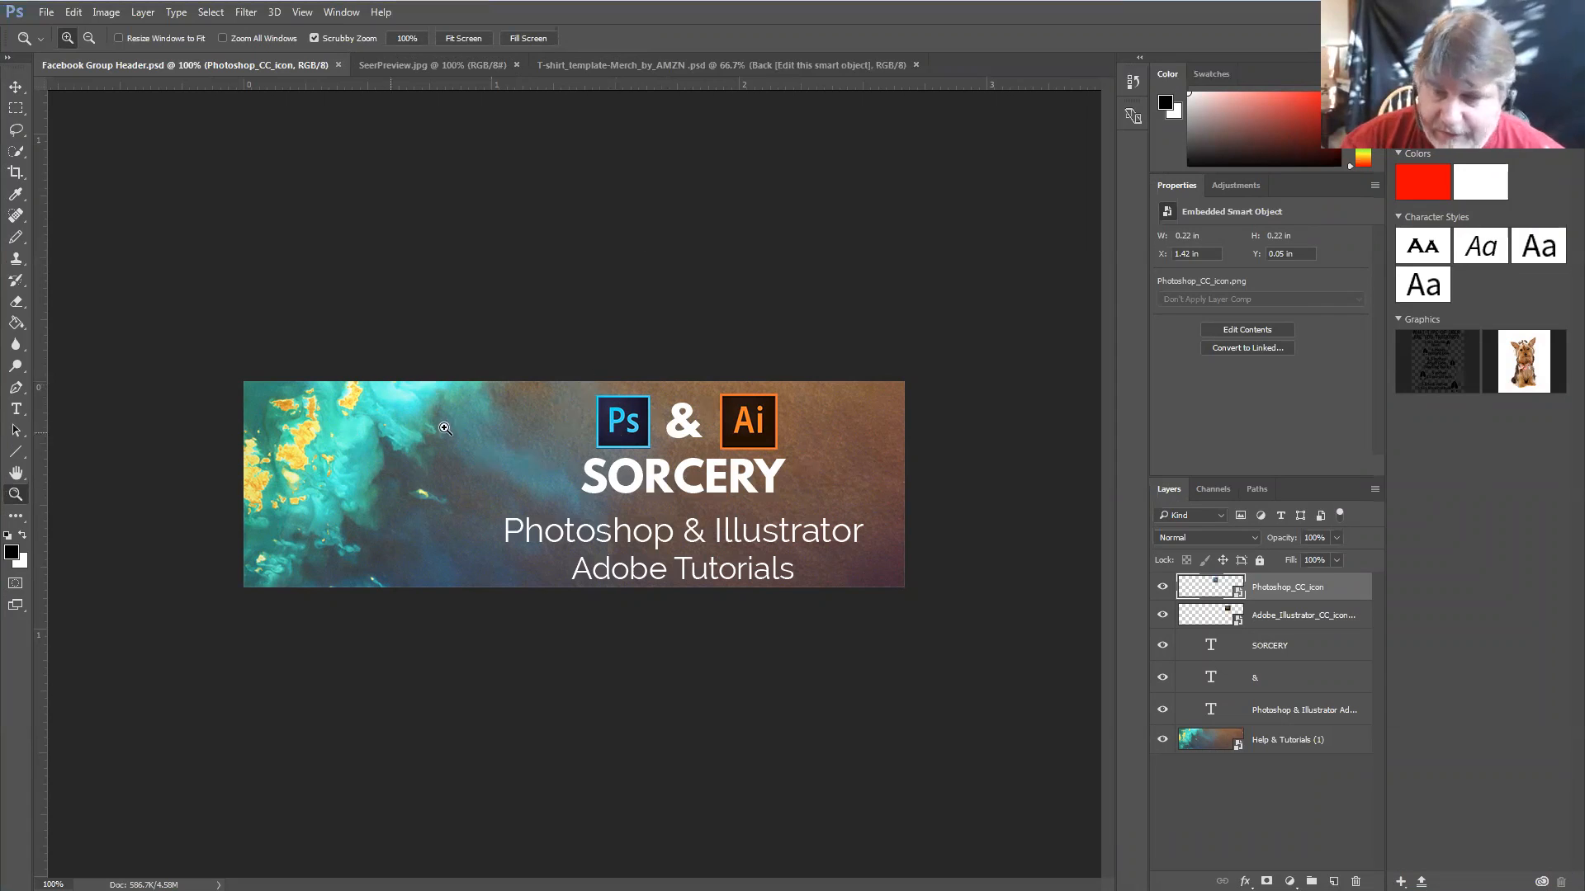
Flip the Help & Tutorials (1) background layer of Facebook Group Header.psd horizontally
{"action": "left_click", "coordinate": [16, 86]}
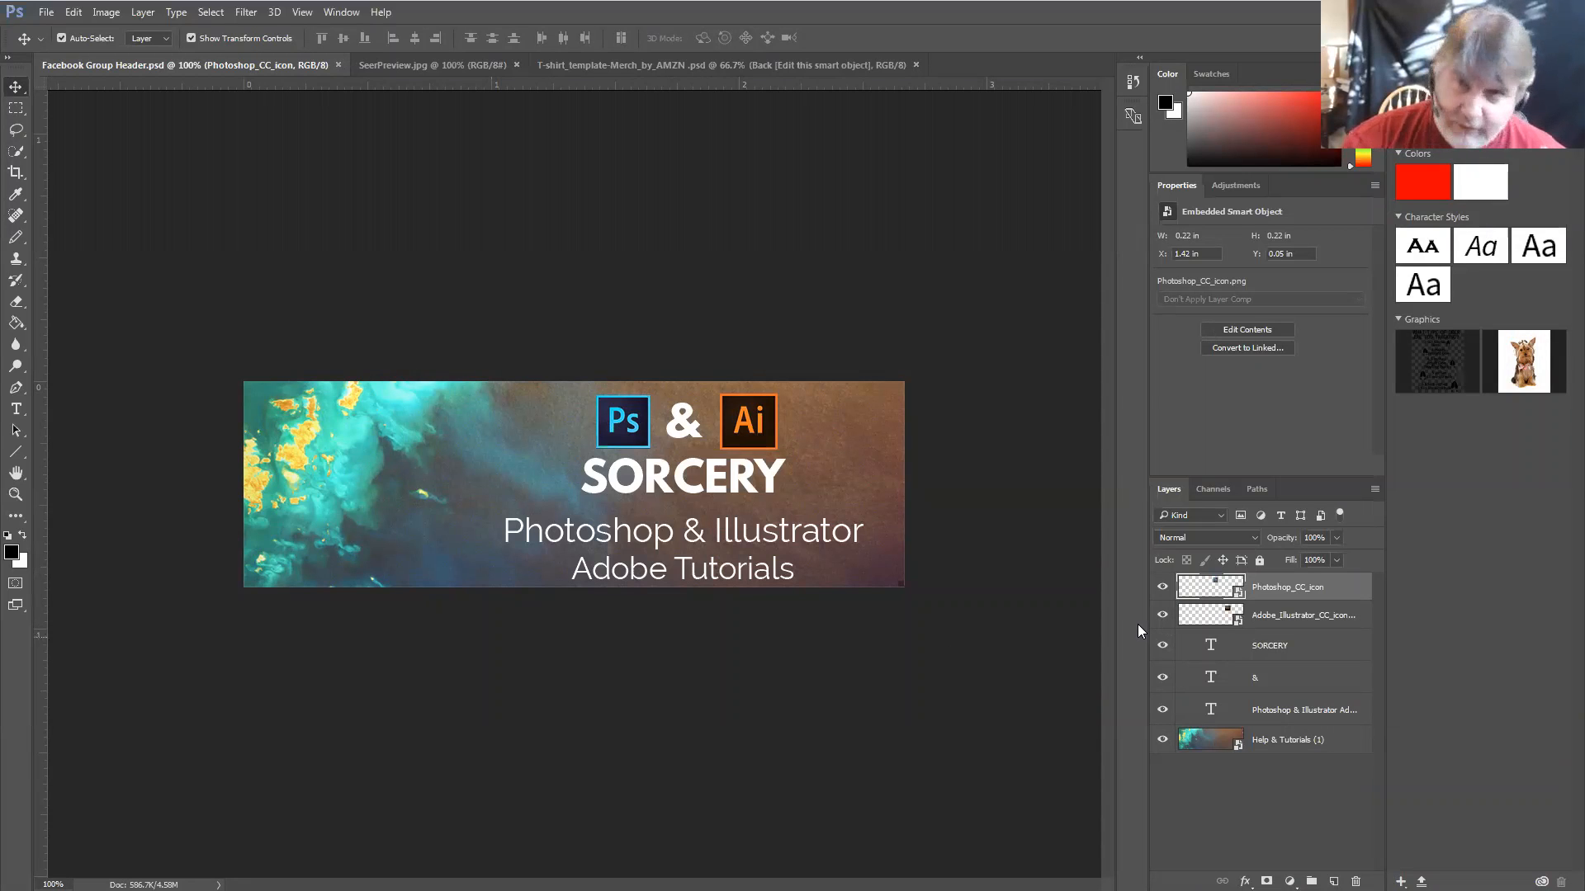
{"action": "left_click", "coordinate": [1277, 747]}
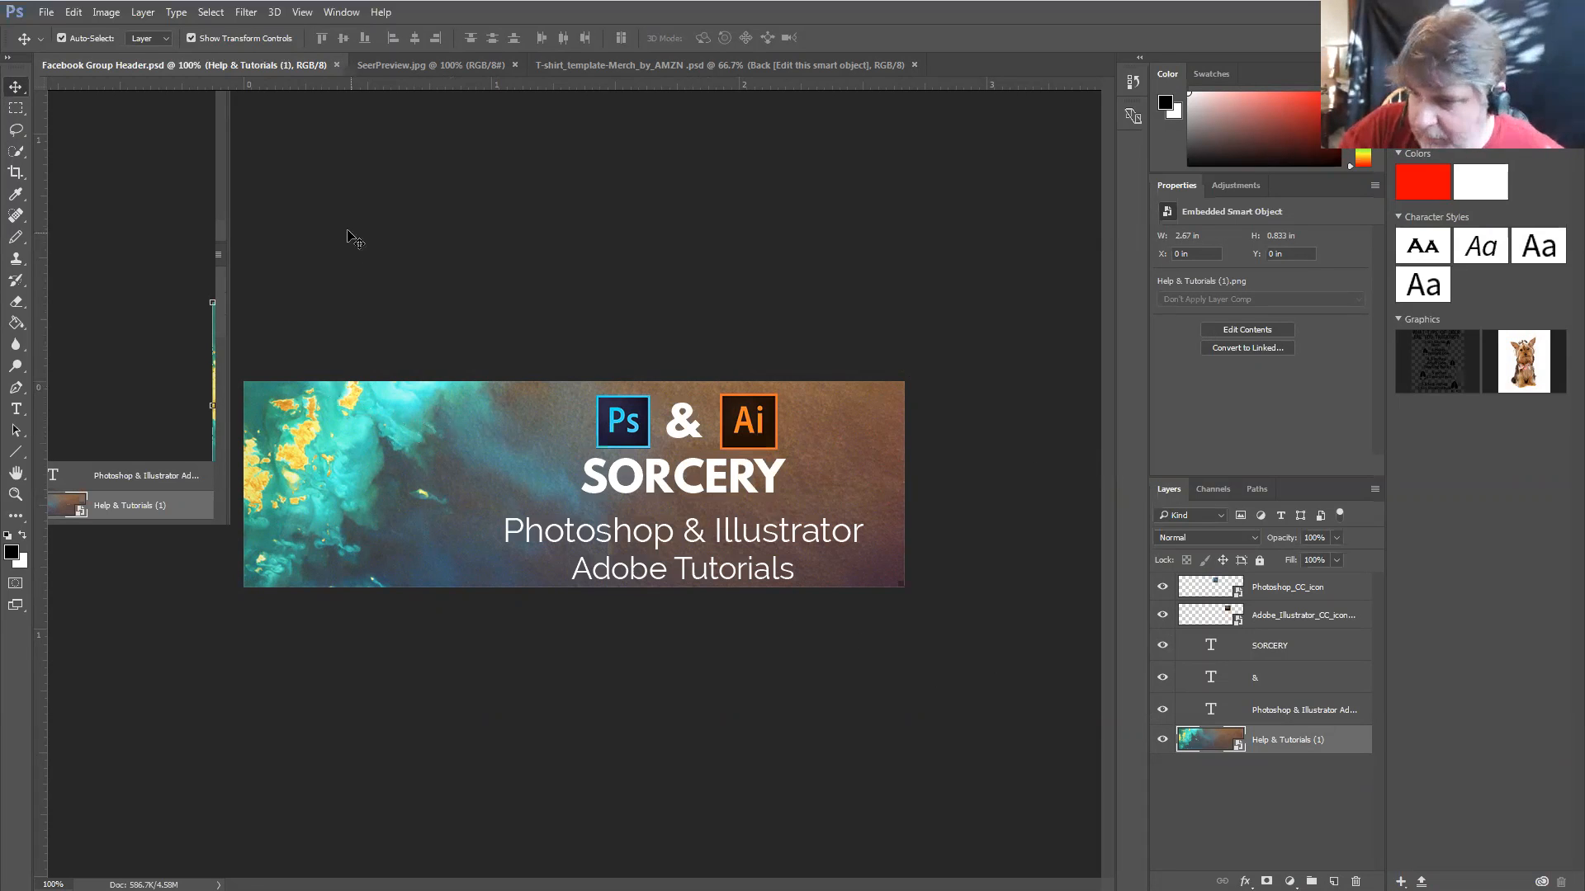
{"action": "left_click", "coordinate": [75, 11]}
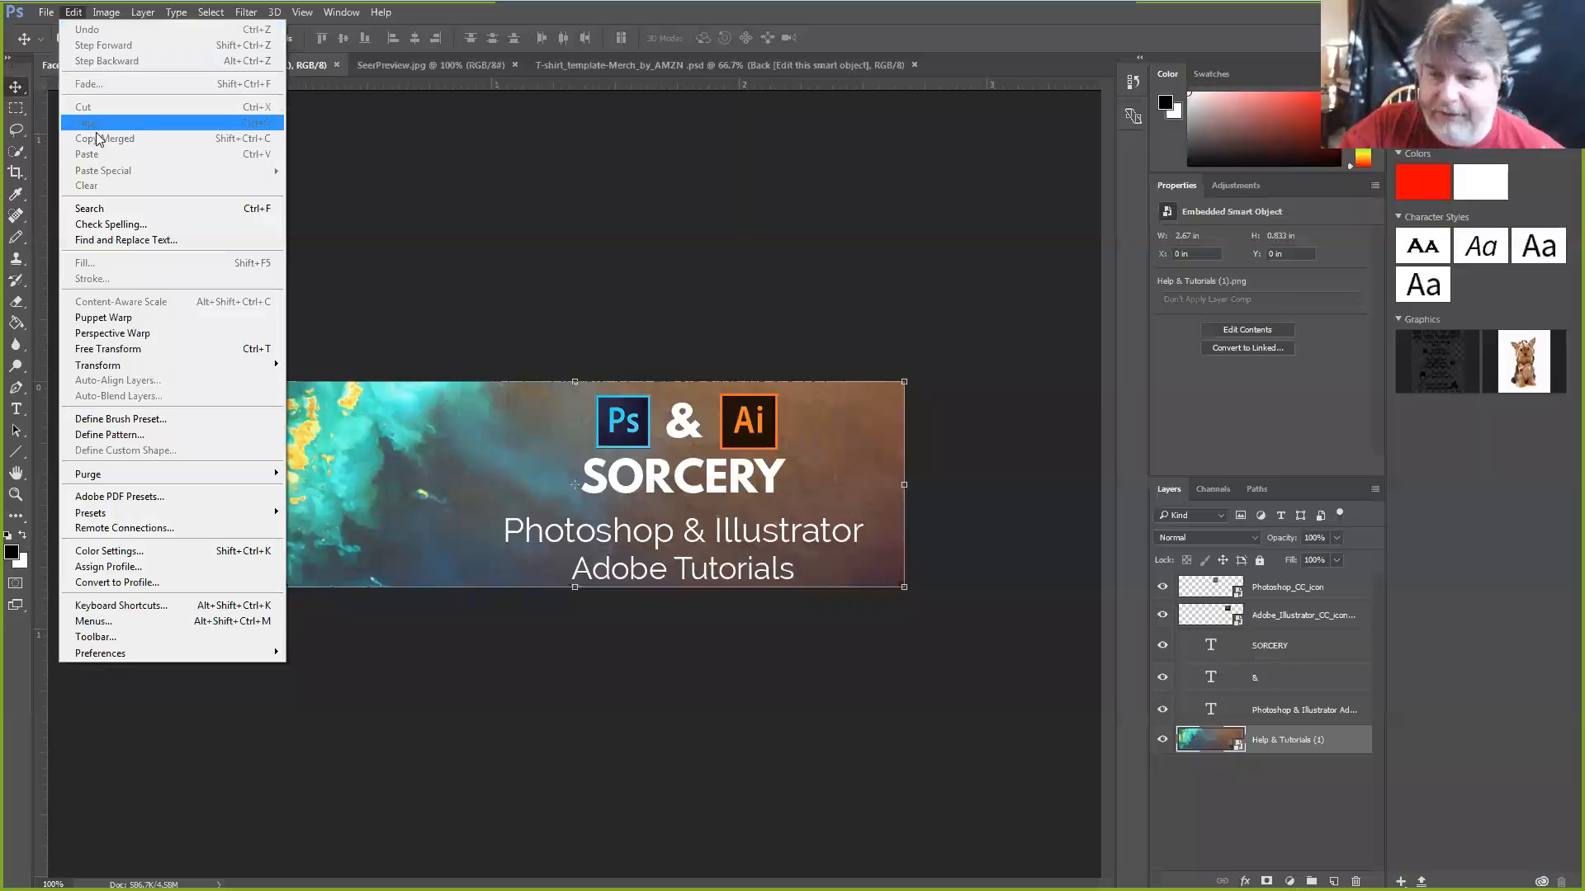
{"action": "mouse_move", "coordinate": [132, 367]}
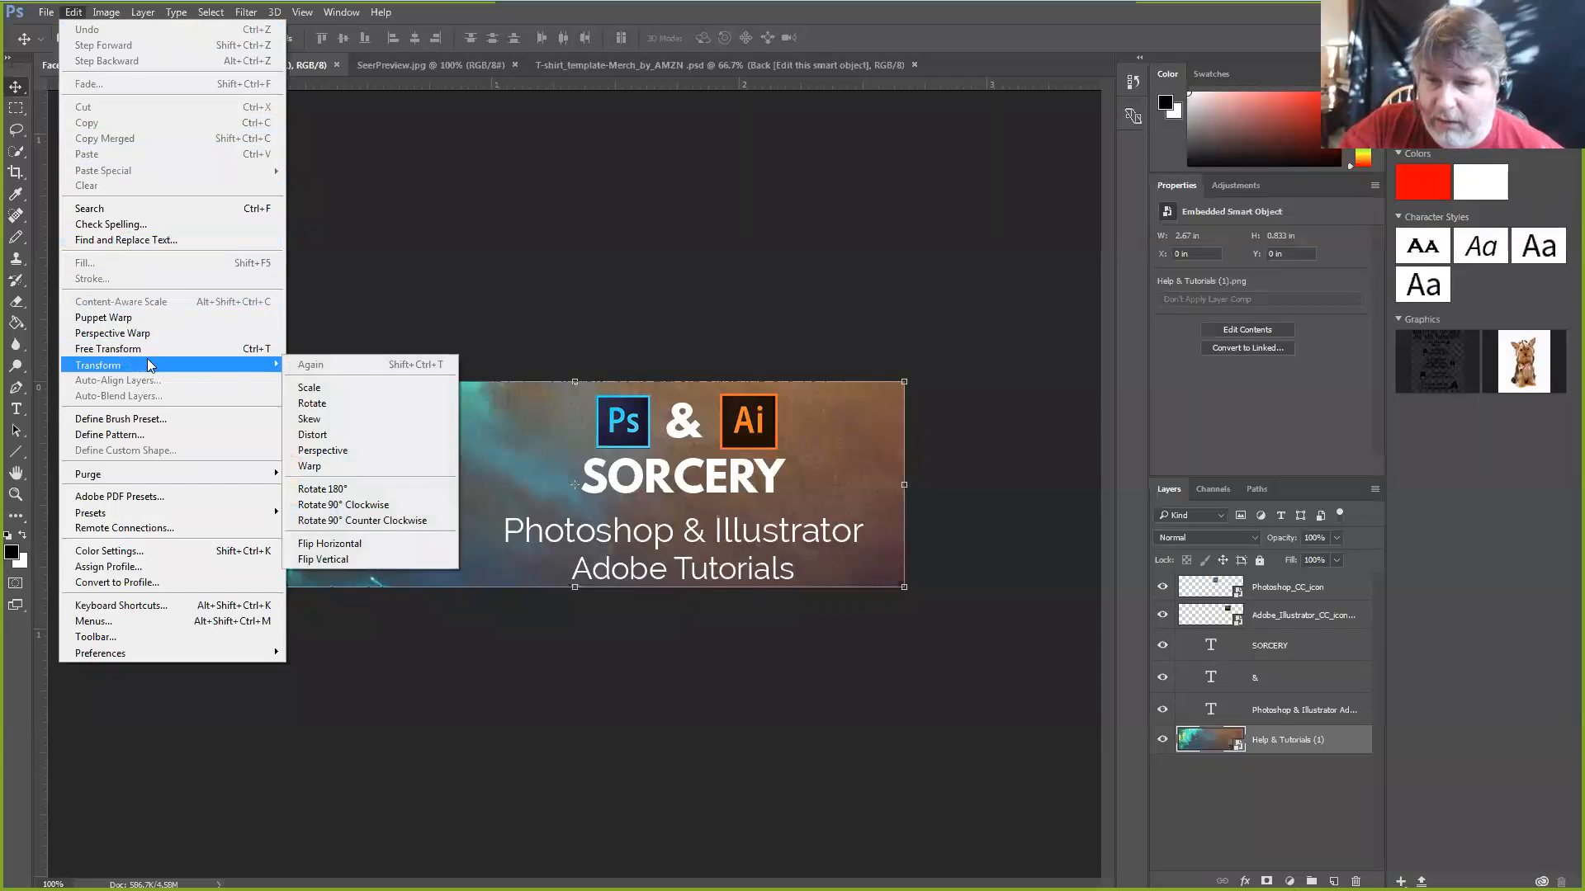
{"action": "left_click", "coordinate": [344, 539]}
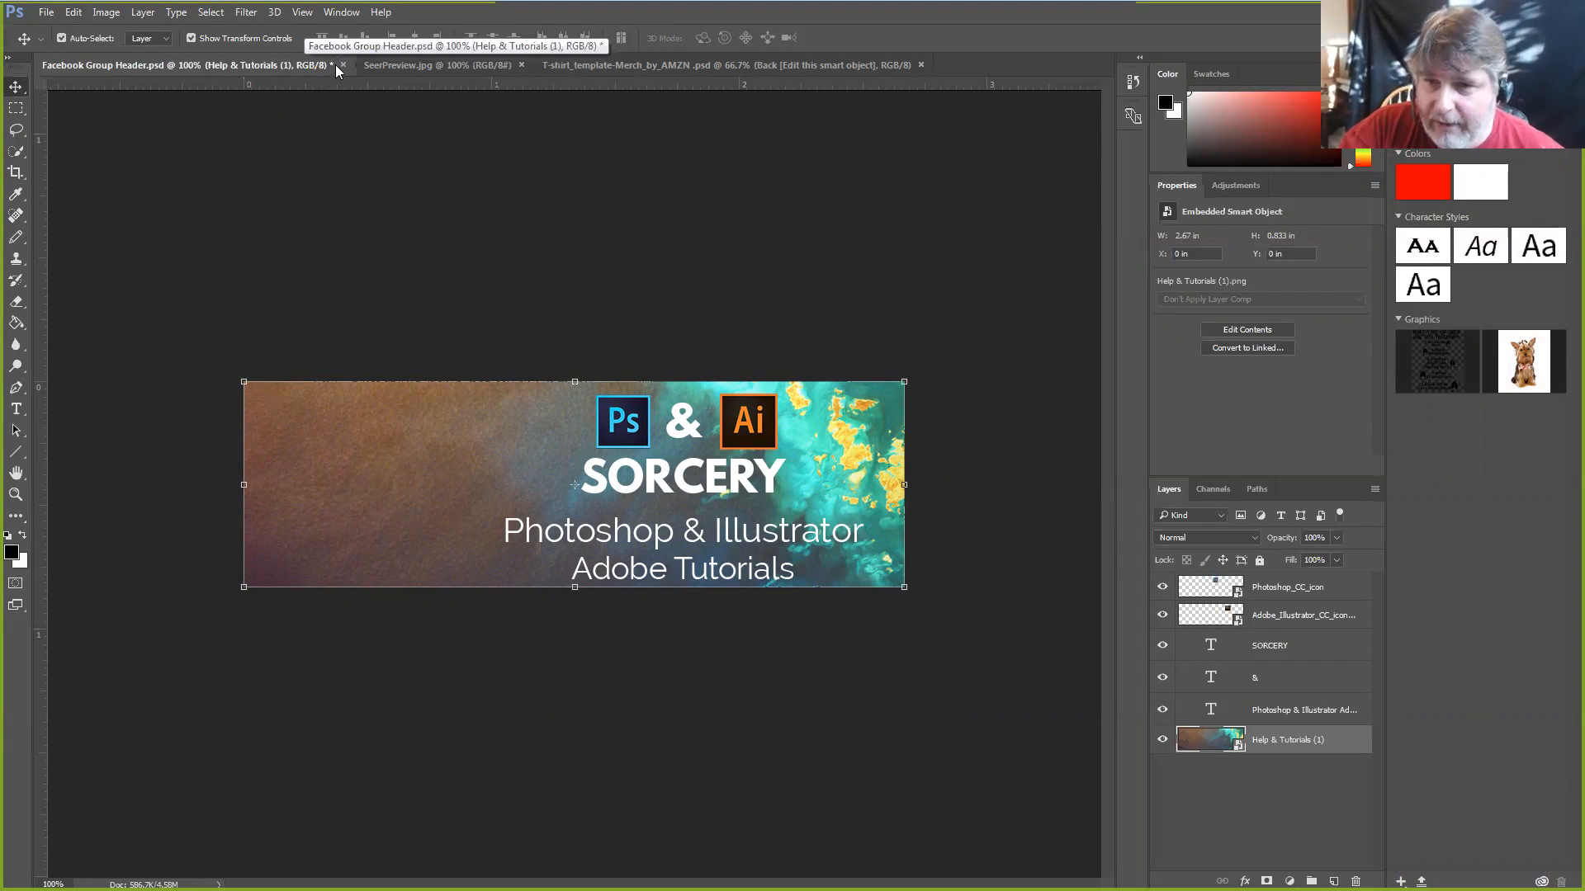
View SeerPreview.jpg and the T-shirt template in turn, and go back to Facebook Group Header.psd
{"action": "left_click", "coordinate": [599, 66]}
{"action": "left_click", "coordinate": [470, 66]}
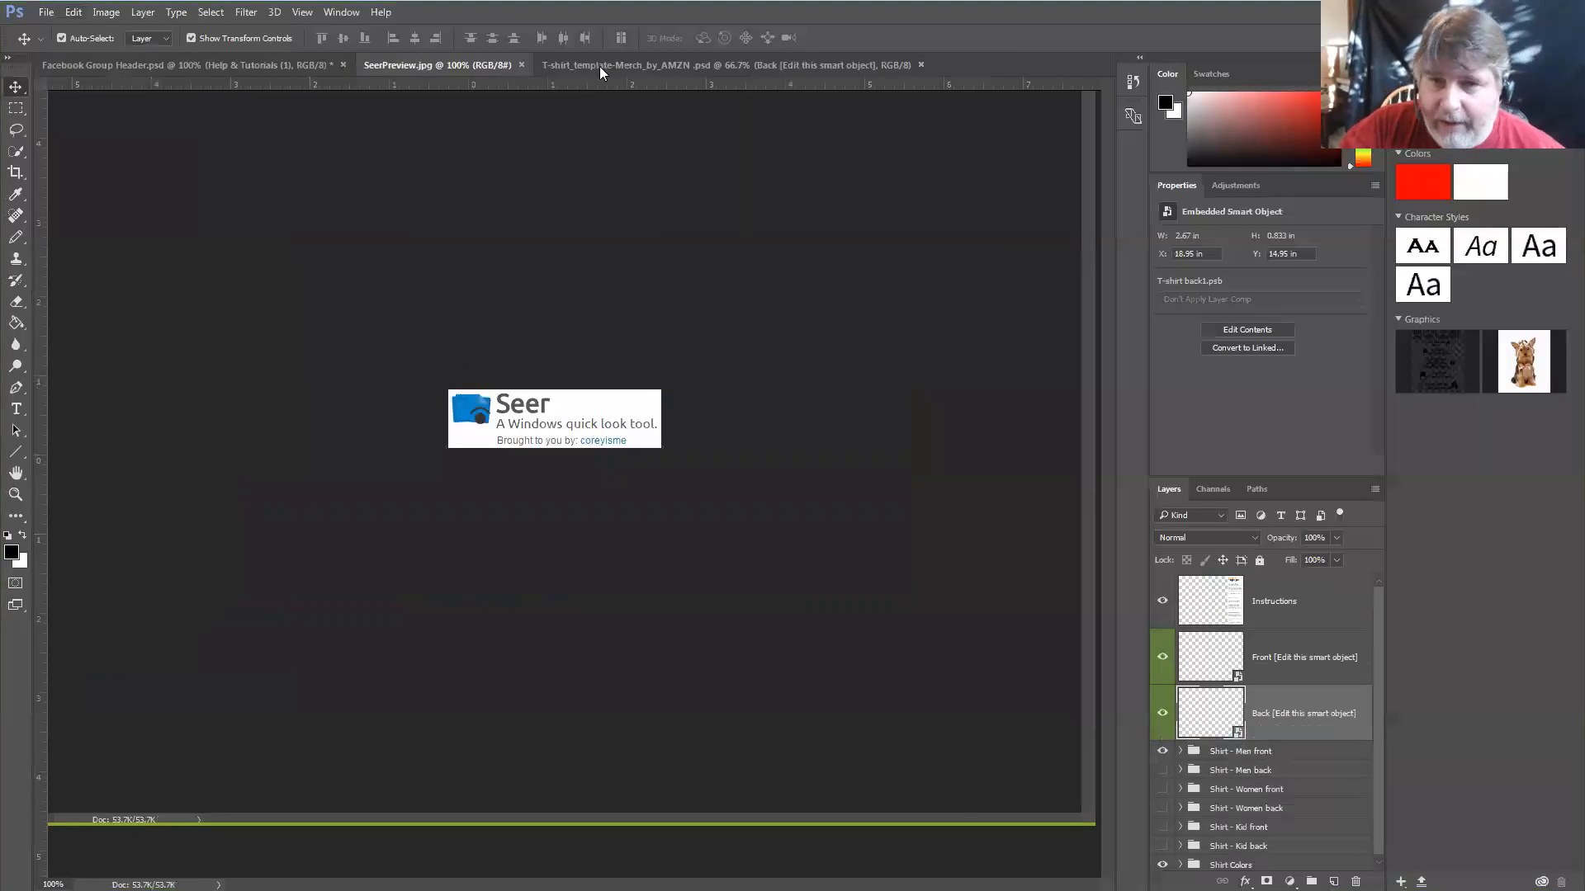
{"action": "left_click", "coordinate": [609, 66]}
{"action": "left_click", "coordinate": [454, 67]}
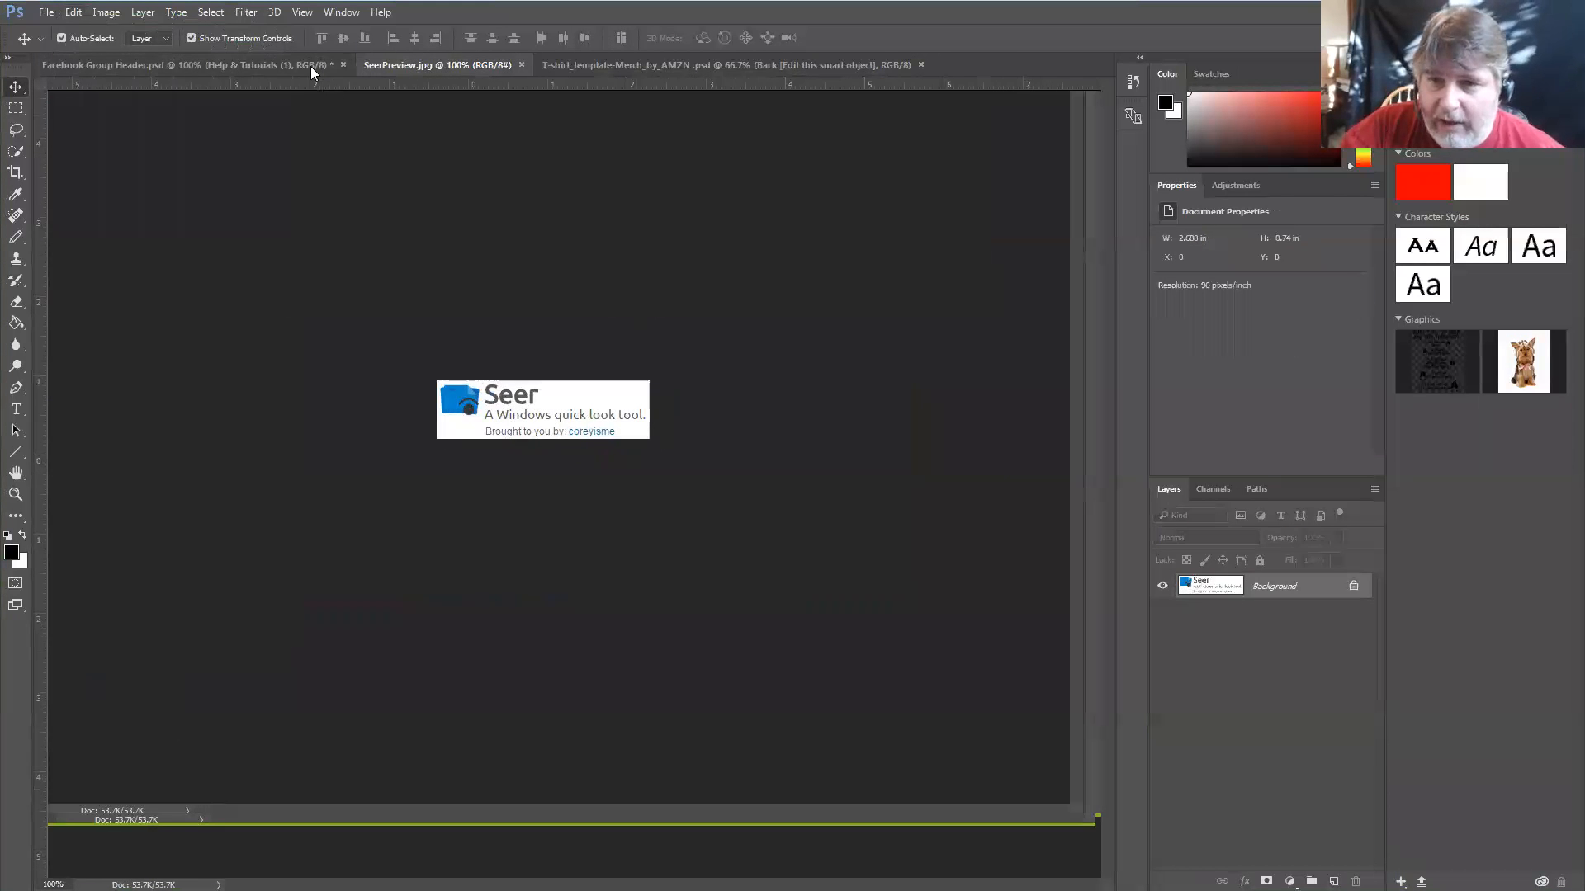
{"action": "left_click", "coordinate": [297, 63]}
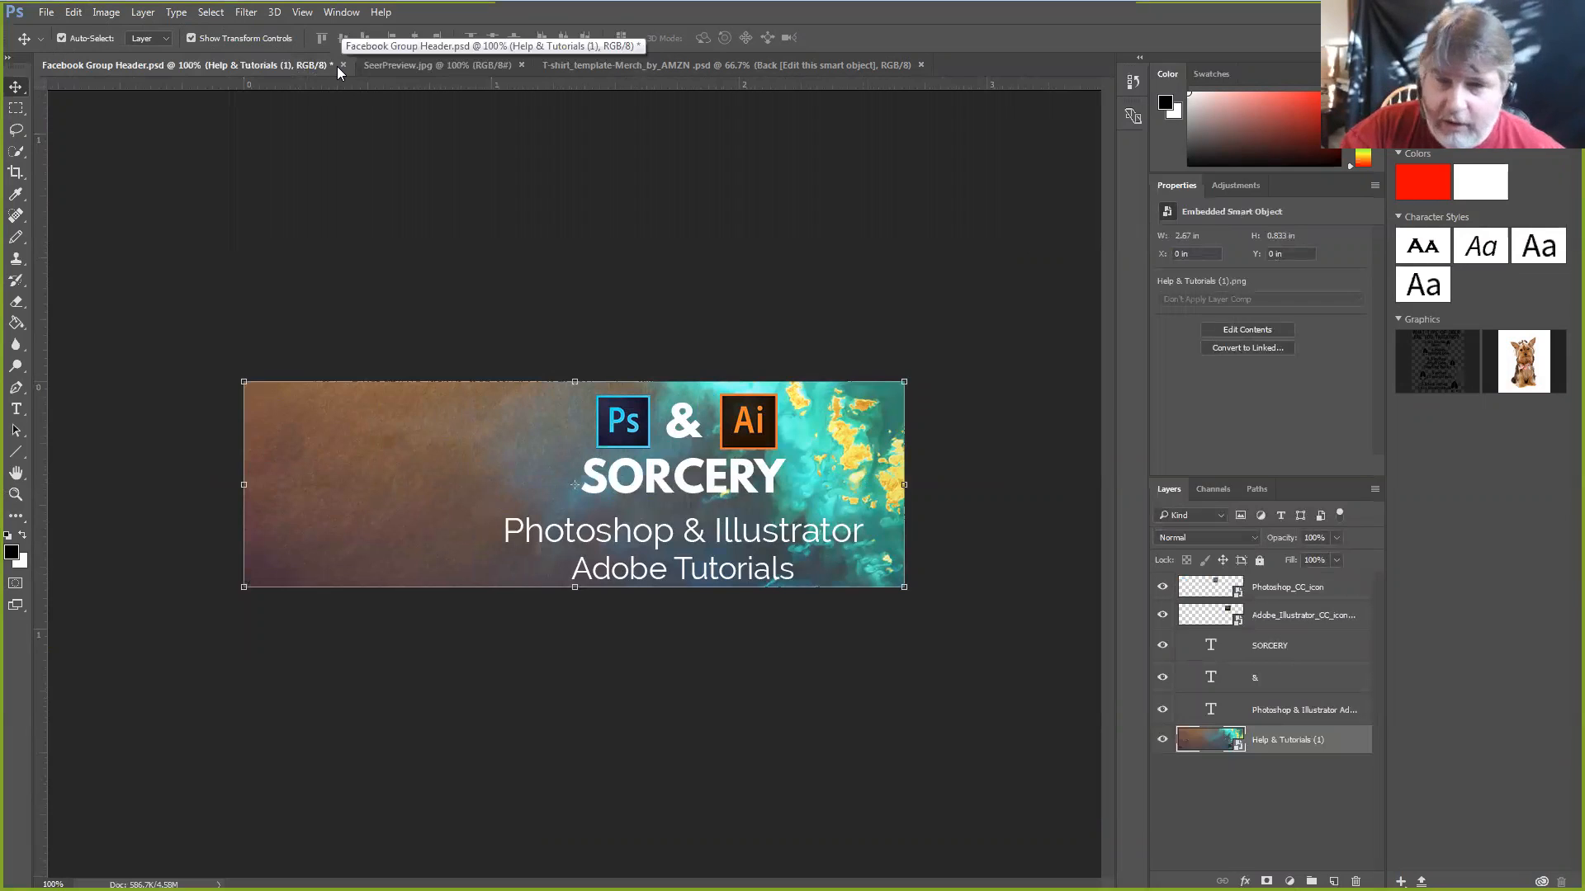
Start closing the modified Facebook Group Header.psd, and cancel when asked whether to save the changes
{"action": "left_click", "coordinate": [343, 65]}
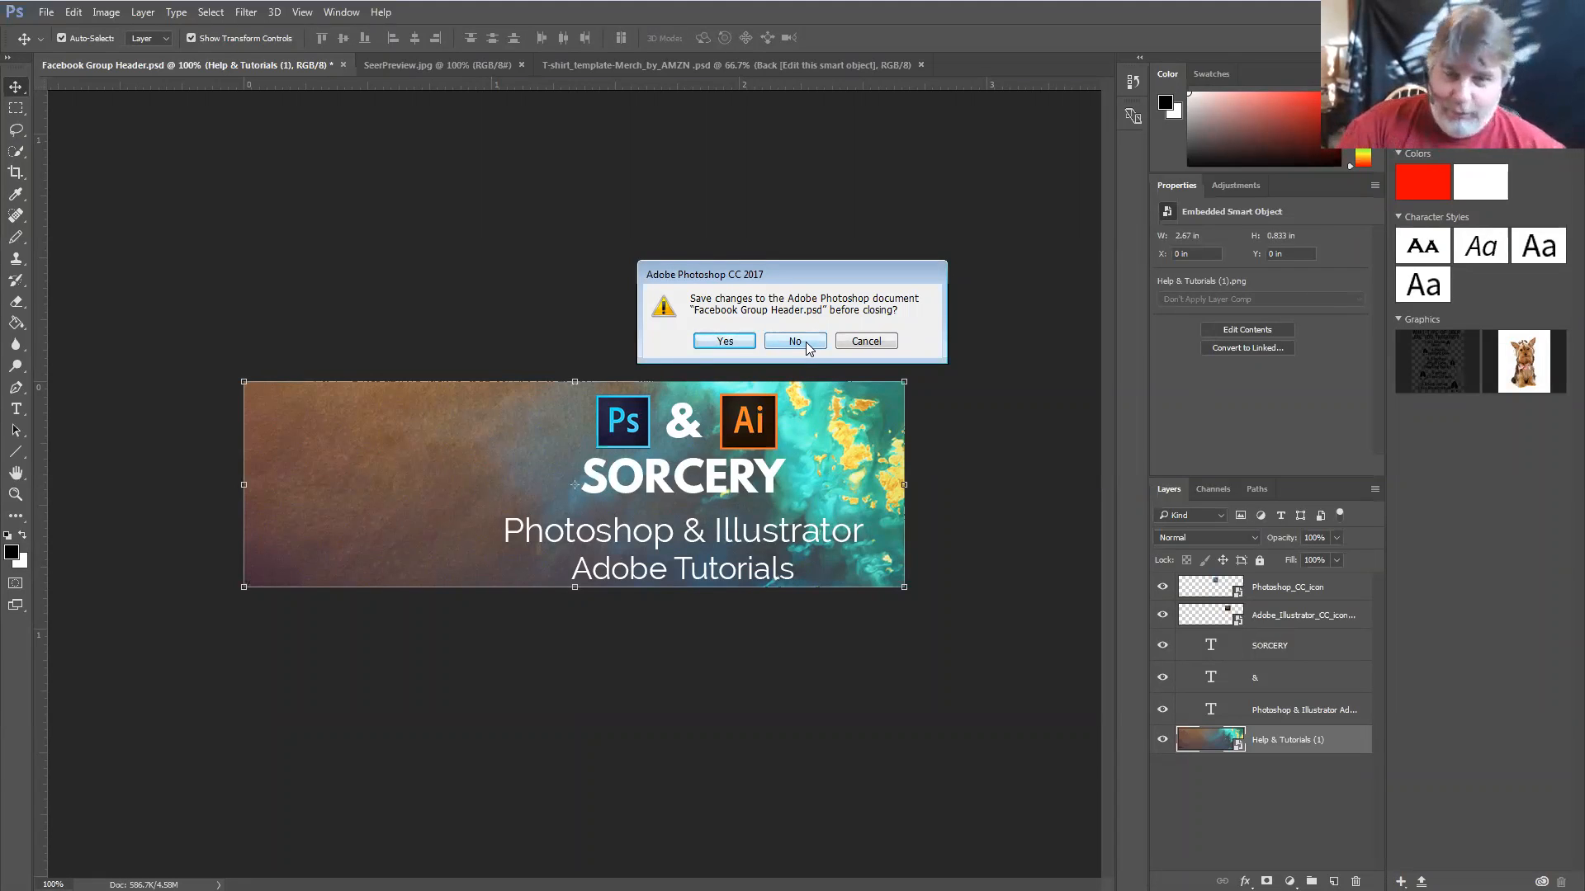
{"action": "left_click", "coordinate": [880, 340]}
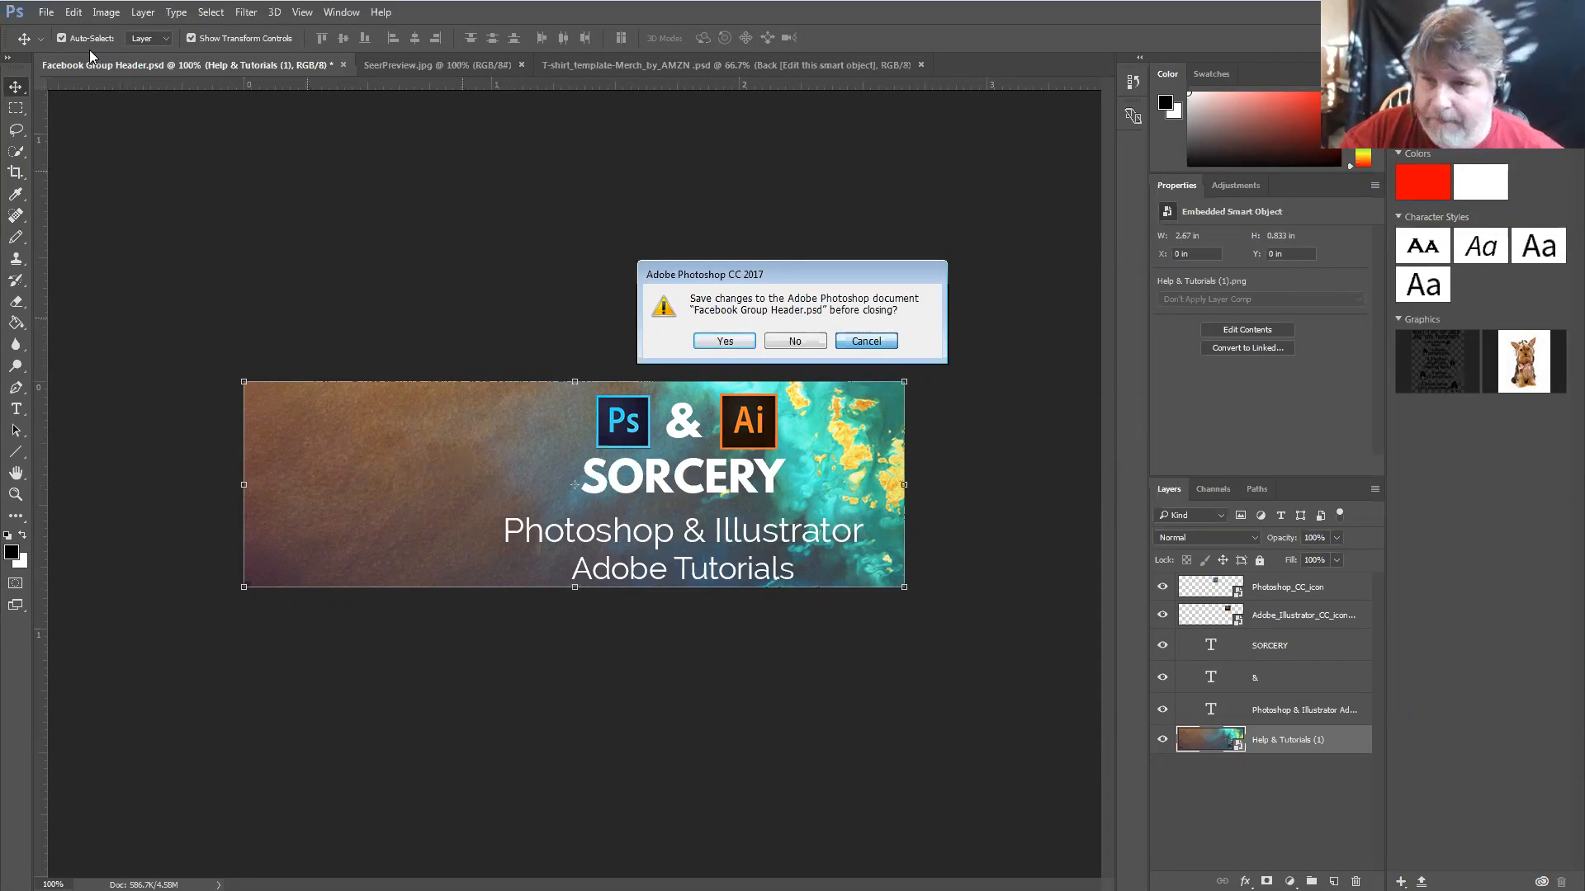
Save the flipped header as a new Photoshop file named 002 Facebook Group Header.psd in the Designs folder, with Maximize Compatibility on
{"action": "left_click", "coordinate": [55, 14]}
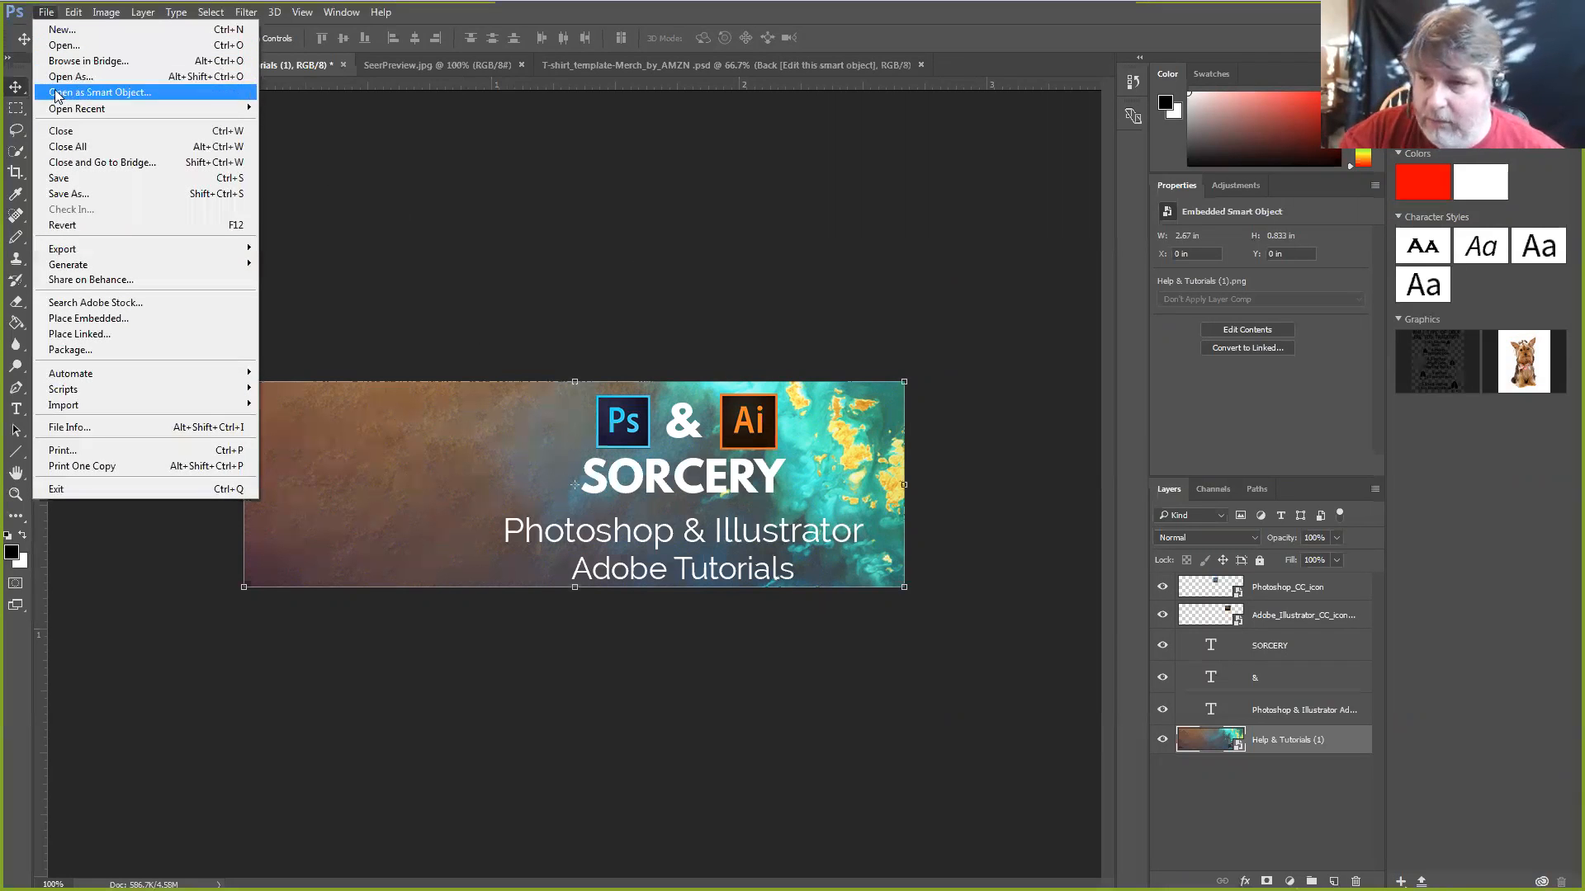
{"action": "left_click", "coordinate": [76, 194]}
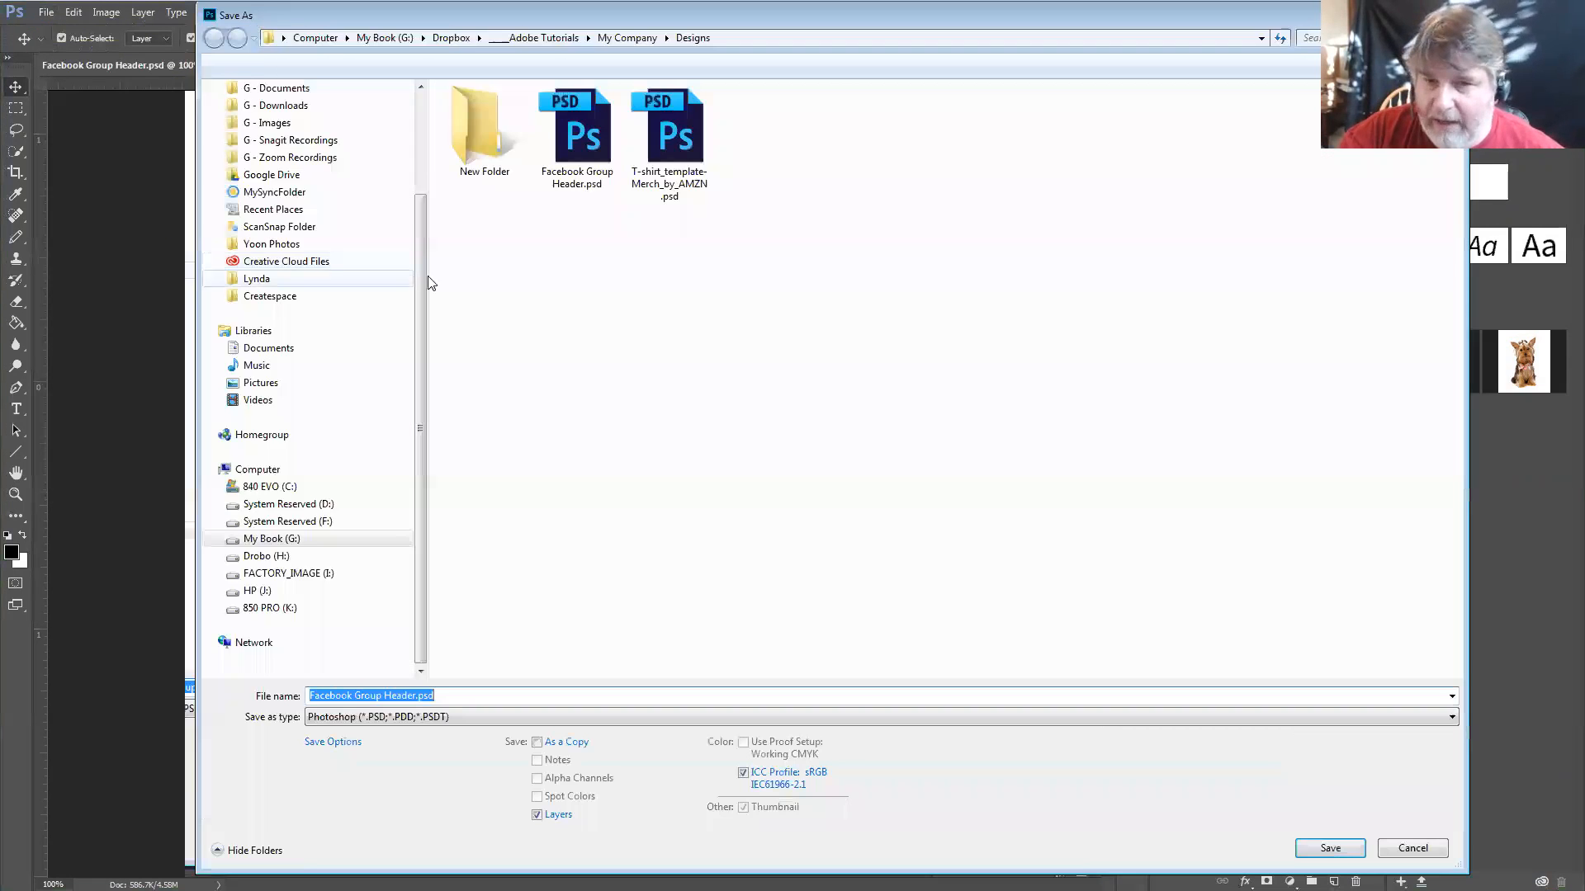
{"action": "left_click", "coordinate": [417, 695]}
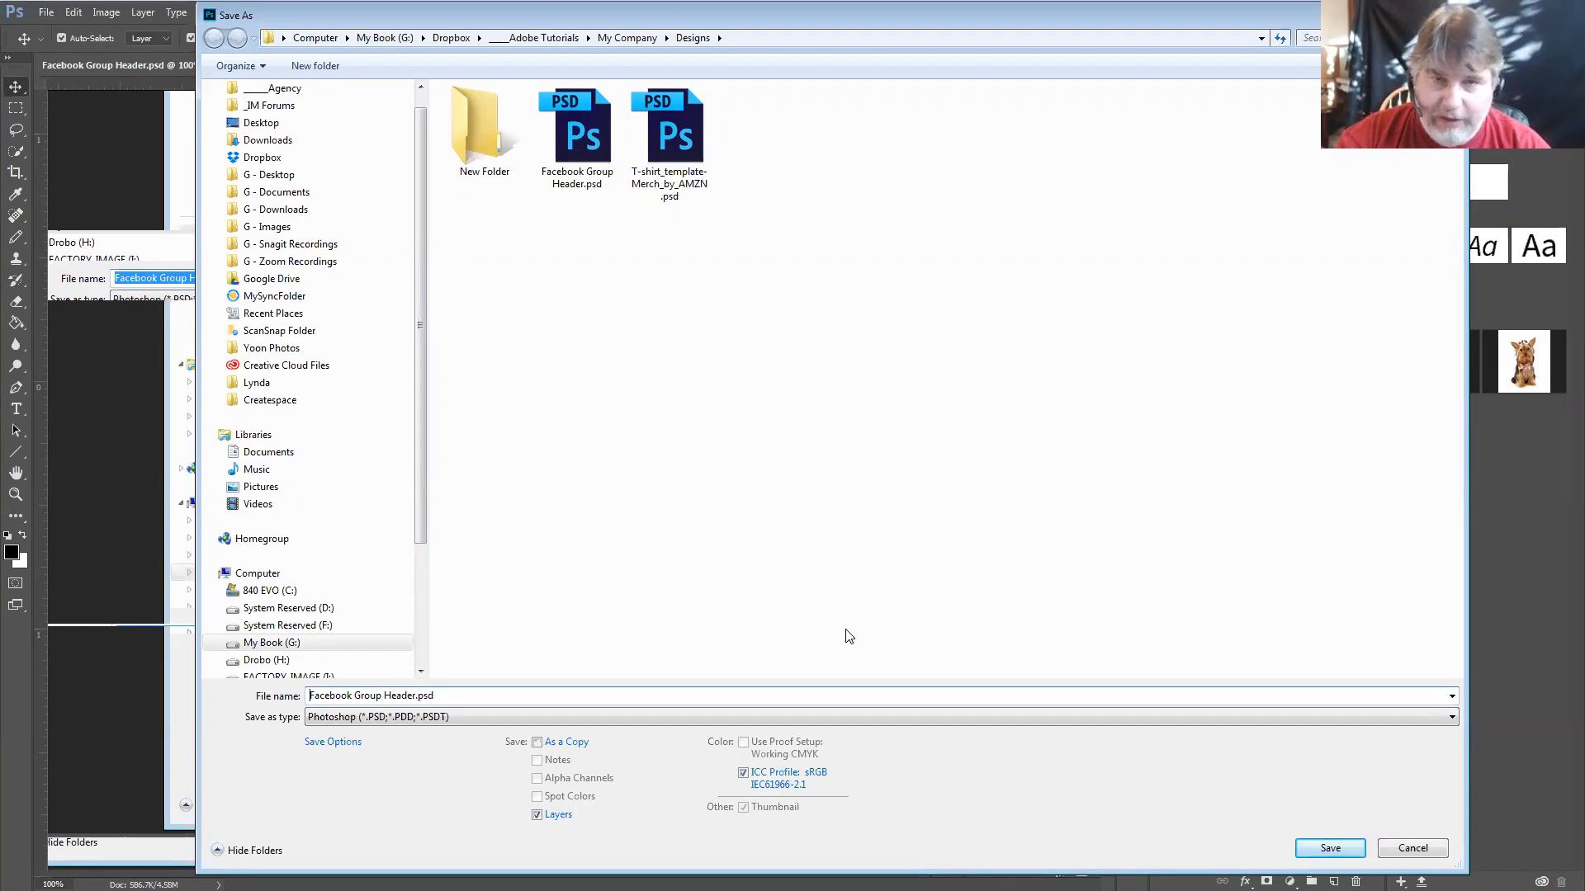
{"action": "type", "text": "001"}
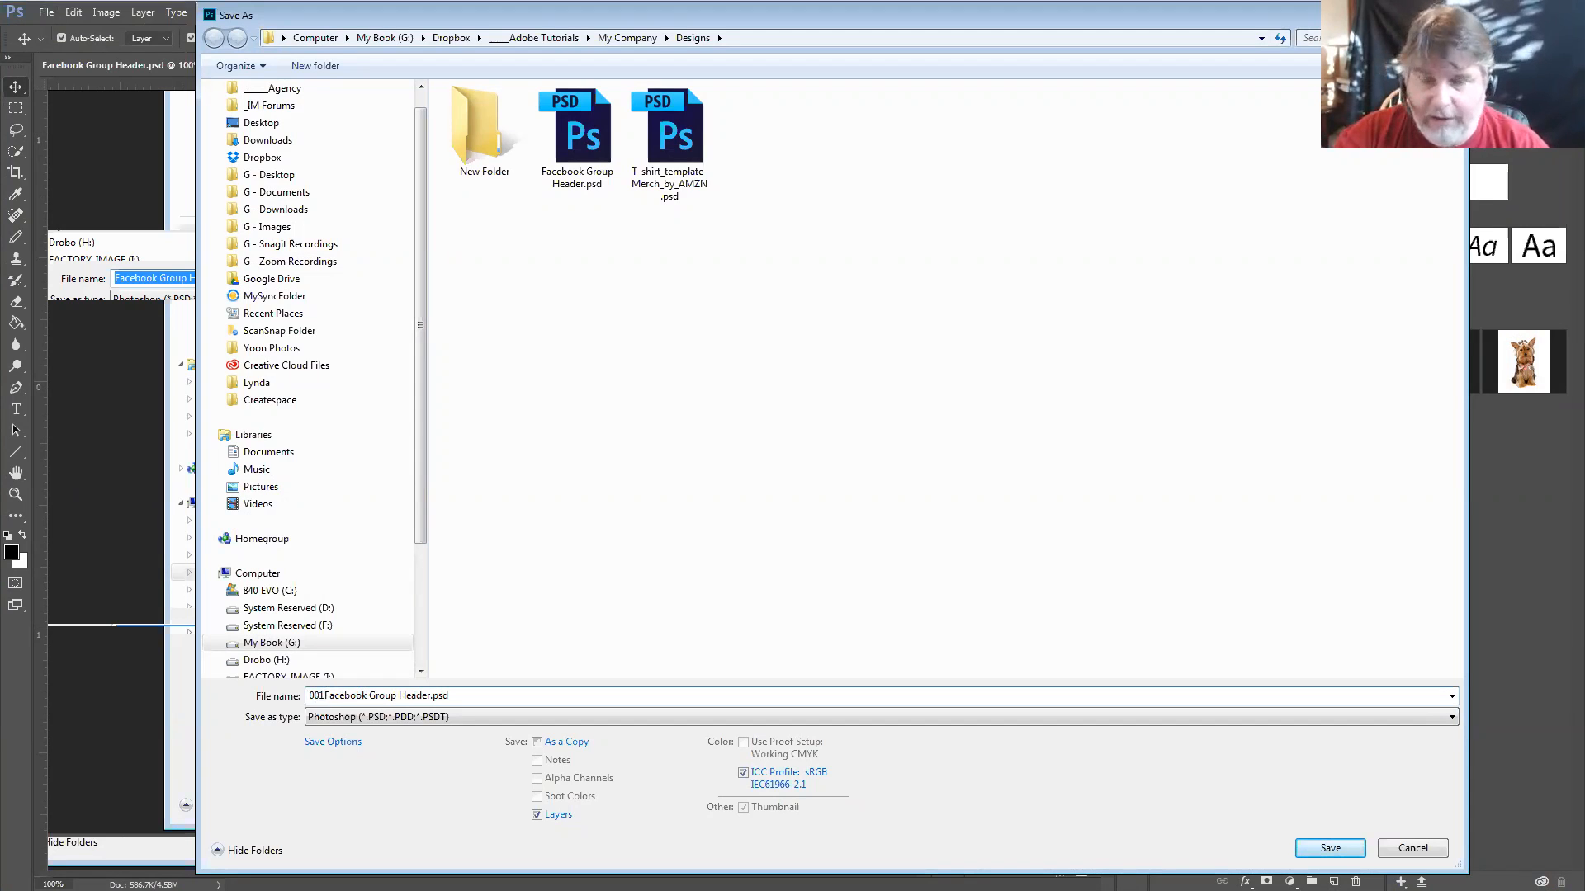
{"action": "type", "text": "b"}
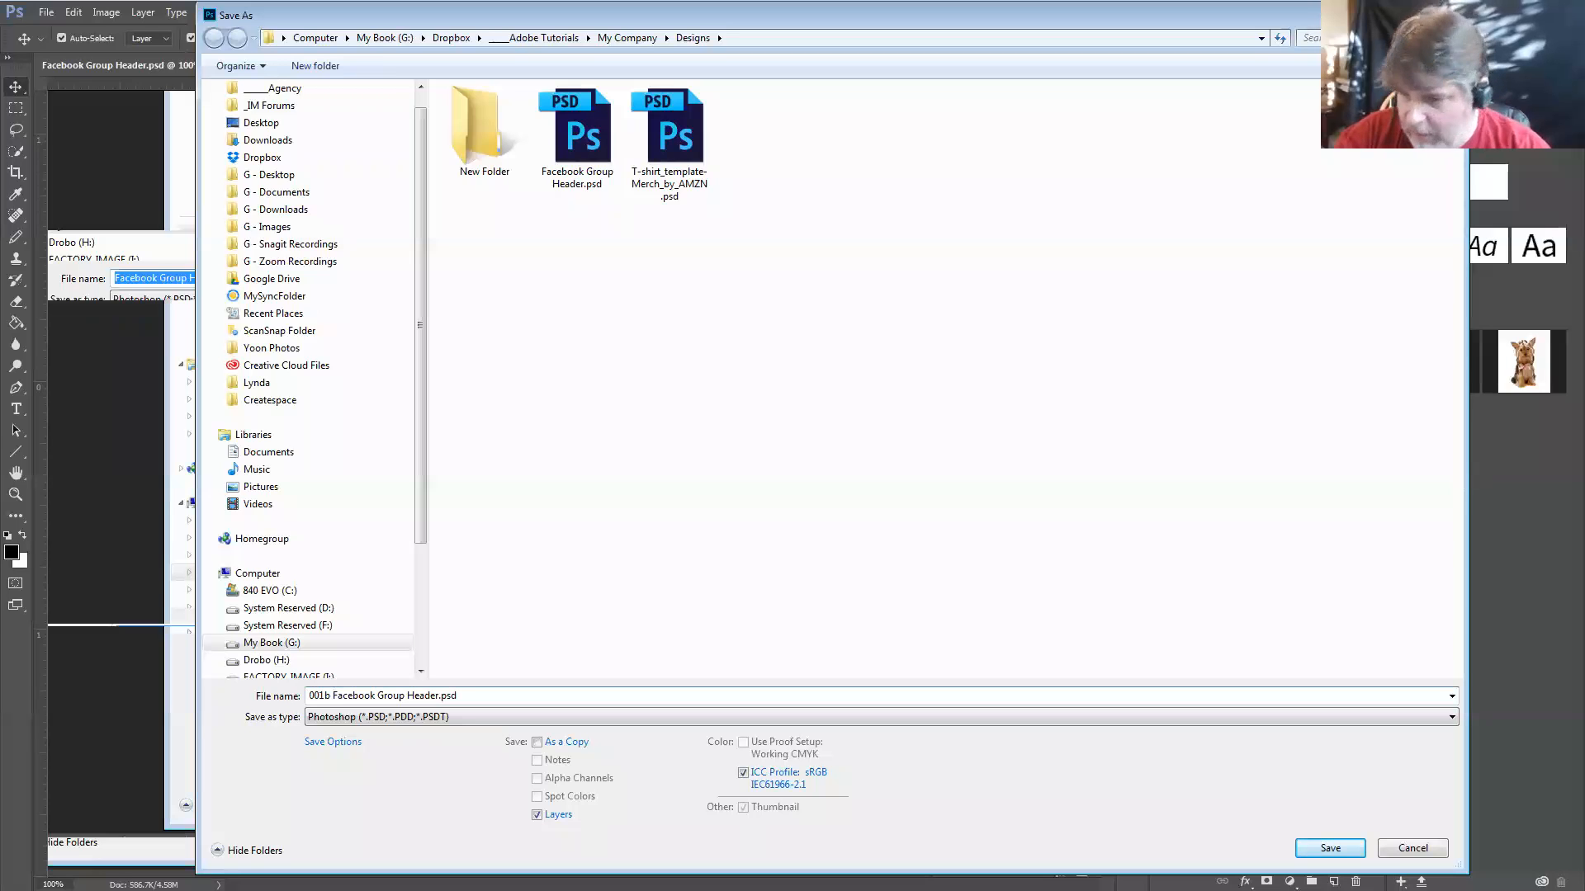
{"action": "key", "text": "BackSpace"}
{"action": "key", "text": "BackSpace"}
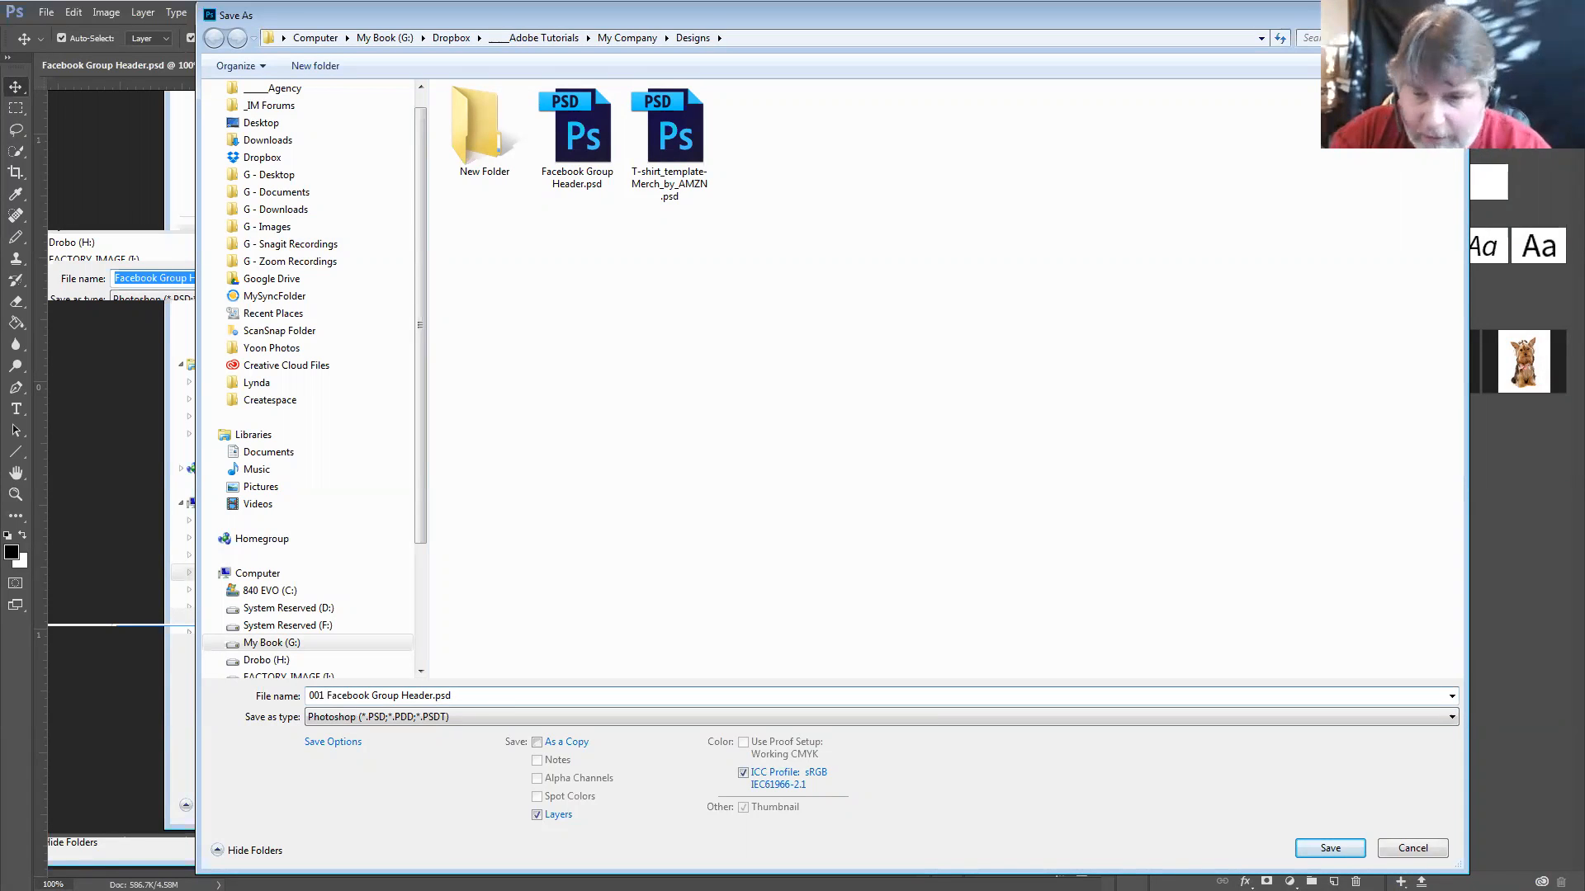
{"action": "key", "text": "BackSpace"}
{"action": "type", "text": "2"}
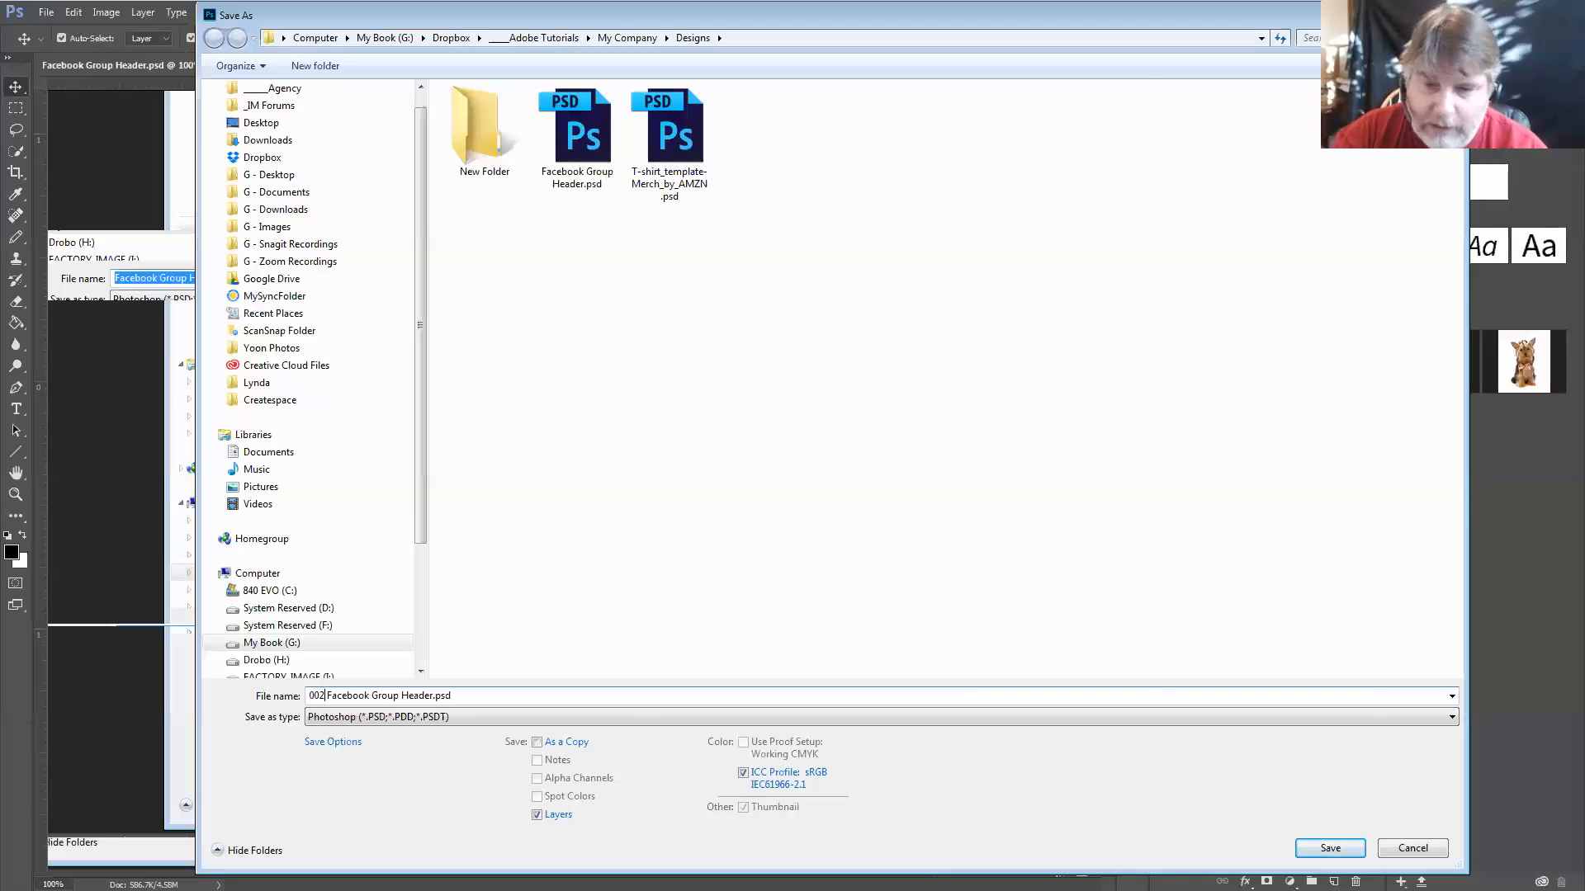
{"action": "key", "text": "Return"}
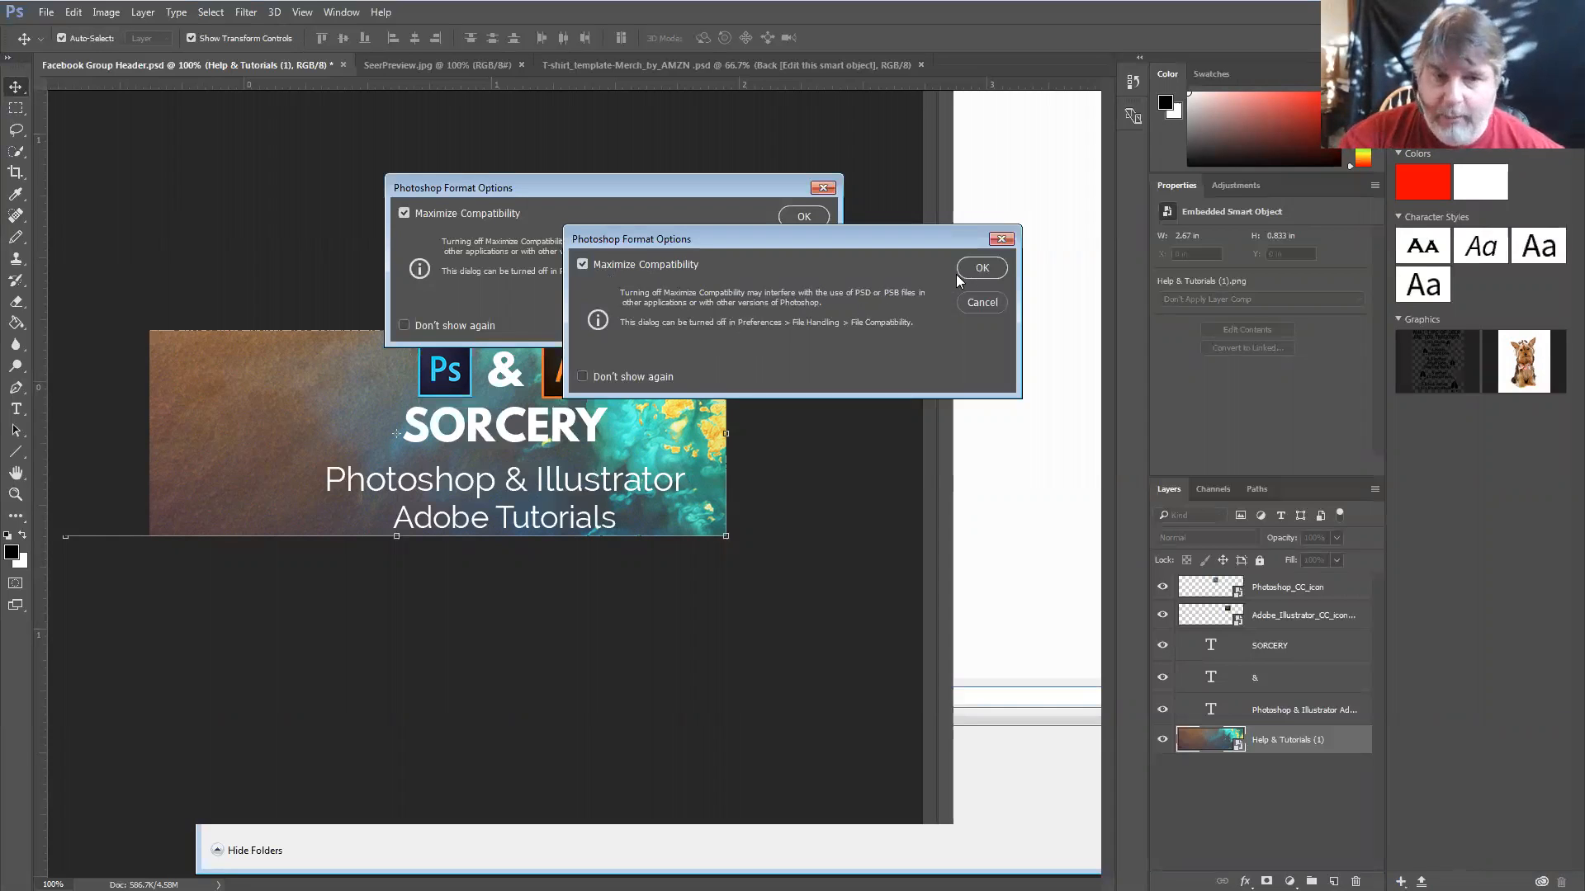
{"action": "left_click", "coordinate": [984, 269]}
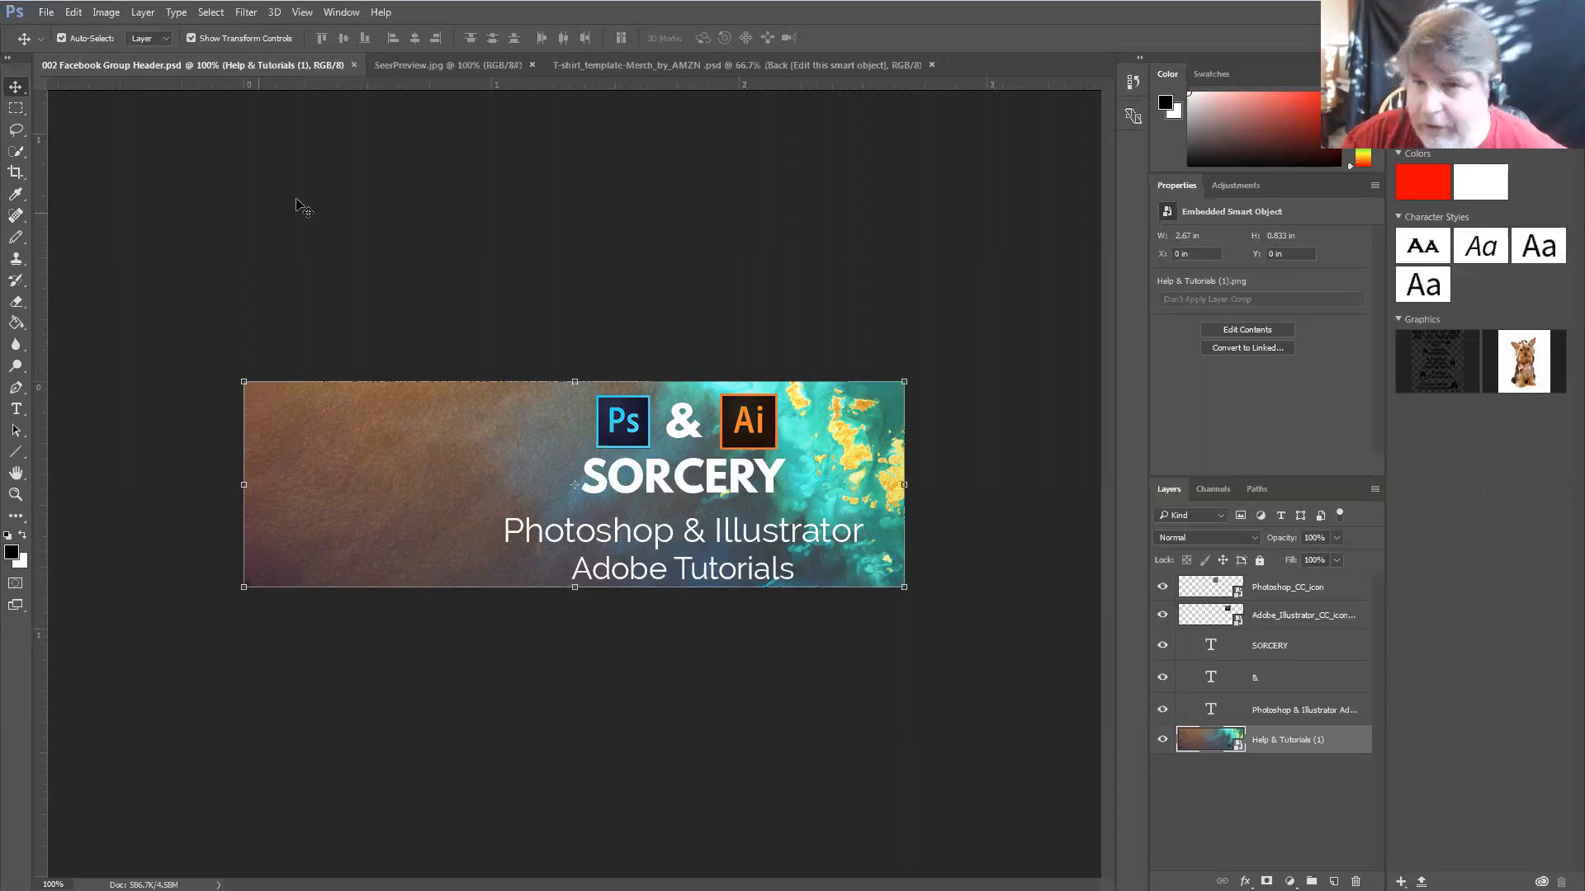
Close all open documents and open Smooth Sailing300ppi.png from the recent files
{"action": "left_click", "coordinate": [45, 13]}
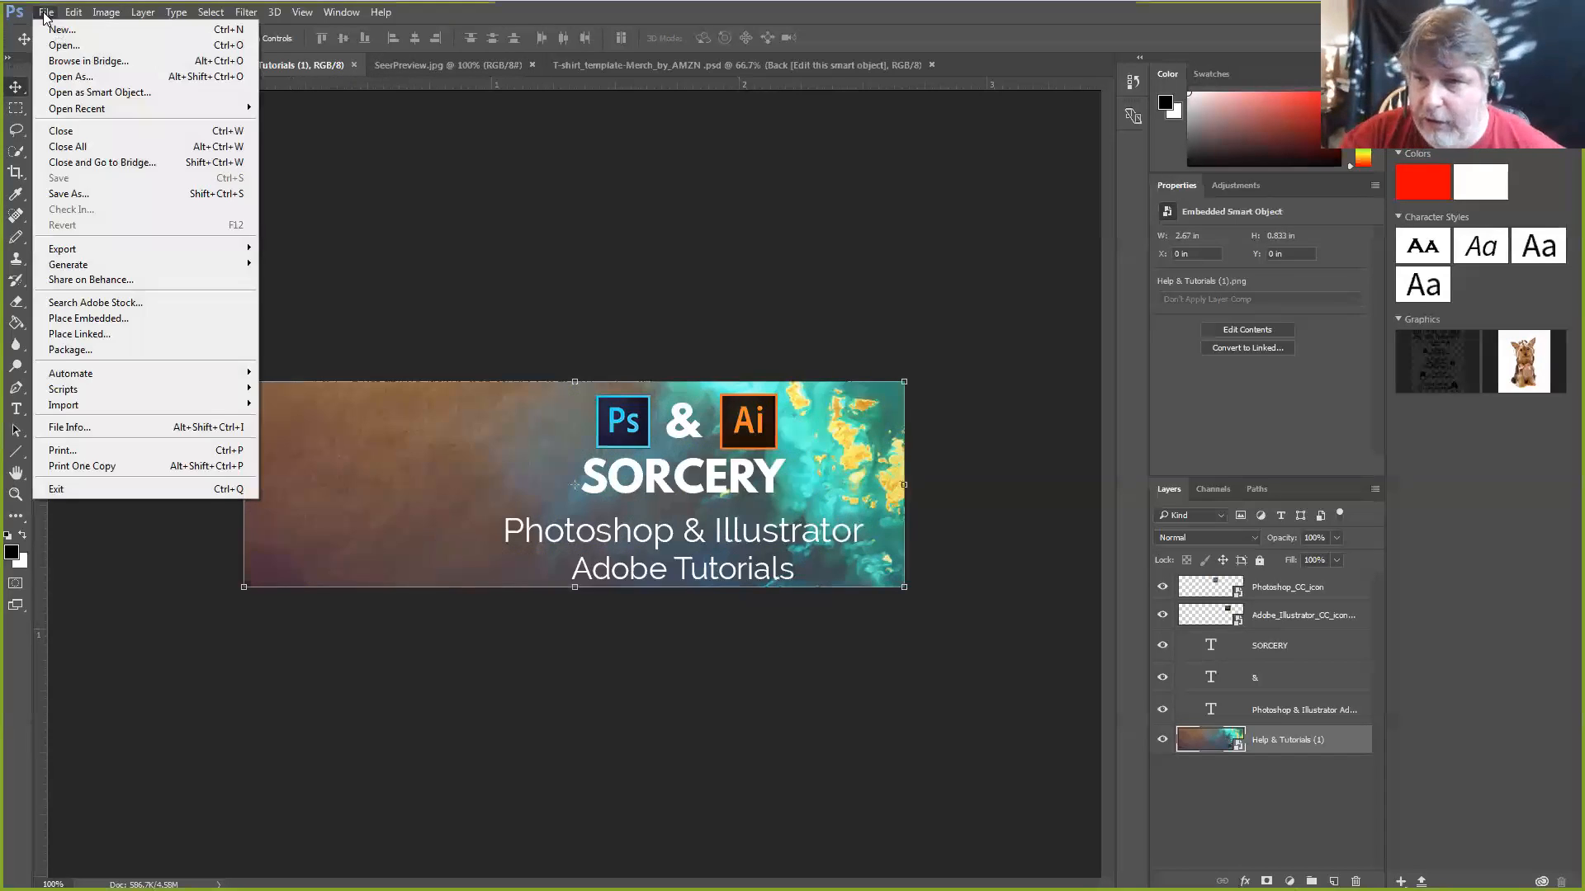
{"action": "left_click", "coordinate": [73, 149]}
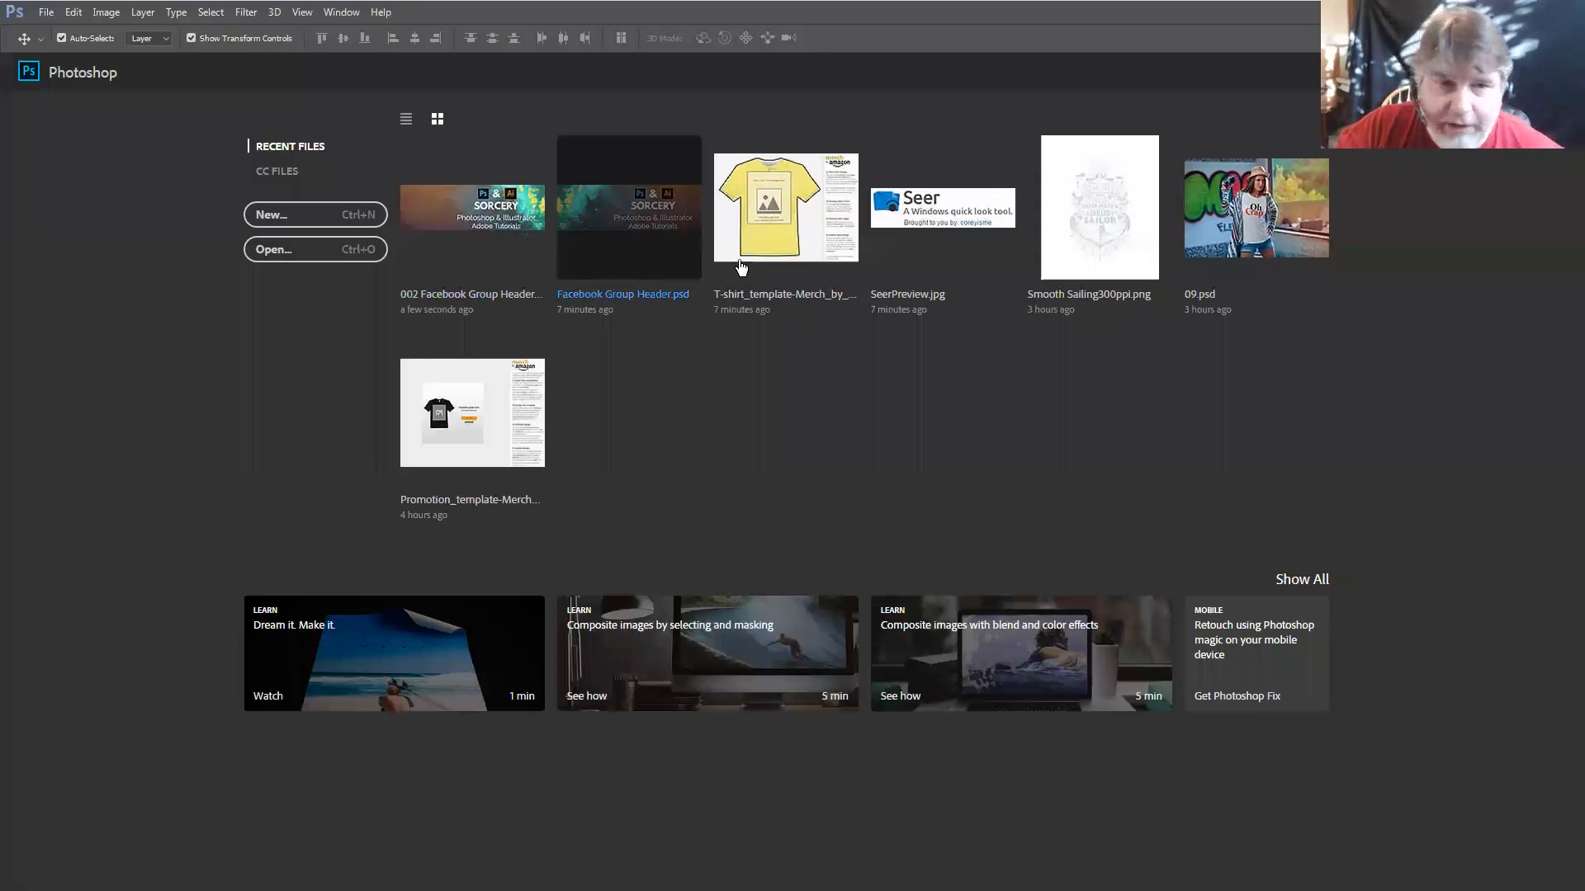
{"action": "left_click", "coordinate": [1086, 237]}
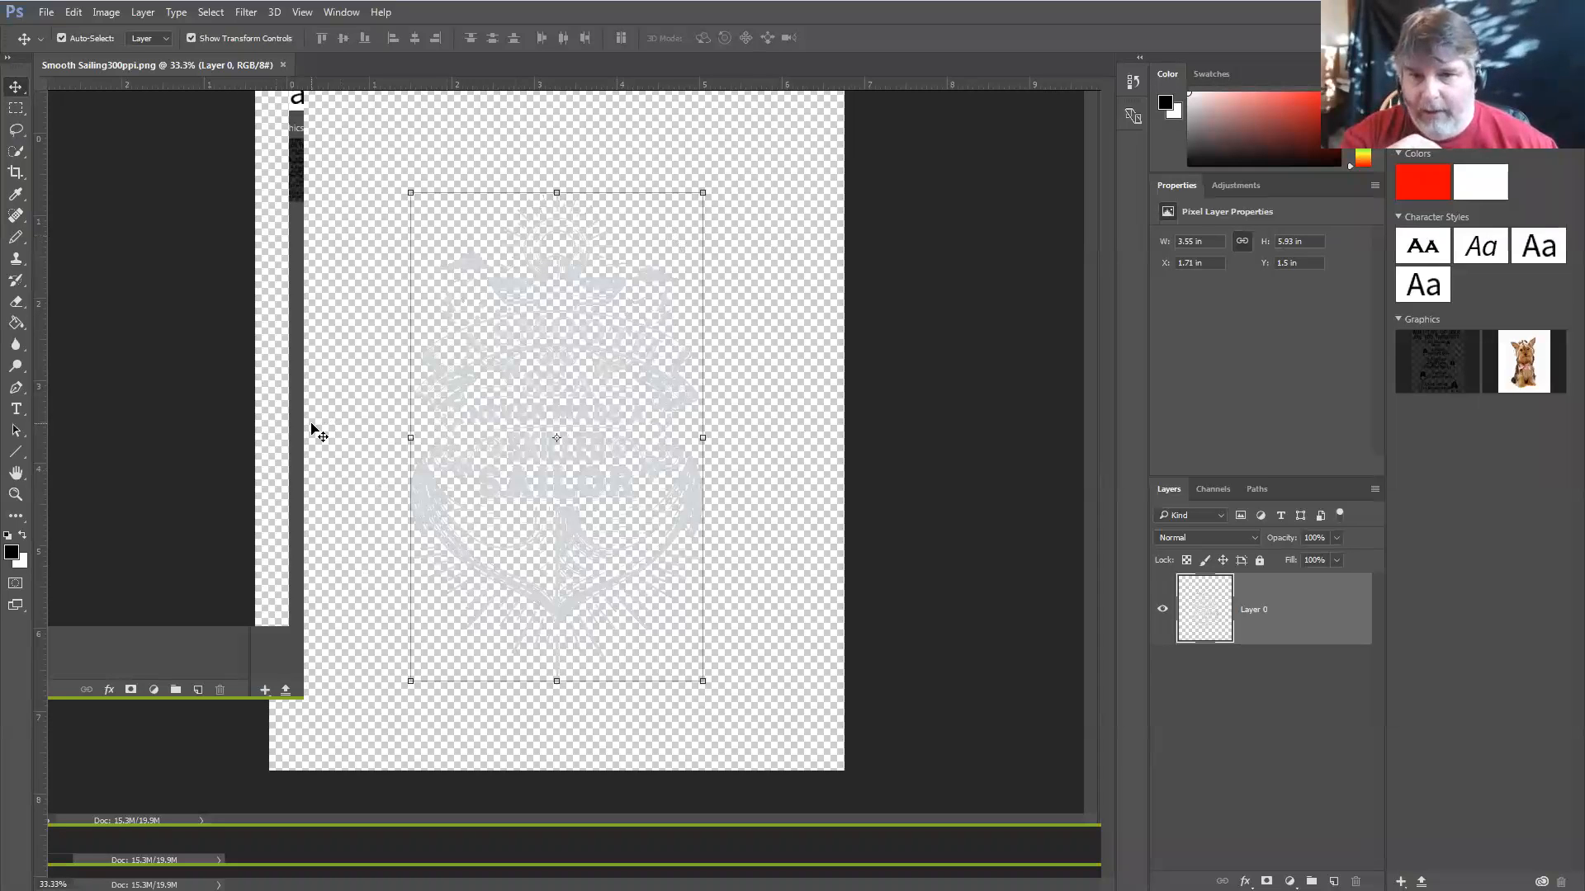
With the Rectangular Marquee tool active, add an empty layer above Layer 0, another directly above Layer 0, and a third above Layer 1
{"action": "left_click", "coordinate": [15, 108]}
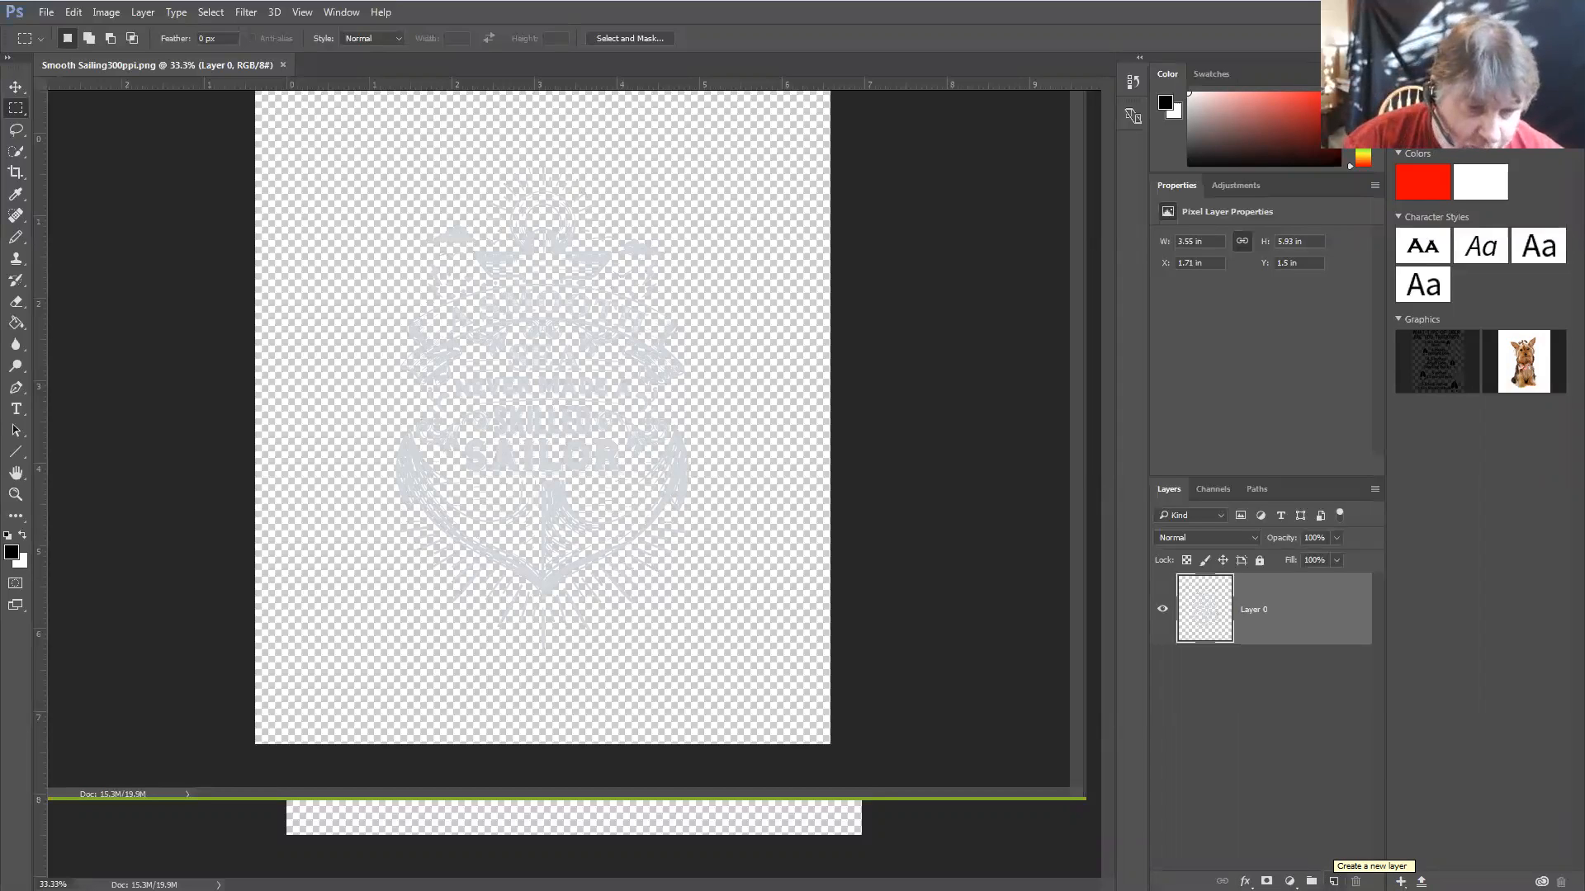
{"action": "left_click", "coordinate": [1334, 882]}
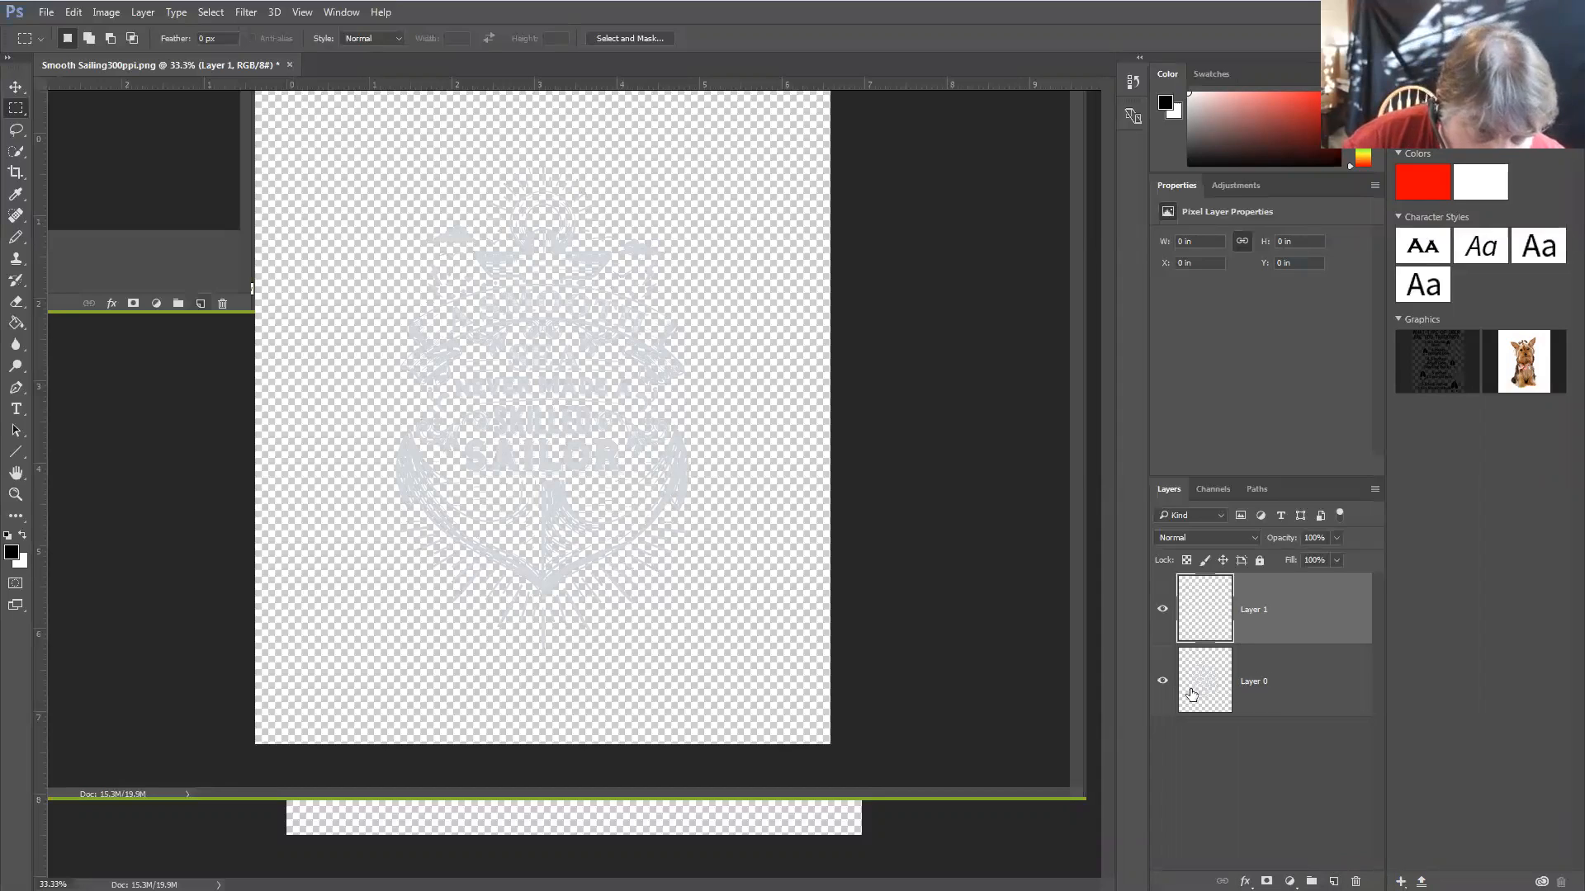
{"action": "left_click", "coordinate": [1299, 698]}
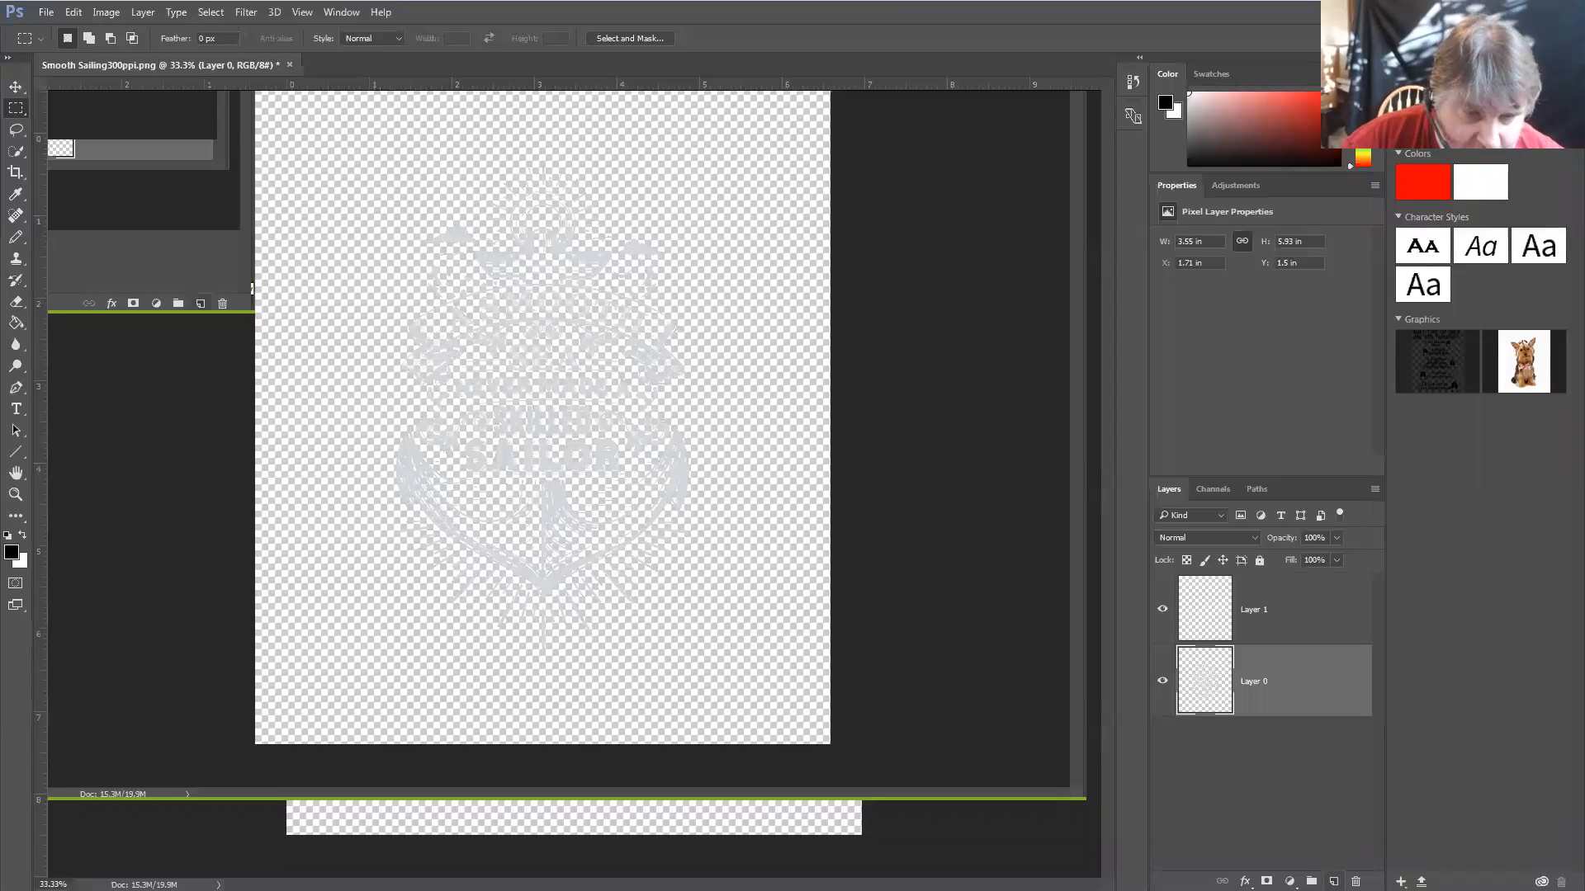
{"action": "left_click", "coordinate": [1333, 881]}
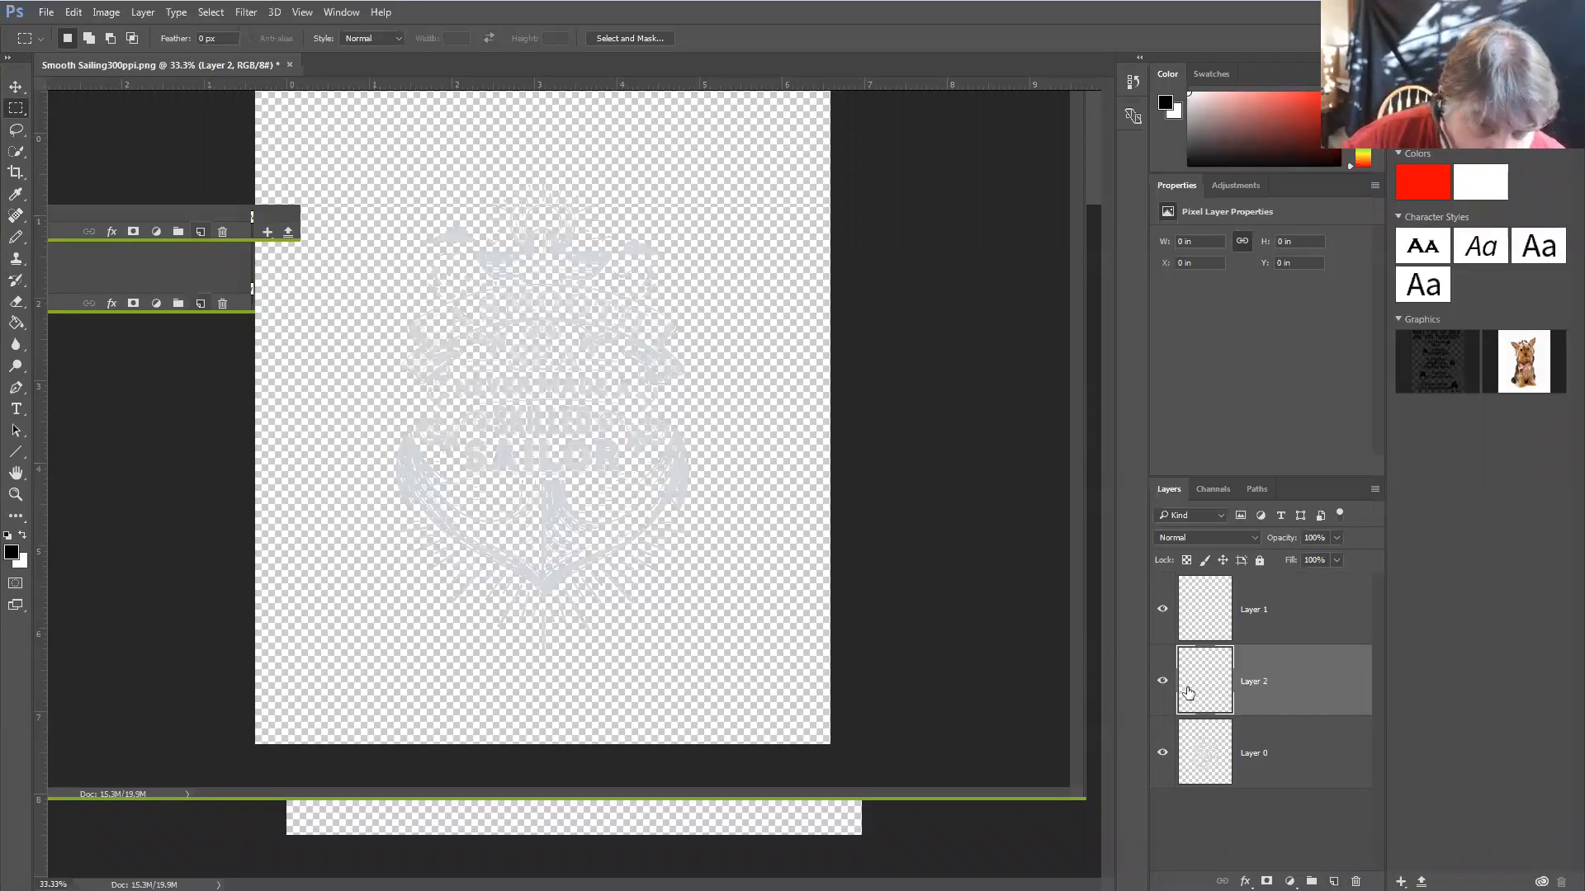
{"action": "left_click", "coordinate": [1261, 610]}
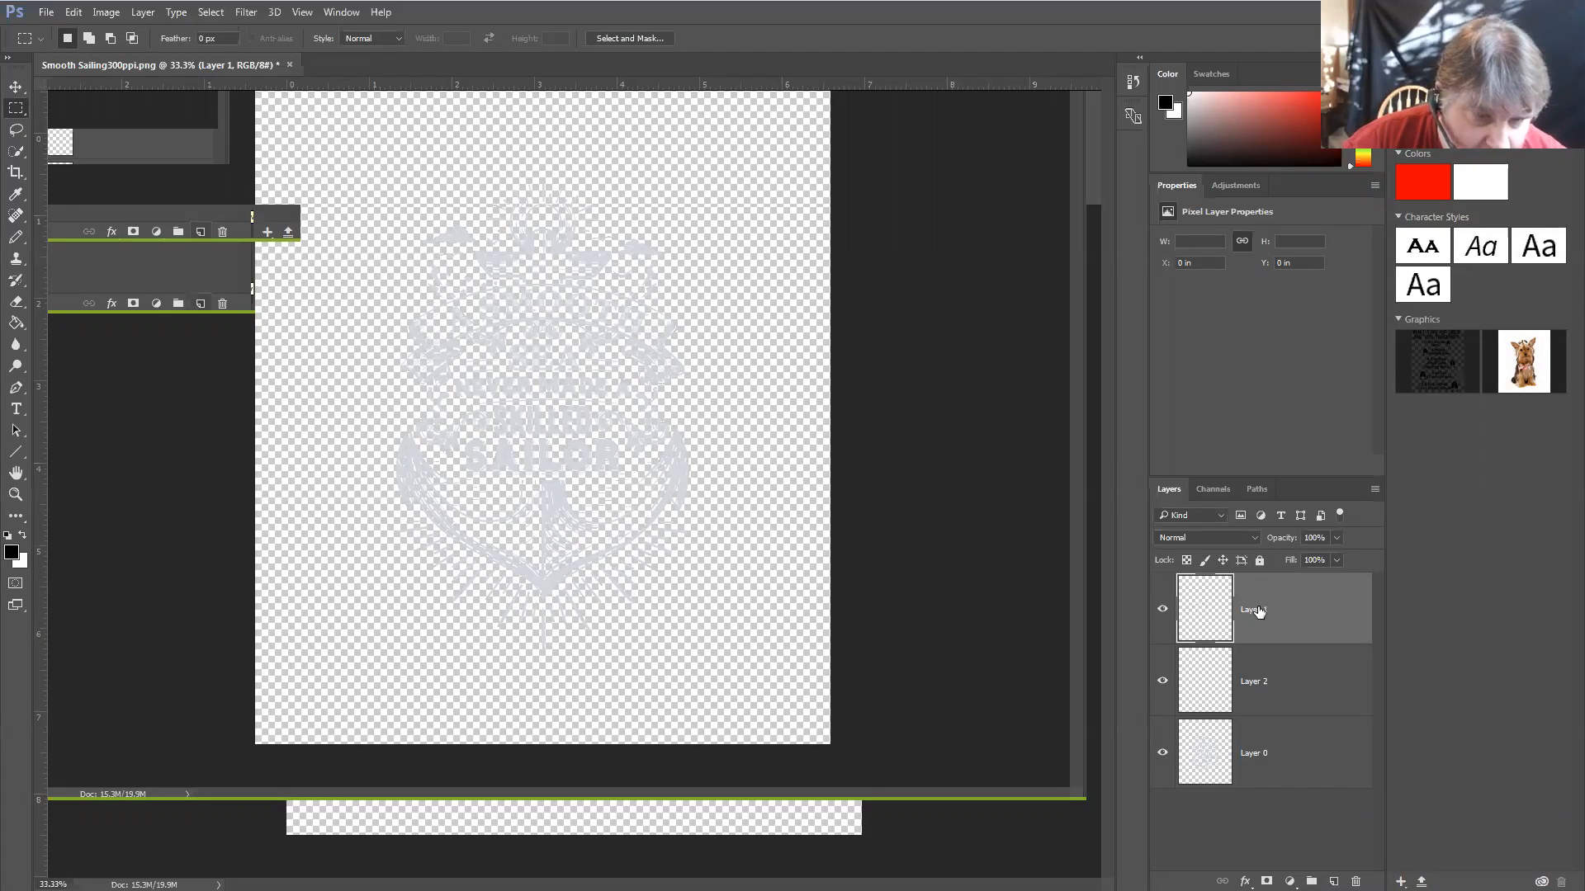
{"action": "left_click", "coordinate": [1333, 881]}
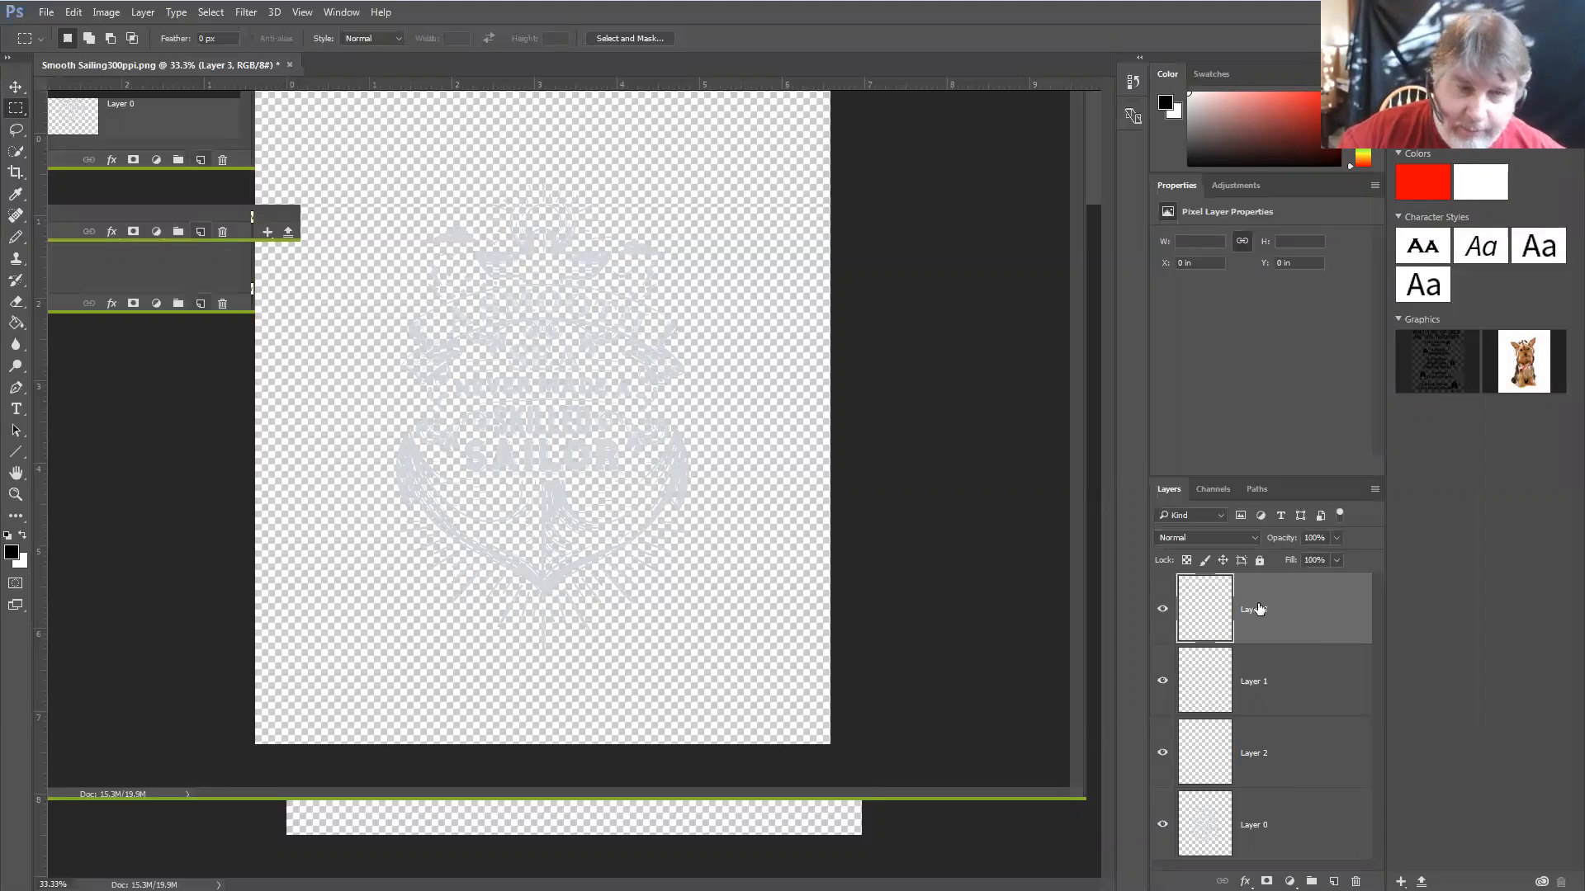
Delete Layer 3, Layer 1 and Layer 2 one after another, keeping only Layer 0
{"action": "left_click_drag", "start_coordinate": [1259, 609], "coordinate": [1291, 609]}
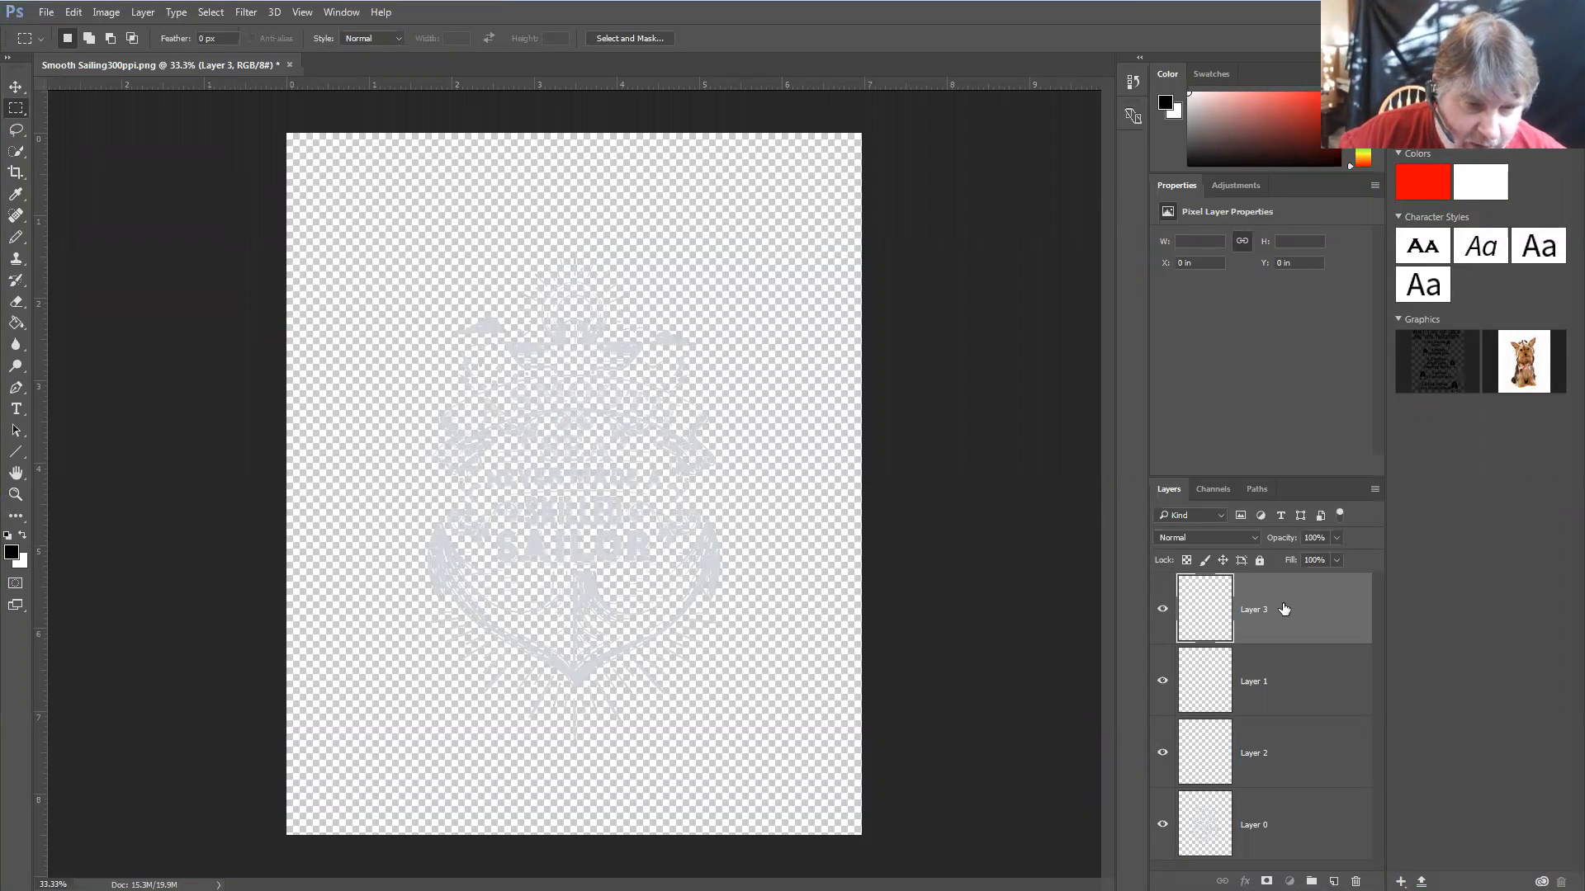
{"action": "left_click_drag", "start_coordinate": [1285, 609], "coordinate": [1356, 881]}
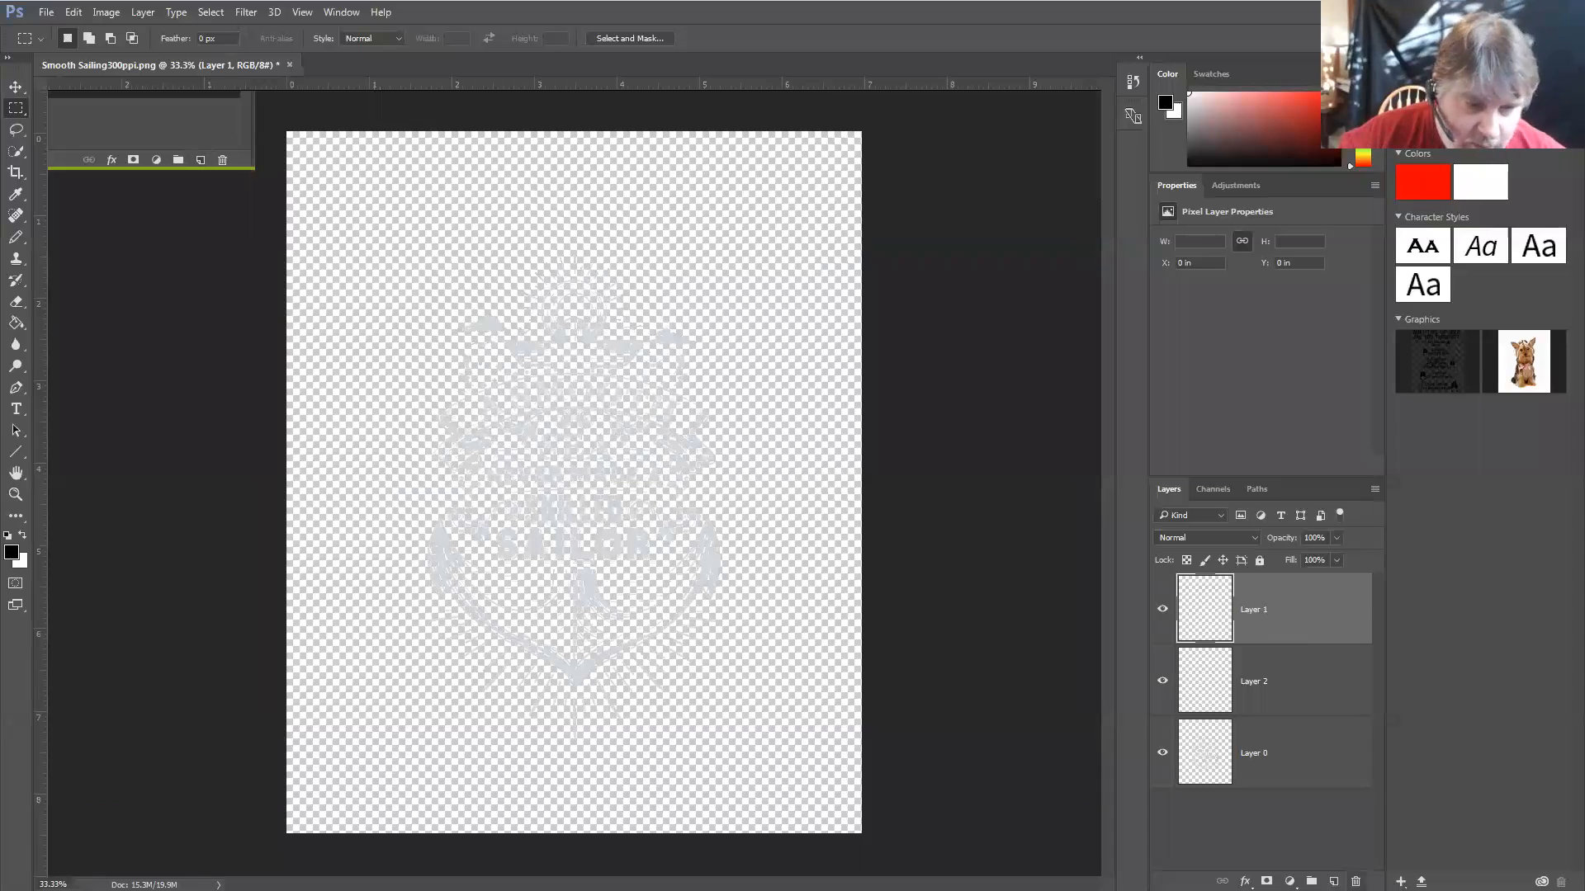
{"action": "left_click", "coordinate": [1302, 623]}
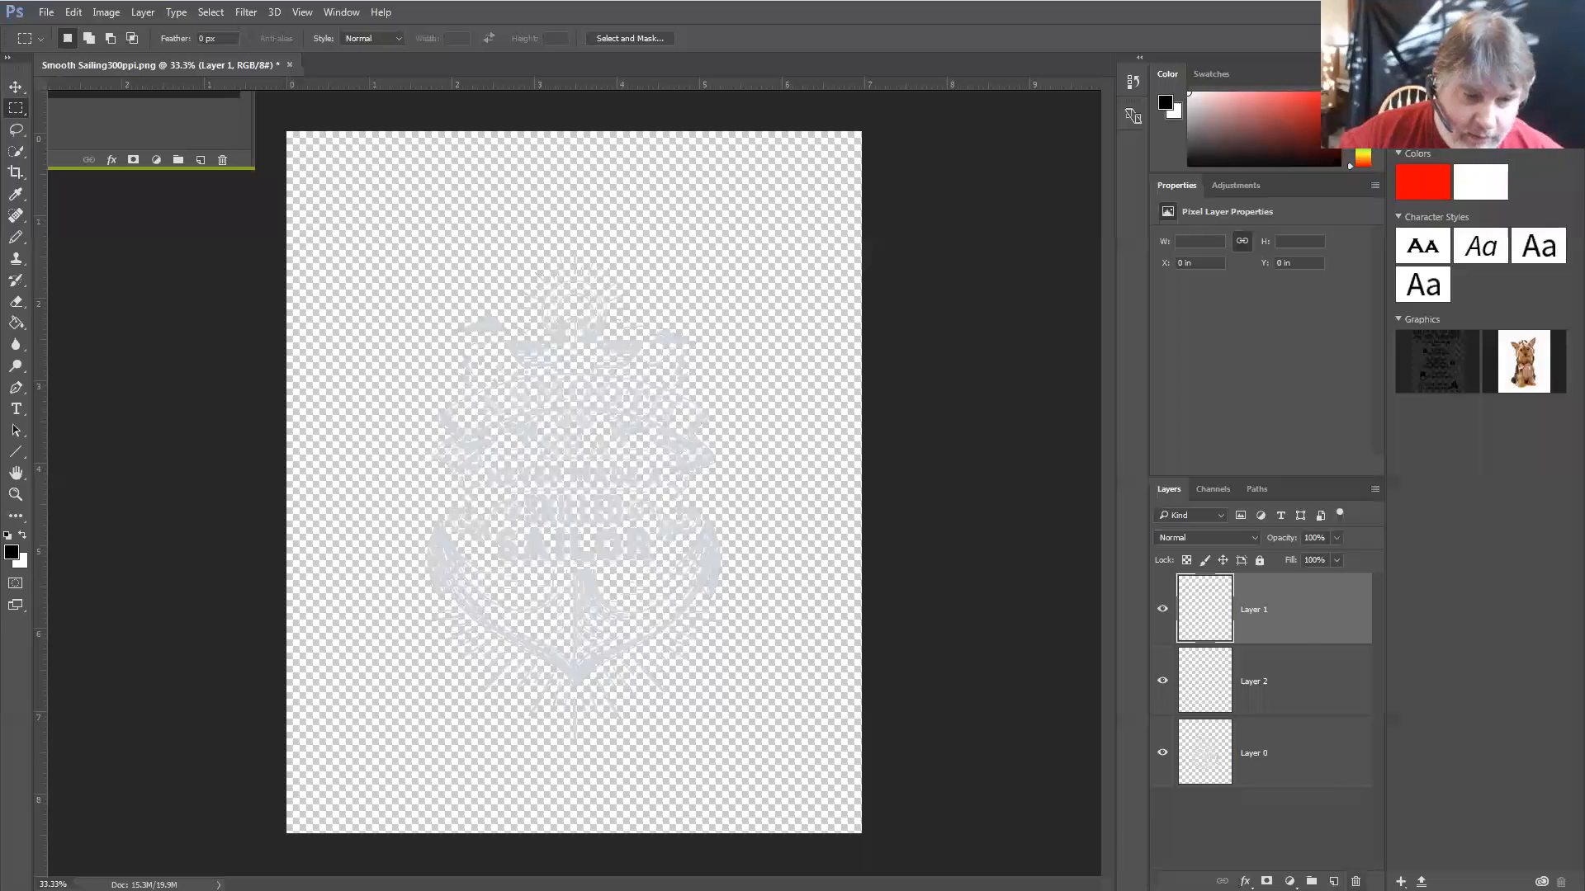
{"action": "left_click", "coordinate": [1355, 882]}
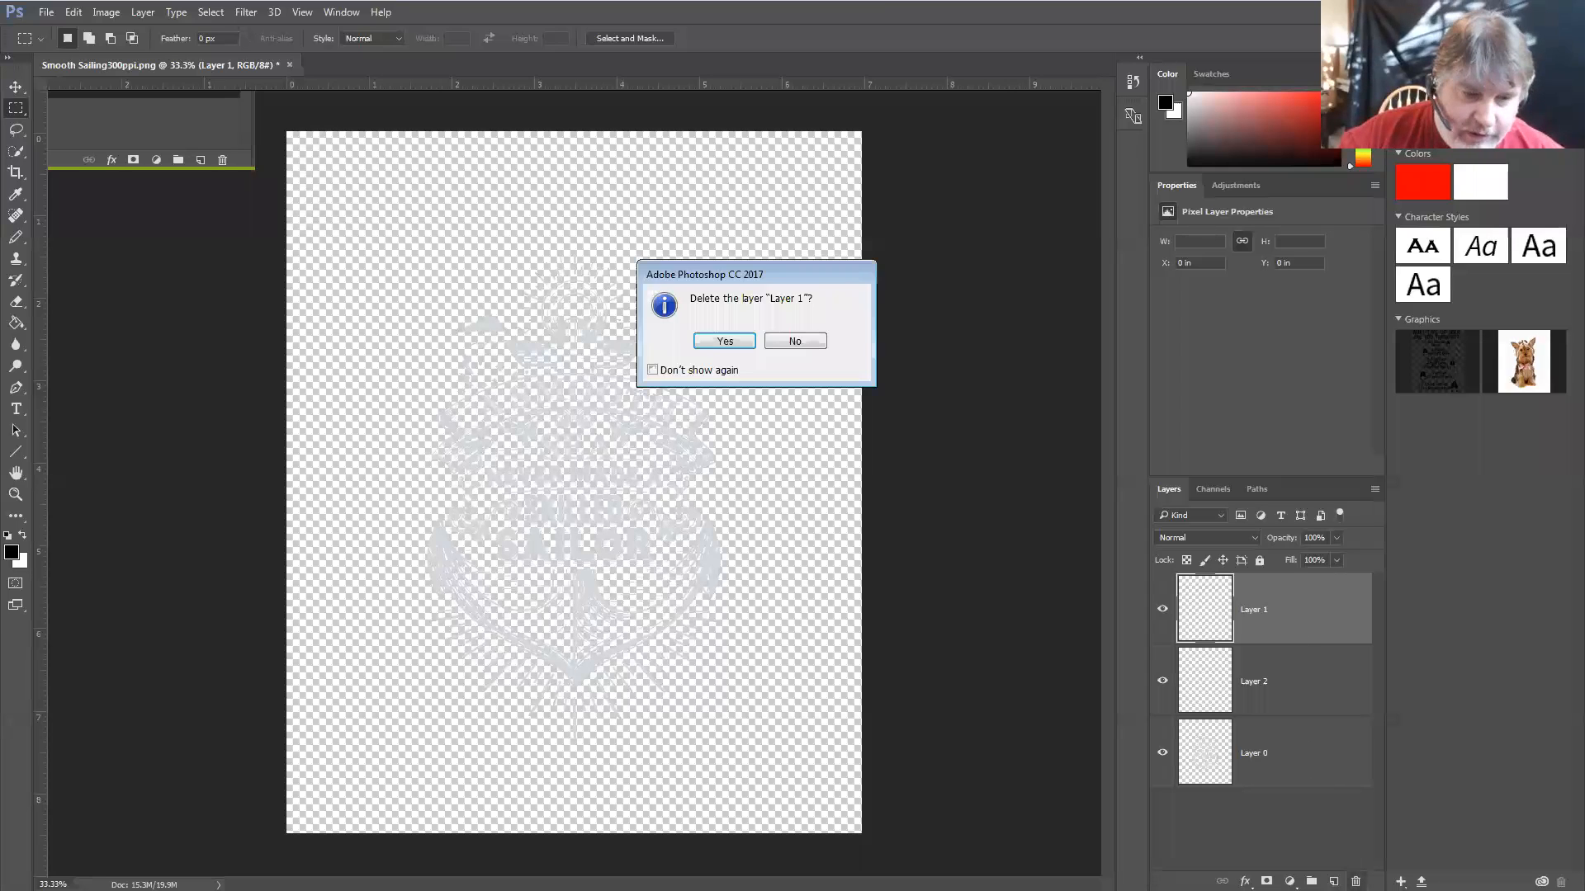
{"action": "left_click", "coordinate": [723, 341]}
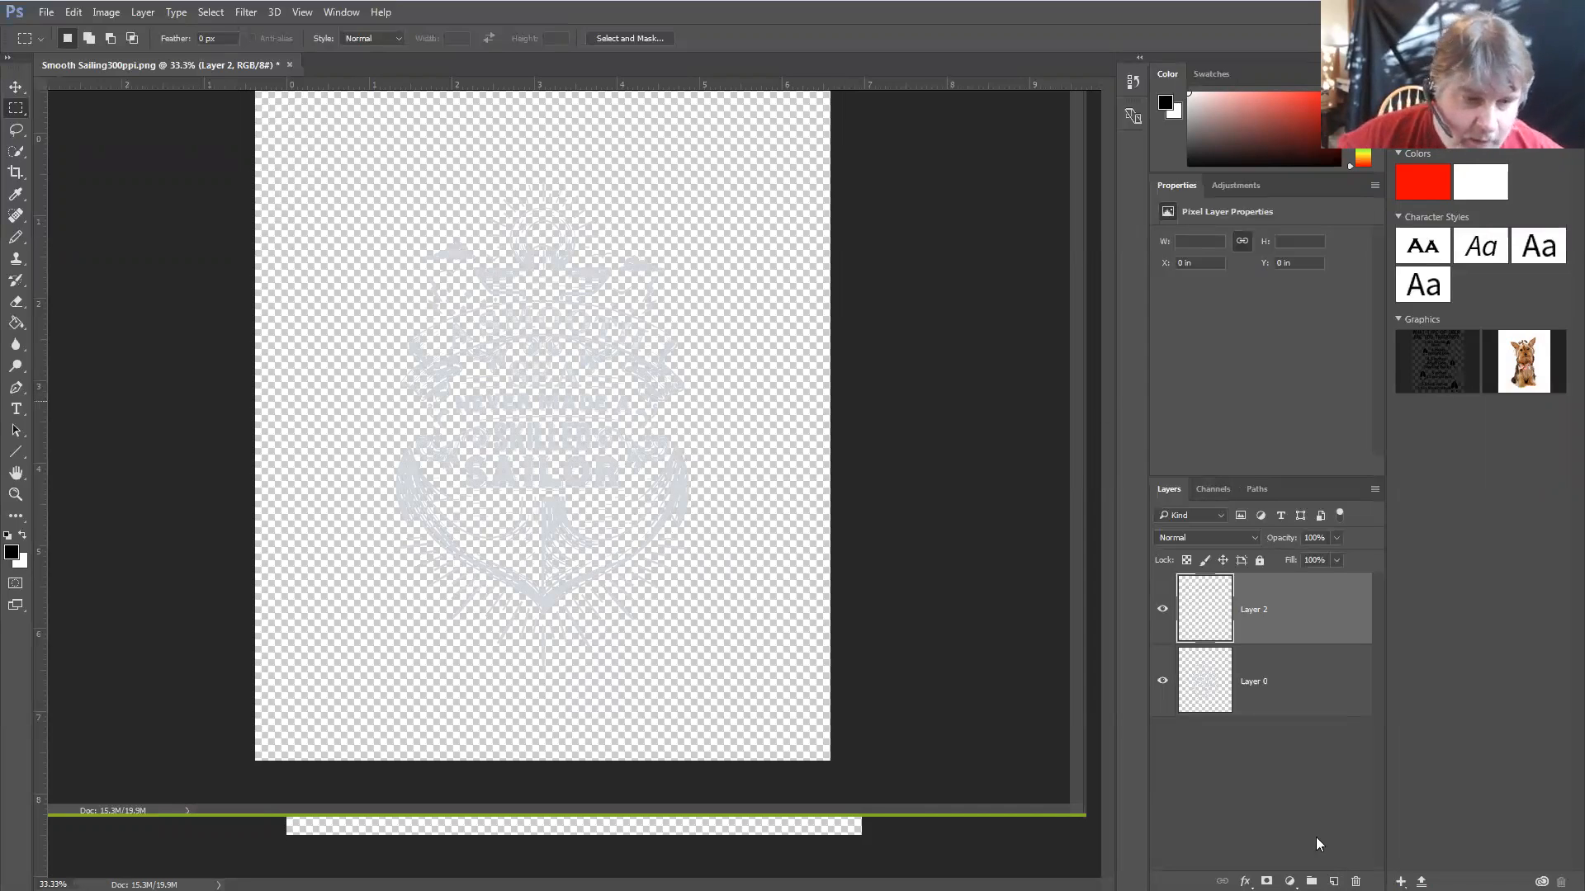
{"action": "left_click", "coordinate": [1355, 882]}
{"action": "left_click", "coordinate": [733, 339]}
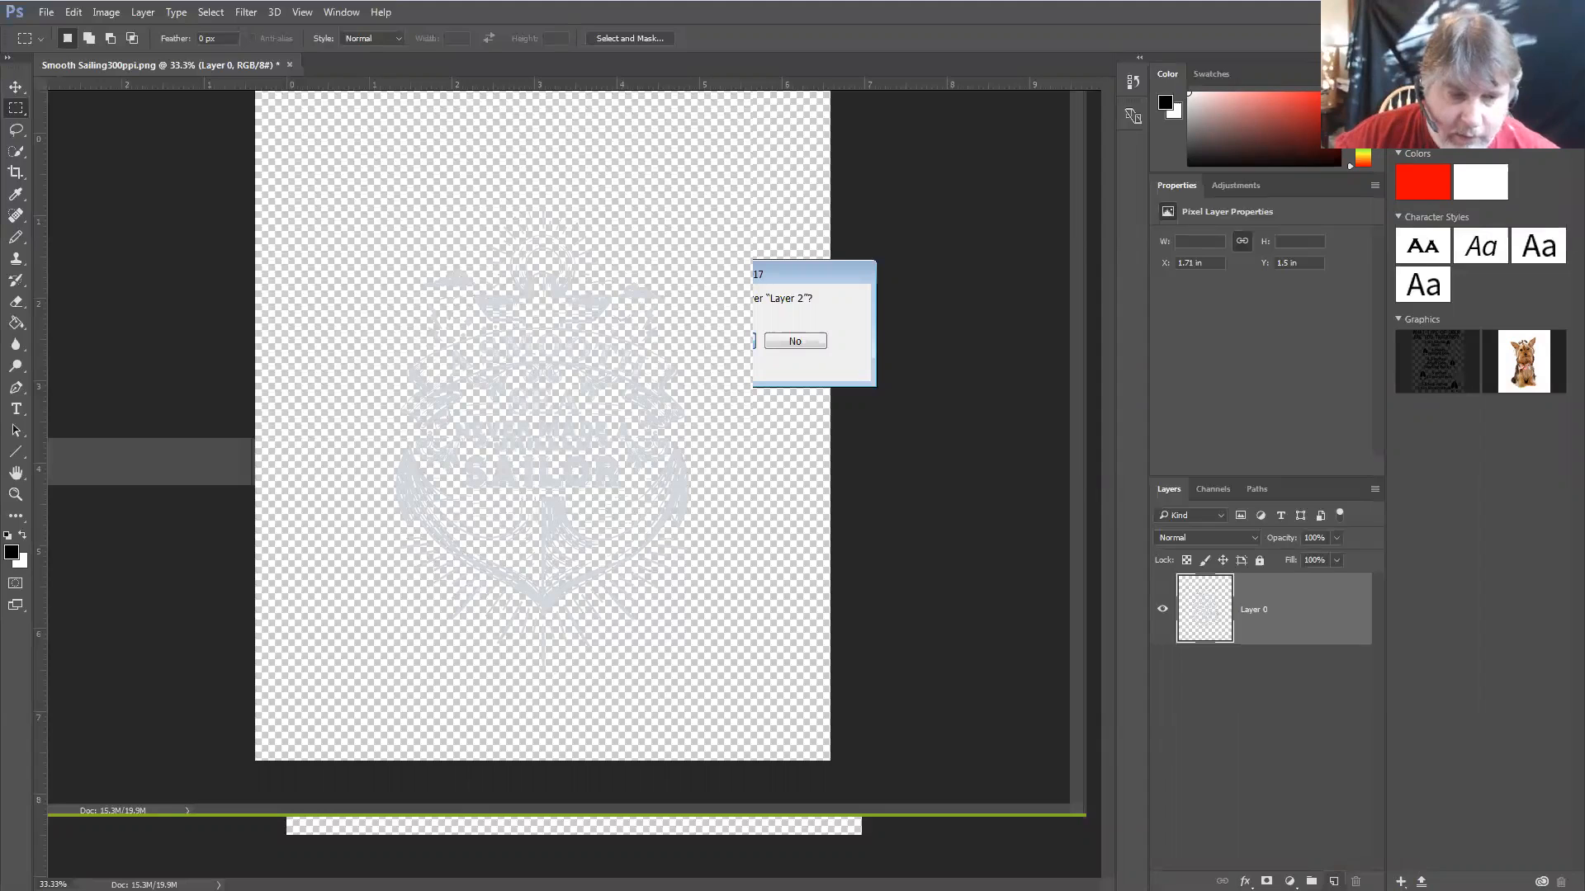
Add two empty layers, each directly below Layer 0, and move Layer 2 to the bottom of the layer stack
{"action": "left_click", "coordinate": [1334, 882], "text": "ctrl"}
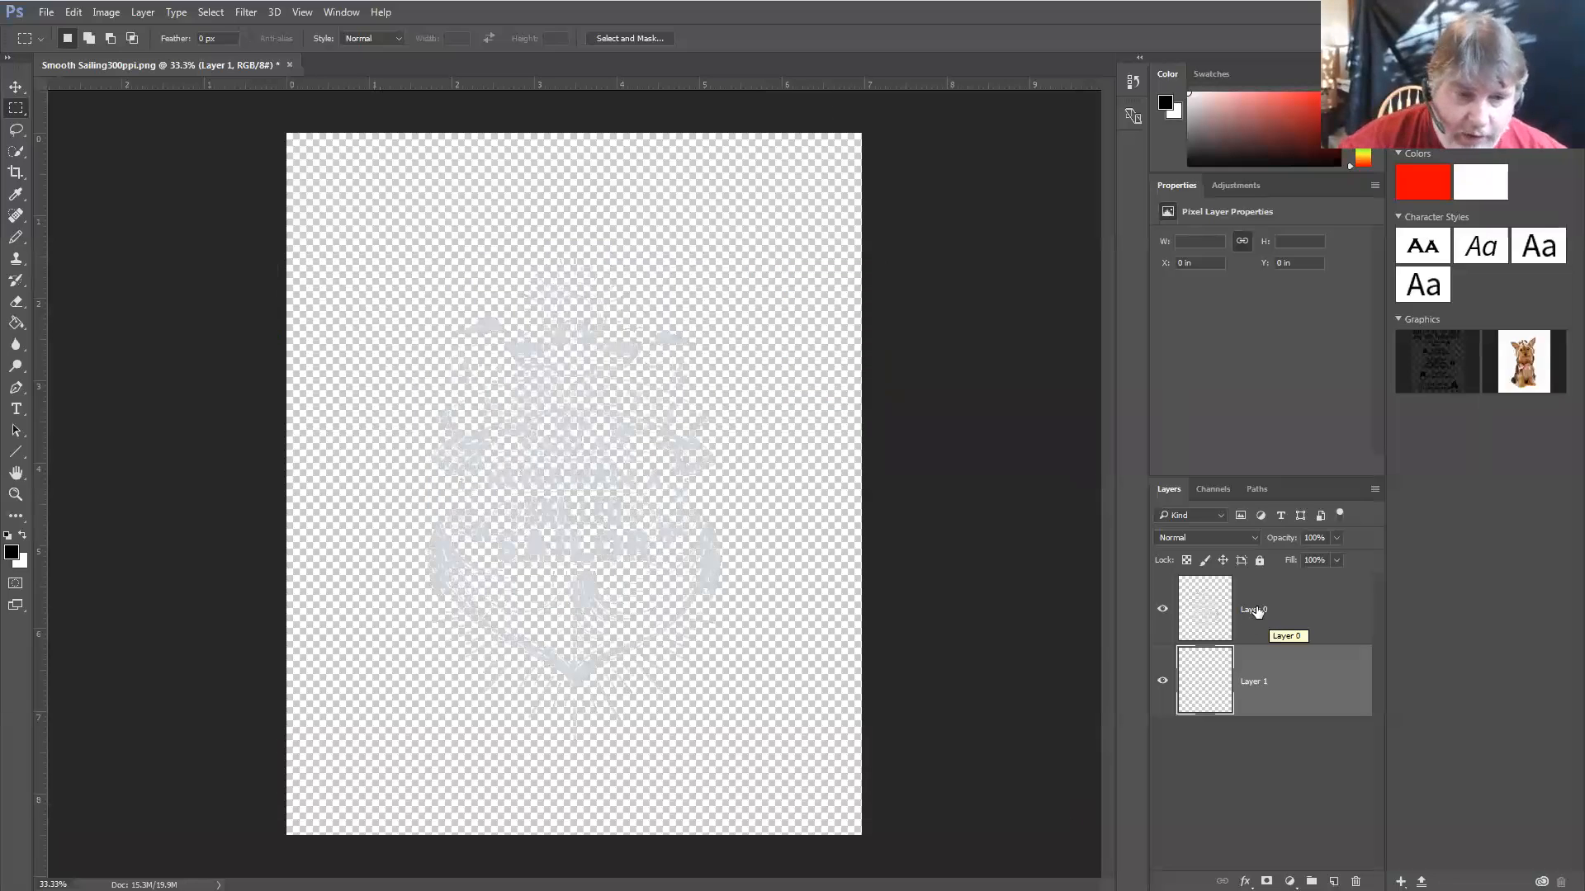
{"action": "left_click", "coordinate": [1254, 611]}
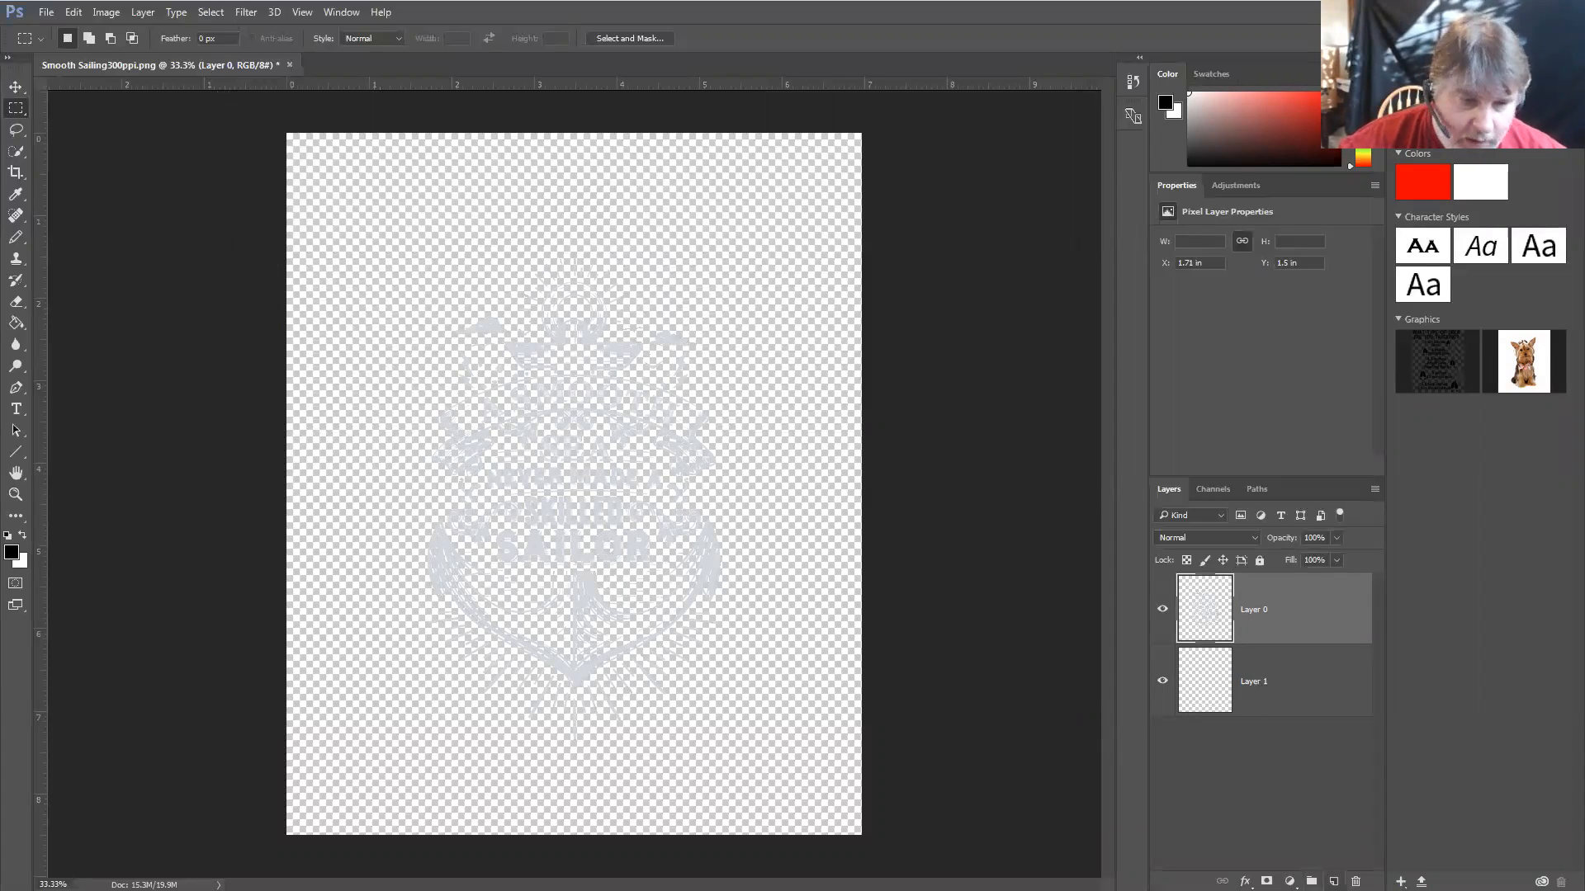
{"action": "left_click", "coordinate": [1333, 880], "text": "ctrl"}
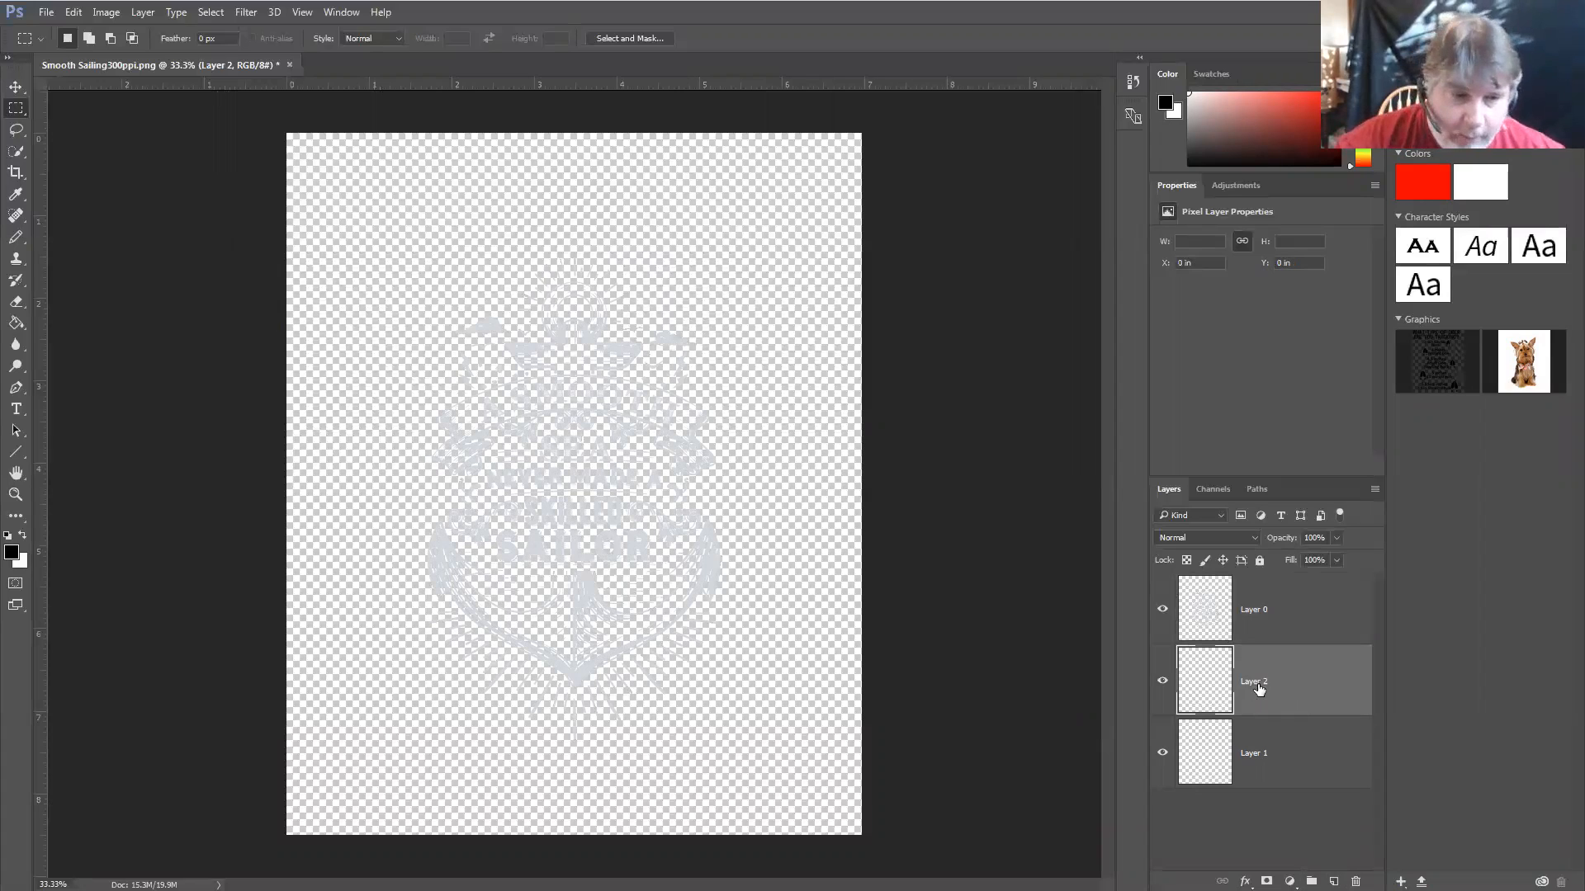
{"action": "left_click_drag", "start_coordinate": [1259, 682], "coordinate": [1281, 799]}
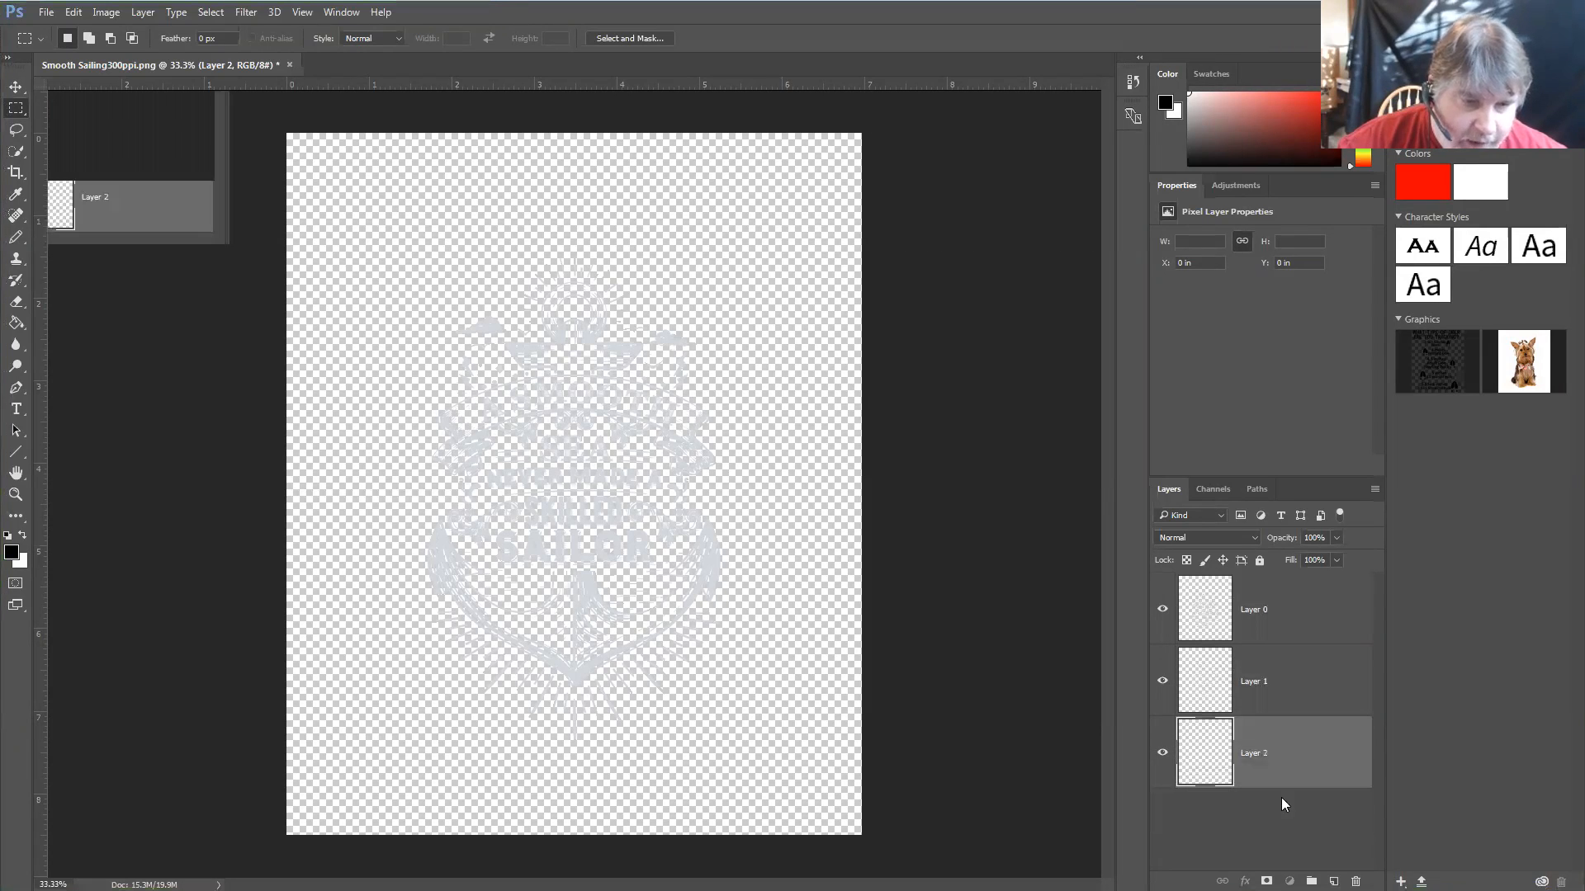
Select Layers 1 and 2 together, select the whole range from Layer 2 up to Layer 0, and clear the layer selection
{"action": "left_click", "coordinate": [1253, 695], "text": "shift"}
{"action": "left_click_drag", "start_coordinate": [1261, 712], "coordinate": [1285, 739]}
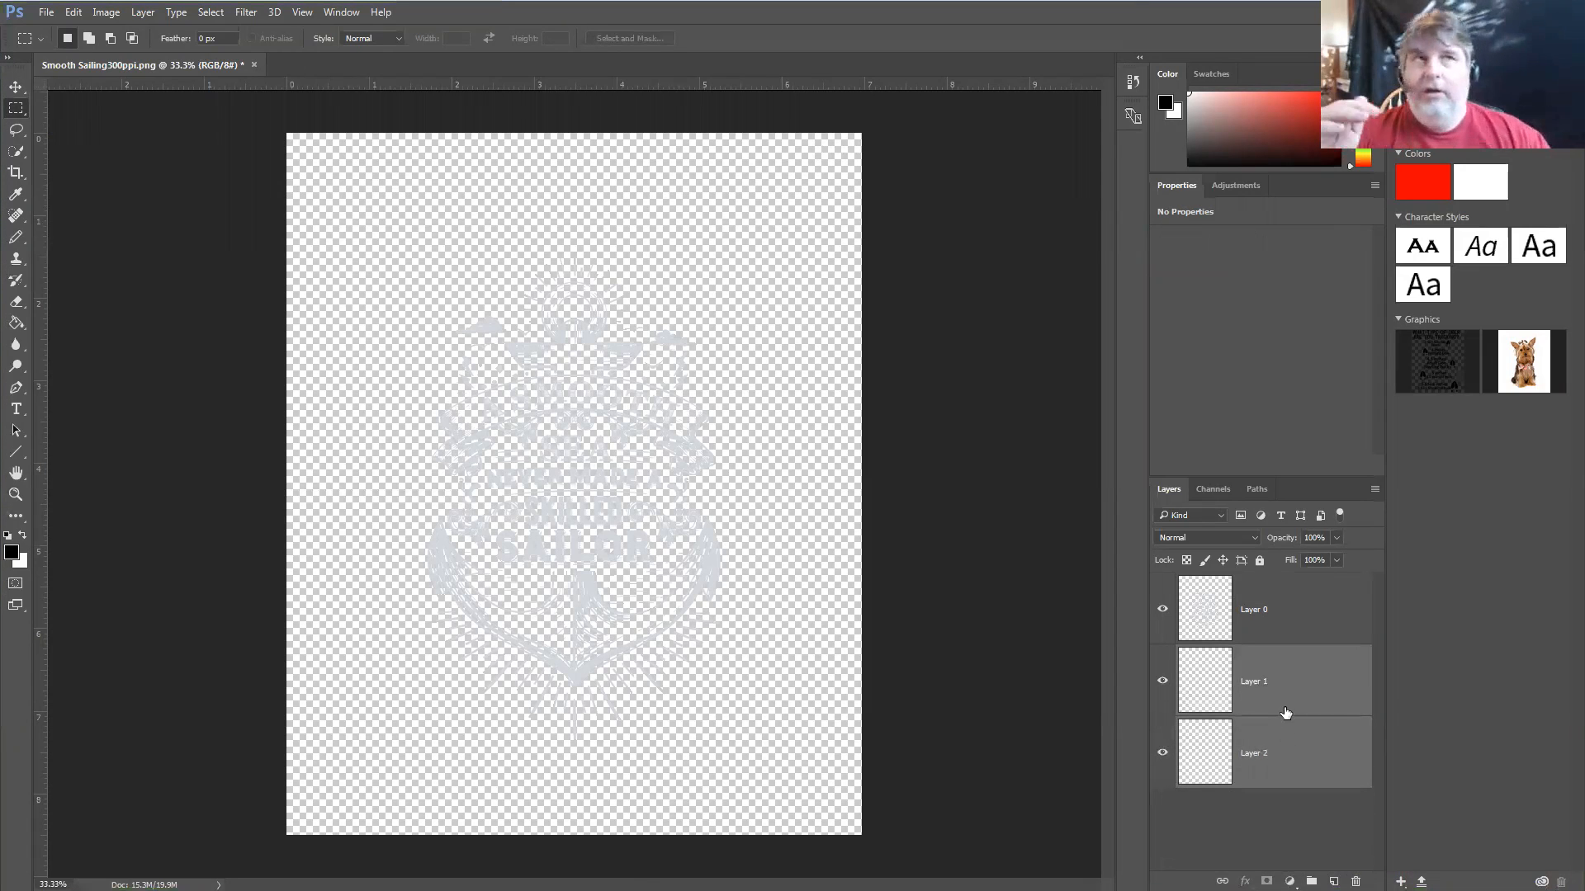
{"action": "left_click", "coordinate": [1292, 747]}
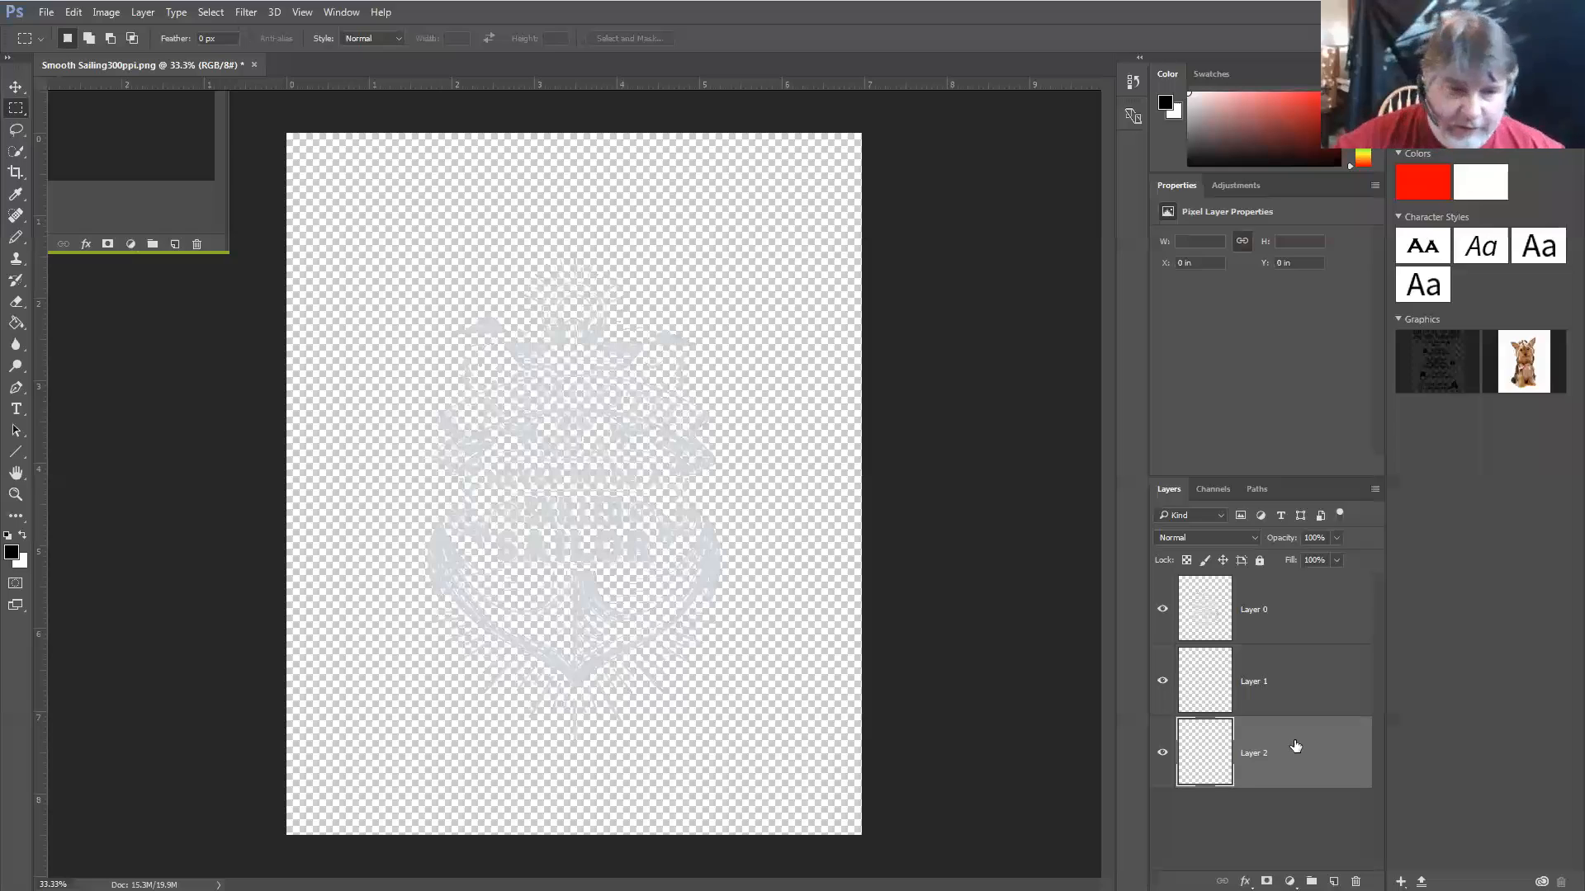
{"action": "left_click", "coordinate": [1257, 824]}
{"action": "left_click_drag", "start_coordinate": [1263, 754], "coordinate": [1228, 799]}
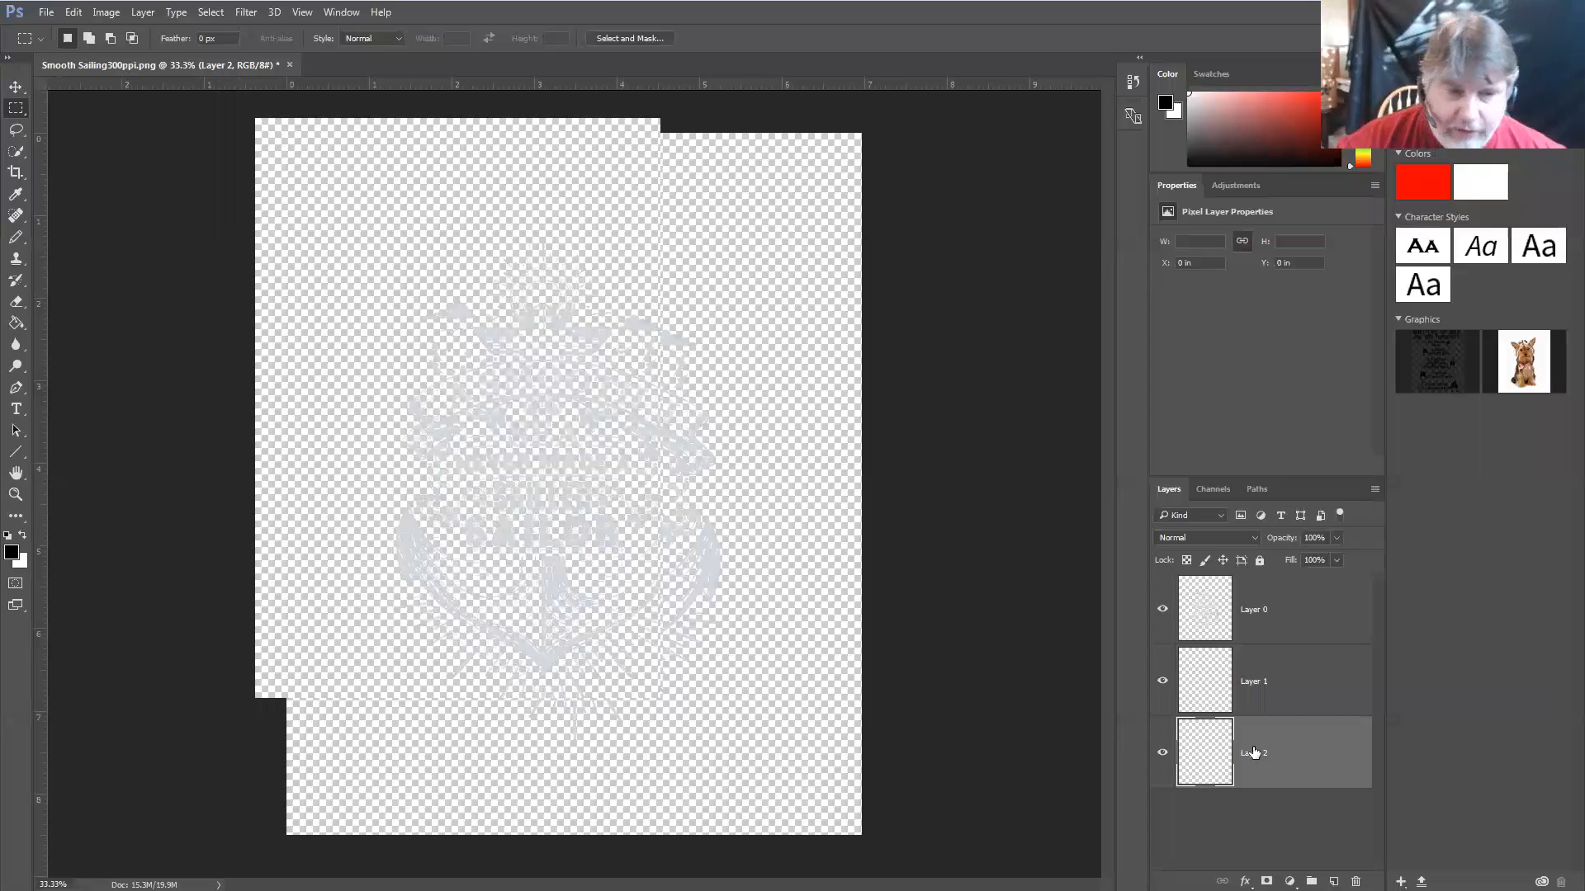
{"action": "left_click", "coordinate": [1286, 628], "text": "shift"}
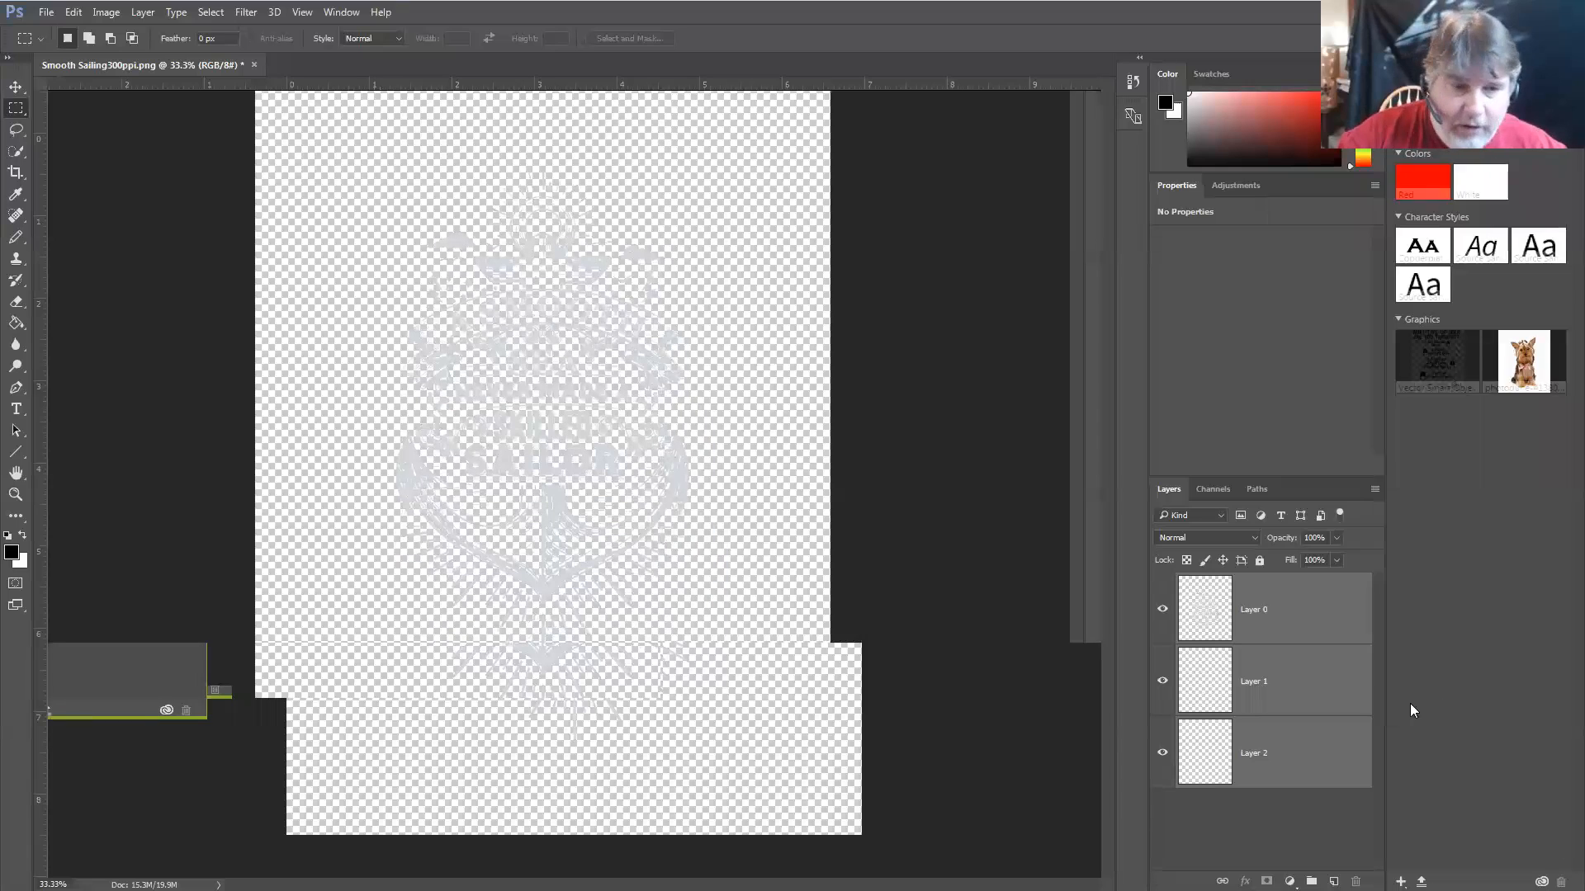
{"action": "left_click", "coordinate": [1278, 802]}
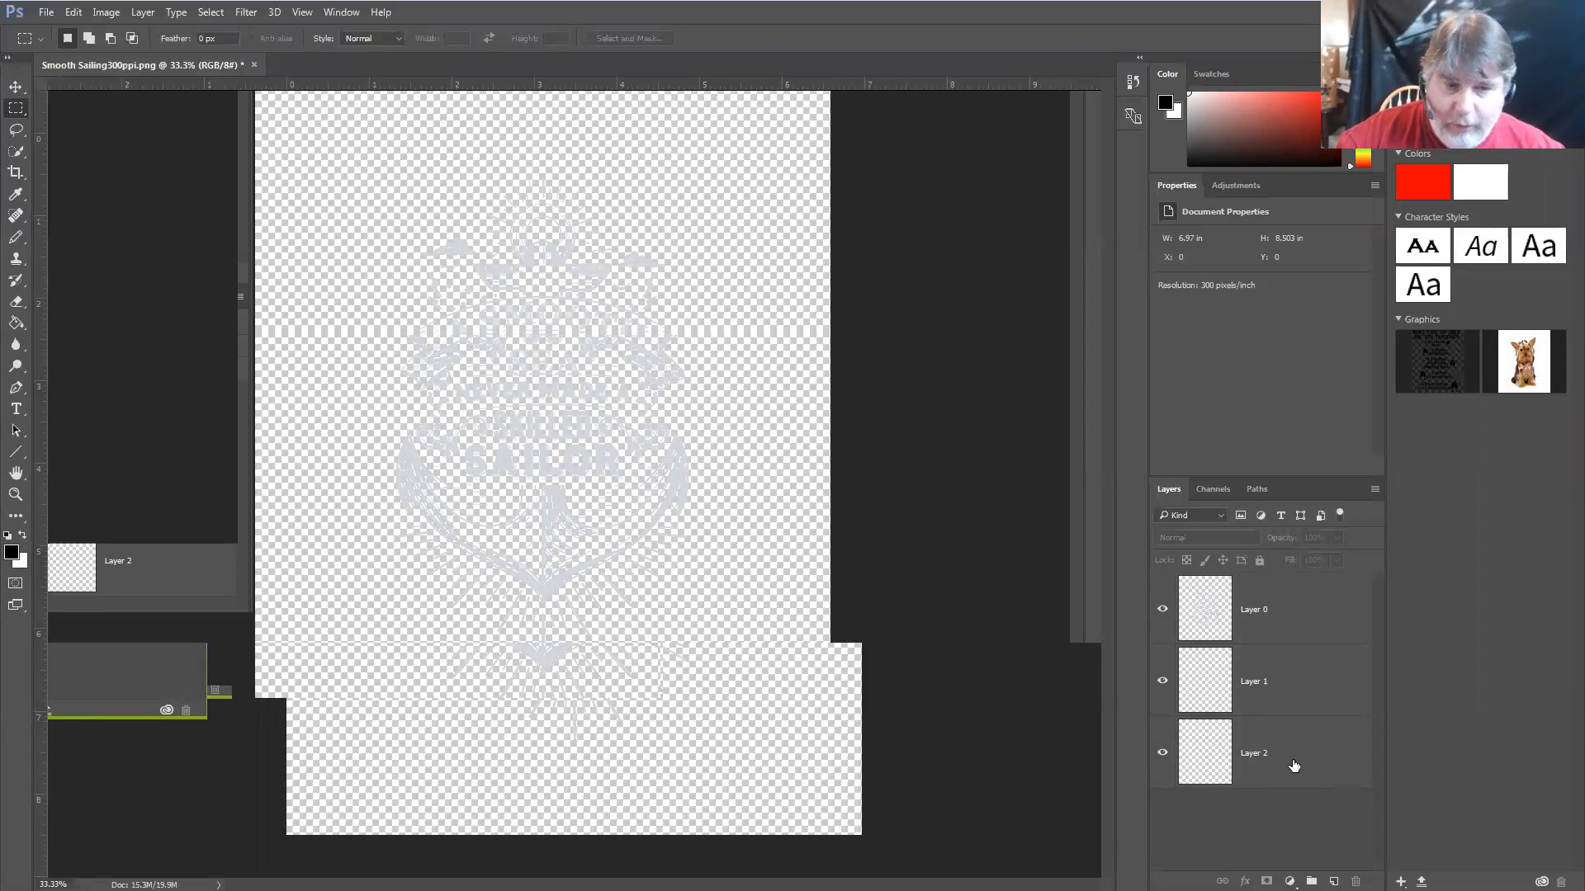
Select only the non-adjacent Layer 2 and Layer 0, leaving Layer 1 out of the selection
{"action": "left_click", "coordinate": [1293, 766]}
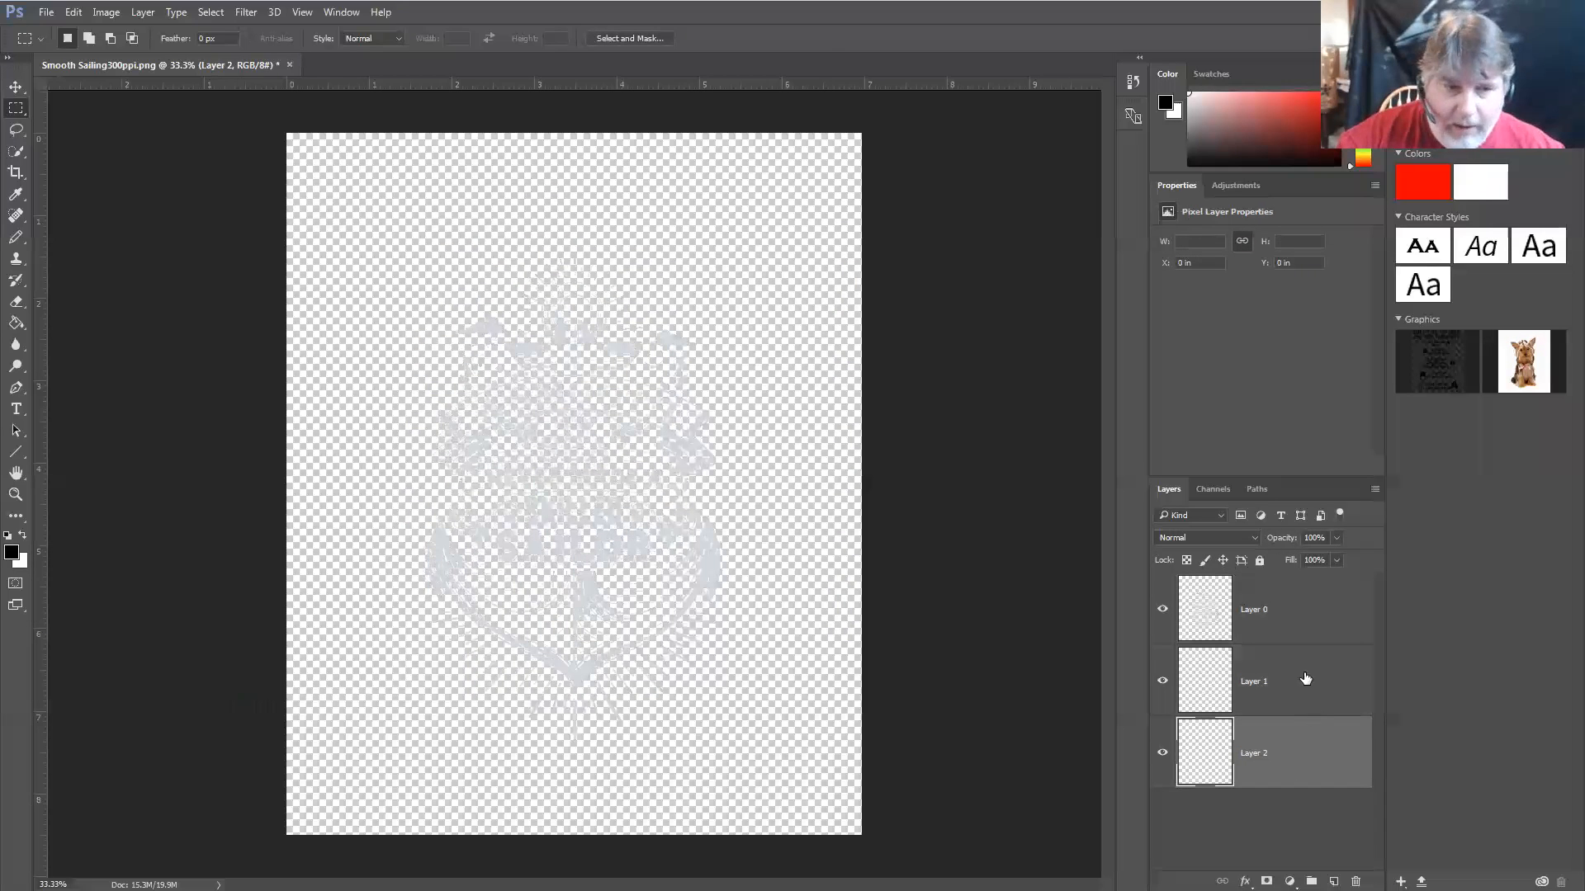
{"action": "left_click", "coordinate": [1296, 616], "text": "ctrl"}
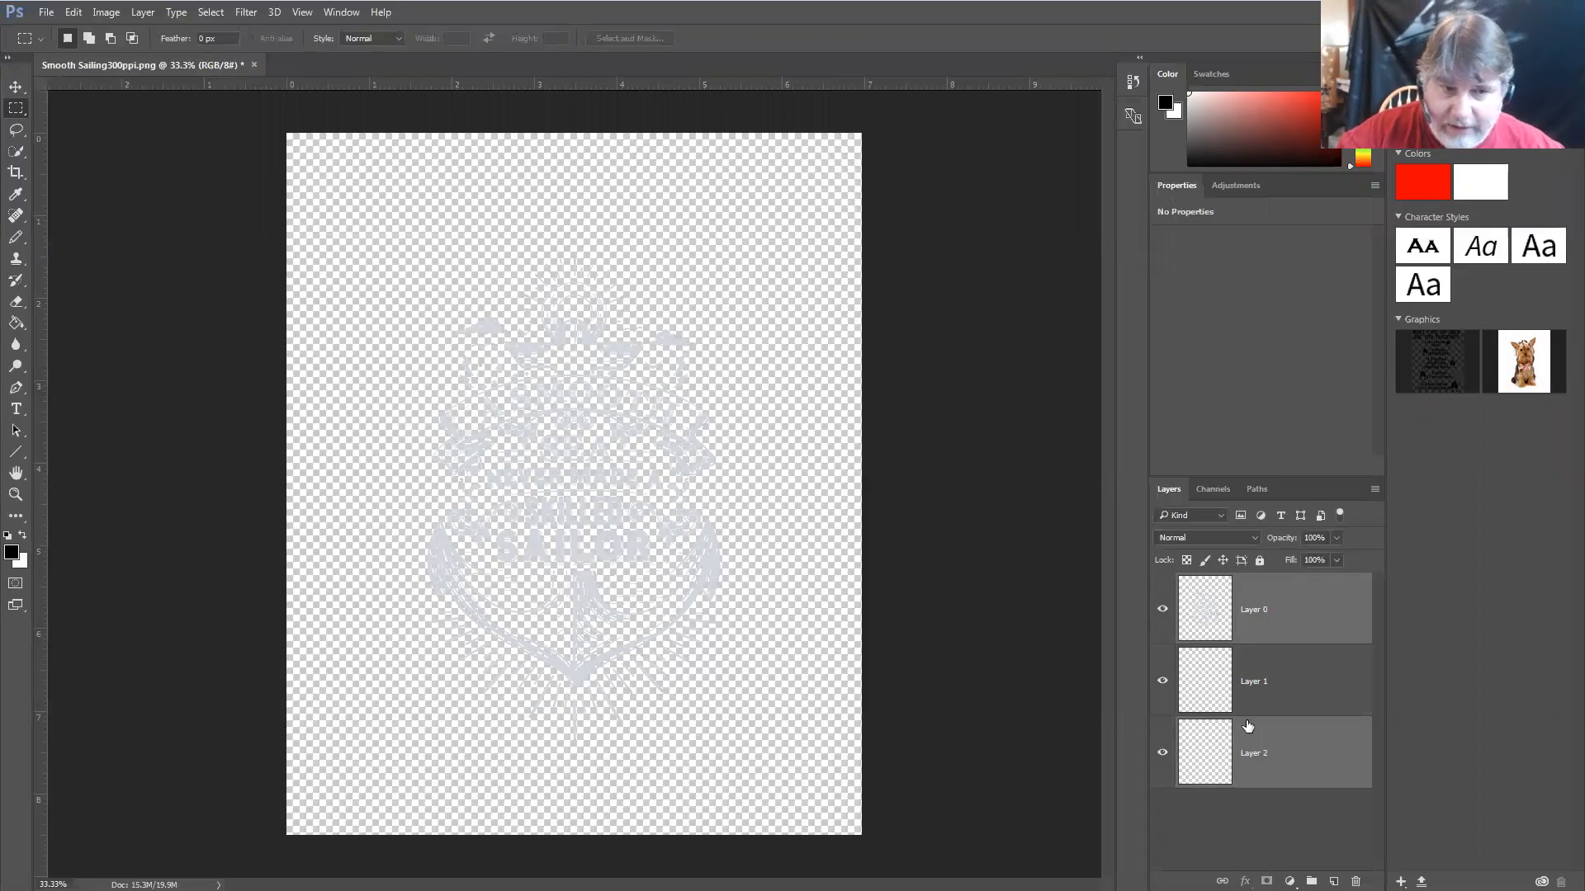
{"action": "left_click", "coordinate": [1294, 640]}
Delete Layer 1 and Layer 2 together and deselect the remaining layer
{"action": "left_click", "coordinate": [1295, 688]}
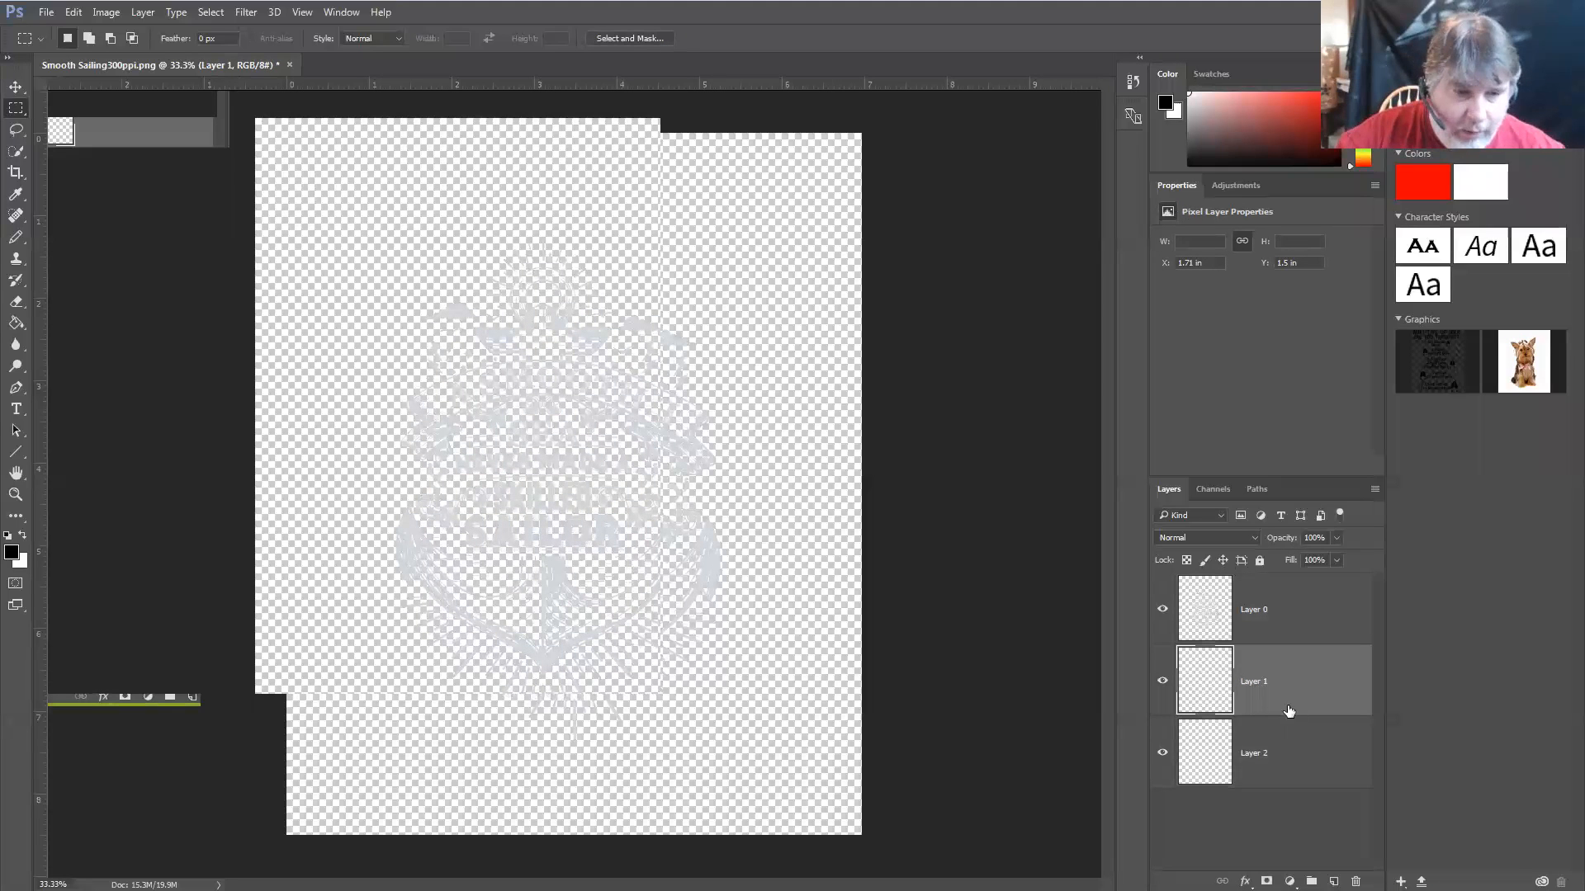
{"action": "left_click", "coordinate": [1298, 761], "text": "shift"}
{"action": "left_click_drag", "start_coordinate": [1305, 771], "coordinate": [1355, 880]}
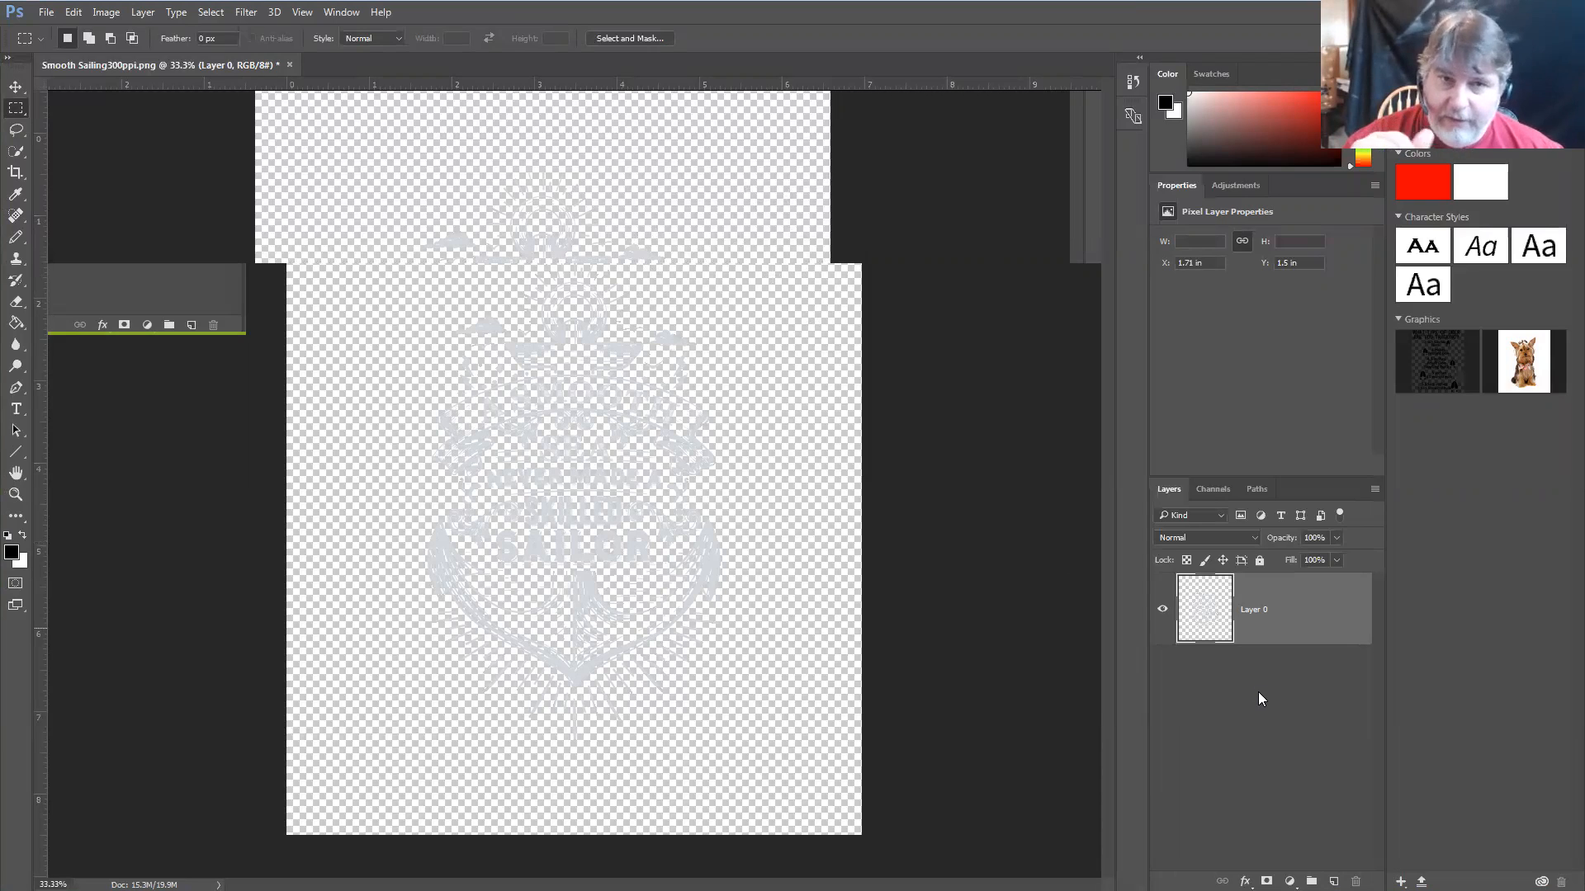
{"action": "left_click", "coordinate": [1233, 715]}
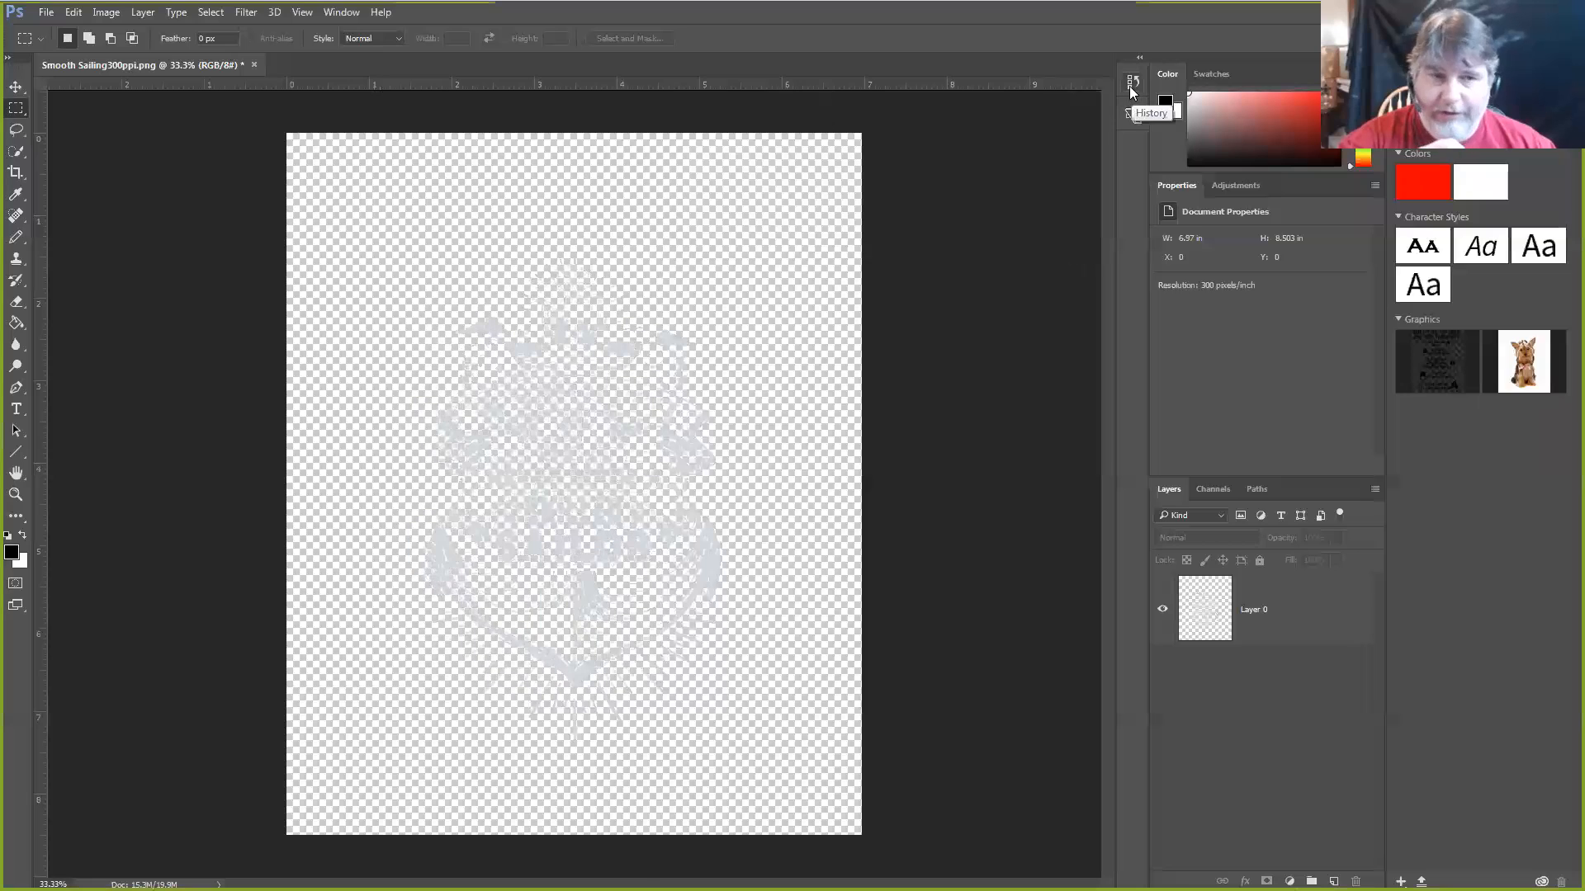
Show an enlarged History list and step back state by state from the last Delete Layer to the last New Layer
{"action": "left_click", "coordinate": [1131, 84]}
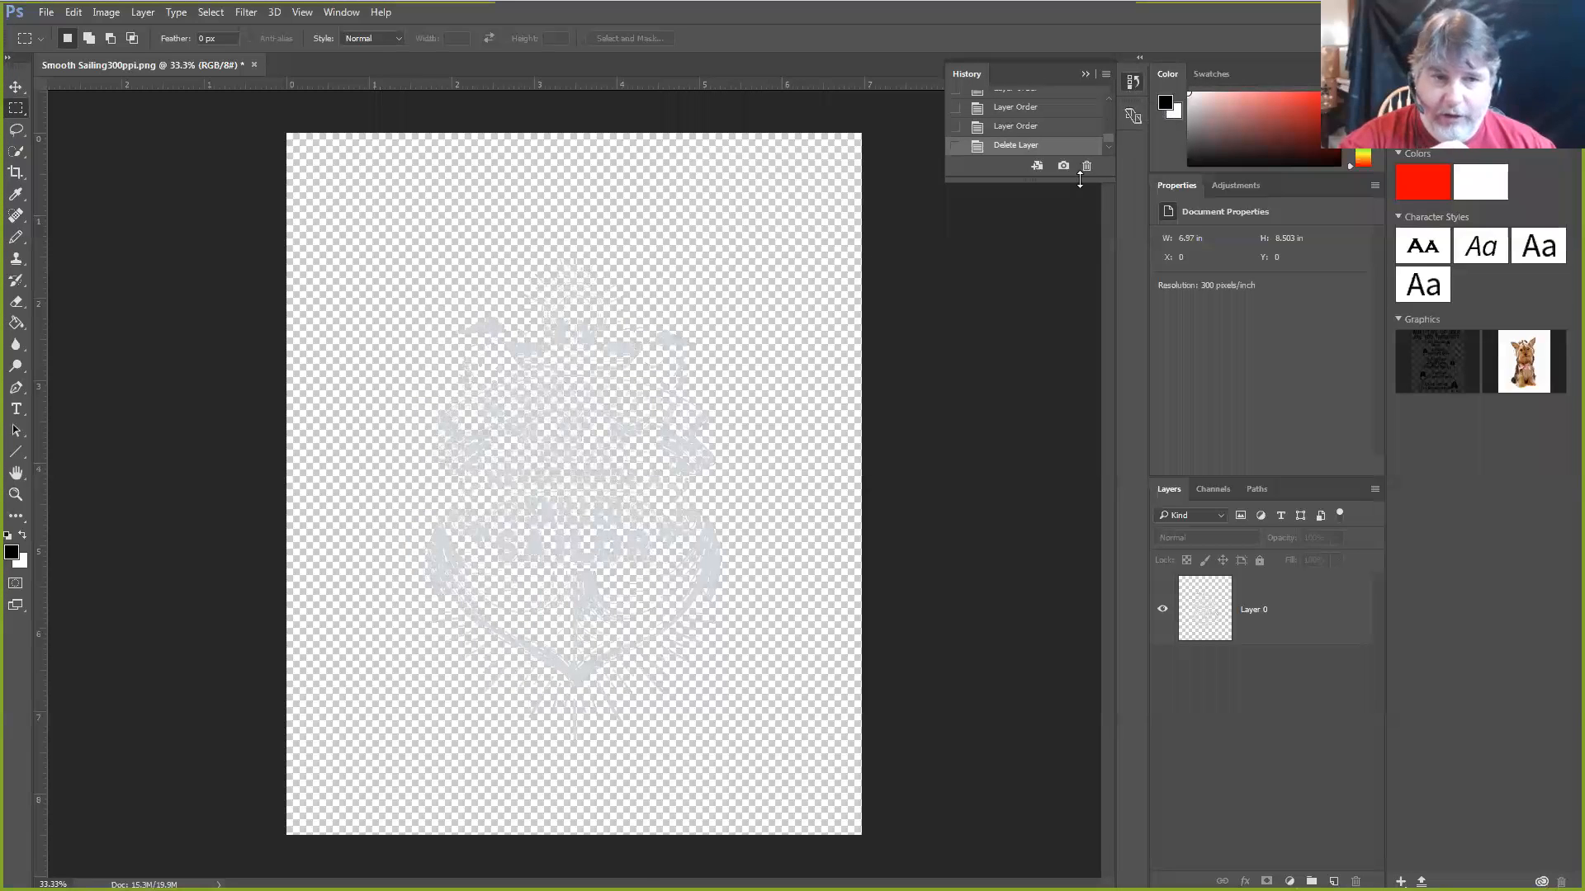
{"action": "left_click_drag", "start_coordinate": [1057, 182], "coordinate": [1060, 437]}
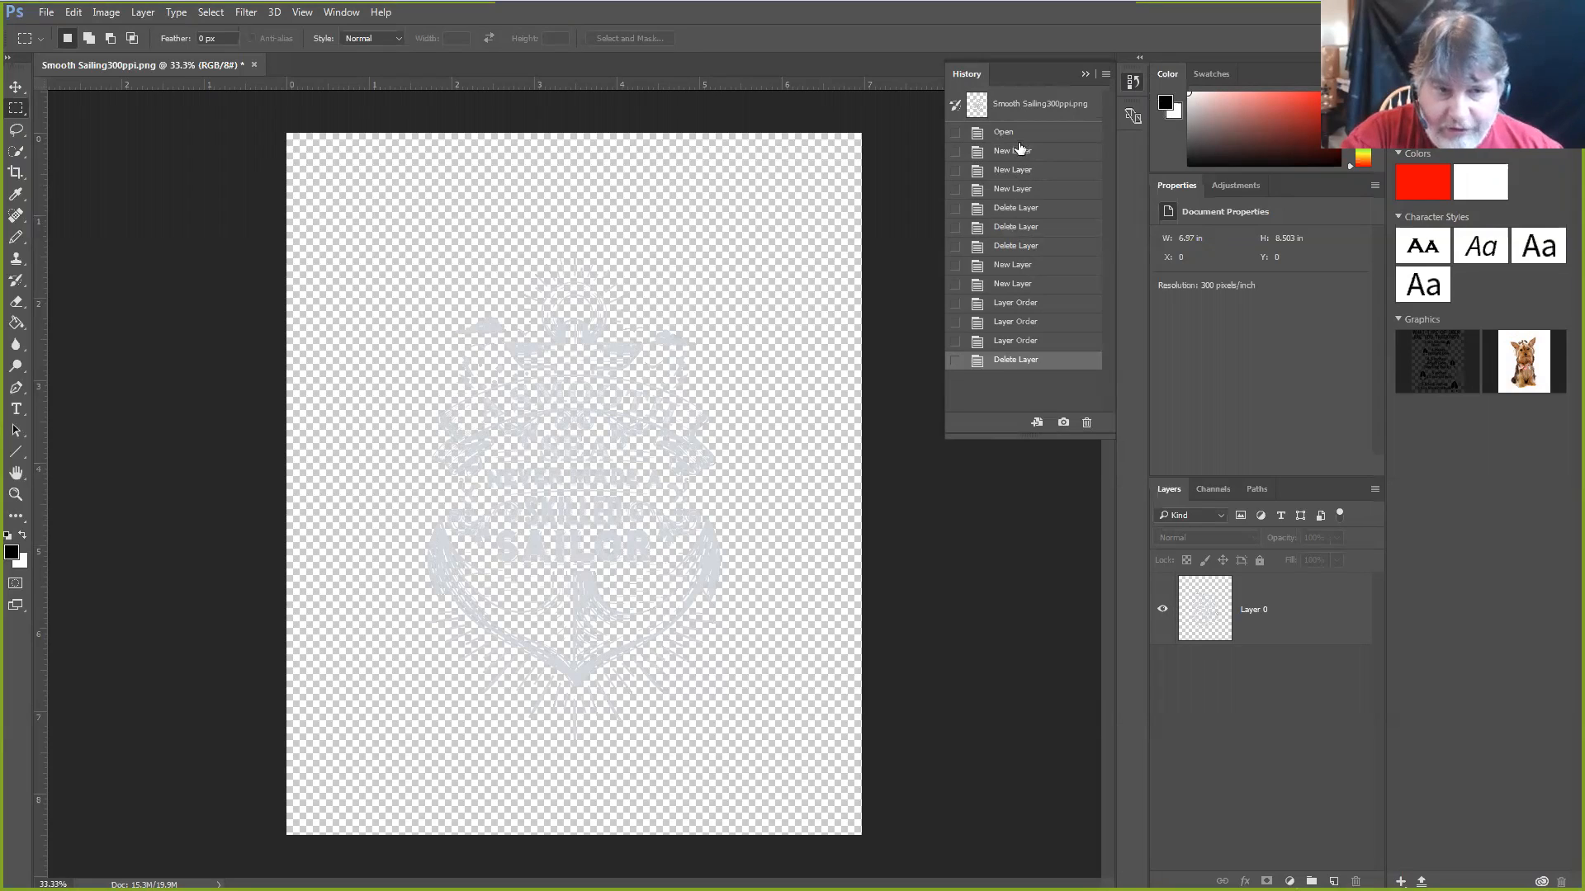
{"action": "left_click", "coordinate": [1019, 341]}
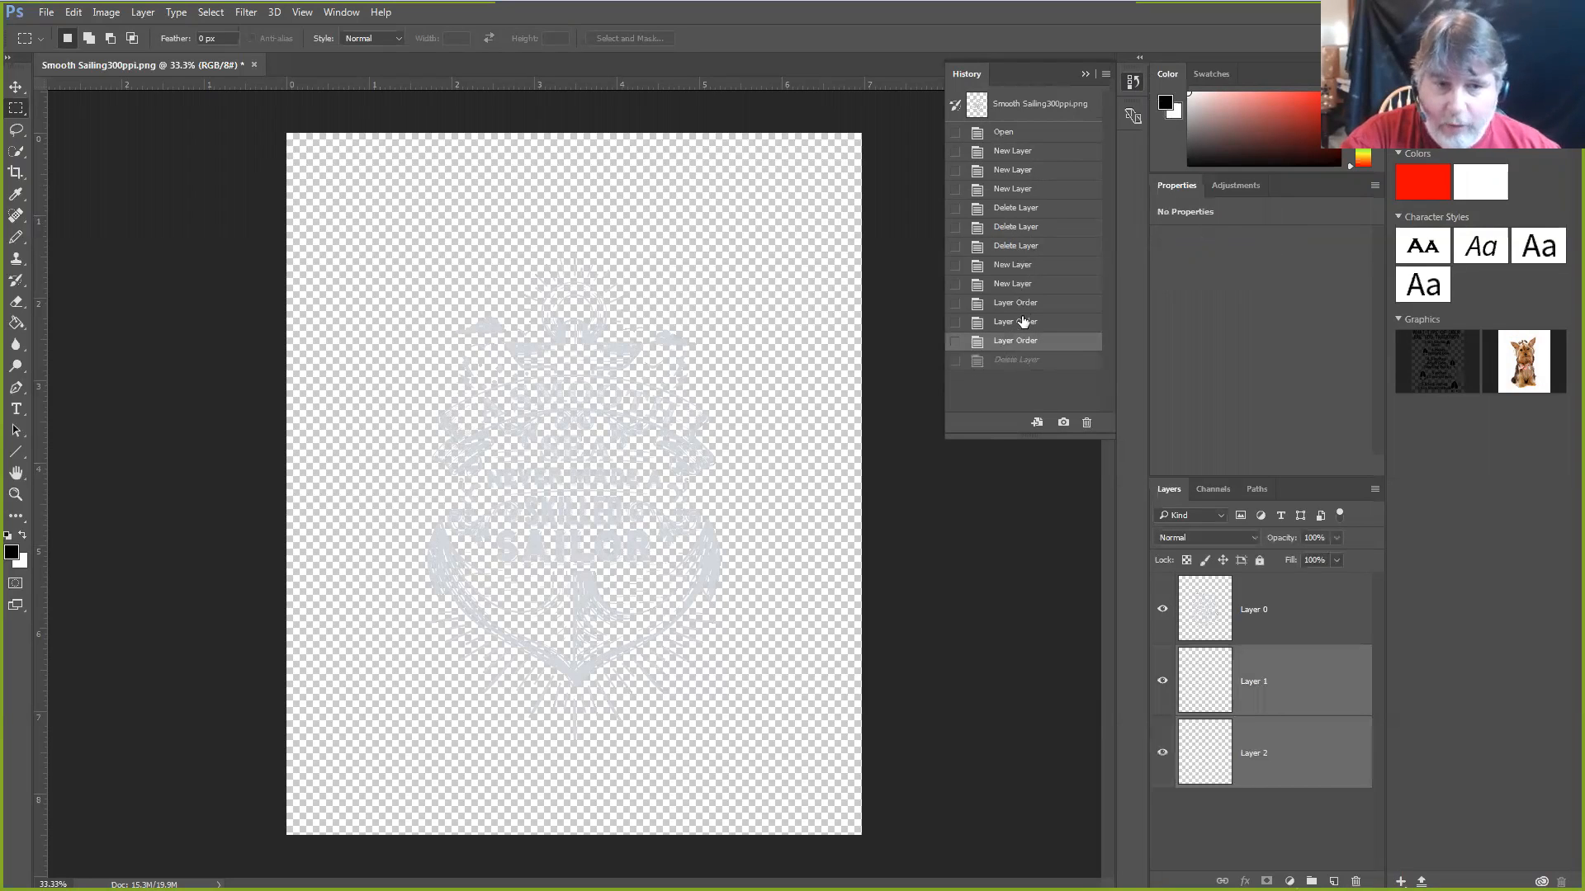
{"action": "left_click", "coordinate": [1022, 321]}
{"action": "left_click", "coordinate": [1023, 302]}
{"action": "left_click", "coordinate": [1023, 283]}
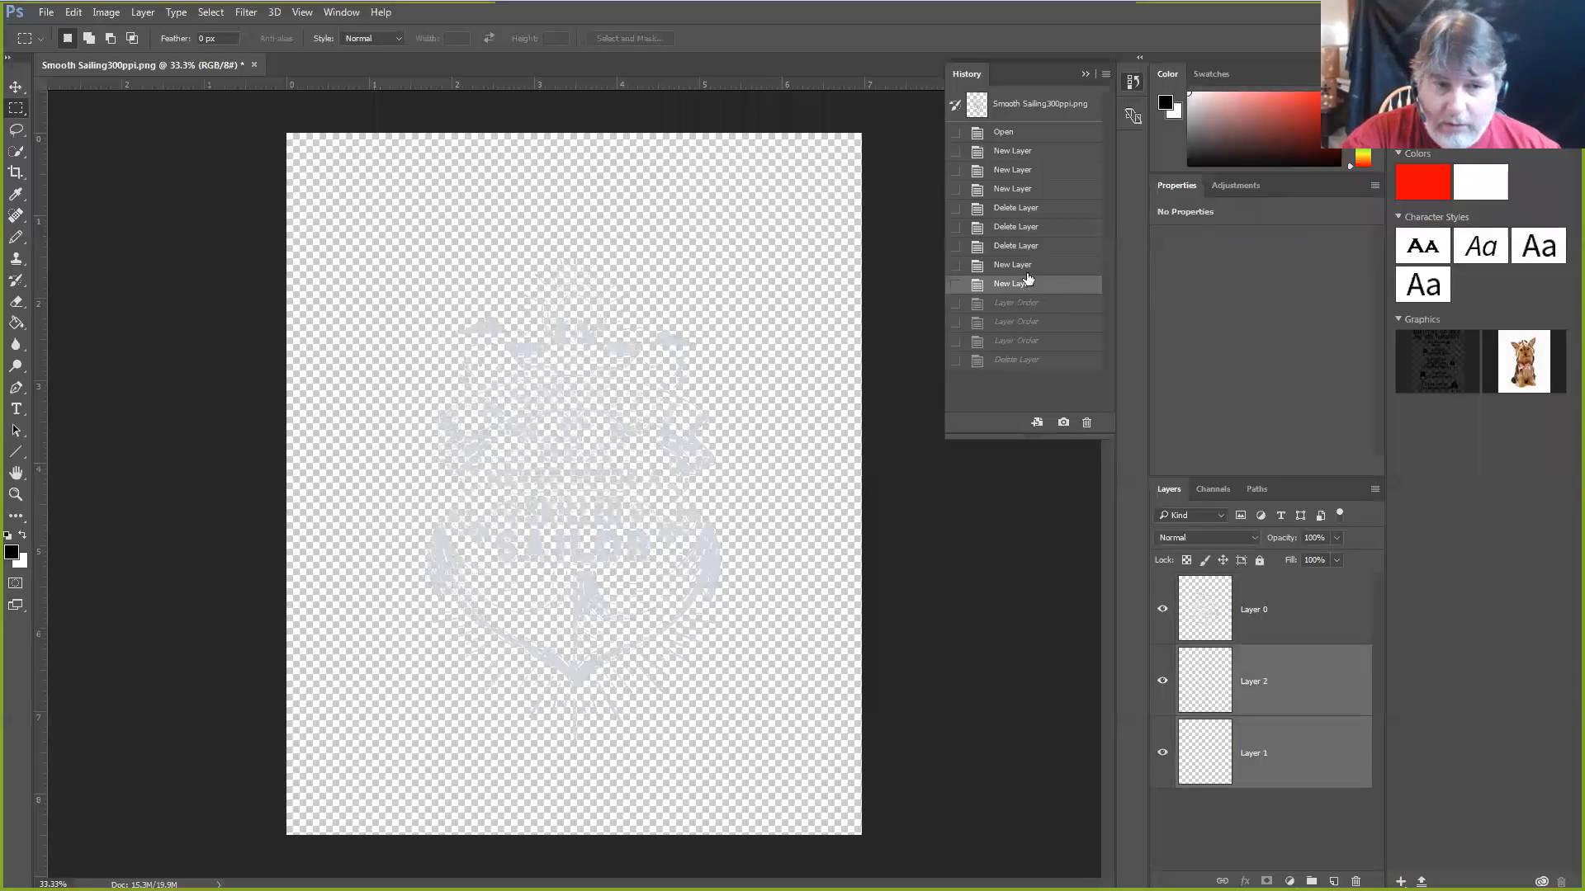
Revert to the Open history state, jump forward to a New Layer state, restore the final Delete Layer state, and hide the History
{"action": "left_click", "coordinate": [1020, 133]}
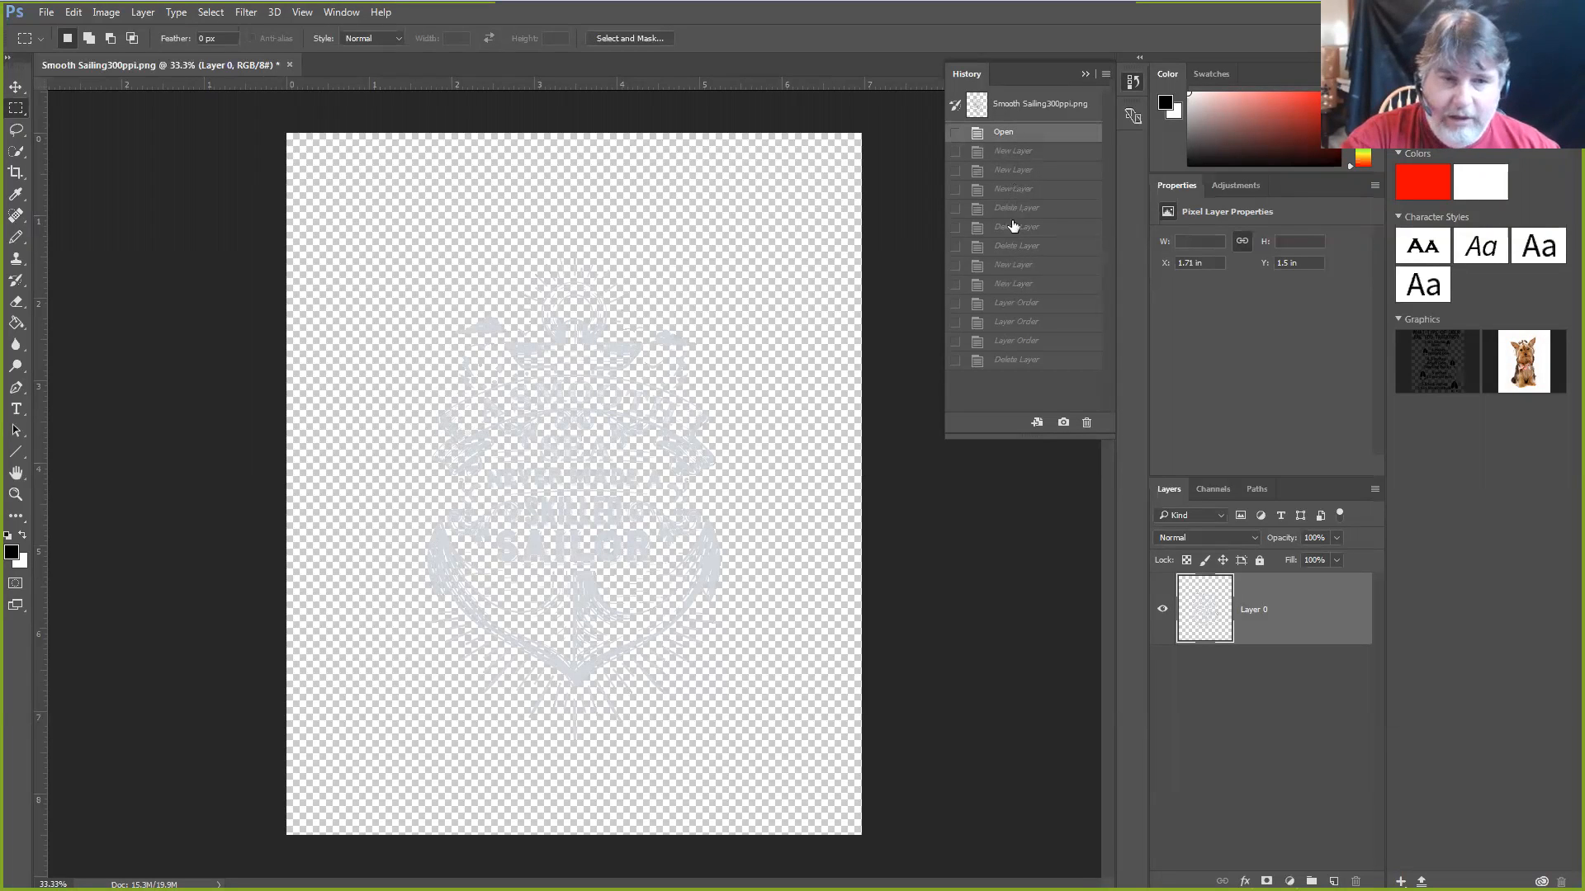
{"action": "left_click", "coordinate": [1012, 265]}
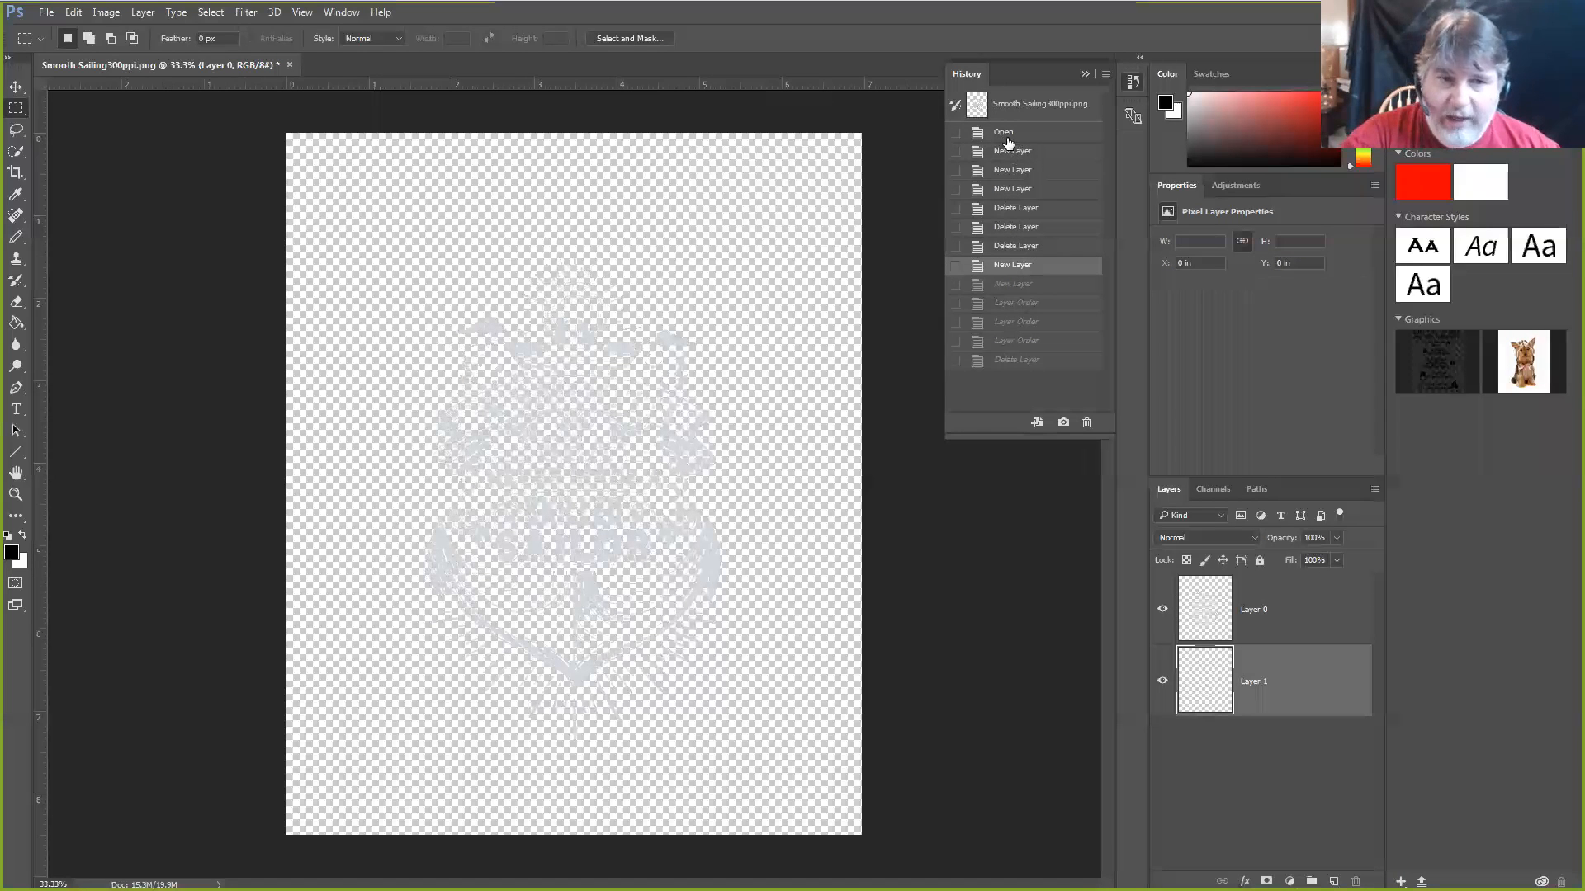
{"action": "left_click", "coordinate": [1009, 360]}
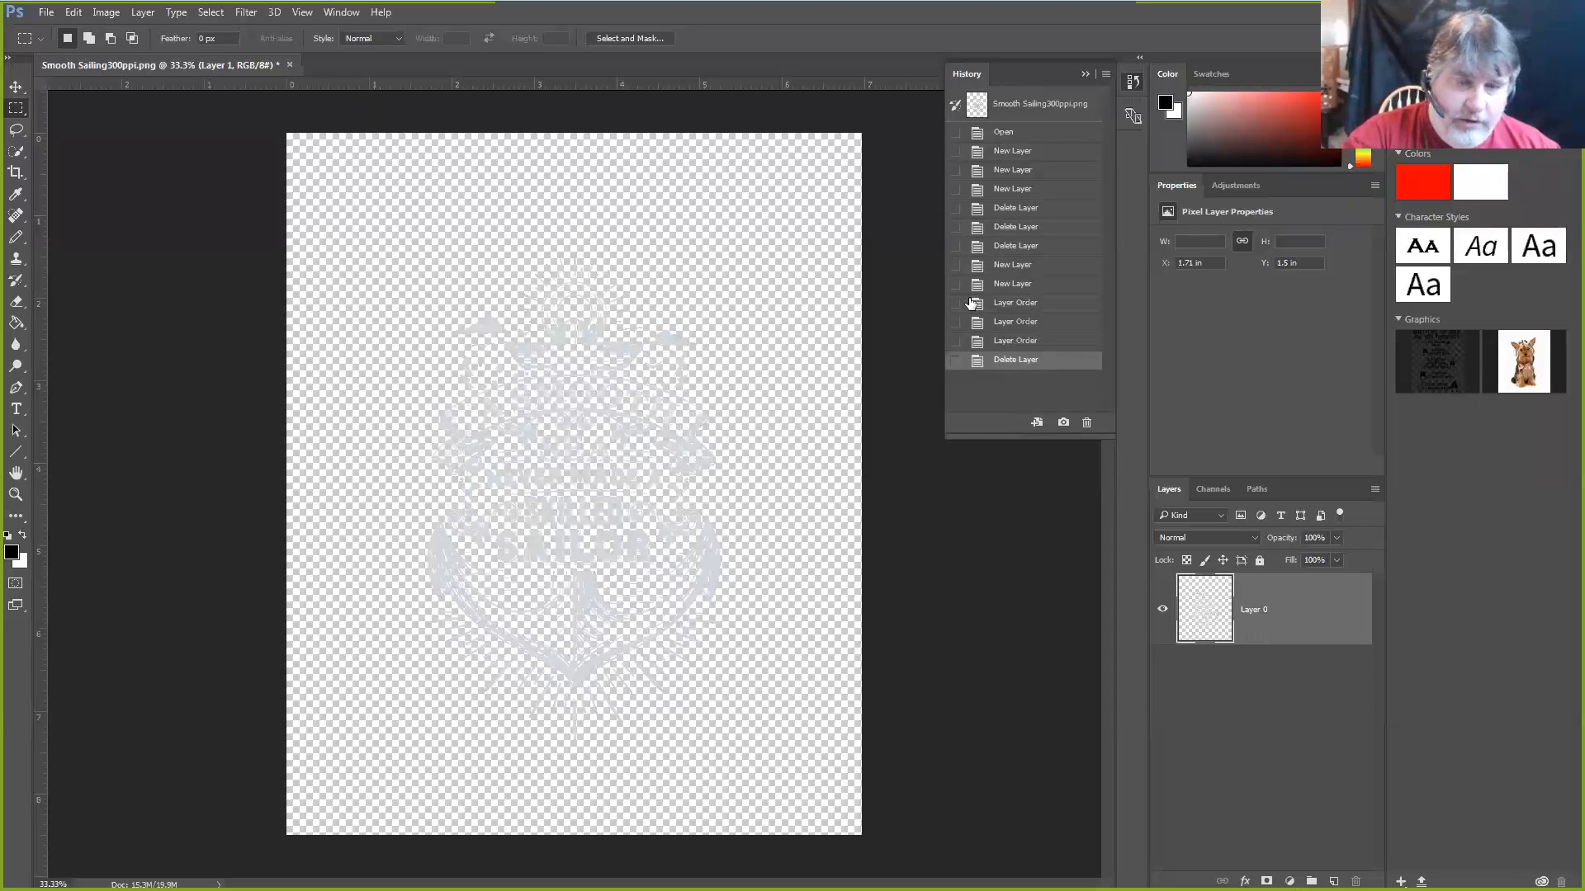
{"action": "left_click", "coordinate": [1133, 83]}
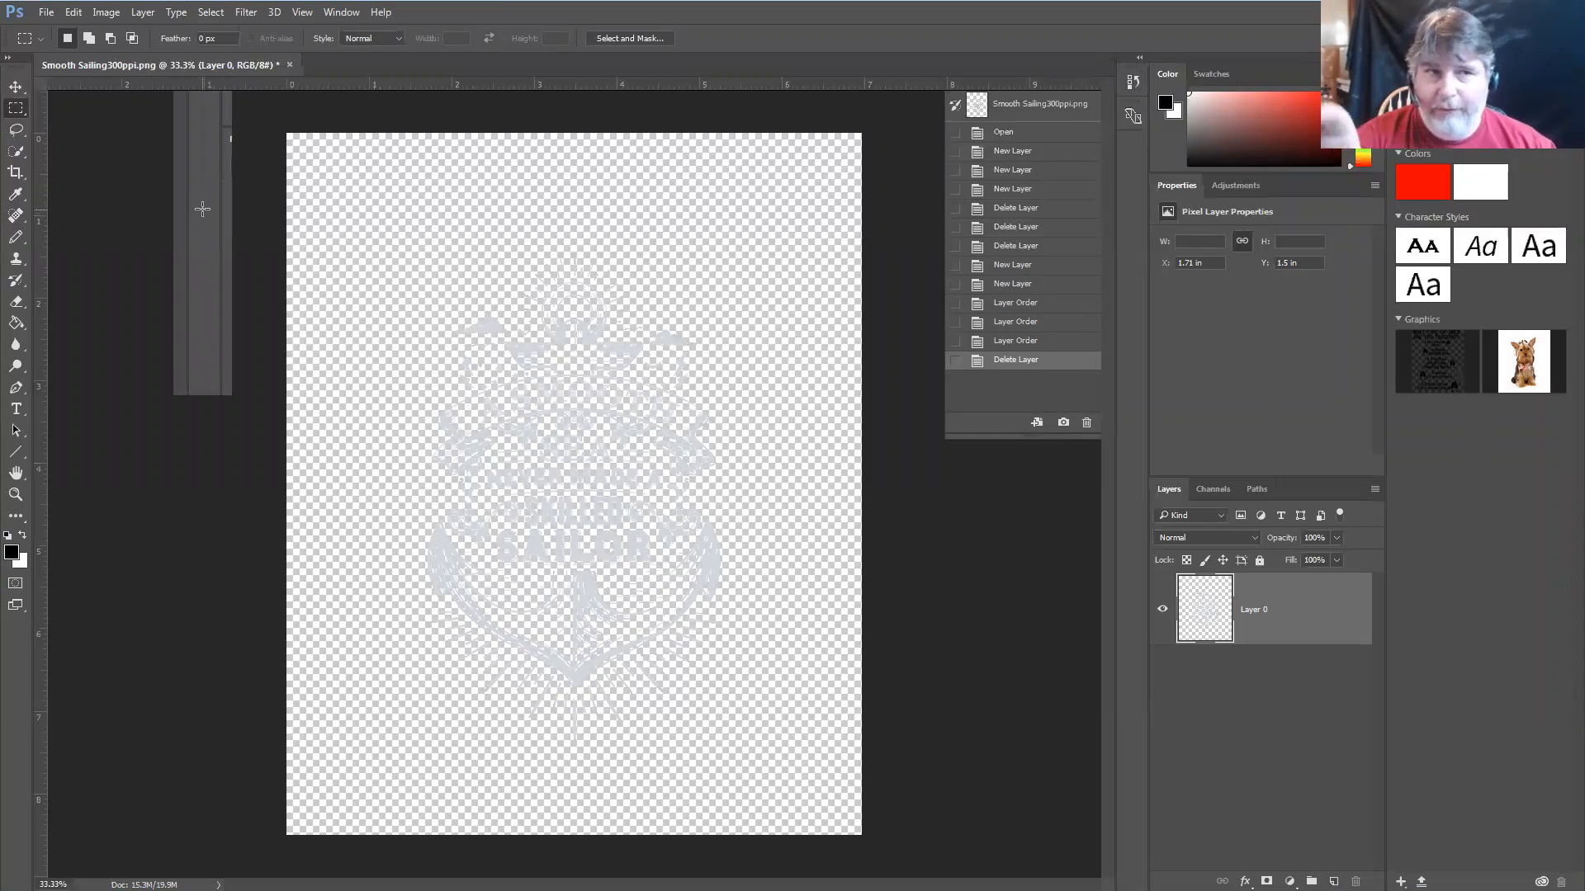
Revert the Smooth Sailing file to its last saved state, check the History for the Revert entry, and hide the History
{"action": "left_click", "coordinate": [47, 12]}
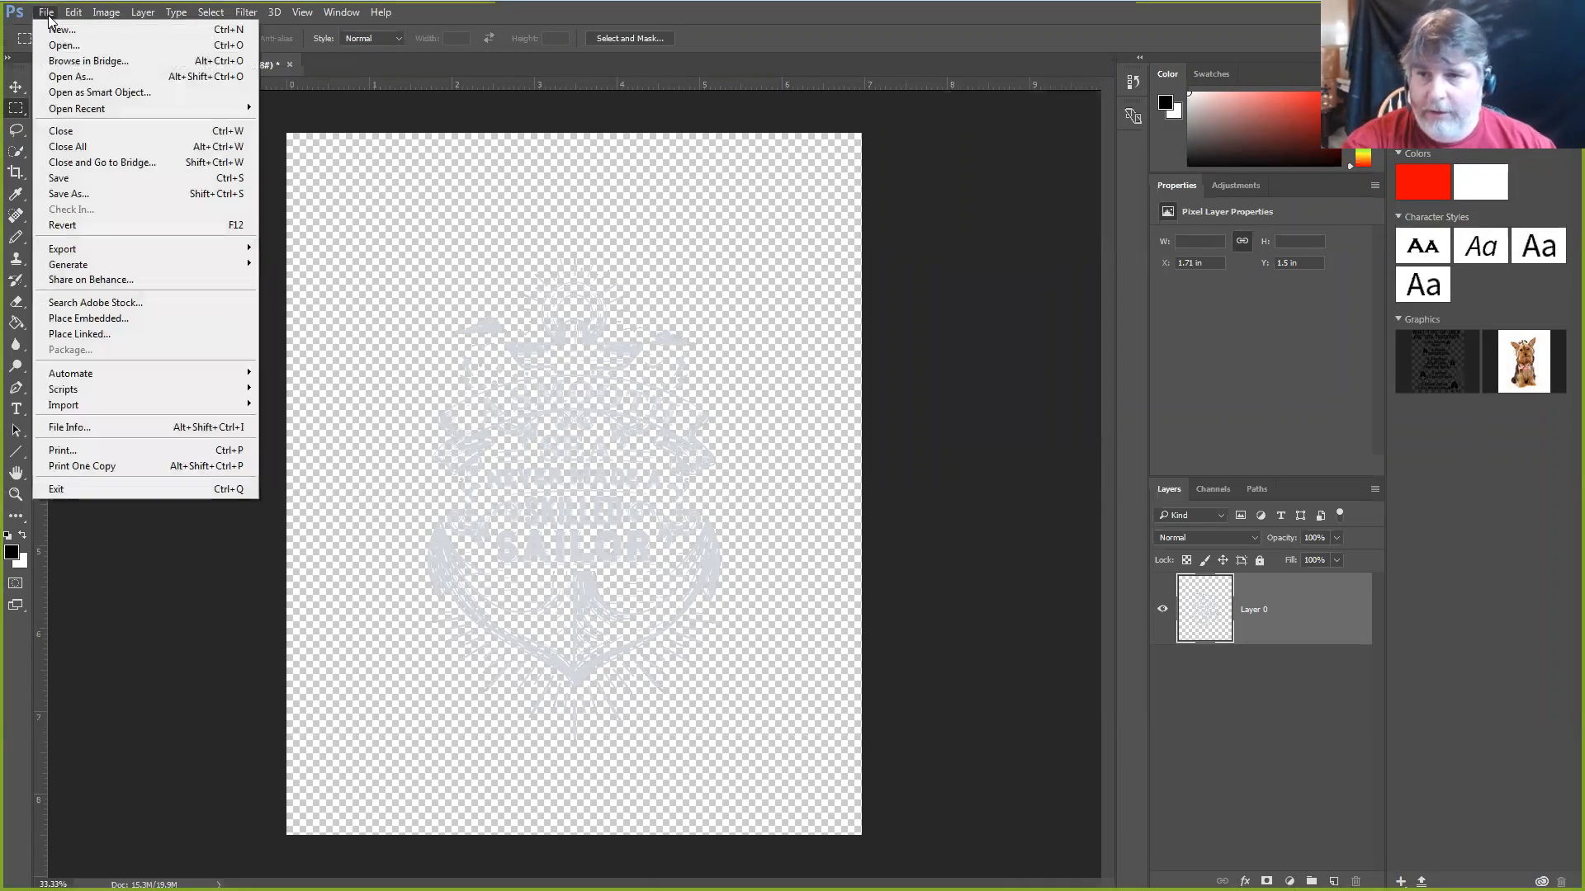
{"action": "left_click", "coordinate": [58, 227]}
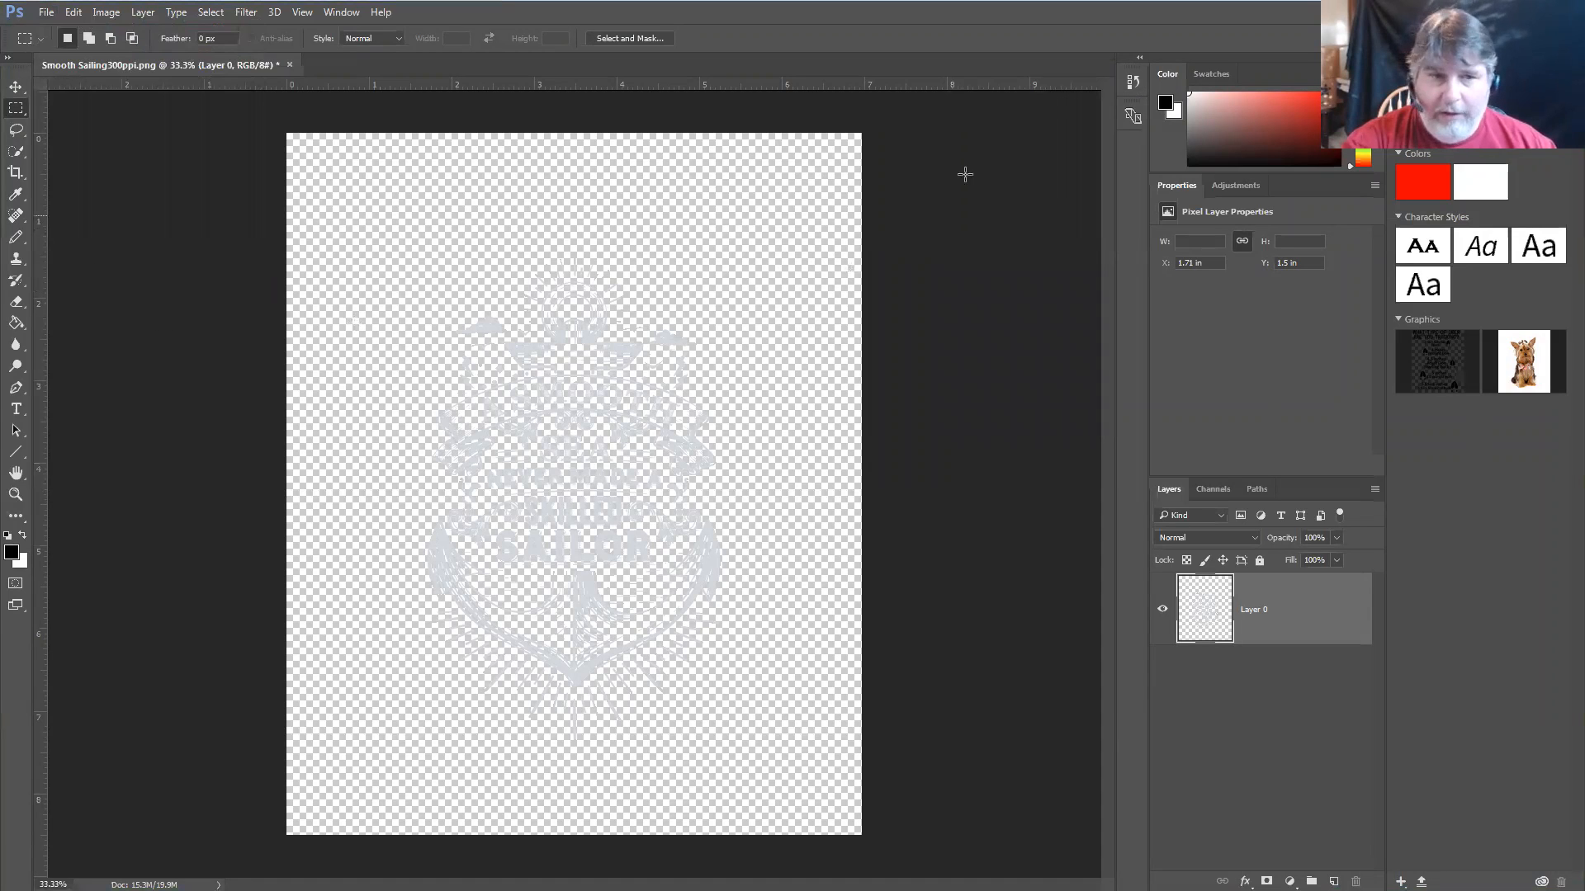
{"action": "left_click", "coordinate": [1131, 84]}
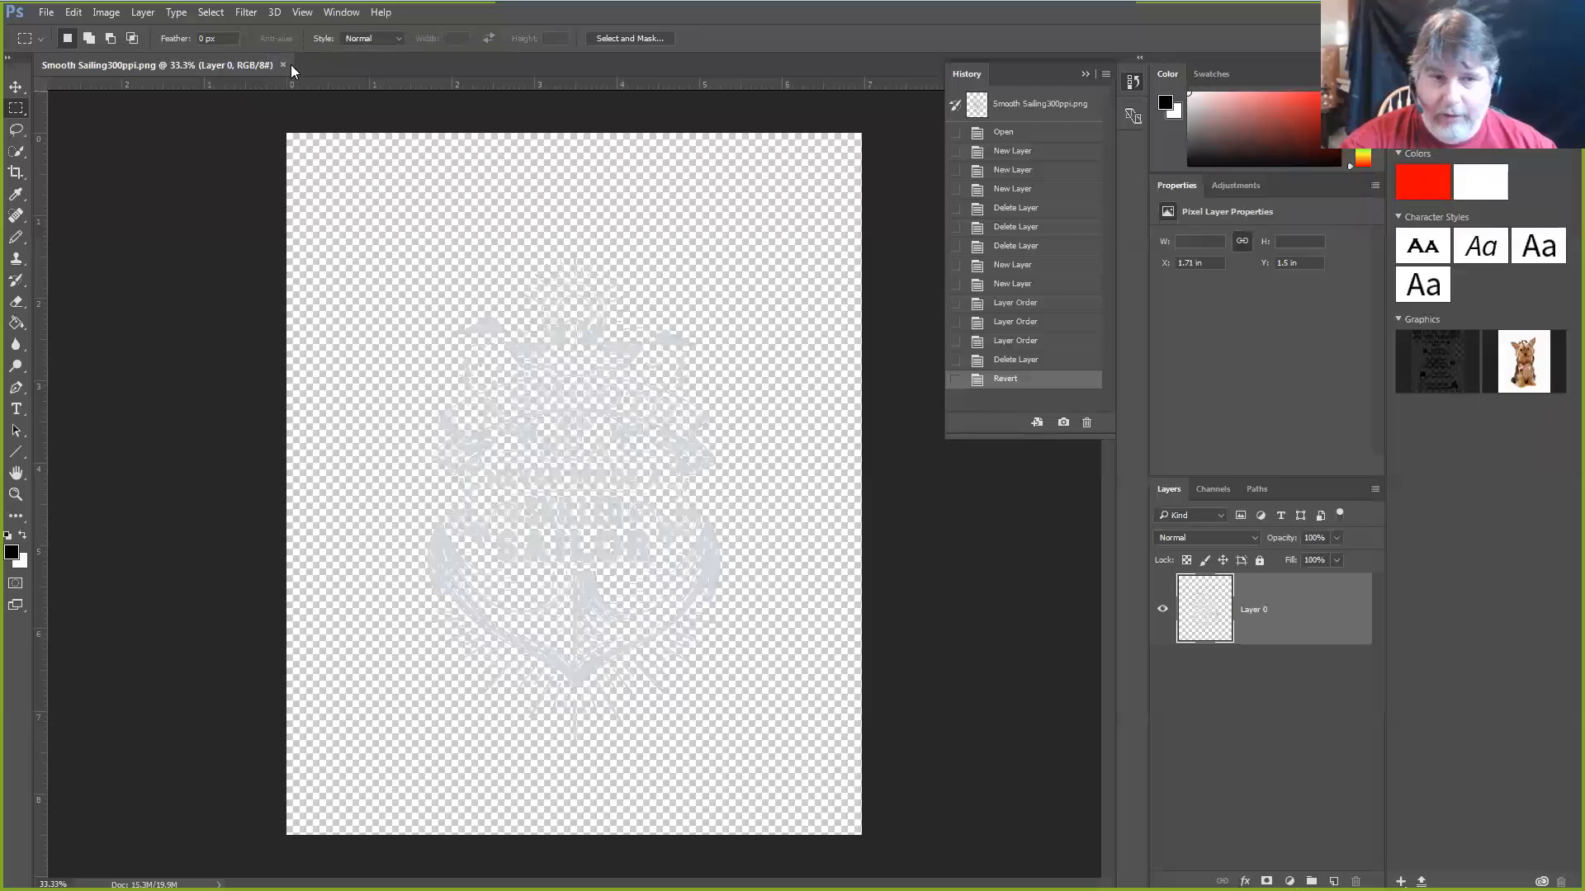
{"action": "left_click", "coordinate": [1084, 74]}
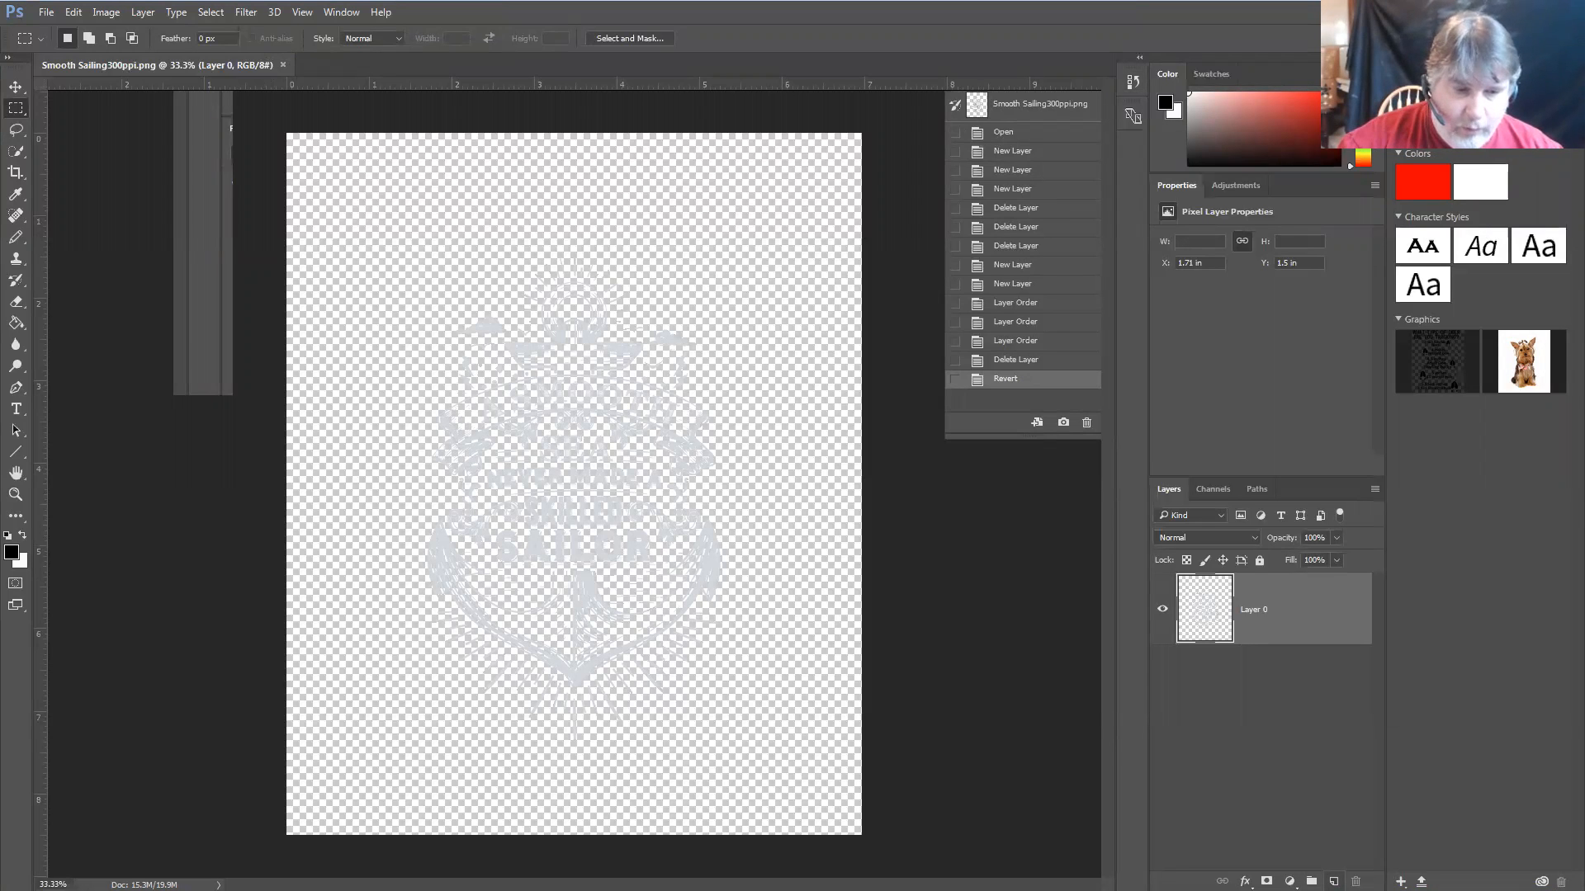
Start a new layer with the naming options shown and name it Background
{"action": "left_click", "coordinate": [1333, 881], "text": "alt"}
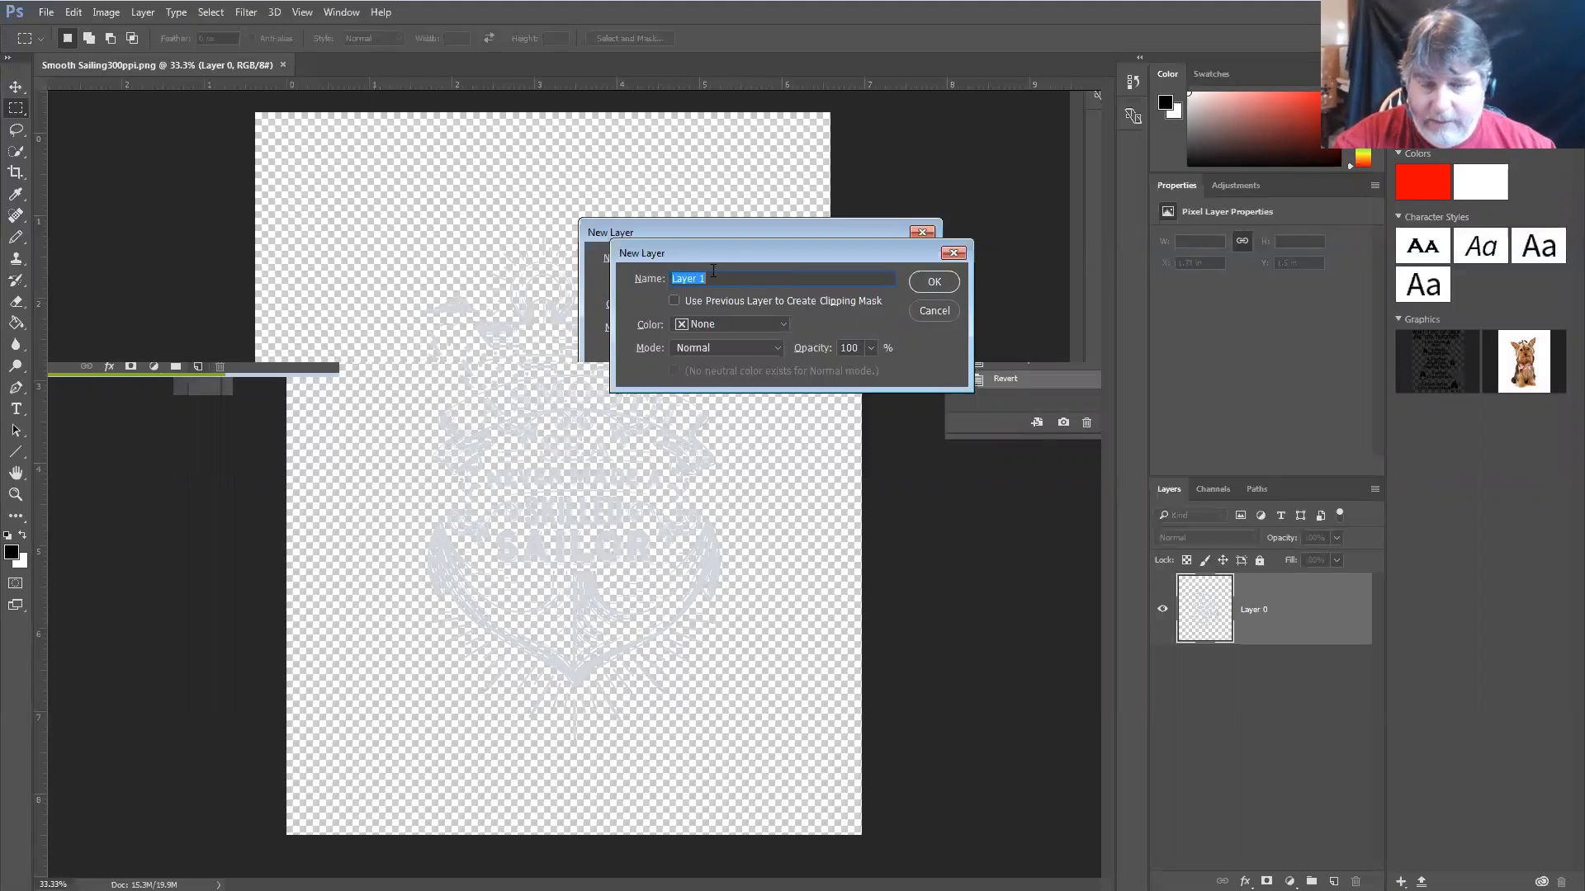
{"action": "left_click_drag", "start_coordinate": [723, 256], "coordinate": [764, 257]}
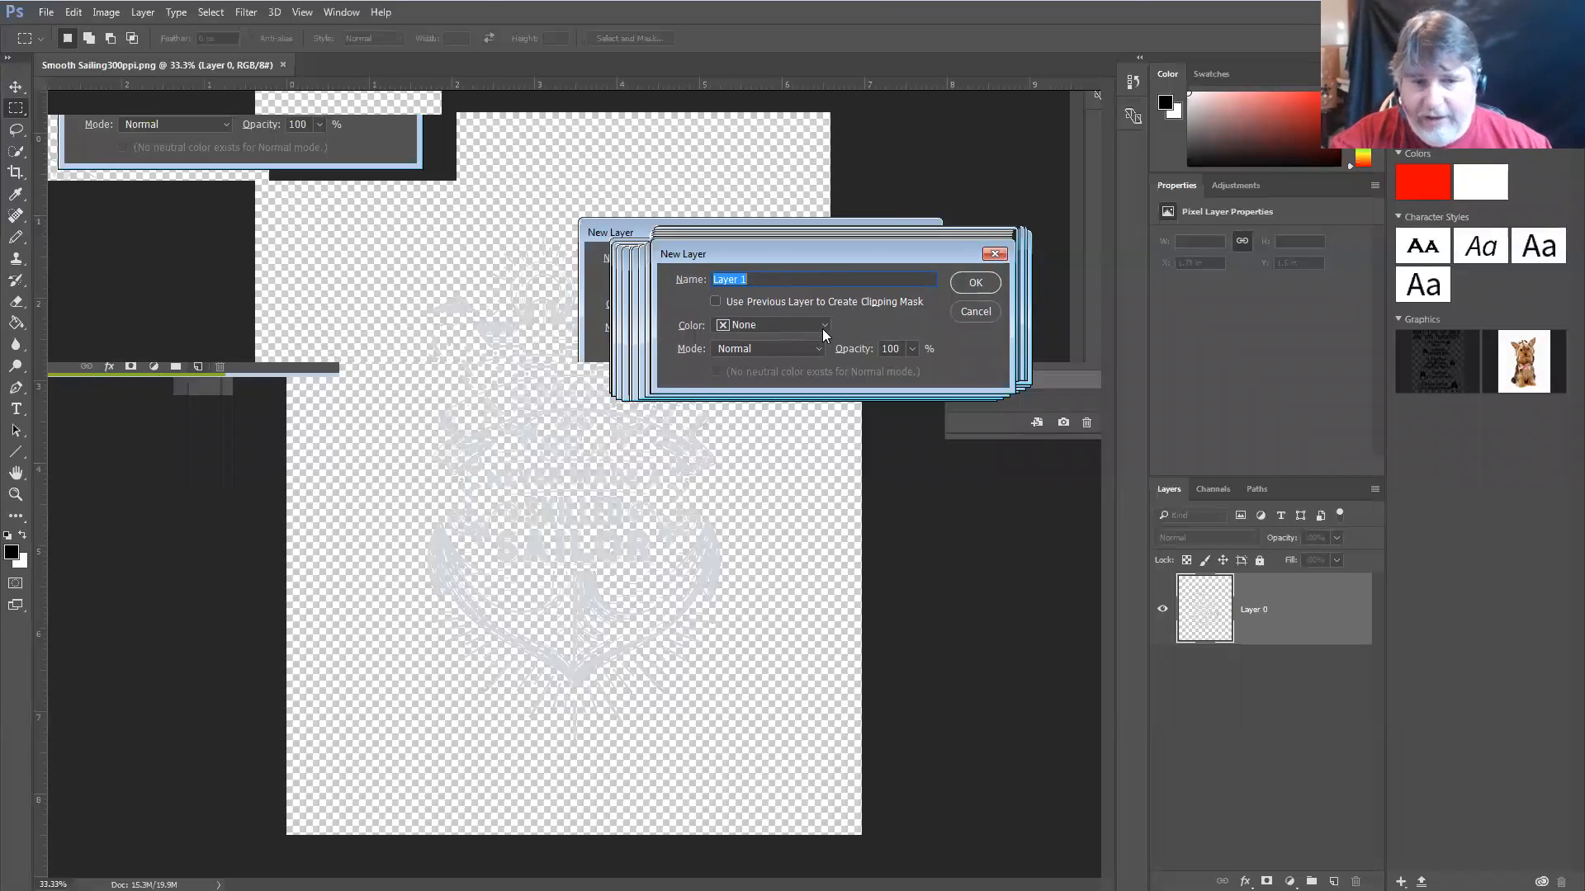
{"action": "left_click", "coordinate": [822, 329]}
{"action": "left_click", "coordinate": [792, 277]}
{"action": "double_click", "coordinate": [757, 277]}
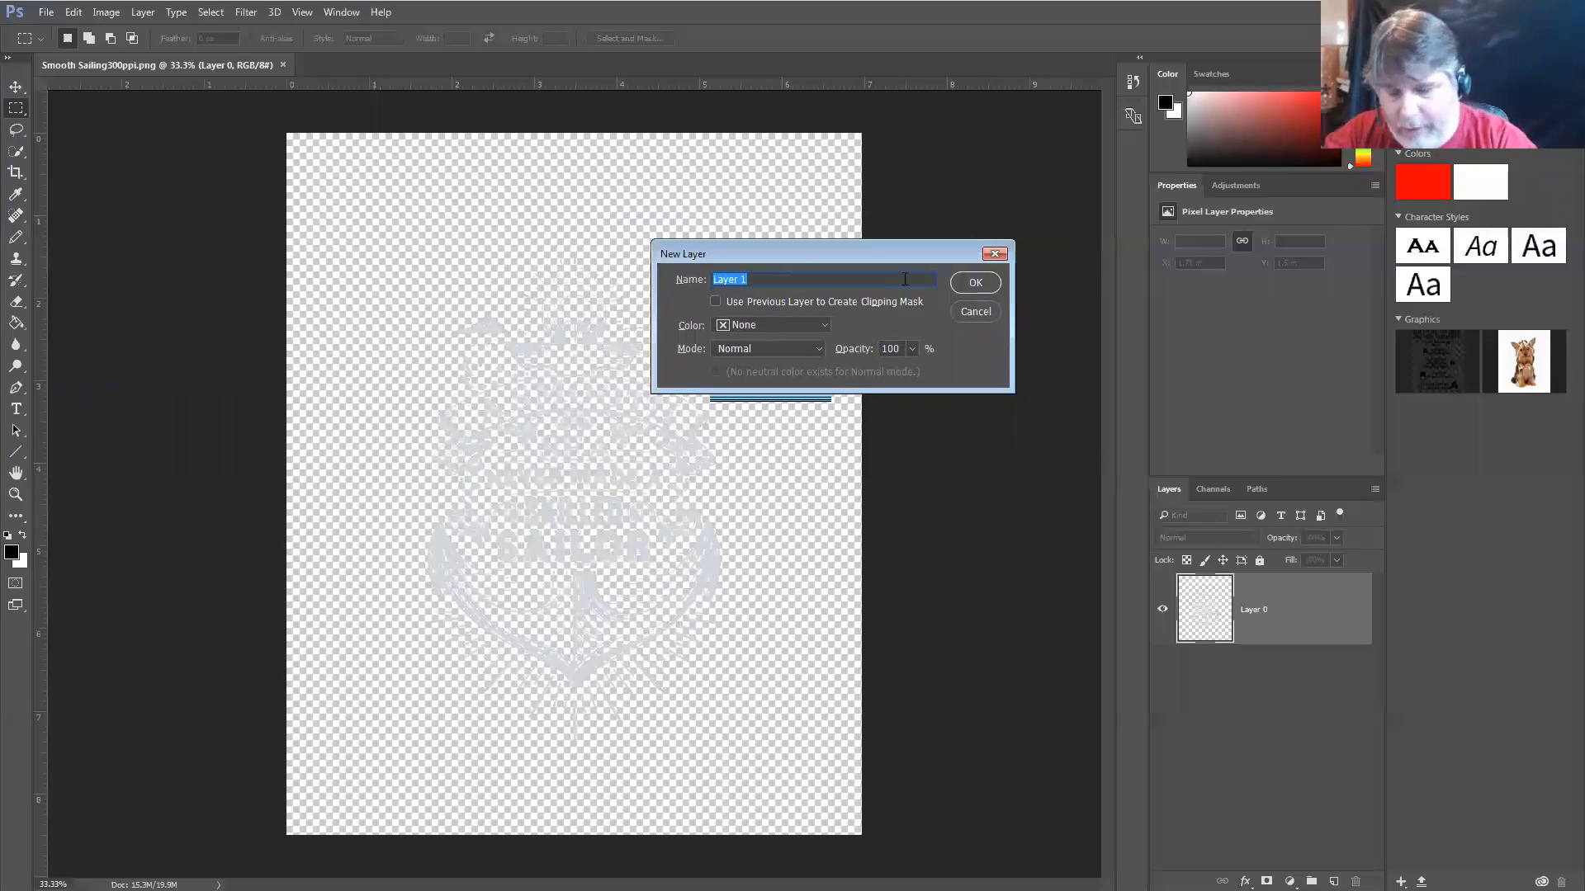
{"action": "type", "text": "Ba"}
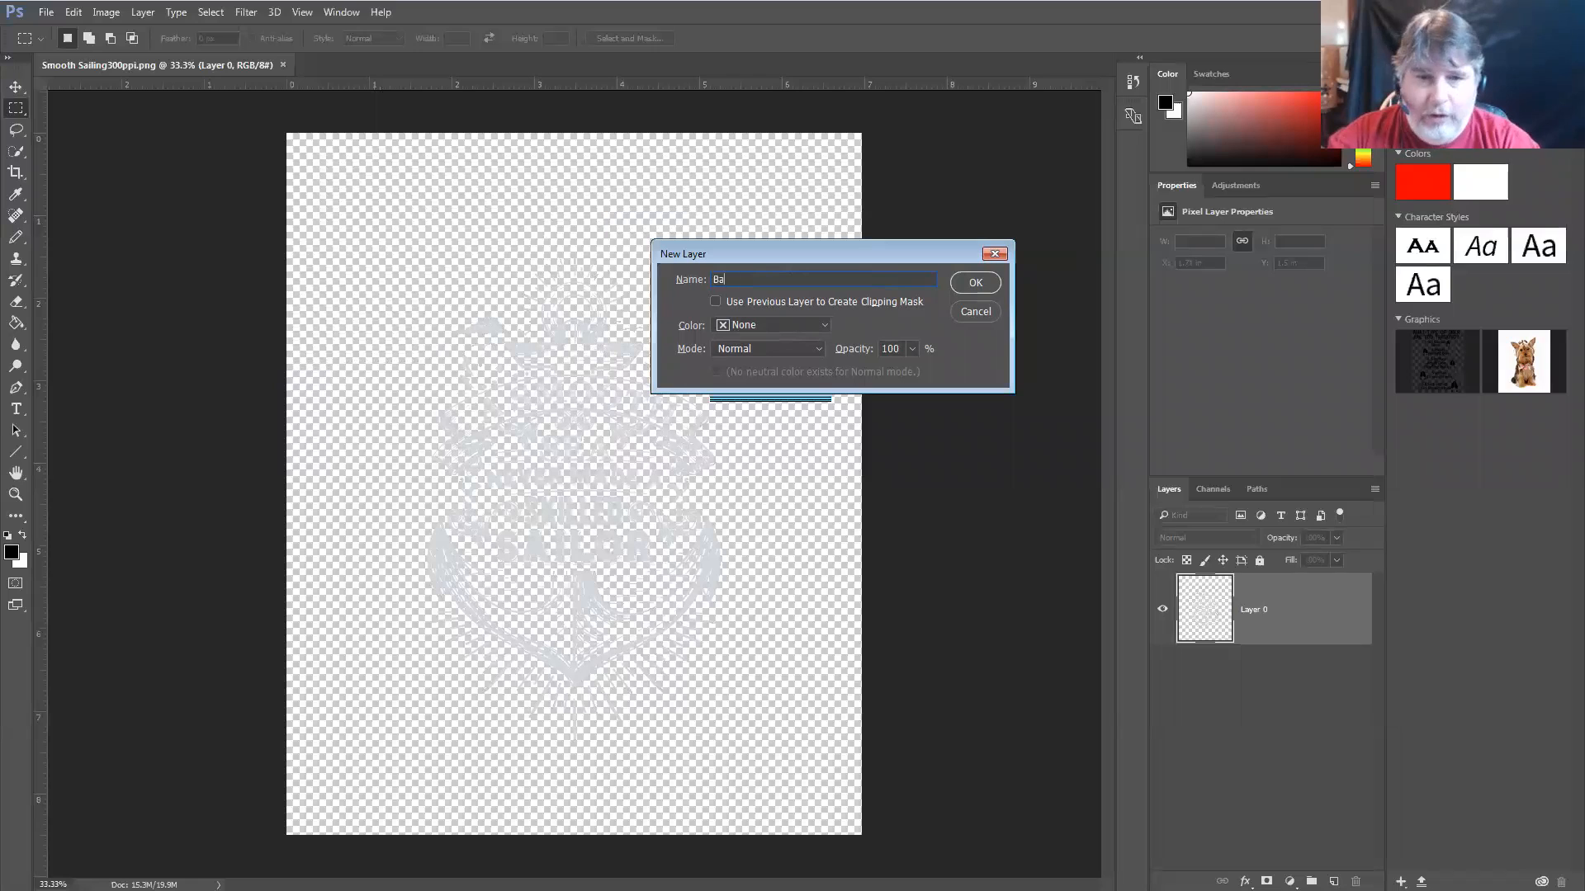
{"action": "type", "text": "ckgraund"}
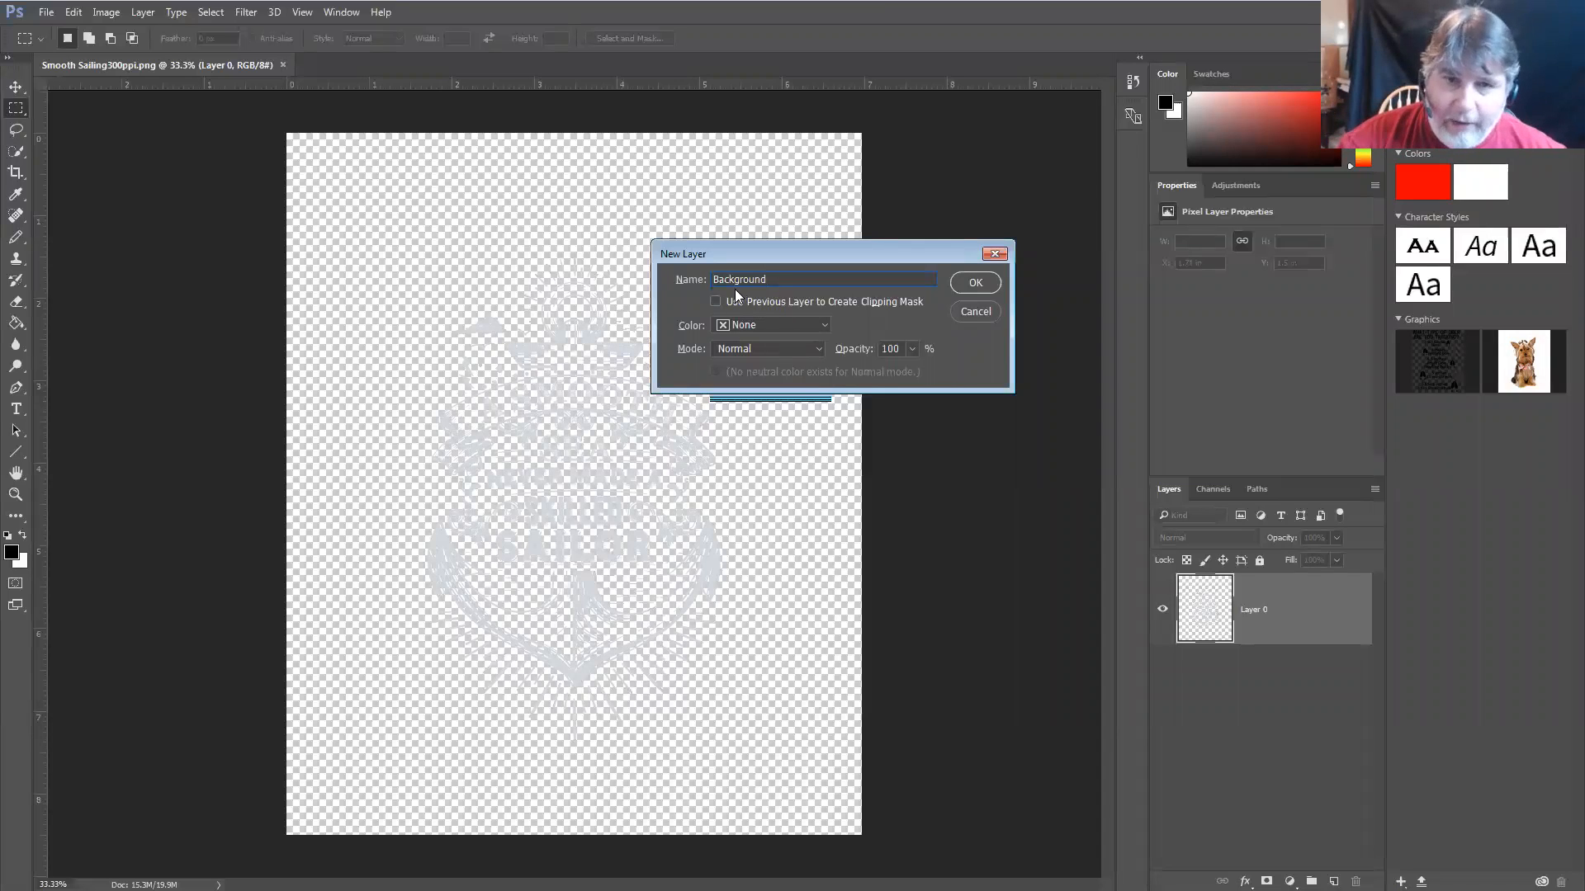
Give the new layer a Blue color label with Normal mode and 100% opacity, and create it
{"action": "left_click", "coordinate": [761, 325]}
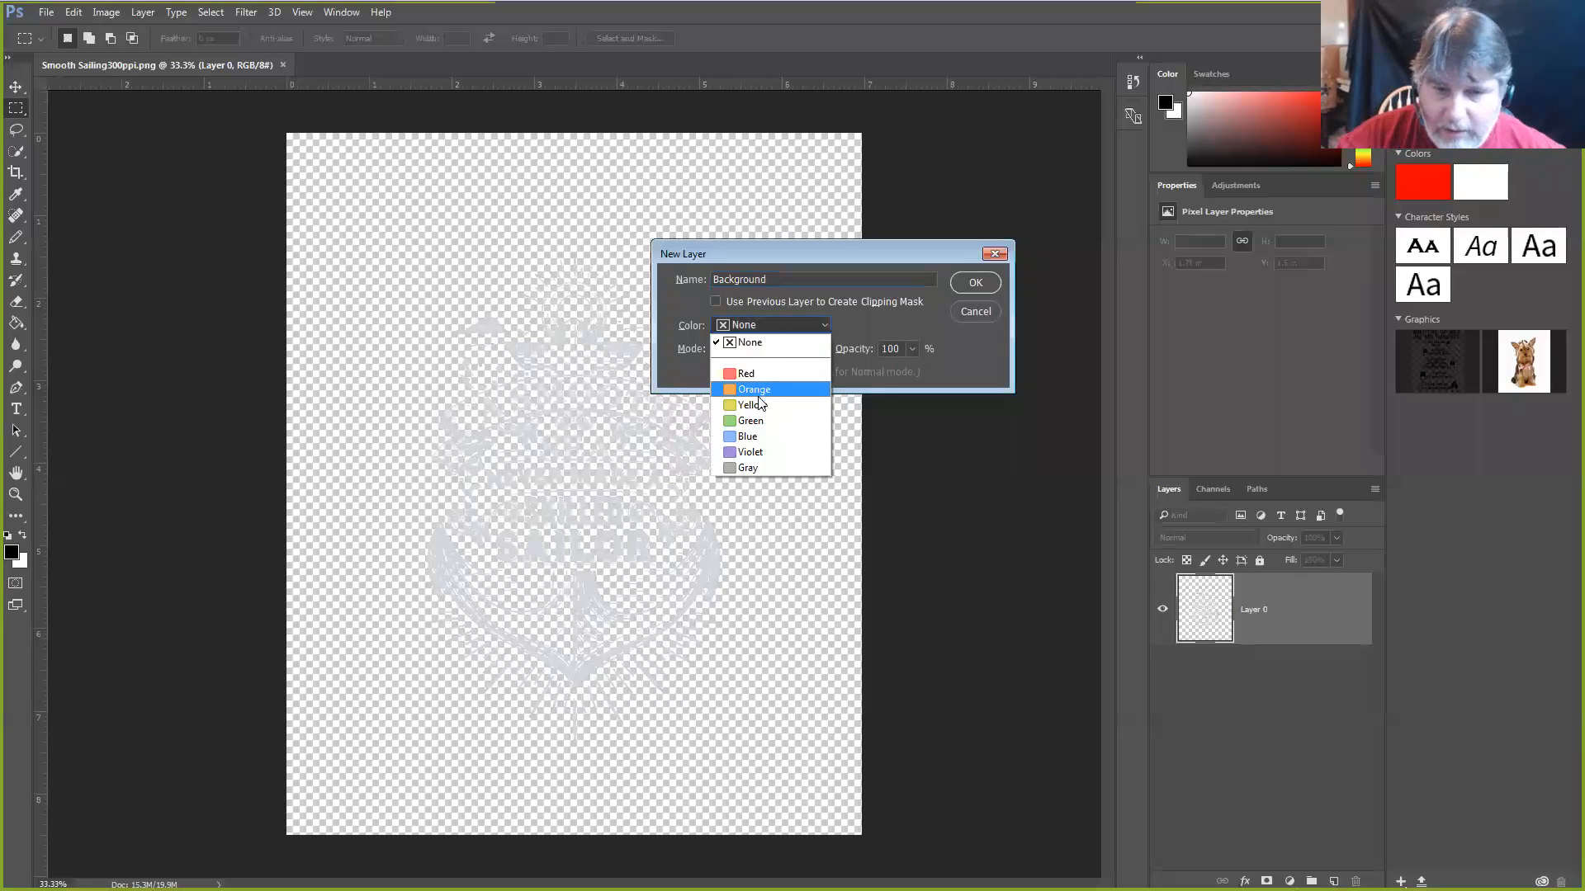
{"action": "left_click", "coordinate": [747, 437]}
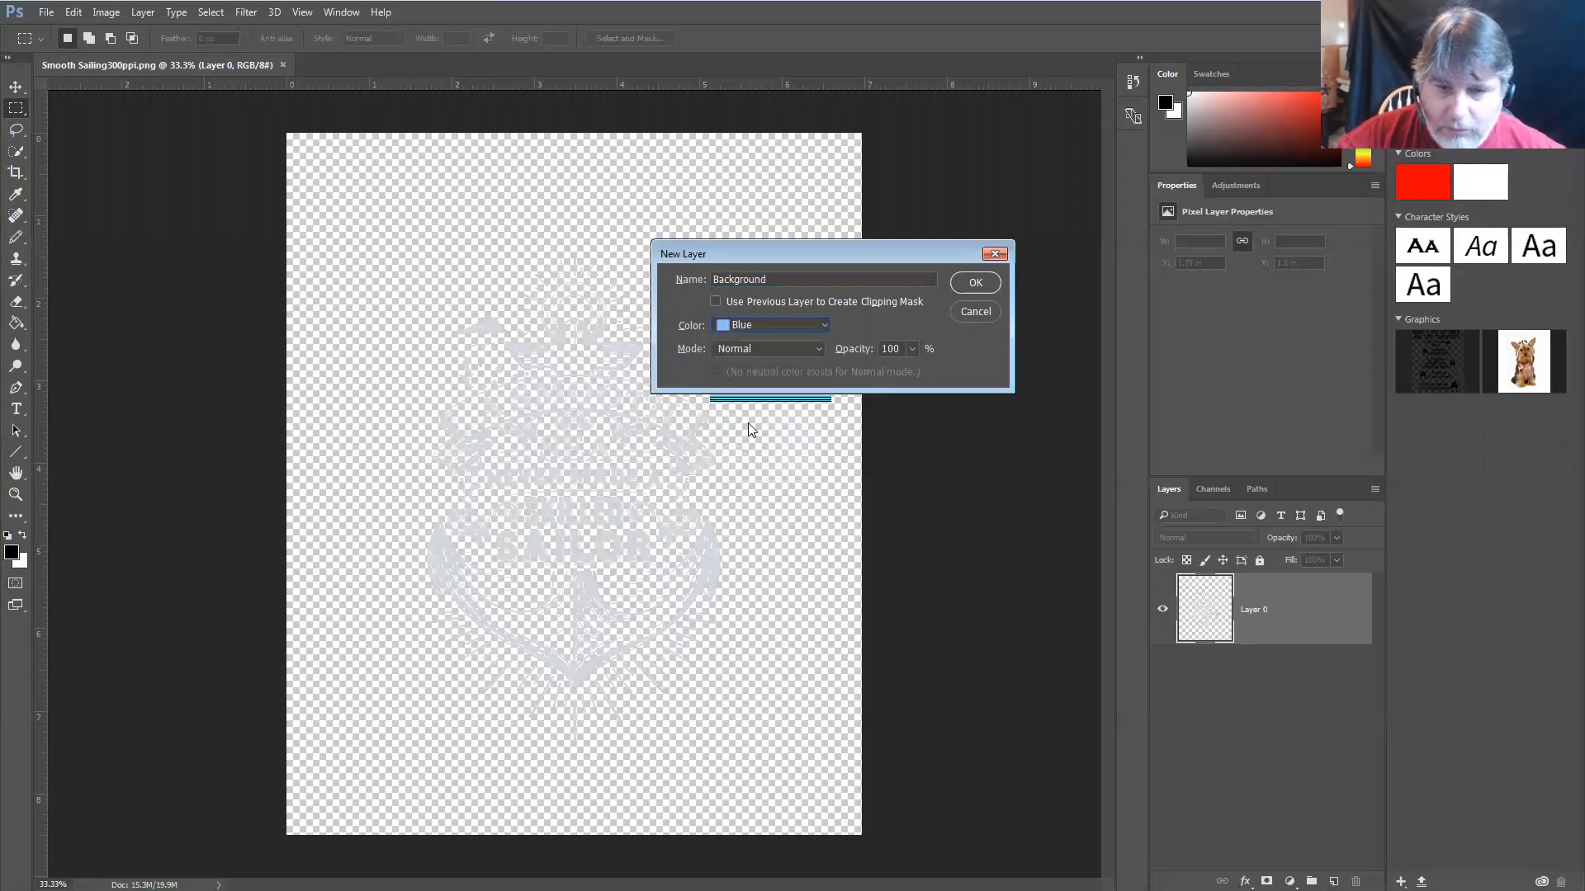
{"action": "left_click", "coordinate": [776, 347]}
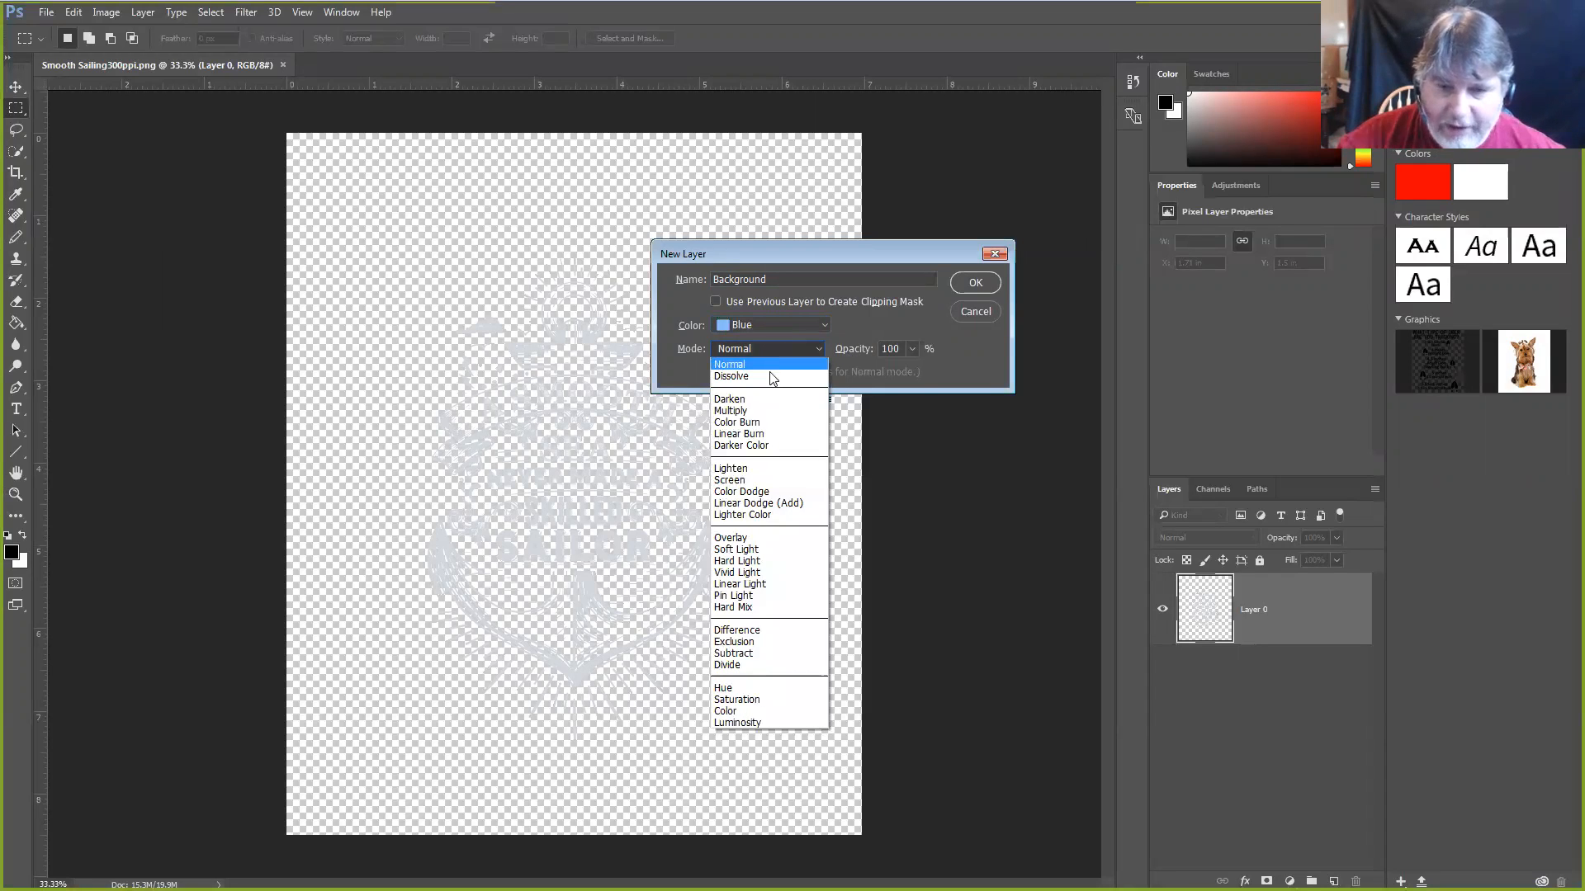
{"action": "left_click", "coordinate": [965, 360]}
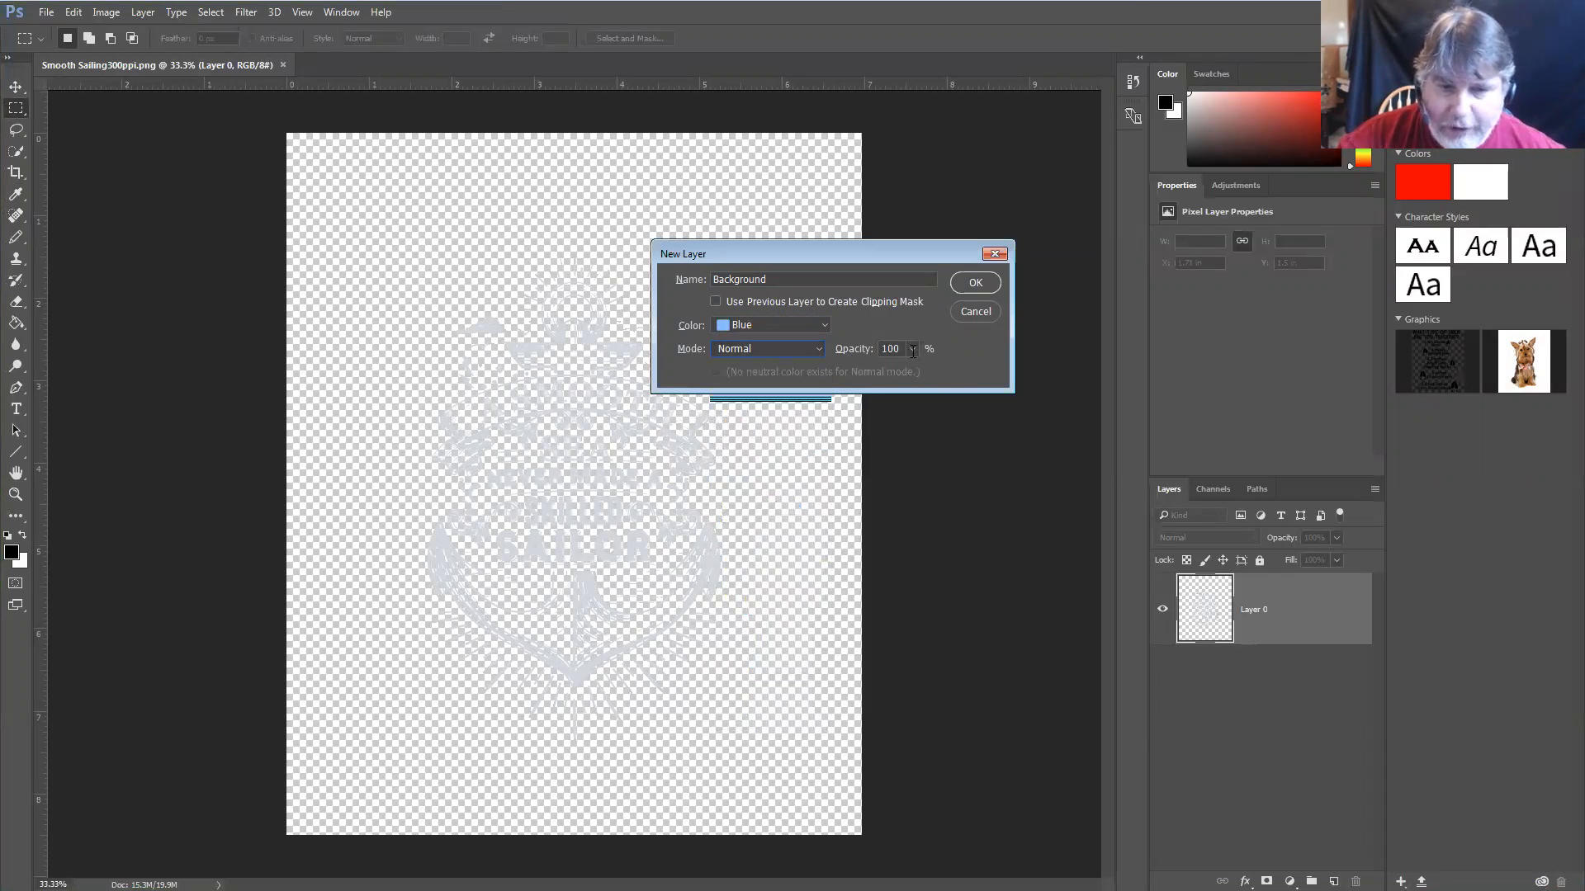
{"action": "left_click", "coordinate": [975, 284]}
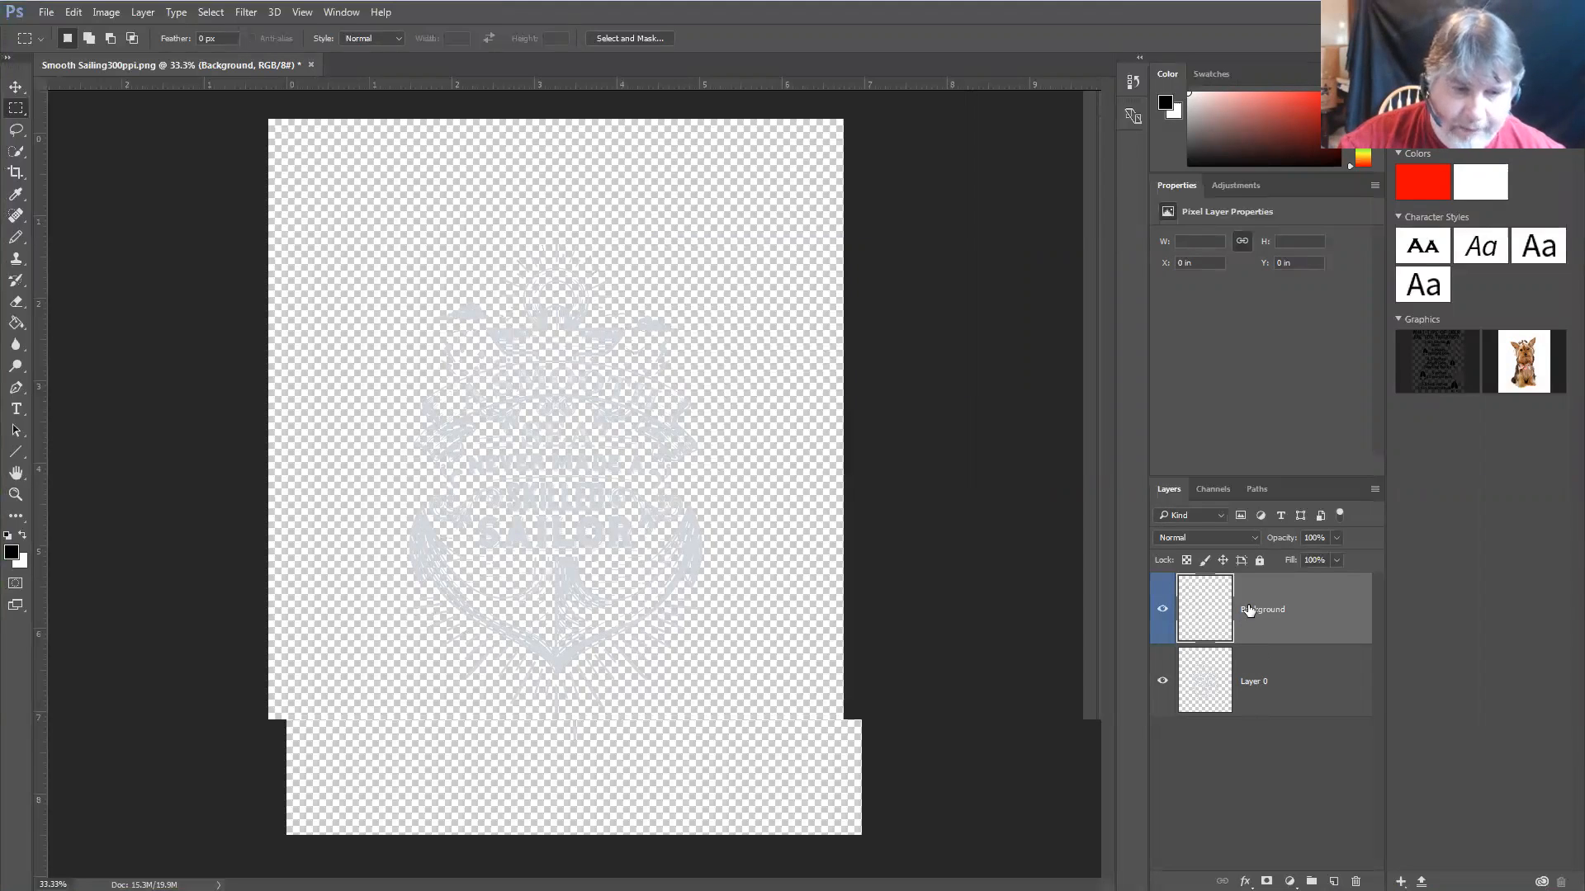
Move the Background layer below Layer 0 and fill it with black using the Paint Bucket Tool
{"action": "left_click_drag", "start_coordinate": [1262, 612], "coordinate": [1288, 726]}
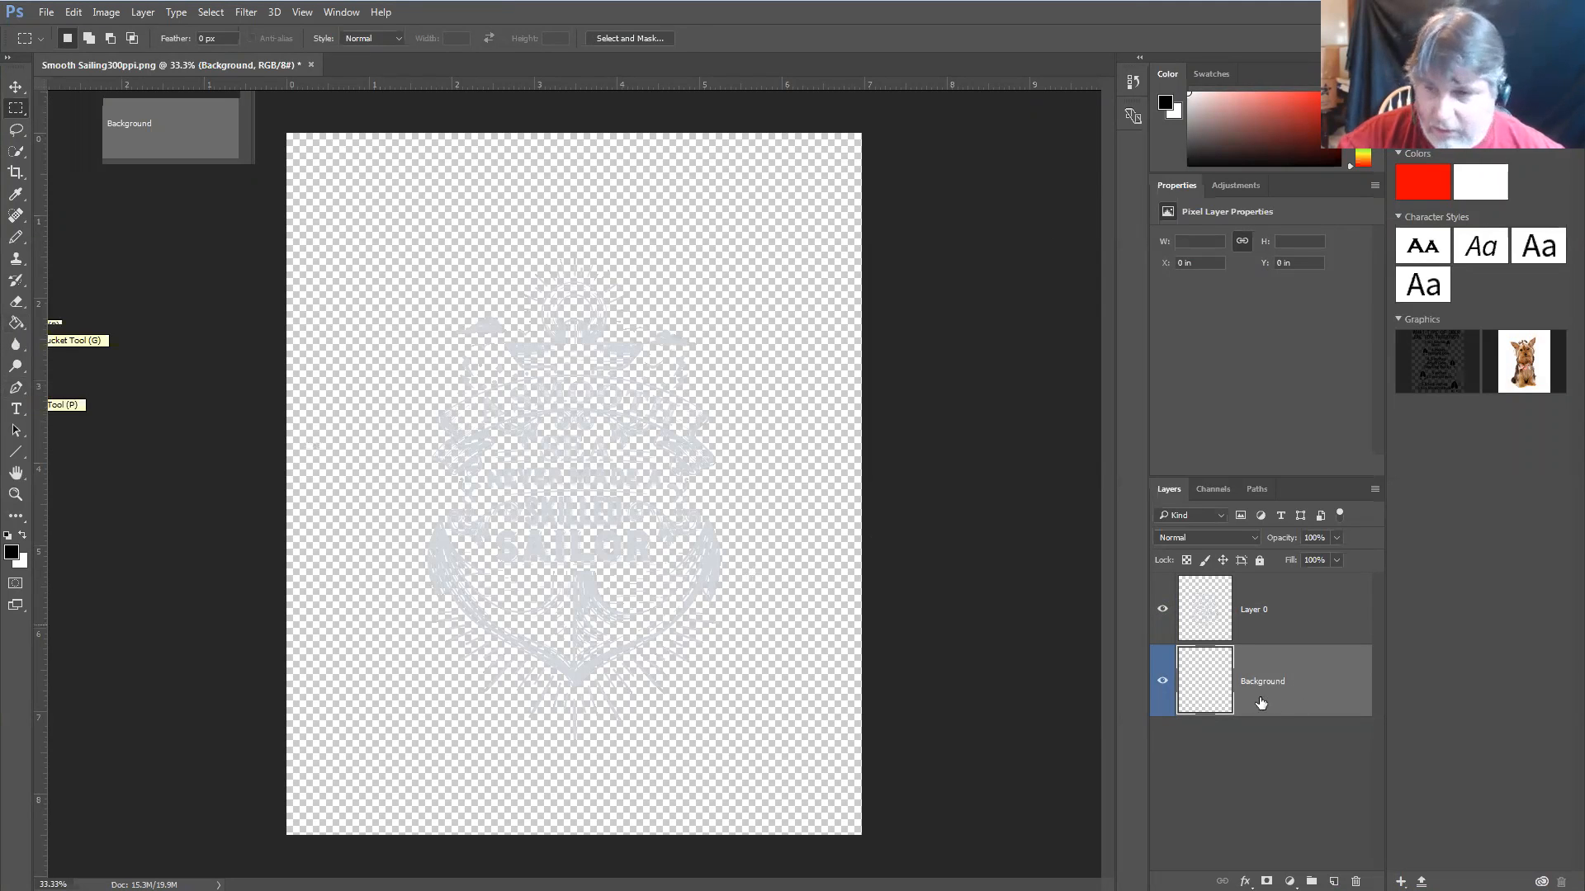
{"action": "left_click", "coordinate": [17, 323]}
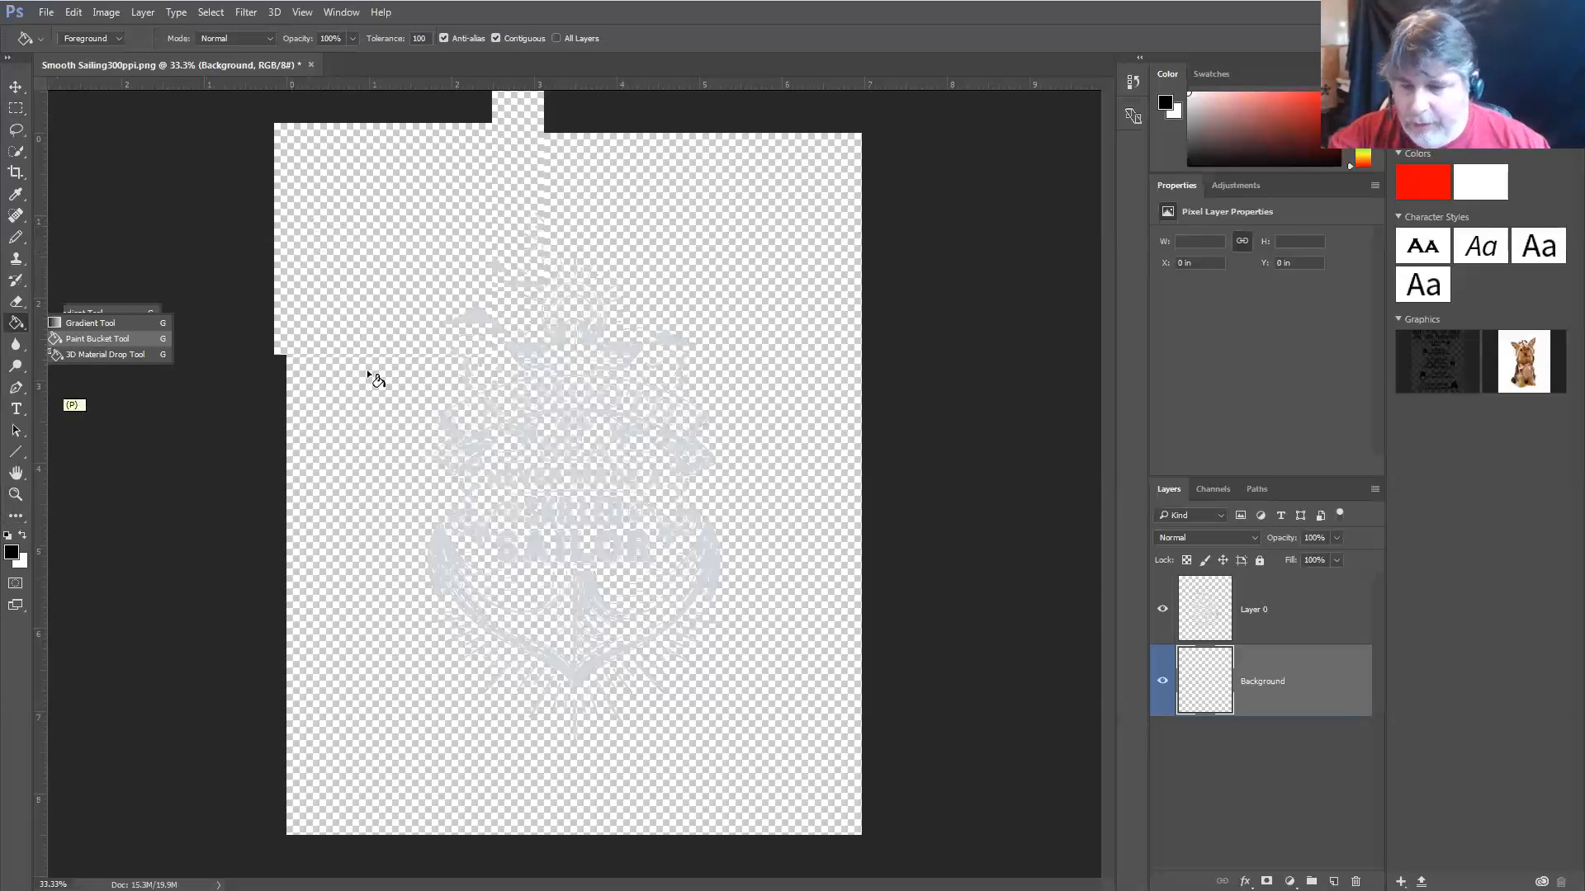
{"action": "left_click", "coordinate": [314, 336]}
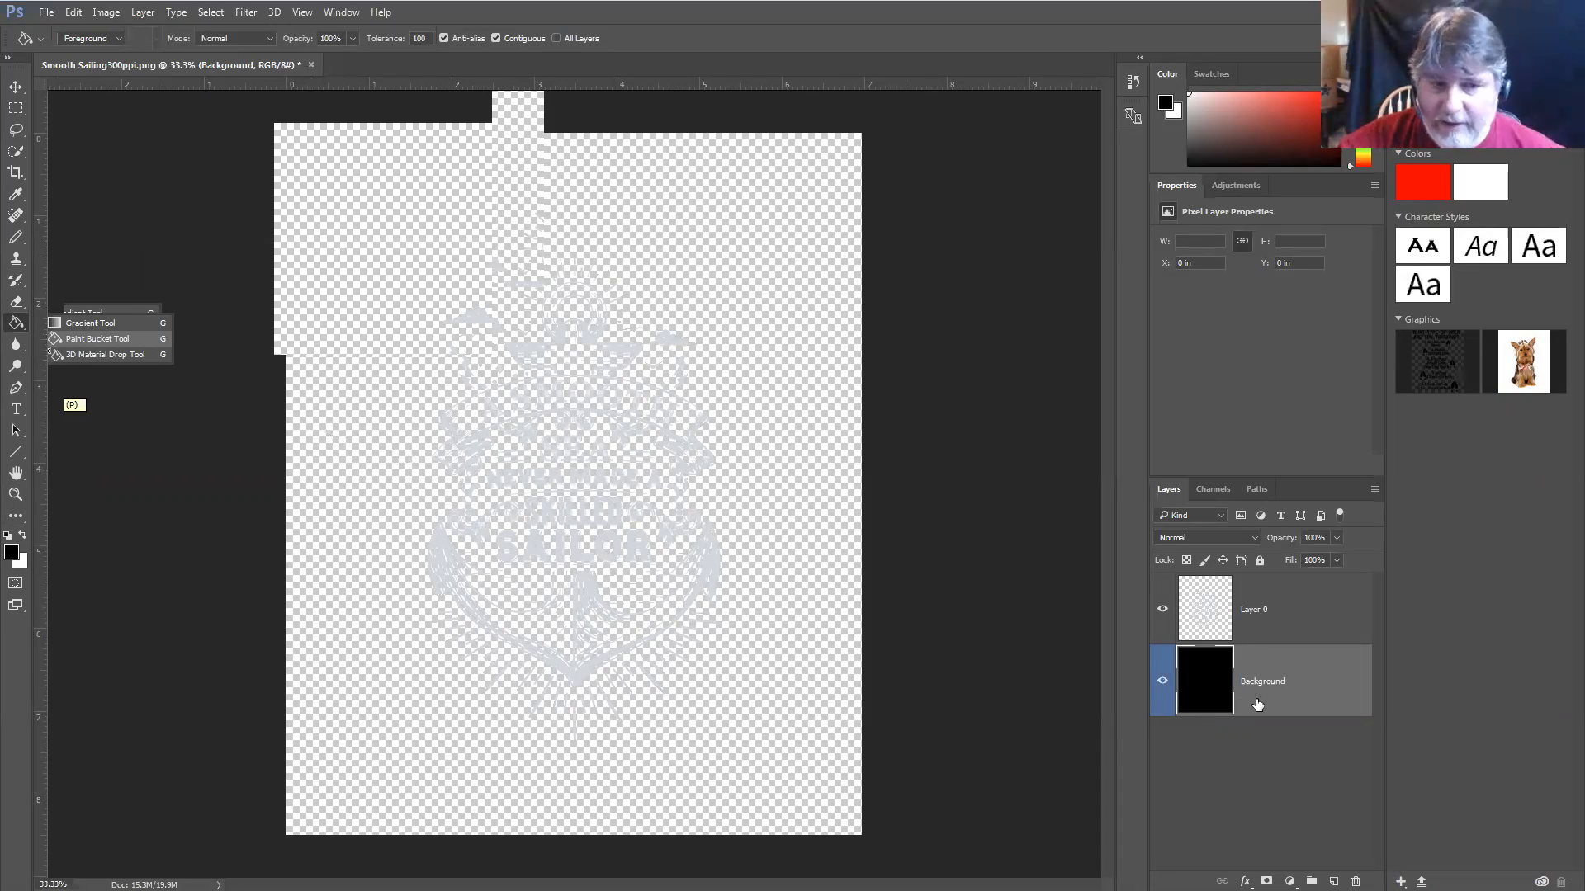
Step back in History to the Layer Order state and fill Layer 0 with black using the Paint Bucket
{"action": "left_click", "coordinate": [1134, 81]}
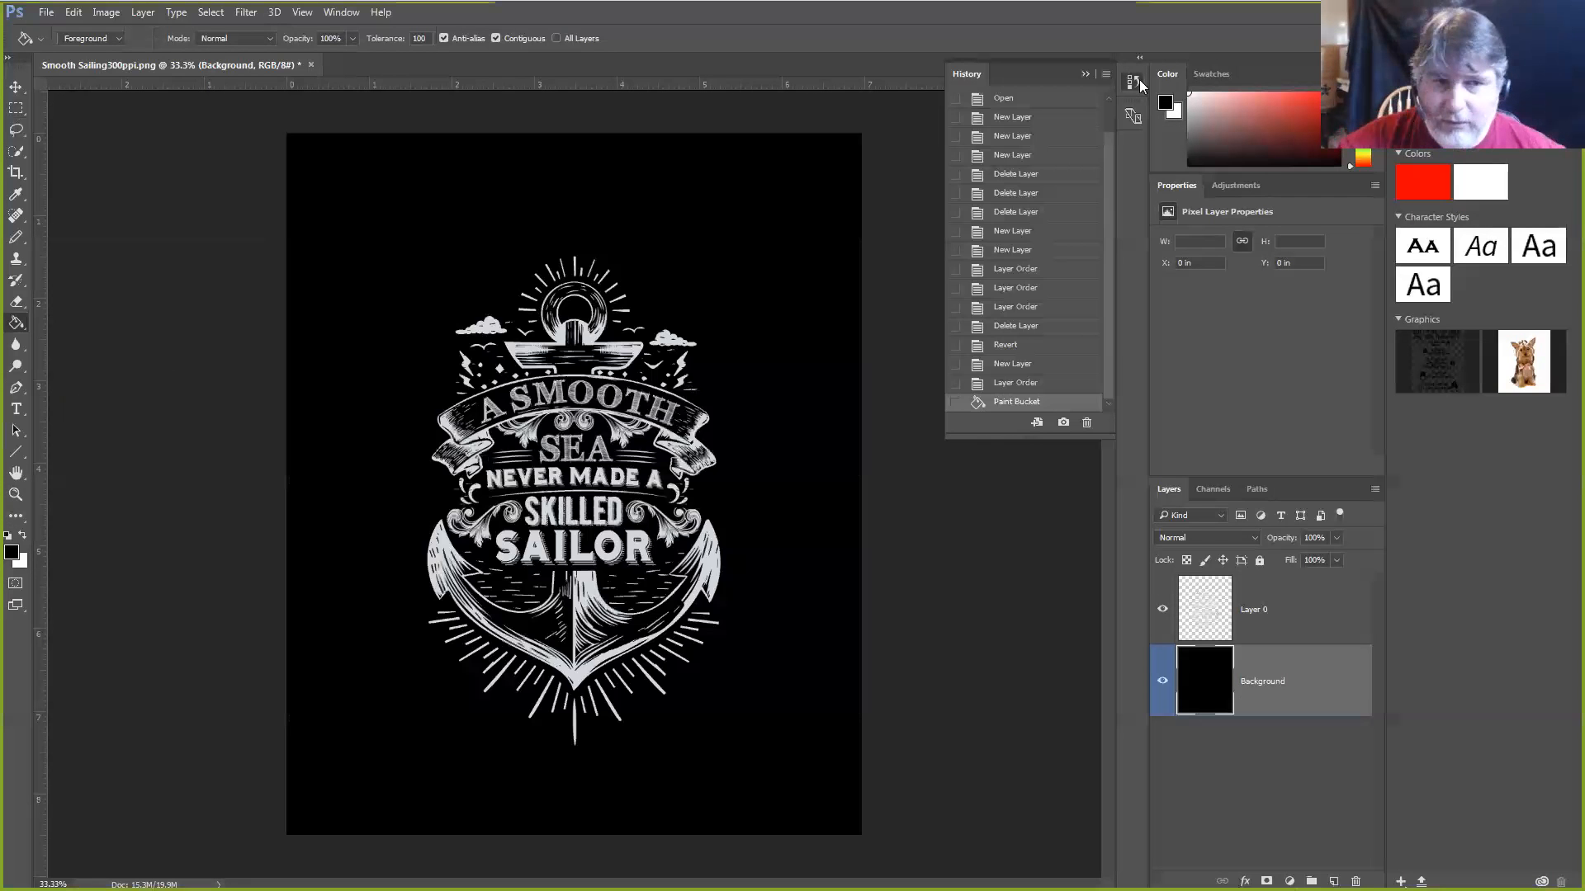
{"action": "left_click", "coordinate": [1028, 386]}
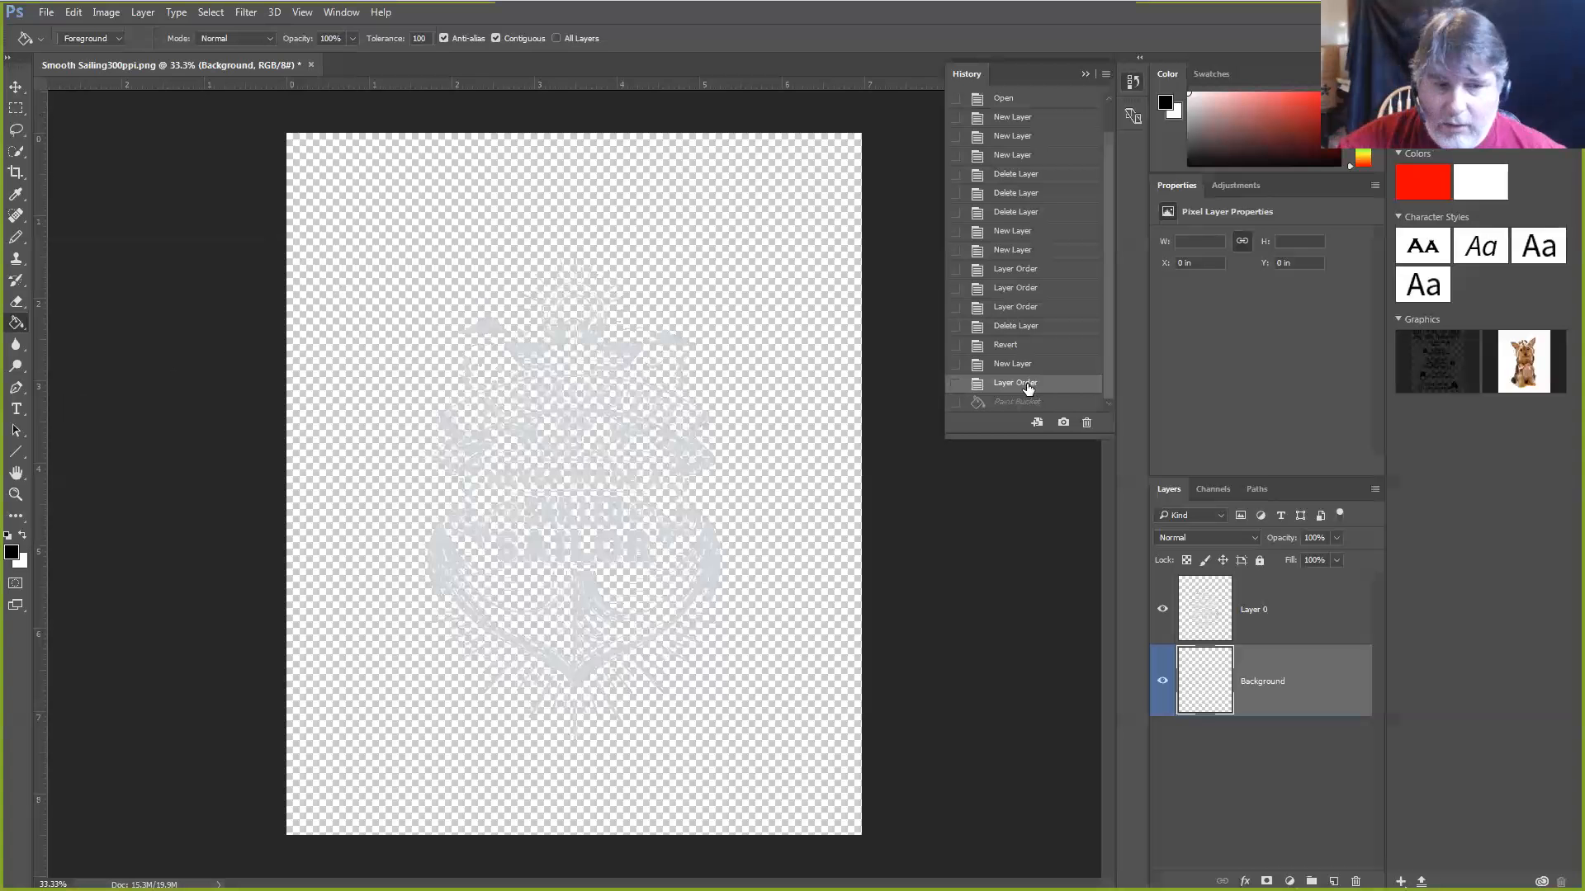
{"action": "left_click", "coordinate": [1284, 629]}
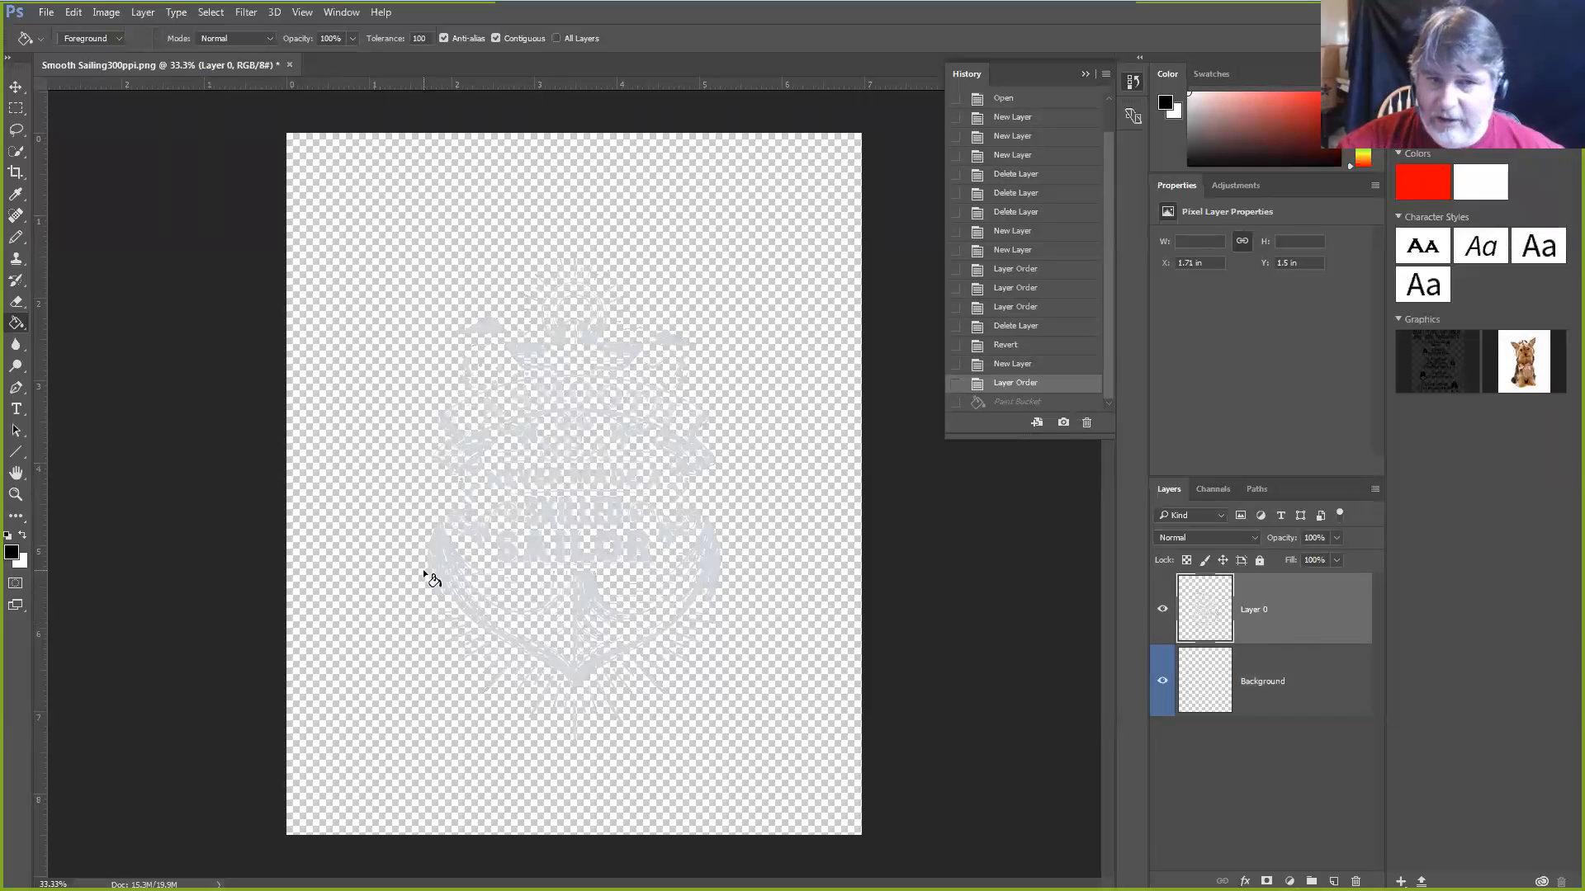
{"action": "left_click", "coordinate": [322, 398]}
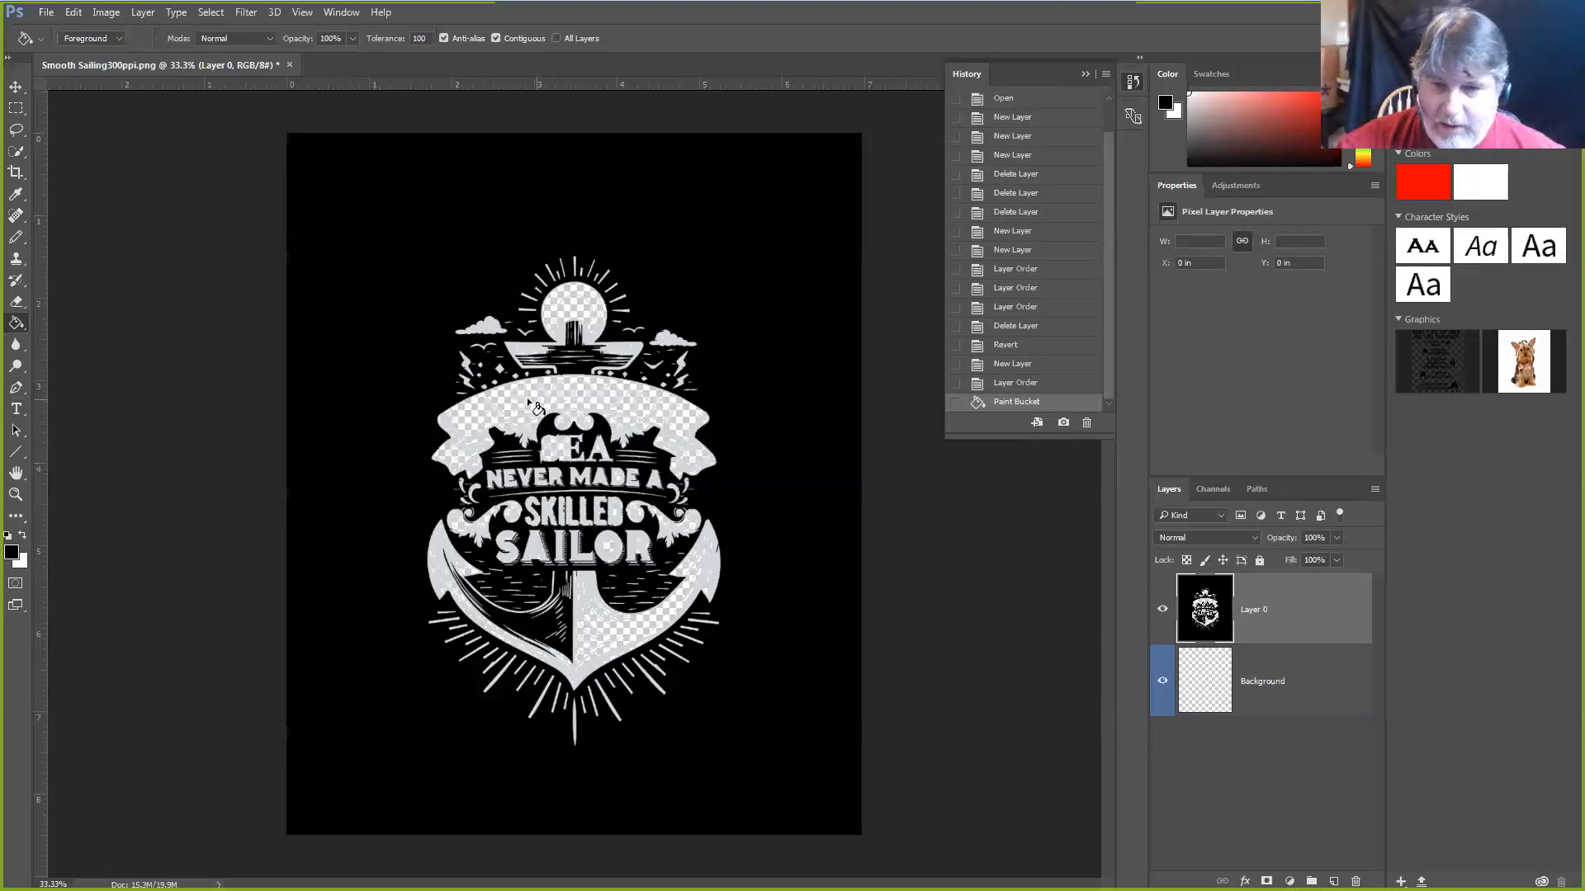
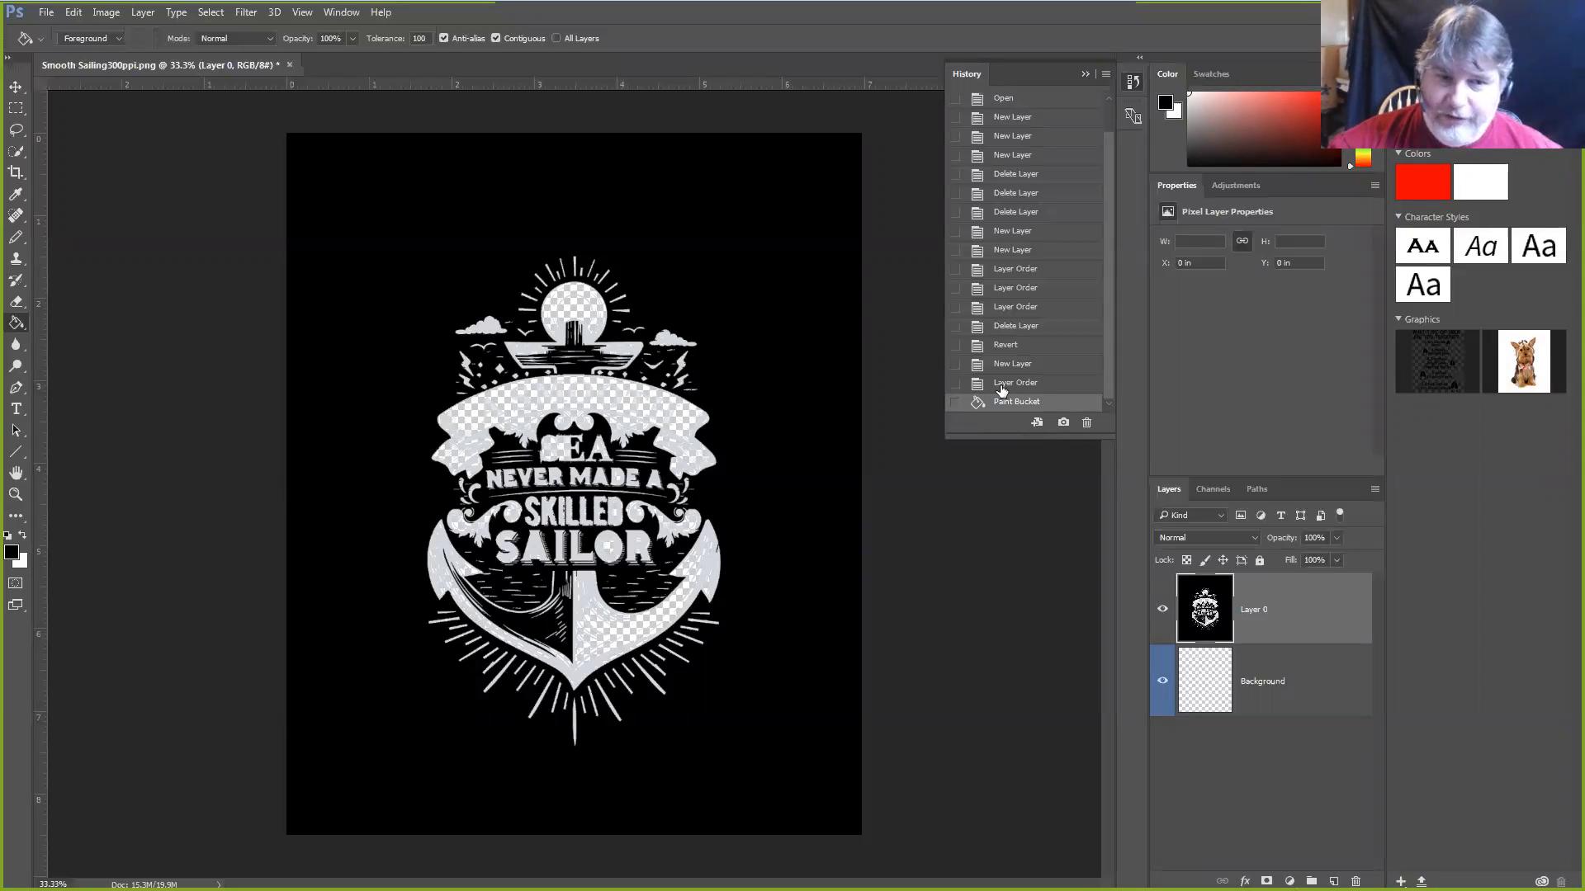
Undo the Layer 0 fill through History and fill the Background layer with black instead
{"action": "left_click", "coordinate": [1003, 386]}
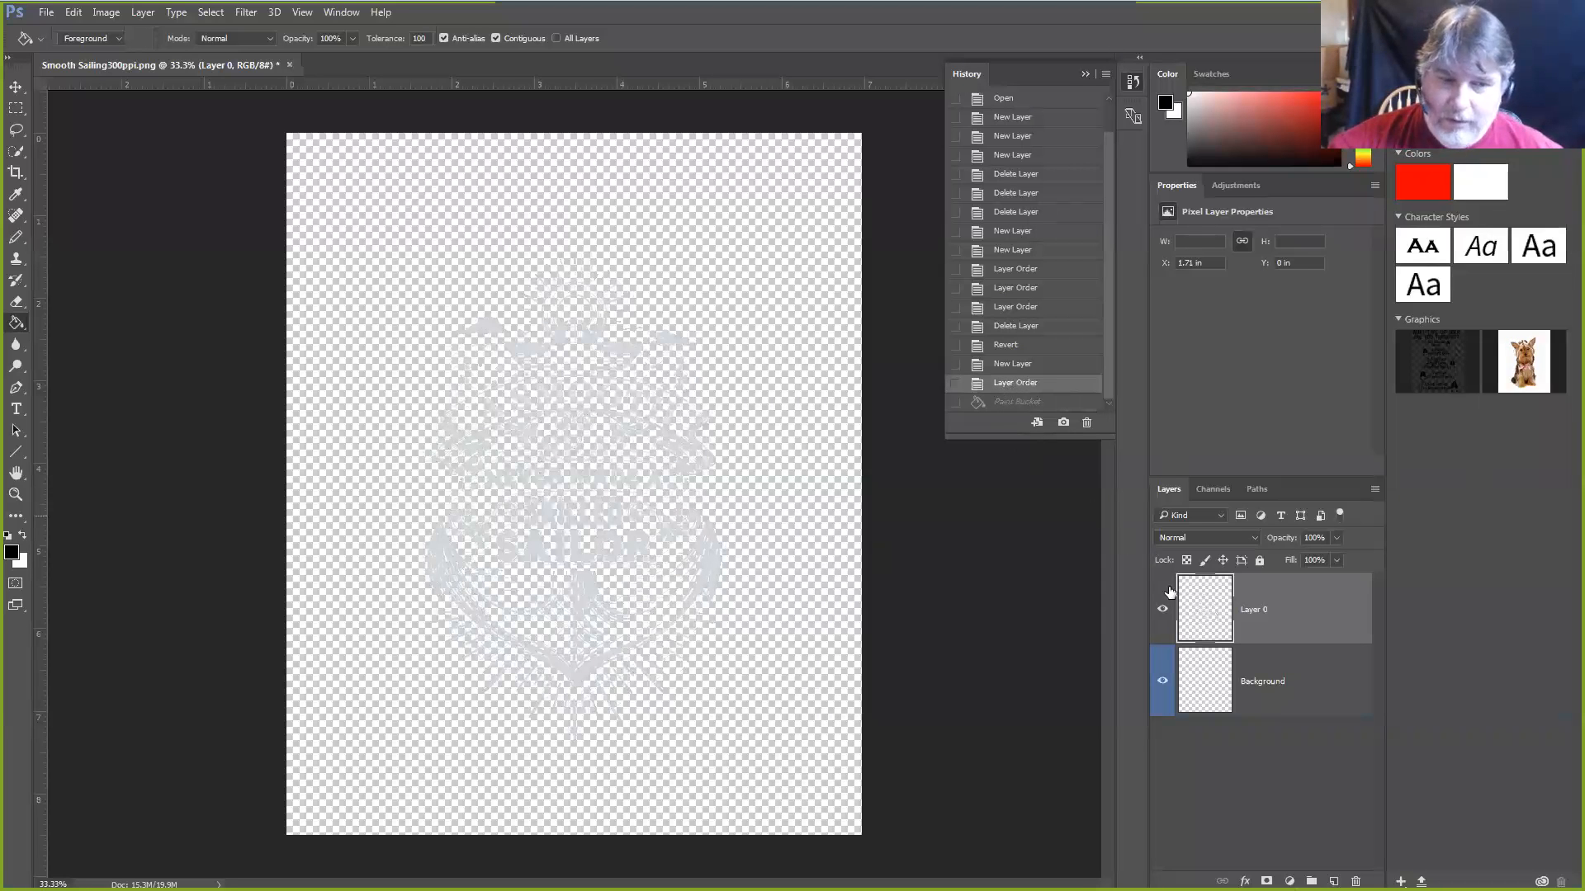
{"action": "left_click", "coordinate": [1266, 689]}
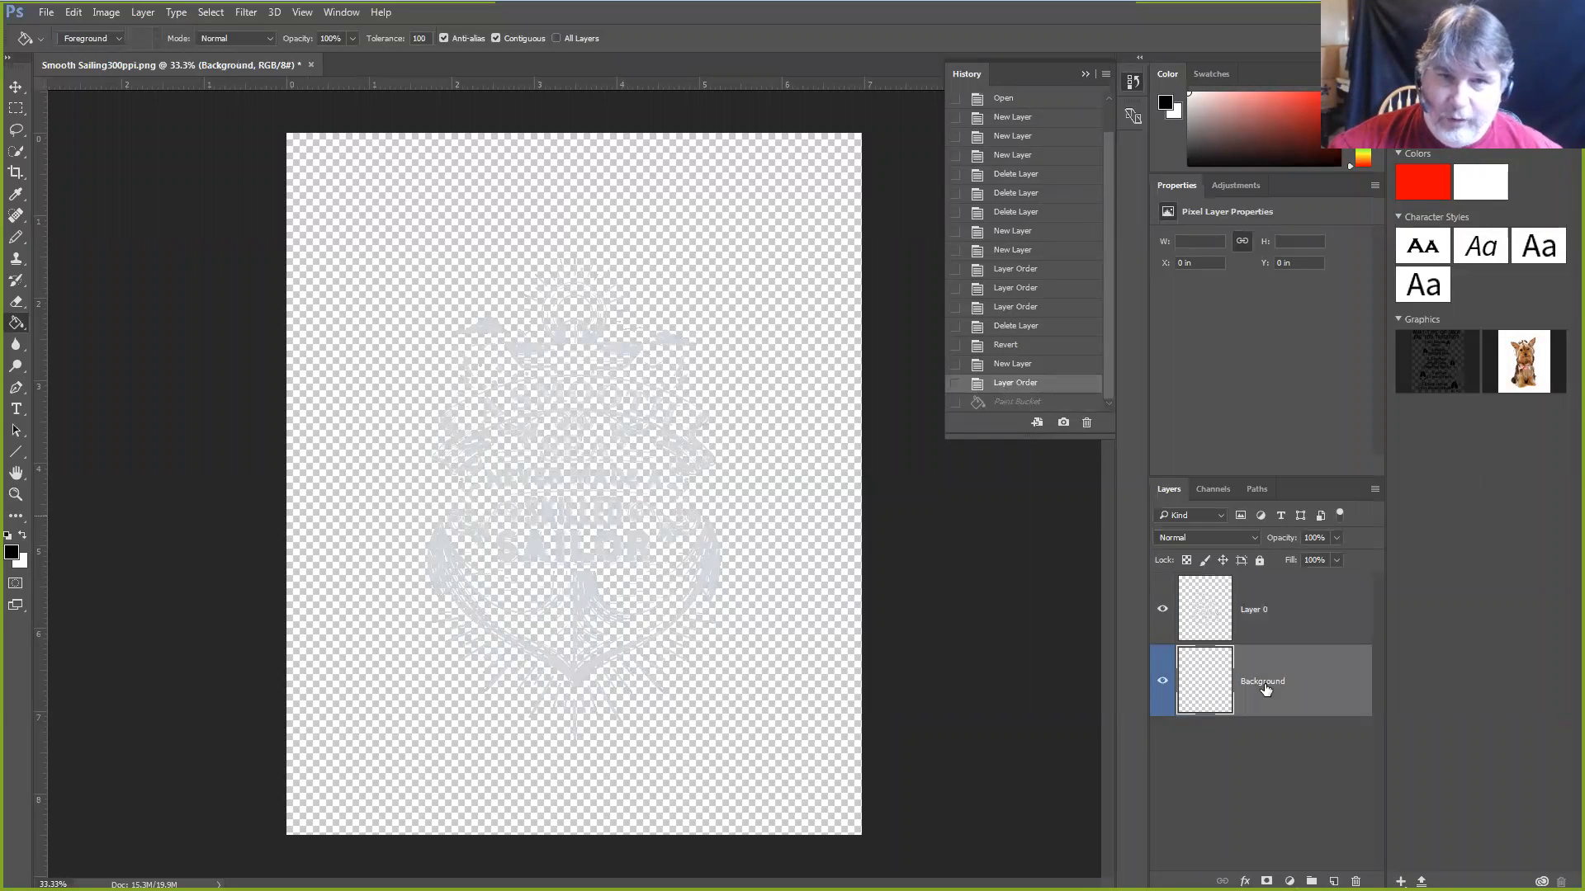
{"action": "left_click", "coordinate": [352, 476]}
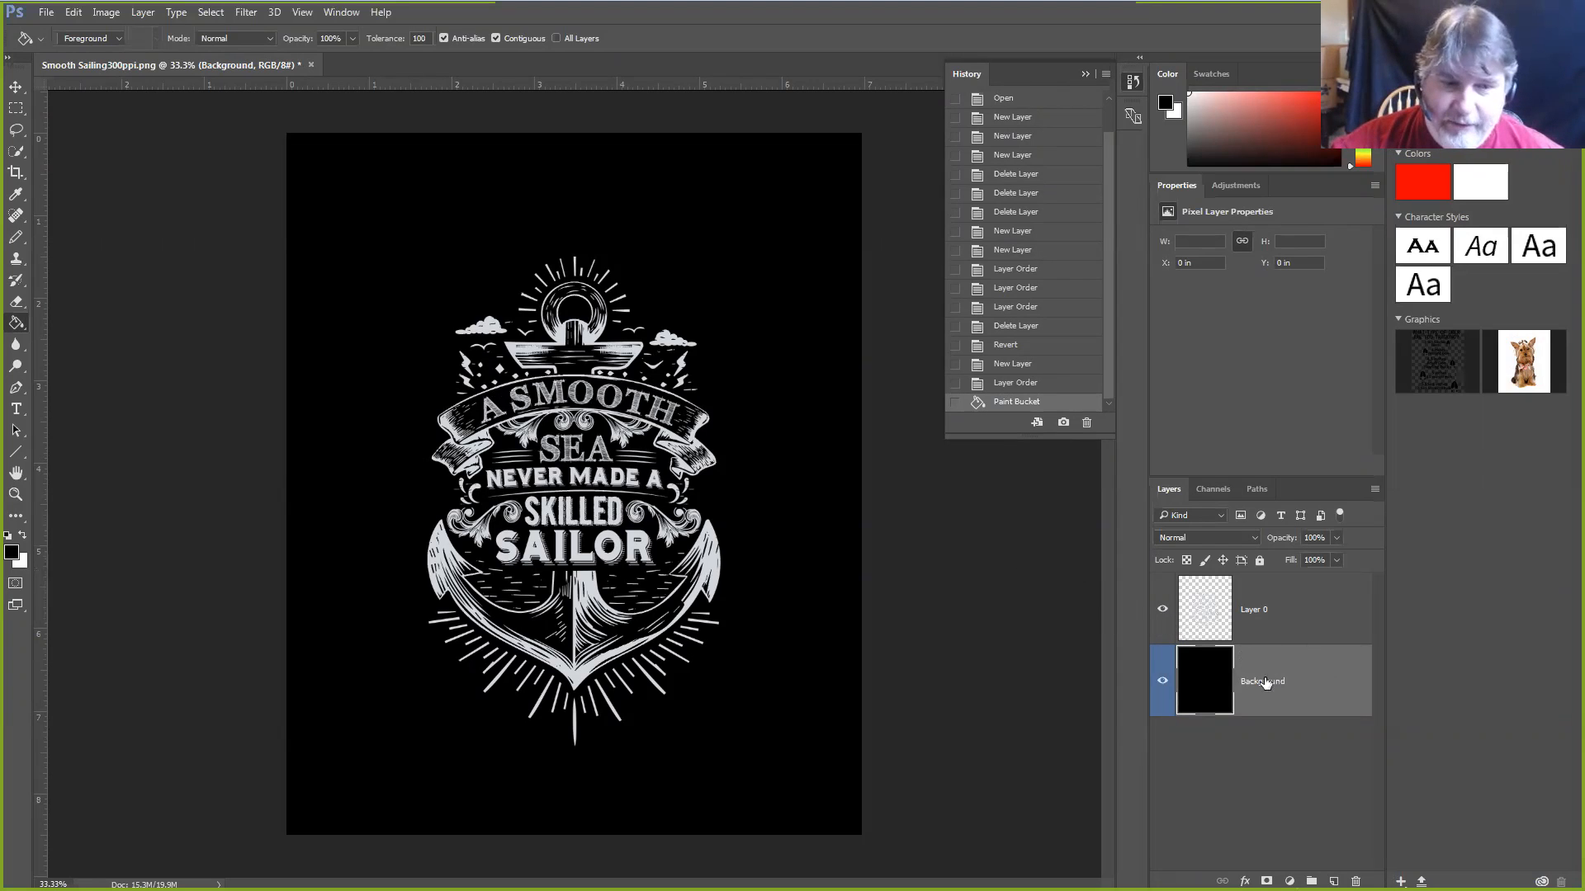
Step back in History to the last New Layer state and fill the Background layer above Layer 0 with black
{"action": "left_click", "coordinate": [1014, 372]}
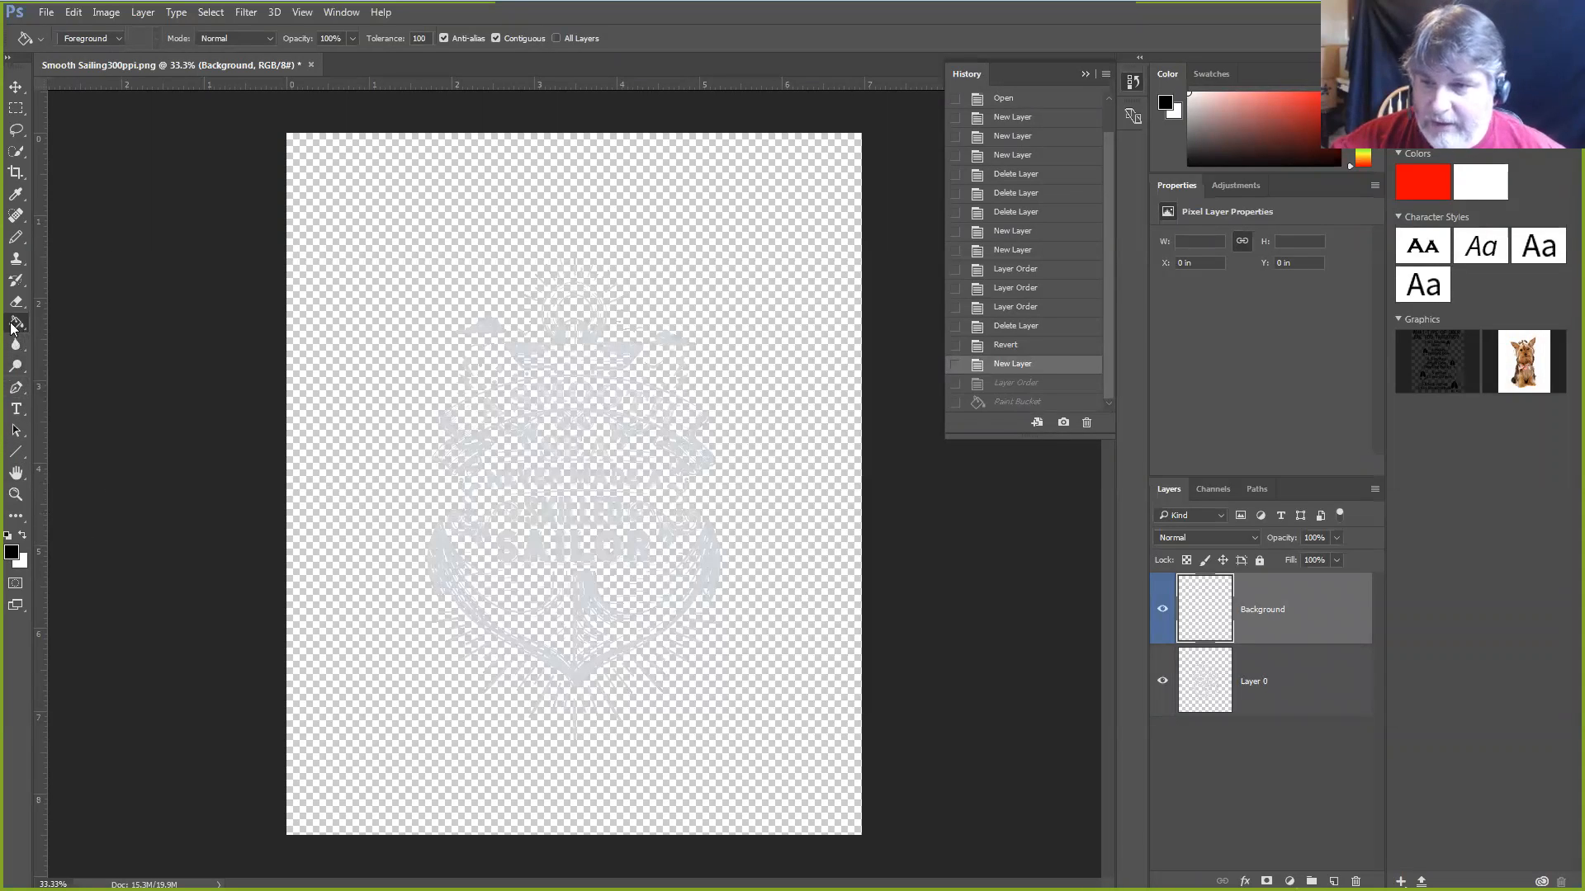
{"action": "left_click", "coordinate": [327, 282]}
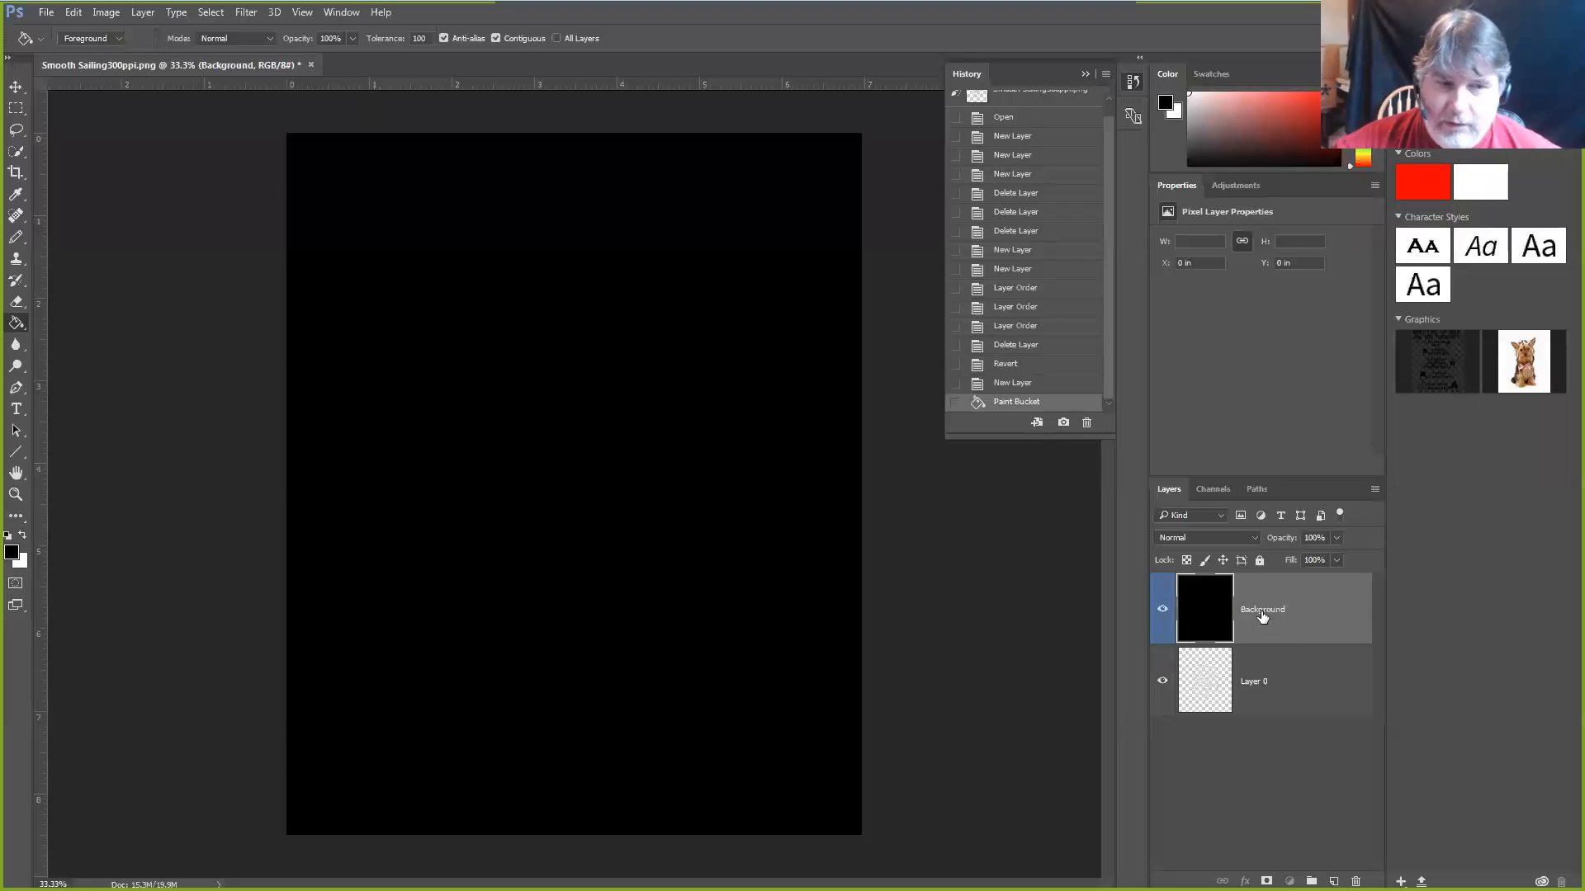
Lower the Background layer's opacity to 43% to preview the artwork underneath, and return it to 100%
{"action": "left_click", "coordinate": [1333, 537]}
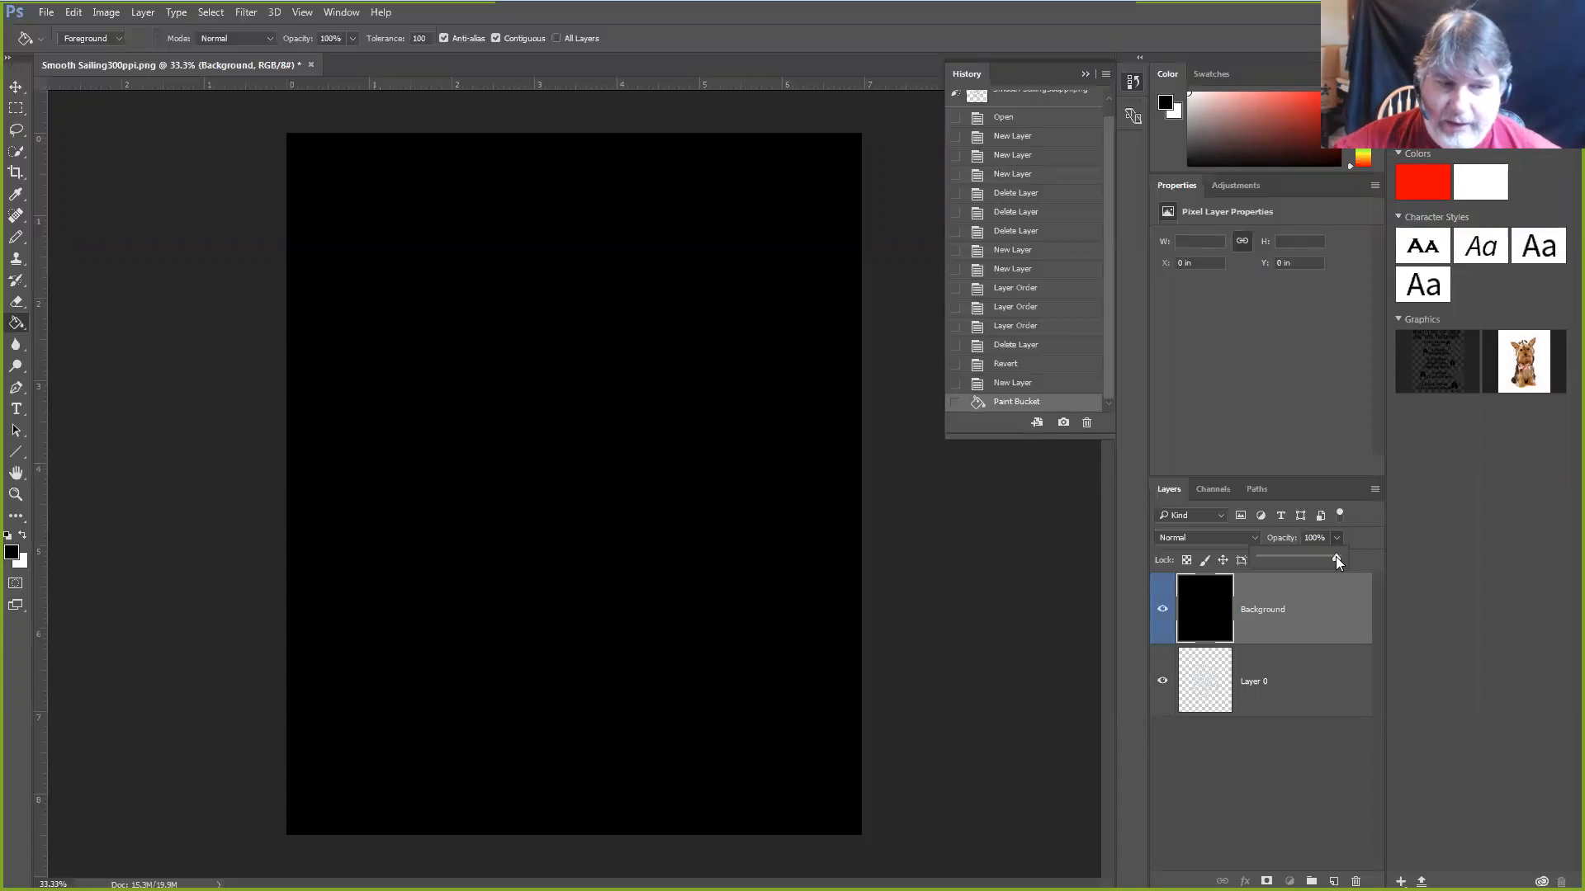
{"action": "left_click_drag", "start_coordinate": [1336, 558], "coordinate": [1293, 561]}
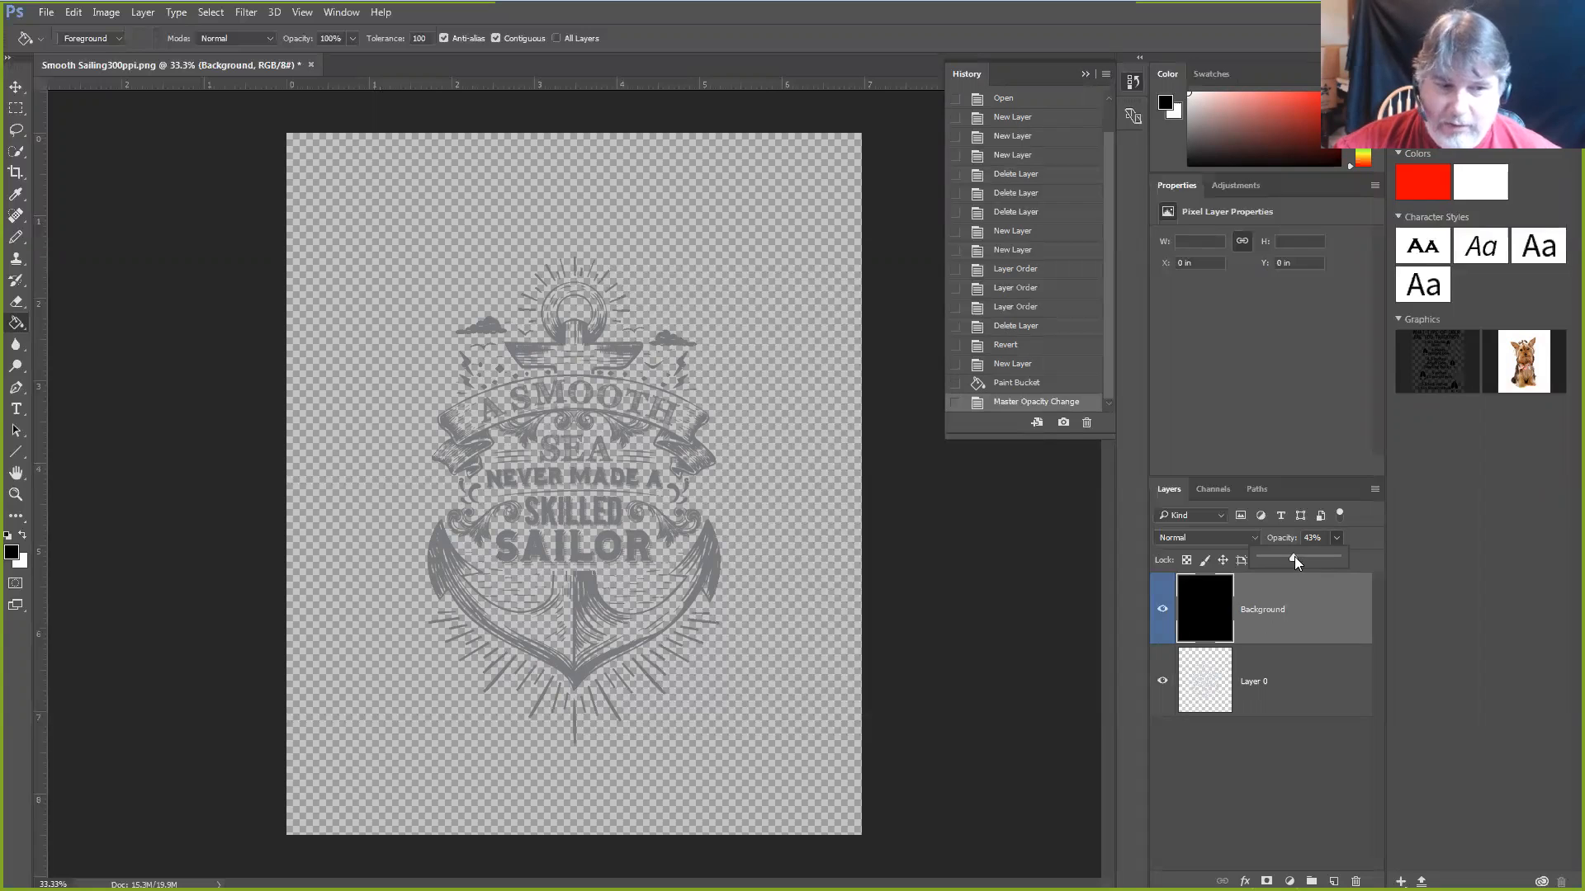
{"action": "left_click_drag", "start_coordinate": [1321, 557], "coordinate": [1360, 556]}
Move the black Background layer below Layer 0, and hide the History with the Rectangular Marquee Tool active
{"action": "left_click_drag", "start_coordinate": [1262, 605], "coordinate": [1271, 710]}
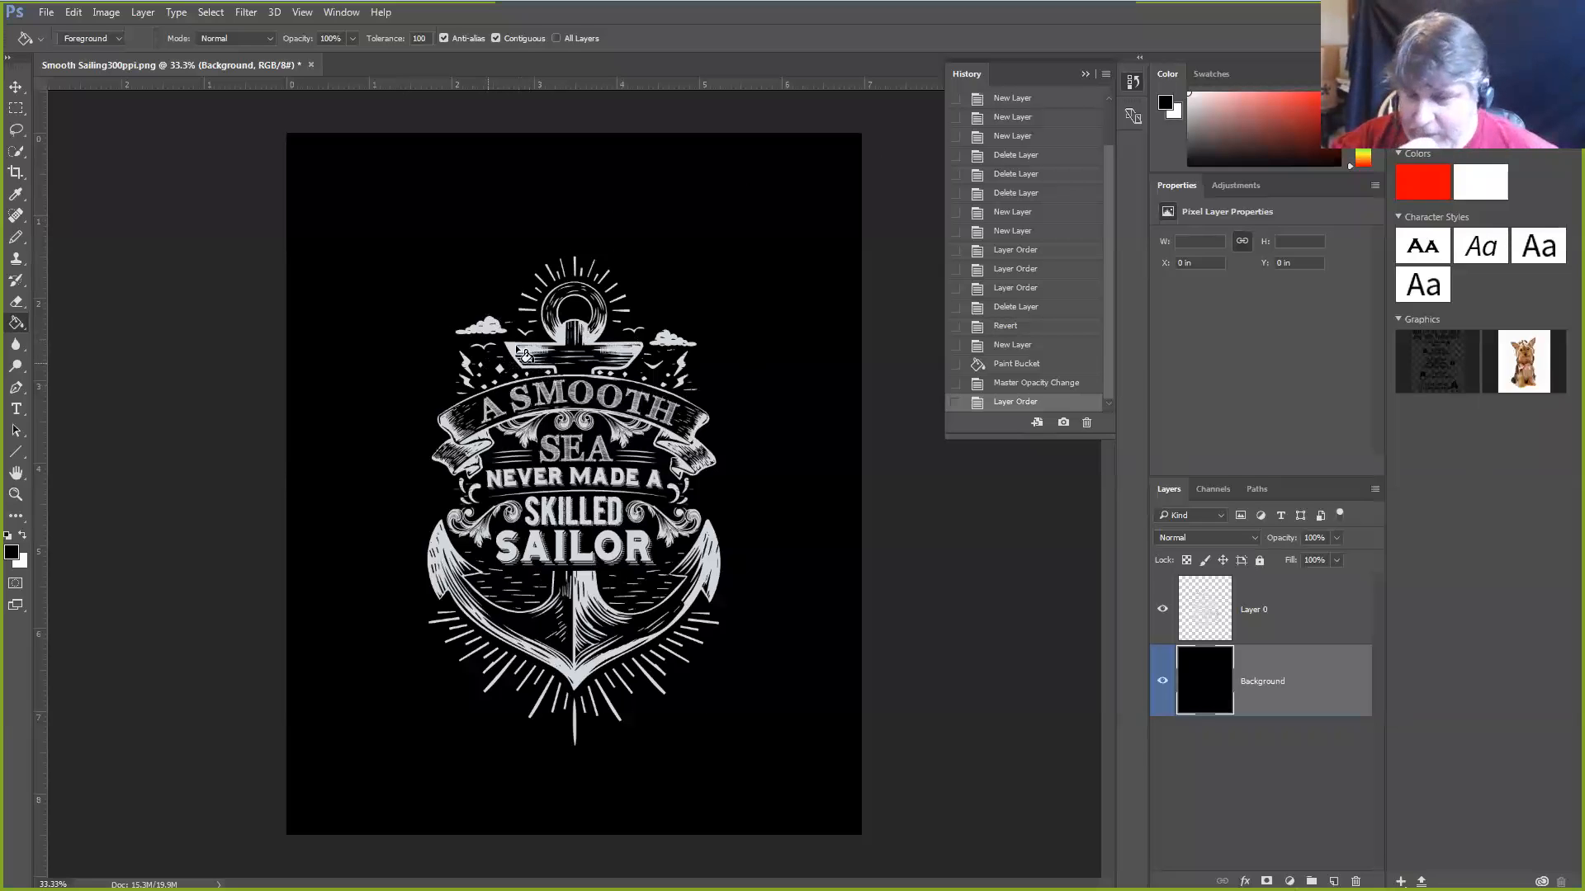
{"action": "left_click", "coordinate": [16, 108]}
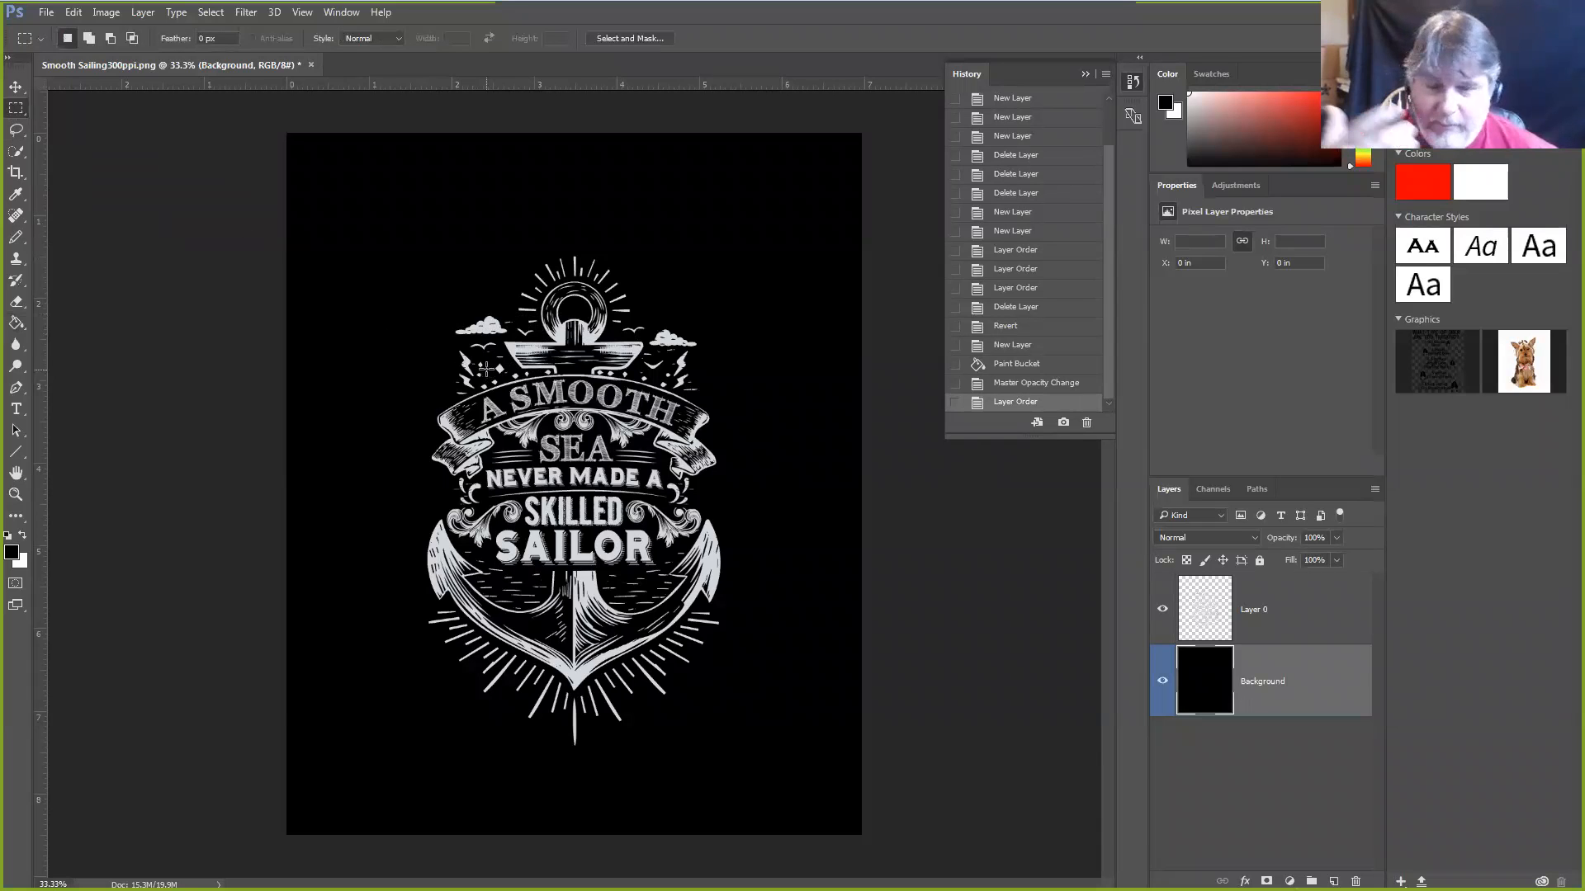
{"action": "left_click", "coordinate": [1083, 72]}
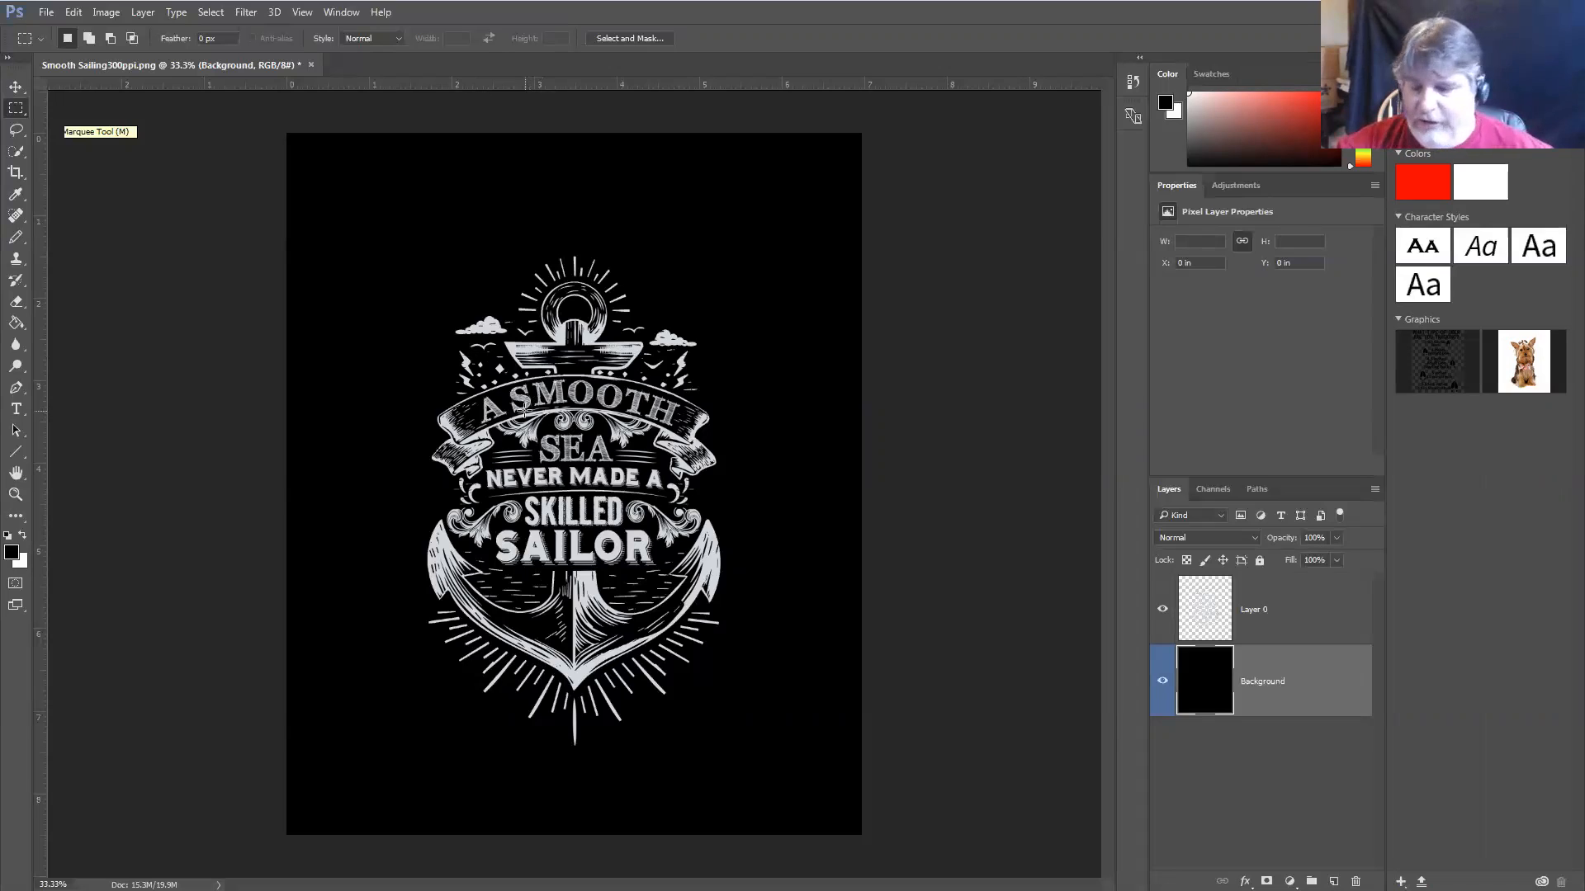
Switch to the Zoom Tool, back to the Rectangular Marquee Tool, and again to the Zoom Tool
{"action": "key", "text": "z"}
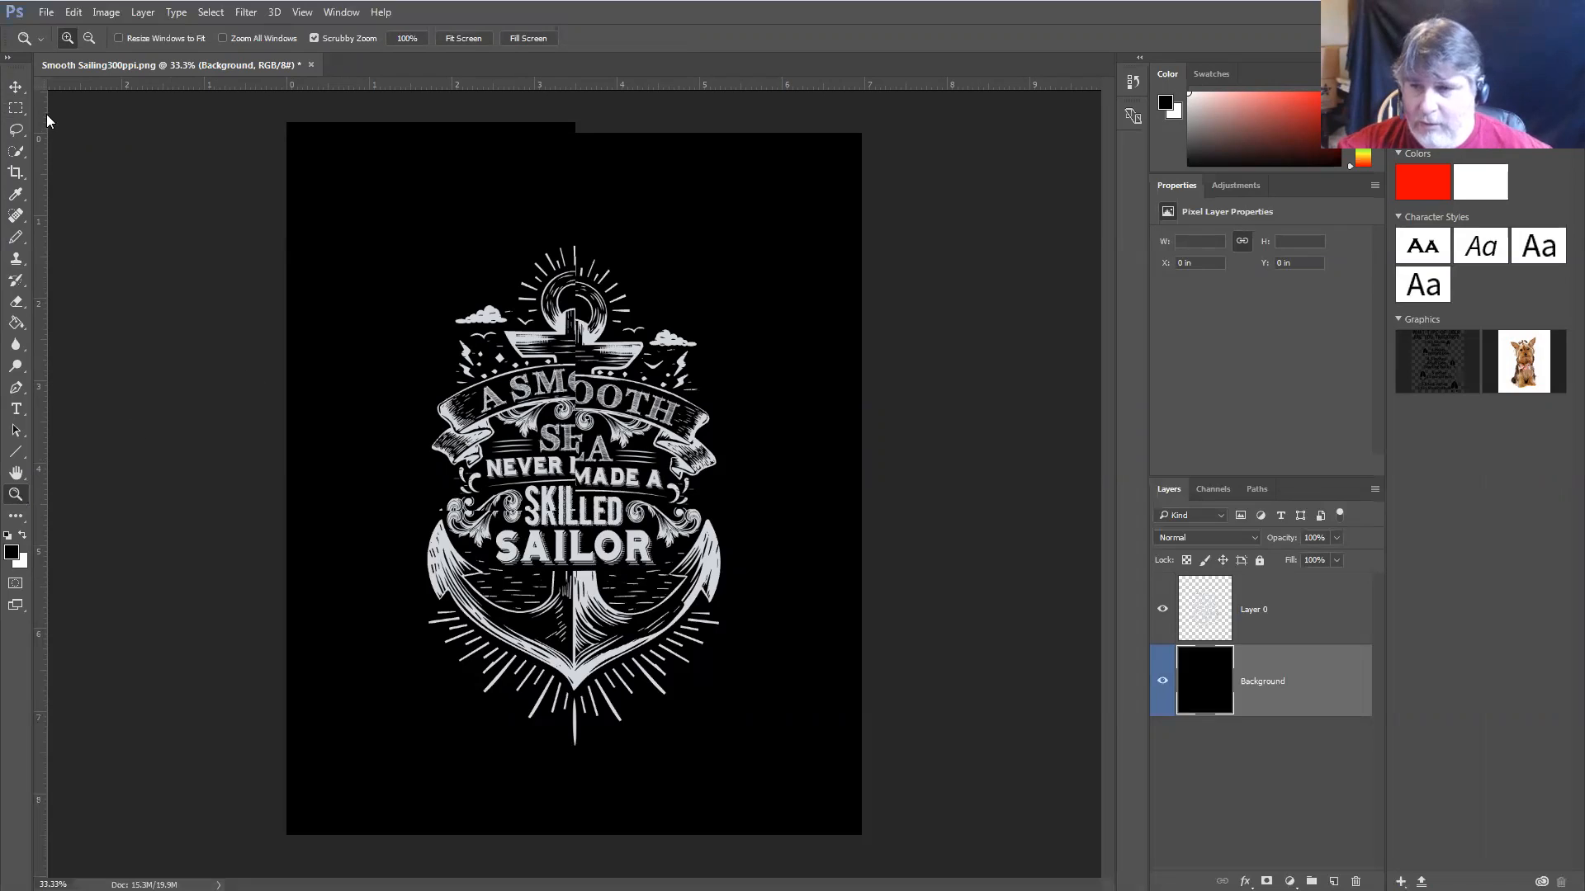
{"action": "key", "text": "m"}
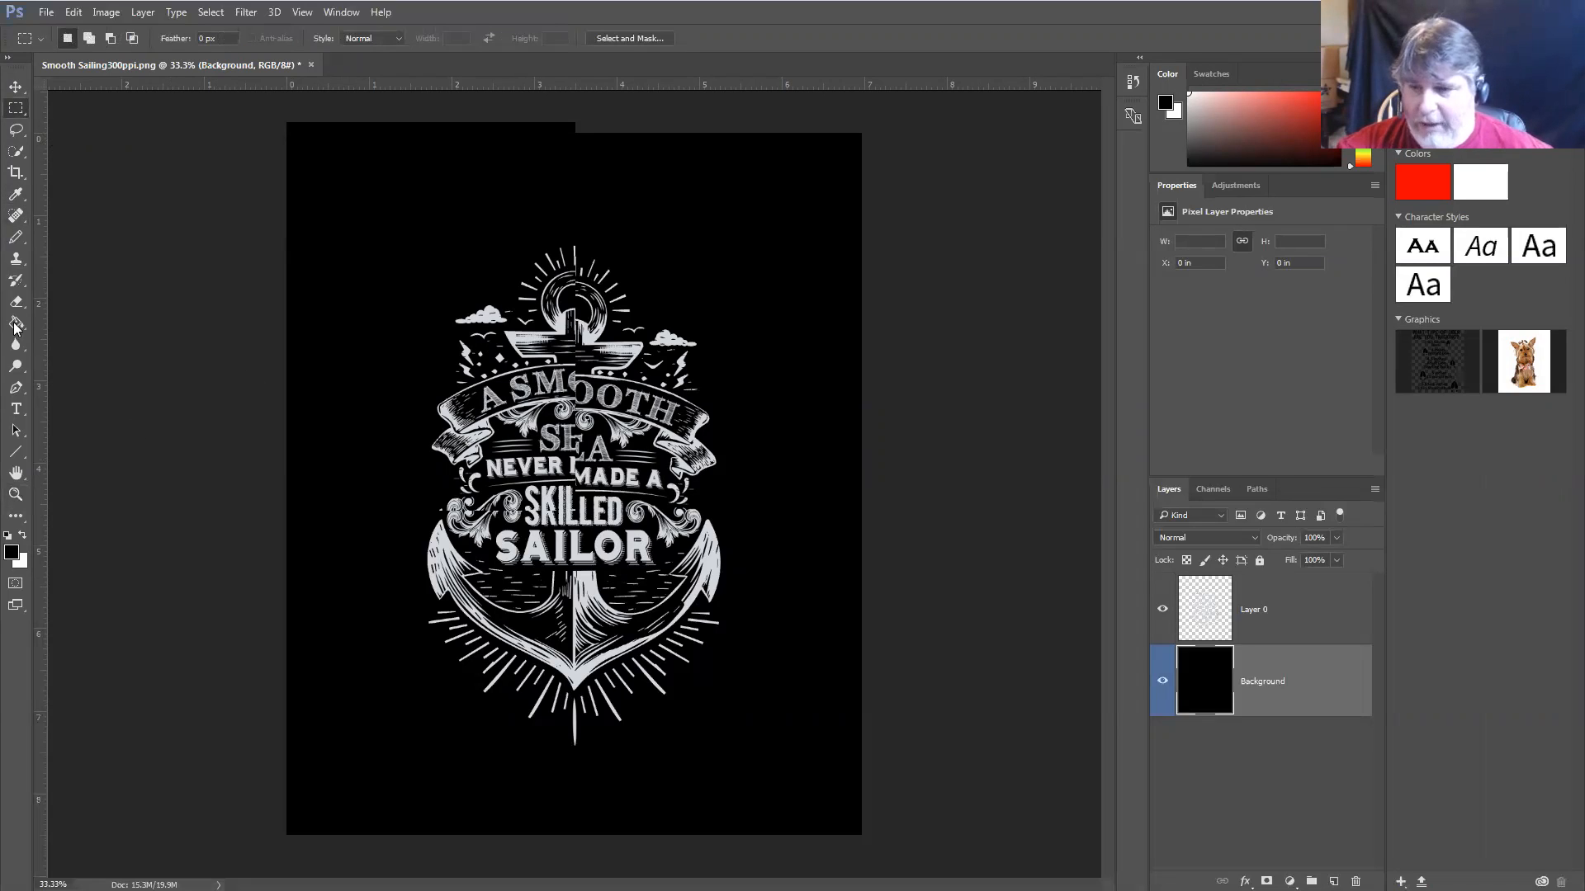
{"action": "key", "text": "z"}
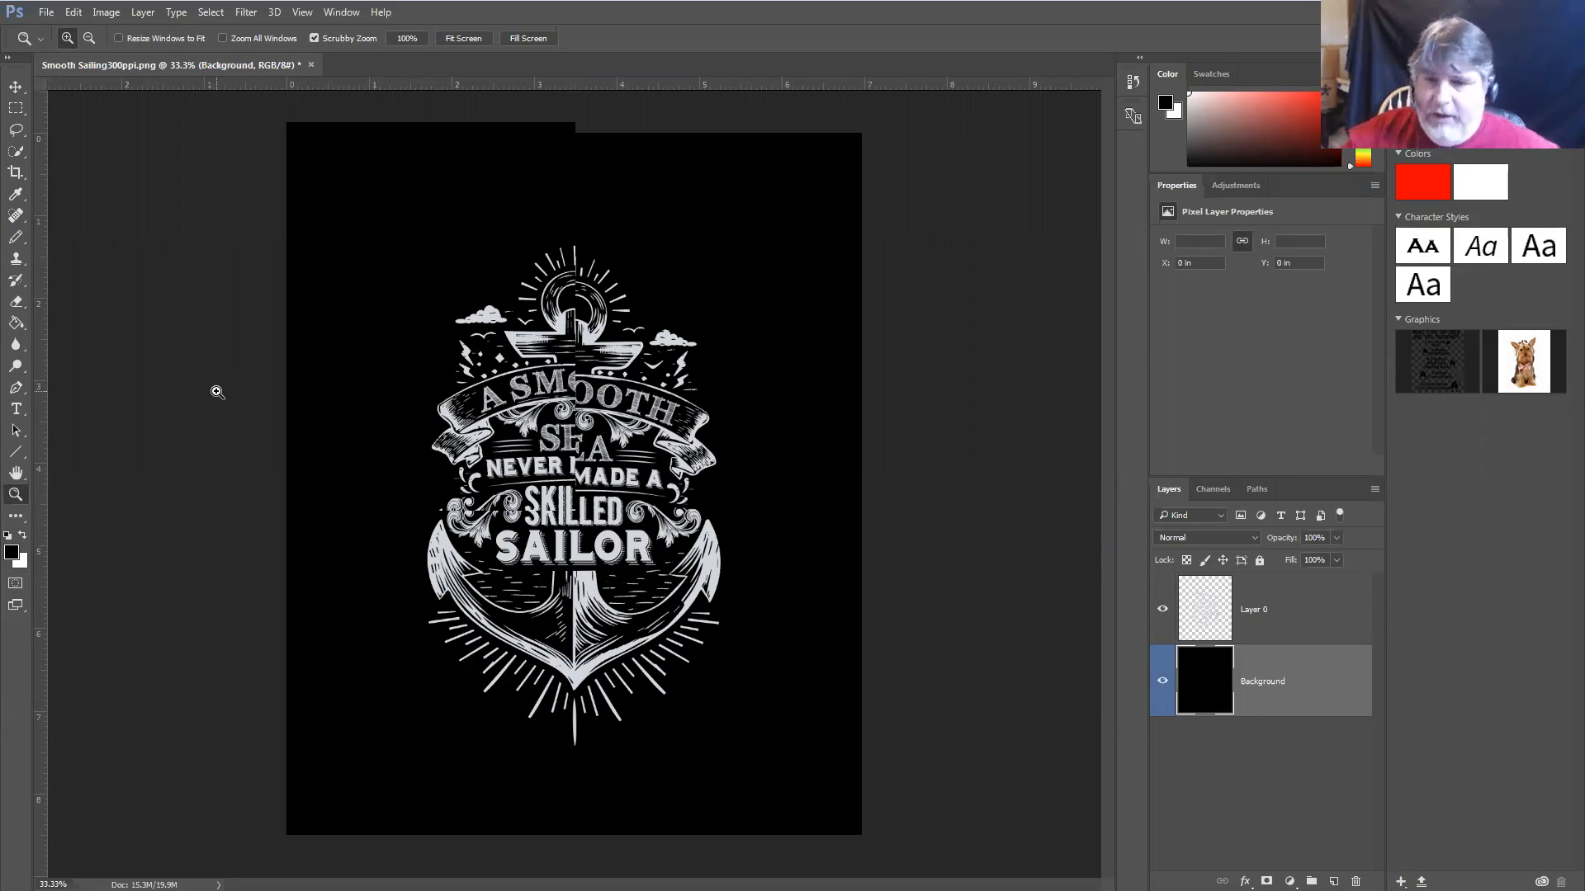
Zoom in on the anchor's ring to 400%, and zoom back out to 33.3%
{"action": "key", "text": "ctrl+plus"}
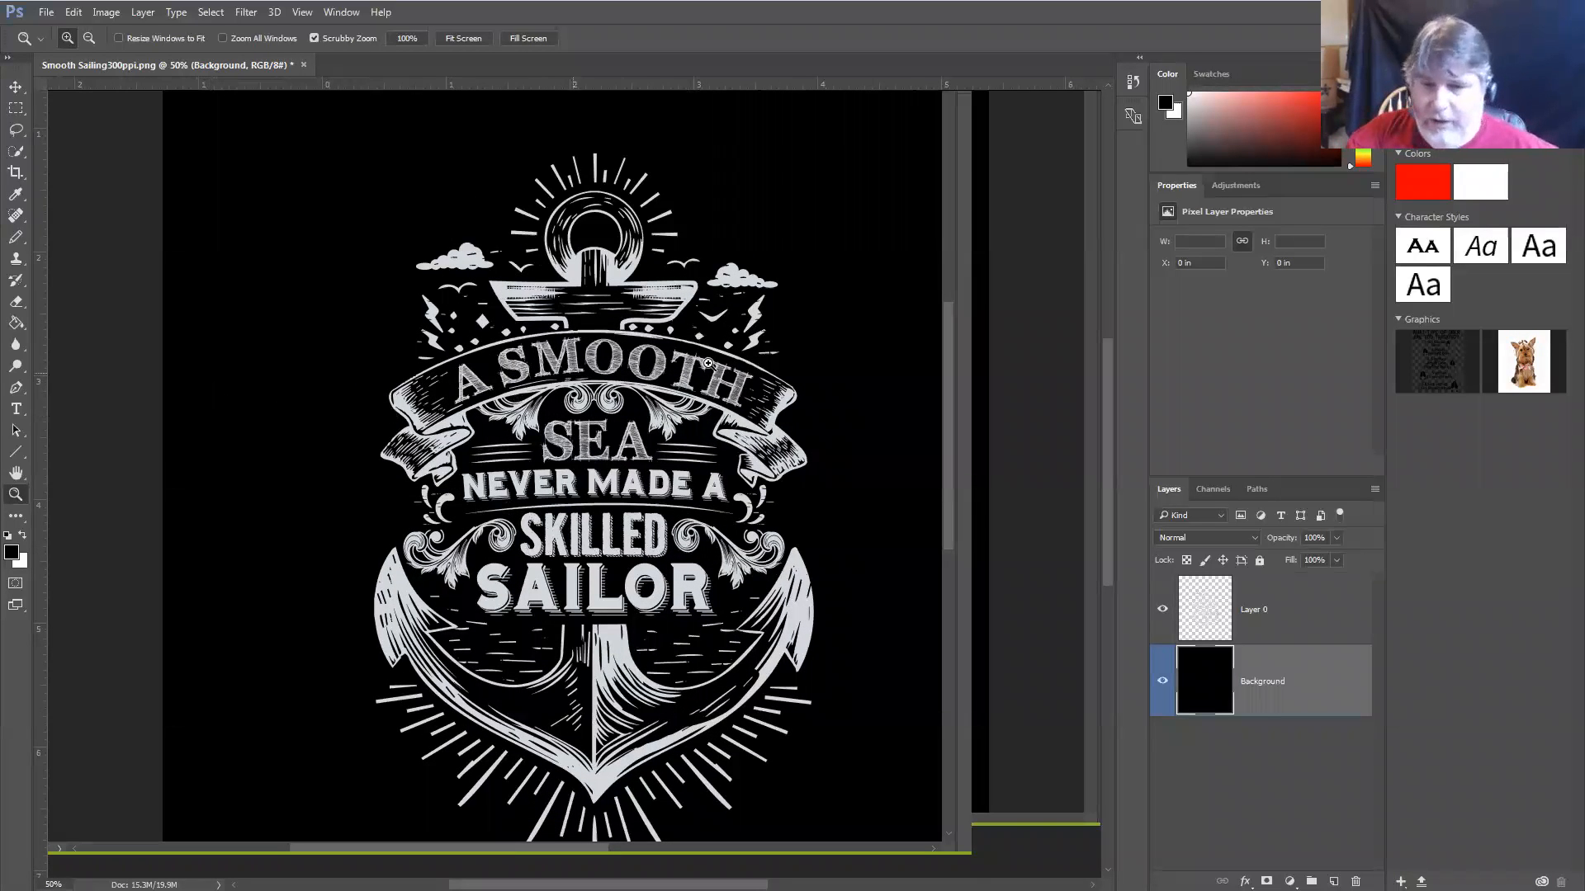
{"action": "key", "text": "ctrl+plus"}
{"action": "key", "text": "ctrl+plus"}
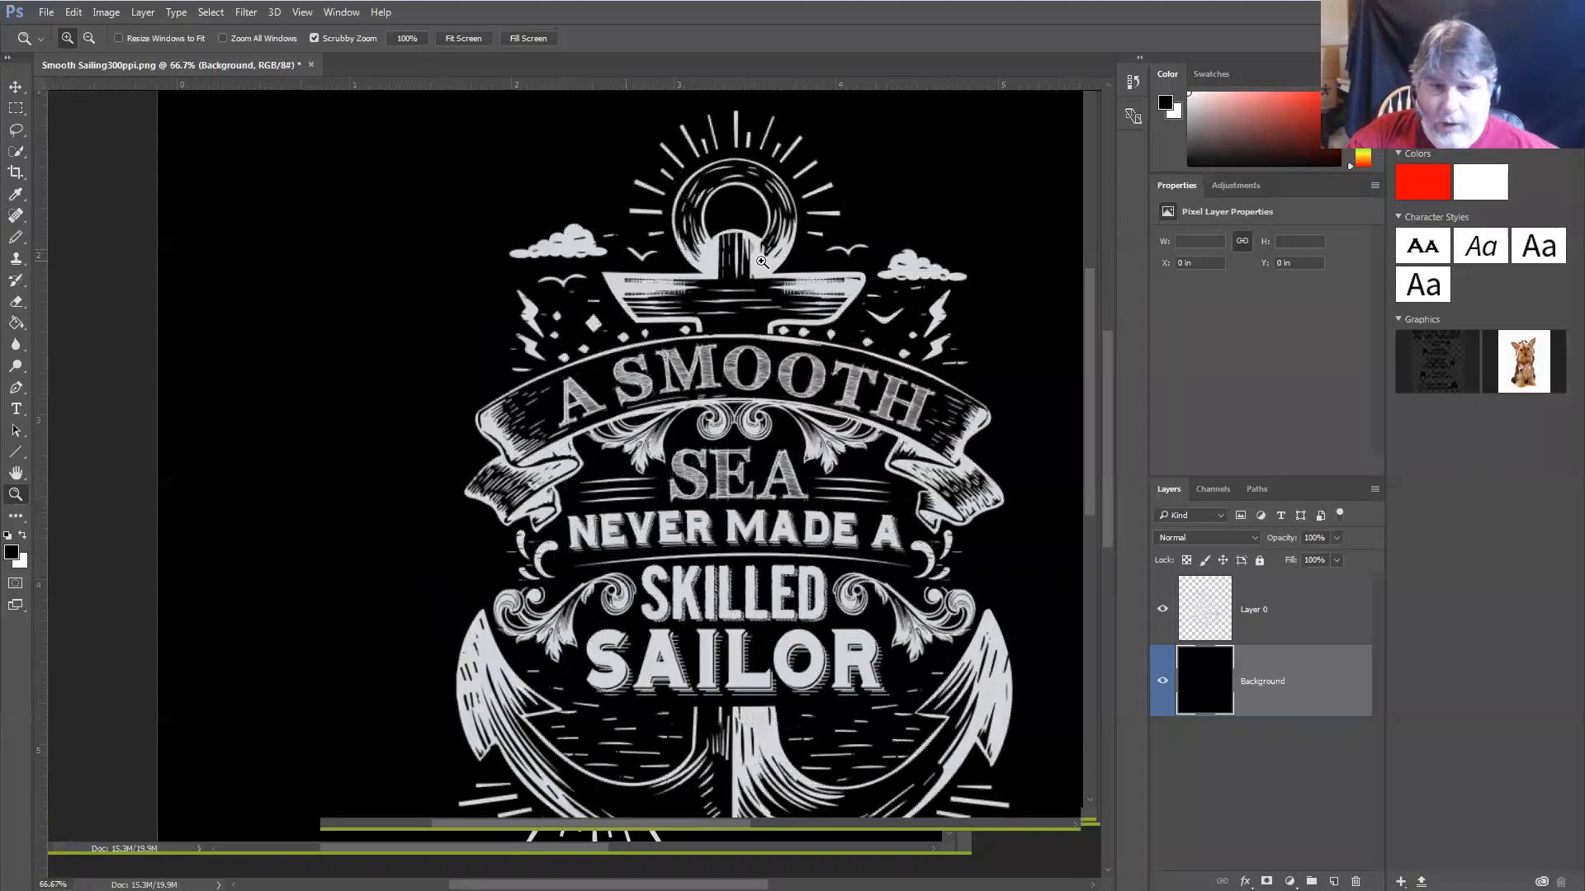
{"action": "left_click", "coordinate": [743, 190]}
{"action": "left_click", "coordinate": [752, 206]}
{"action": "left_click", "coordinate": [775, 216]}
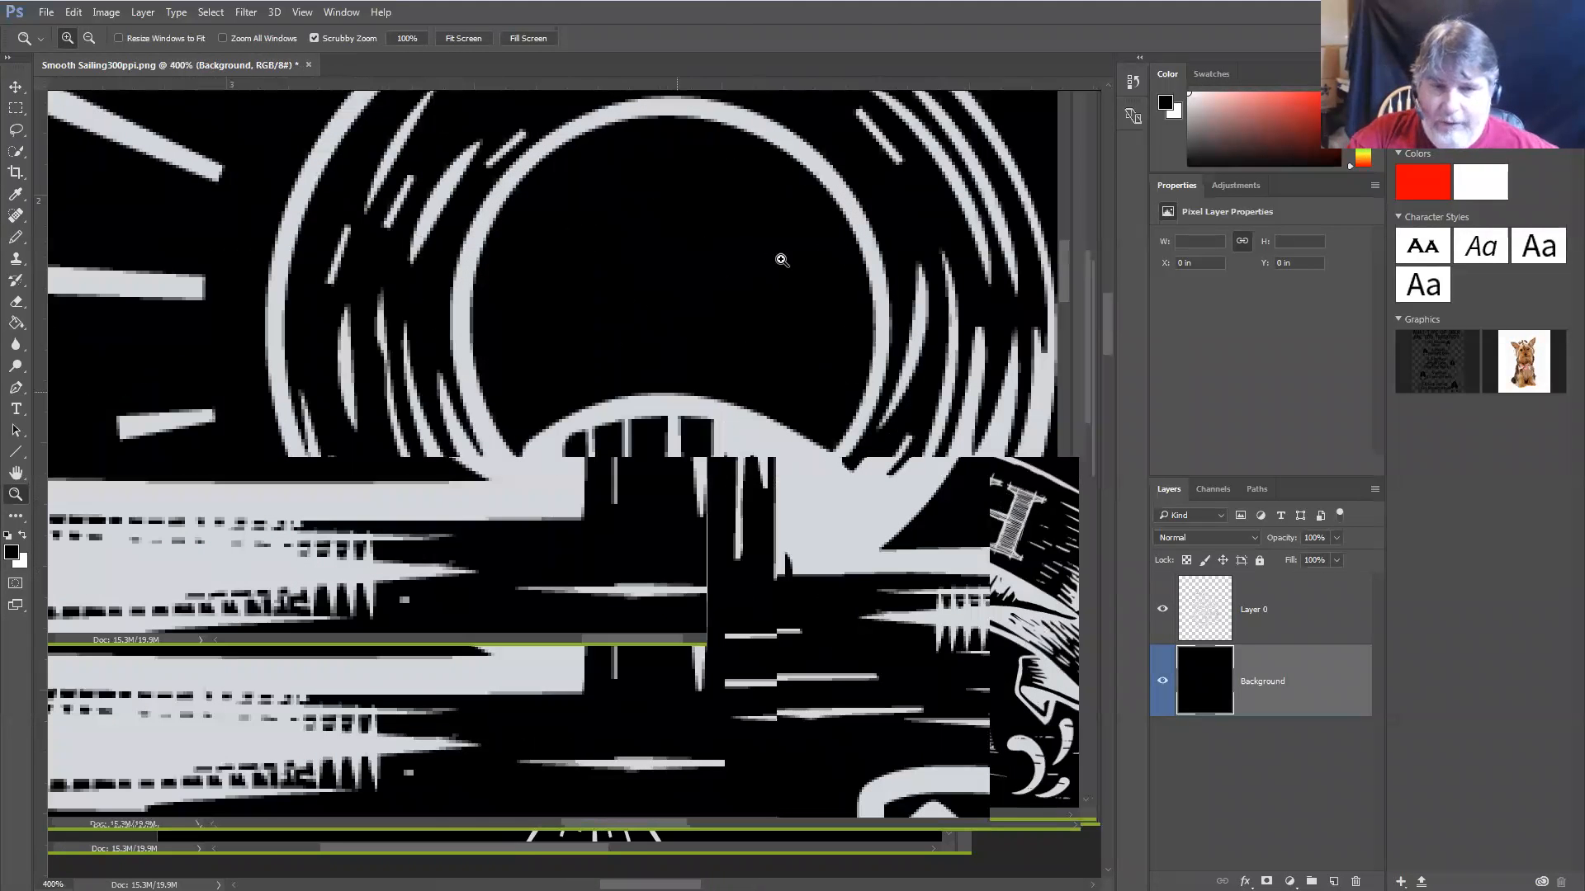
{"action": "left_click", "coordinate": [716, 305], "text": "alt"}
{"action": "left_click", "coordinate": [717, 304], "text": "alt"}
{"action": "left_click", "coordinate": [715, 318], "text": "alt"}
{"action": "left_click", "coordinate": [682, 708], "text": "alt"}
{"action": "left_click", "coordinate": [700, 578], "text": "alt"}
{"action": "left_click", "coordinate": [700, 525], "text": "alt"}
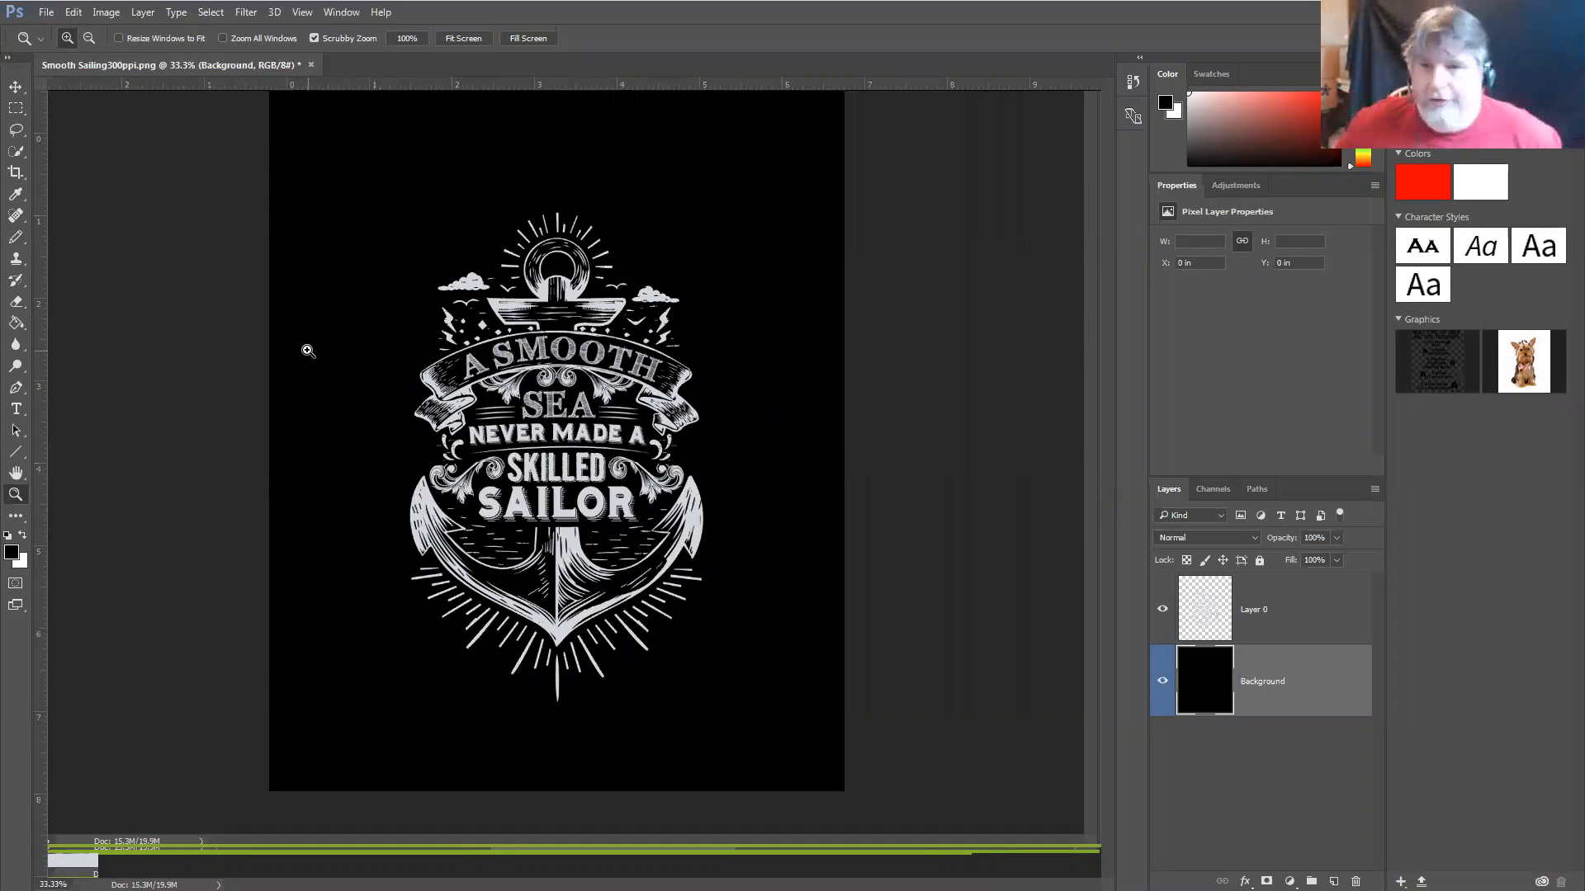
Make a rectangular marquee selection at the artwork's upper-left edge, look up the Deselect command, and clear the selection
{"action": "key", "text": "m"}
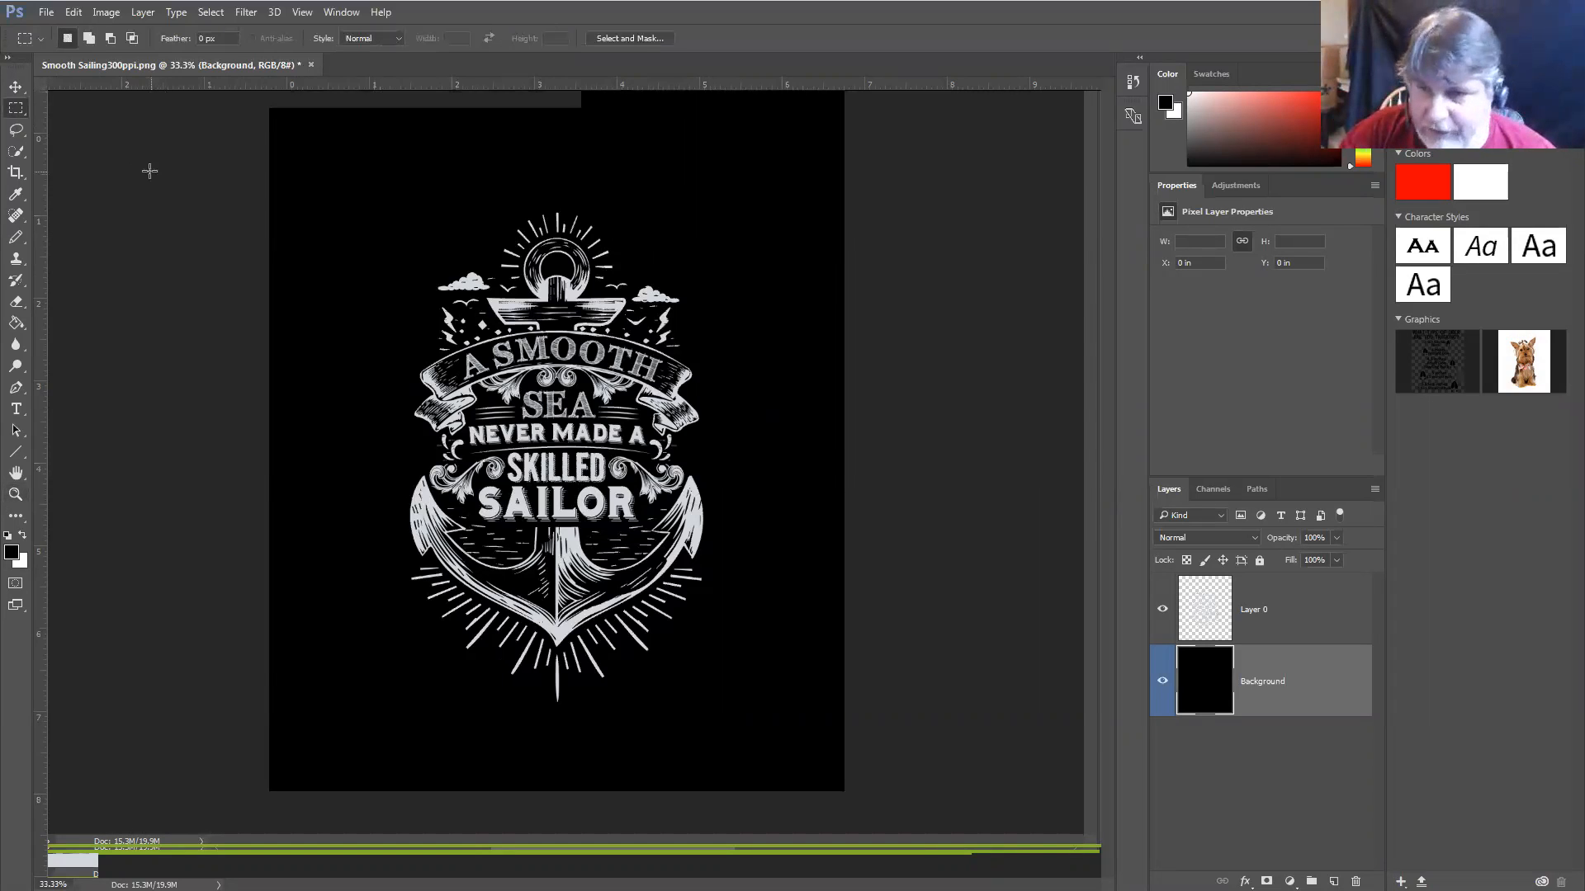
{"action": "left_click_drag", "start_coordinate": [177, 216], "coordinate": [393, 431]}
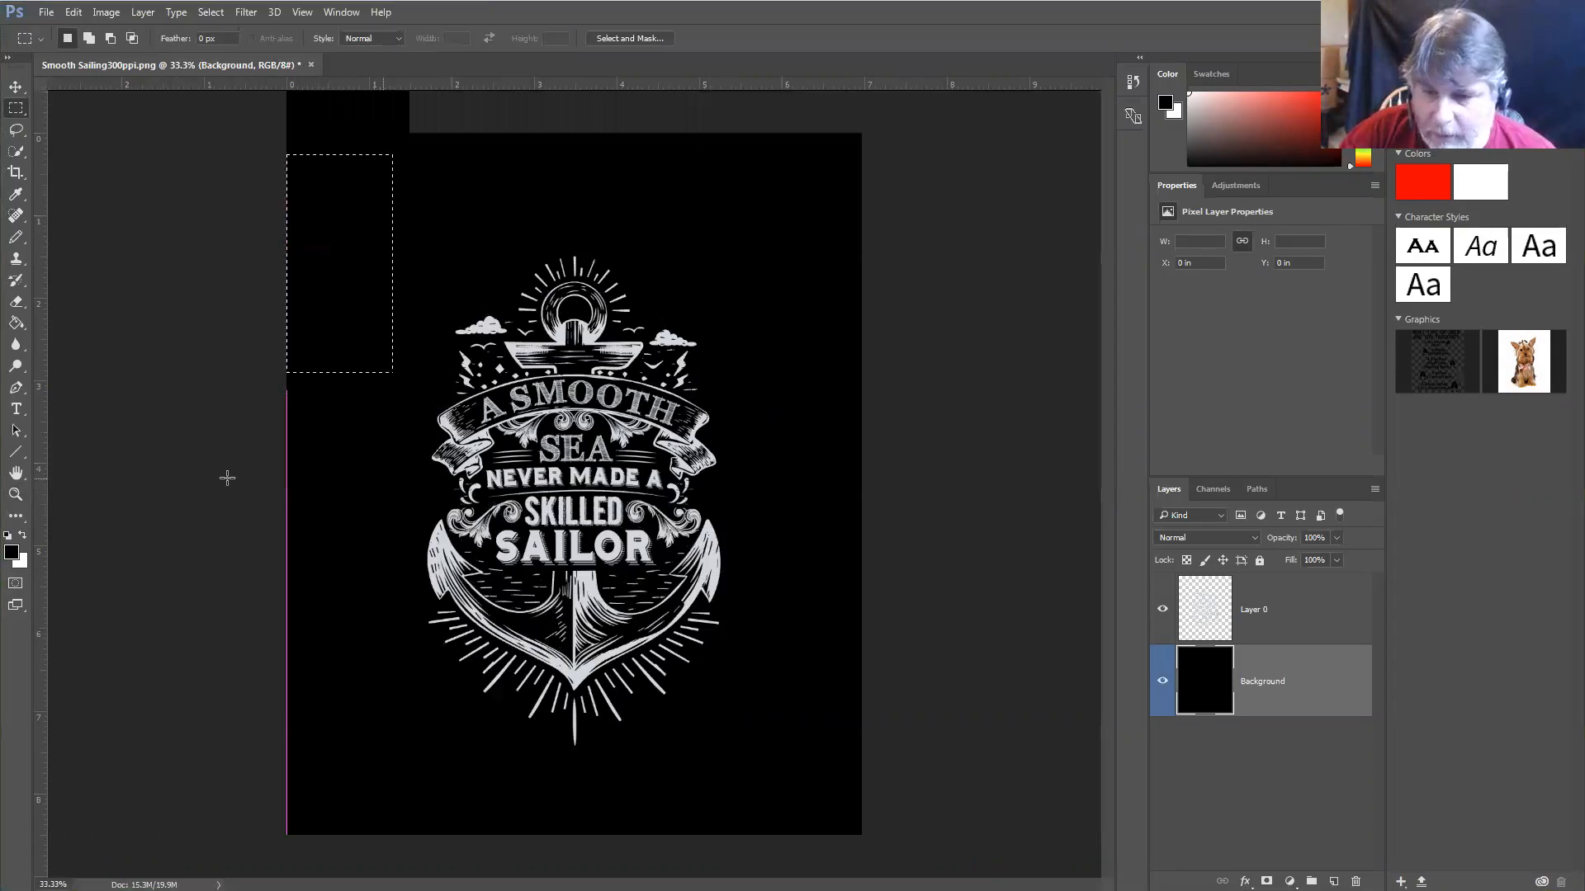
{"action": "key", "text": "z"}
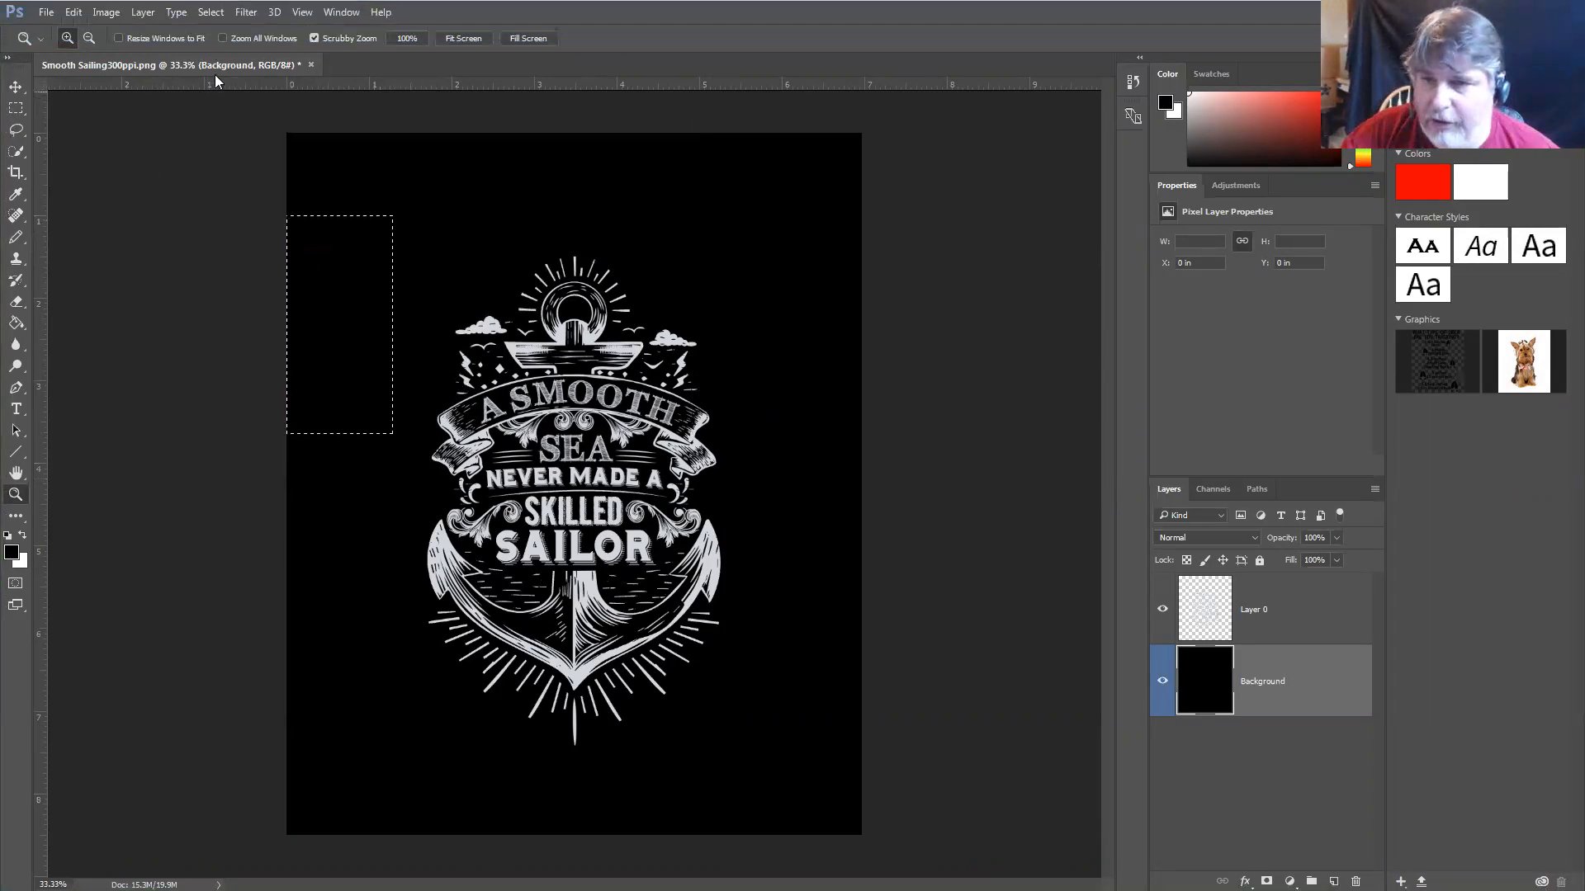
{"action": "left_click", "coordinate": [212, 13]}
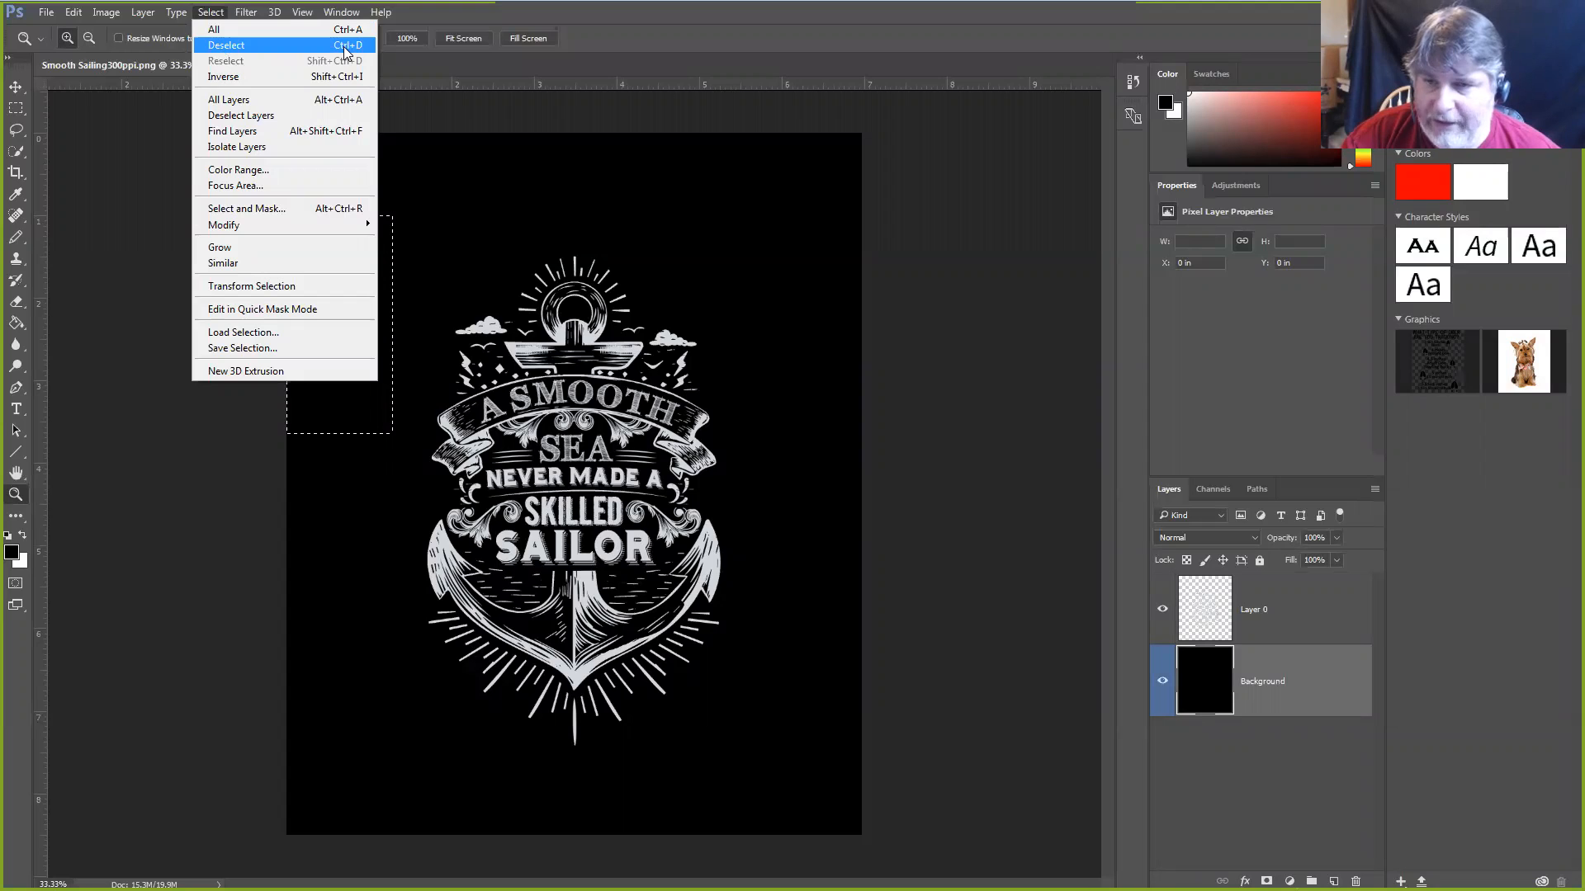
{"action": "left_click", "coordinate": [168, 128]}
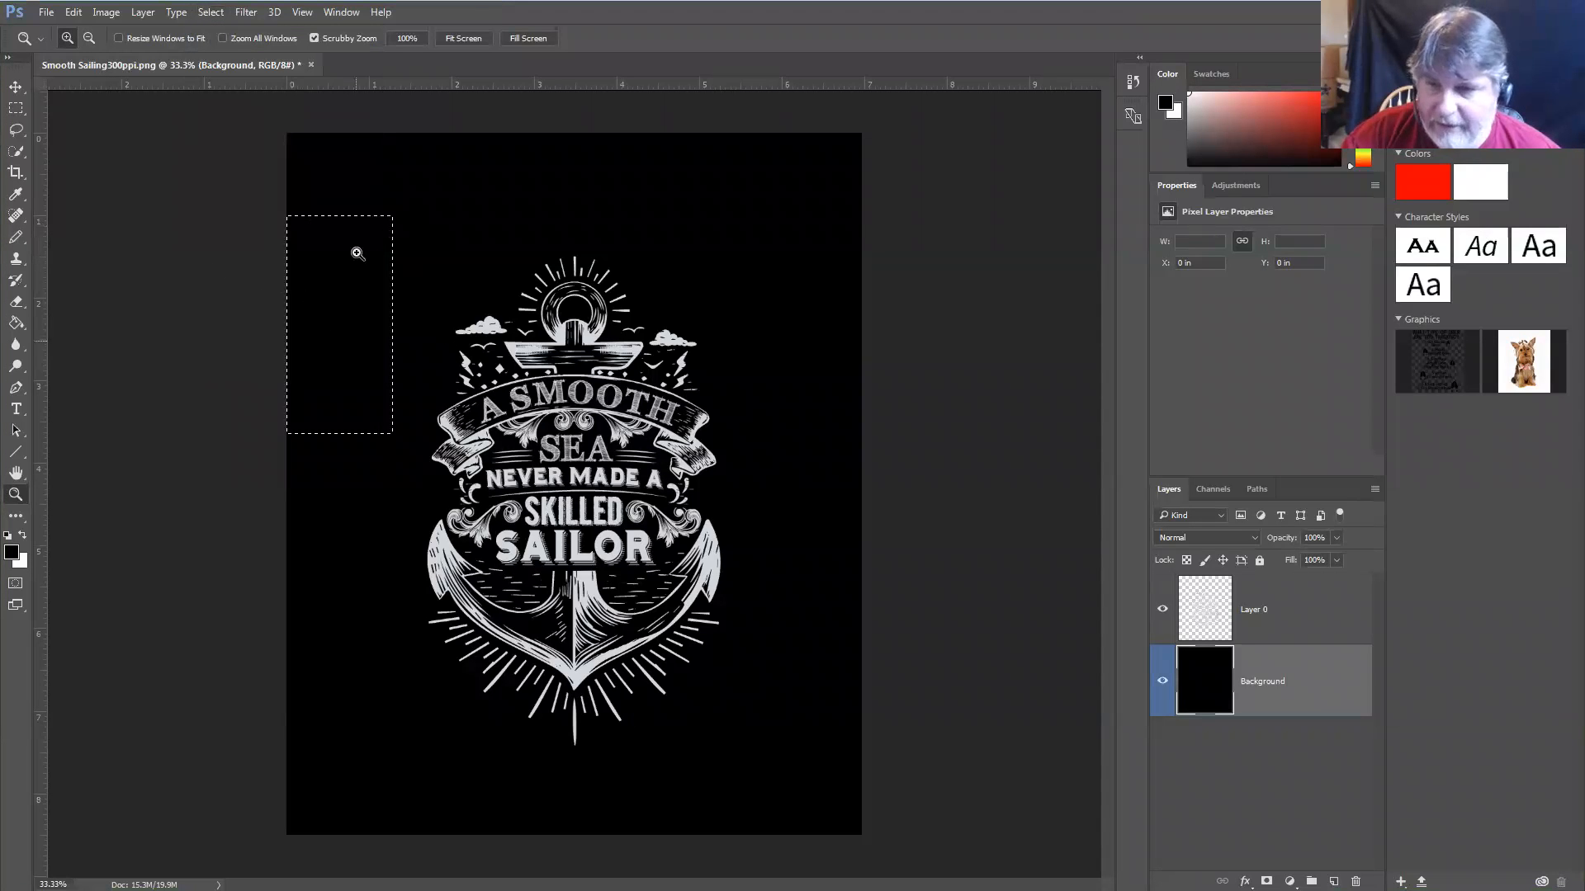
{"action": "key", "text": "m"}
{"action": "key", "text": "ctrl+d"}
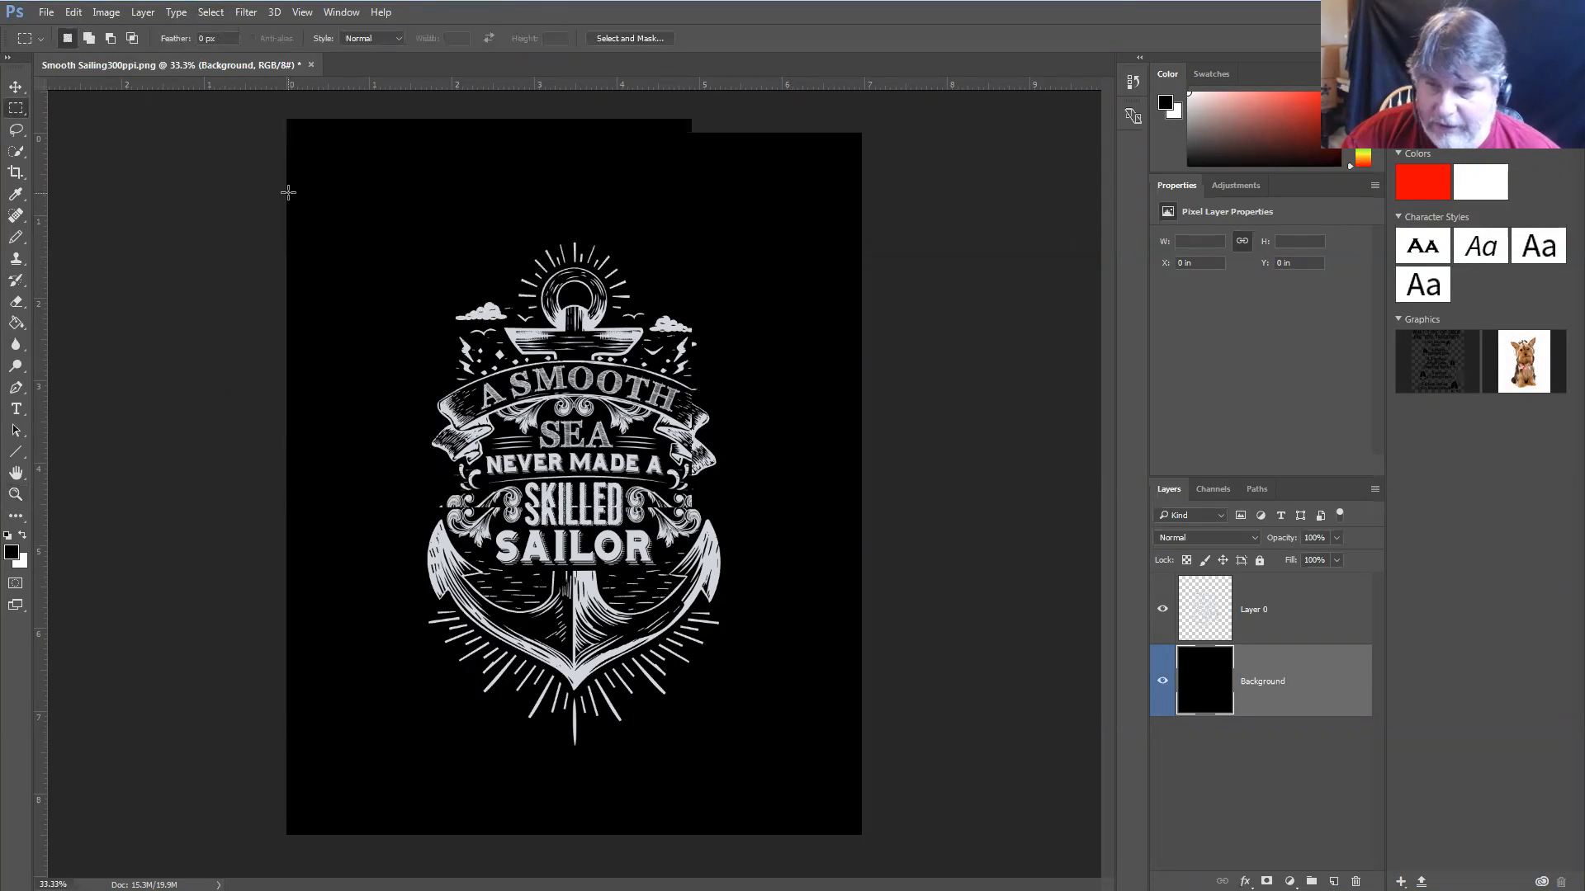
Marquee a rectangle at the artwork's upper-left edge, and fill it on the Background layer with the foreground color set to red d42727
{"action": "left_click_drag", "start_coordinate": [276, 184], "coordinate": [265, 436]}
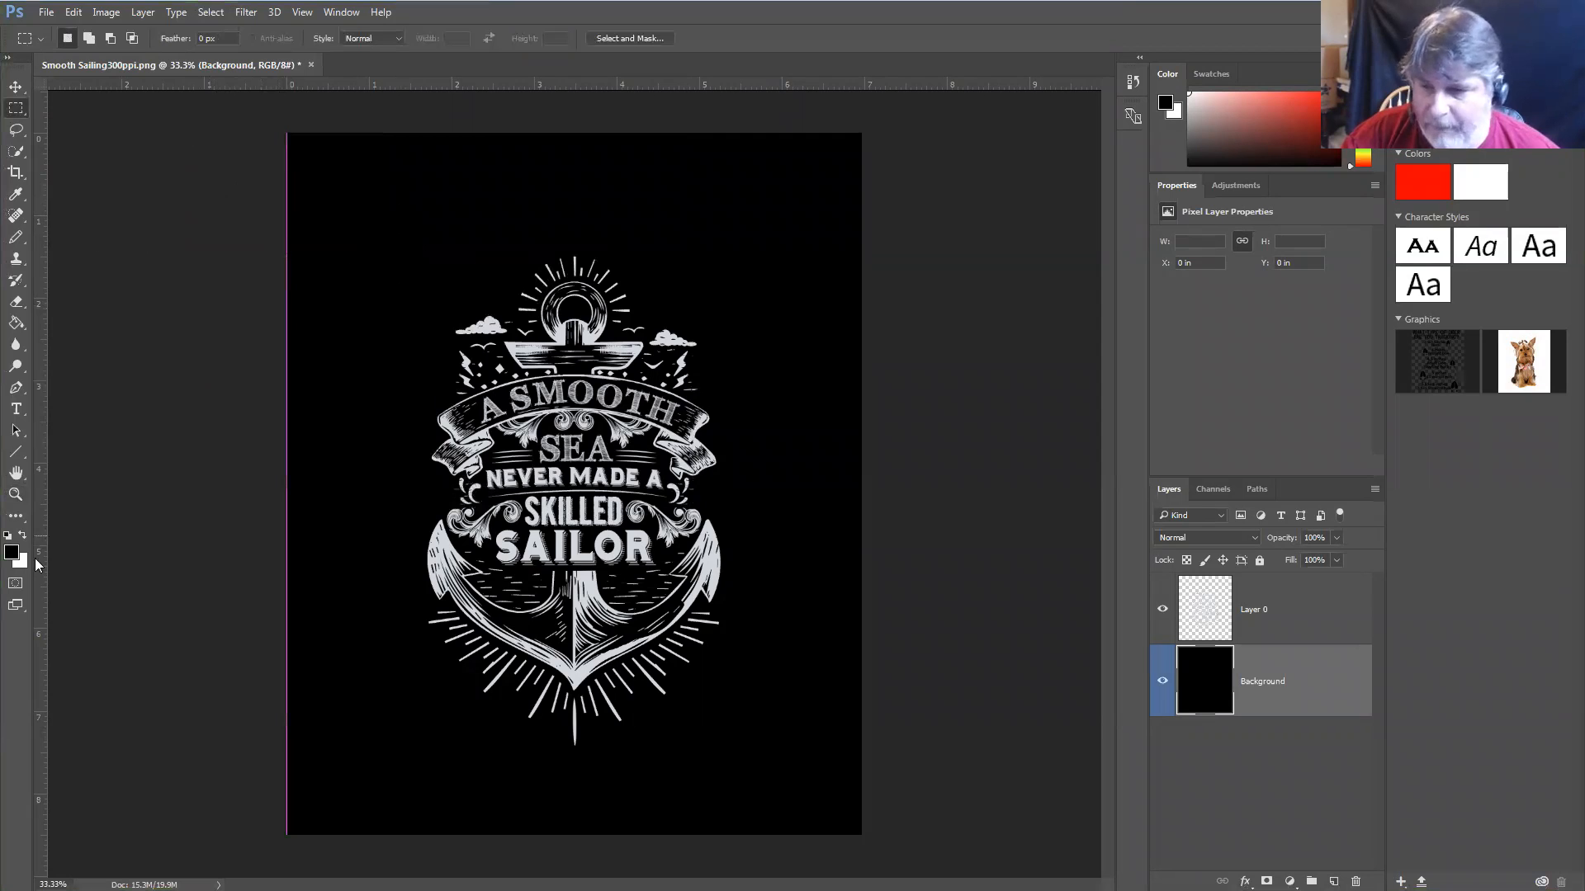
{"action": "left_click", "coordinate": [12, 555]}
{"action": "left_click", "coordinate": [1011, 303]}
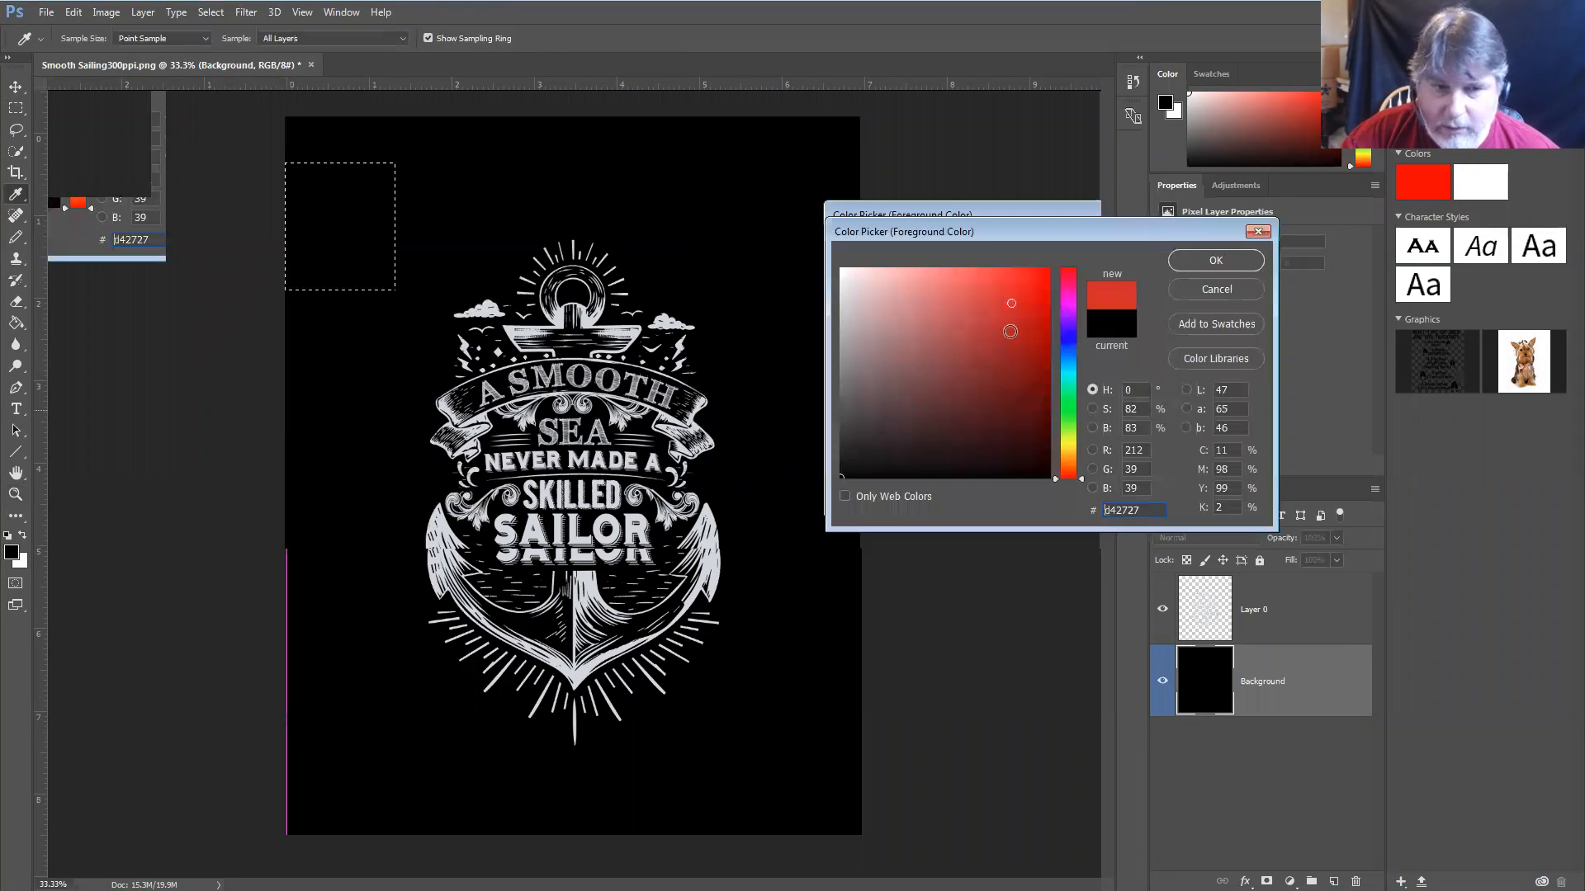
{"action": "left_click", "coordinate": [1216, 261]}
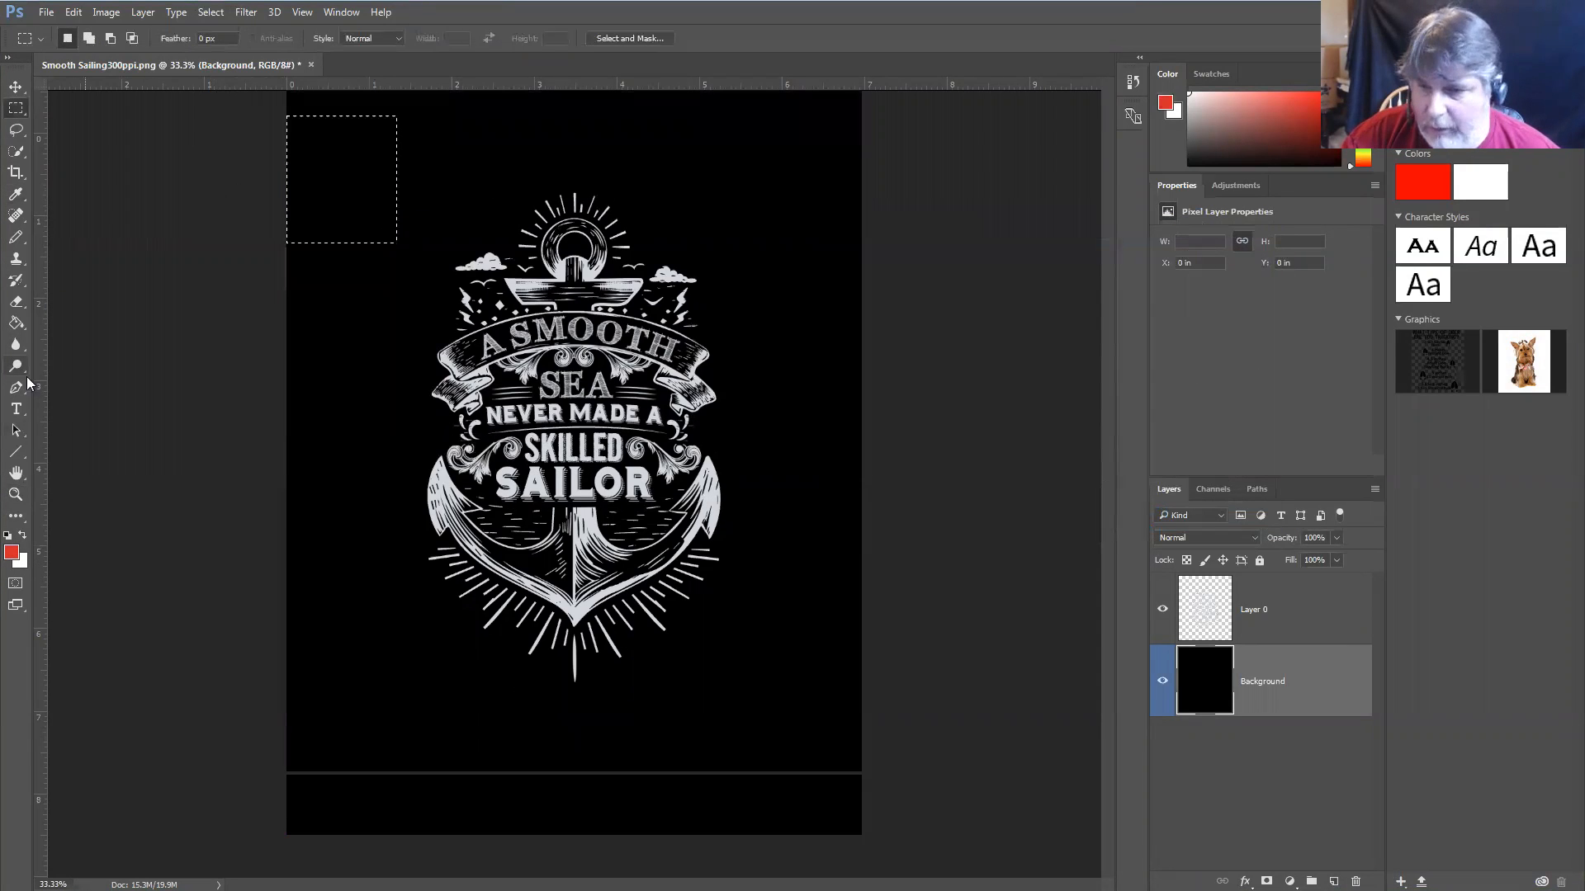
{"action": "left_click", "coordinate": [13, 323]}
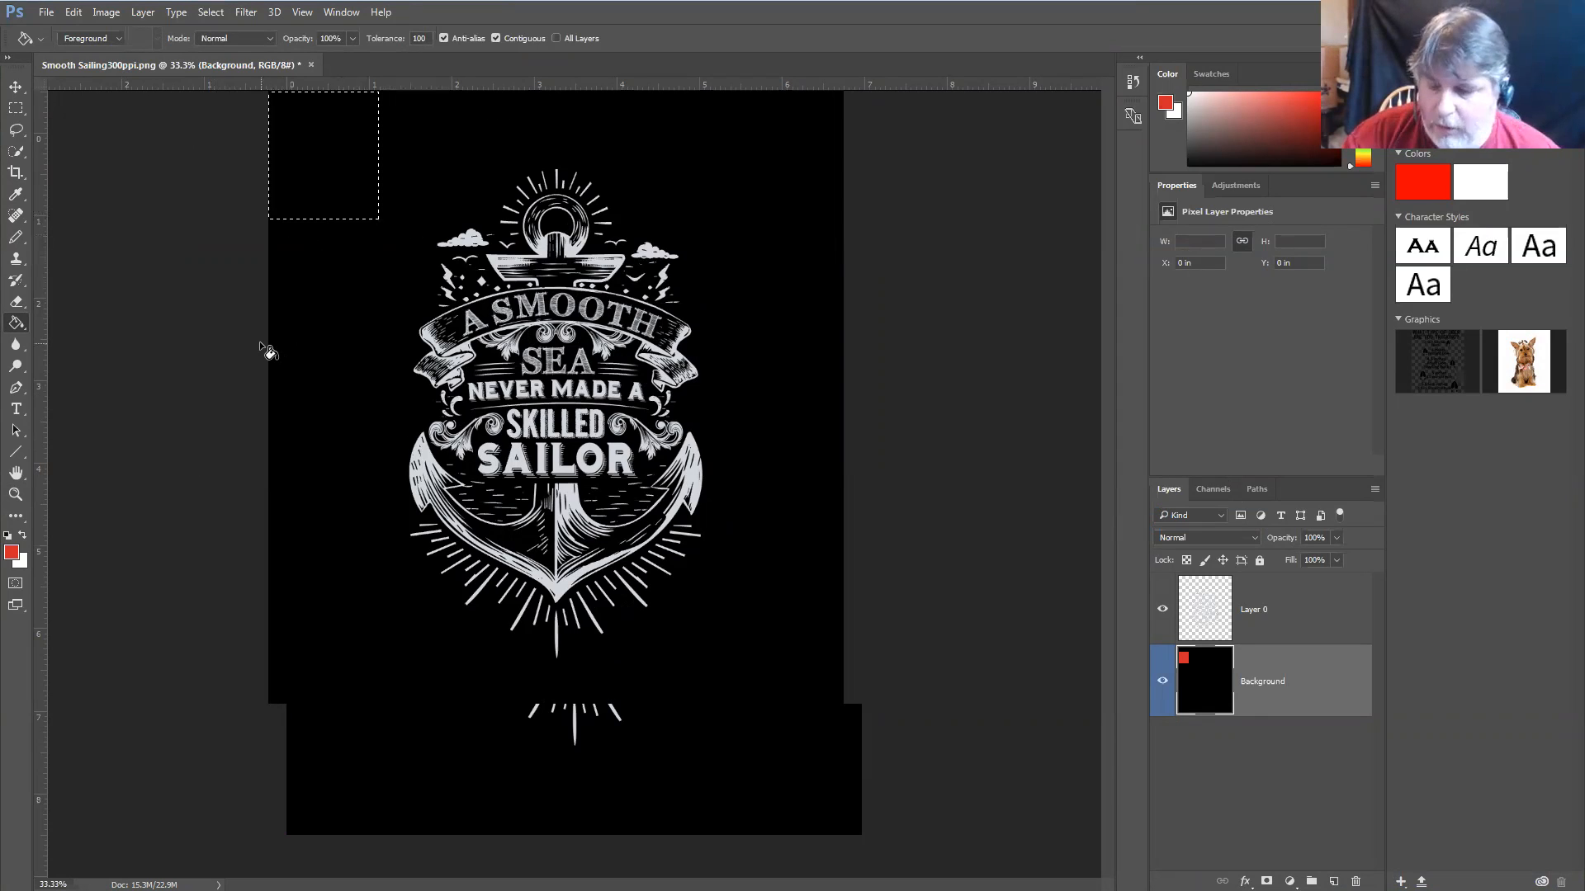
Step back in History to the last Layer Order state, and marquee a new rectangle at the artwork's upper-left edge
{"action": "left_click", "coordinate": [1132, 80]}
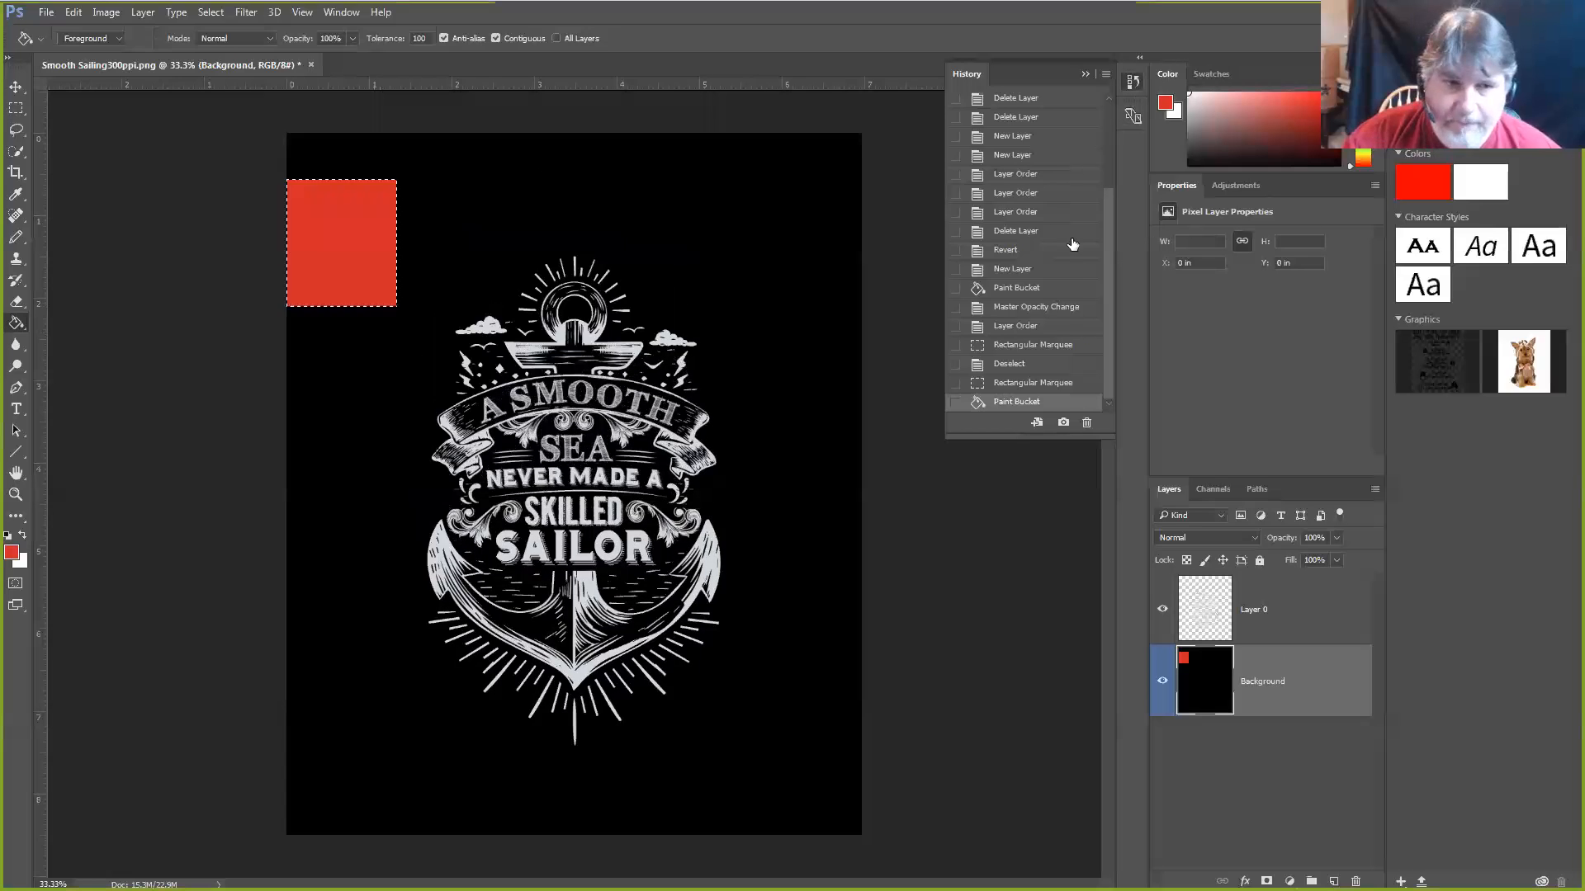
{"action": "left_click", "coordinate": [1016, 326]}
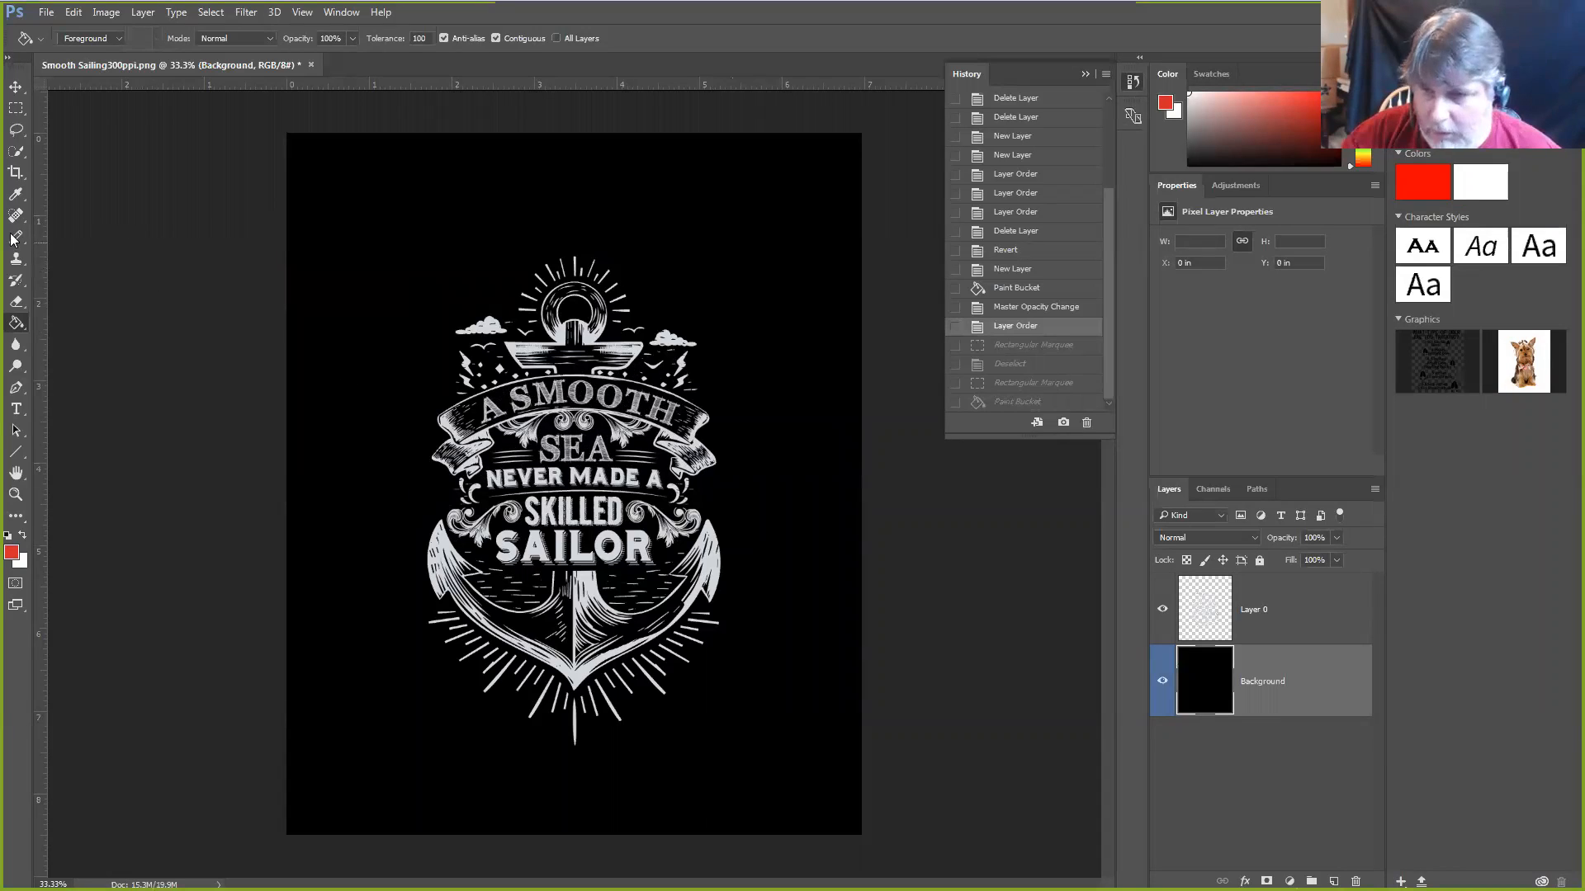
{"action": "key", "text": "m"}
{"action": "left_click_drag", "start_coordinate": [240, 168], "coordinate": [398, 274]}
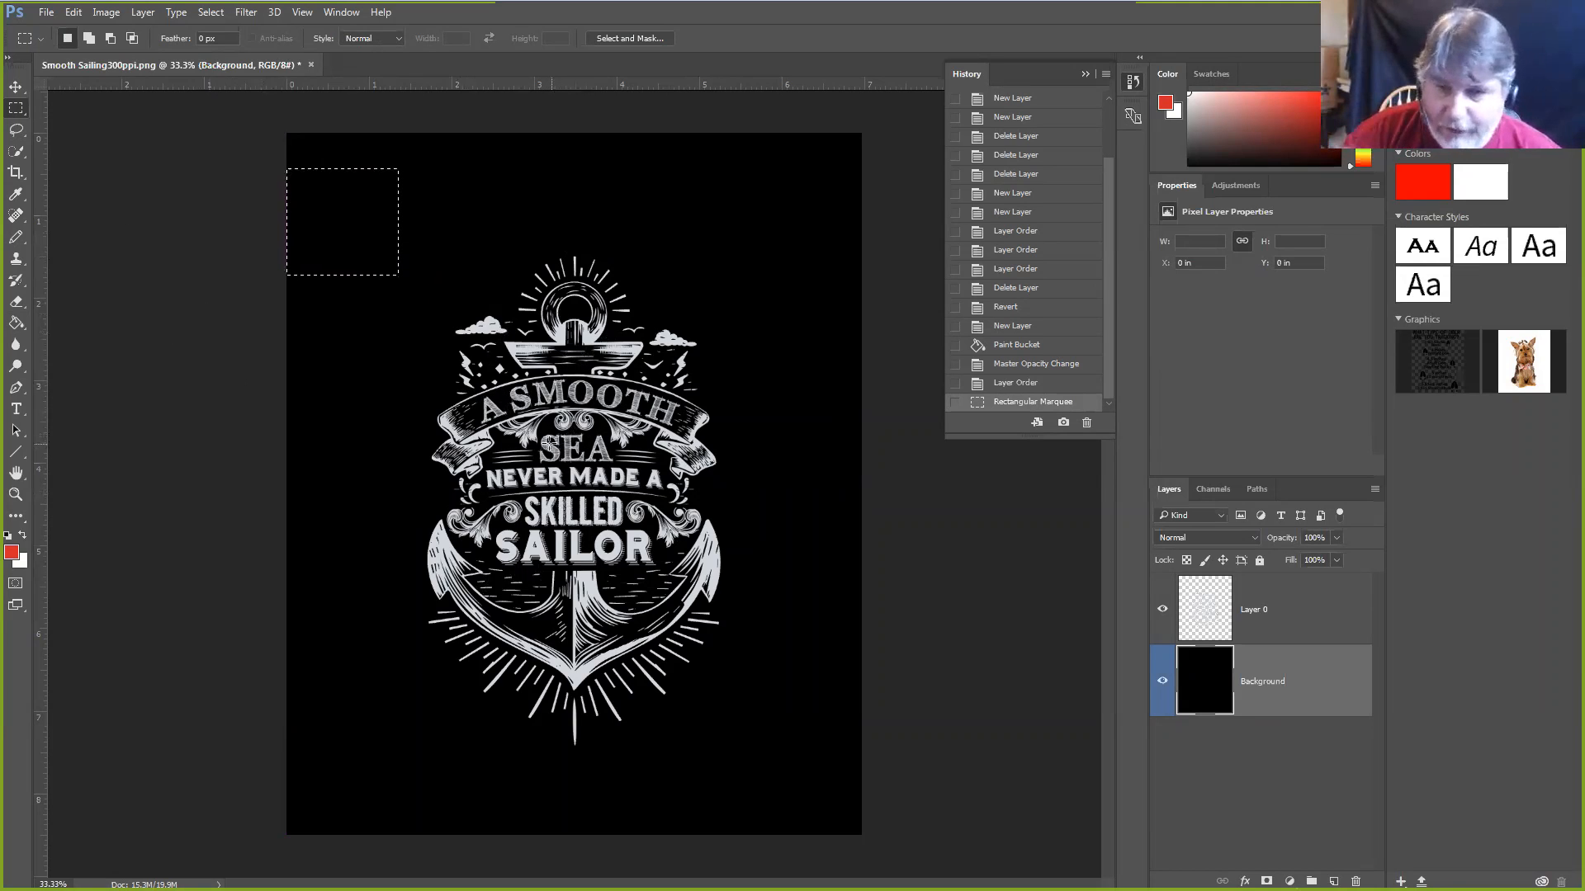
Fill the marquee selection with the red foreground color using the Paint Bucket Tool, and undo the fill
{"action": "left_click", "coordinate": [15, 322]}
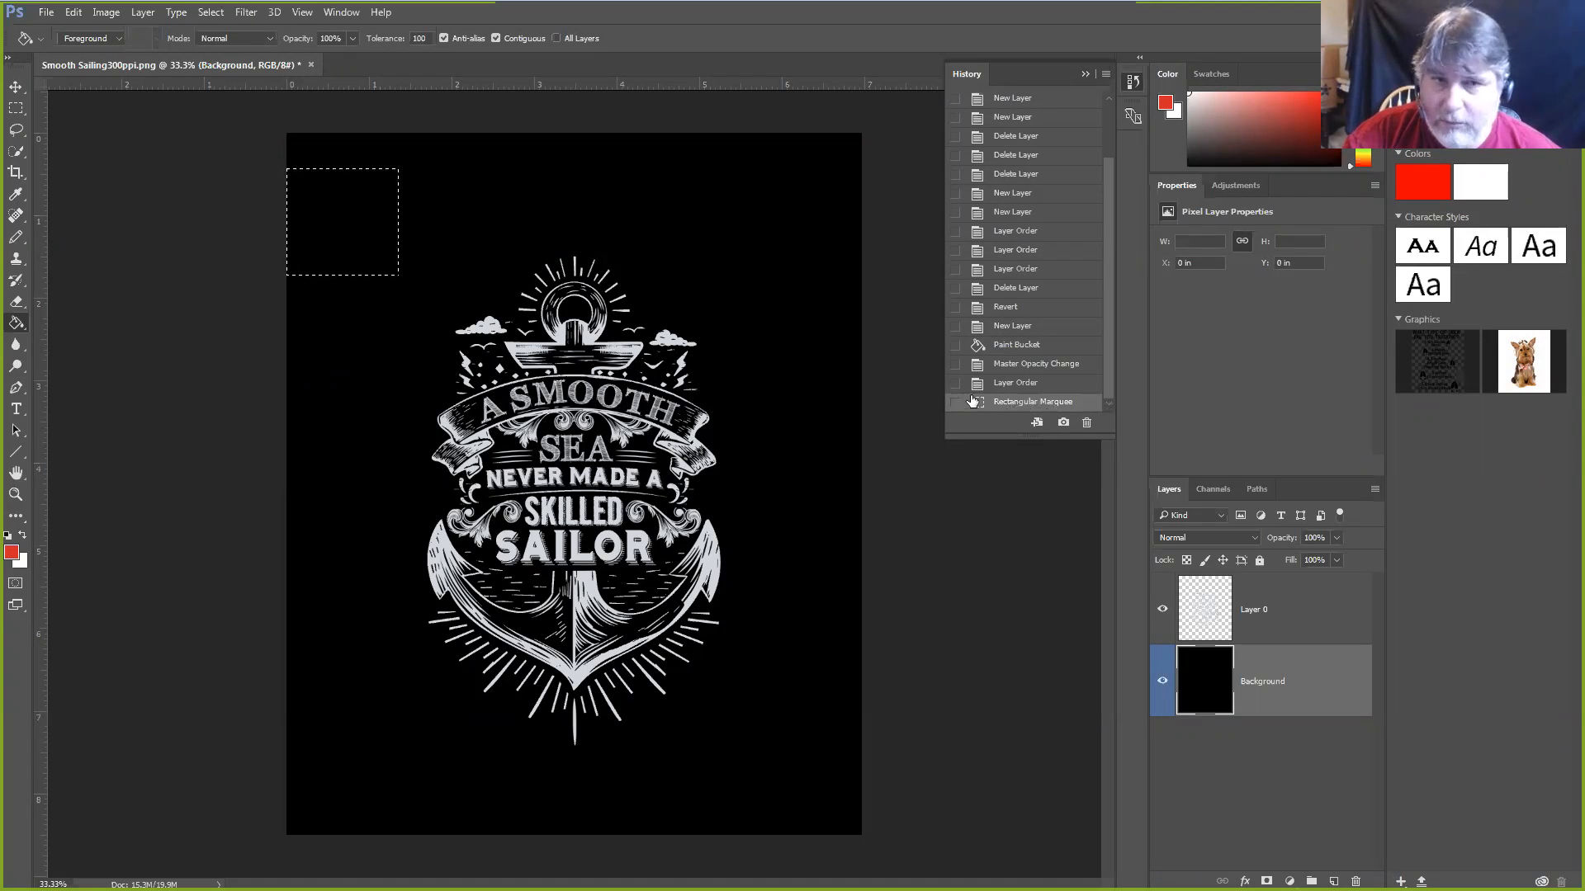
{"action": "left_click", "coordinate": [355, 235]}
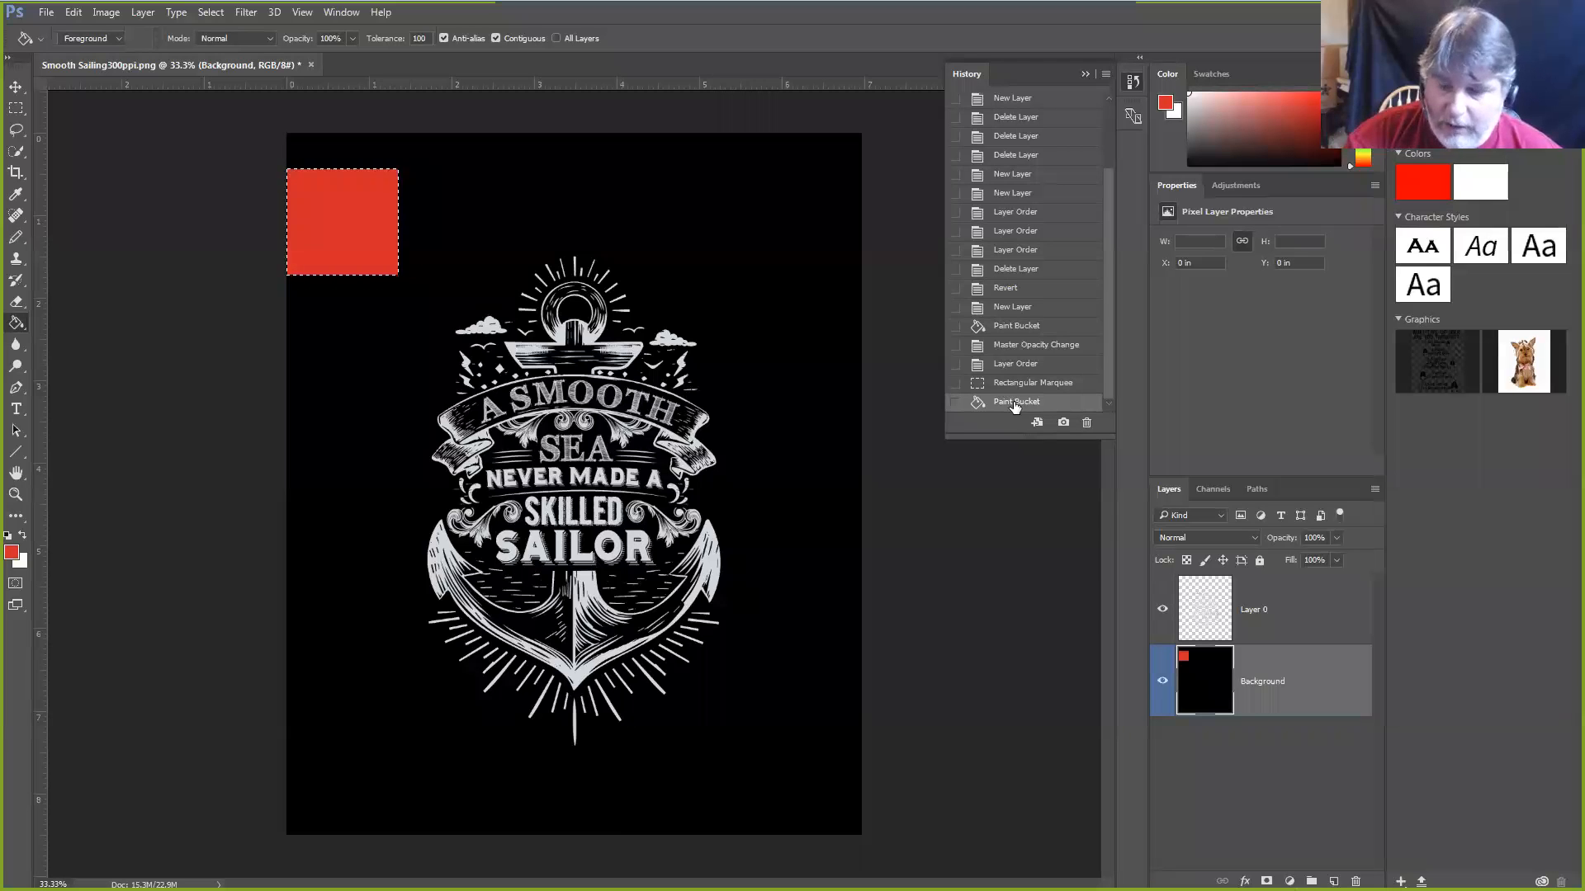
{"action": "key", "text": "ctrl+z"}
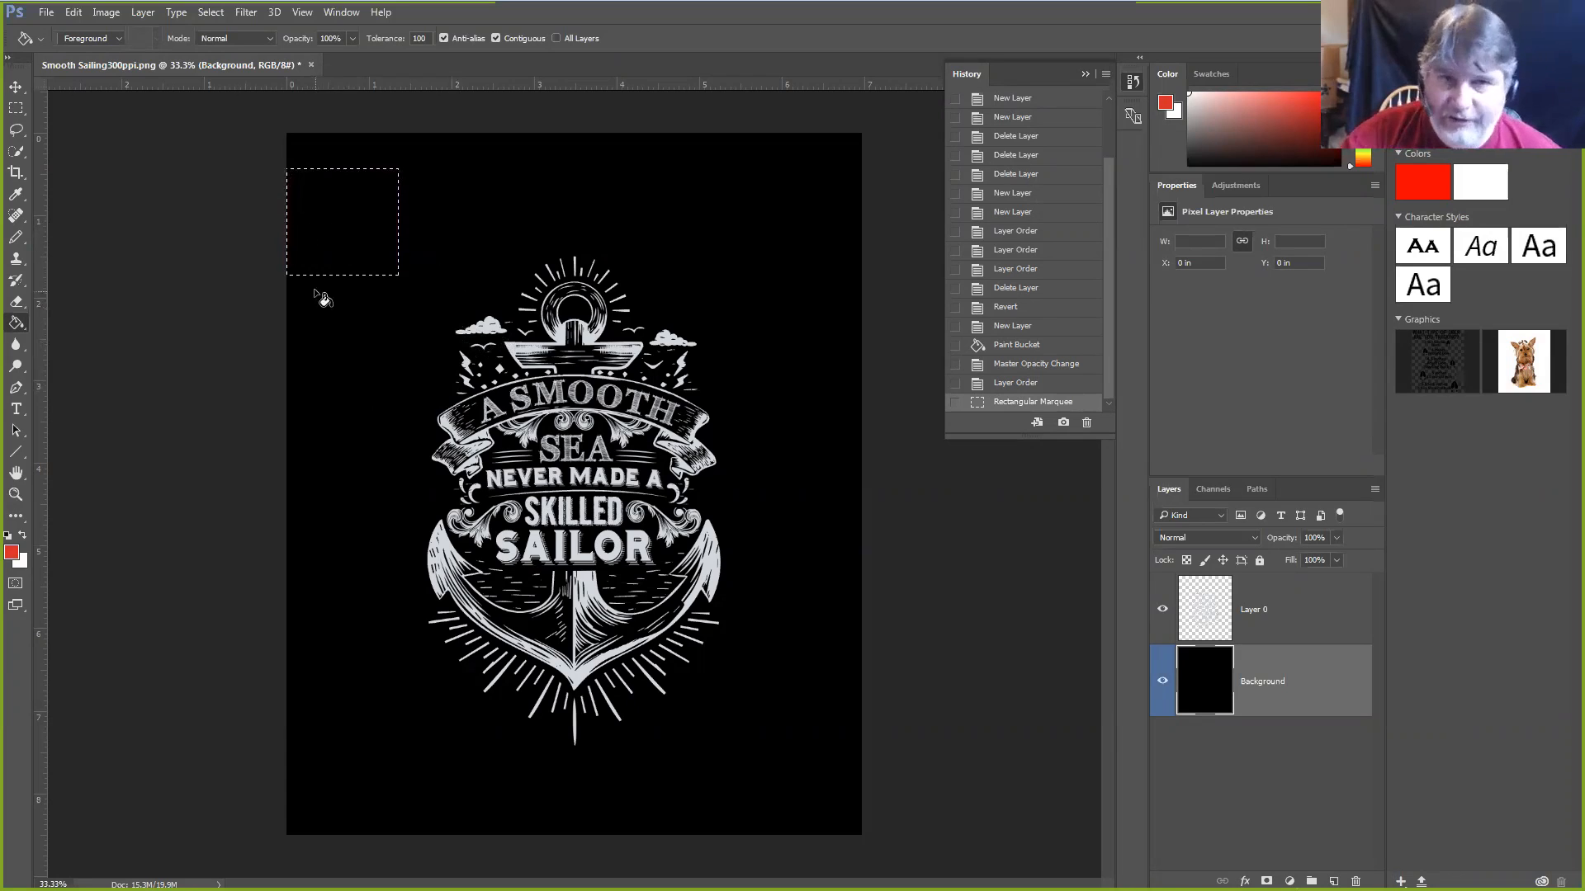
Deselect the rectangle, fill the entire Background layer with red, and undo the fill
{"action": "key", "text": "ctrl+d"}
{"action": "left_click", "coordinate": [330, 356]}
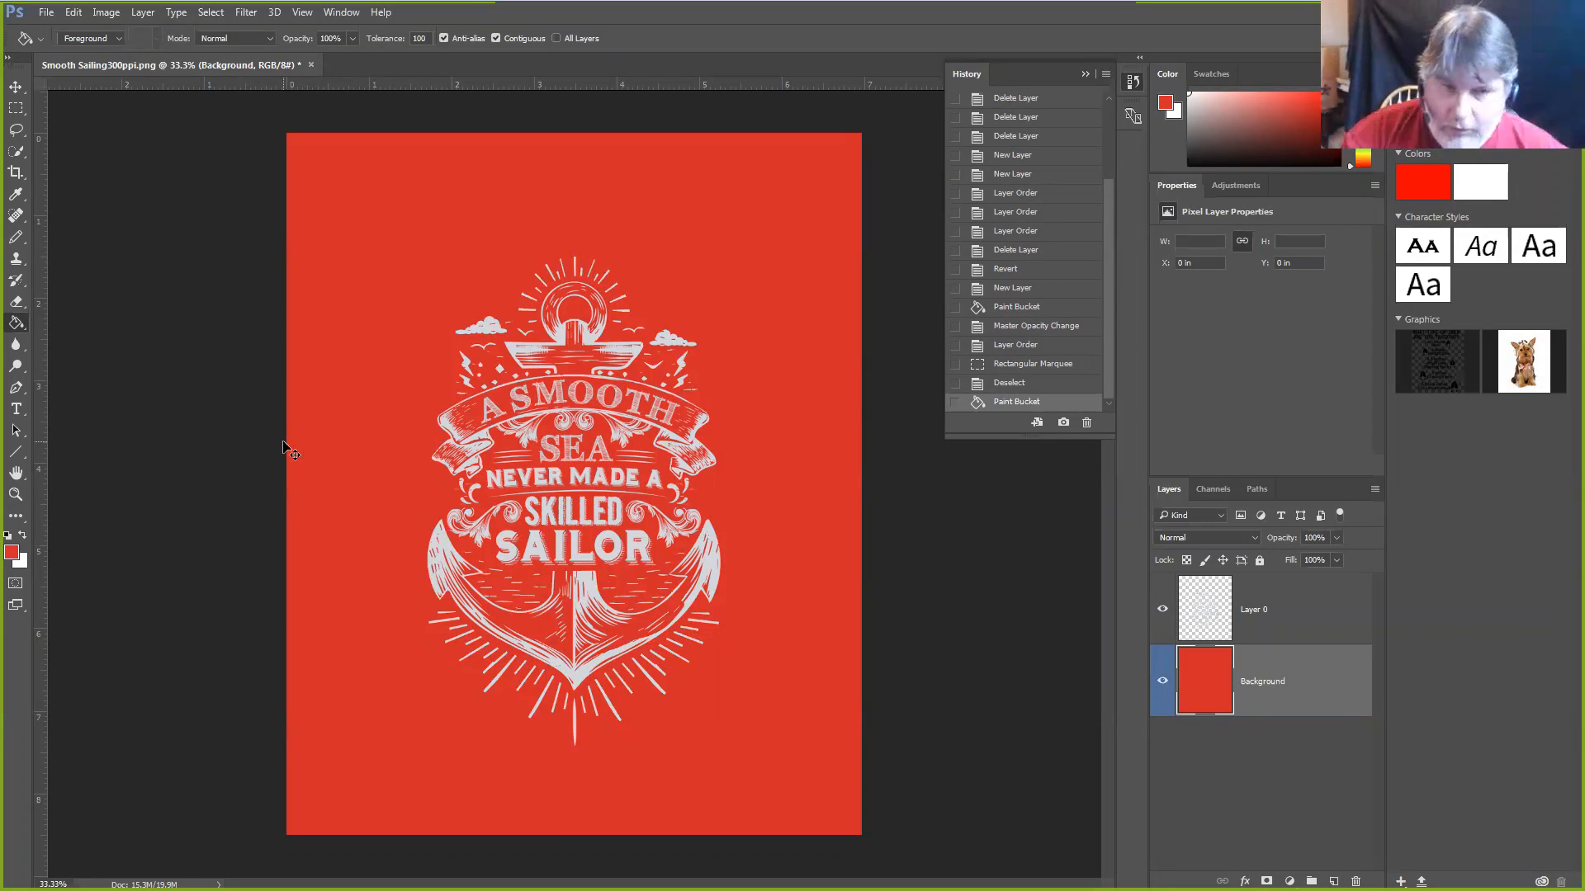
{"action": "key", "text": "ctrl+z"}
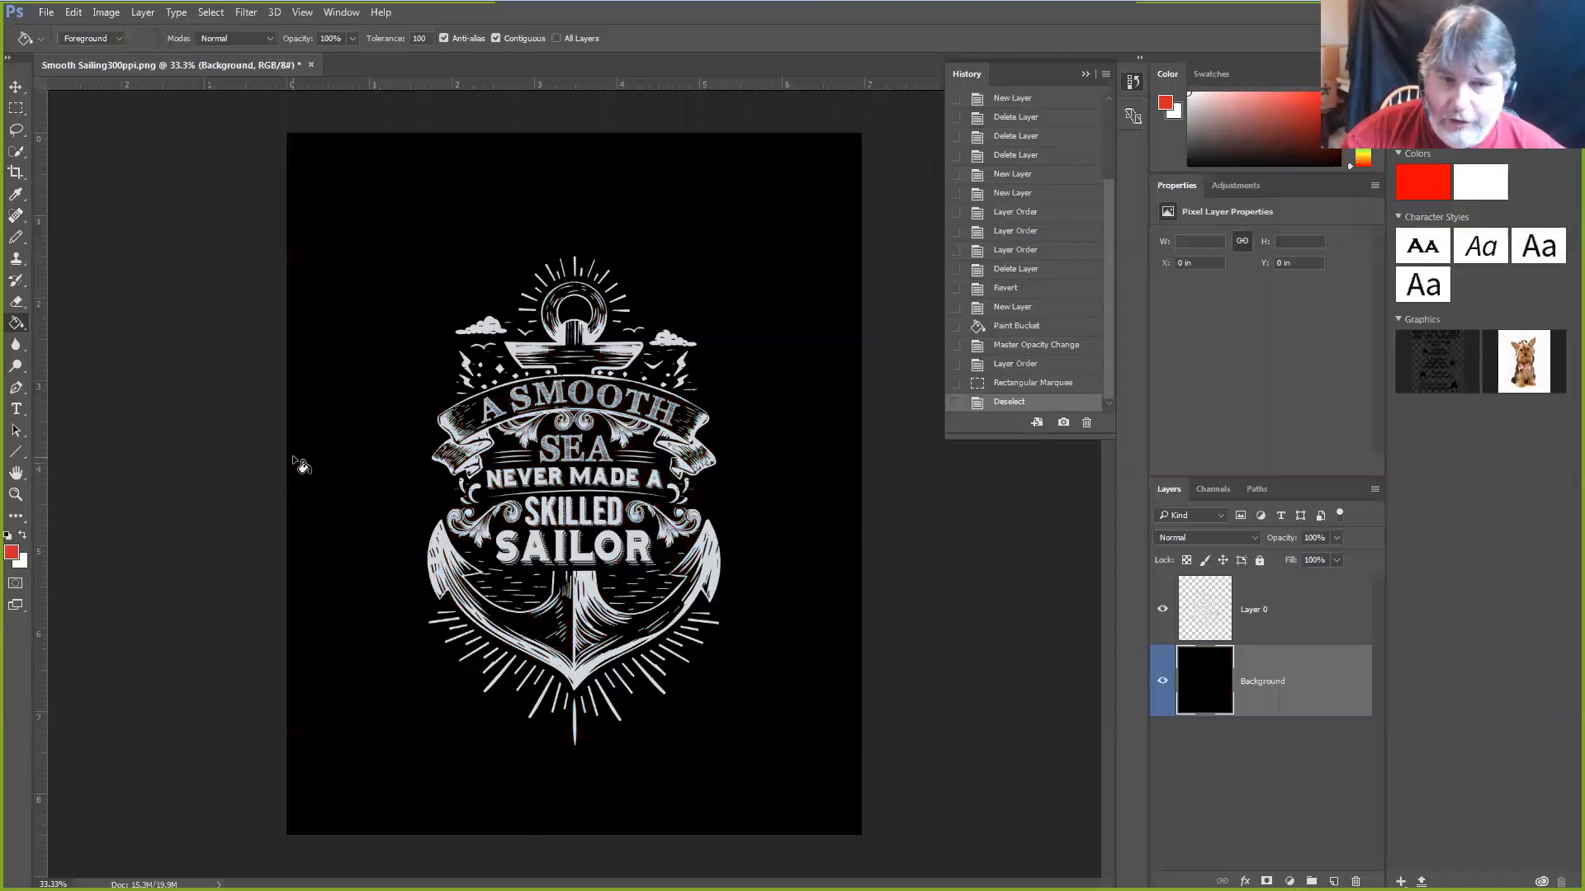
Look over the undo and step commands, reapply the red fill to the Background layer, and undo it again
{"action": "left_click", "coordinate": [72, 13]}
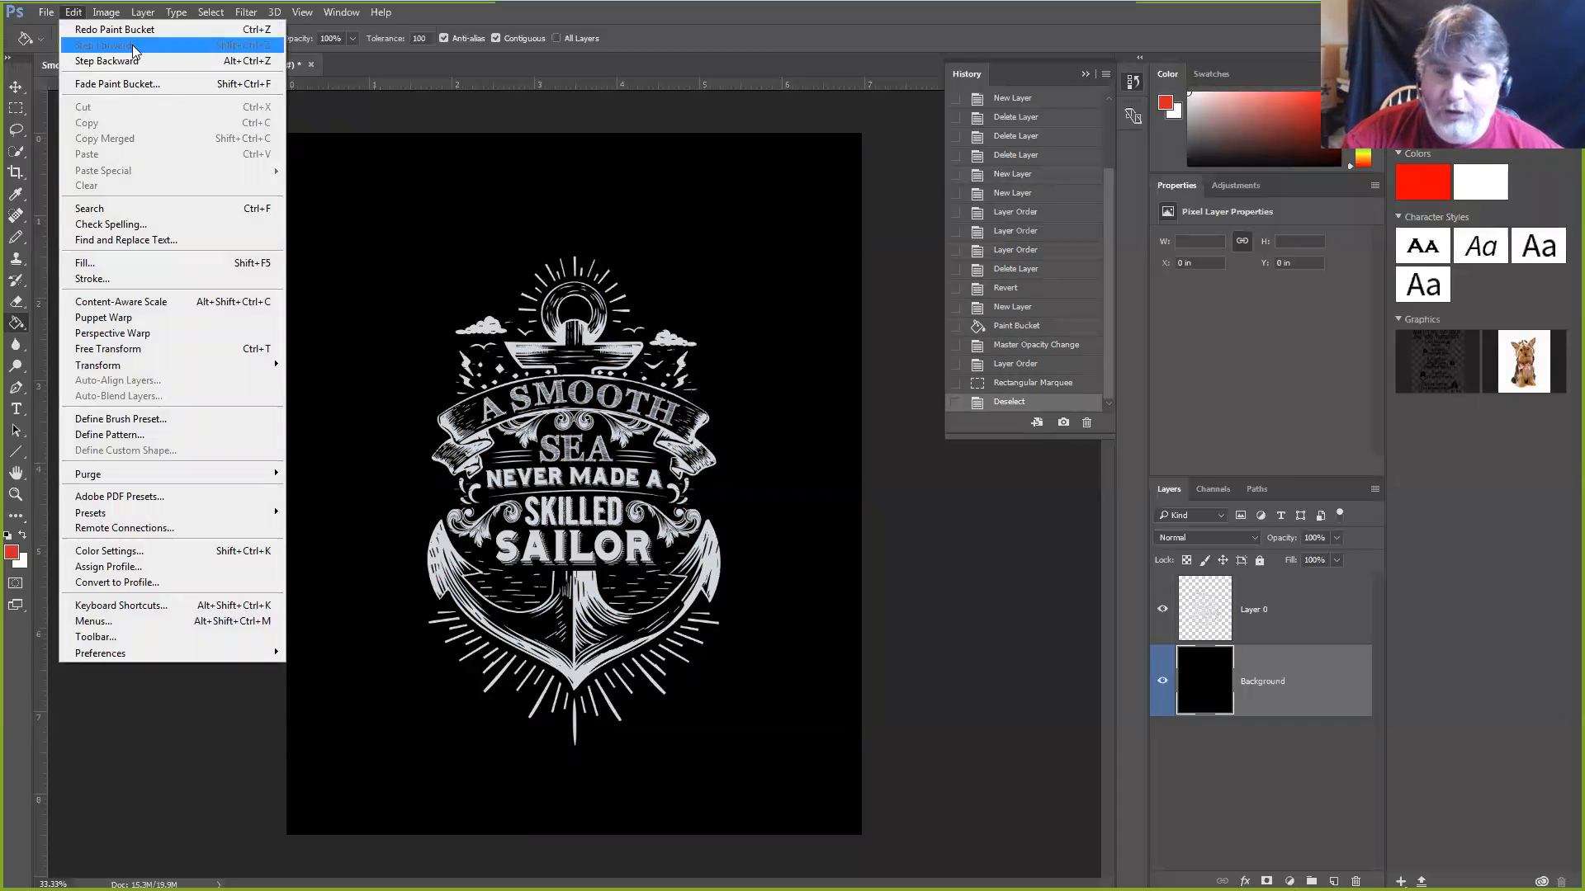
{"action": "left_click", "coordinate": [378, 116]}
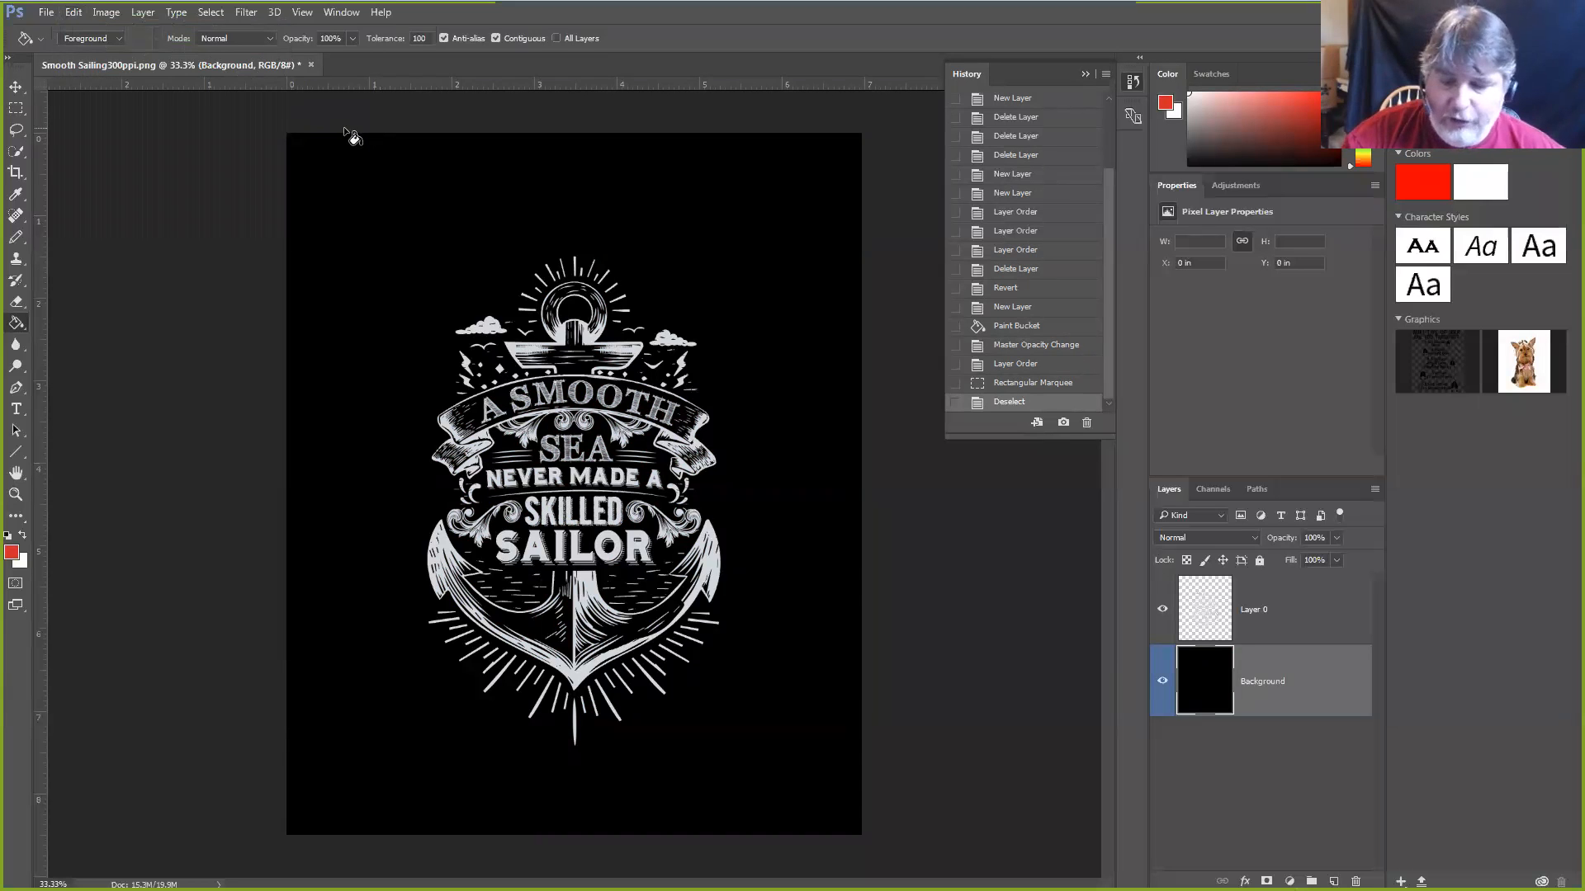
{"action": "left_click", "coordinate": [346, 132]}
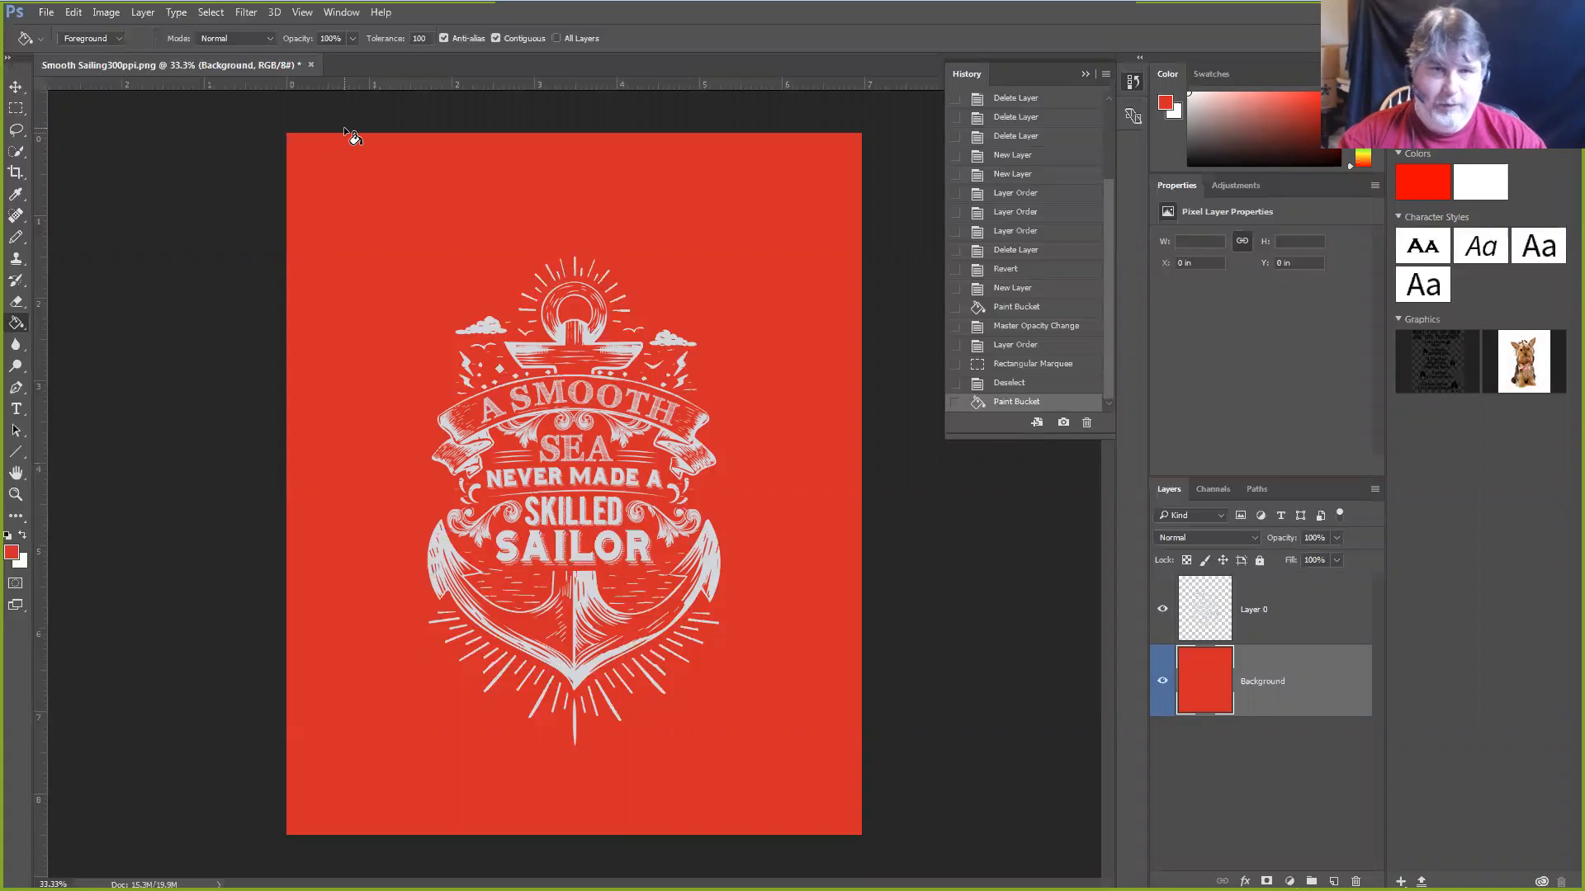
{"action": "key", "text": "ctrl+z"}
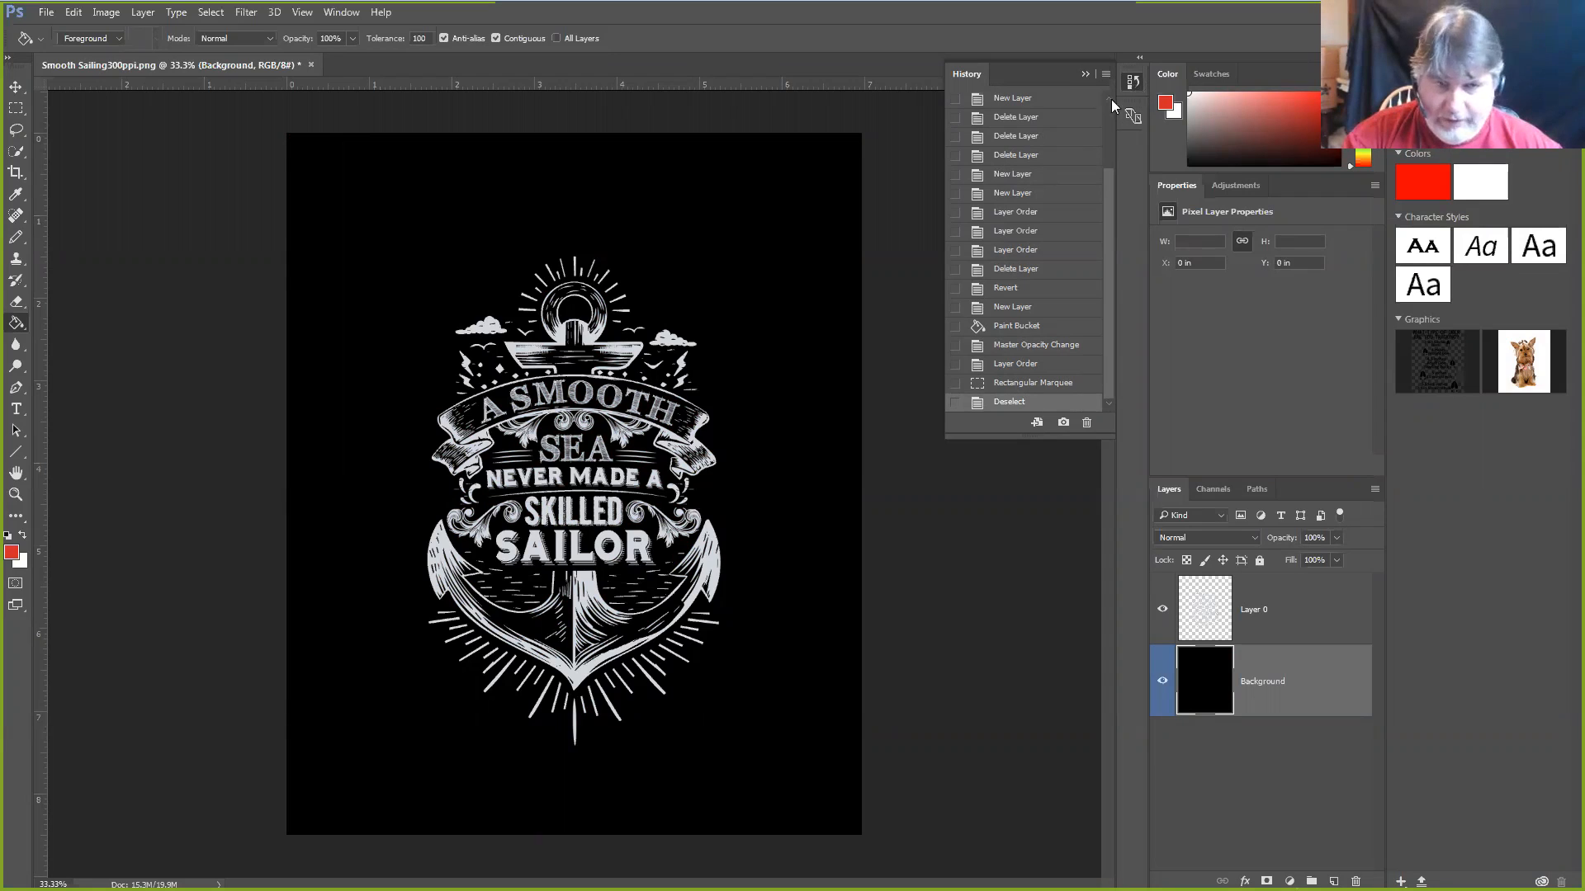
Step back in History to Master Opacity Change, return to the Layer Order state after it, and collapse the History
{"action": "left_click", "coordinate": [1013, 347]}
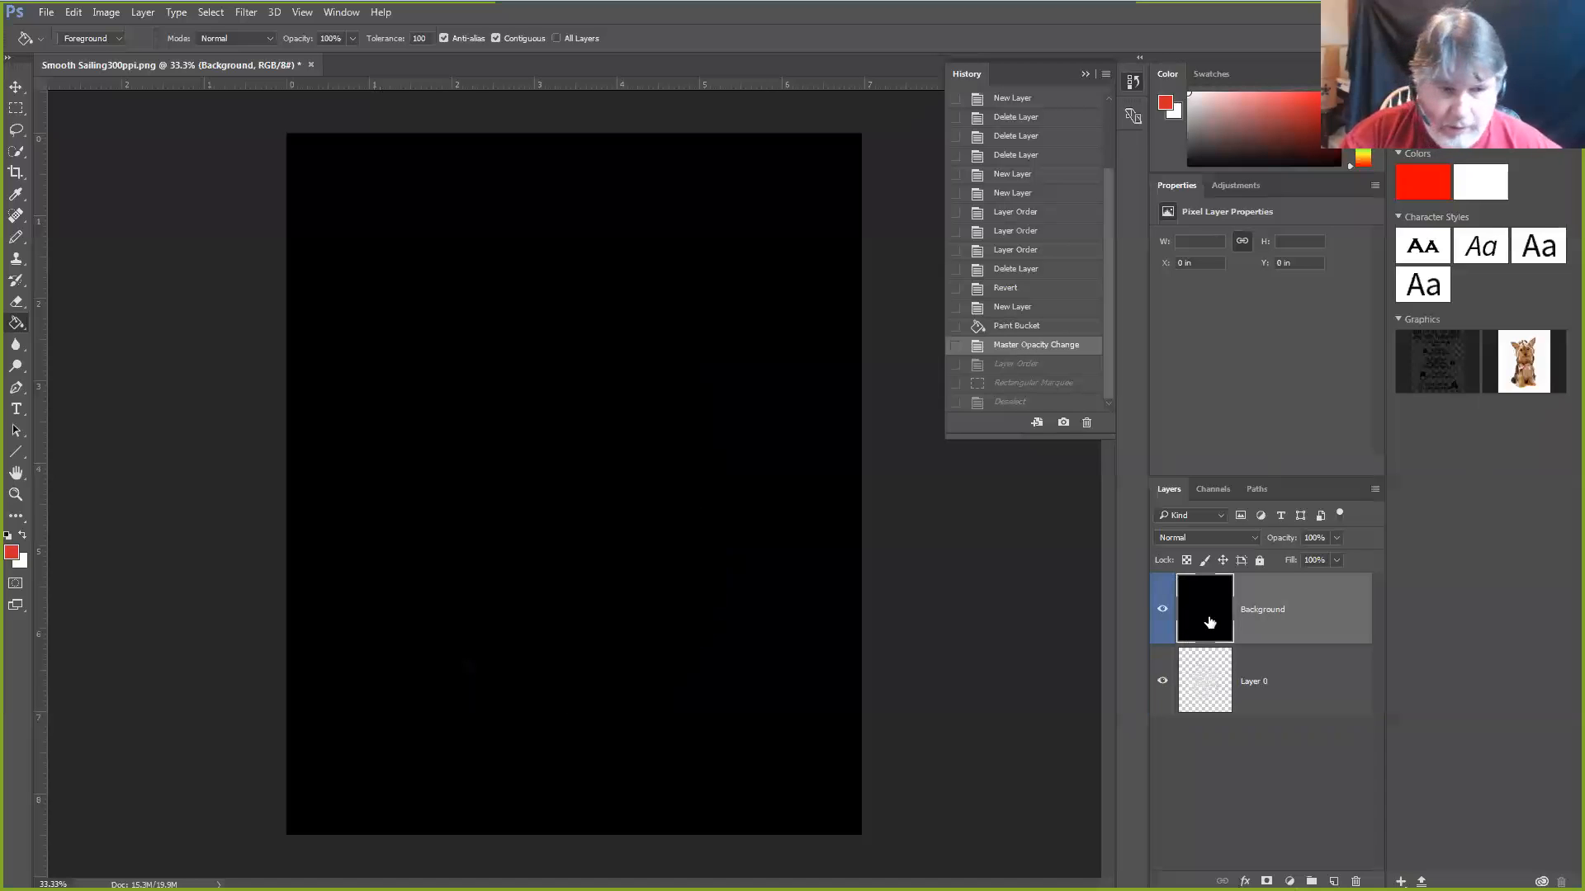
{"action": "left_click", "coordinate": [1022, 365]}
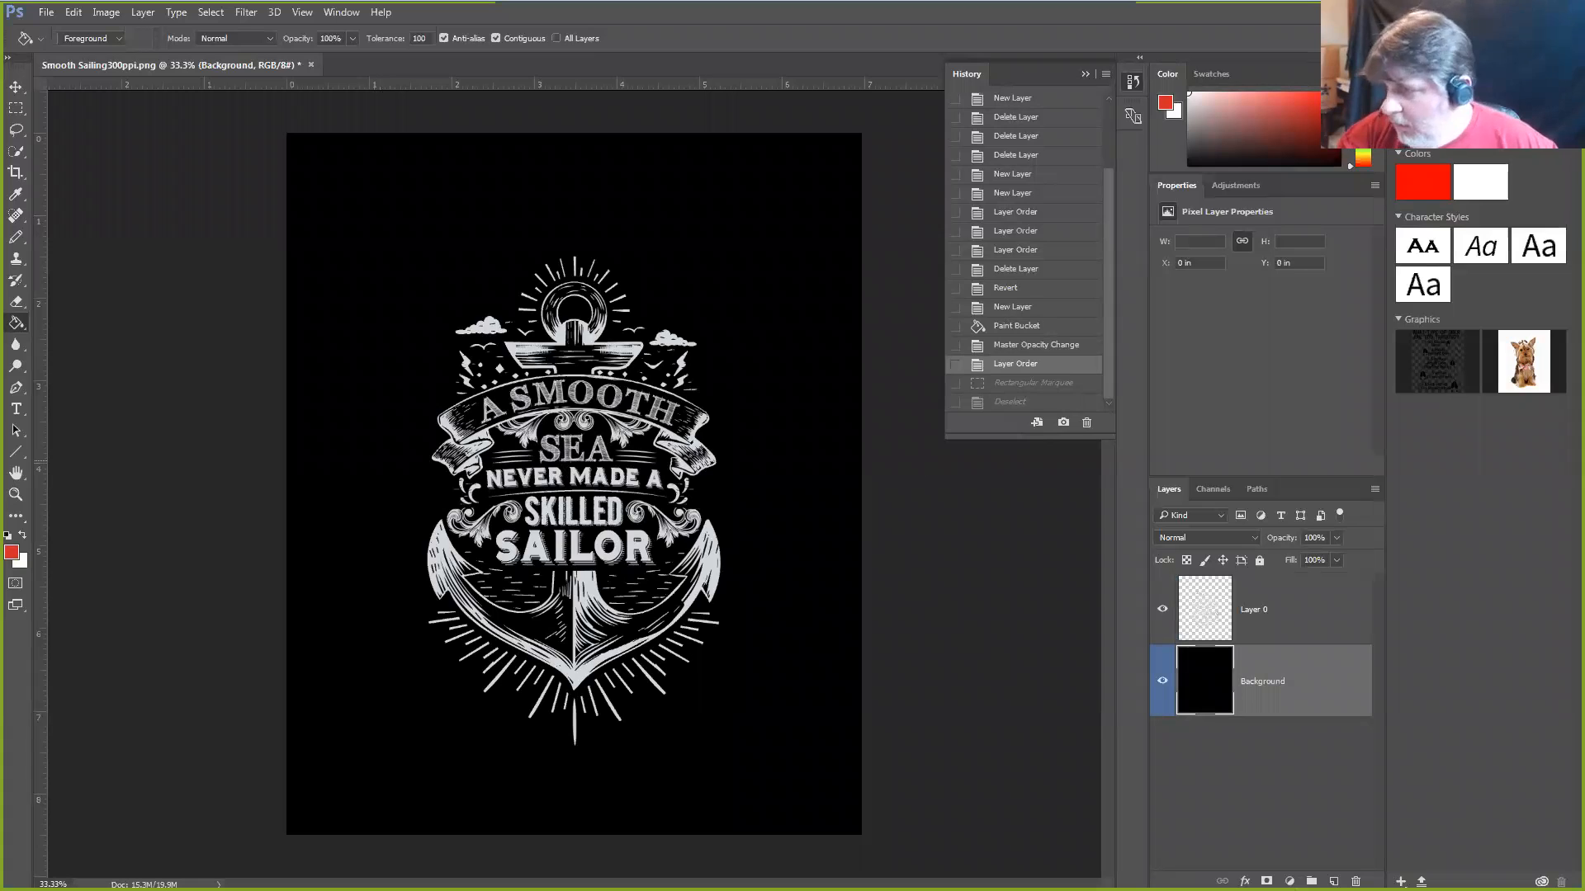
{"action": "left_click", "coordinate": [1086, 73]}
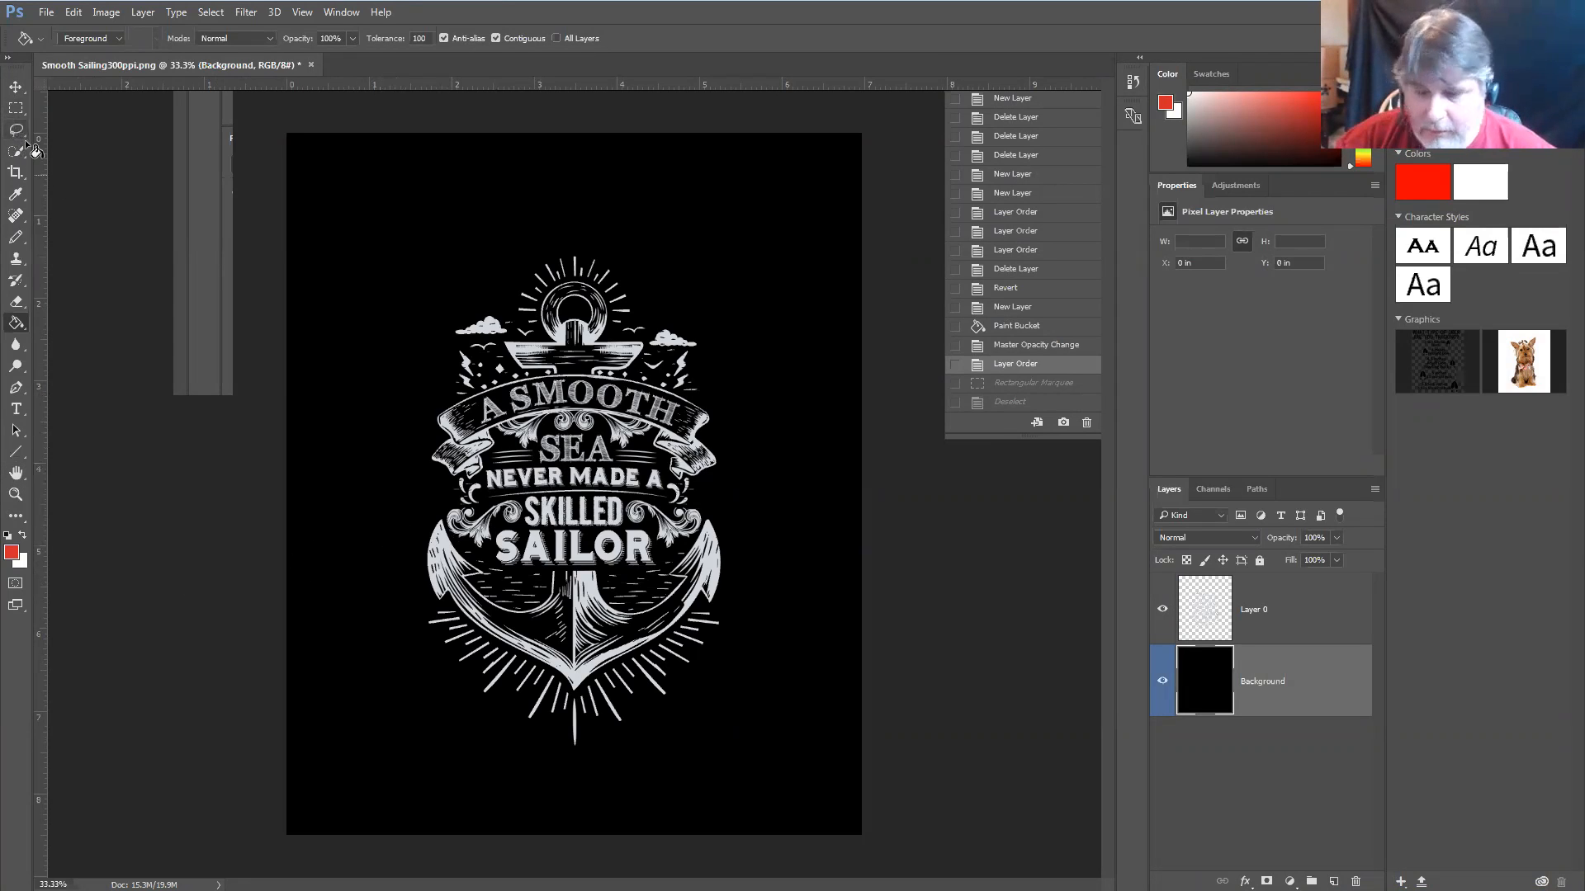
Magnify the artwork's edge with the Zoom Tool's scrubby zoom, shrink it to a small view, and bring it back to about 33.7%
{"action": "key", "text": "m"}
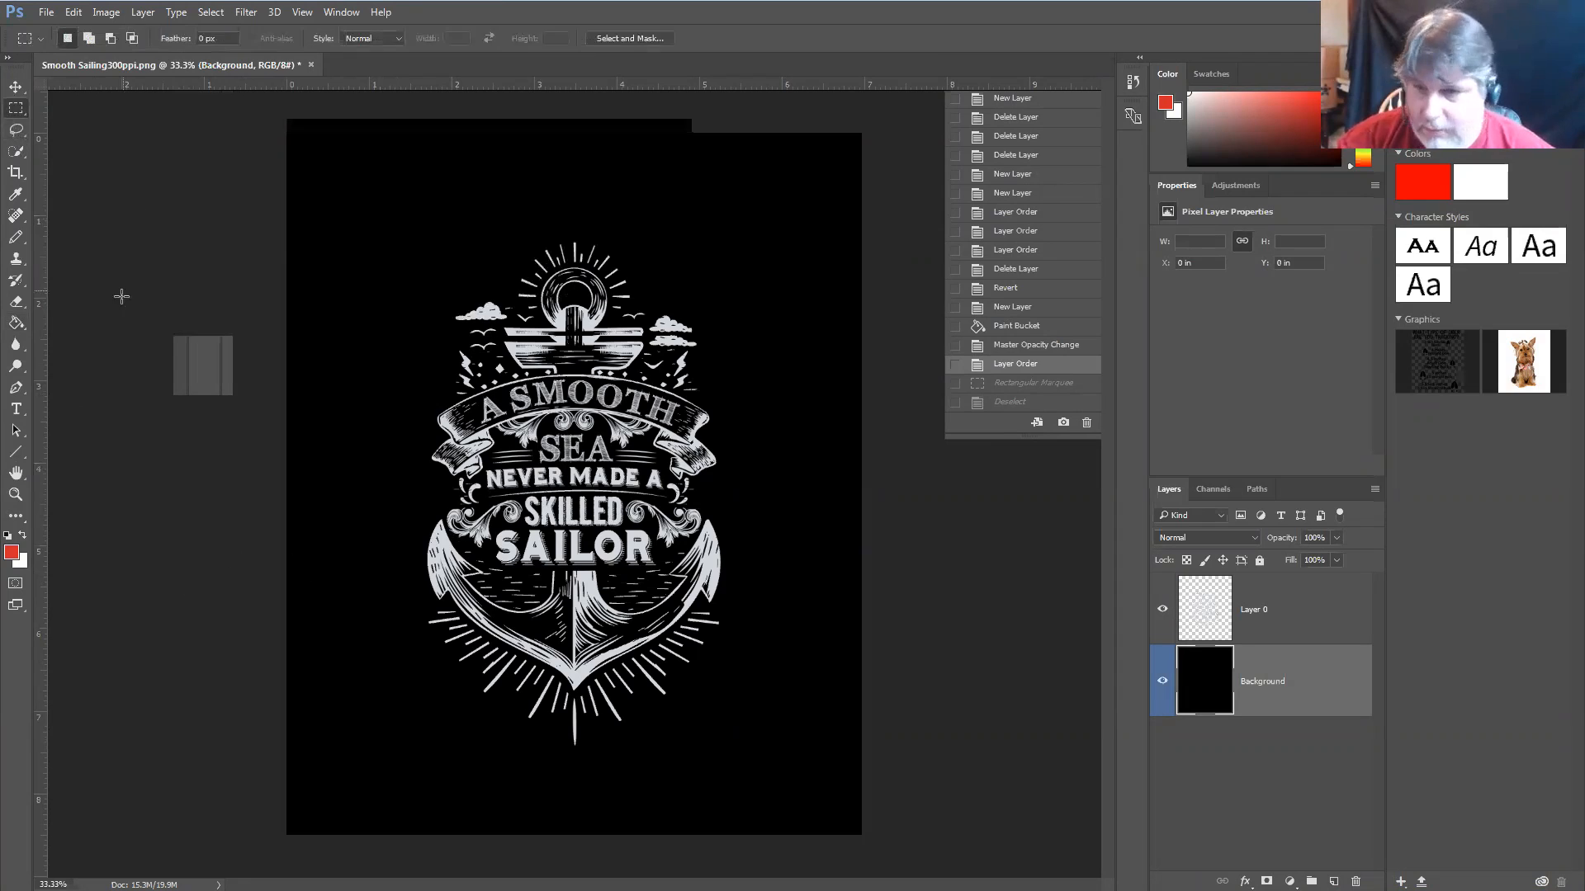
{"action": "left_click", "coordinate": [17, 493]}
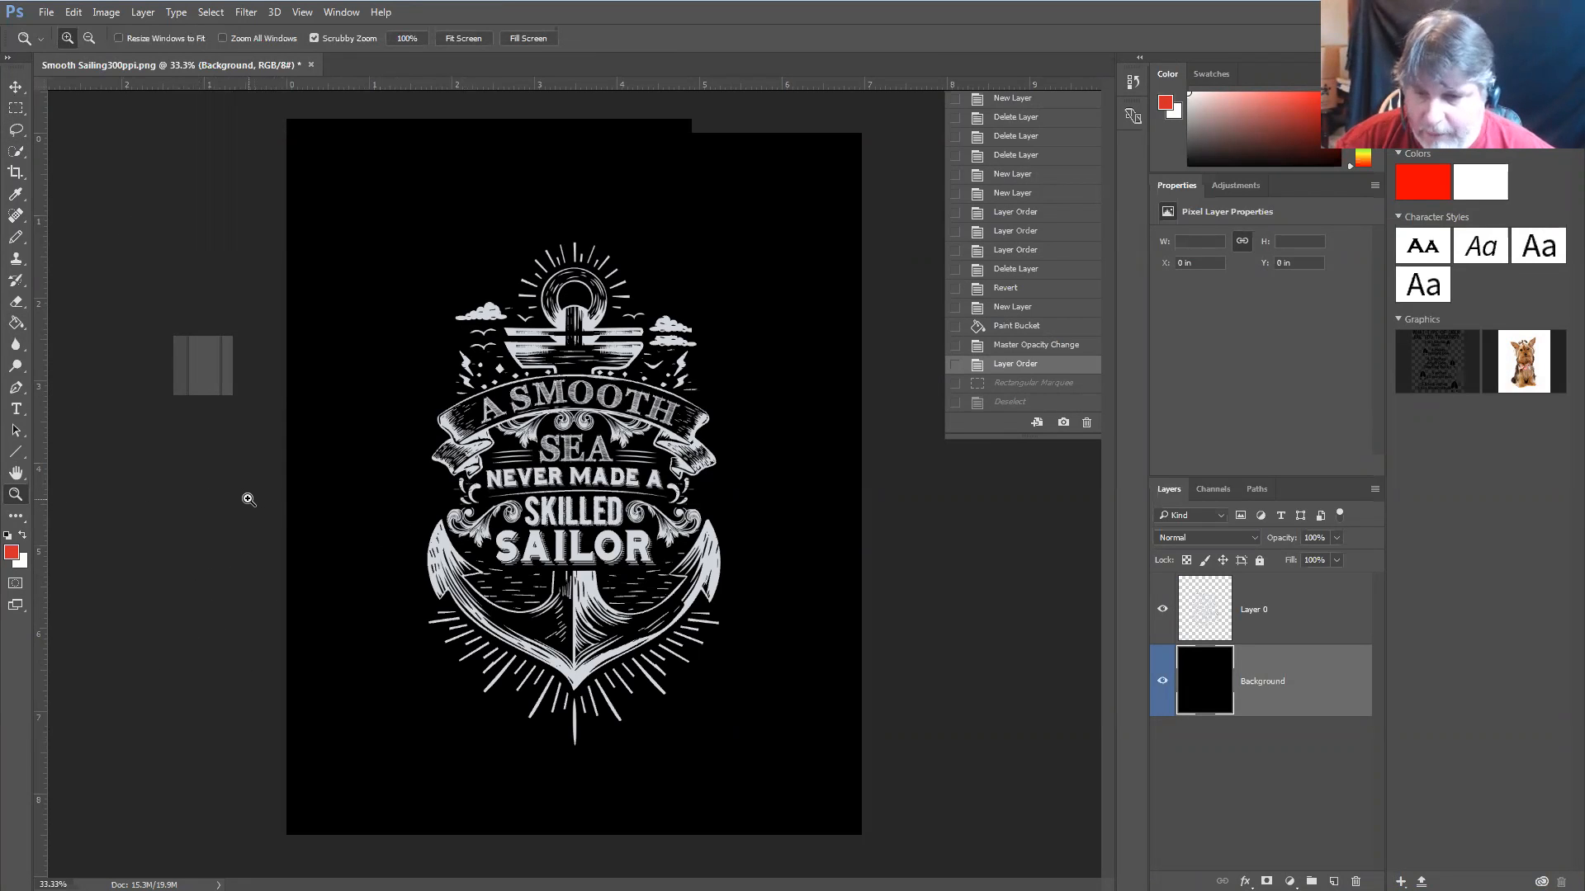
{"action": "left_click_drag", "start_coordinate": [351, 503], "coordinate": [410, 515]}
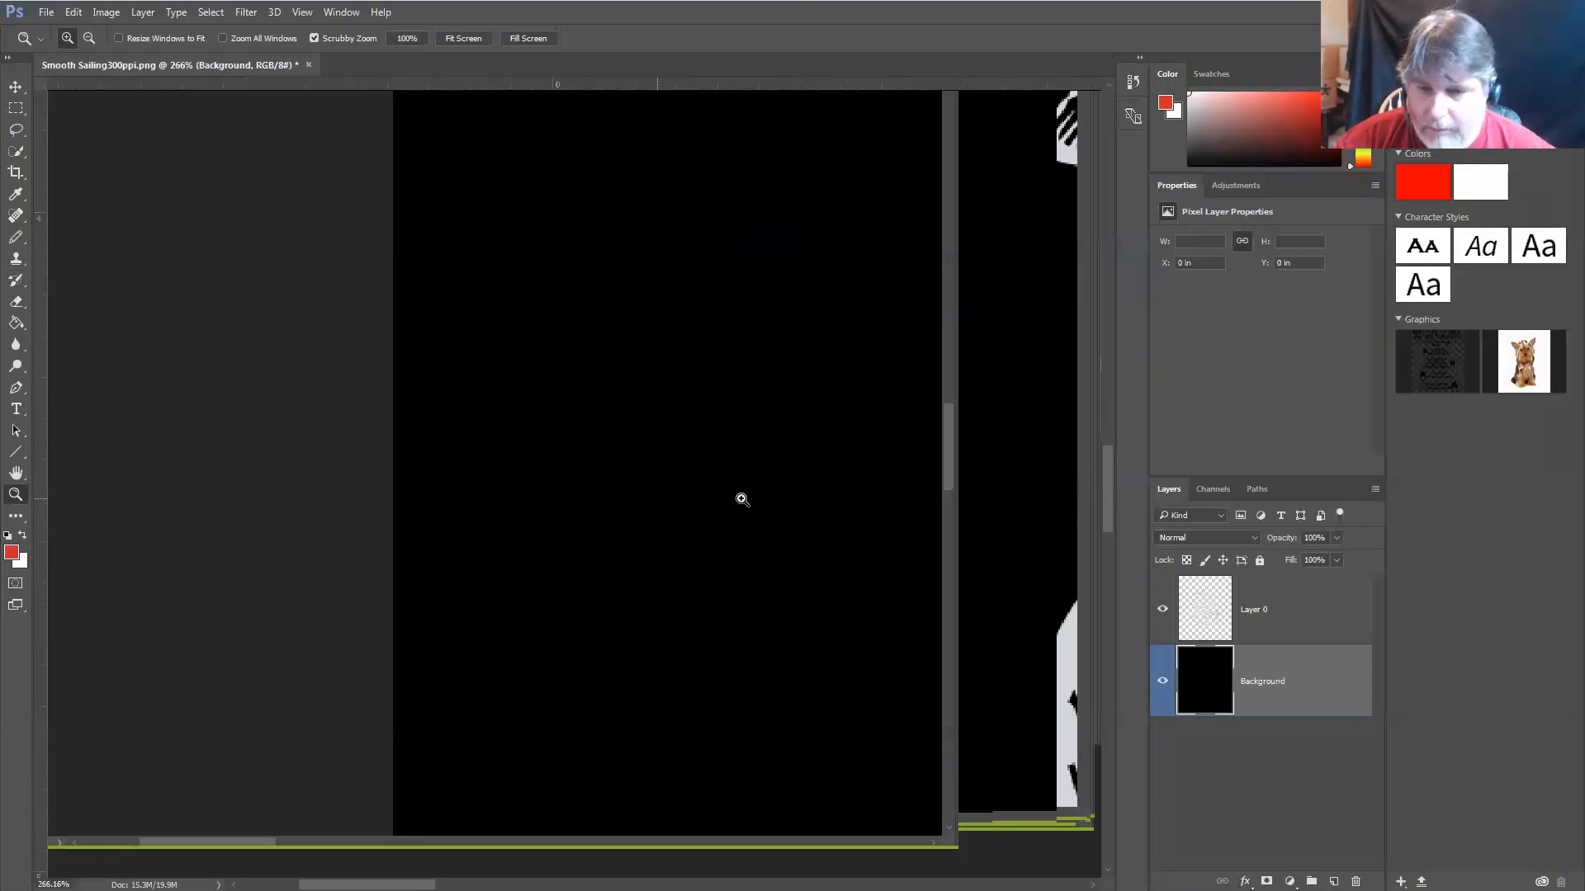
{"action": "left_click_drag", "start_coordinate": [794, 490], "coordinate": [622, 491]}
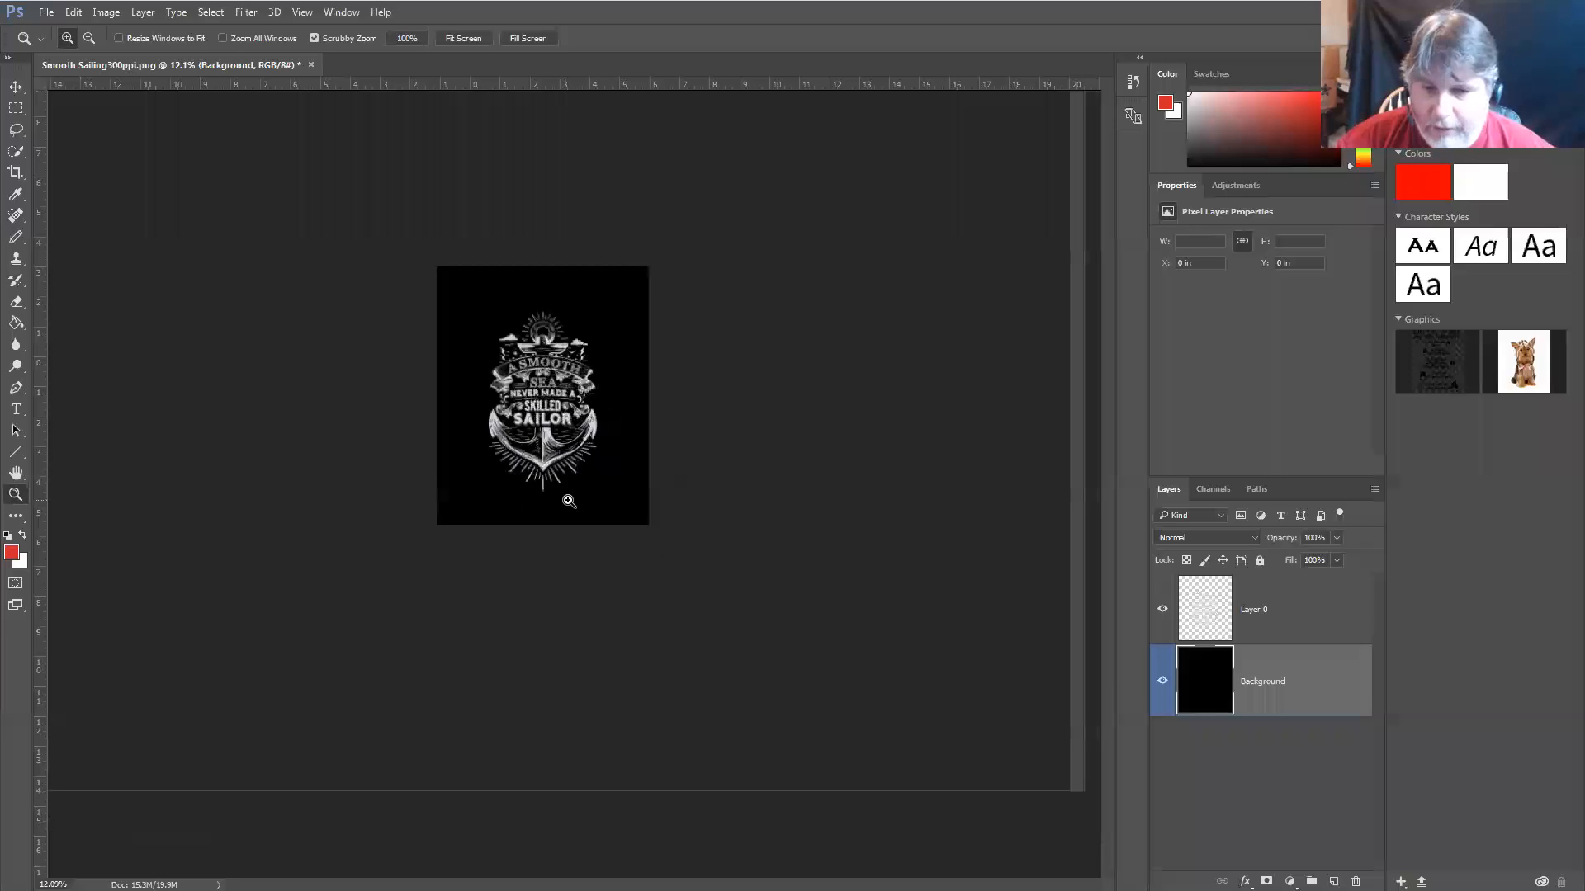
{"action": "left_click_drag", "start_coordinate": [569, 501], "coordinate": [636, 501]}
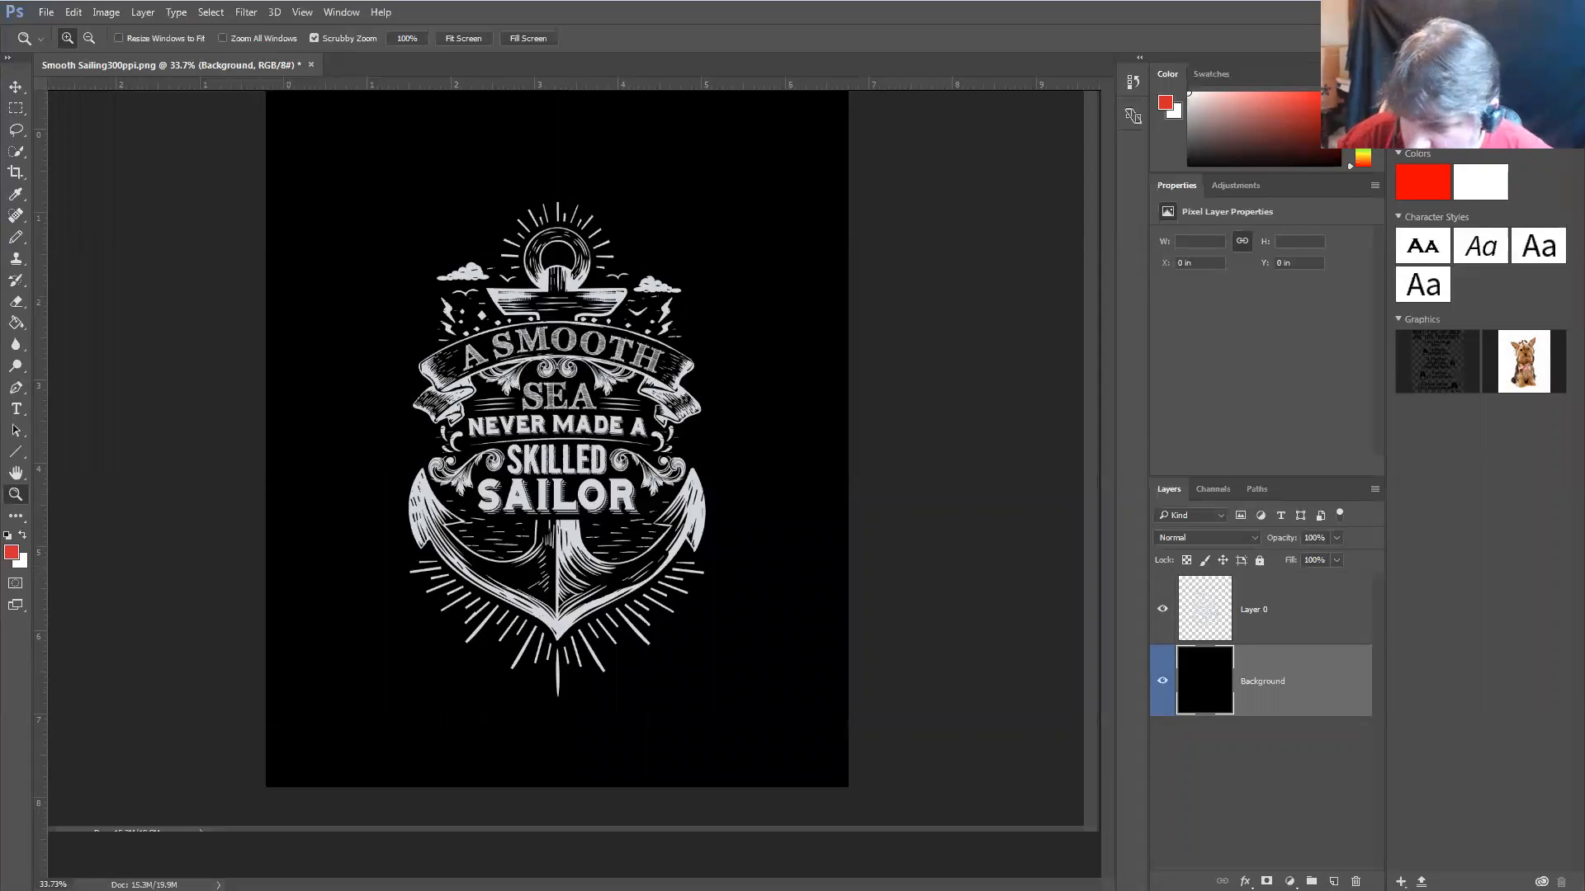
Set the view magnification to 75% and raise it gradually to 112%
{"action": "left_click", "coordinate": [51, 884]}
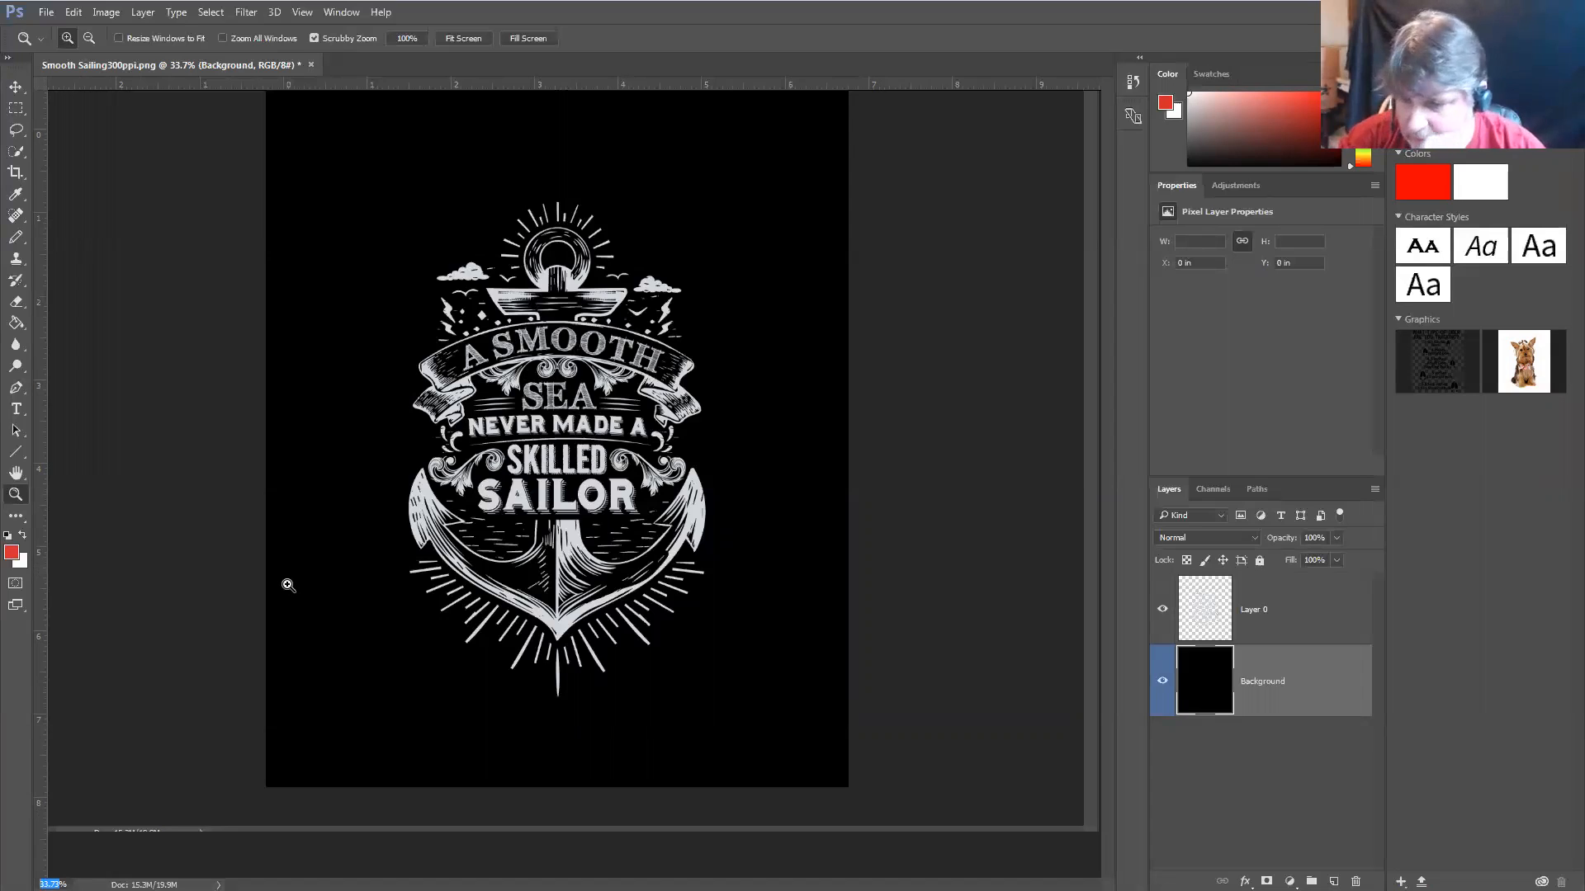
{"action": "type", "text": "75"}
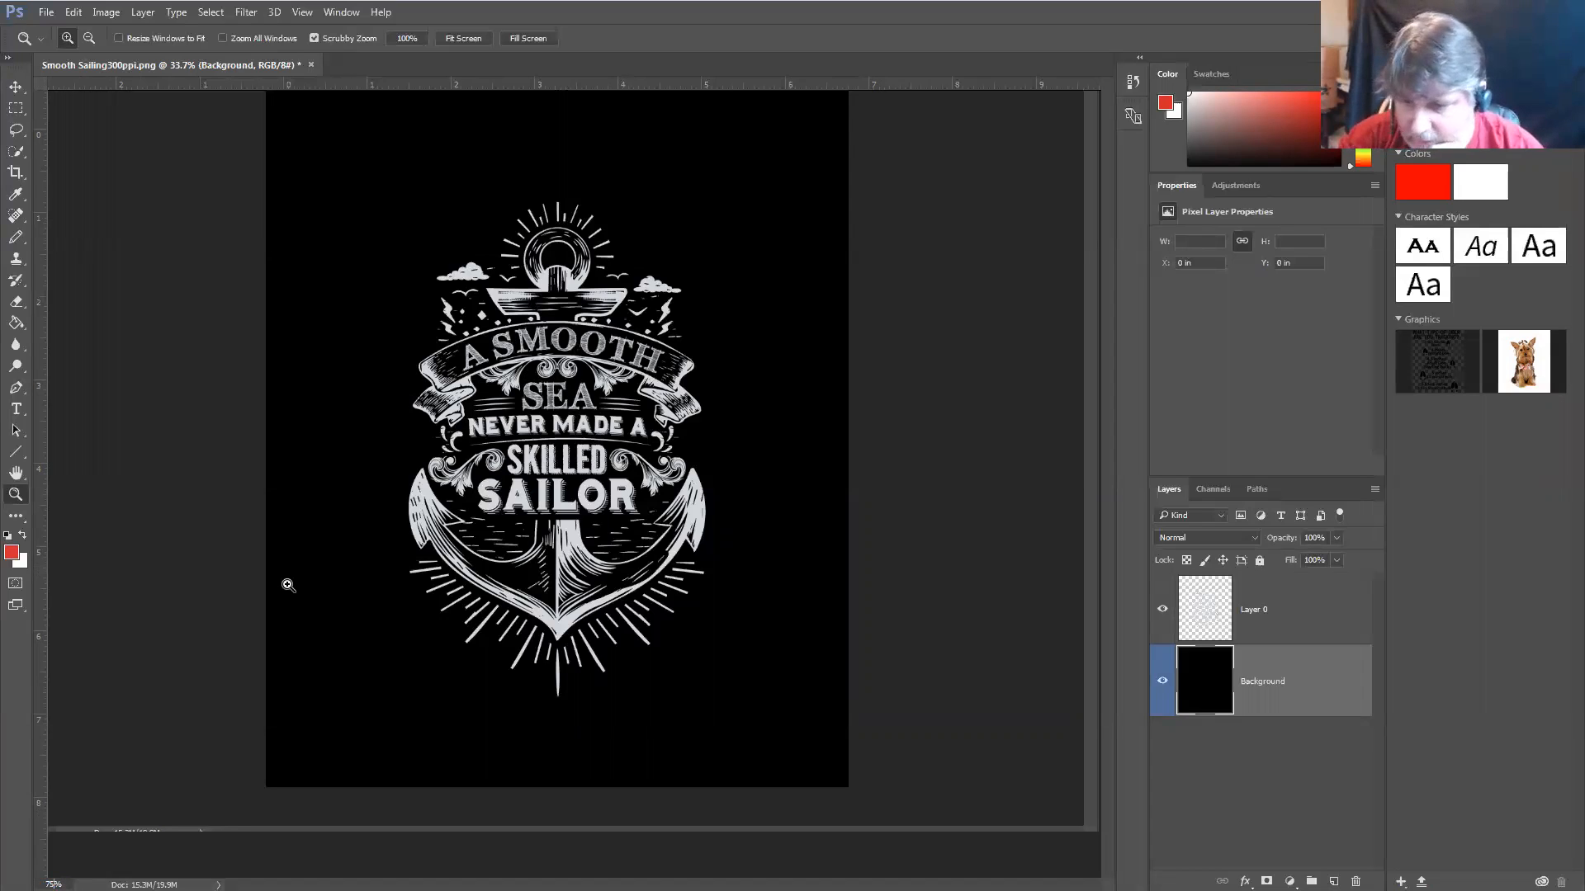
{"action": "key", "text": "Return"}
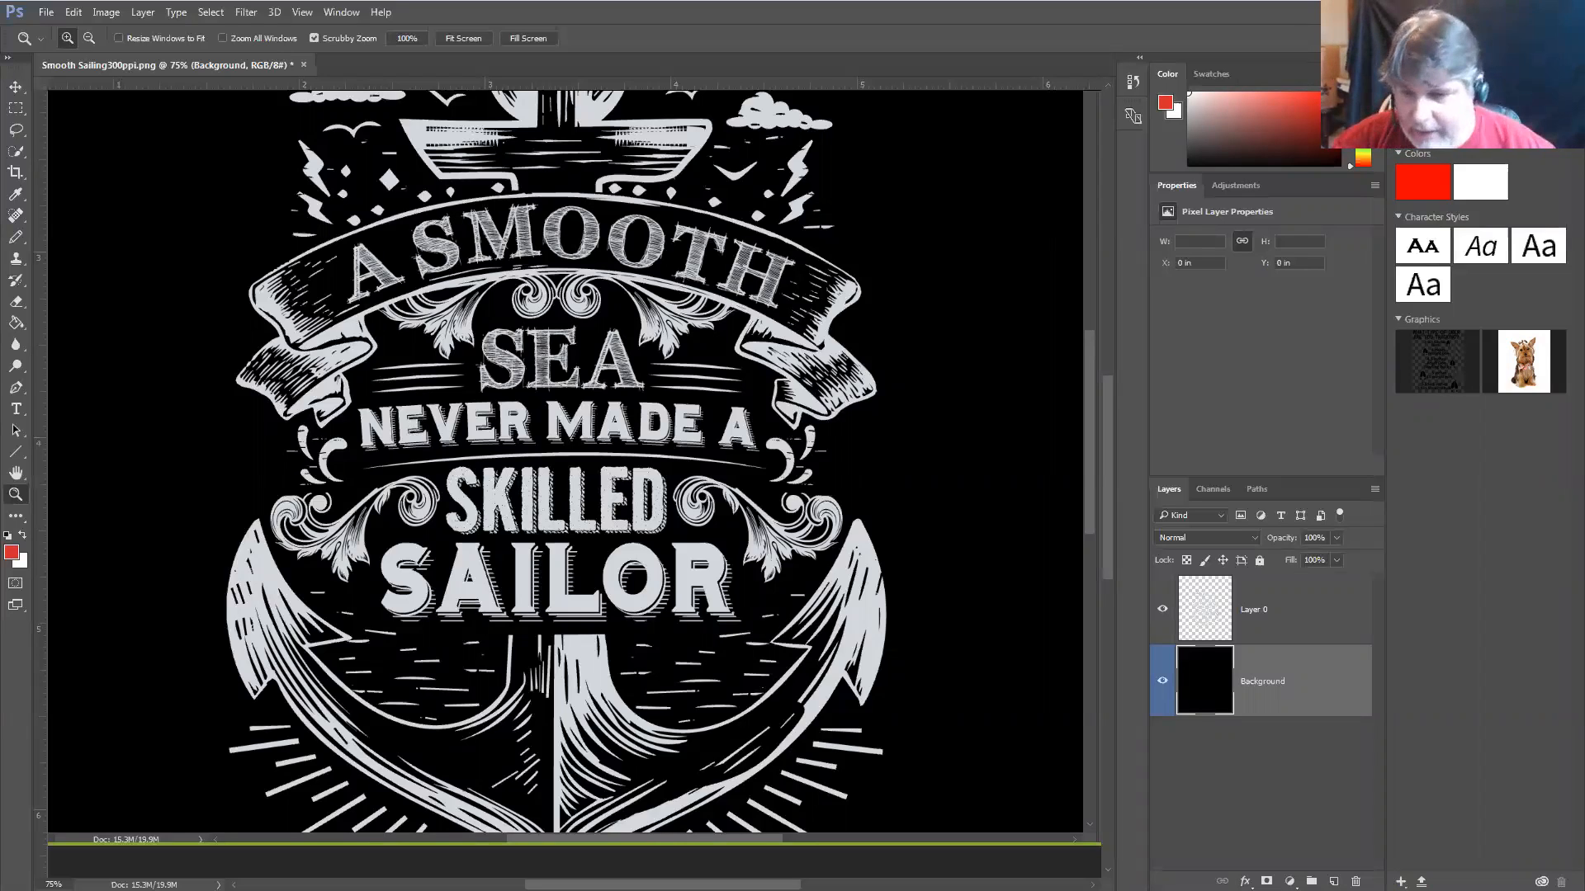
{"action": "left_click_drag", "start_coordinate": [579, 491], "coordinate": [612, 490]}
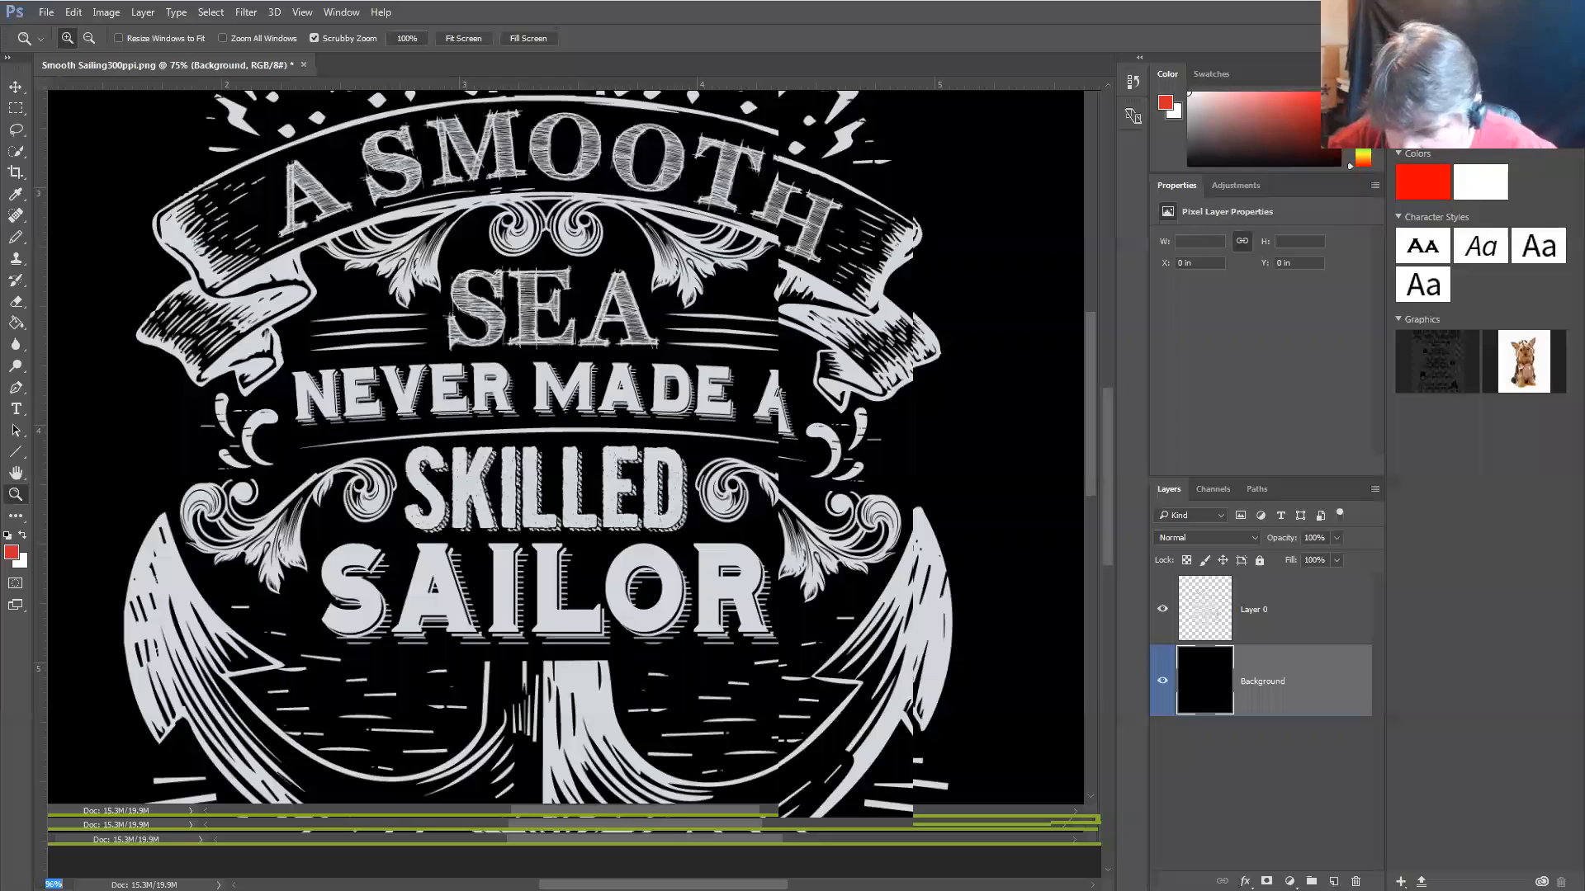
{"action": "left_click_drag", "start_coordinate": [611, 490], "coordinate": [625, 491]}
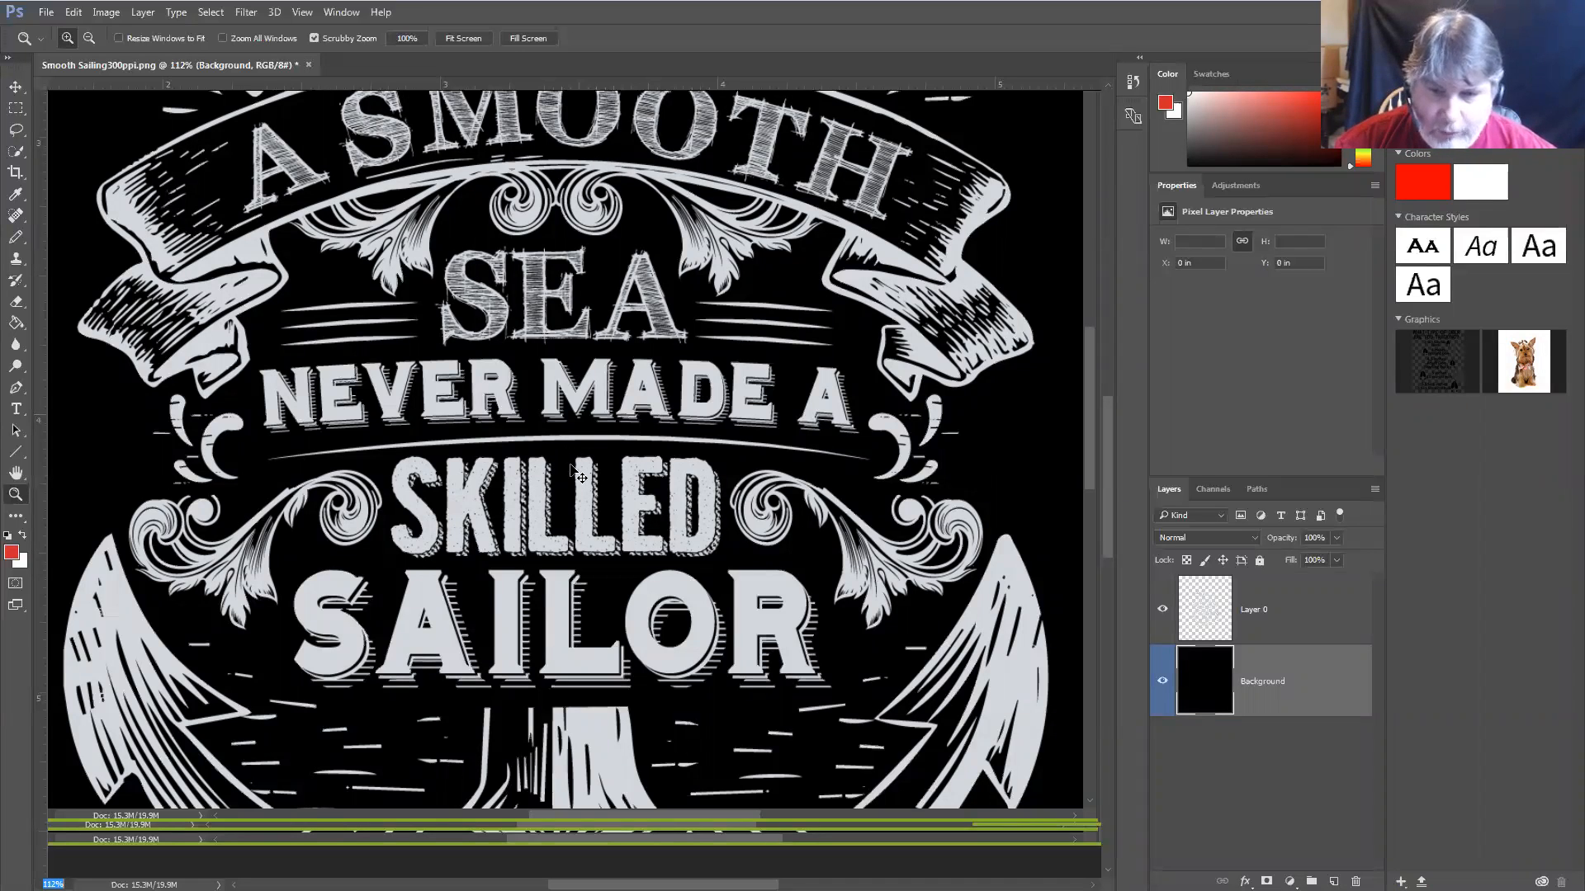
Select Layer 0, zoom in closely on the NEVER MADE lettering, and fit the whole image on screen
{"action": "left_click", "coordinate": [570, 465], "text": "ctrl"}
{"action": "left_click_drag", "start_coordinate": [571, 465], "coordinate": [512, 480]}
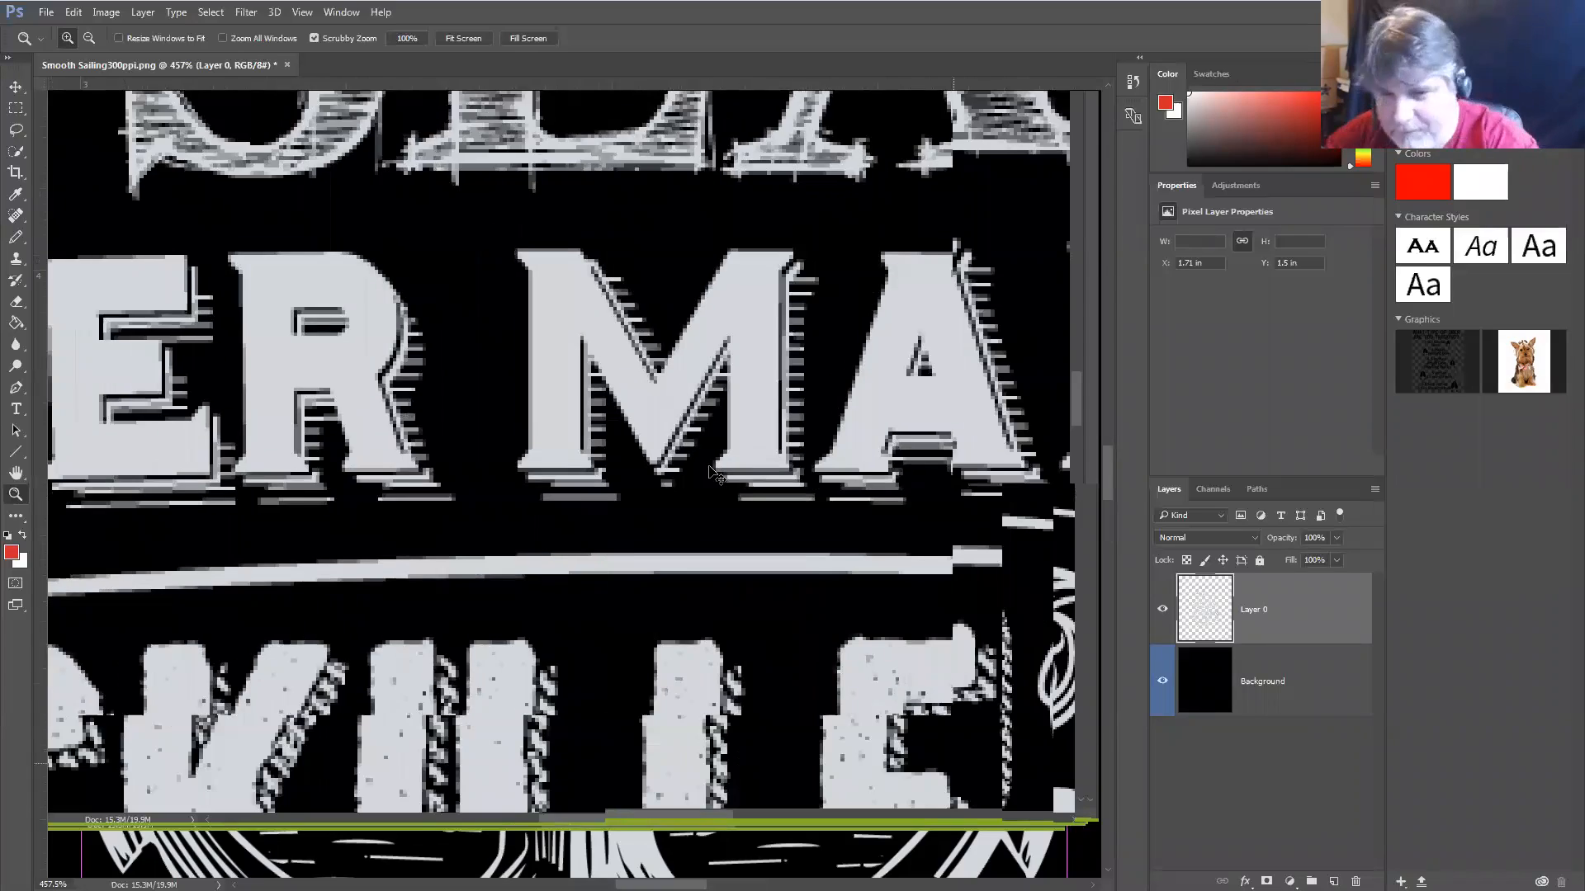
{"action": "key", "text": "ctrl+0"}
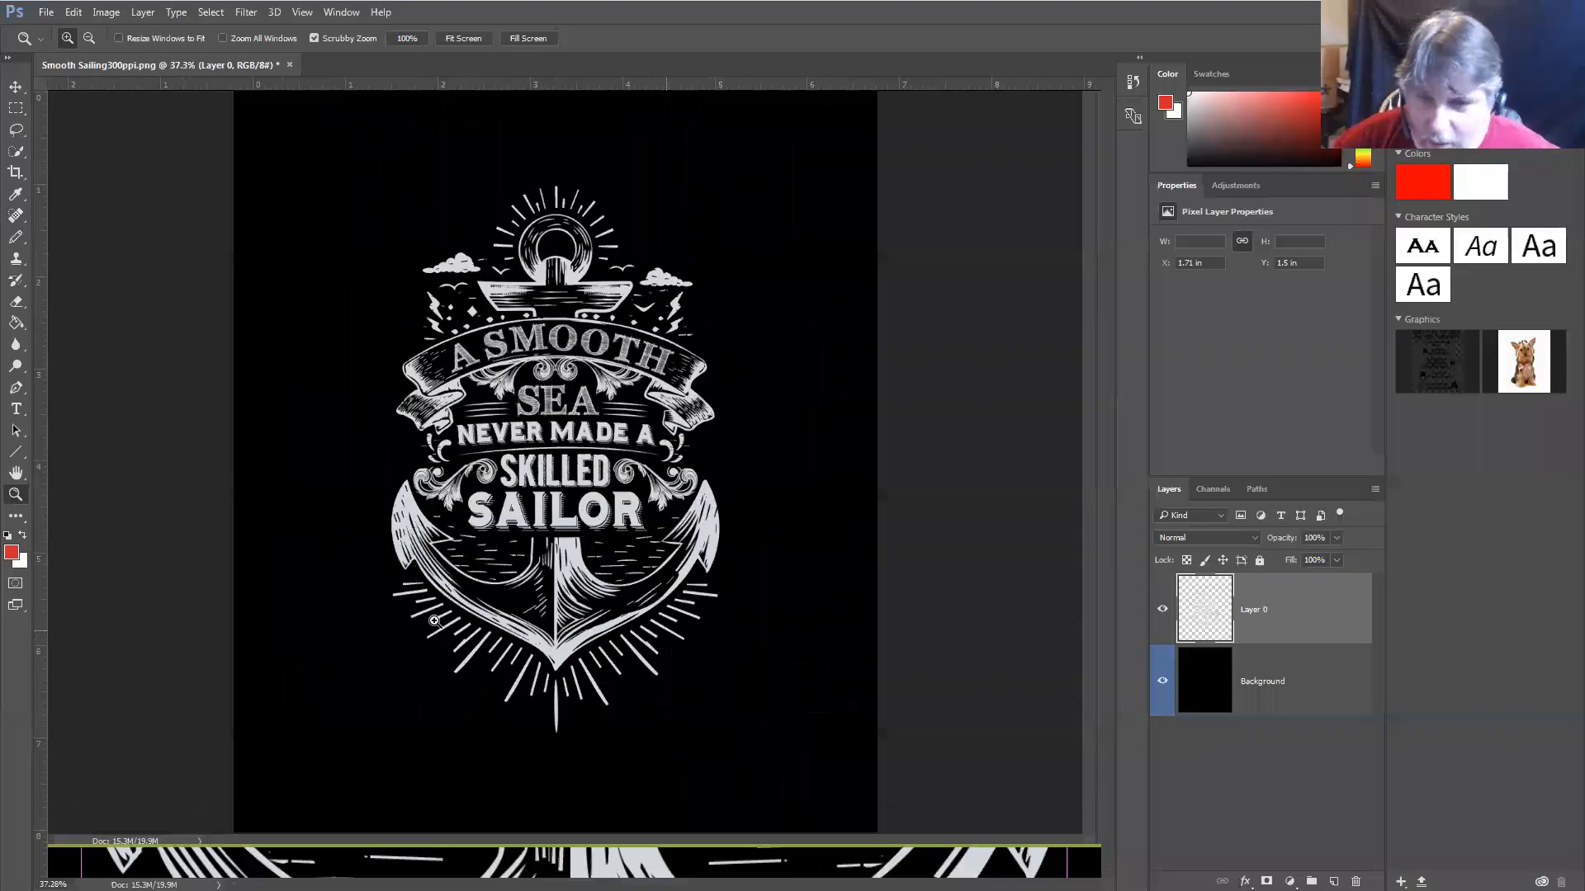
Zoom out to about 13.8% and raise the magnification in small increments to about 38.8%
{"action": "mouse_move", "coordinate": [195, 491]}
{"action": "left_mouse_down"}
{"action": "mouse_move", "coordinate": [287, 491]}
{"action": "mouse_move", "coordinate": [180, 500]}
{"action": "left_mouse_up"}
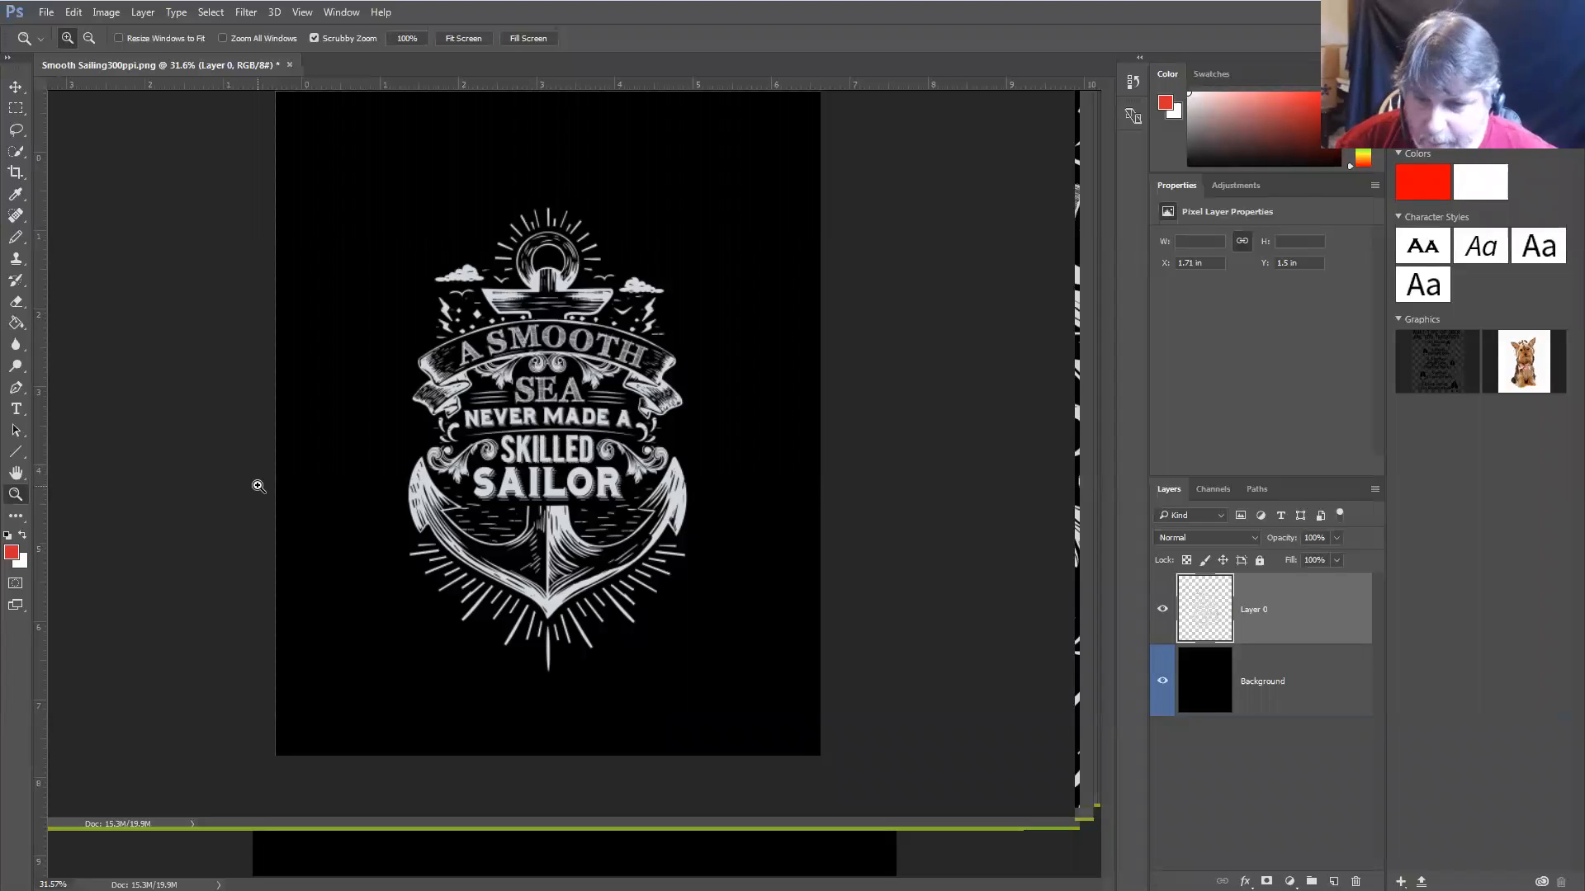
{"action": "left_click_drag", "start_coordinate": [289, 487], "coordinate": [235, 503]}
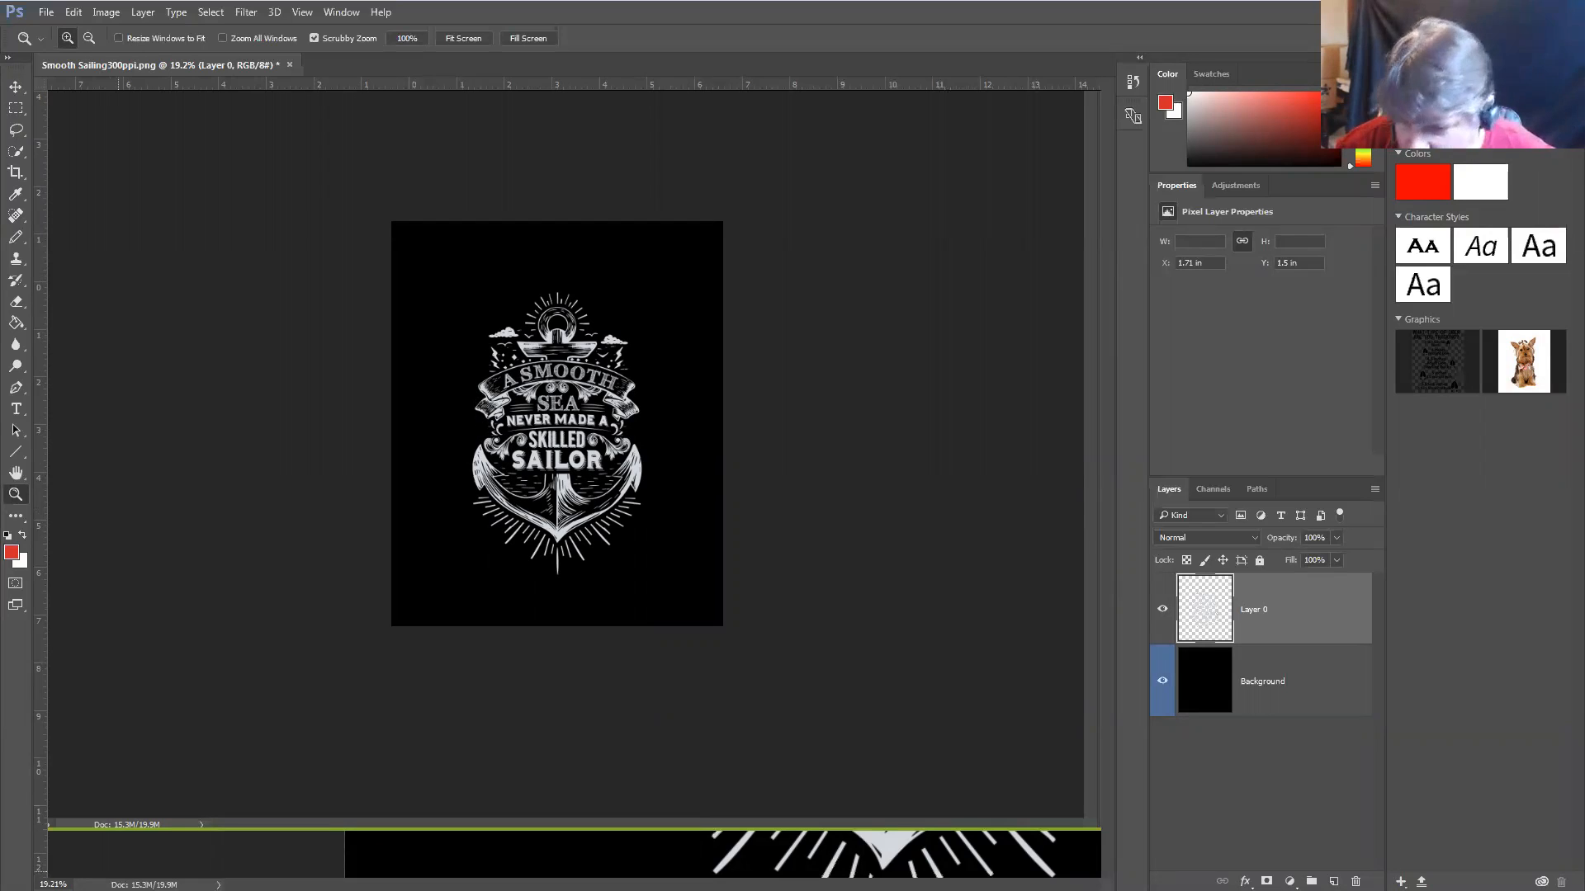
{"action": "left_click", "coordinate": [818, 538], "text": "alt"}
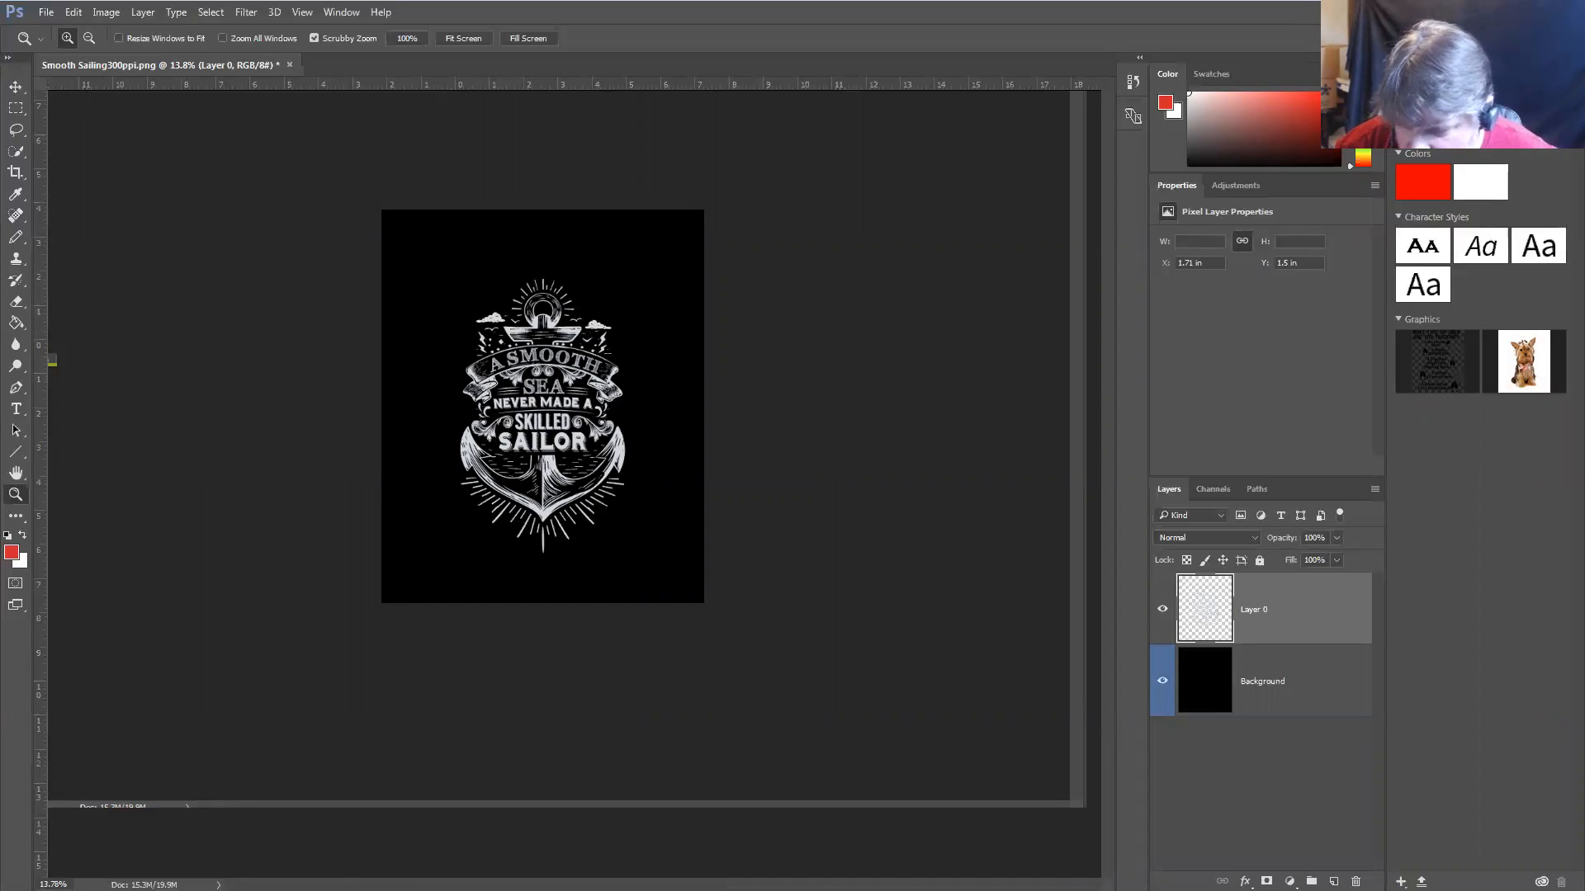
{"action": "key", "text": "Return"}
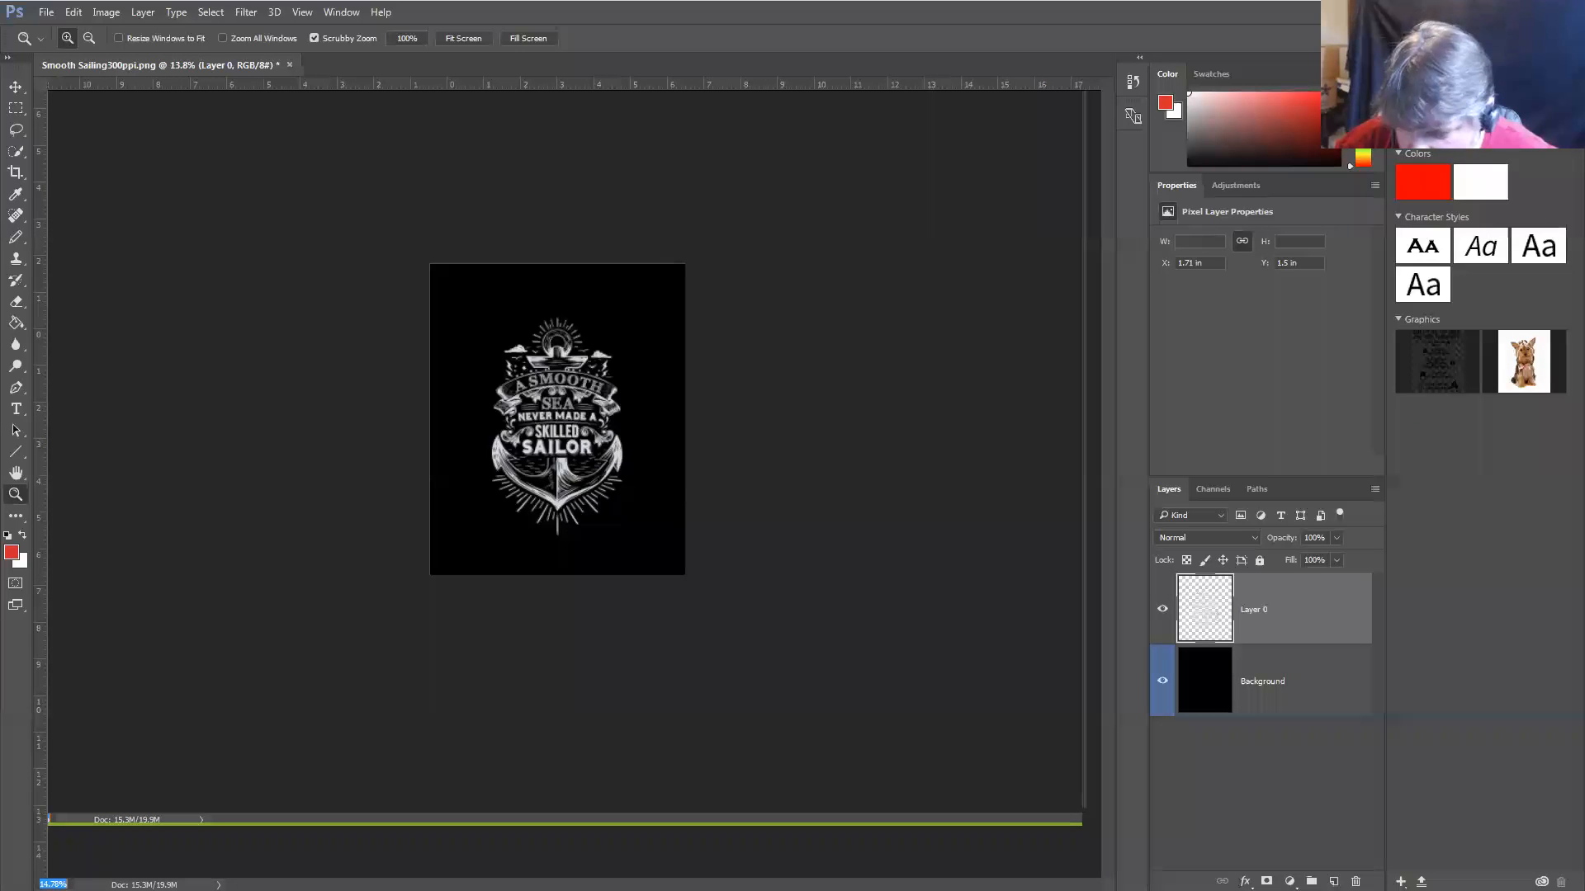
{"action": "key", "text": "Up"}
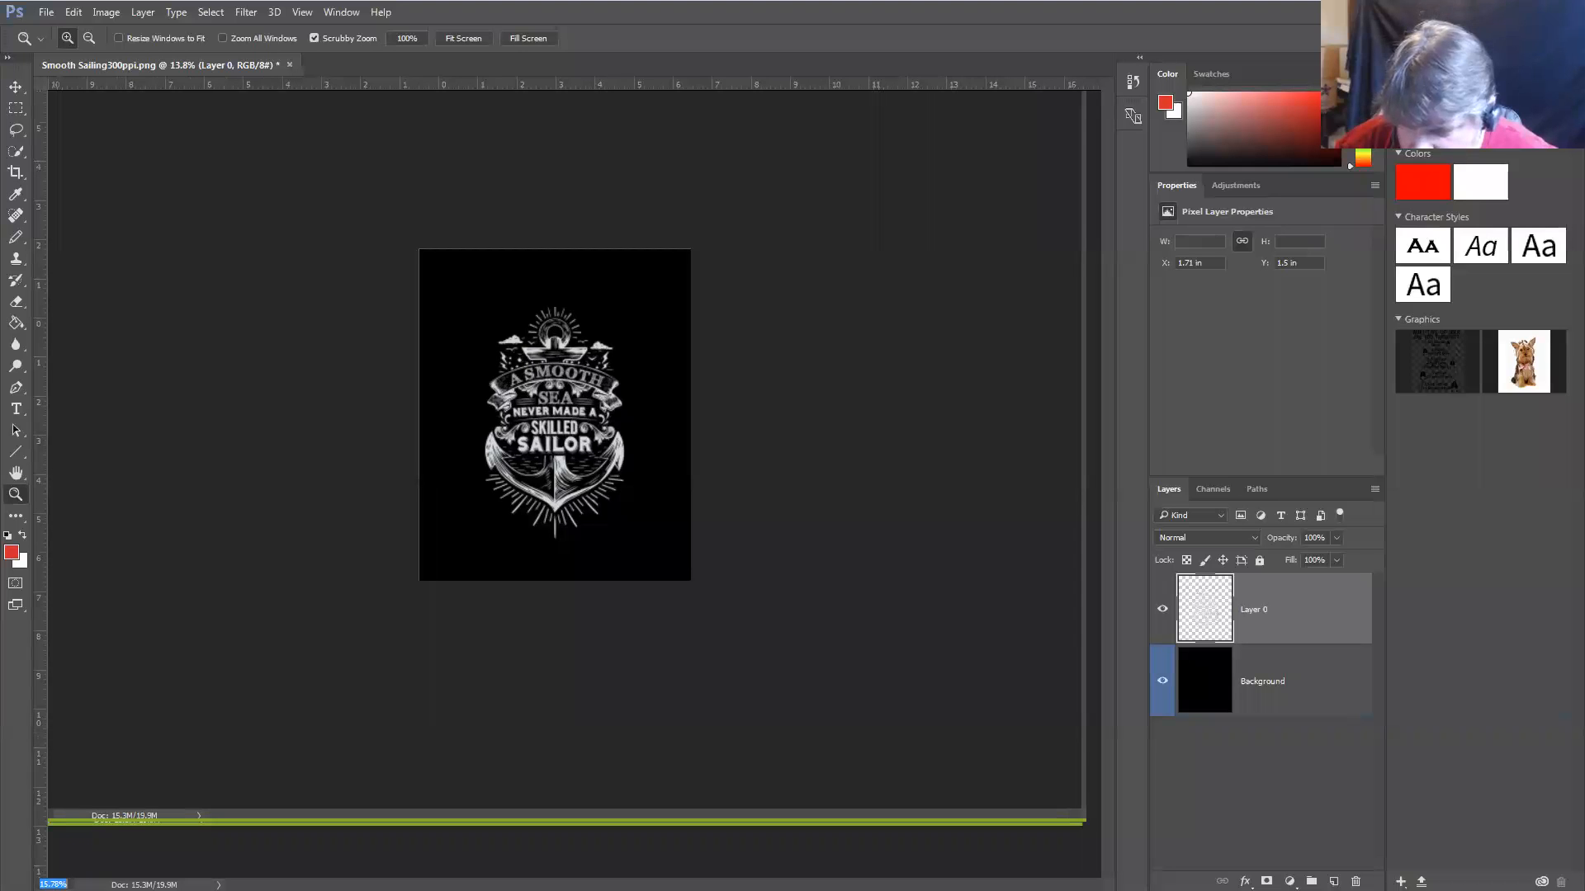
{"action": "key", "text": "Up"}
{"action": "key", "text": "Up"}
{"action": "key", "text": "Up"}
{"action": "key", "text": "Up"}
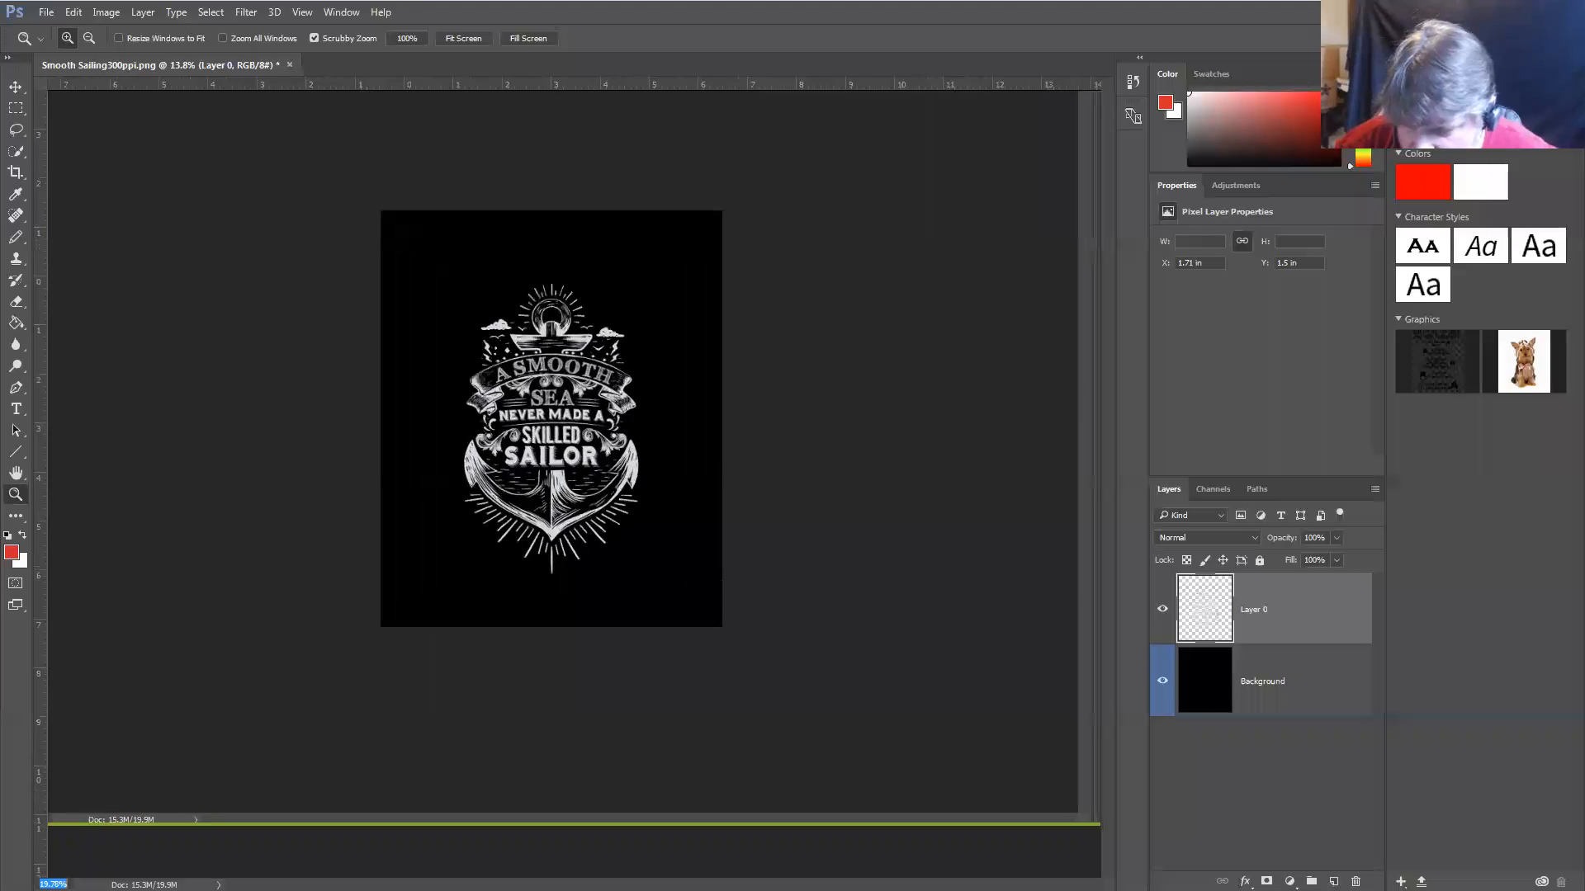
{"action": "key", "text": "Up"}
{"action": "key", "text": "Up"}
{"action": "key", "text": "Up"}
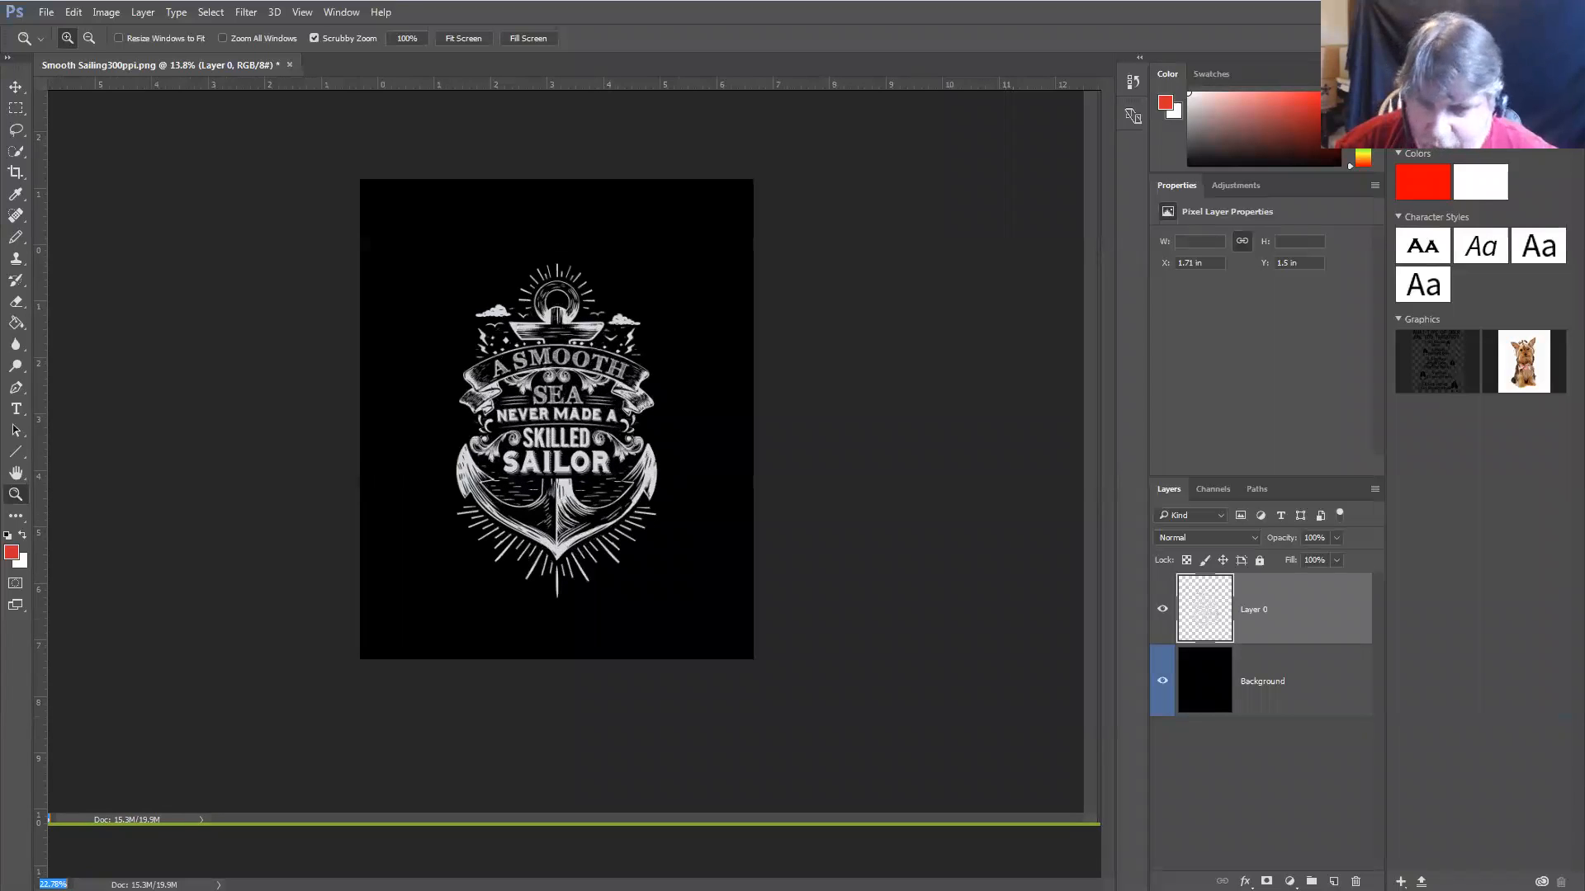
{"action": "key", "text": "Up"}
{"action": "key", "text": "Up"}
{"action": "key", "text": "Up"}
{"action": "key", "text": "Up"}
{"action": "key", "text": "Up"}
{"action": "key", "text": "Up"}
{"action": "key", "text": "Up"}
{"action": "key", "text": "Up"}
{"action": "key", "text": "Up"}
{"action": "key", "text": "Up"}
{"action": "key", "text": "Up"}
{"action": "key", "text": "Up"}
{"action": "key", "text": "Up"}
{"action": "key", "text": "Up"}
{"action": "key", "text": "Up"}
{"action": "key", "text": "Up"}
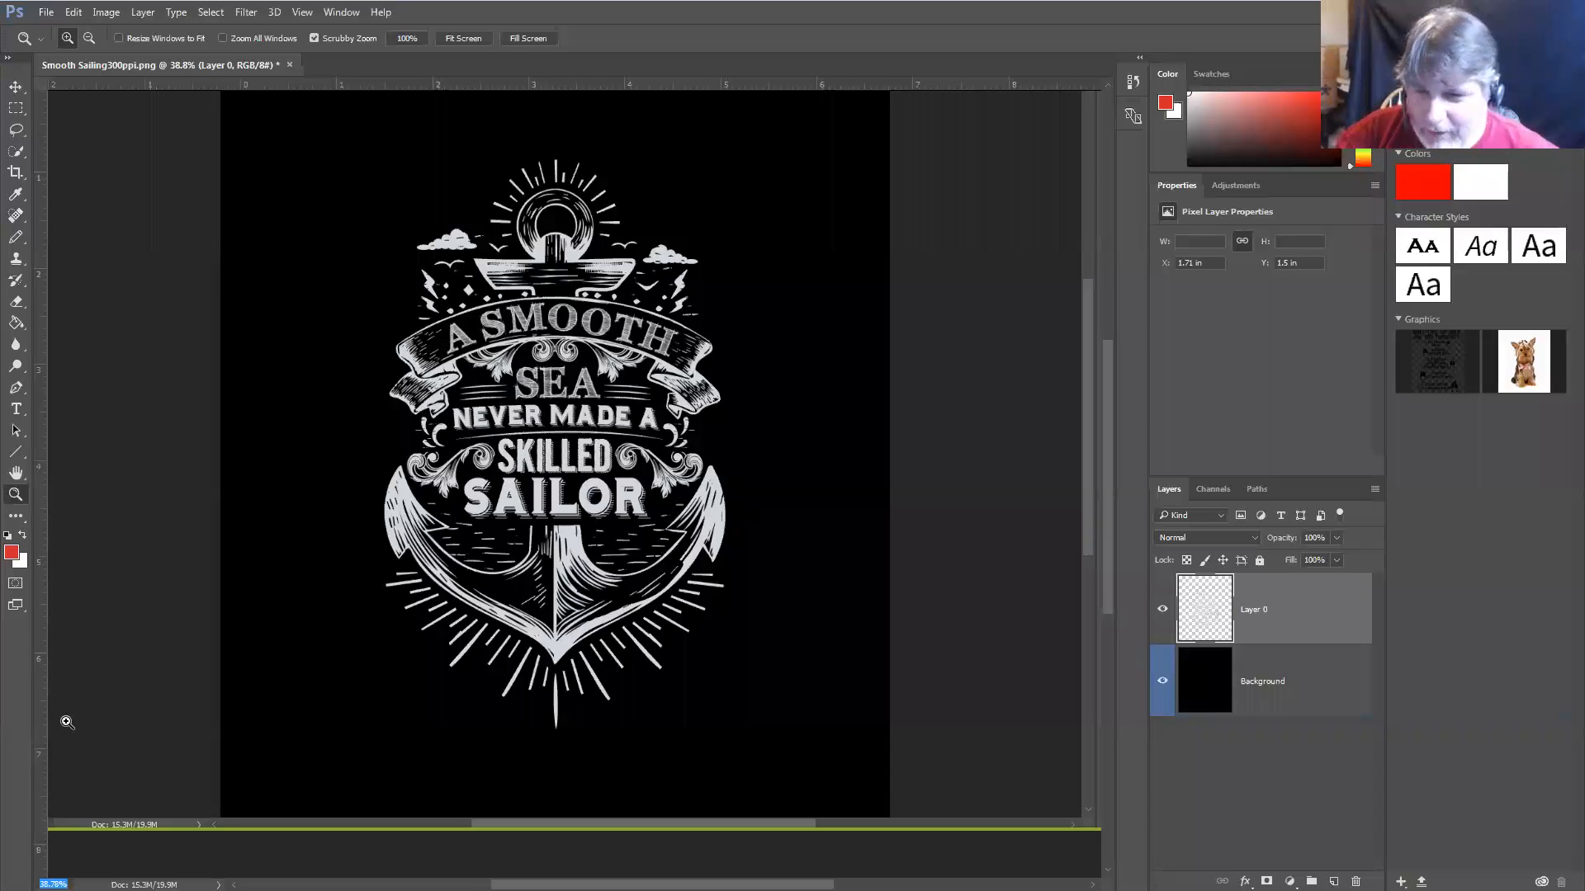
Check the document's dimensions and resolution, and set the view magnification to 50%
{"action": "left_click", "coordinate": [144, 885]}
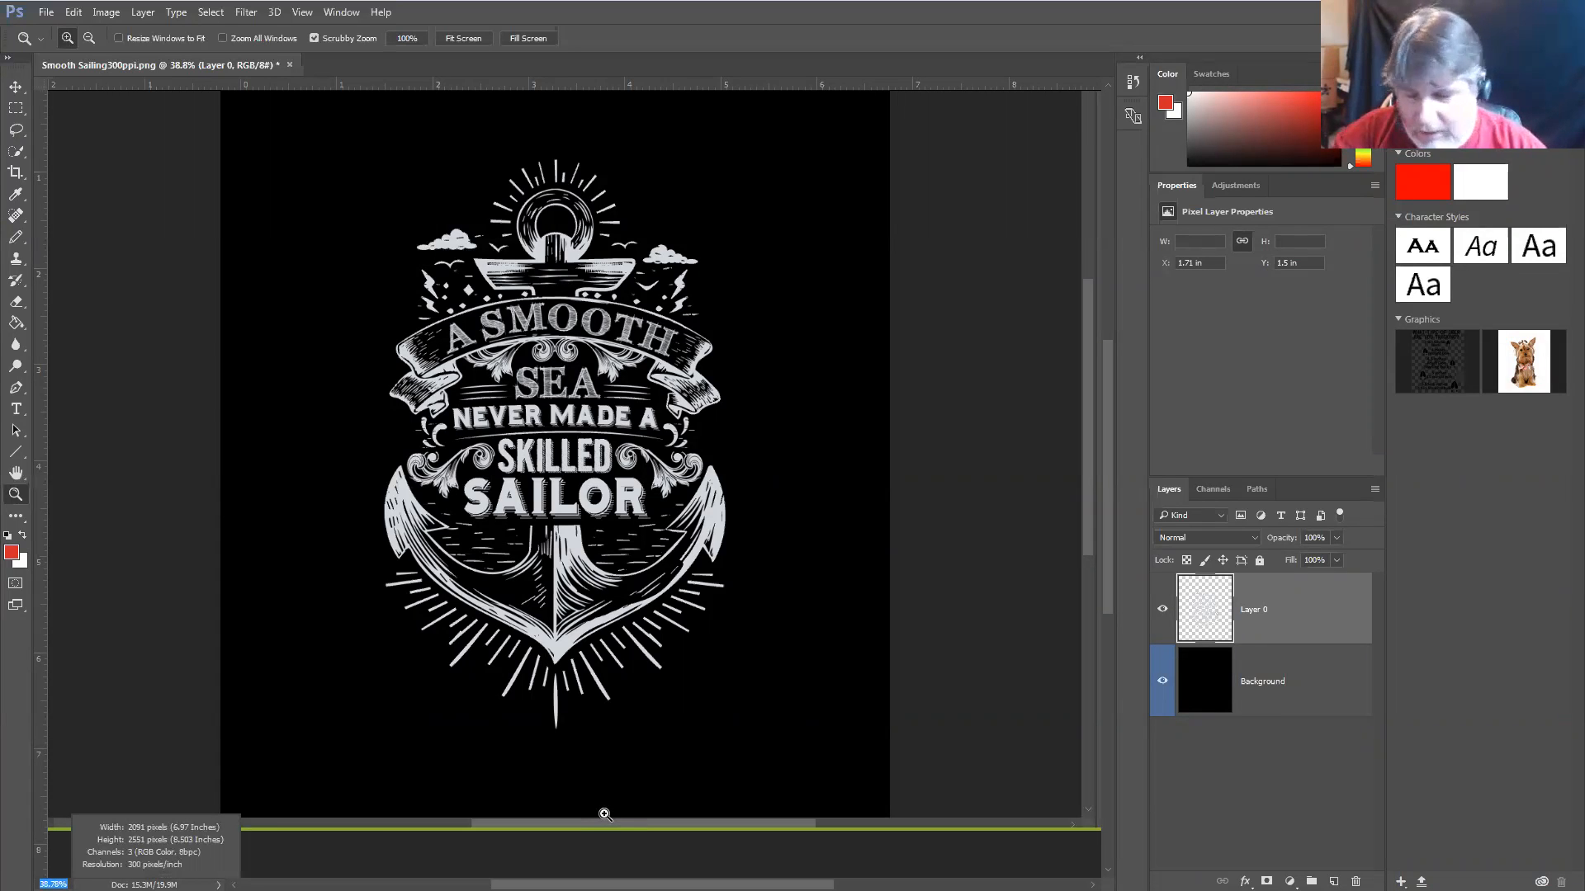
{"action": "type", "text": "50"}
{"action": "key", "text": "Return"}
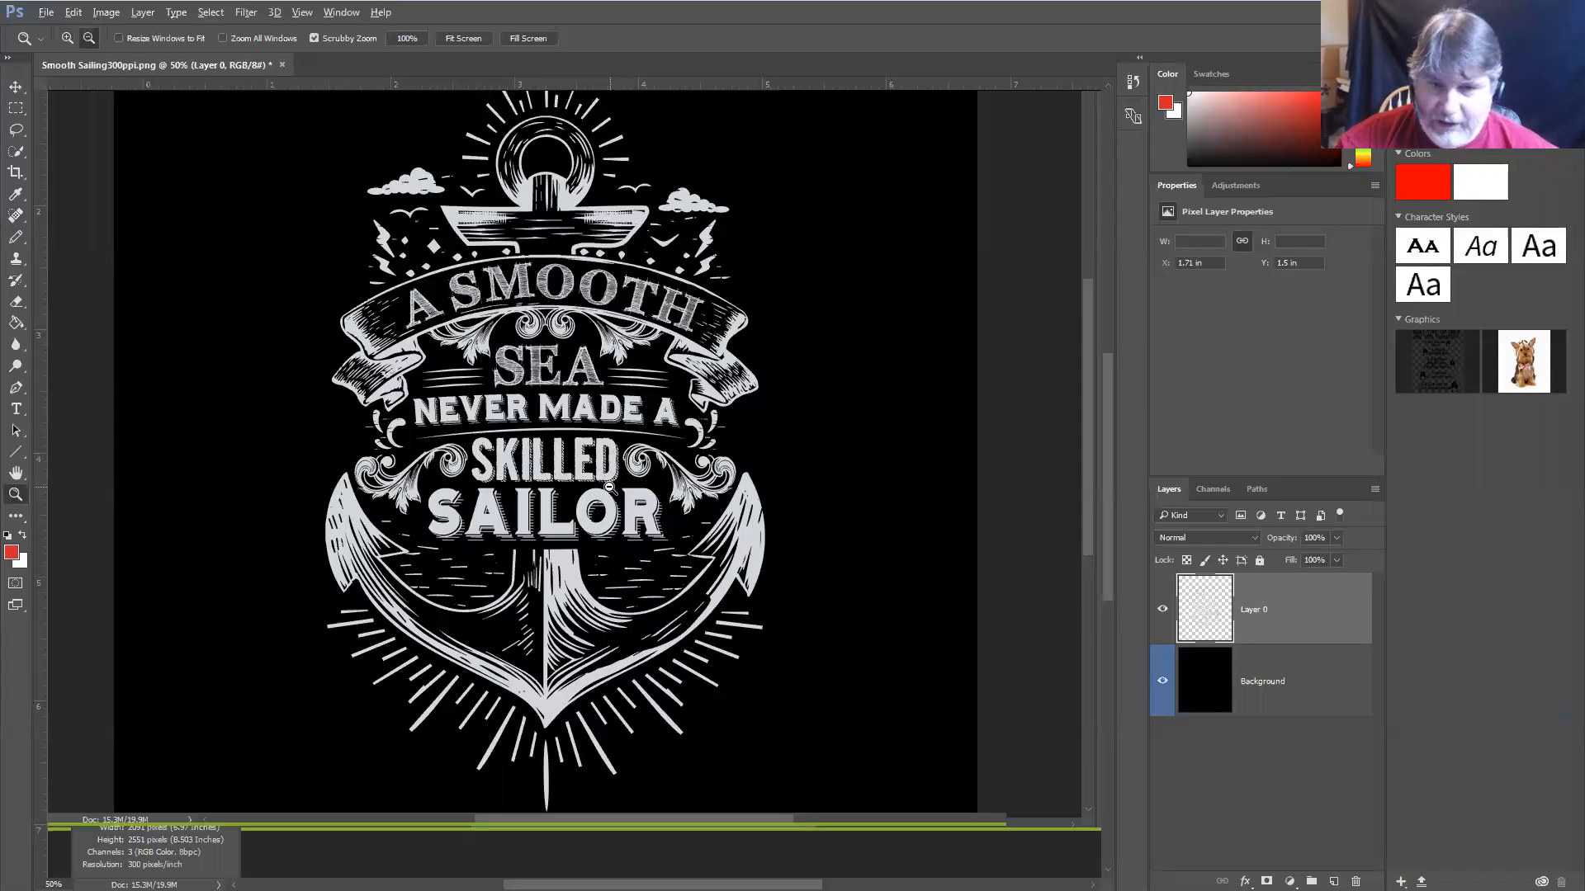
Zoom in and out around the lettering, pan across the enlarged artwork, and fit the whole image on screen
{"action": "key", "text": "alt"}
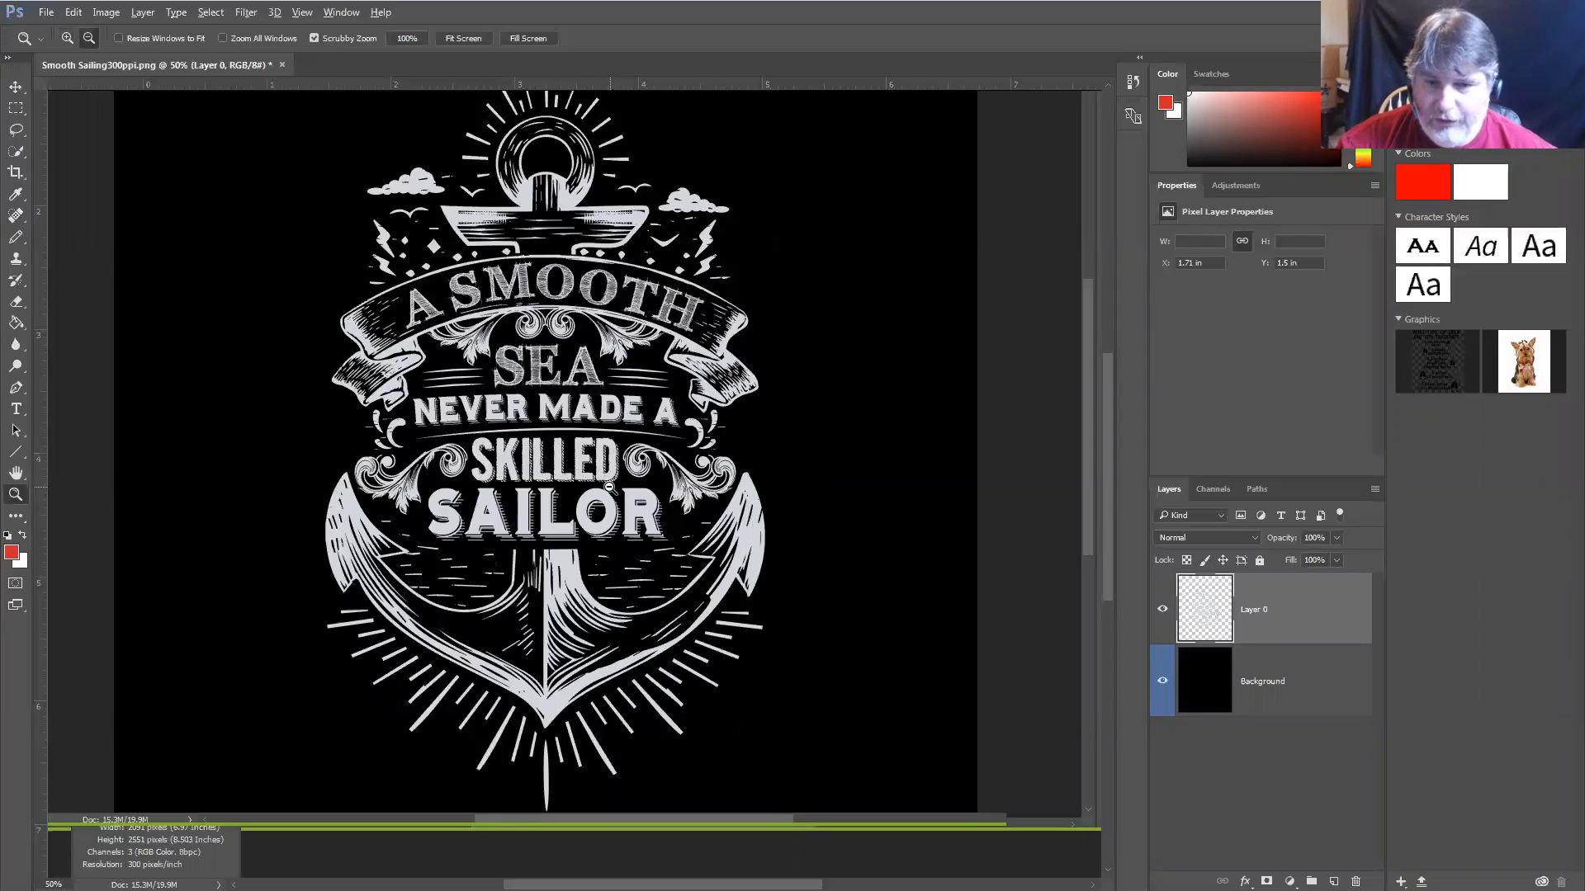
{"action": "scroll", "coordinate": [609, 488], "scroll_direction": "up", "scroll_amount": 8}
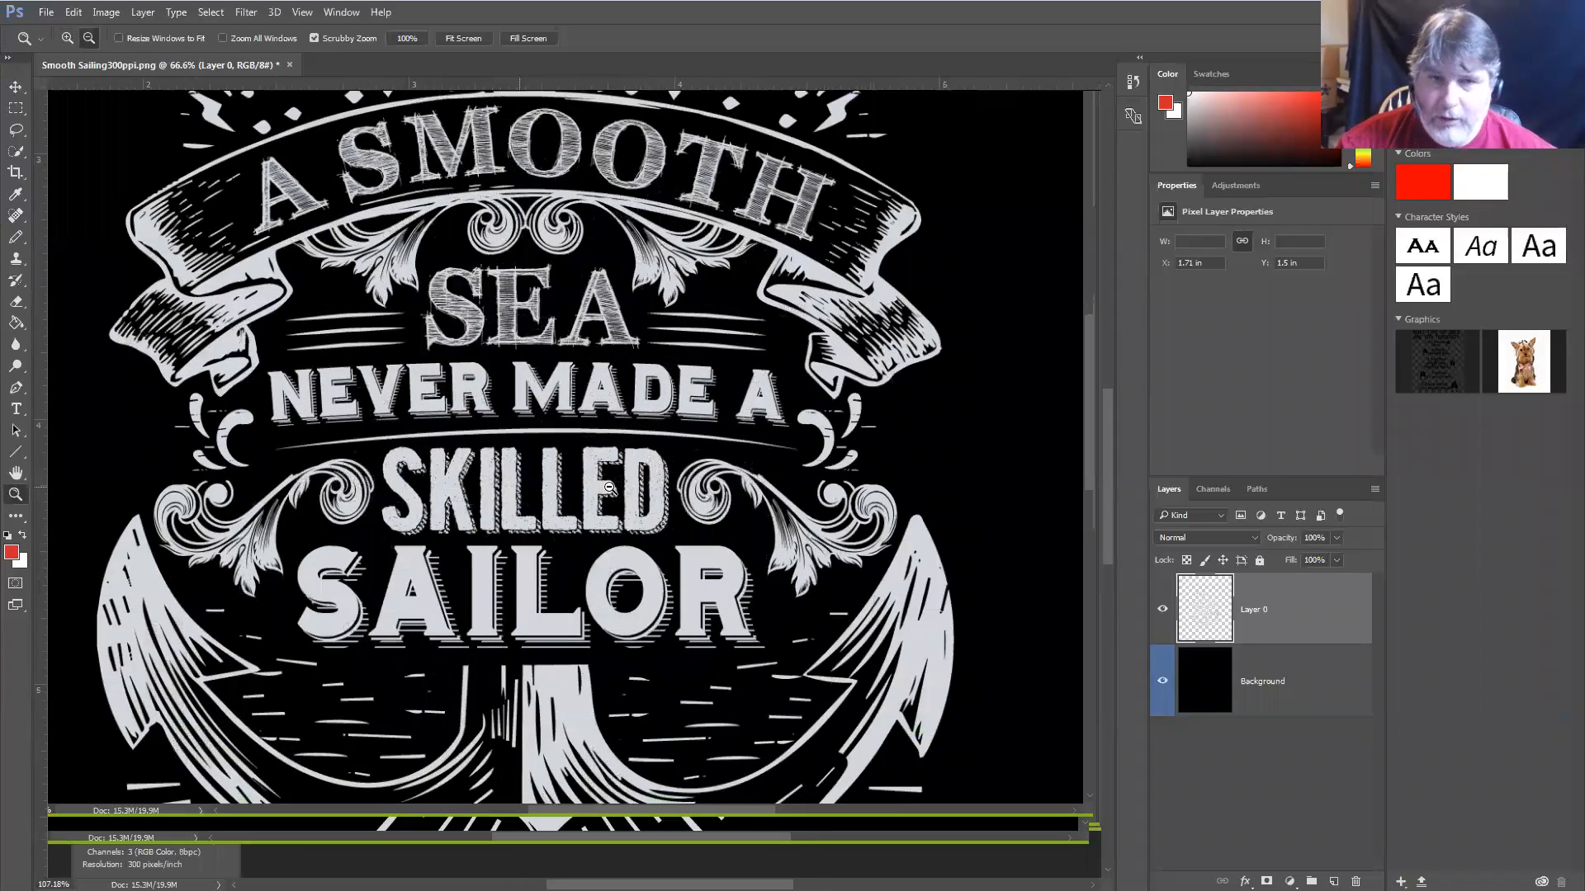
{"action": "scroll", "coordinate": [609, 488], "scroll_direction": "down", "scroll_amount": 5}
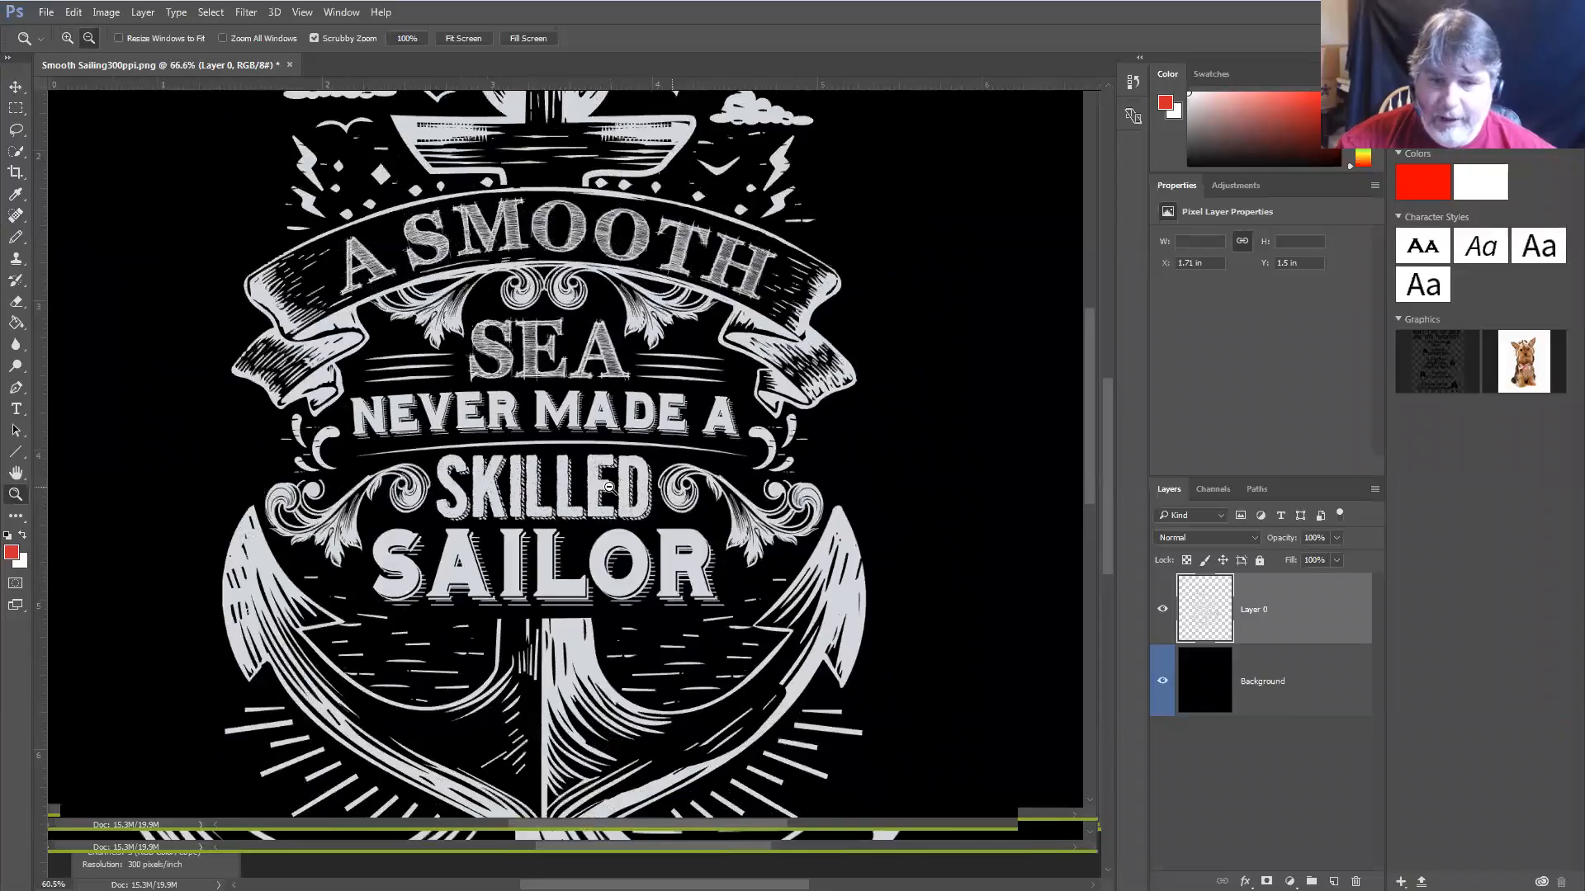
{"action": "scroll", "coordinate": [609, 488], "scroll_direction": "down", "scroll_amount": 7}
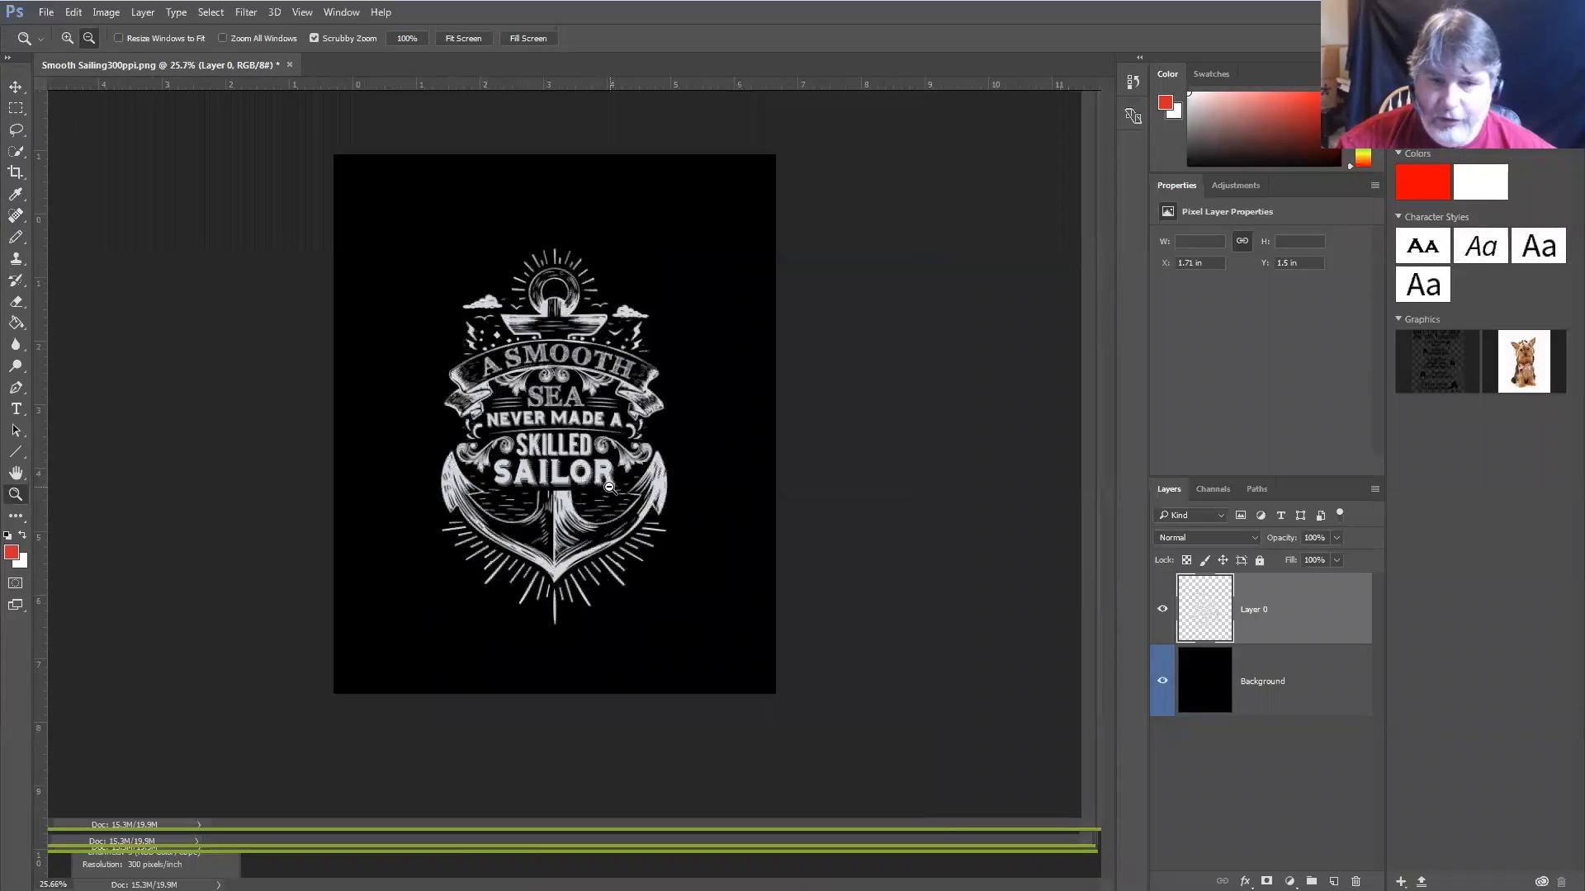
{"action": "scroll", "coordinate": [609, 488], "scroll_direction": "up", "scroll_amount": 6}
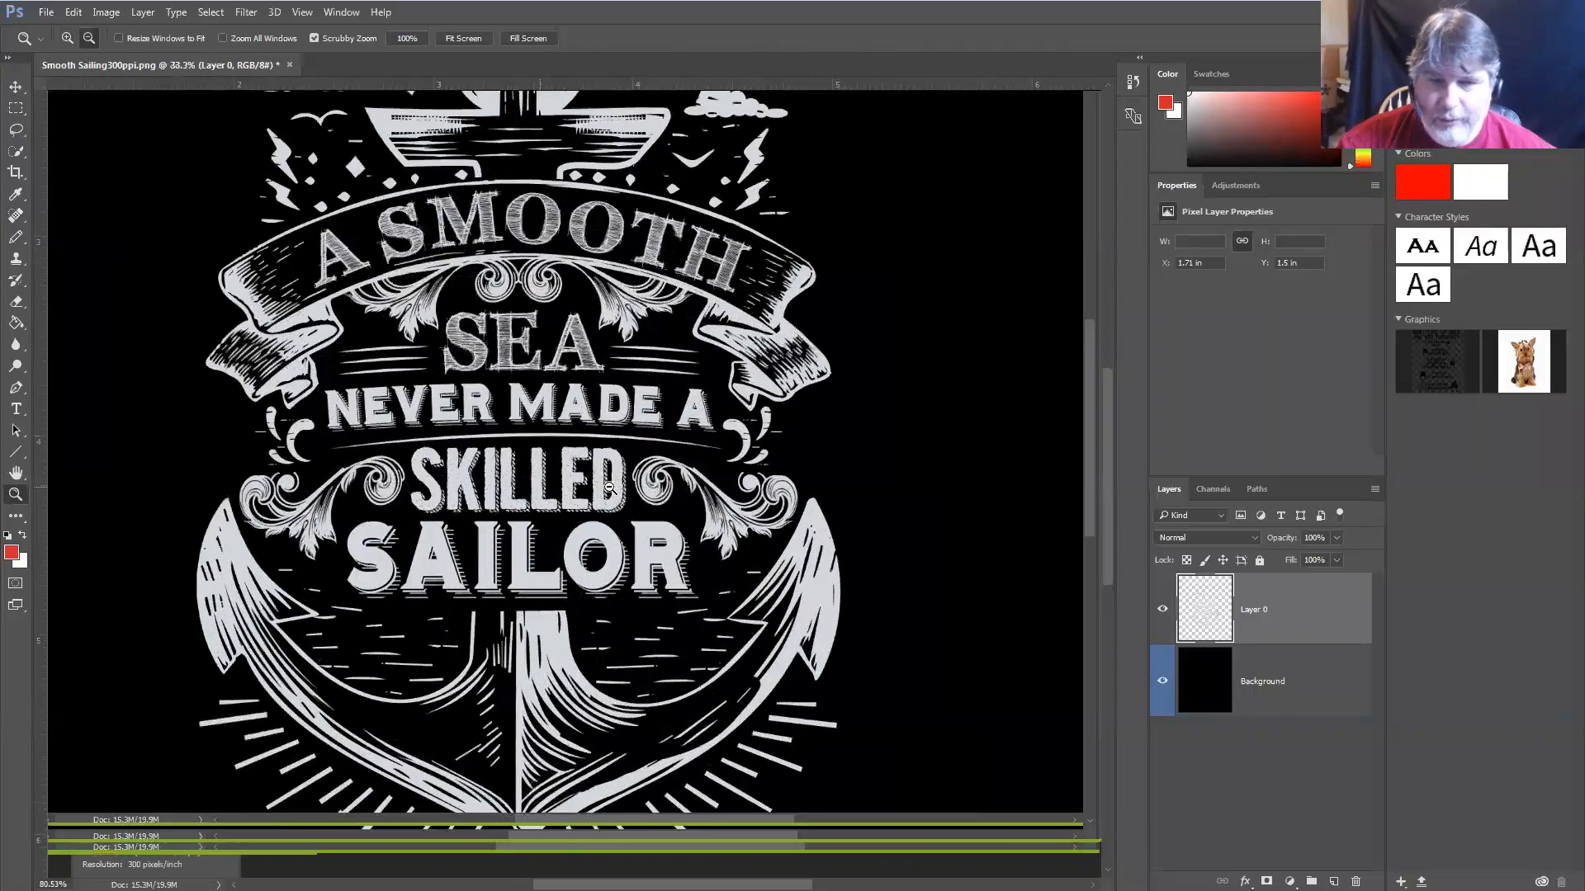
{"action": "scroll", "coordinate": [610, 487], "scroll_direction": "up", "scroll_amount": 1}
{"action": "left_click_drag", "start_coordinate": [406, 385], "coordinate": [536, 425]}
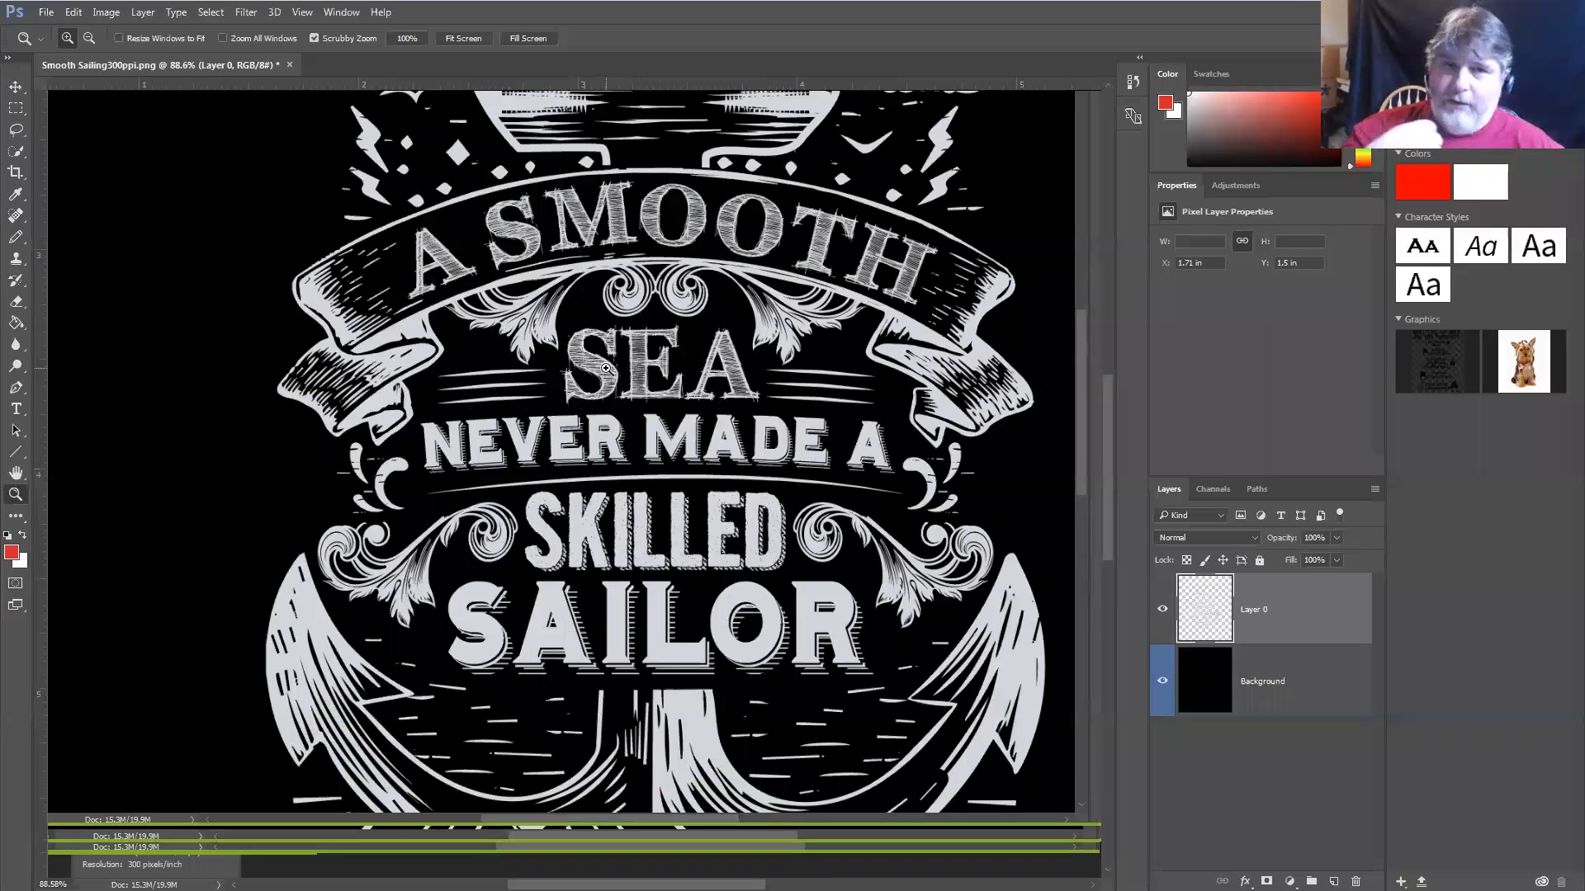
{"action": "left_click_drag", "start_coordinate": [689, 361], "coordinate": [623, 398]}
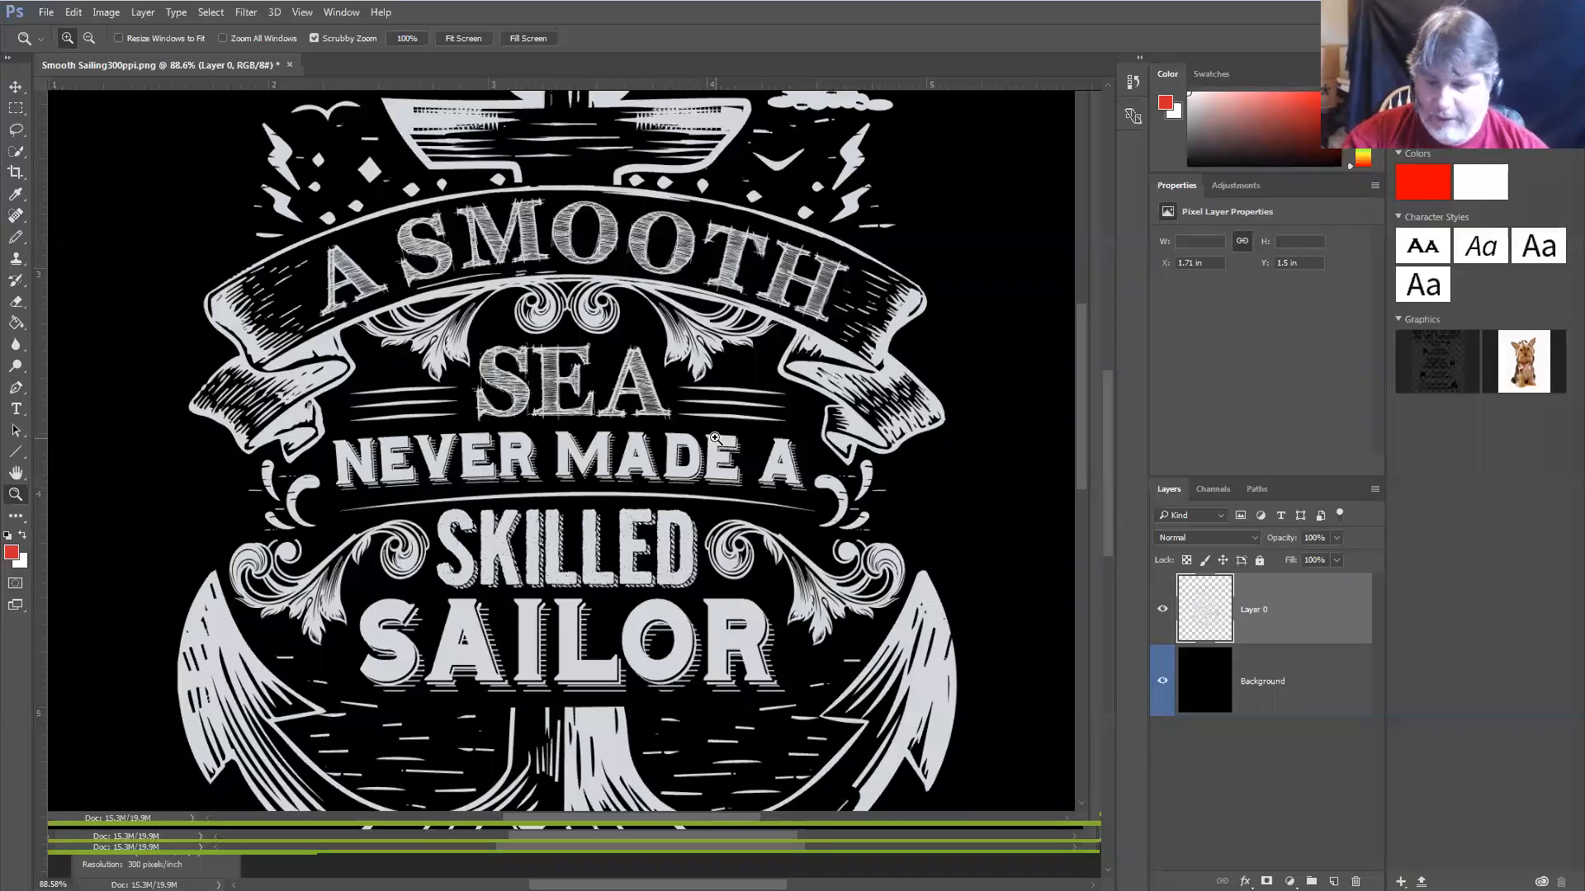
{"action": "key", "text": "ctrl+0"}
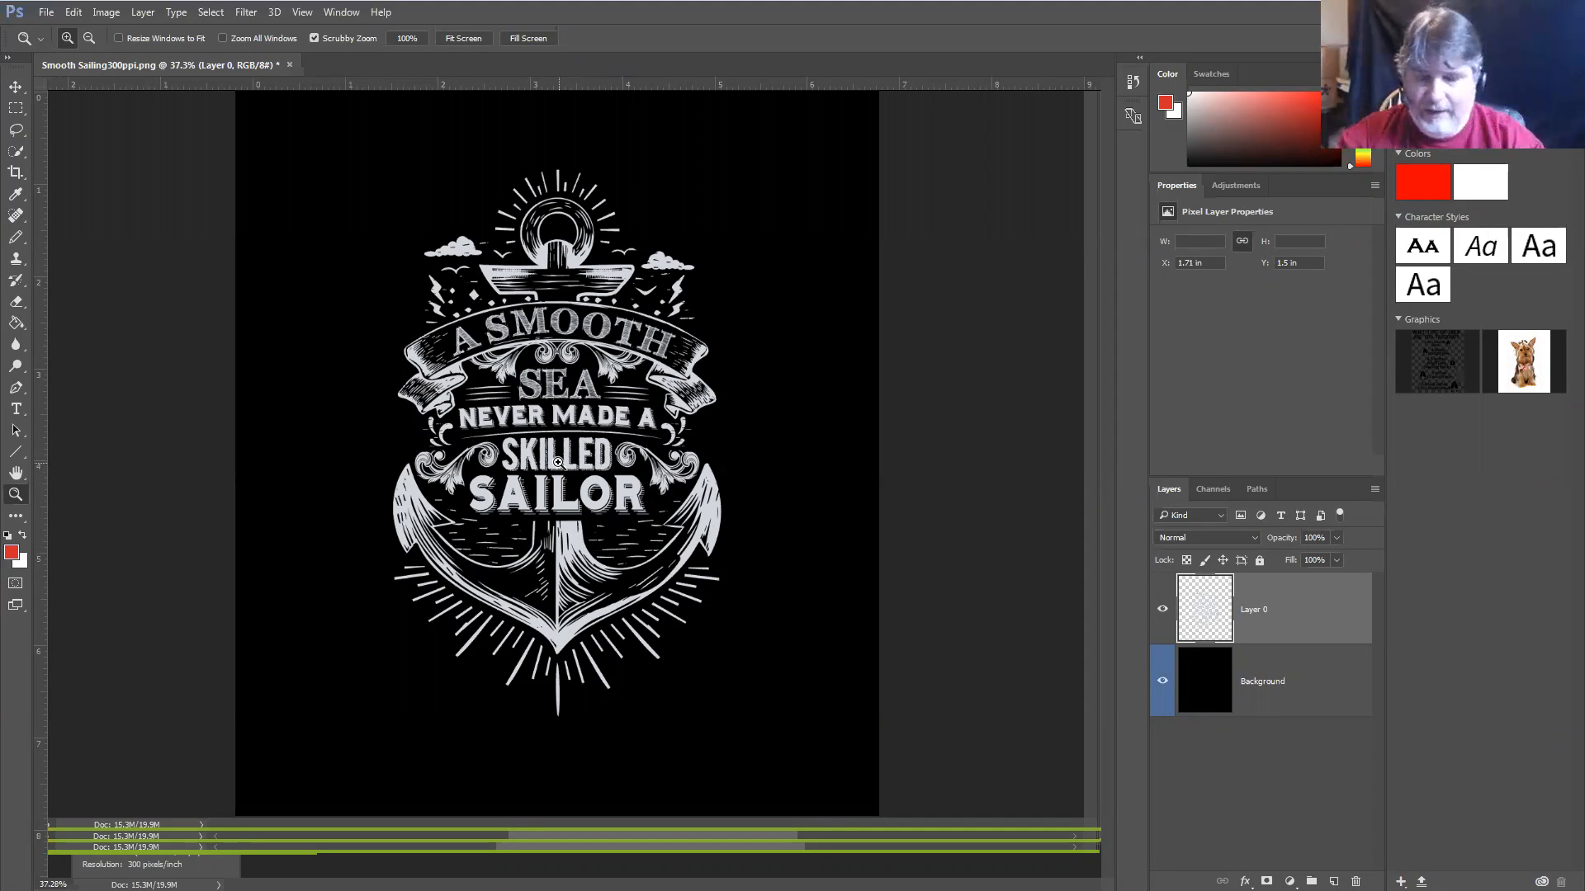
Return to the Paint Bucket state in History and move the black-filled Background layer beneath Layer 0
{"action": "key", "text": "ctrl+5"}
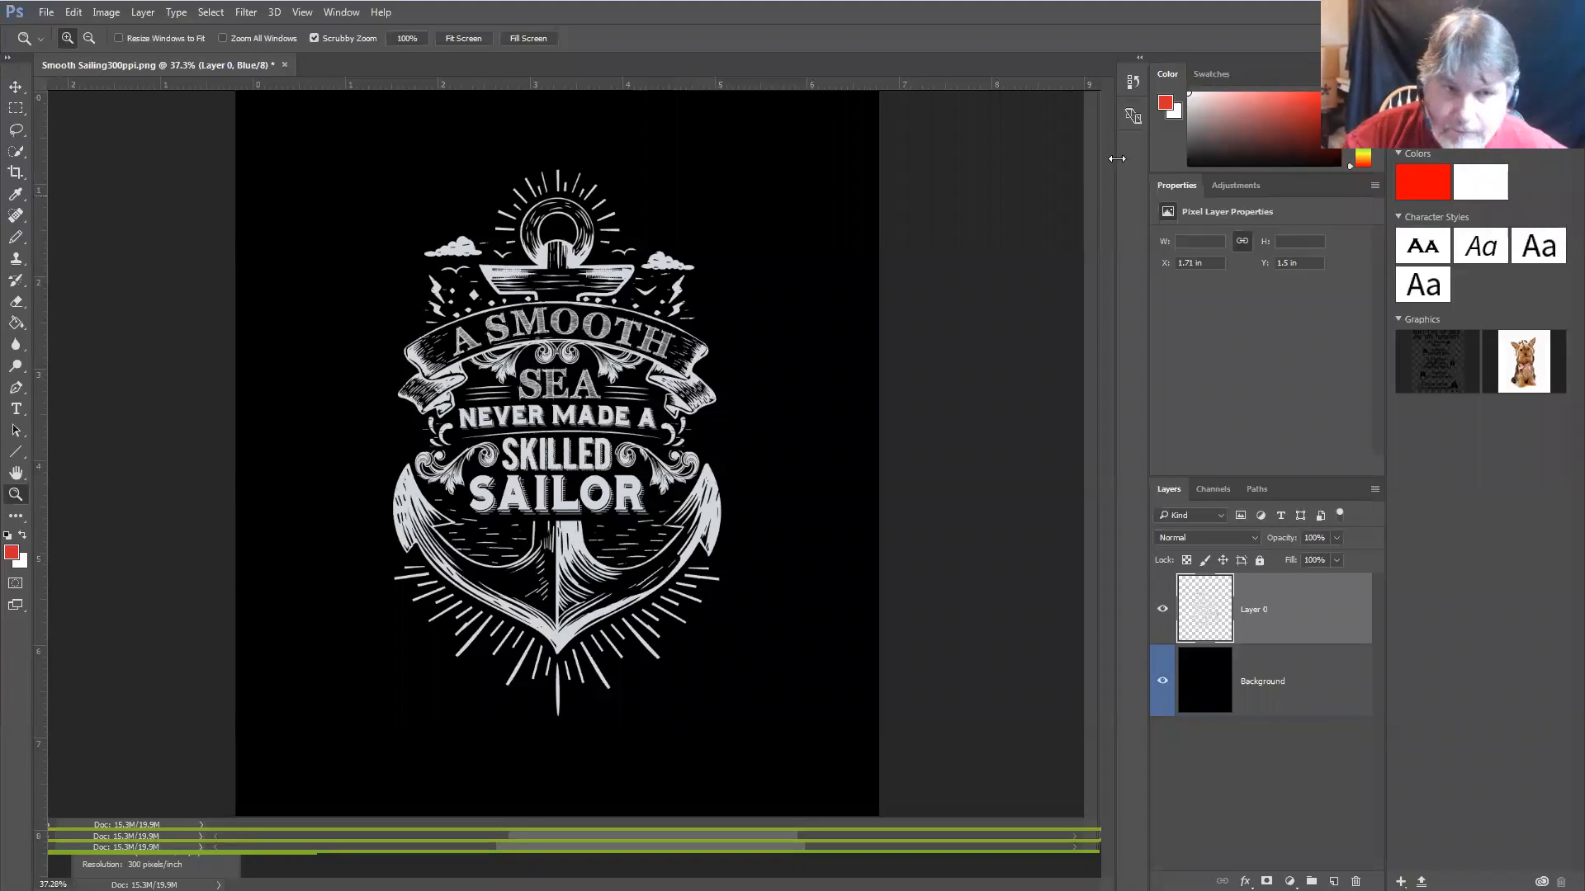
{"action": "left_click", "coordinate": [1133, 80]}
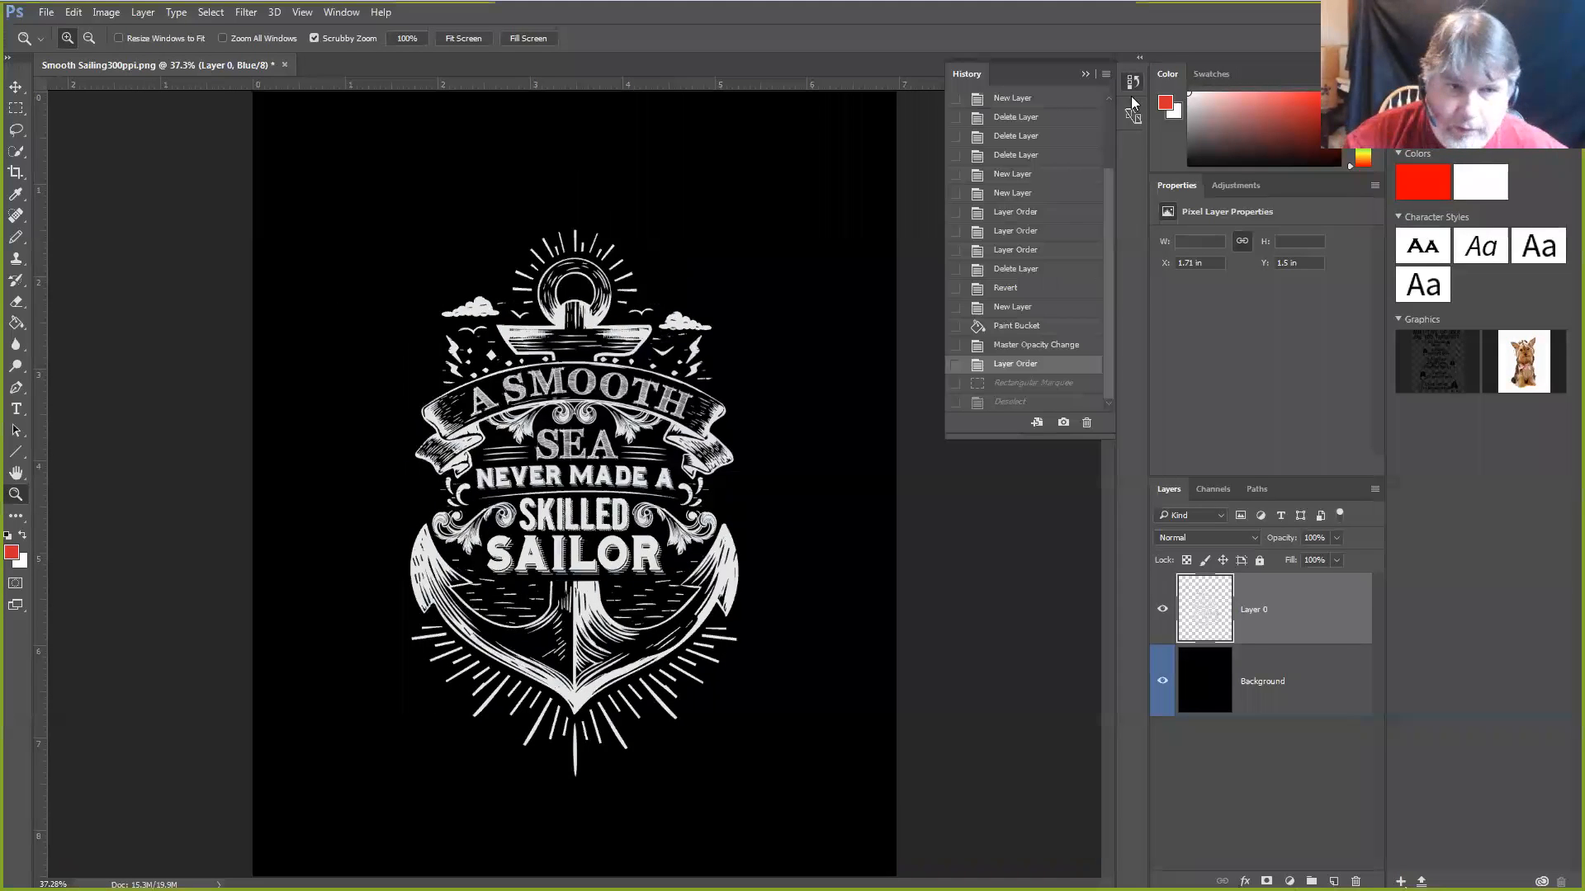
{"action": "left_click", "coordinate": [1010, 330]}
{"action": "left_click_drag", "start_coordinate": [1236, 609], "coordinate": [1247, 701]}
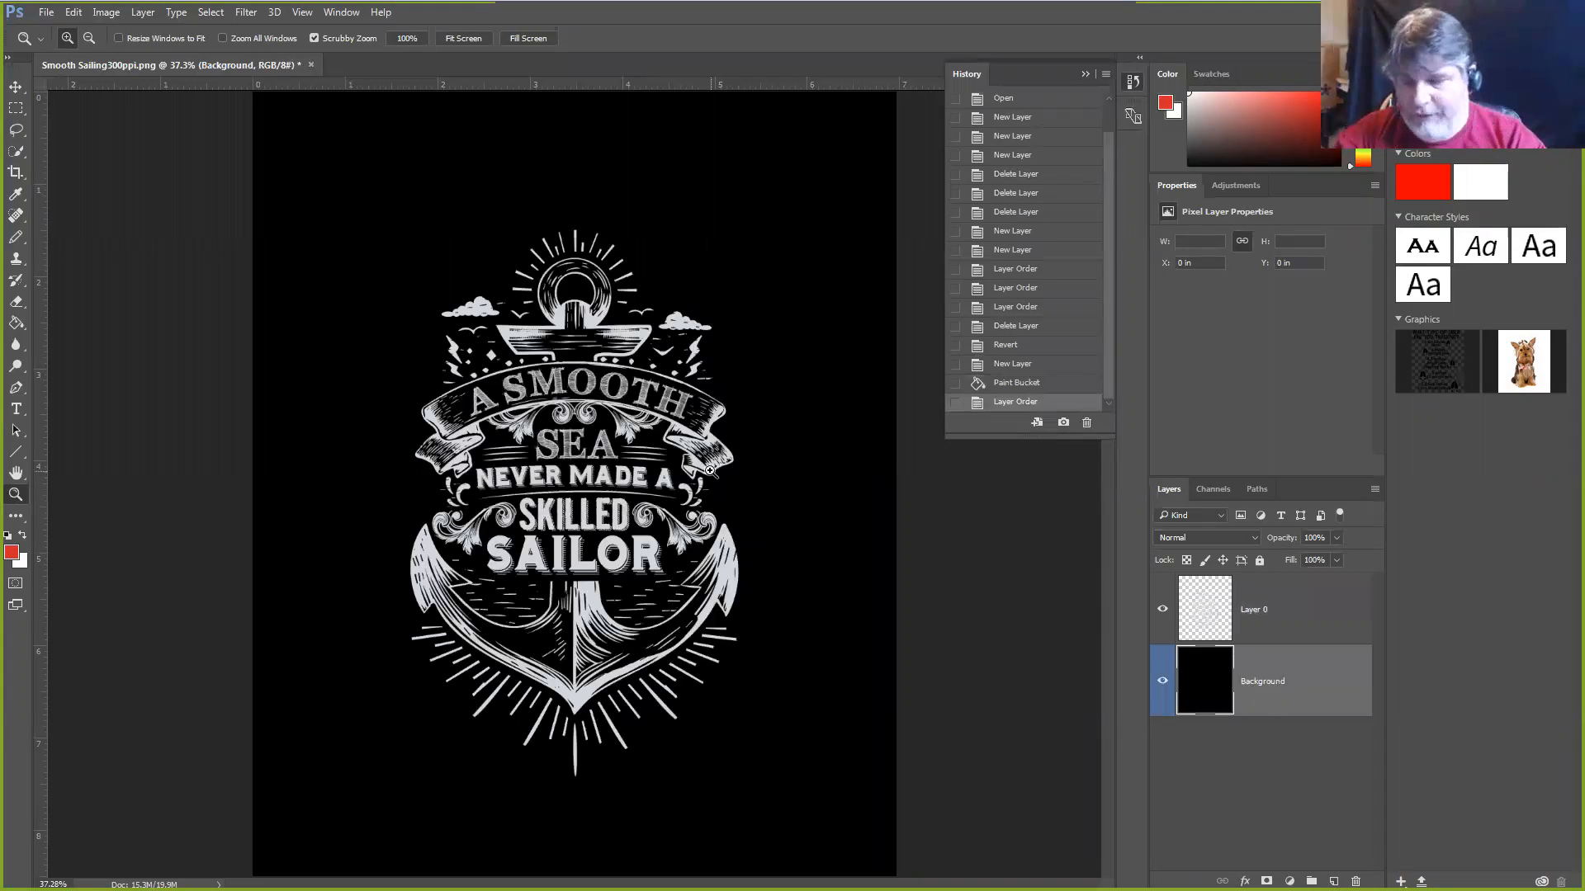
View the artwork at 100% and fit the whole image back on screen
{"action": "left_click_drag", "start_coordinate": [710, 471], "coordinate": [710, 470]}
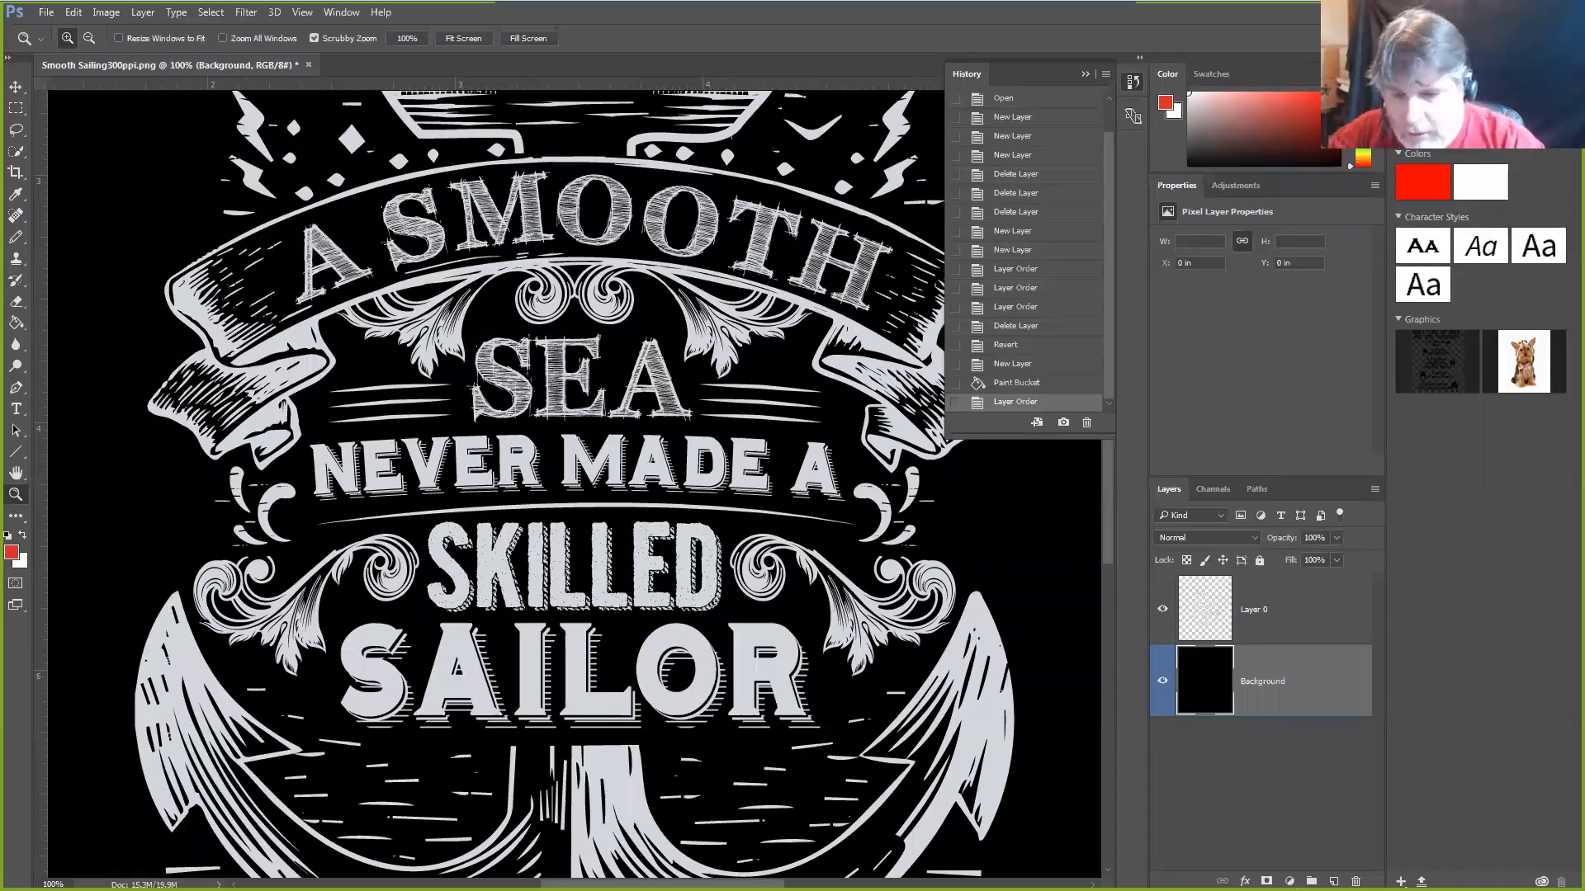
{"action": "key", "text": "ctrl+0"}
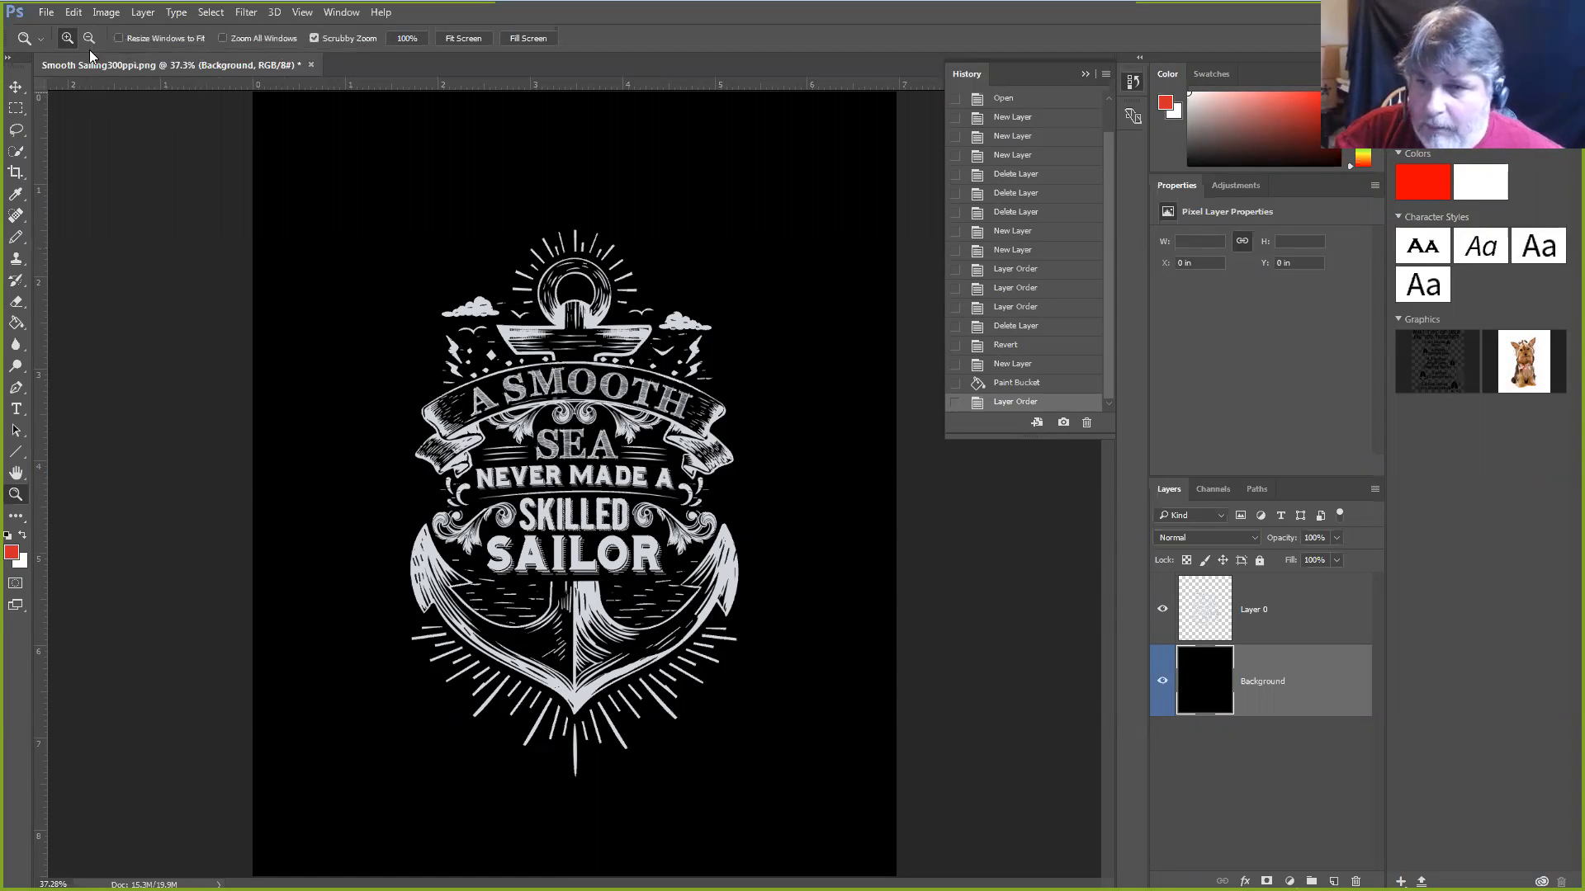
Review the available zoom commands, view the artwork at 100%, and zoom out to 33.3%
{"action": "left_click", "coordinate": [301, 13]}
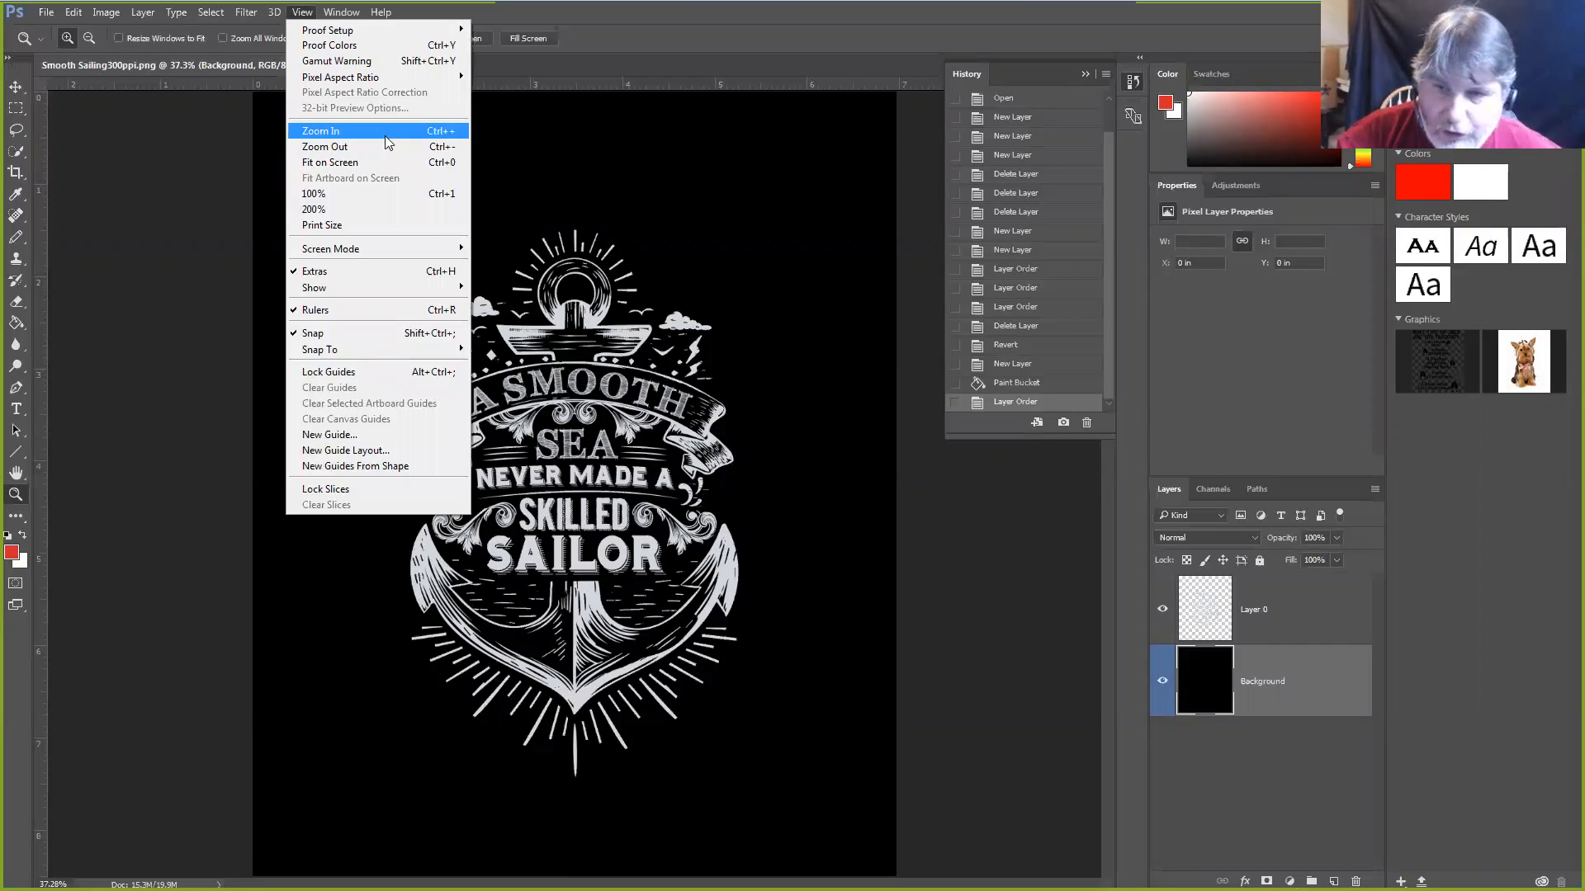
{"action": "left_click", "coordinate": [193, 198]}
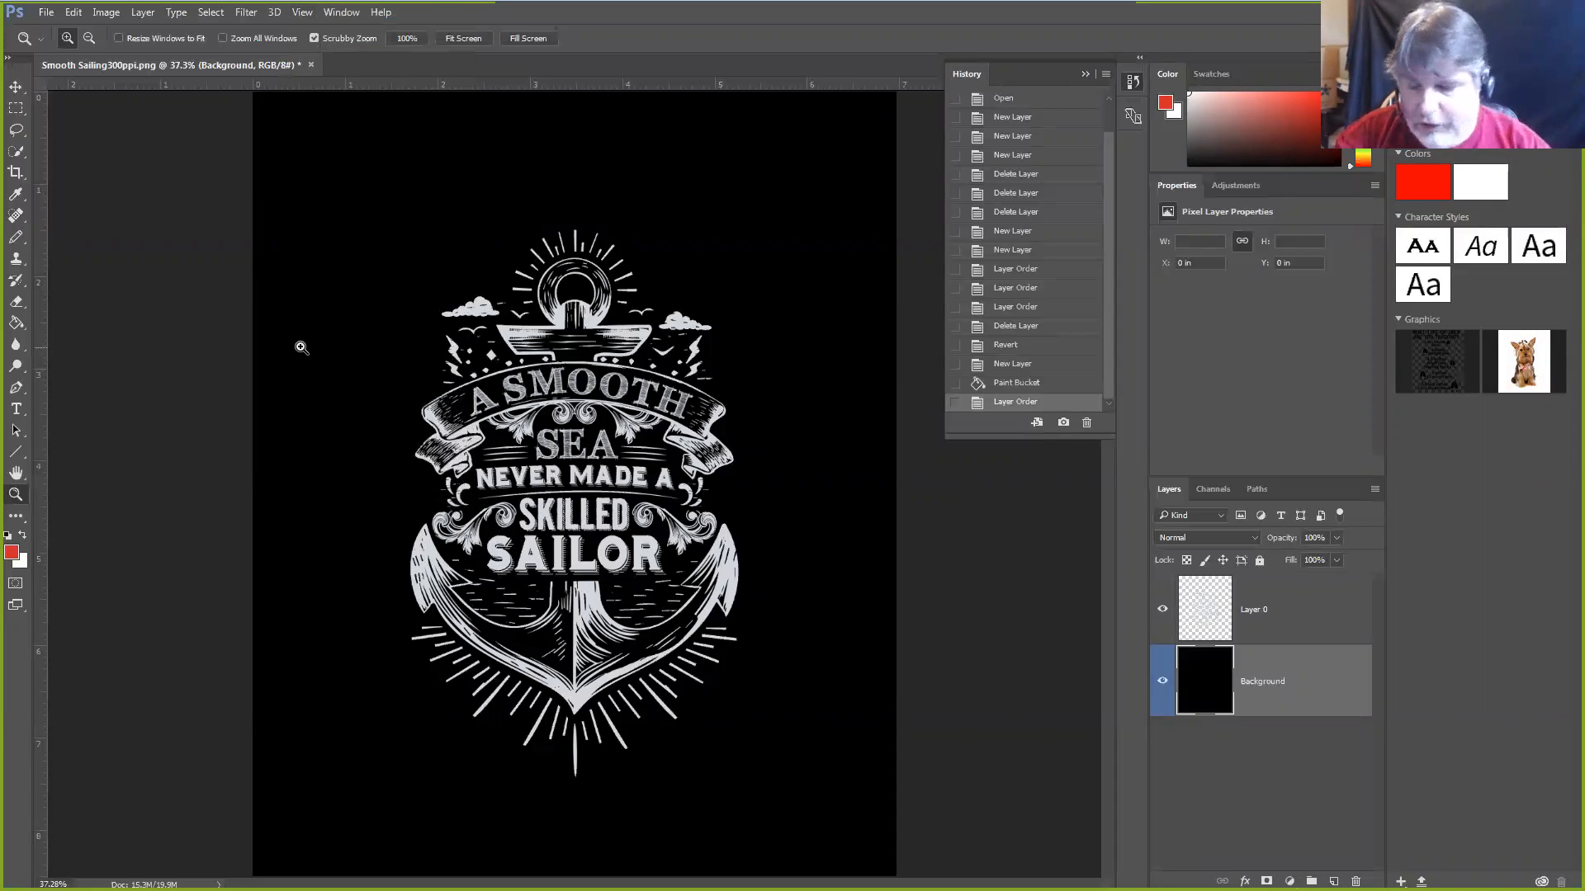
{"action": "key", "text": "ctrl+1"}
{"action": "key", "text": "ctrl+minus"}
{"action": "key", "text": "ctrl+minus"}
{"action": "key", "text": "ctrl+minus"}
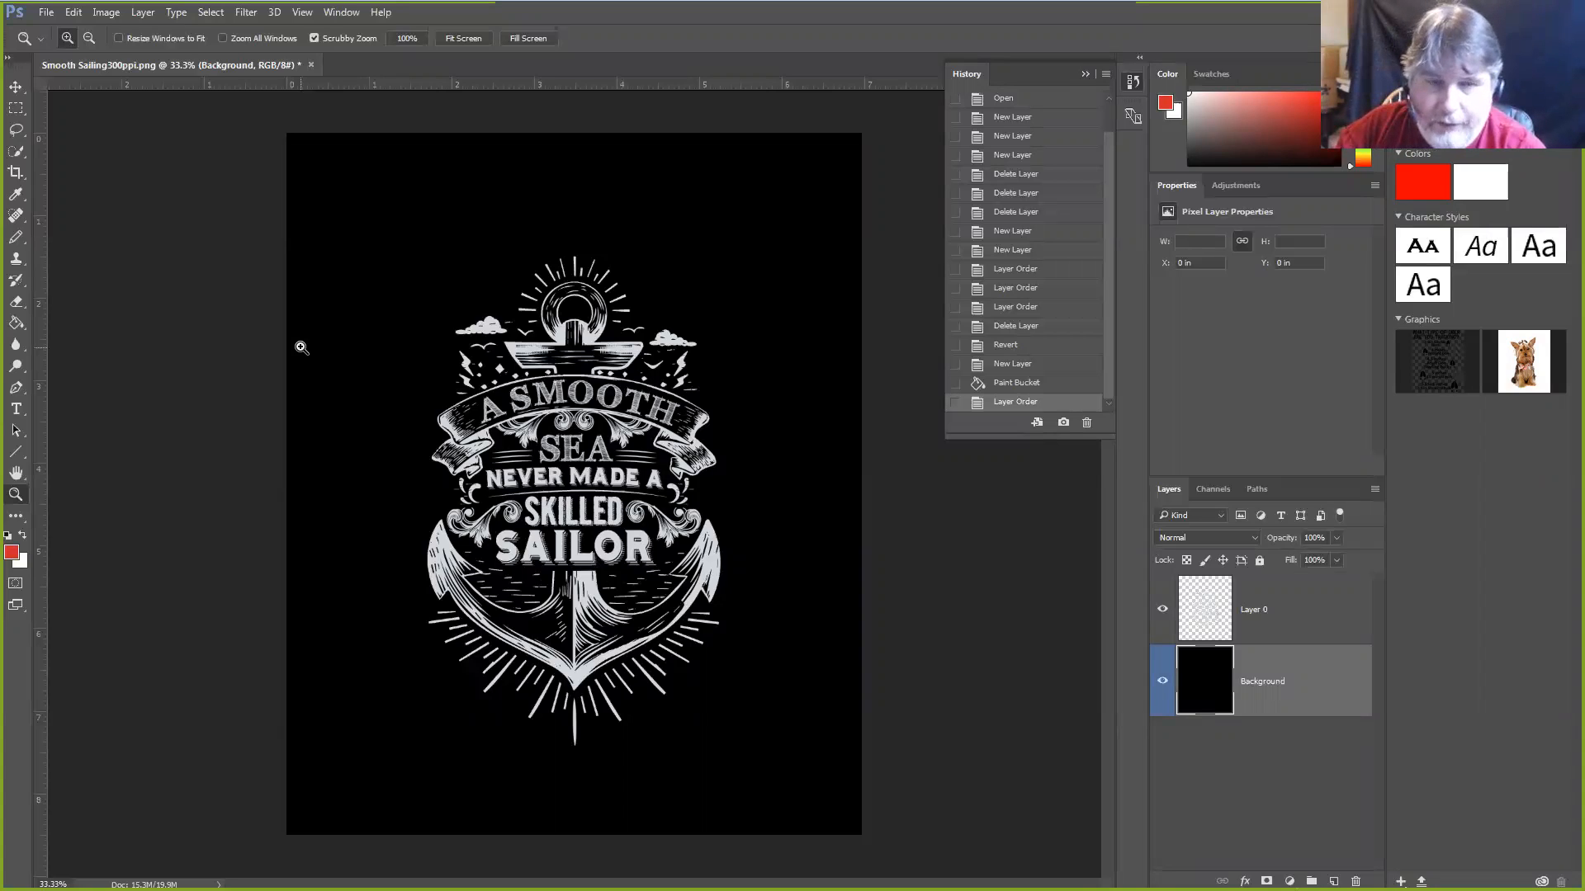
Zoom in stepwise to 100% and fit the whole image back on screen
{"action": "key", "text": "ctrl+plus"}
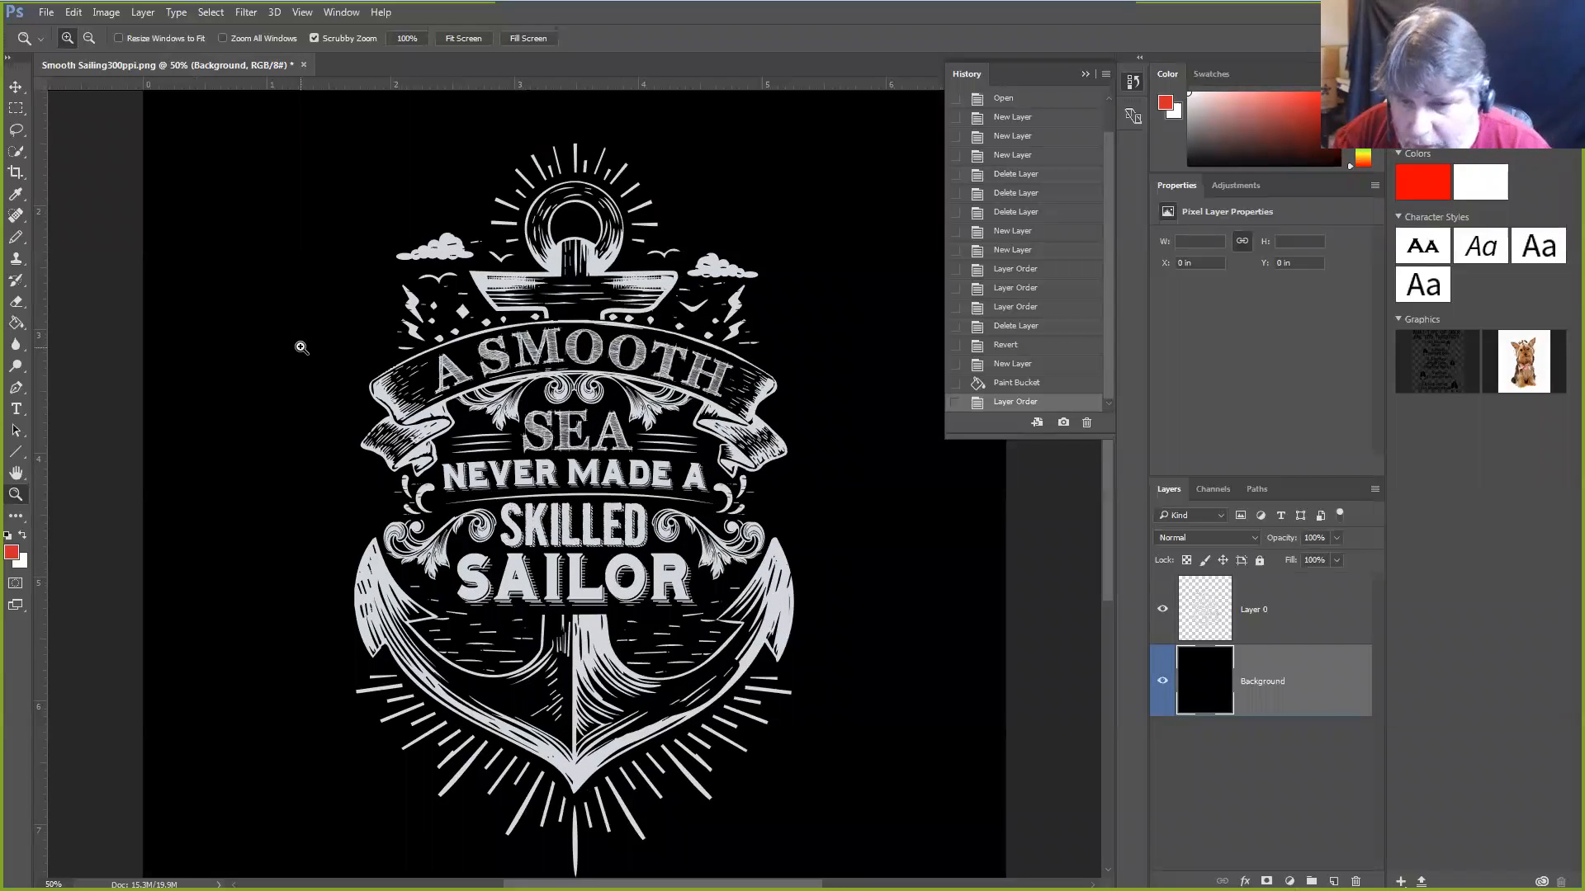
{"action": "key", "text": "ctrl+plus"}
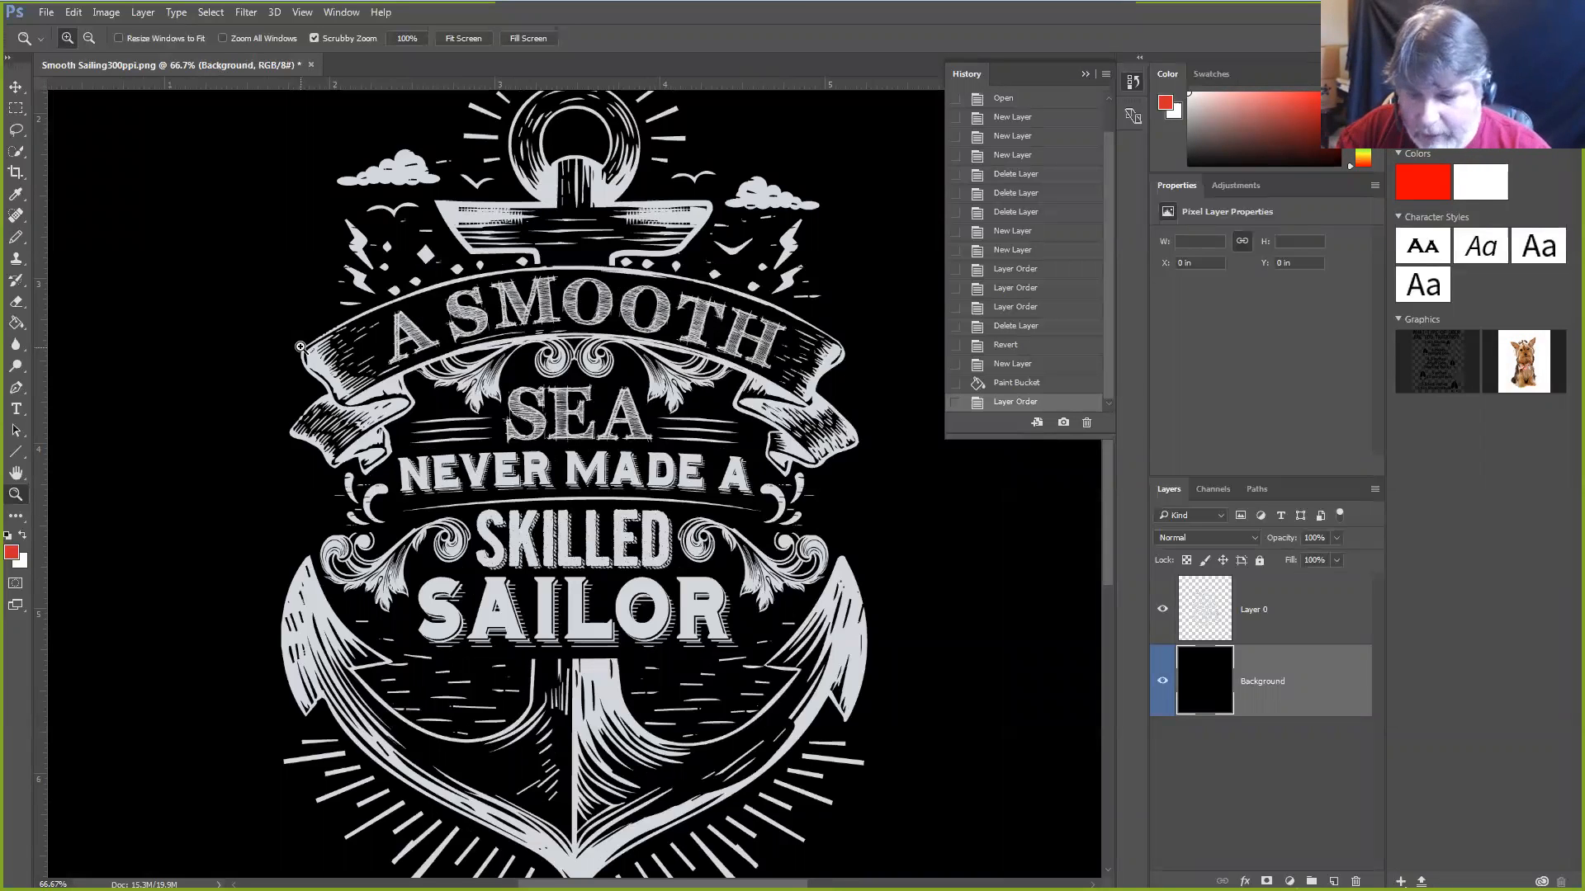
{"action": "left_click", "coordinate": [301, 346]}
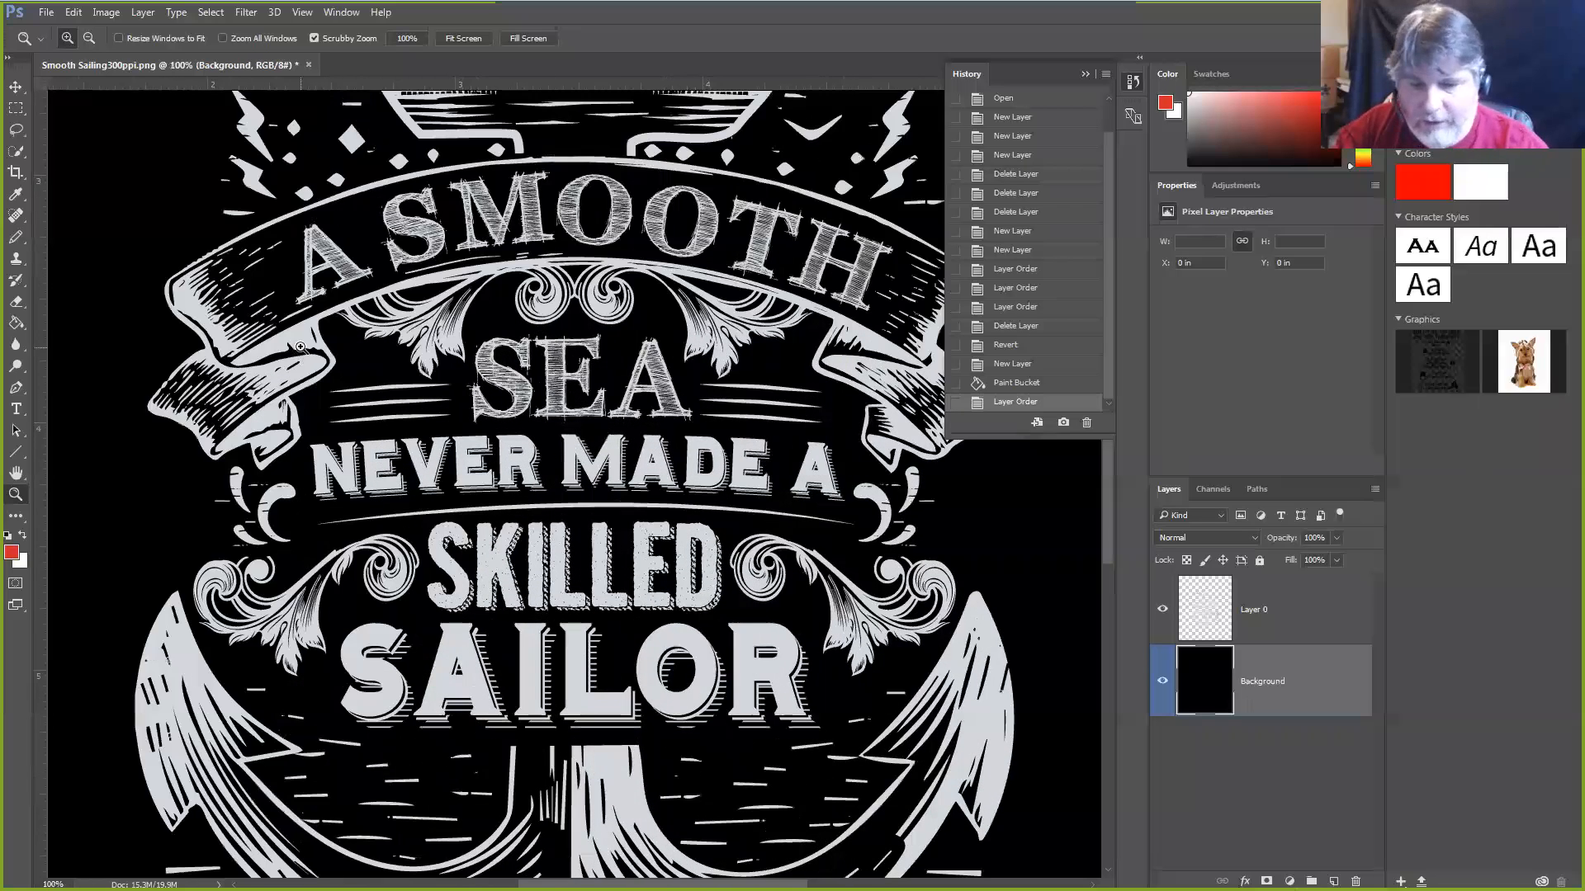
{"action": "key", "text": "ctrl+0"}
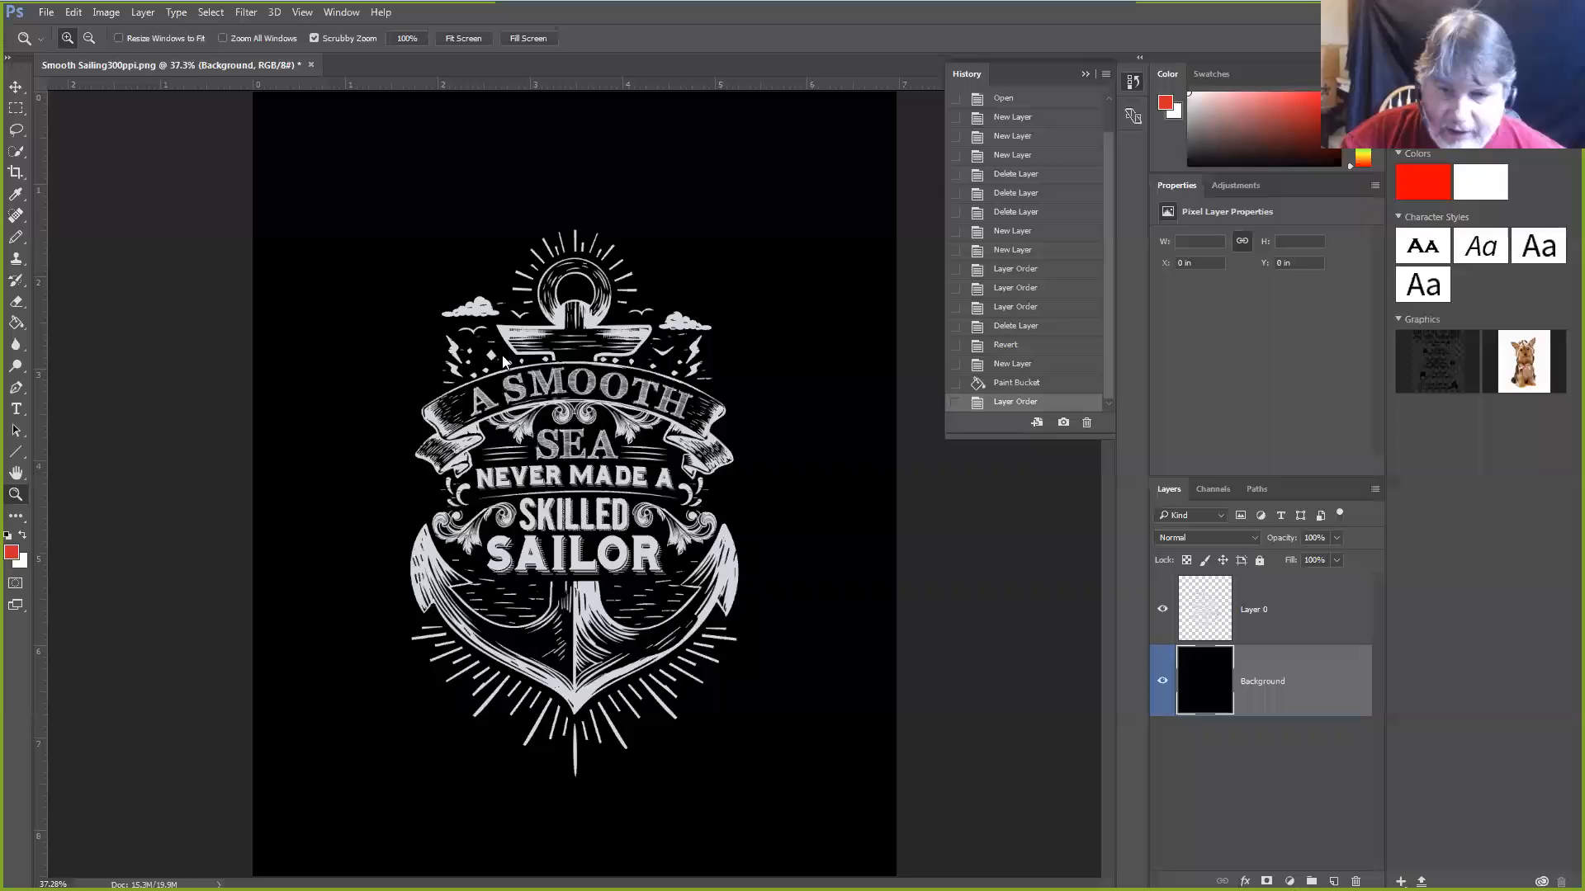
View the artwork at 100% and pan around the lettering and up to the sun and ship with the Hand tool
{"action": "key", "text": "alt+space"}
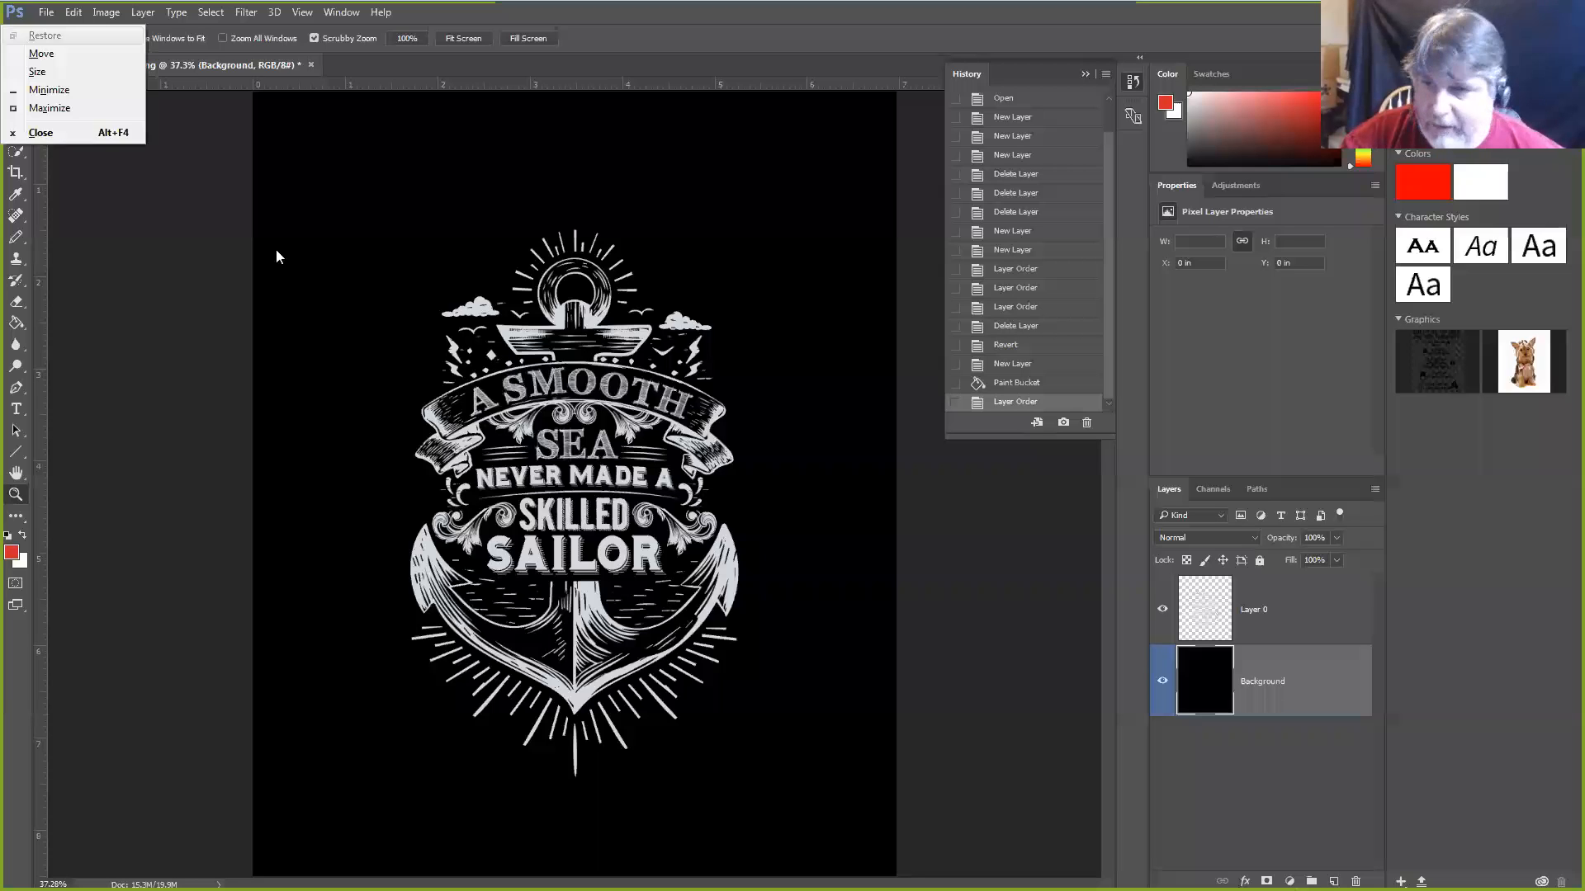
{"action": "key", "text": "Escape"}
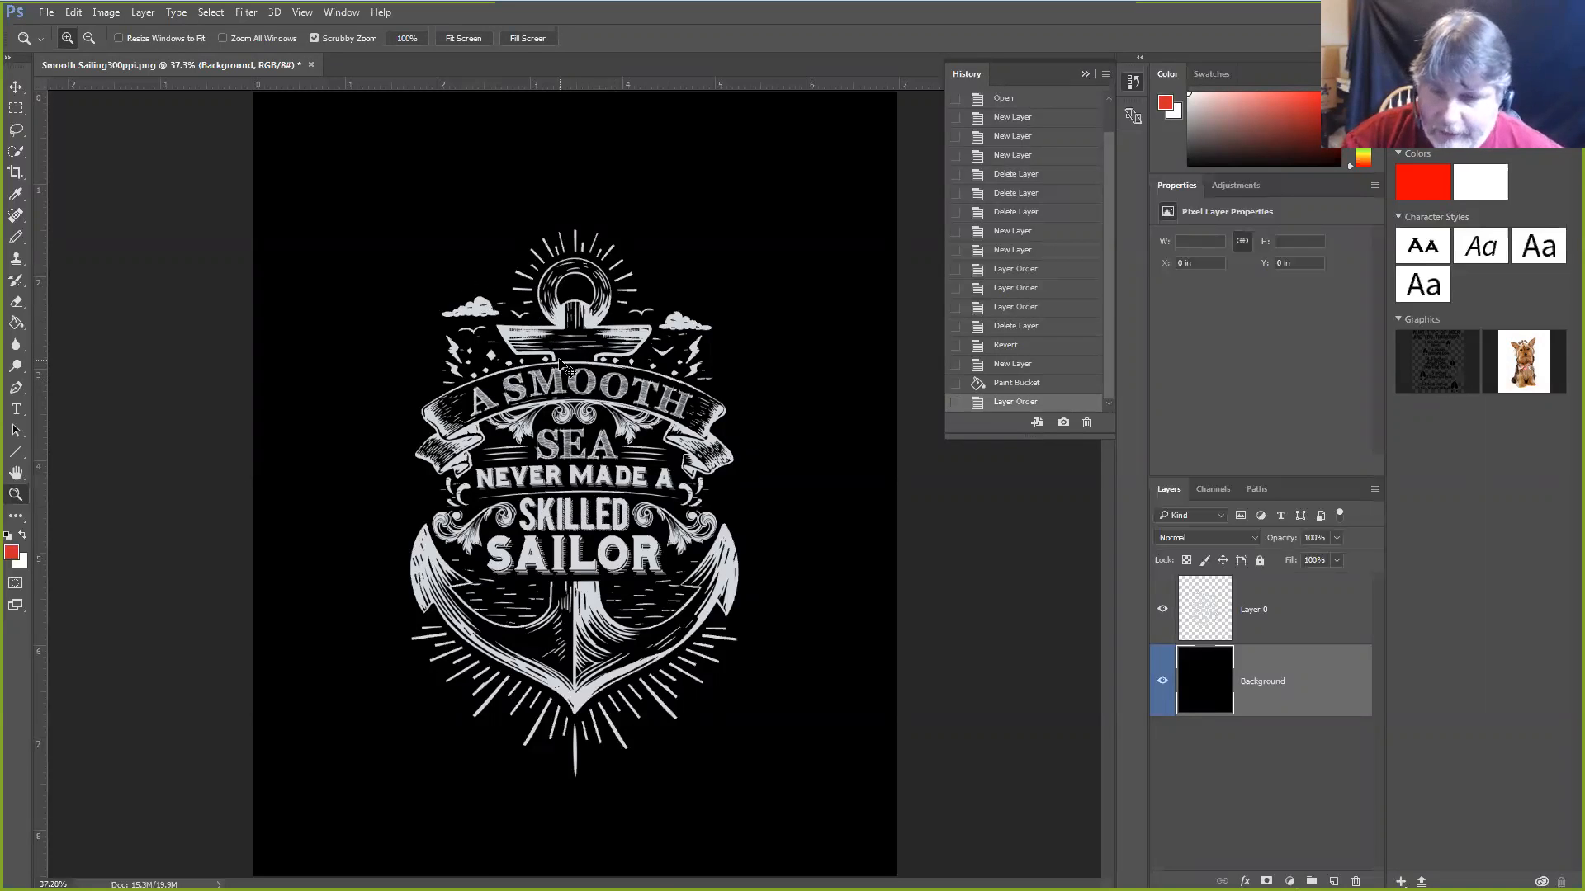
{"action": "key", "text": "ctrl+1"}
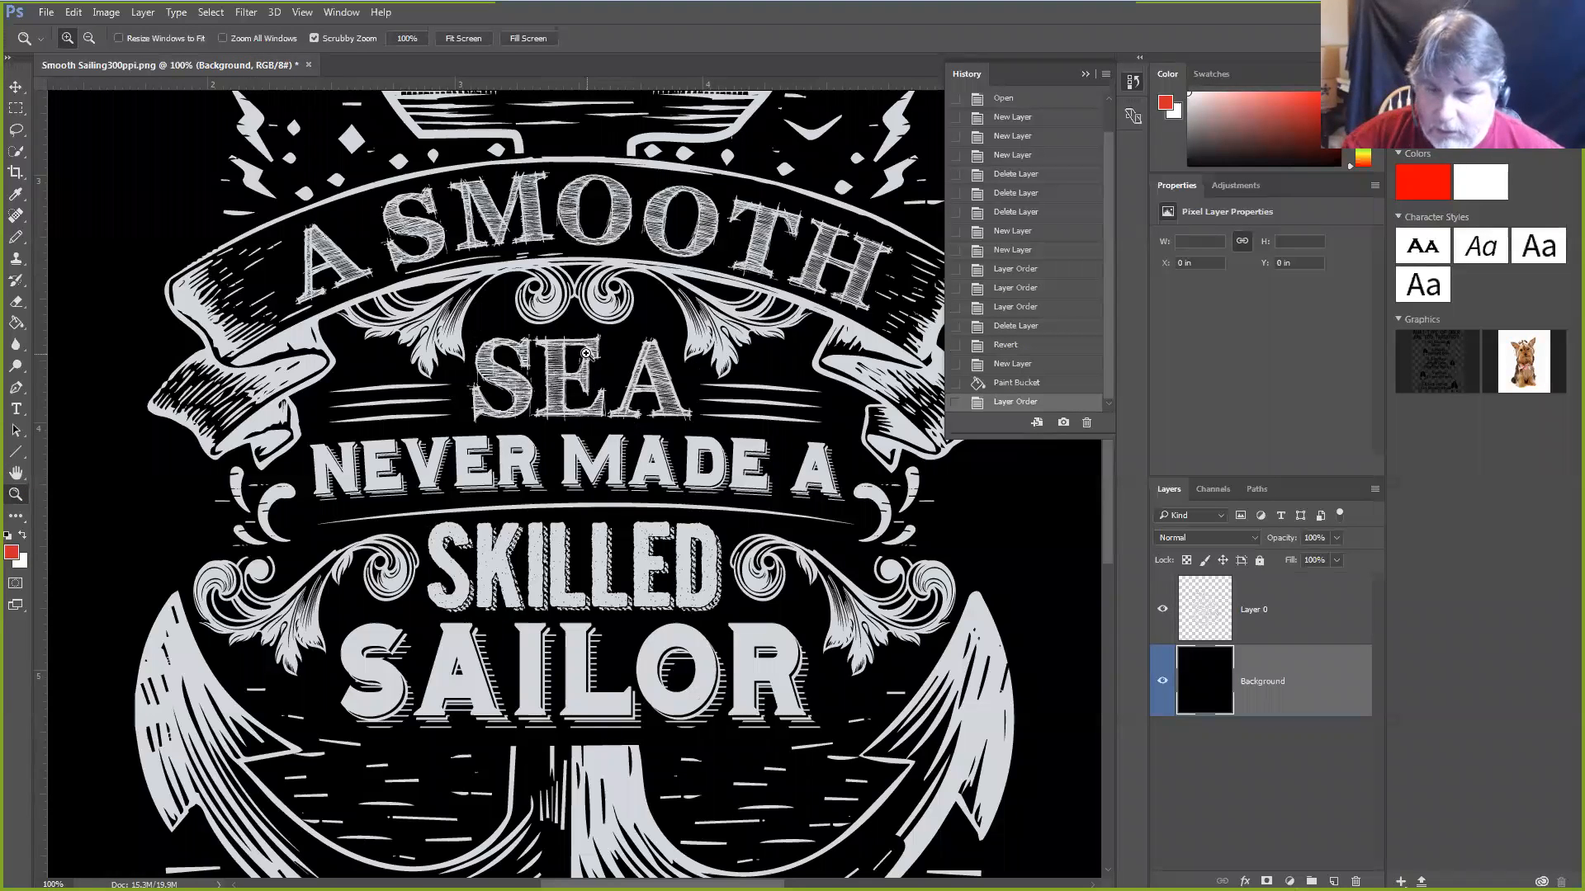
{"action": "left_click_drag", "start_coordinate": [622, 326], "coordinate": [471, 424]}
{"action": "left_click_drag", "start_coordinate": [677, 310], "coordinate": [877, 194]}
{"action": "left_click_drag", "start_coordinate": [648, 219], "coordinate": [502, 321]}
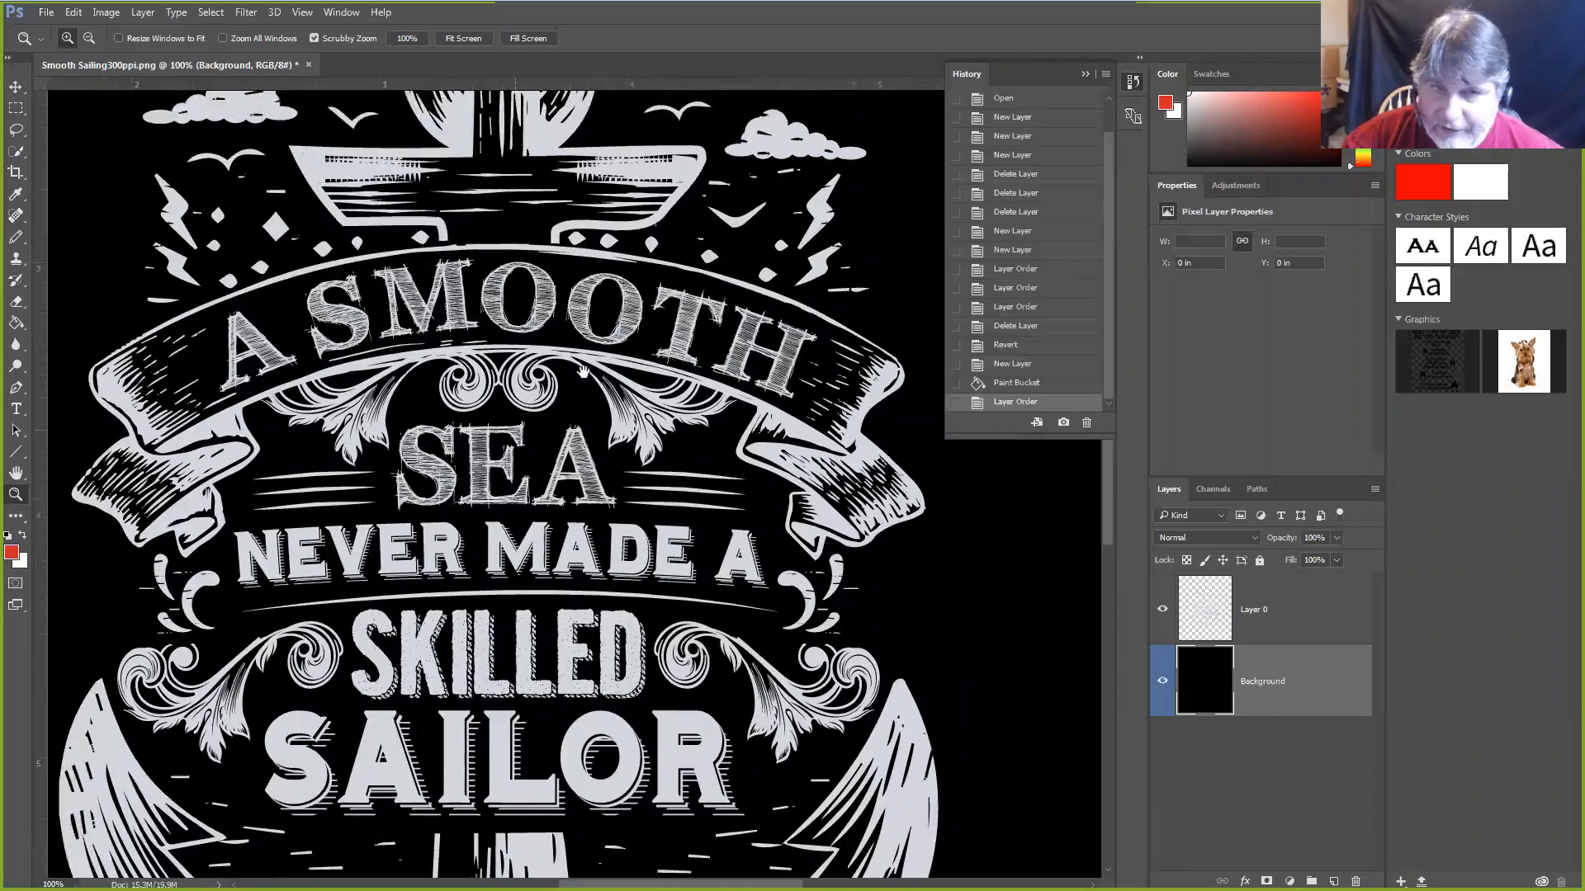
{"action": "left_click_drag", "start_coordinate": [528, 408], "coordinate": [581, 371]}
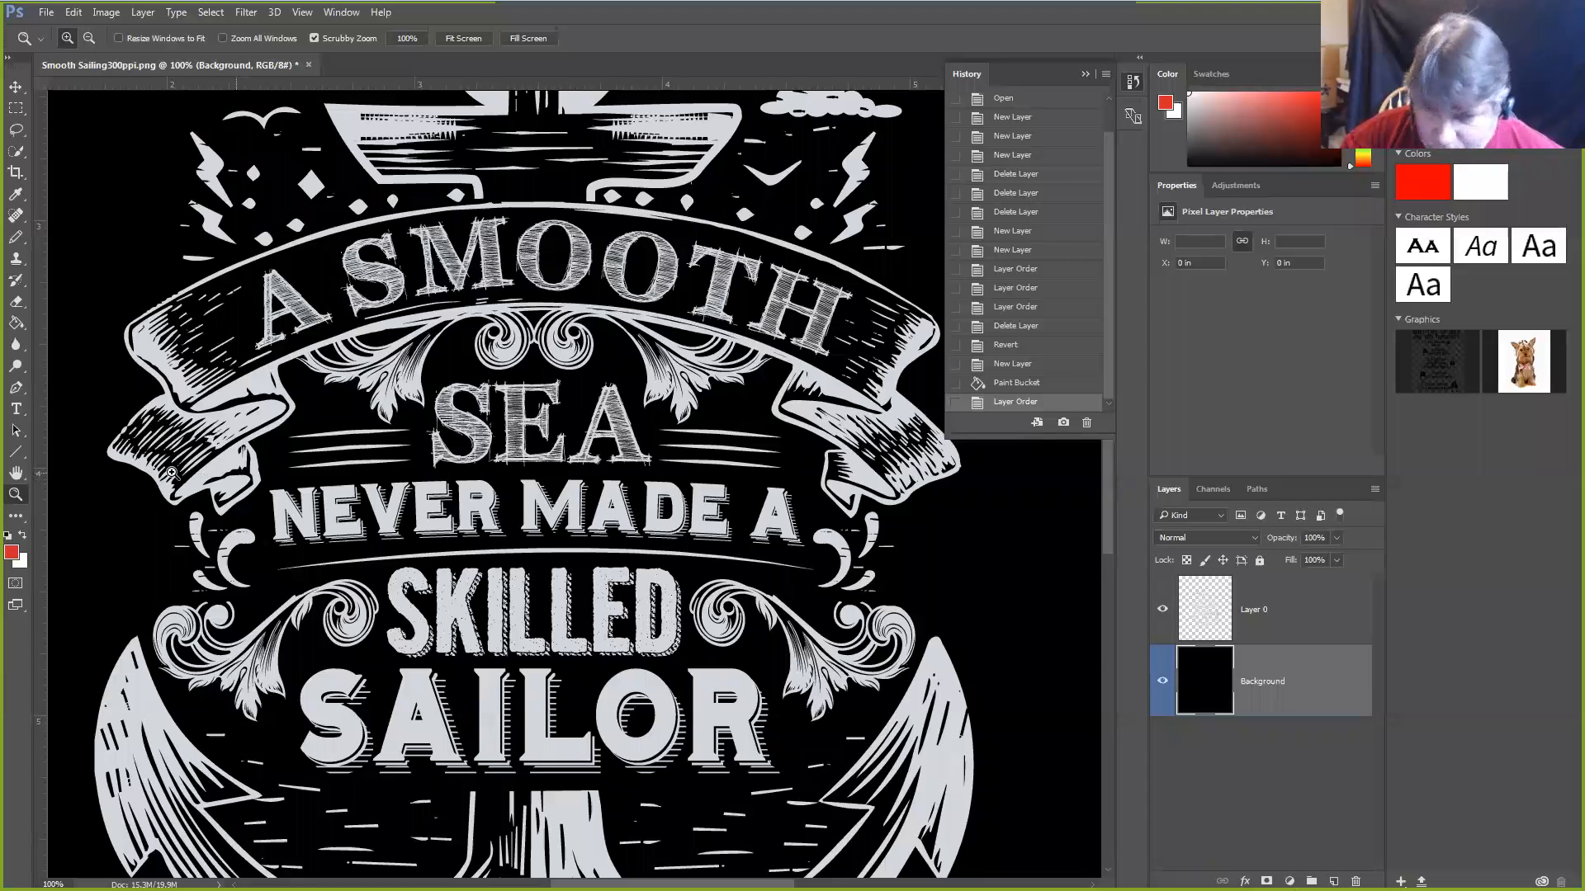
{"action": "left_click", "coordinate": [16, 474]}
{"action": "left_click_drag", "start_coordinate": [392, 334], "coordinate": [561, 670]}
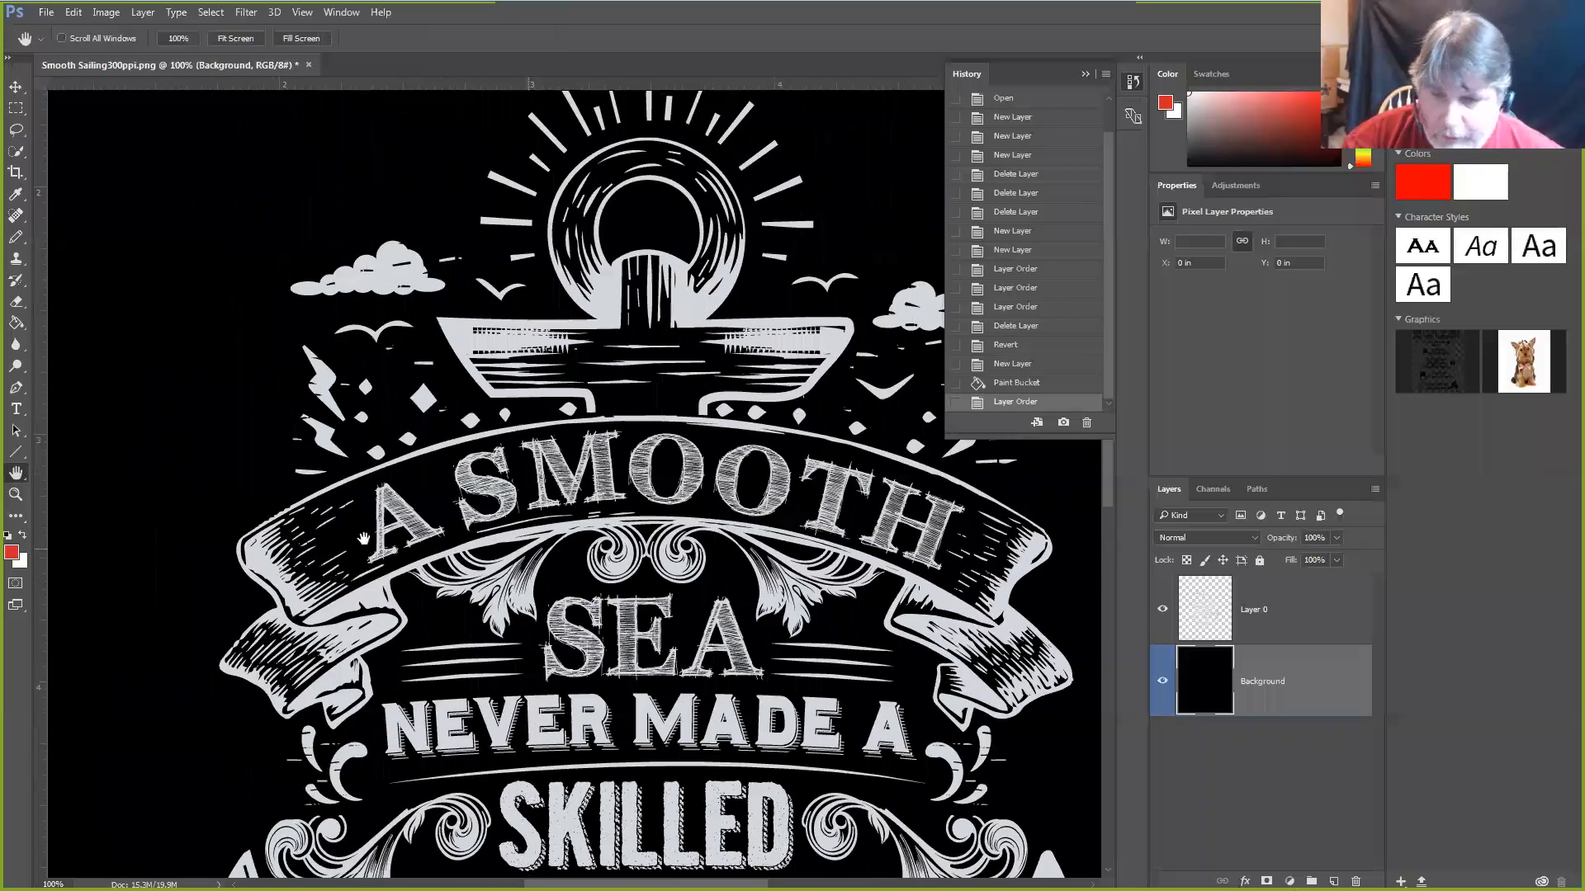
Copy a rectangular marquee selection around the left cloud on the Background layer and paste it with Paste Outside
{"action": "left_click", "coordinate": [15, 107]}
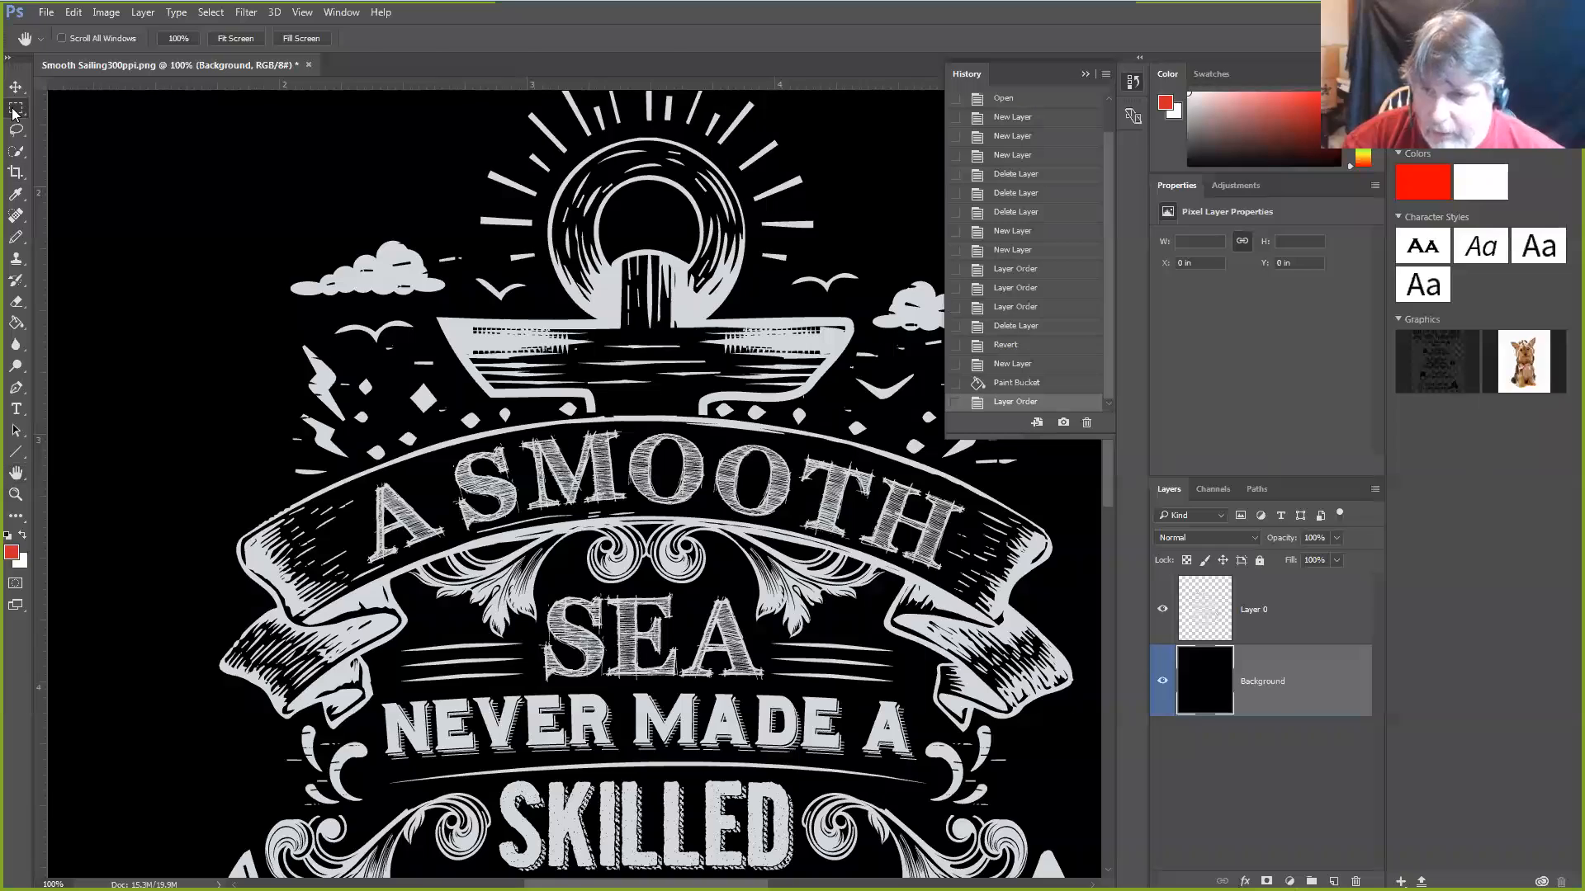
{"action": "left_click_drag", "start_coordinate": [252, 226], "coordinate": [460, 310]}
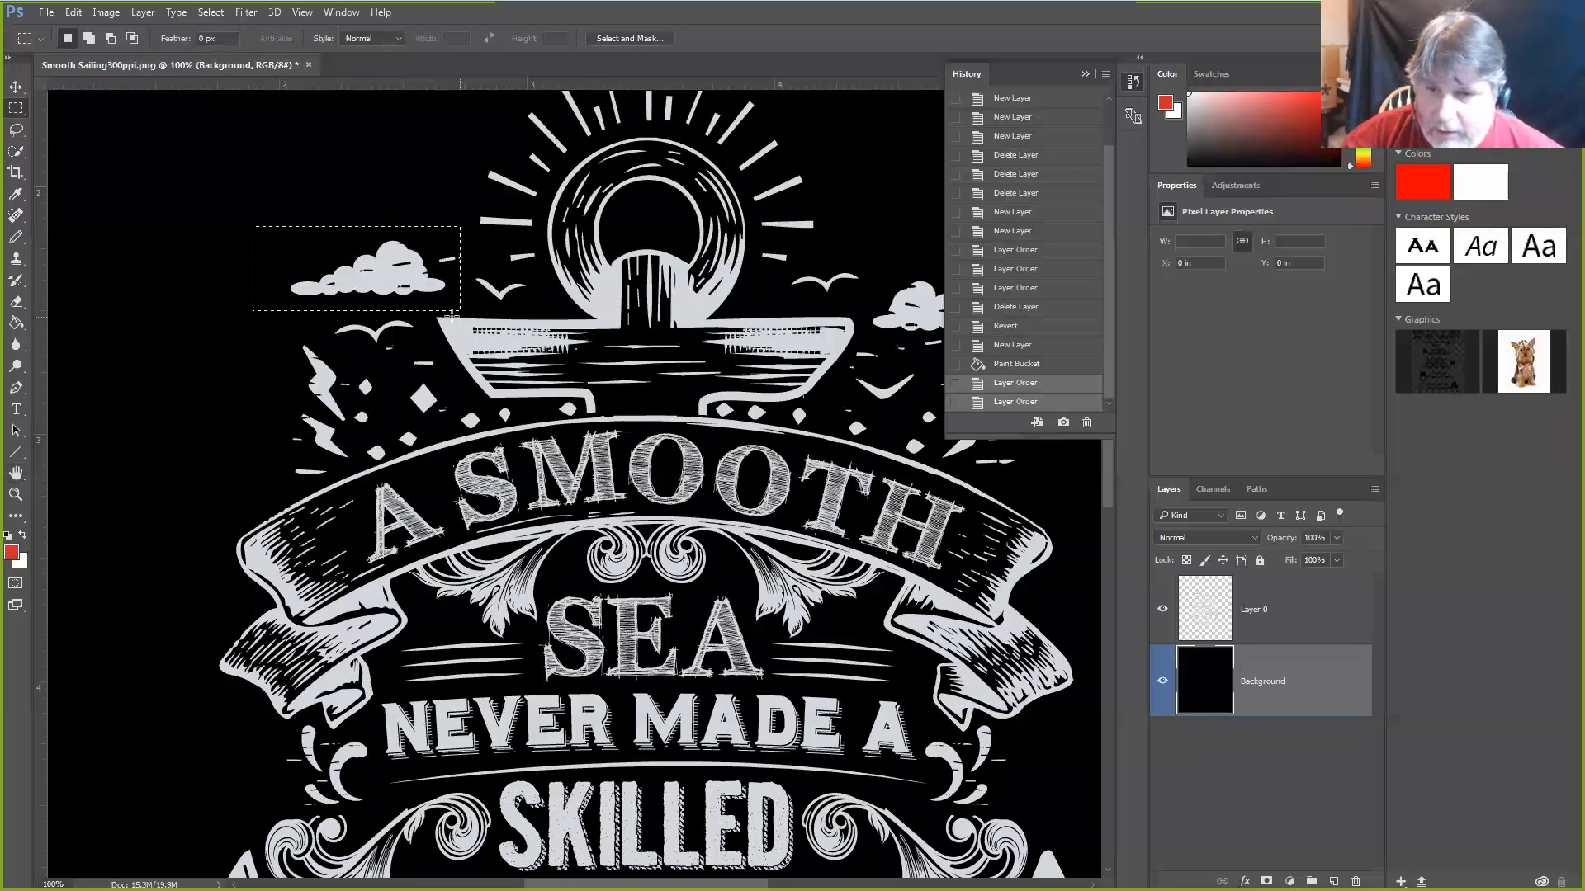
{"action": "left_click", "coordinate": [74, 12]}
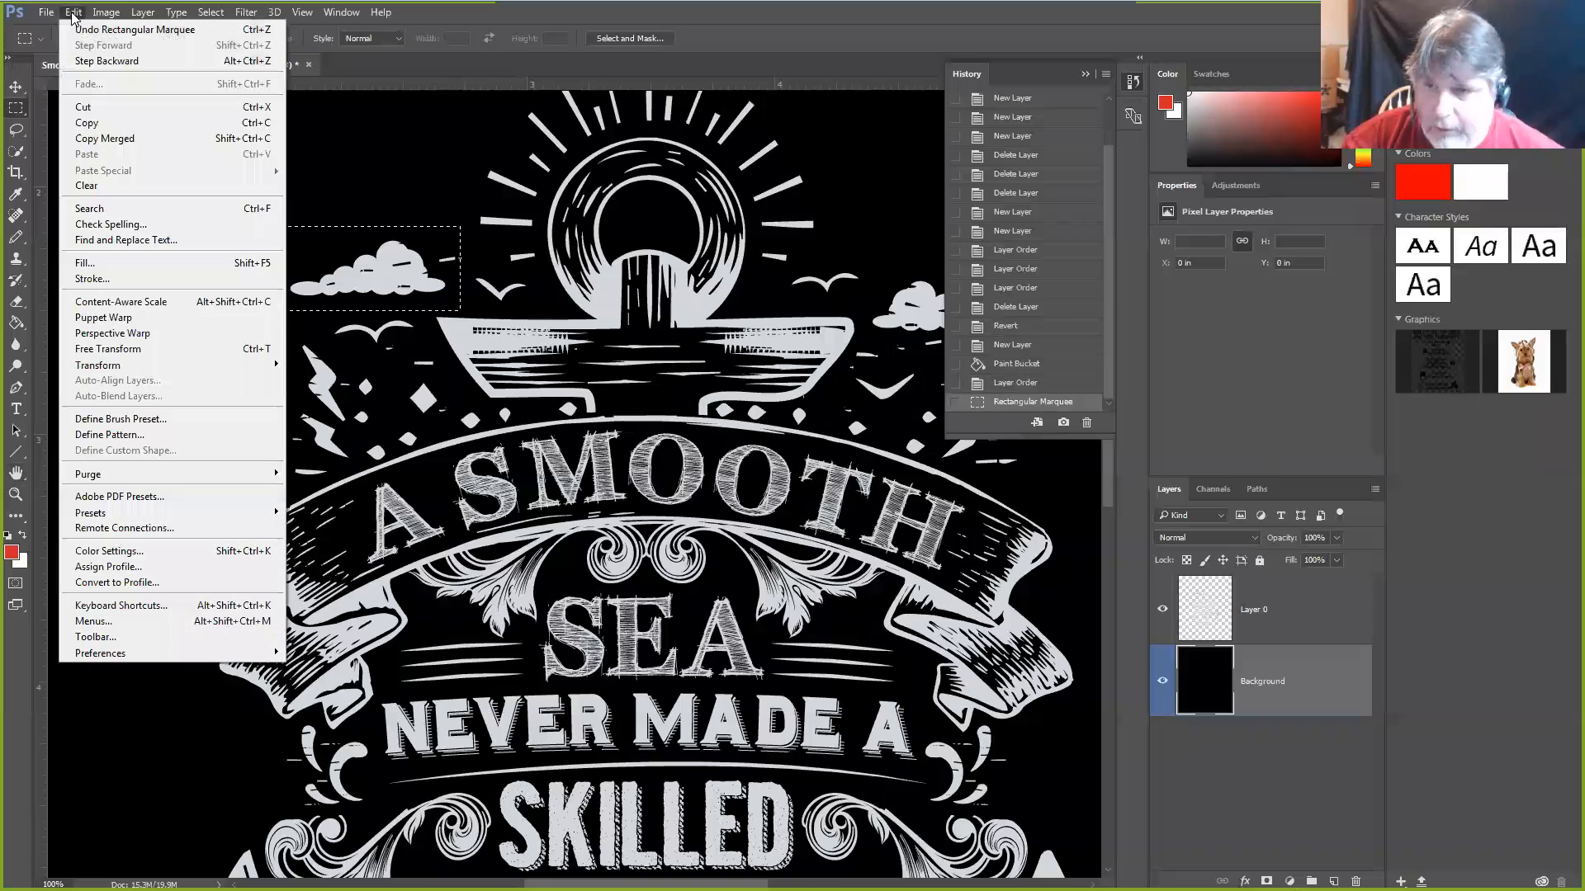
{"action": "left_click", "coordinate": [106, 124]}
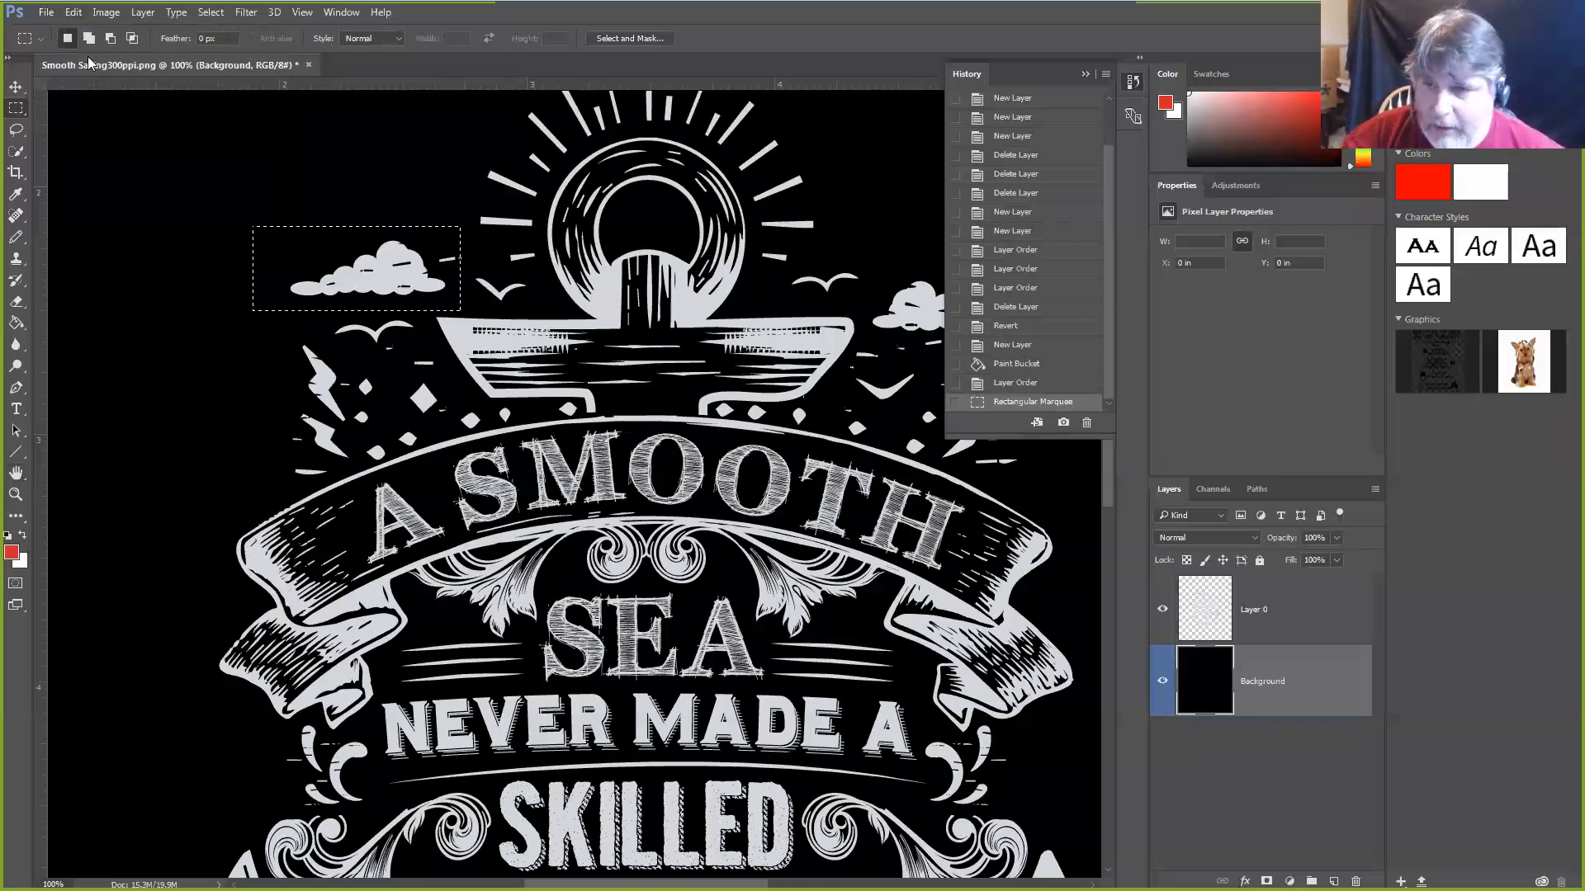
{"action": "left_click", "coordinate": [73, 13]}
{"action": "mouse_move", "coordinate": [192, 171]}
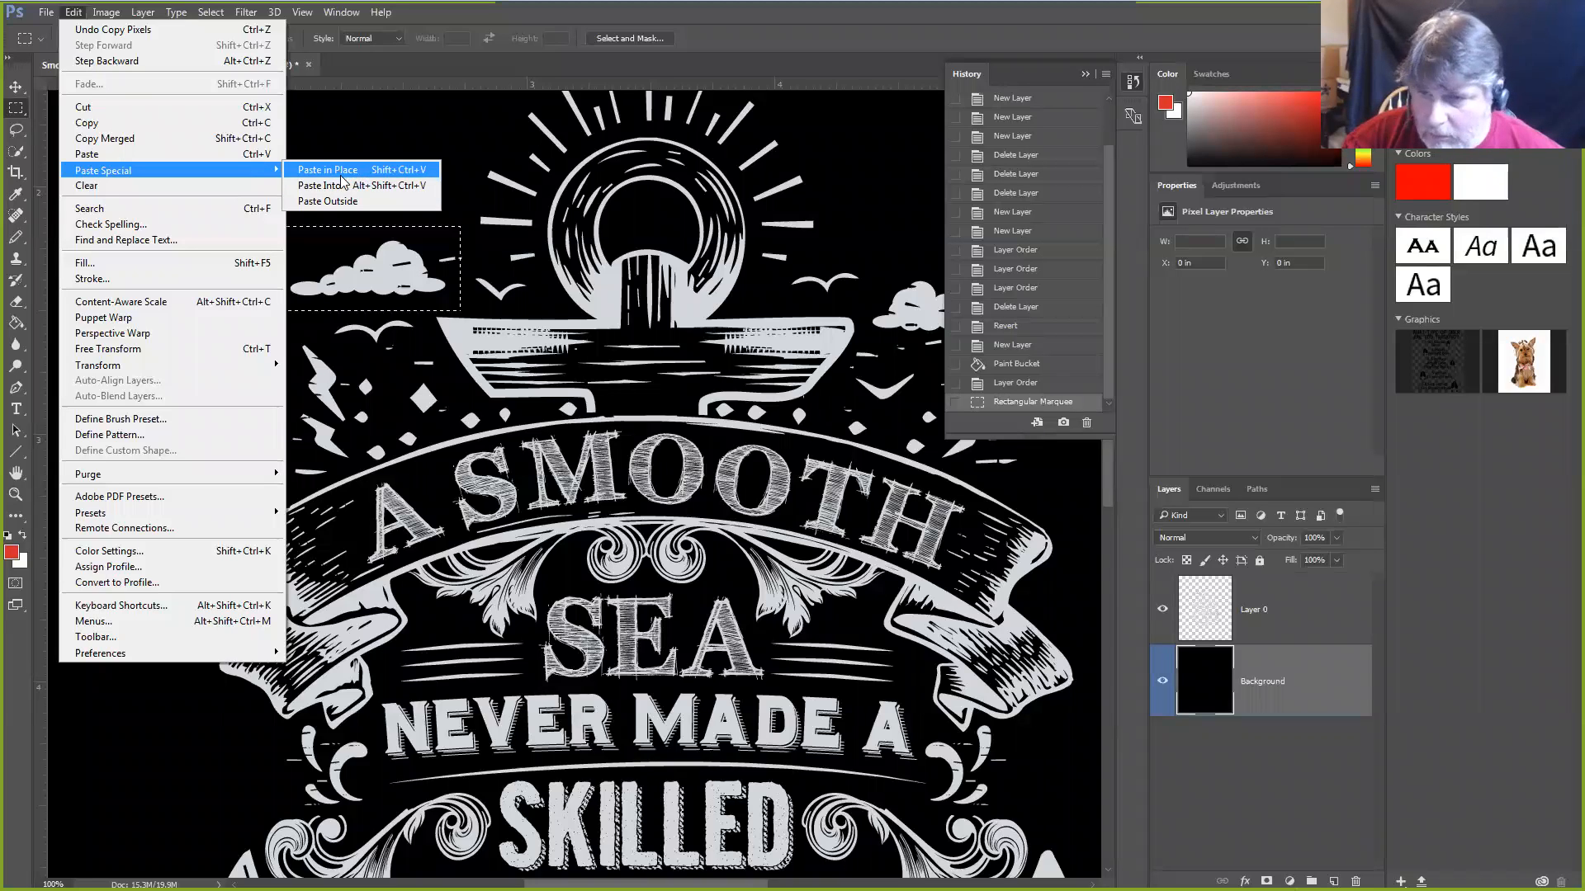
{"action": "left_click", "coordinate": [341, 205]}
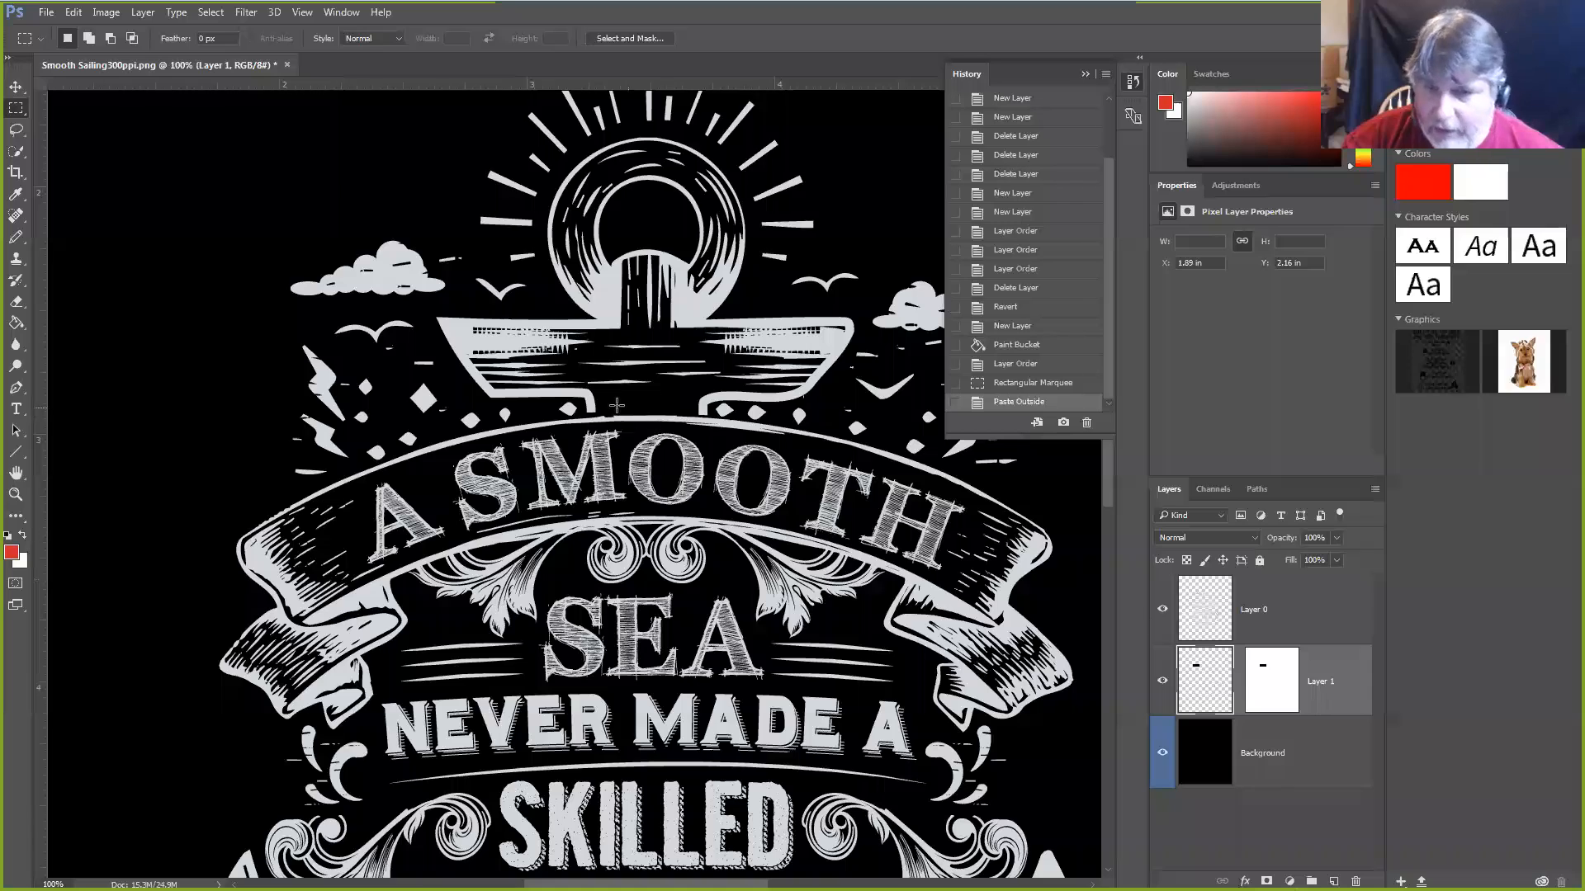
Shift the Layer 0 artwork sideways in both directions with the Move tool
{"action": "left_click", "coordinate": [15, 88]}
{"action": "left_click_drag", "start_coordinate": [485, 331], "coordinate": [539, 330]}
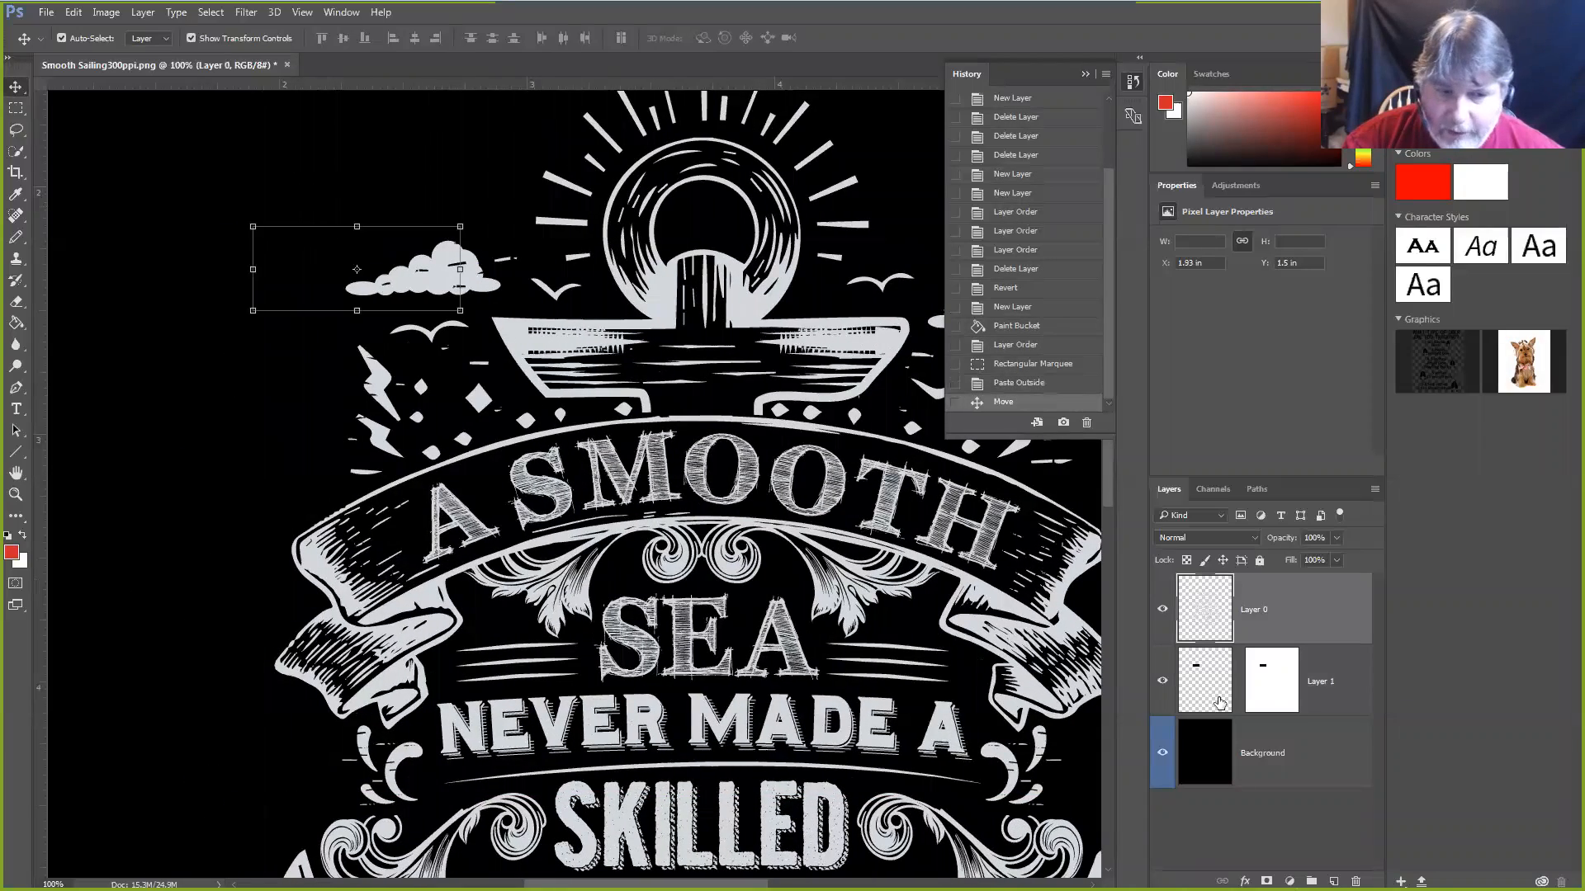
{"action": "left_click_drag", "start_coordinate": [386, 263], "coordinate": [253, 258]}
Bring Layer 1 above Layer 0 and hide it, and shift the Layer 0 artwork slightly down and to the right
{"action": "left_click_drag", "start_coordinate": [1221, 690], "coordinate": [1204, 606]}
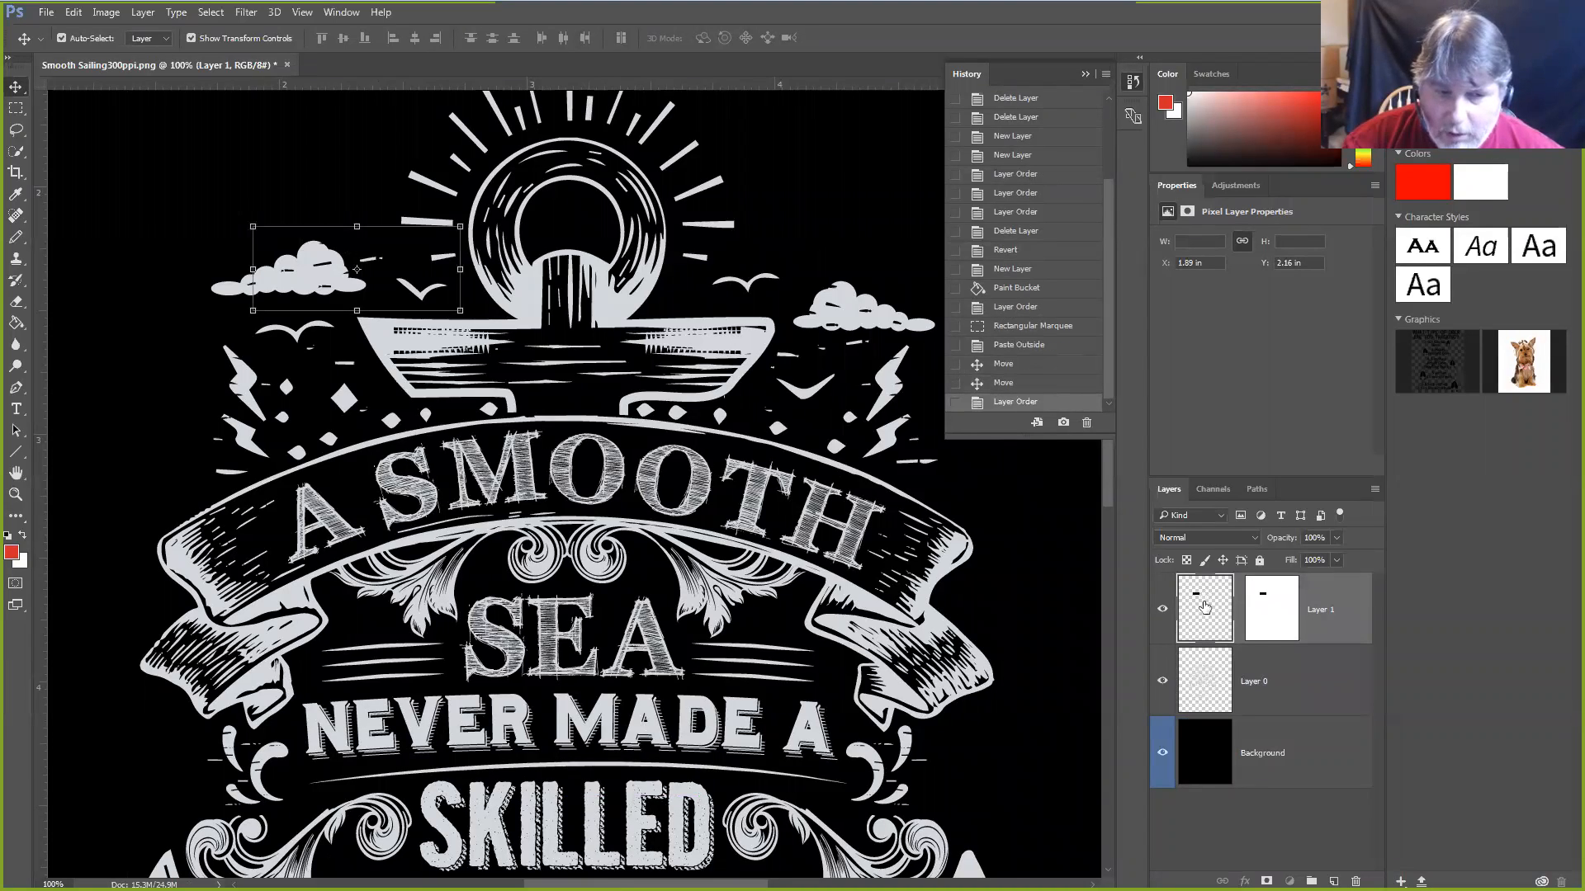
{"action": "left_click_drag", "start_coordinate": [376, 292], "coordinate": [413, 327]}
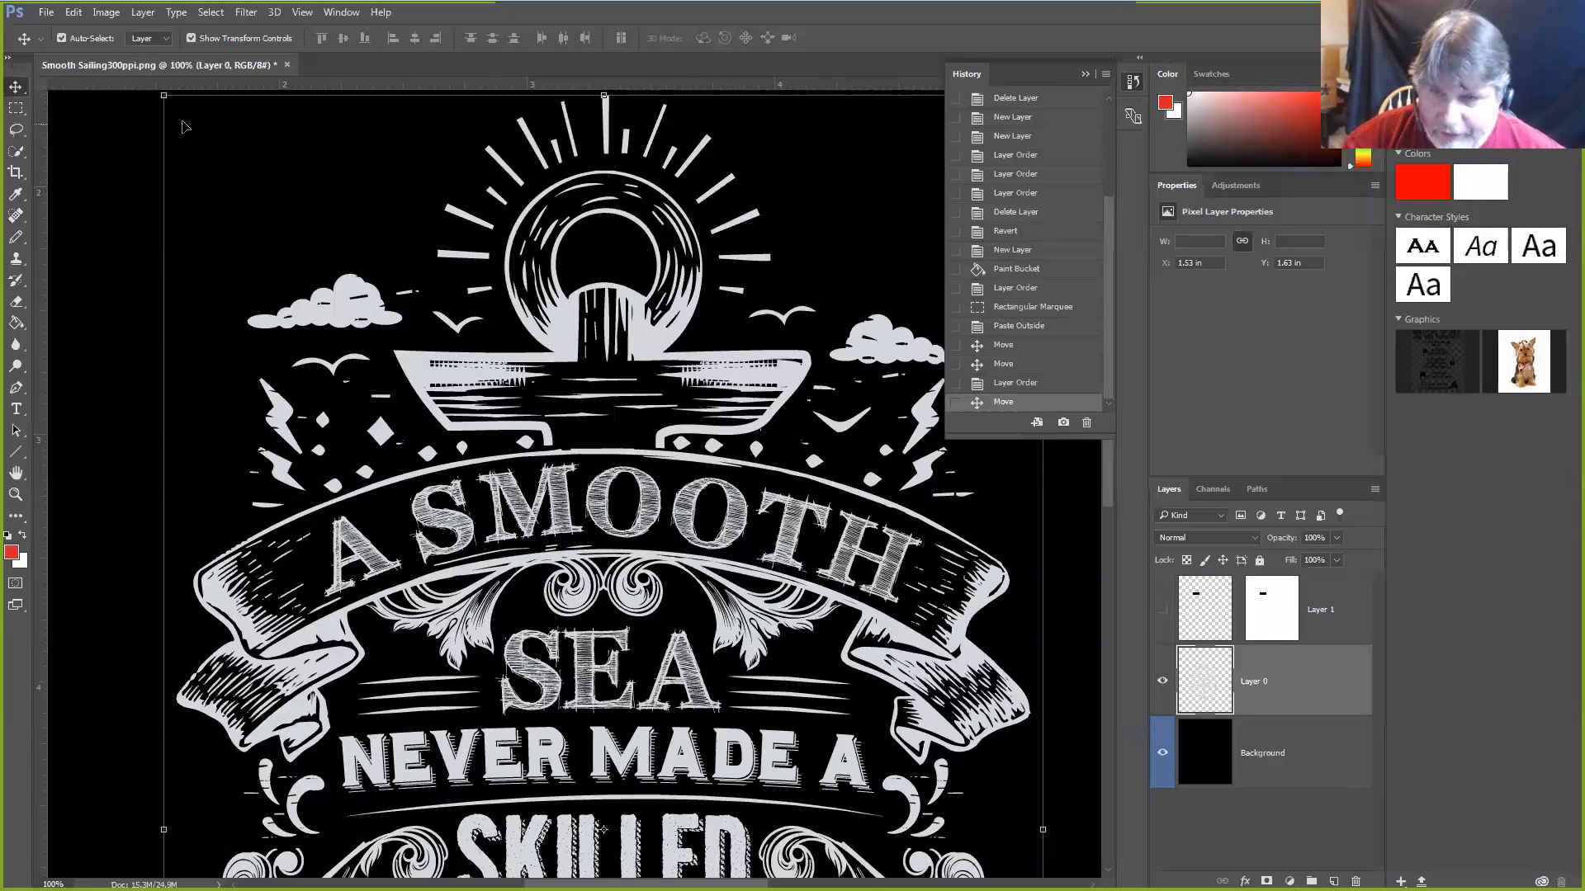
{"action": "left_click", "coordinate": [113, 242]}
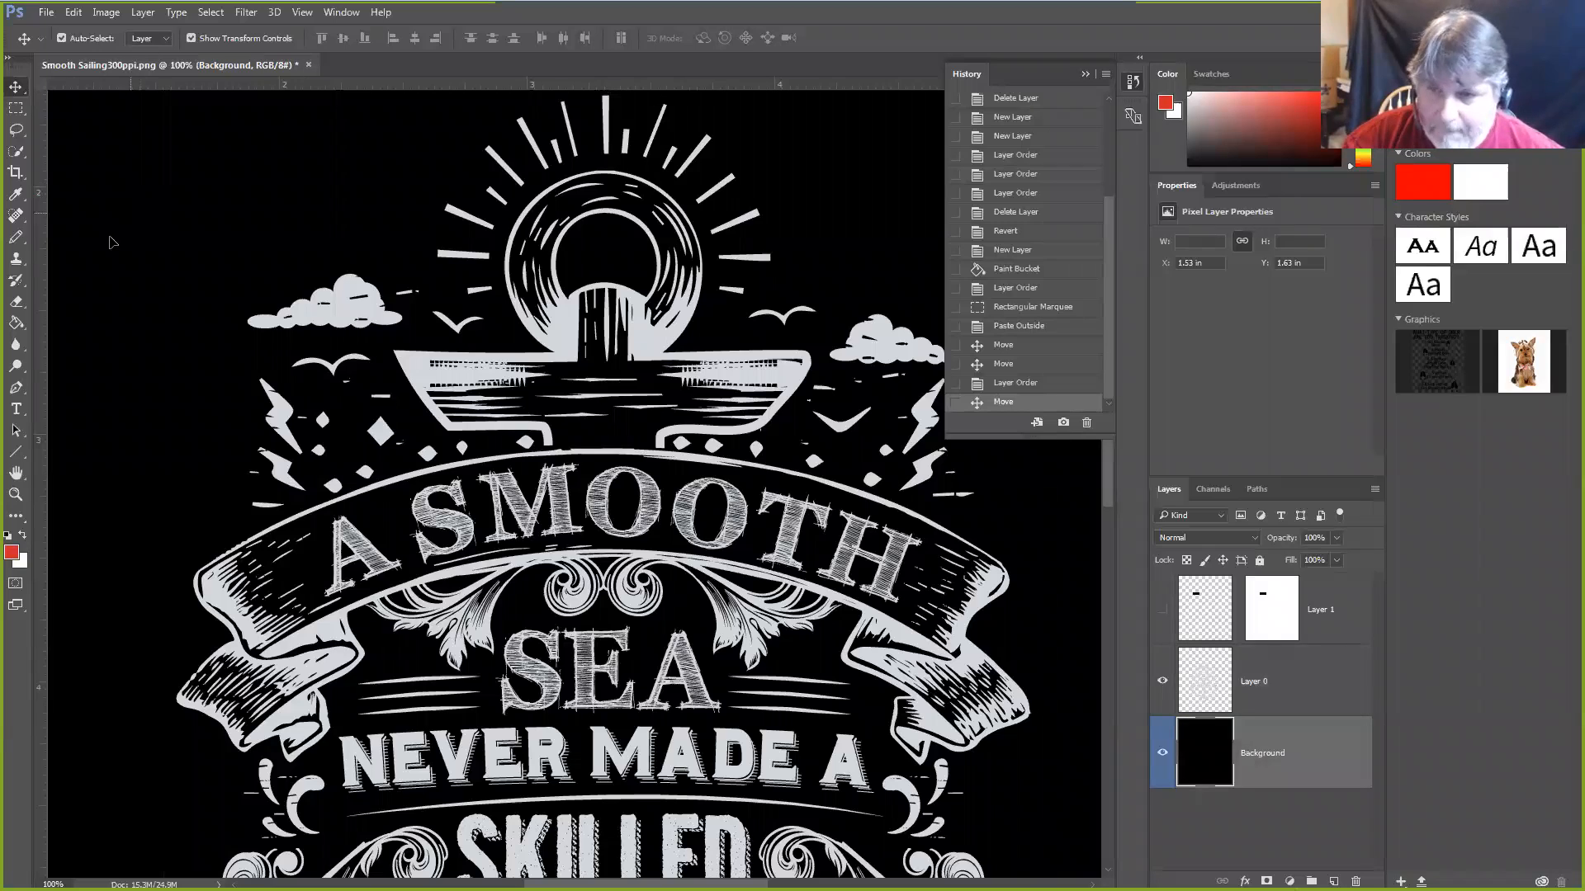
Switch to the Rectangular Marquee tool and undo the last six edits, back to the Layer Order state before the selection
{"action": "left_click", "coordinate": [16, 108]}
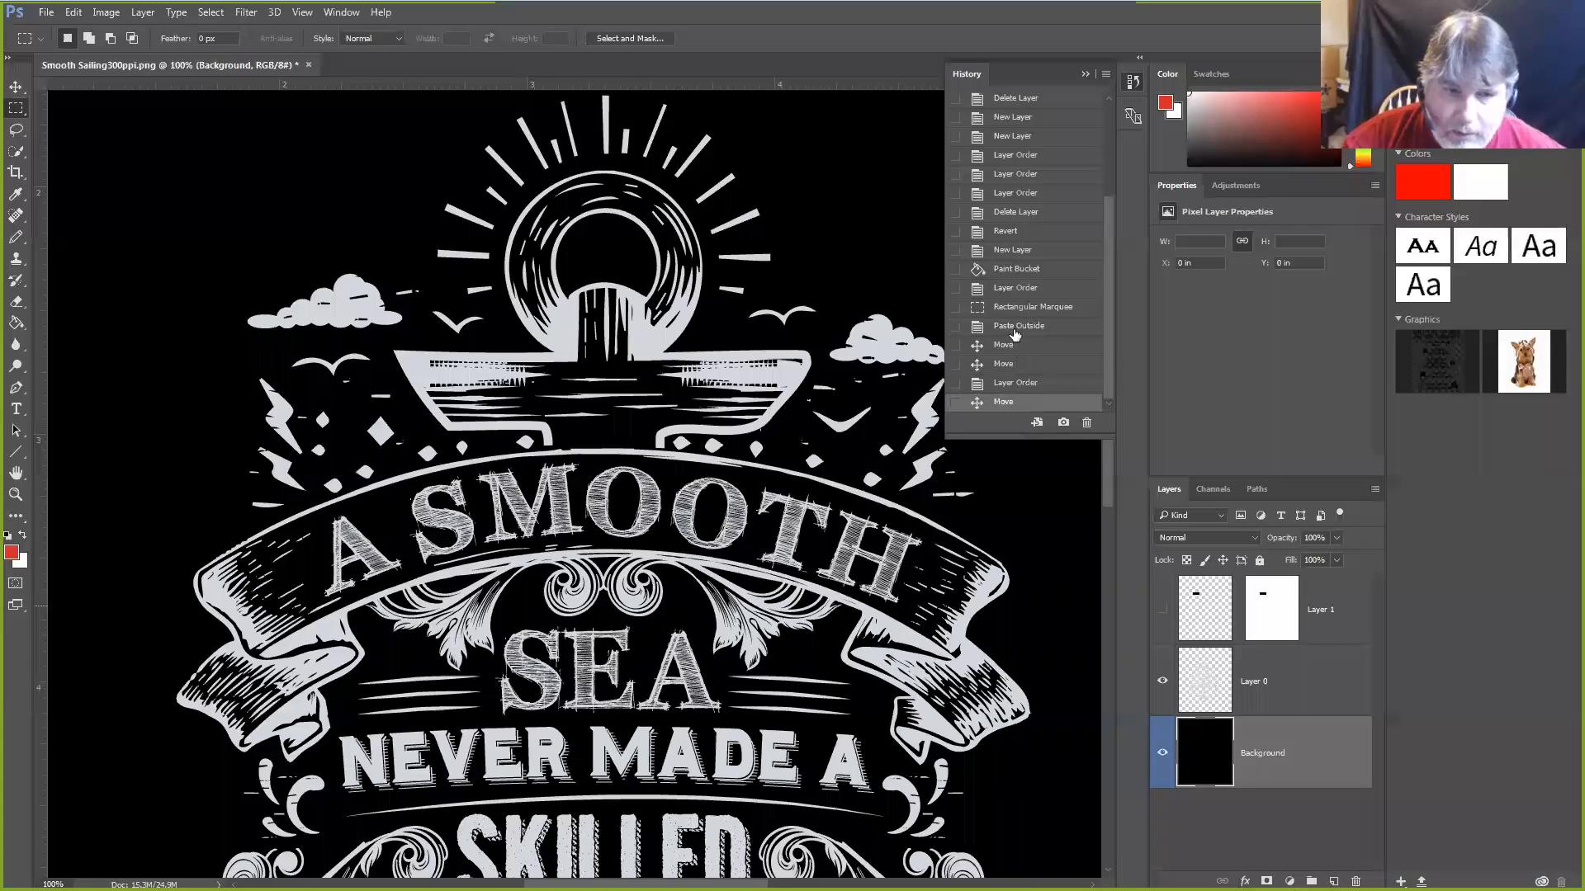
{"action": "key", "text": "ctrl+alt+z"}
{"action": "key", "text": "ctrl+alt+z"}
{"action": "key", "text": "ctrl+alt+z"}
{"action": "key", "text": "ctrl+alt+z"}
{"action": "key", "text": "ctrl+alt+z"}
{"action": "key", "text": "ctrl+alt+z"}
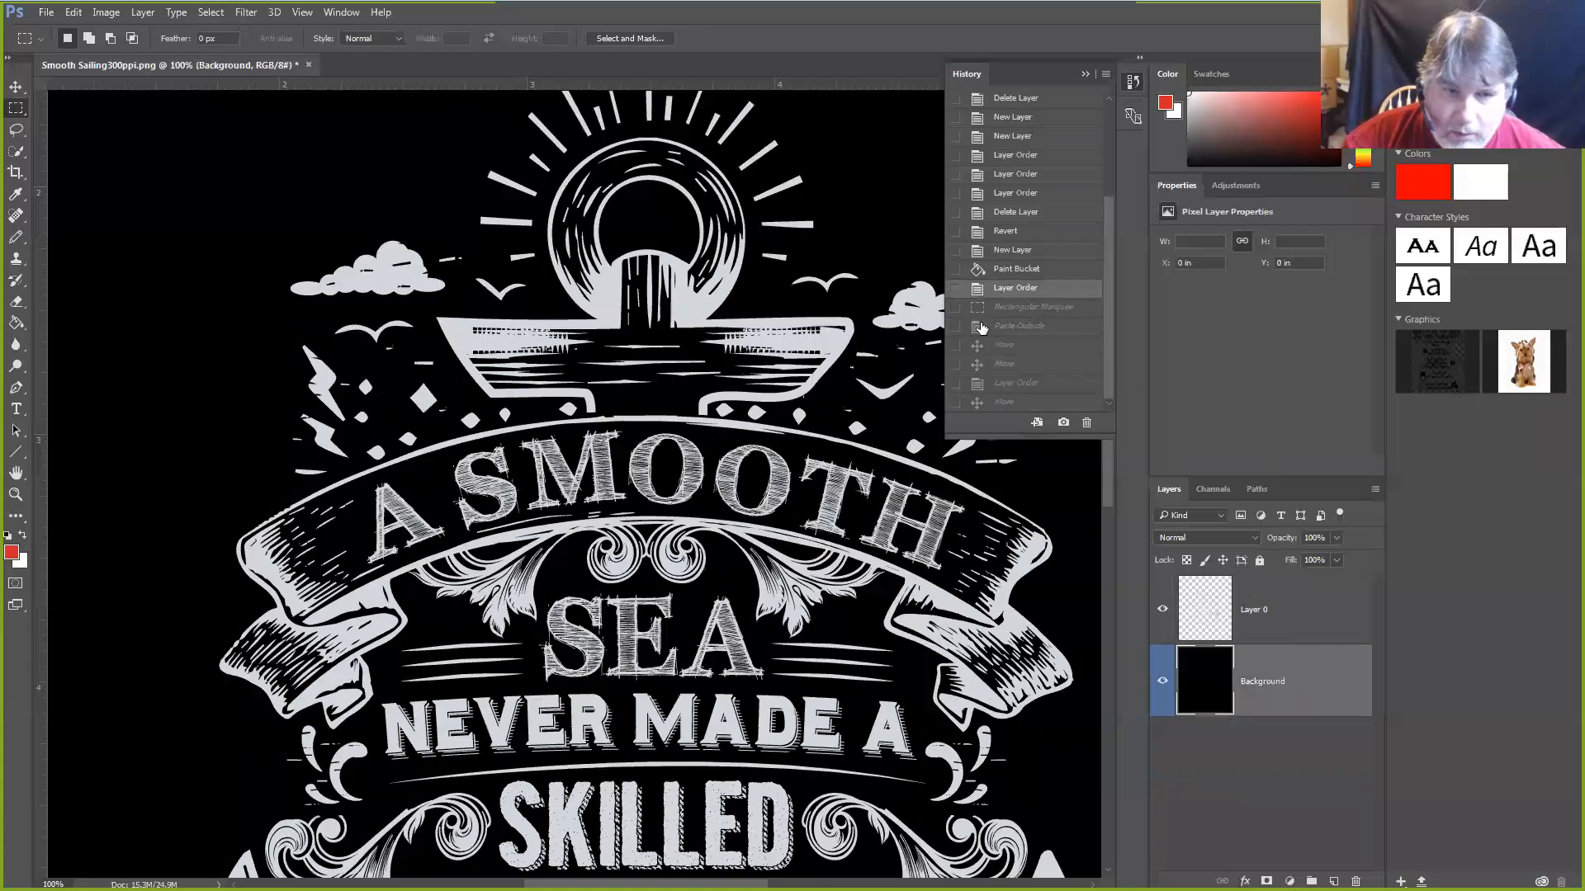
Zoom in to 377% on the left cloud and pan around it while keeping the Rectangular Marquee tool active
{"action": "left_click_drag", "start_coordinate": [512, 494], "coordinate": [330, 425]}
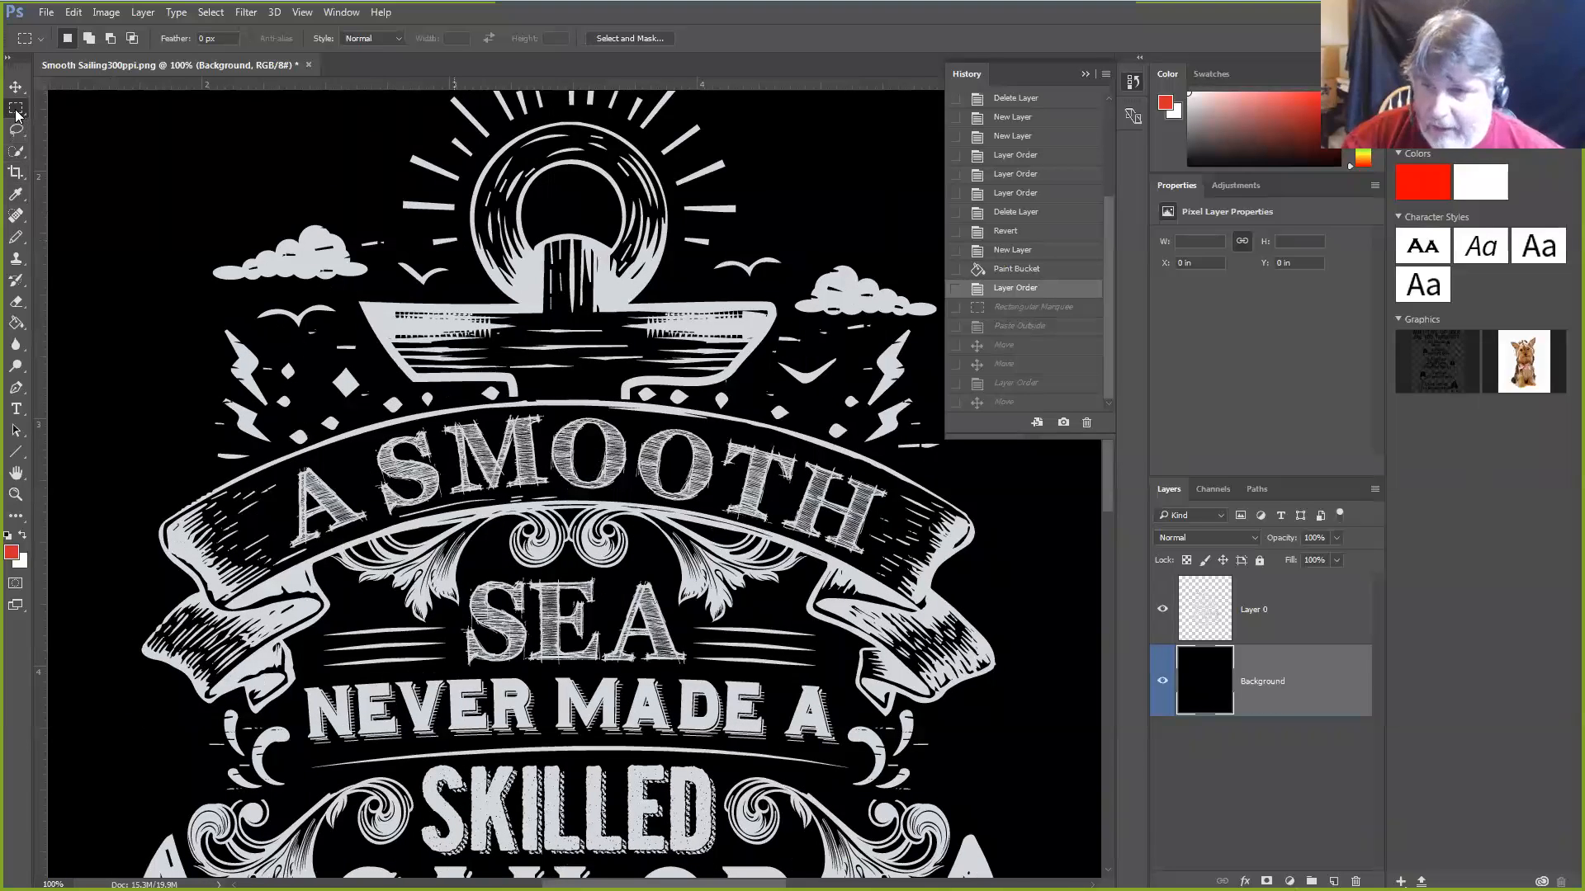
{"action": "left_click_drag", "start_coordinate": [317, 281], "coordinate": [505, 485]}
{"action": "scroll", "coordinate": [505, 485], "scroll_direction": "up", "scroll_amount": 2}
{"action": "scroll", "coordinate": [504, 486], "scroll_direction": "up", "scroll_amount": 5}
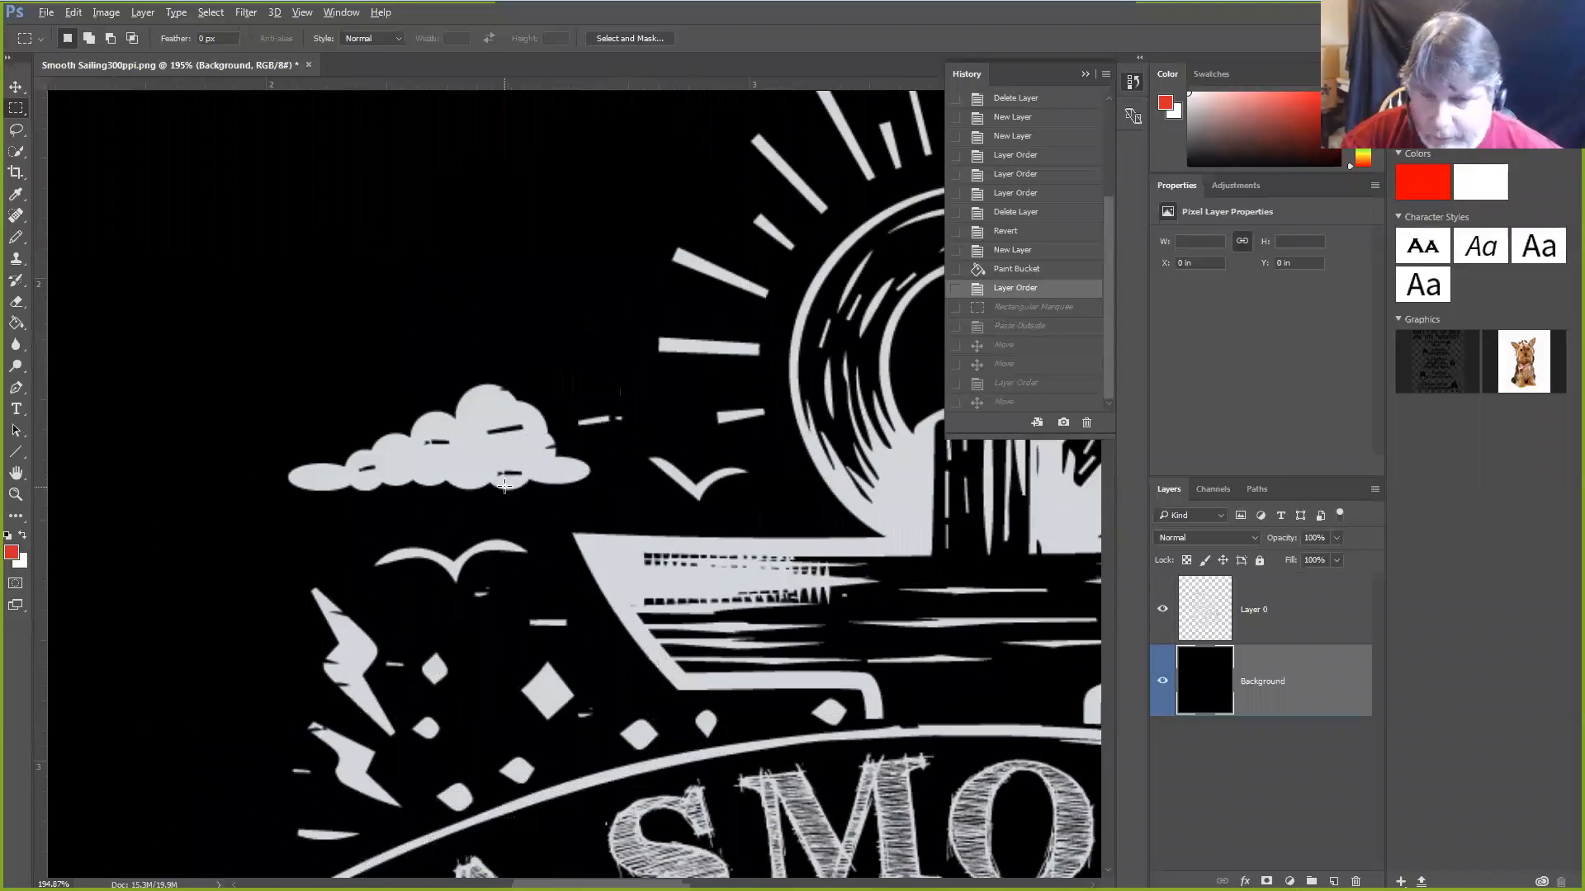
{"action": "left_click_drag", "start_coordinate": [422, 403], "coordinate": [590, 471]}
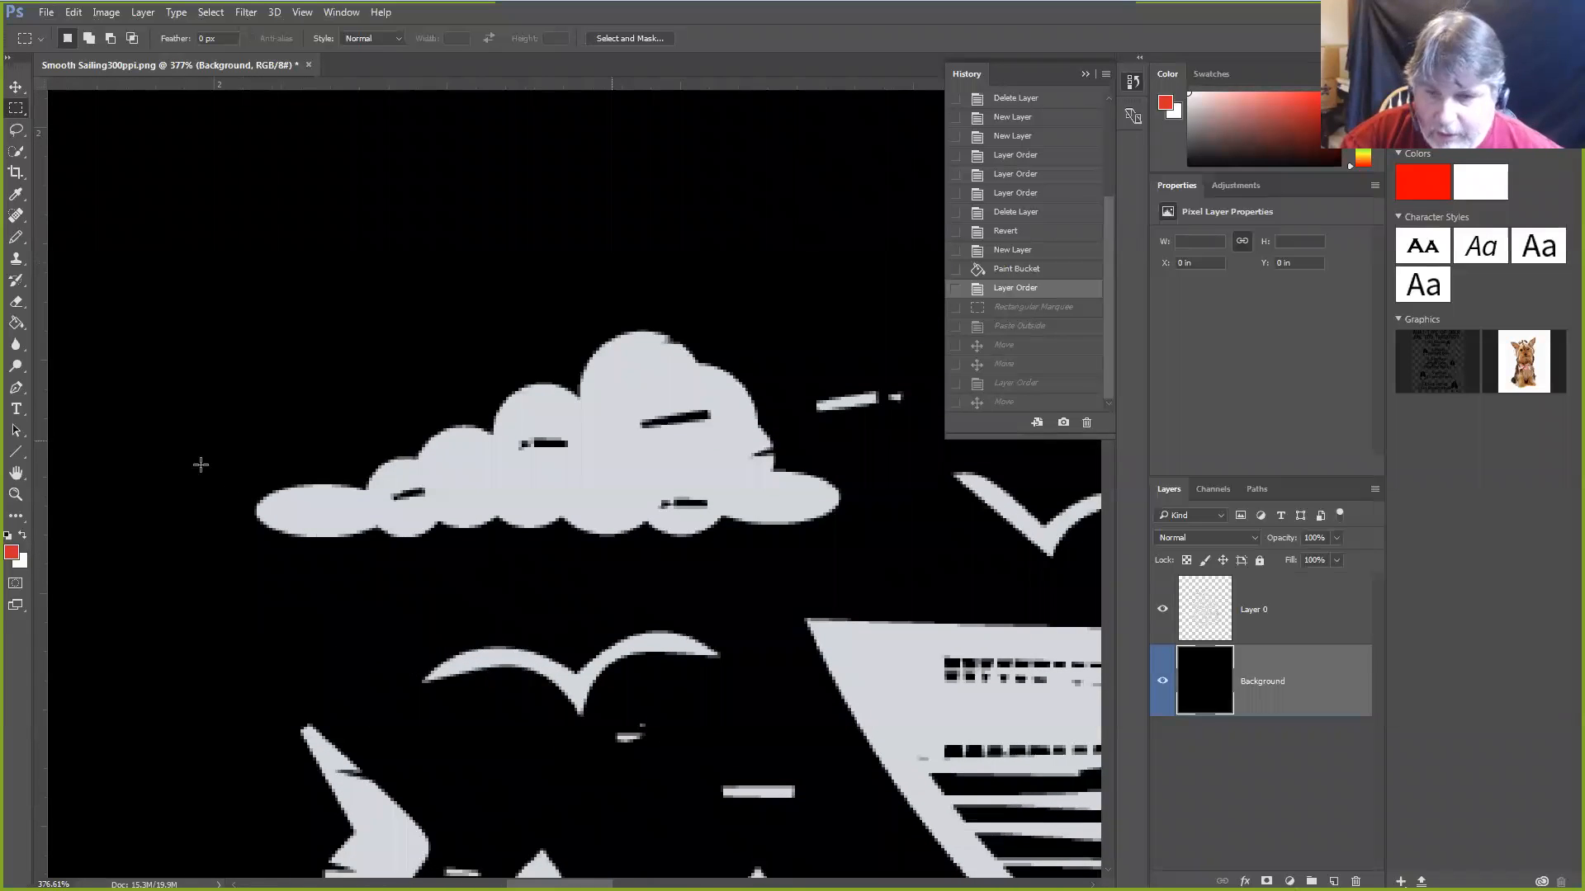
{"action": "left_click_drag", "start_coordinate": [613, 394], "coordinate": [364, 209]}
{"action": "left_click_drag", "start_coordinate": [934, 457], "coordinate": [404, 474]}
{"action": "left_click_drag", "start_coordinate": [485, 504], "coordinate": [814, 587]}
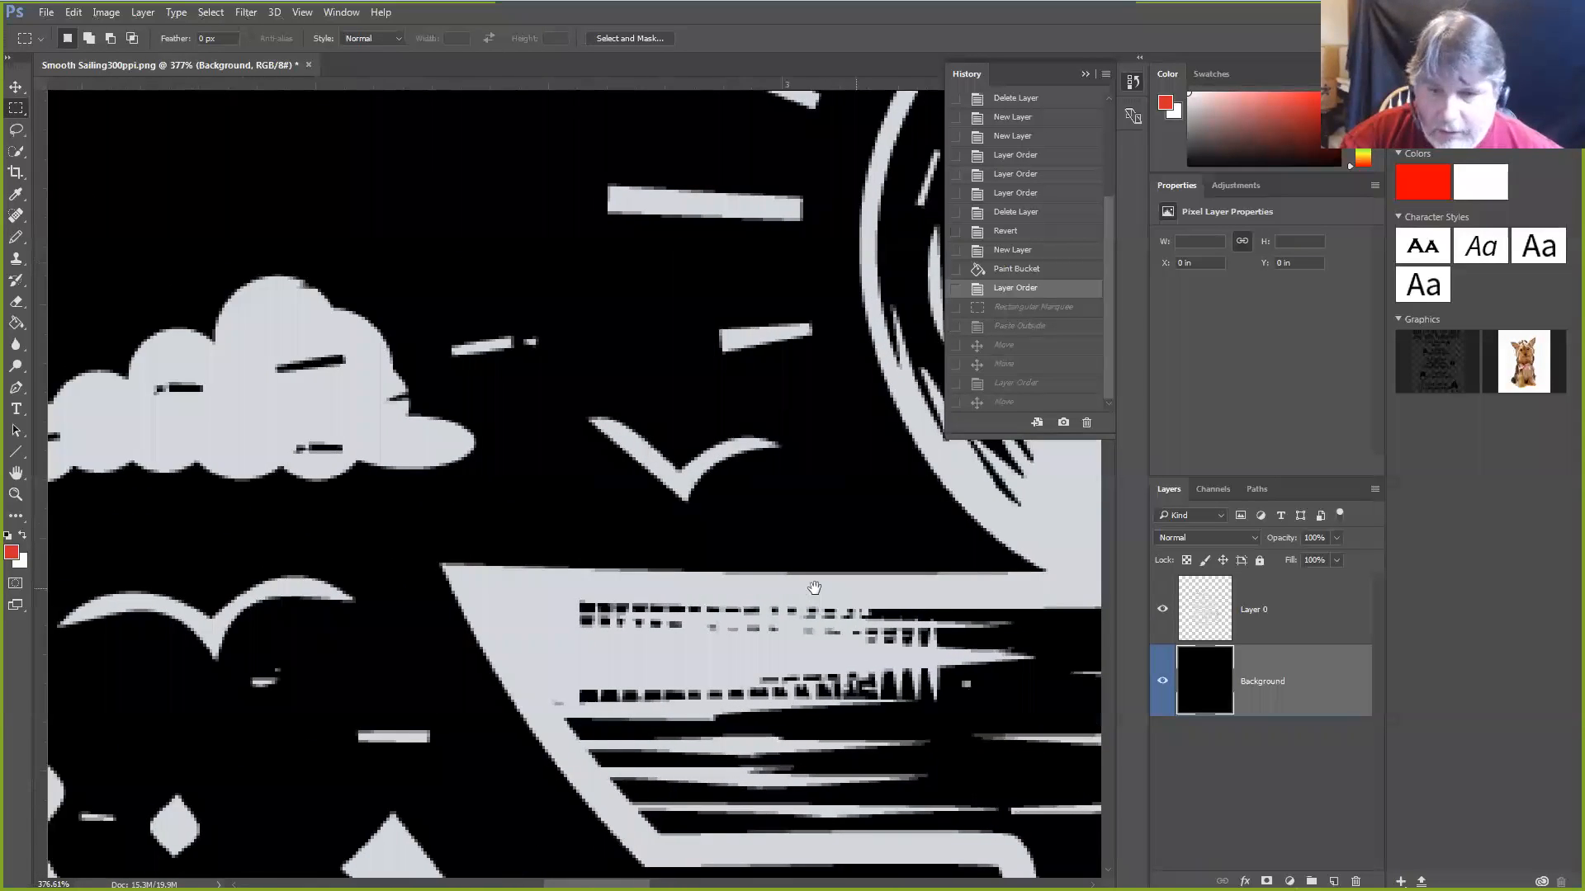
{"action": "left_click_drag", "start_coordinate": [449, 465], "coordinate": [711, 514]}
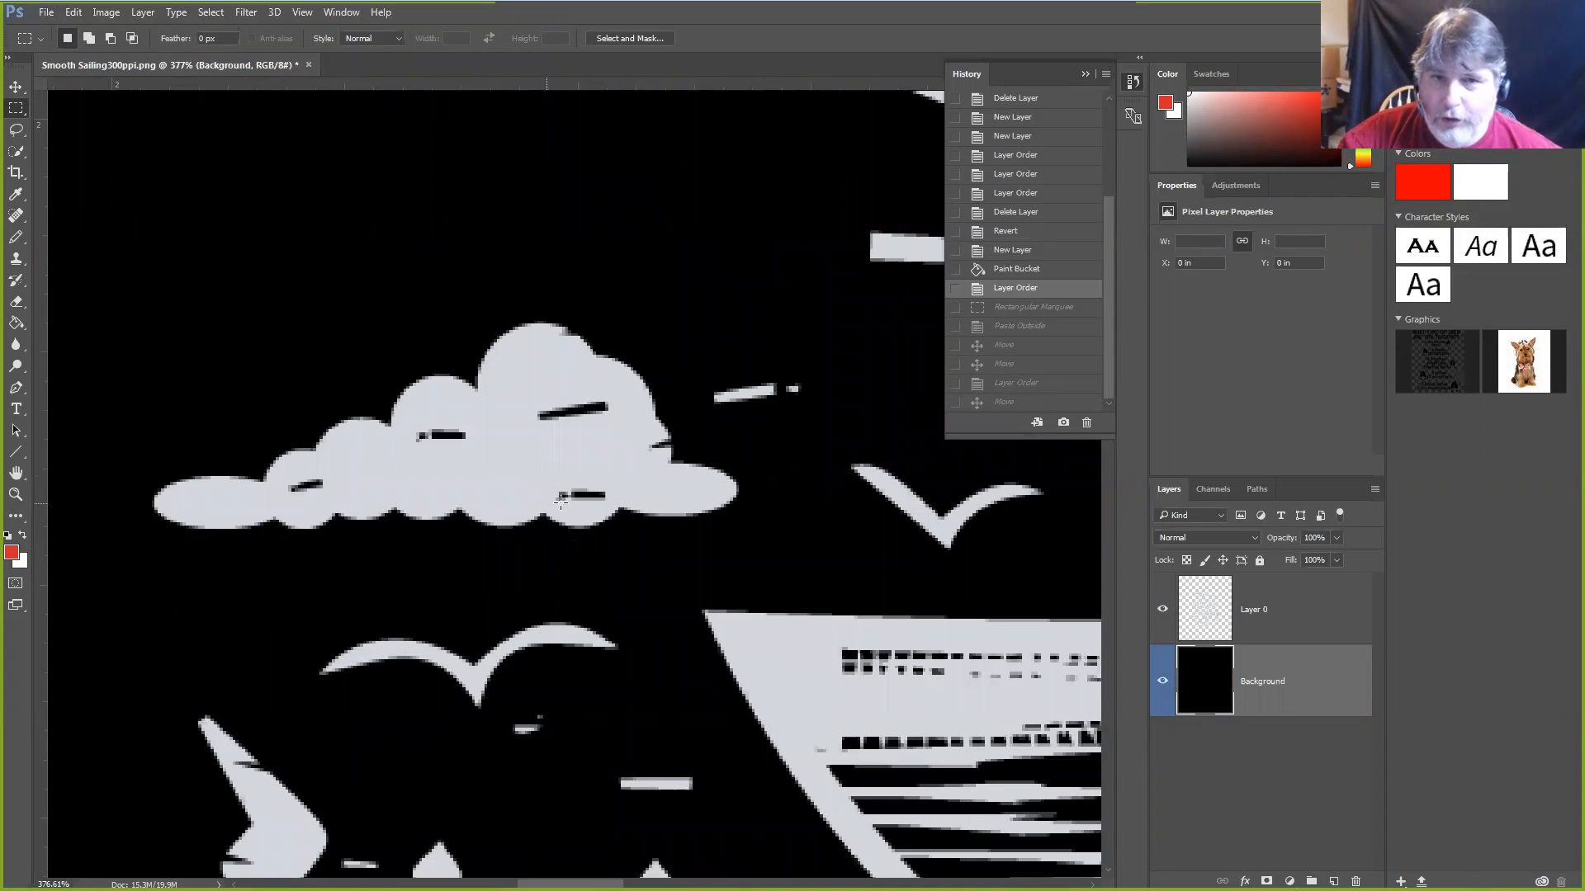
Zoom out to about 145% and pan across the ship, lettering and anchor, returning to the sun and ship
{"action": "scroll", "coordinate": [650, 510], "scroll_direction": "down", "scroll_amount": 5}
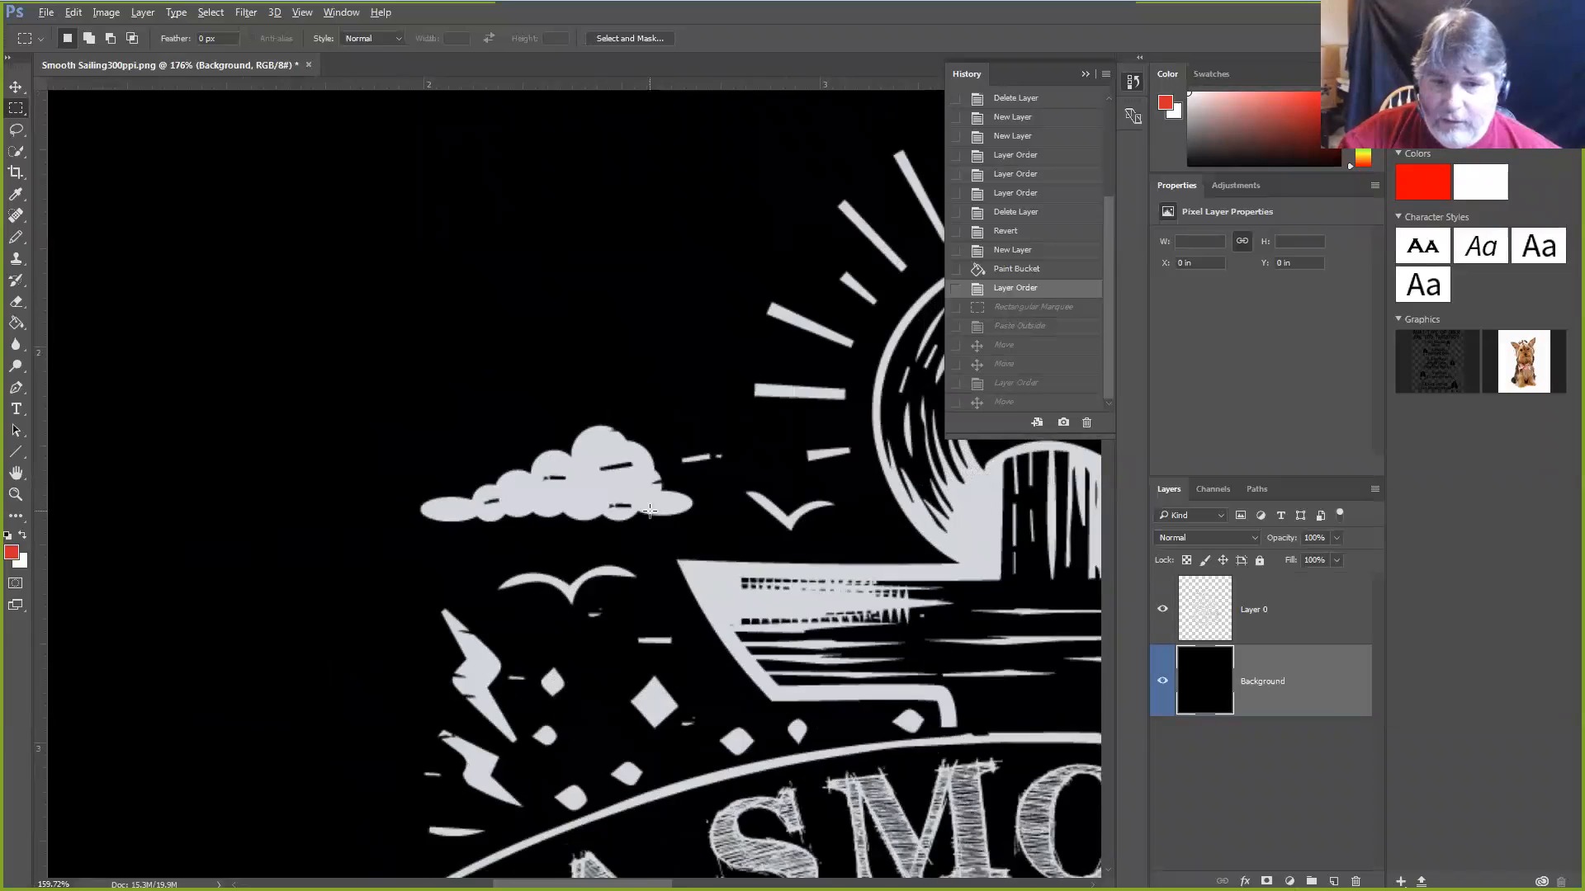
{"action": "left_click_drag", "start_coordinate": [770, 495], "coordinate": [235, 369]}
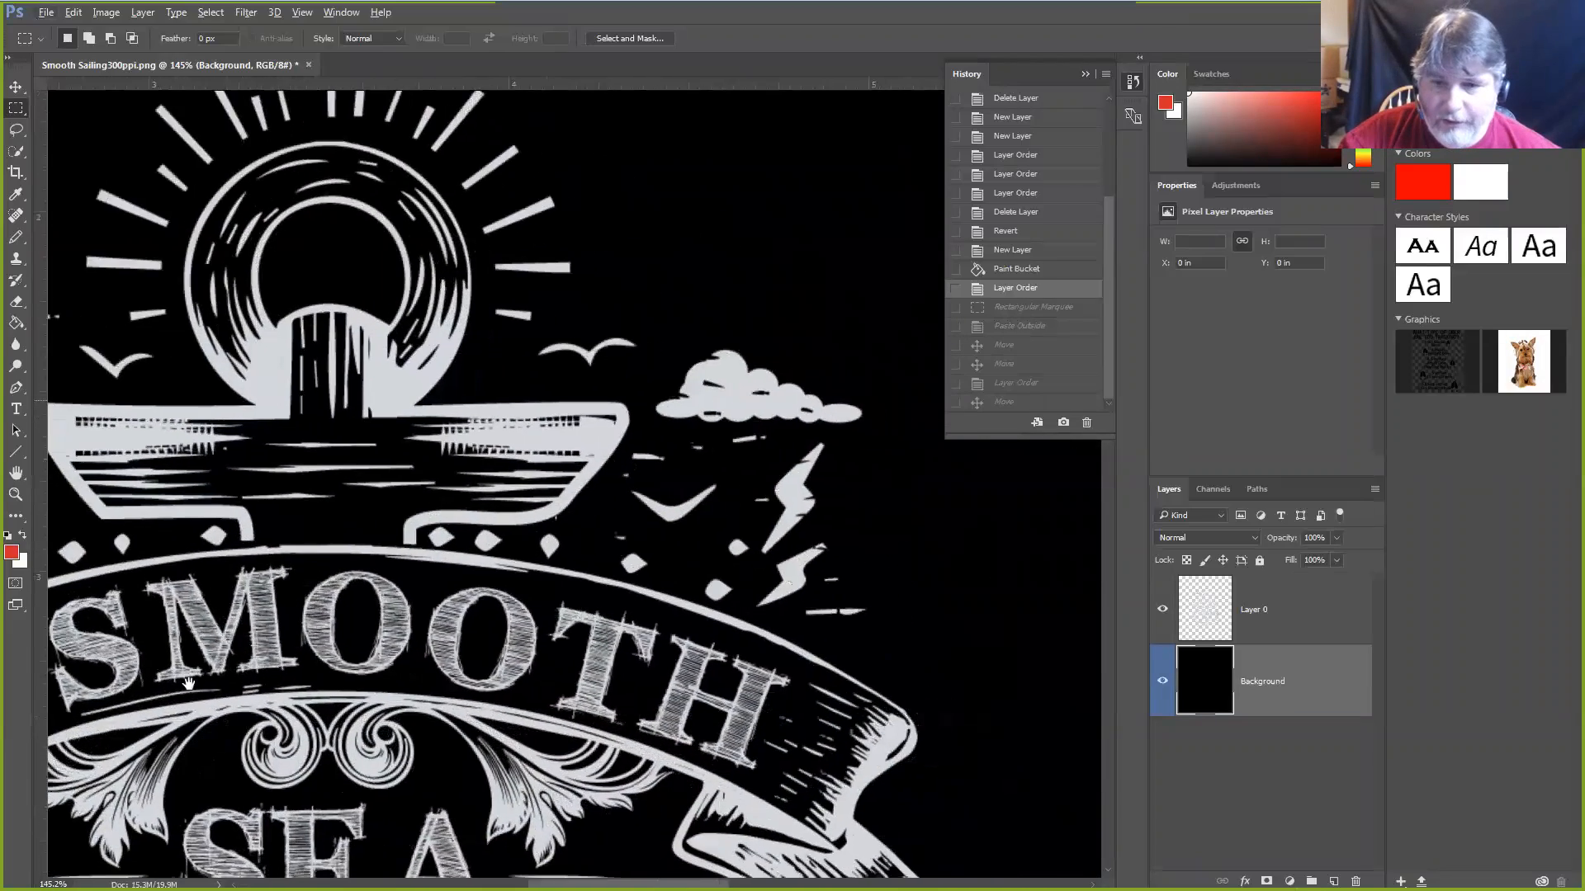
{"action": "left_click_drag", "start_coordinate": [371, 583], "coordinate": [531, 459]}
{"action": "left_click_drag", "start_coordinate": [859, 577], "coordinate": [503, 378]}
{"action": "left_click_drag", "start_coordinate": [723, 442], "coordinate": [697, 304]}
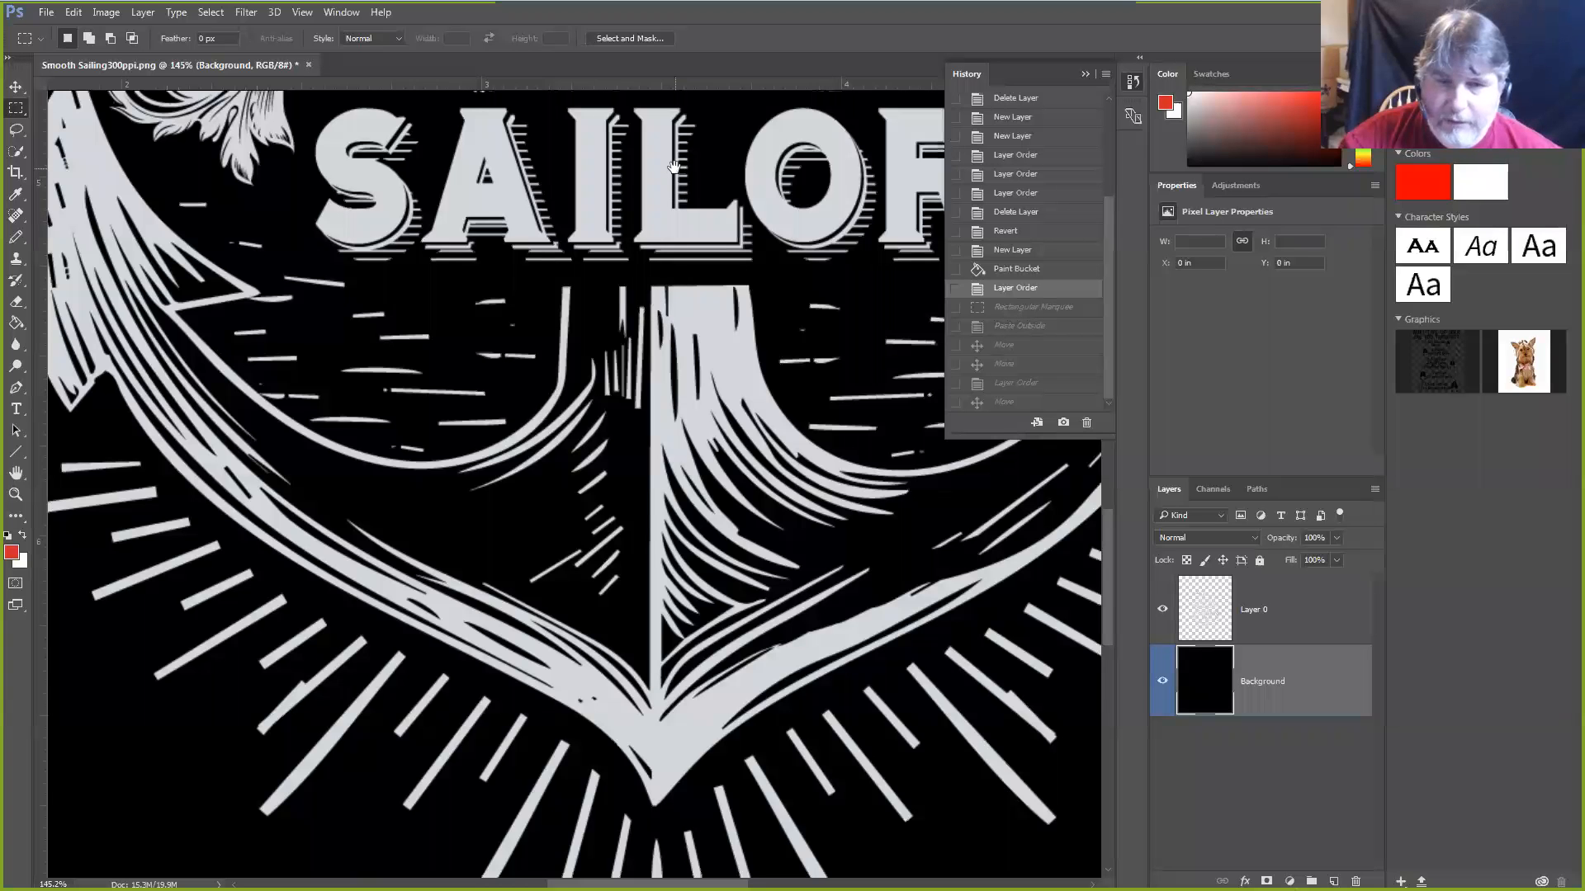
{"action": "scroll", "coordinate": [673, 168], "scroll_direction": "up", "scroll_amount": 15}
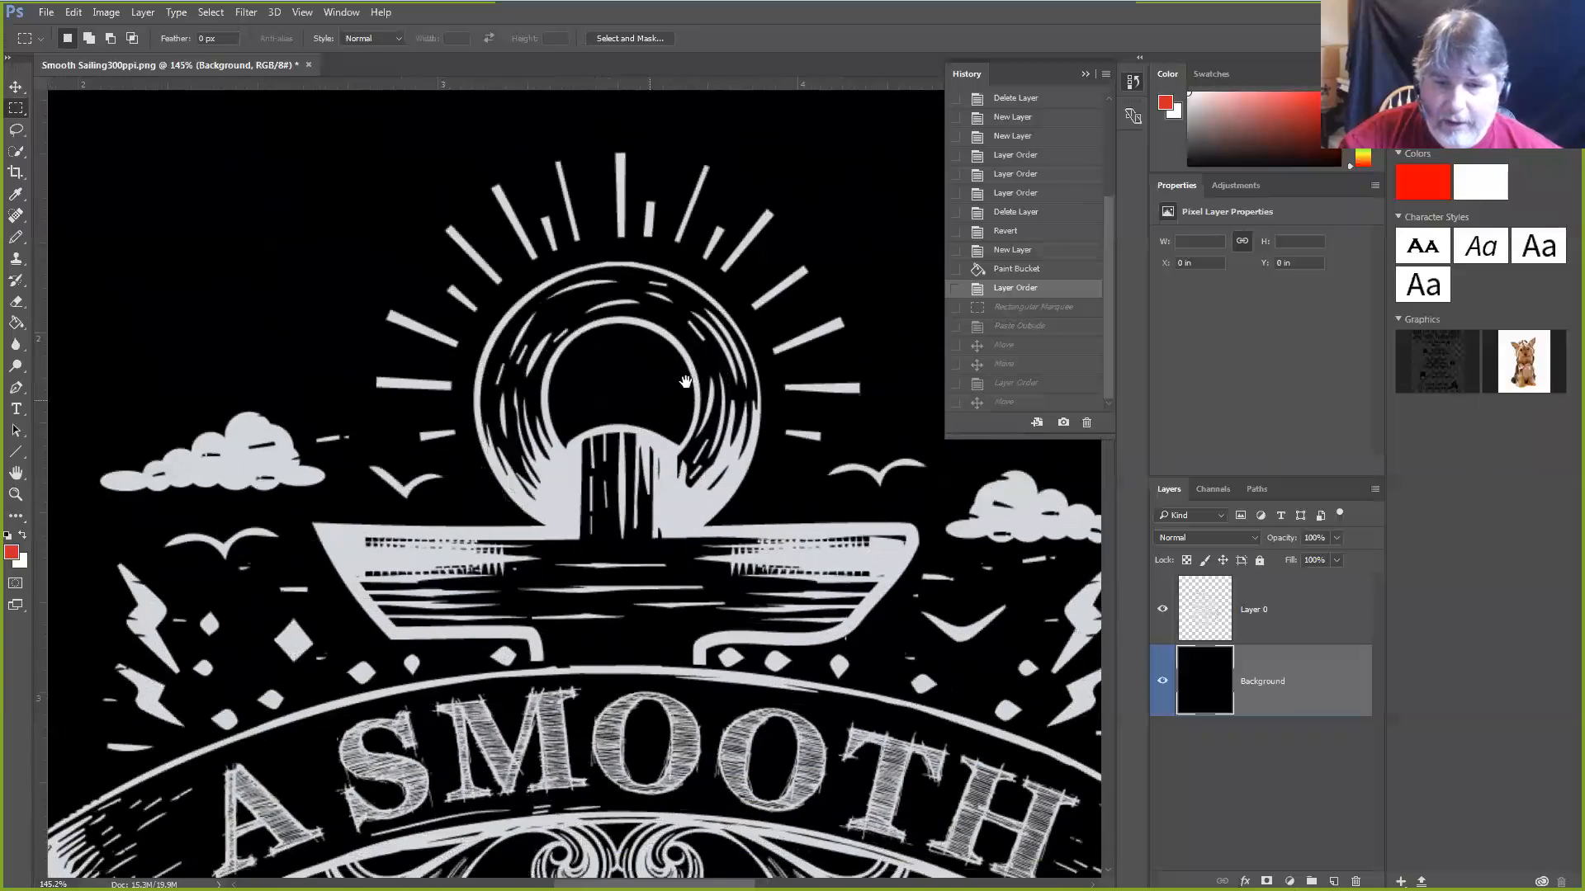
{"action": "left_click_drag", "start_coordinate": [685, 381], "coordinate": [722, 347]}
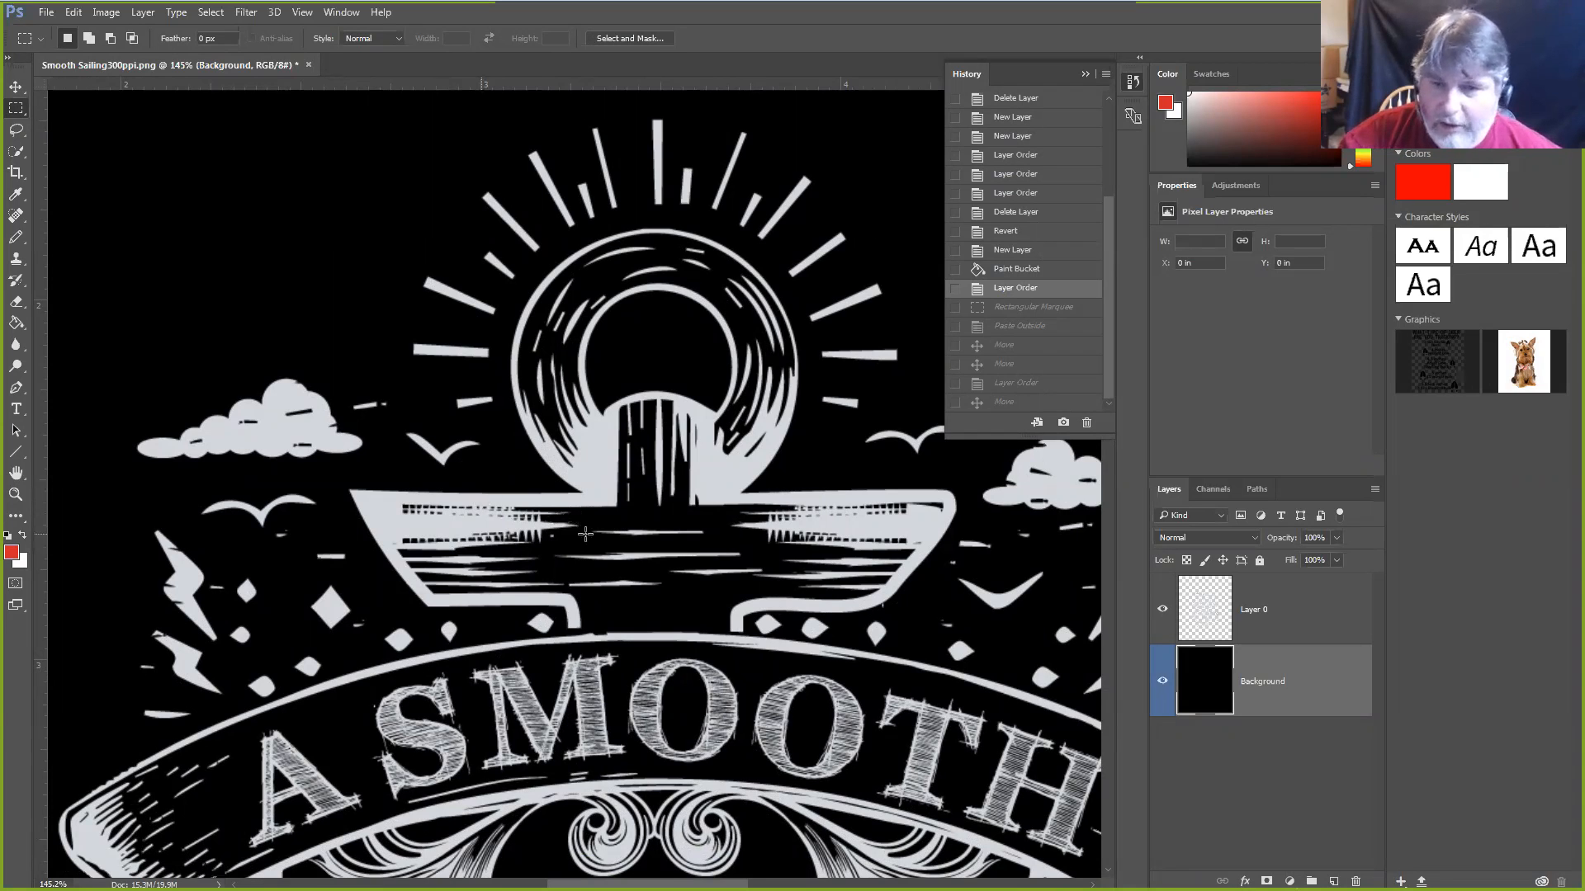
Zoom in to 1070% on the horizontal ray beside the sun and pan around it with the Rectangular Marquee tool active
{"action": "scroll", "coordinate": [495, 376], "scroll_direction": "up", "scroll_amount": 5}
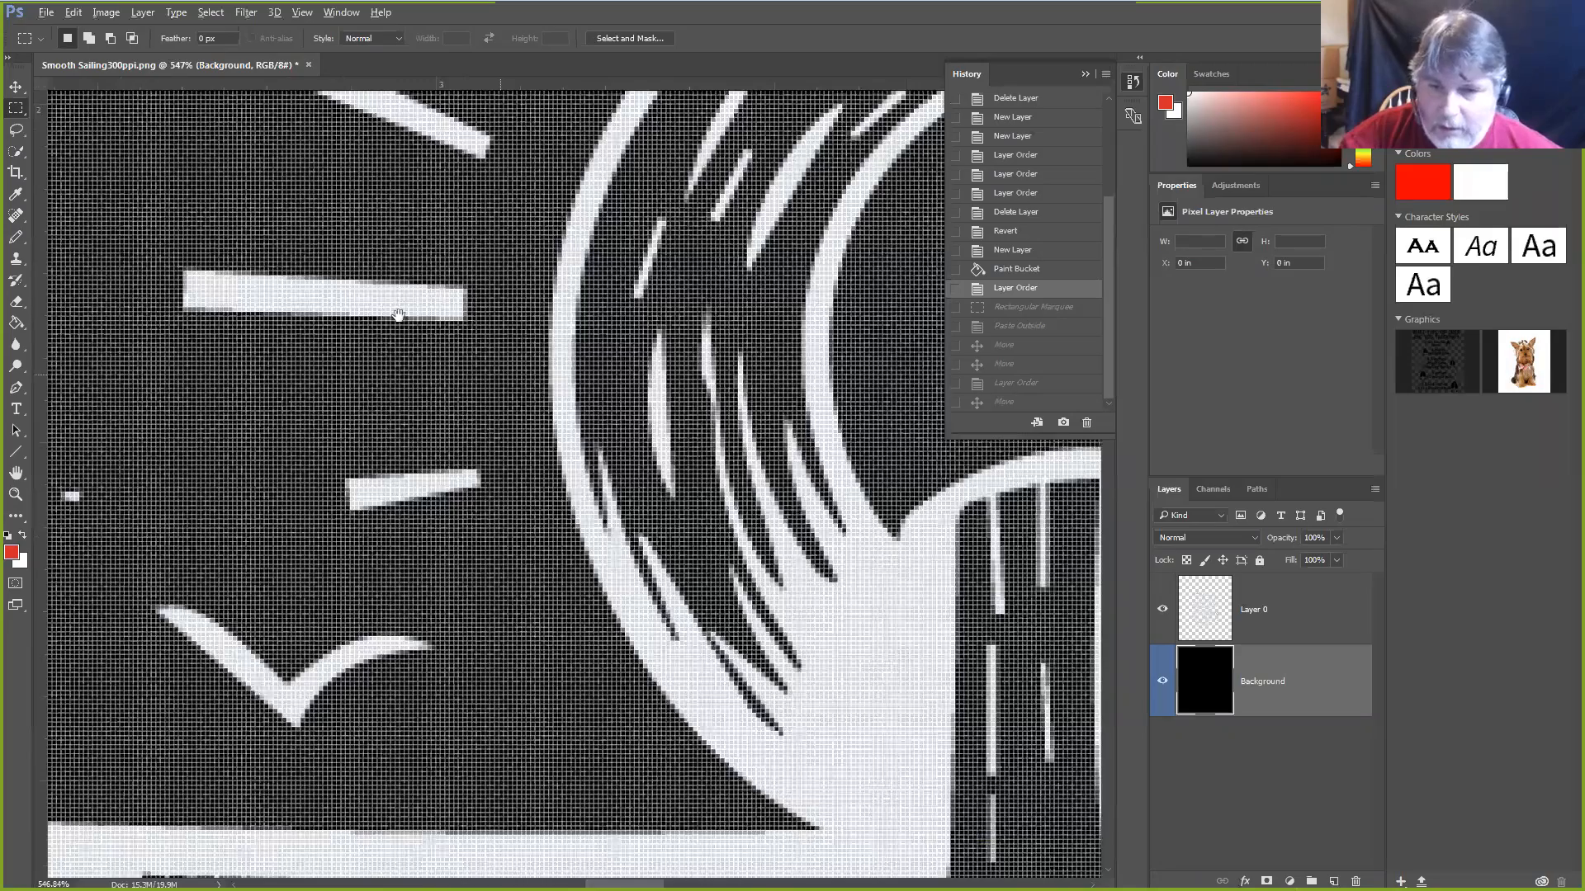
{"action": "left_click_drag", "start_coordinate": [398, 314], "coordinate": [535, 400]}
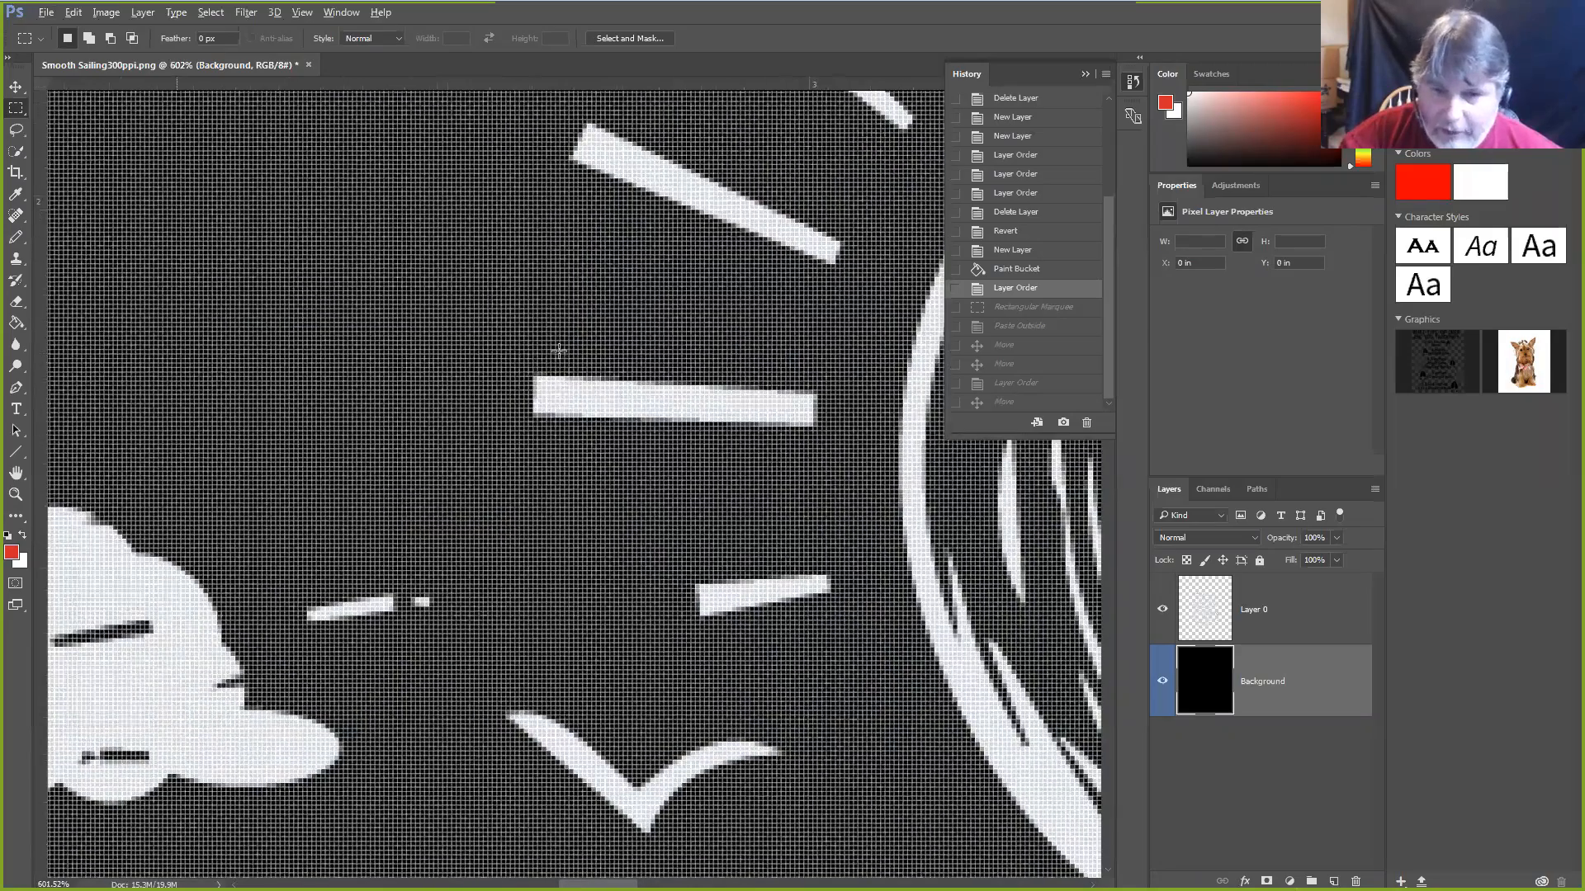
{"action": "scroll", "coordinate": [559, 351], "scroll_direction": "up", "scroll_amount": 3}
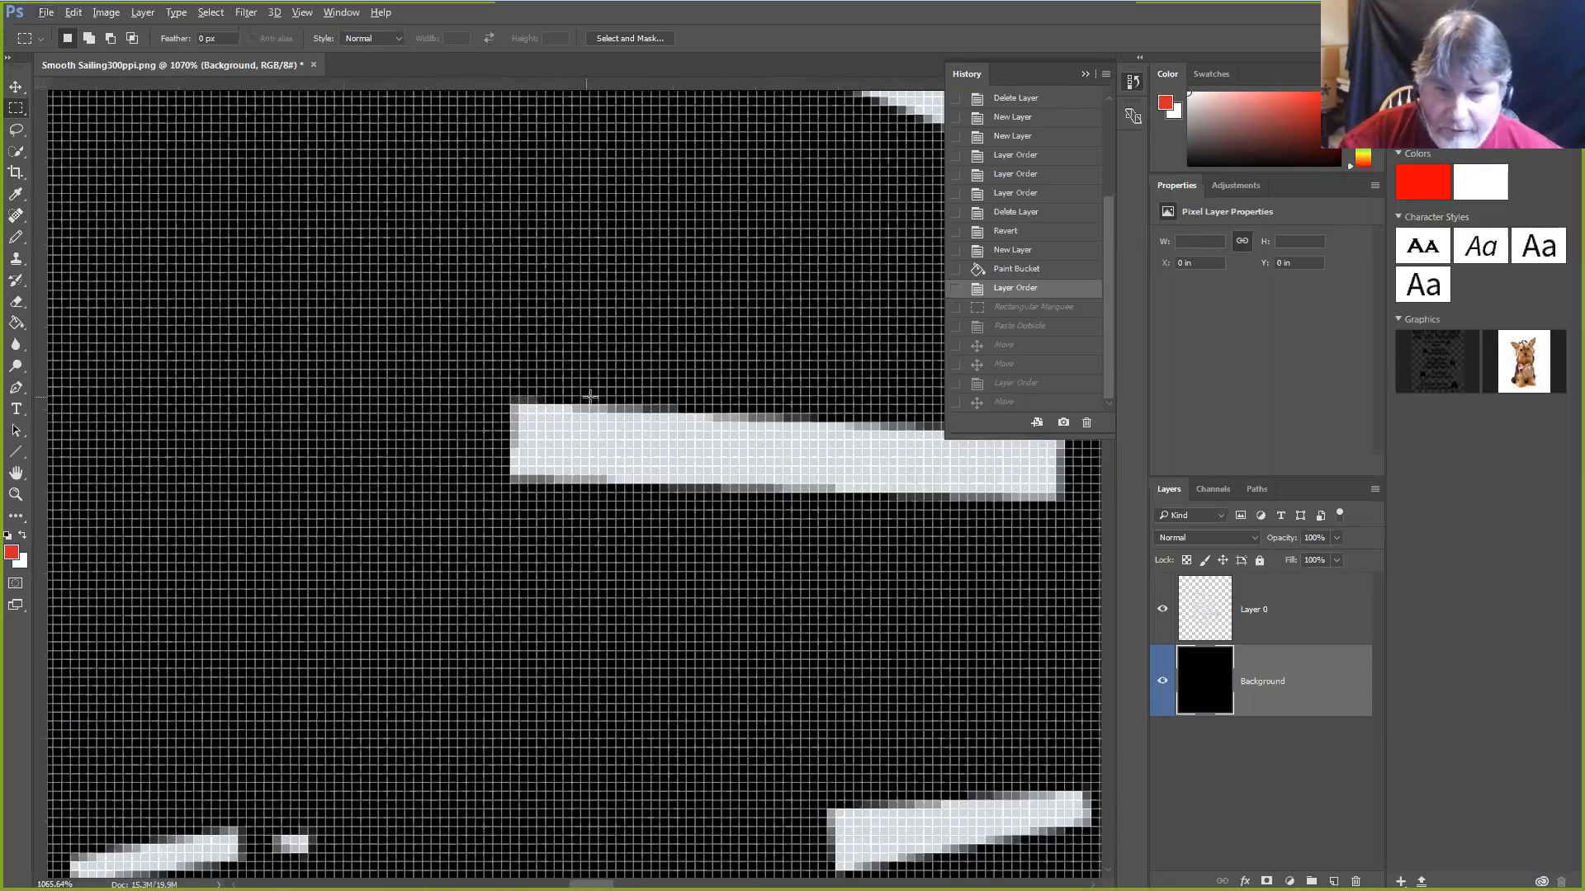
{"action": "left_click_drag", "start_coordinate": [804, 465], "coordinate": [665, 440]}
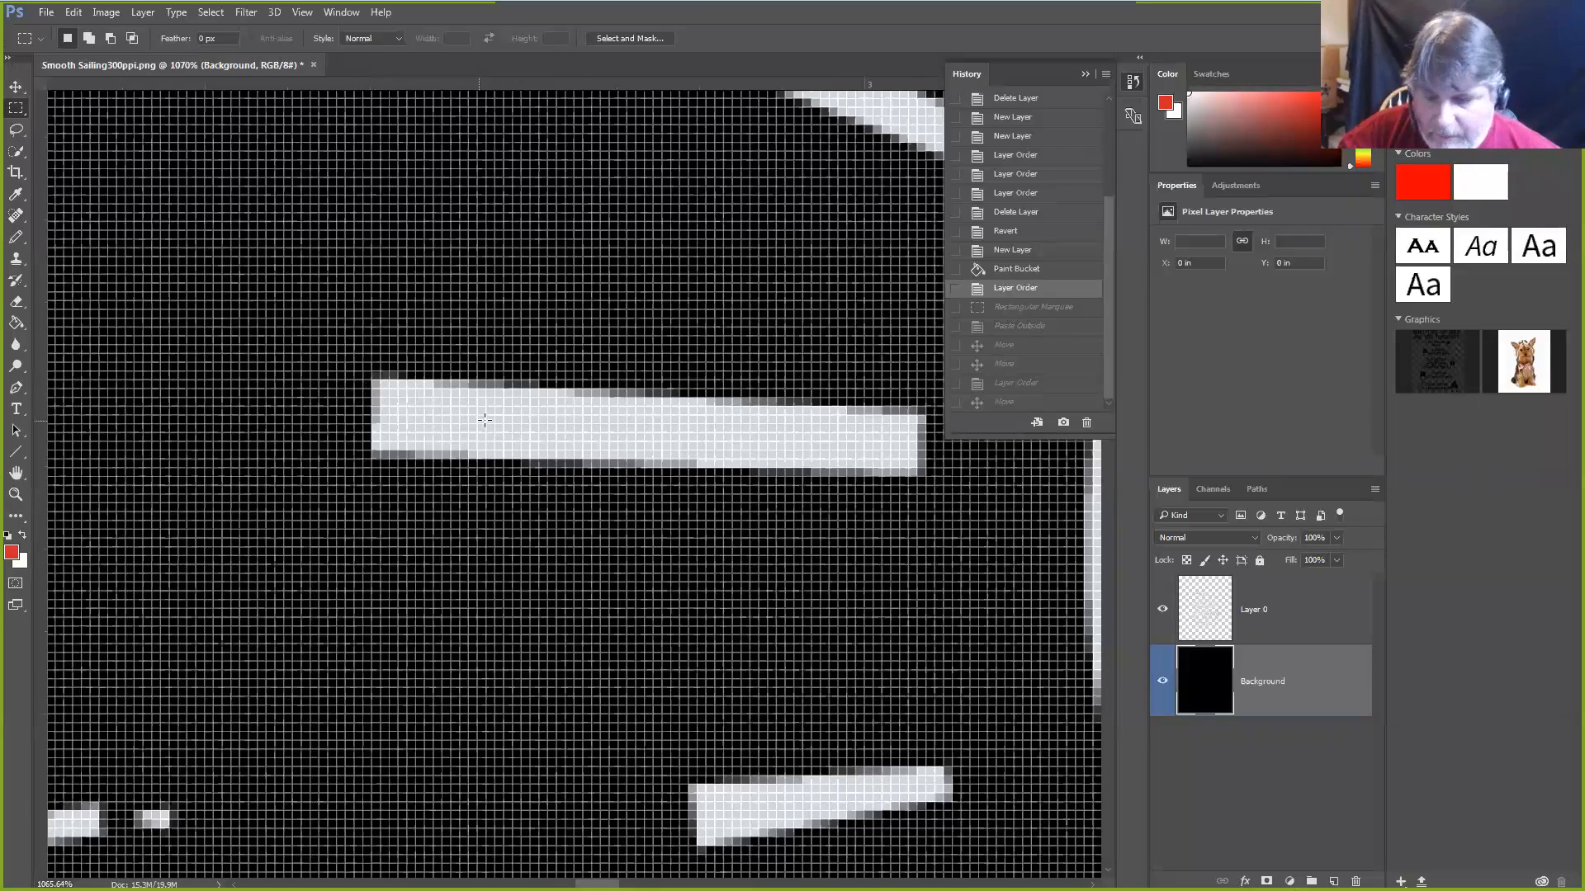
{"action": "left_click_drag", "start_coordinate": [579, 430], "coordinate": [528, 389]}
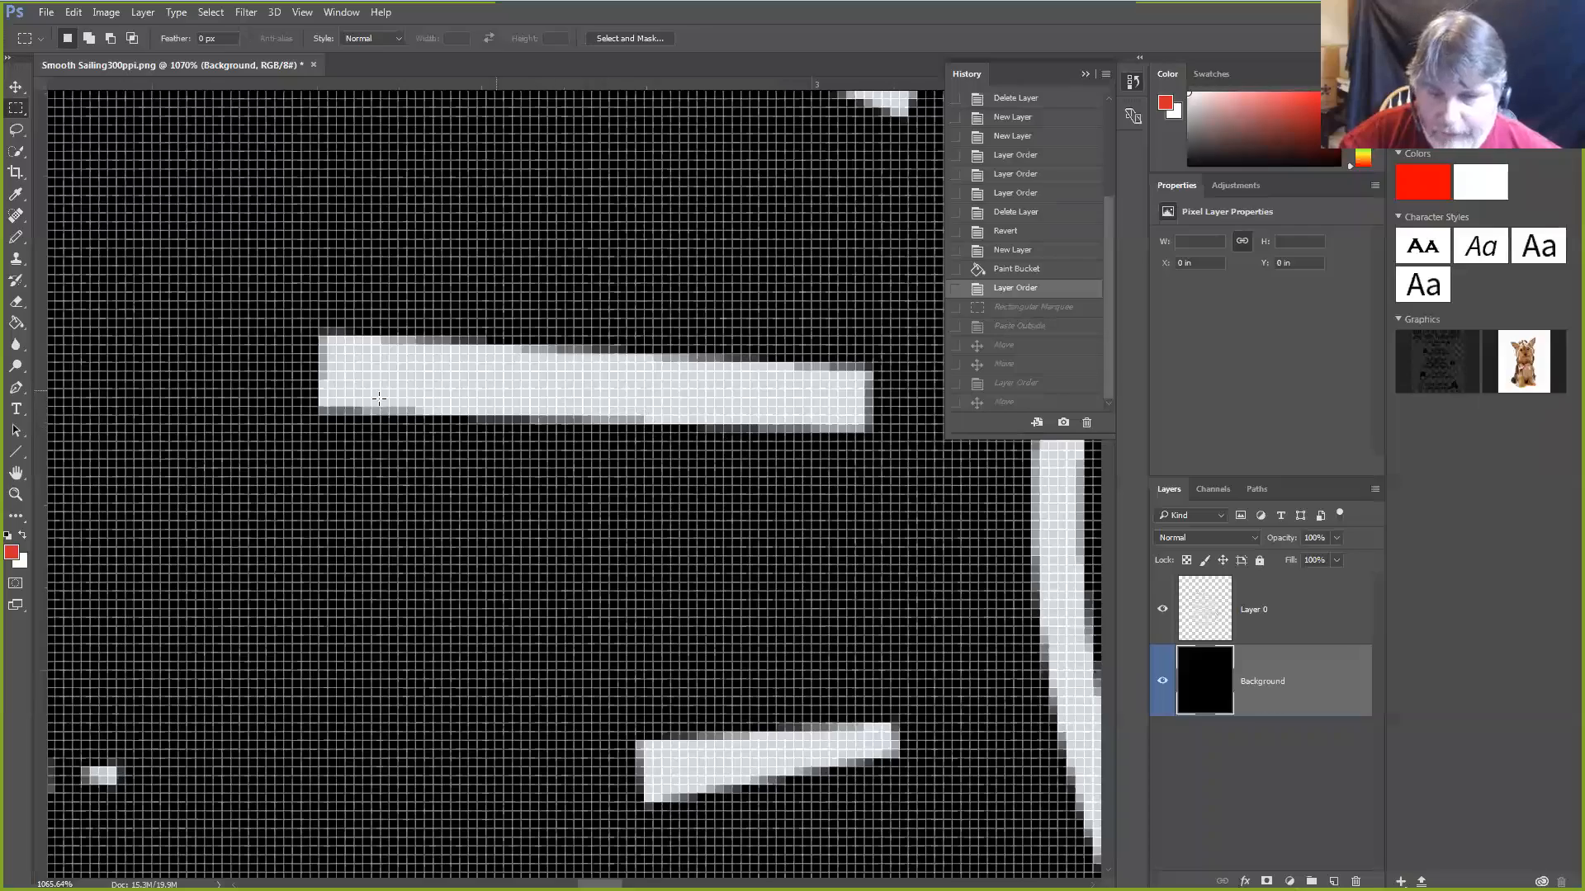
Pan from the sun ray across the sun's rings to the top of the outer ring, finishing with the Hand tool
{"action": "left_click_drag", "start_coordinate": [905, 567], "coordinate": [311, 445]}
{"action": "left_click_drag", "start_coordinate": [117, 336], "coordinate": [326, 357]}
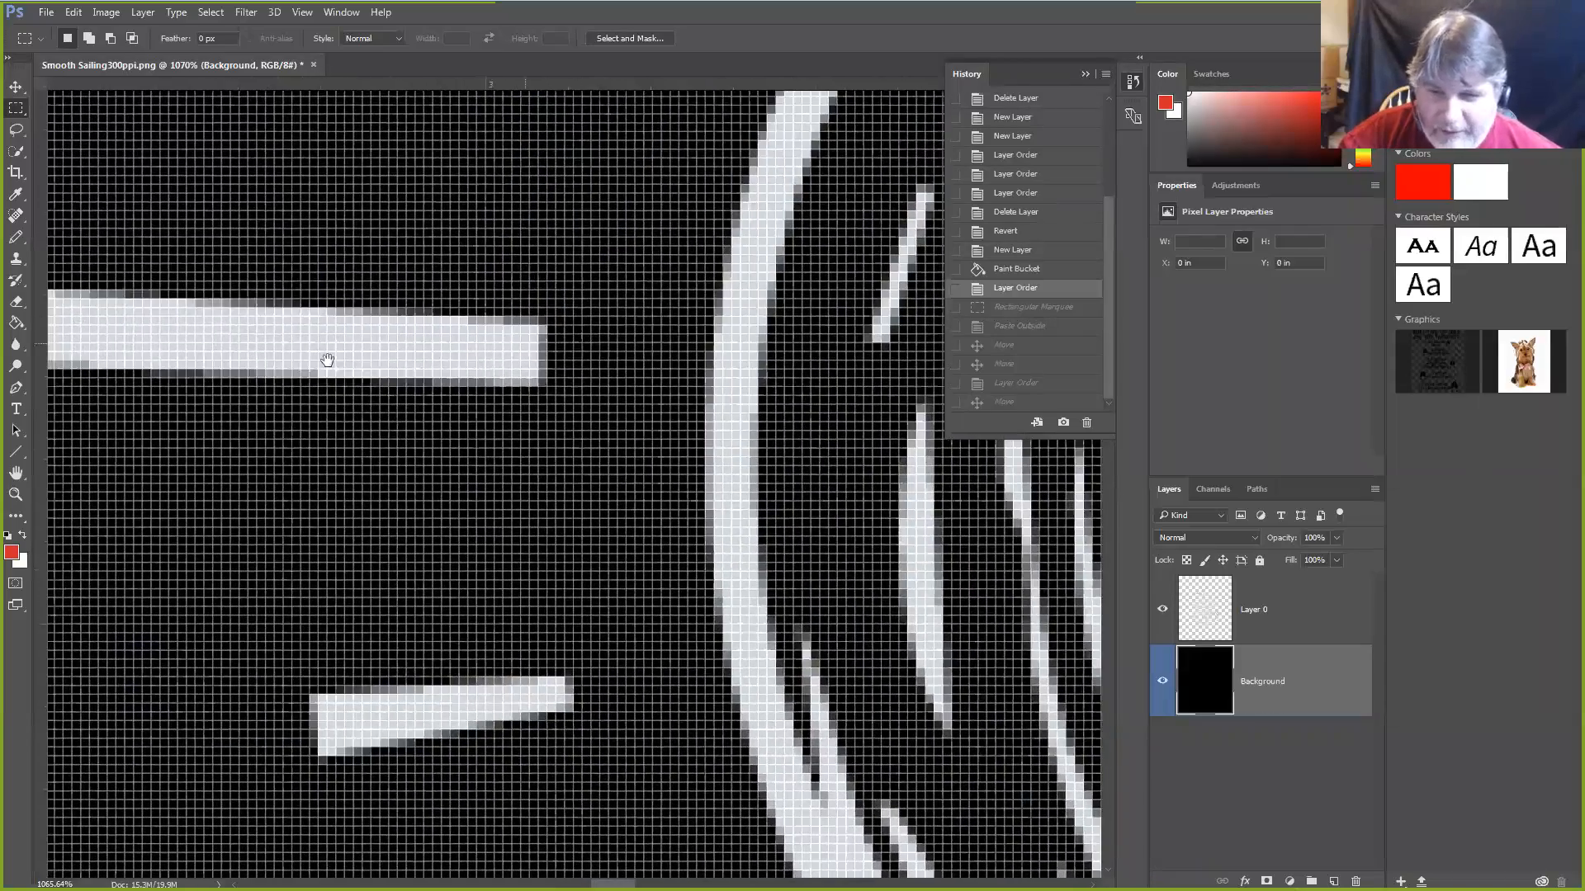
{"action": "left_click_drag", "start_coordinate": [726, 573], "coordinate": [354, 379]}
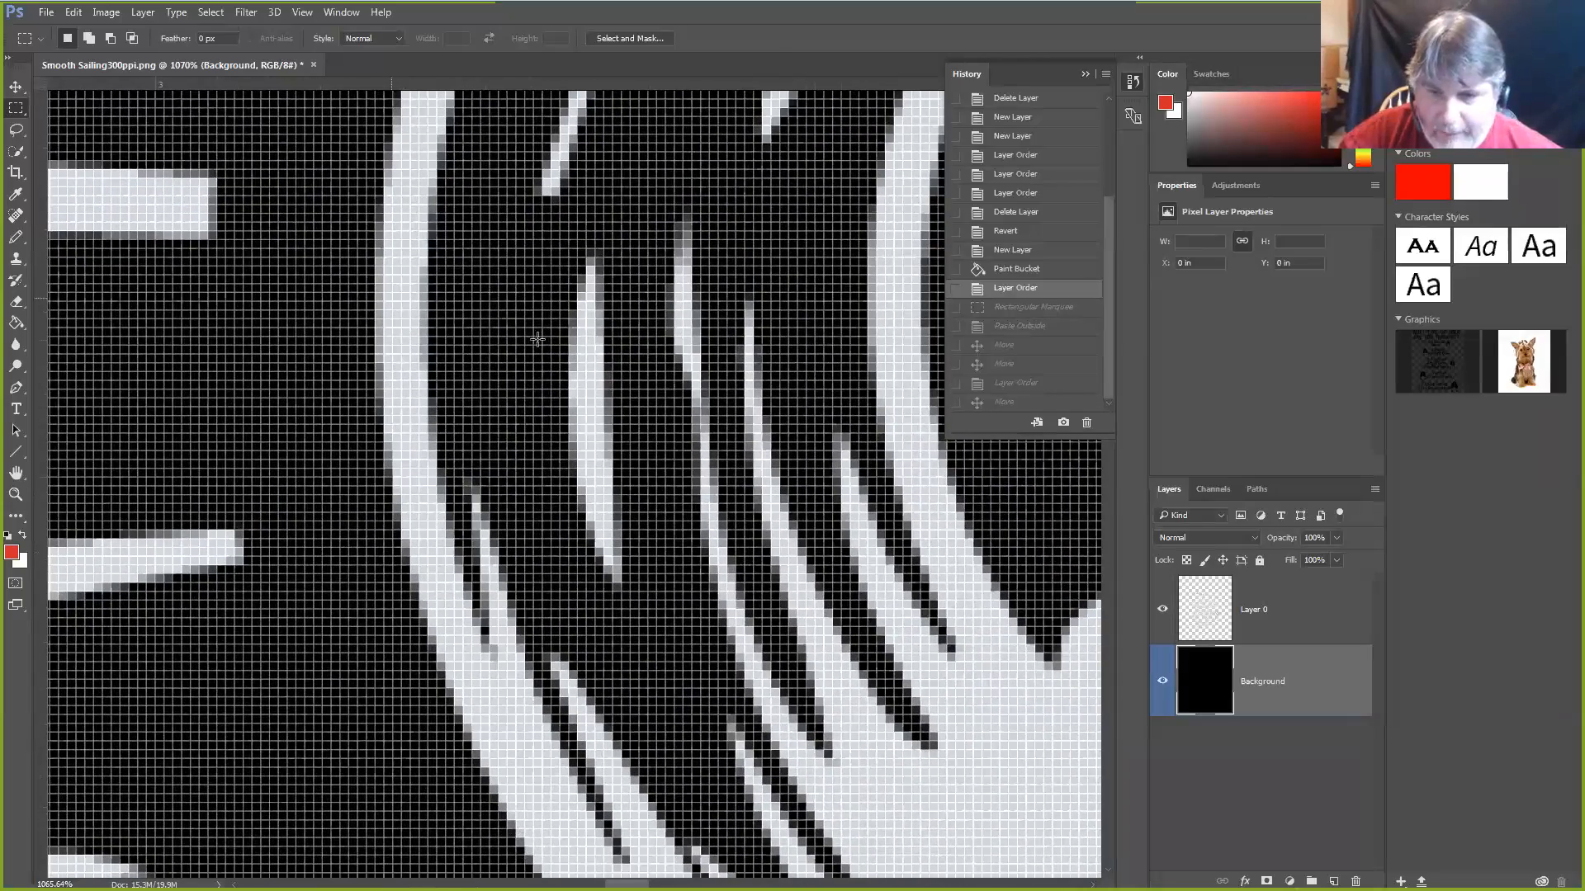
{"action": "mouse_move", "coordinate": [568, 241]}
{"action": "left_mouse_down"}
{"action": "mouse_move", "coordinate": [558, 548]}
{"action": "mouse_move", "coordinate": [495, 598]}
{"action": "mouse_move", "coordinate": [309, 858]}
{"action": "left_mouse_up"}
{"action": "left_click_drag", "start_coordinate": [658, 453], "coordinate": [449, 488]}
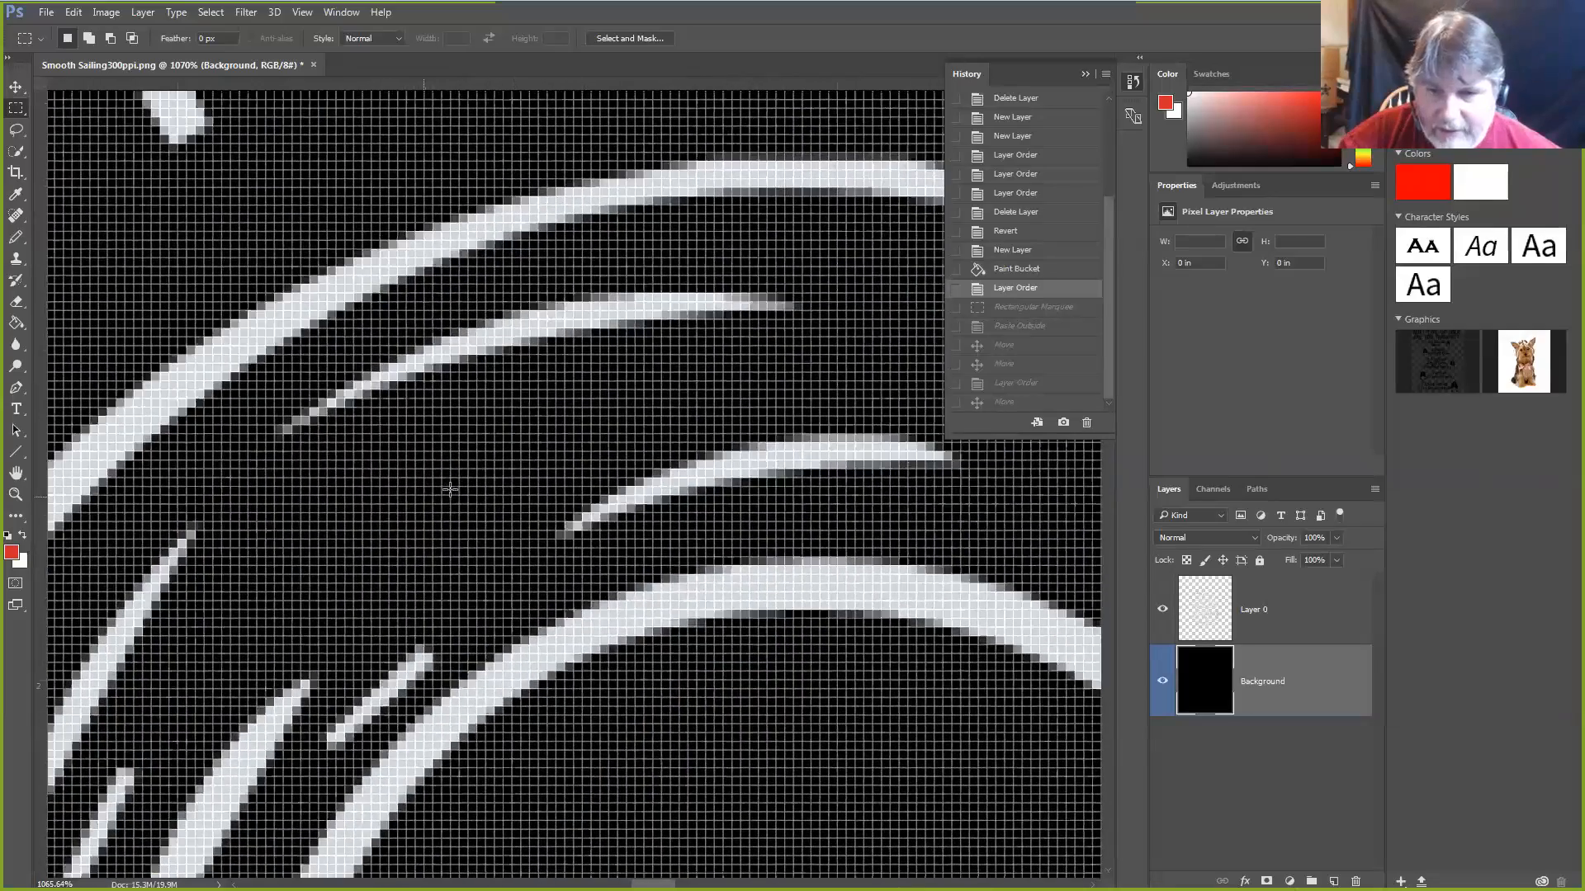
{"action": "left_click", "coordinate": [16, 472]}
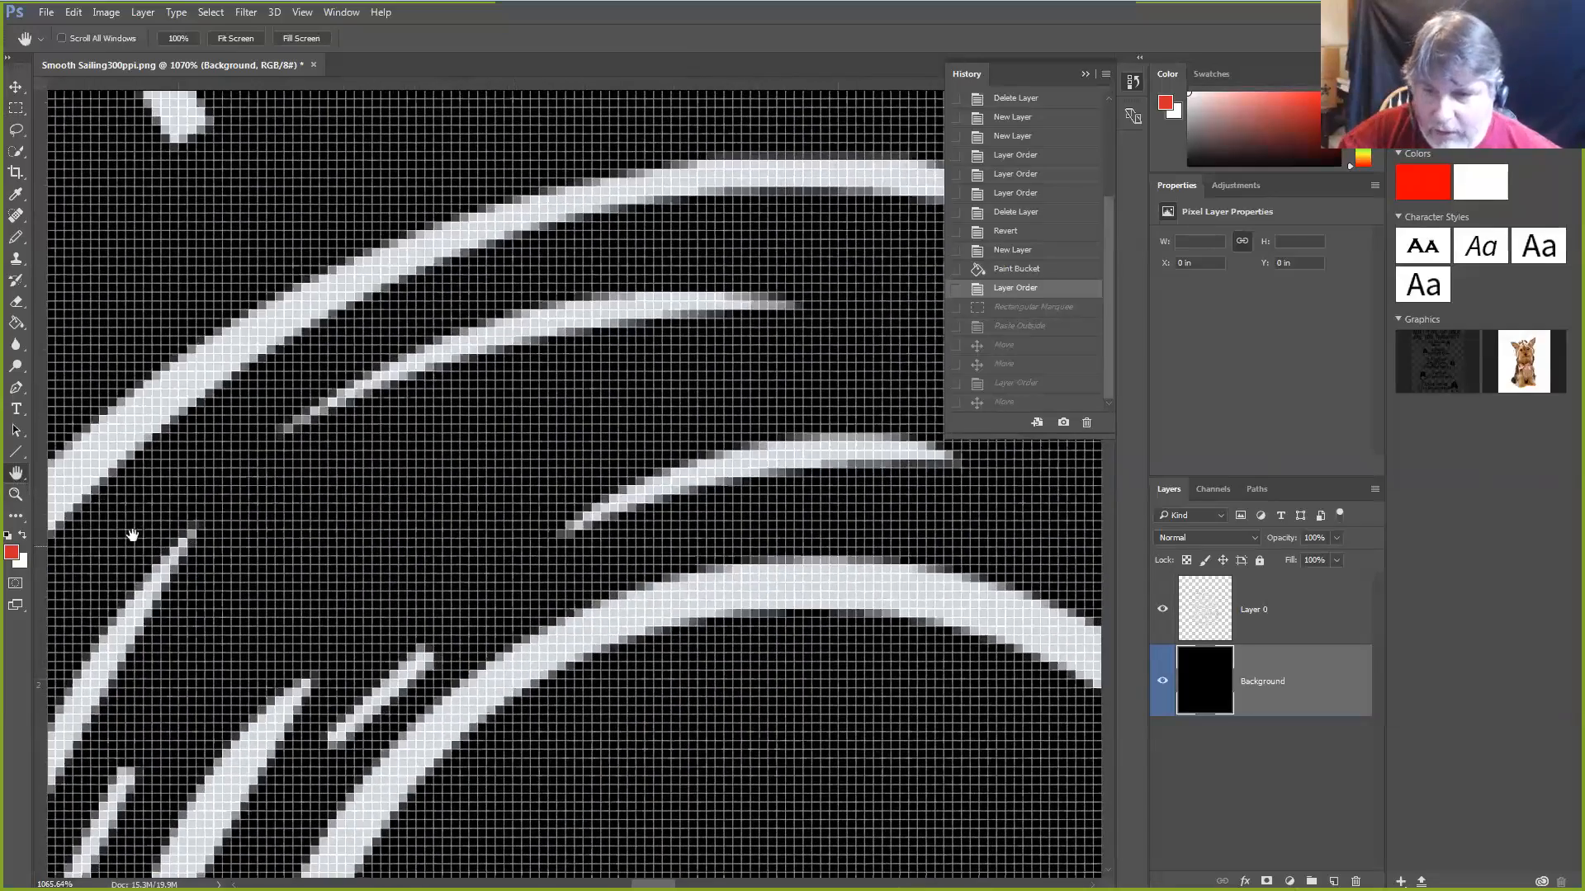
{"action": "left_click_drag", "start_coordinate": [743, 382], "coordinate": [503, 454]}
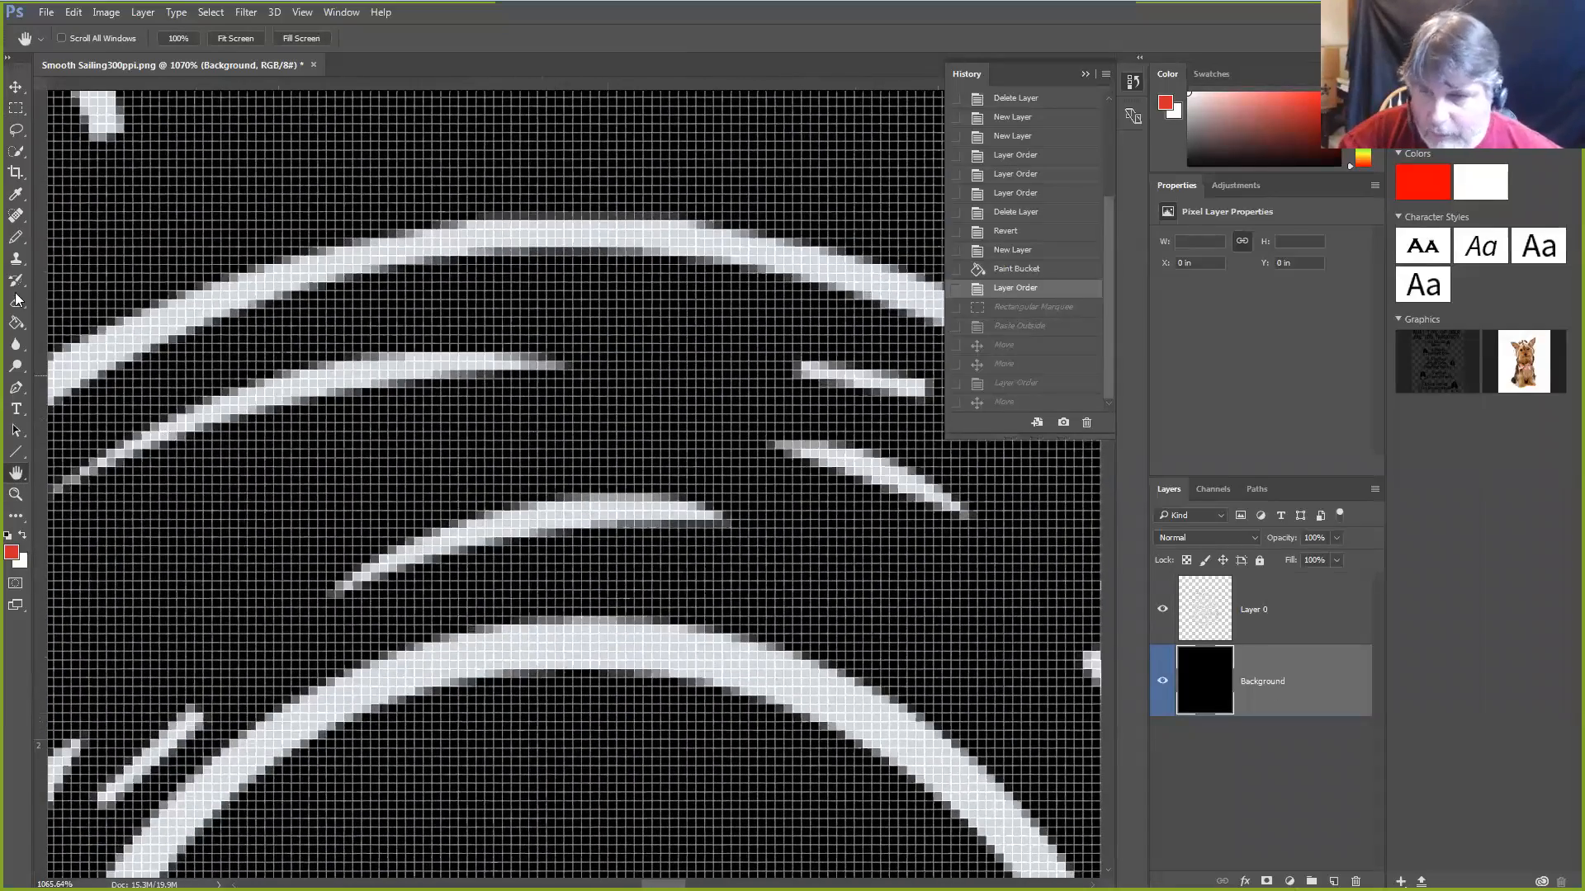
{"action": "left_click", "coordinate": [12, 155]}
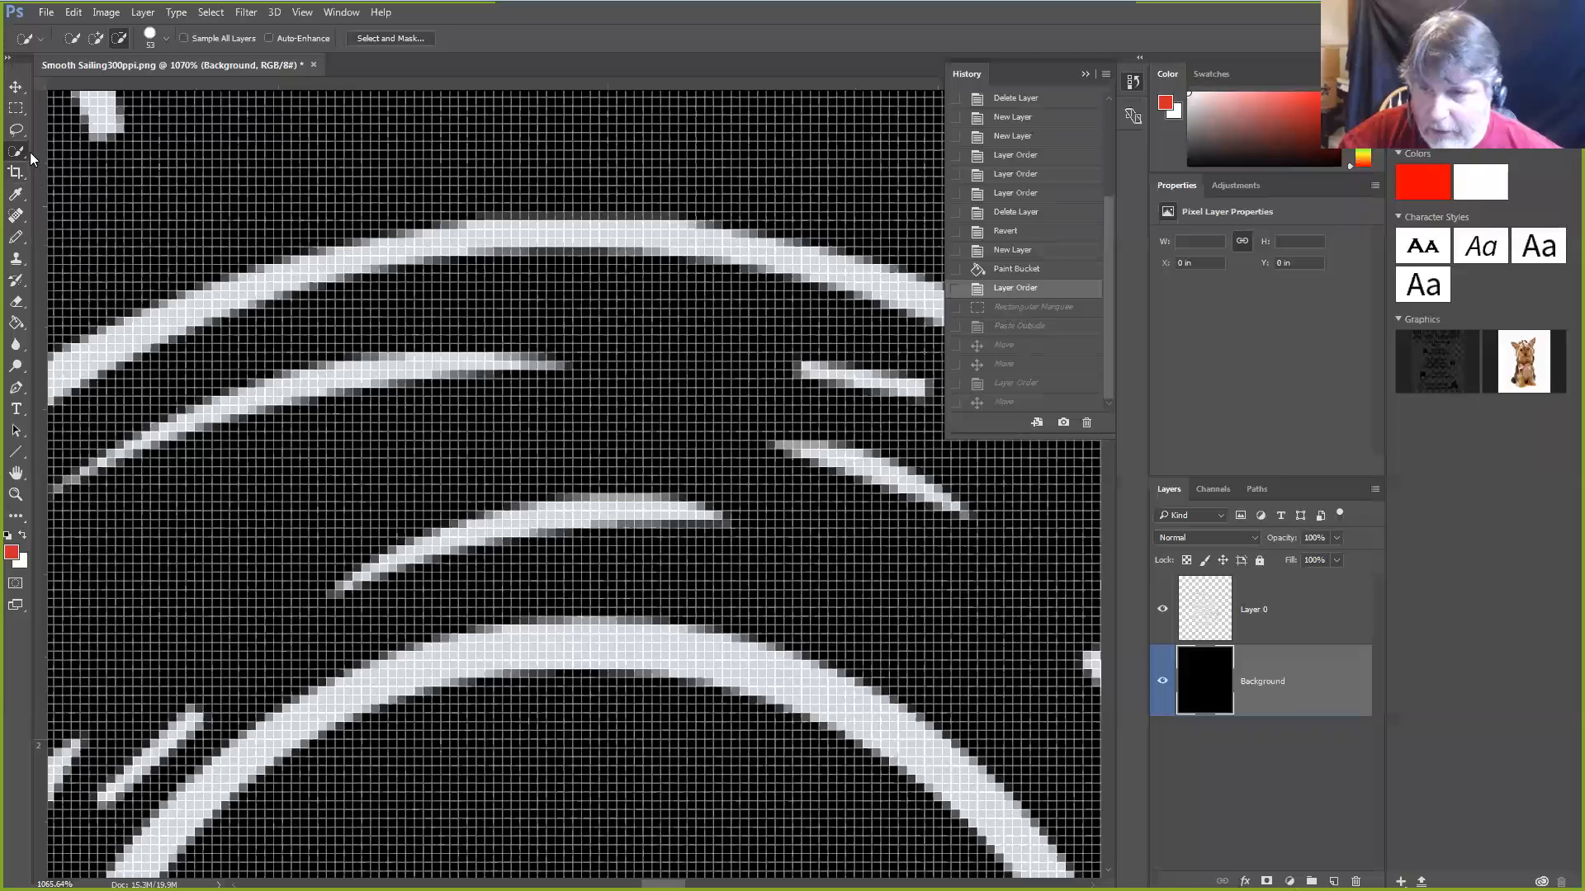
{"action": "left_click", "coordinate": [18, 132]}
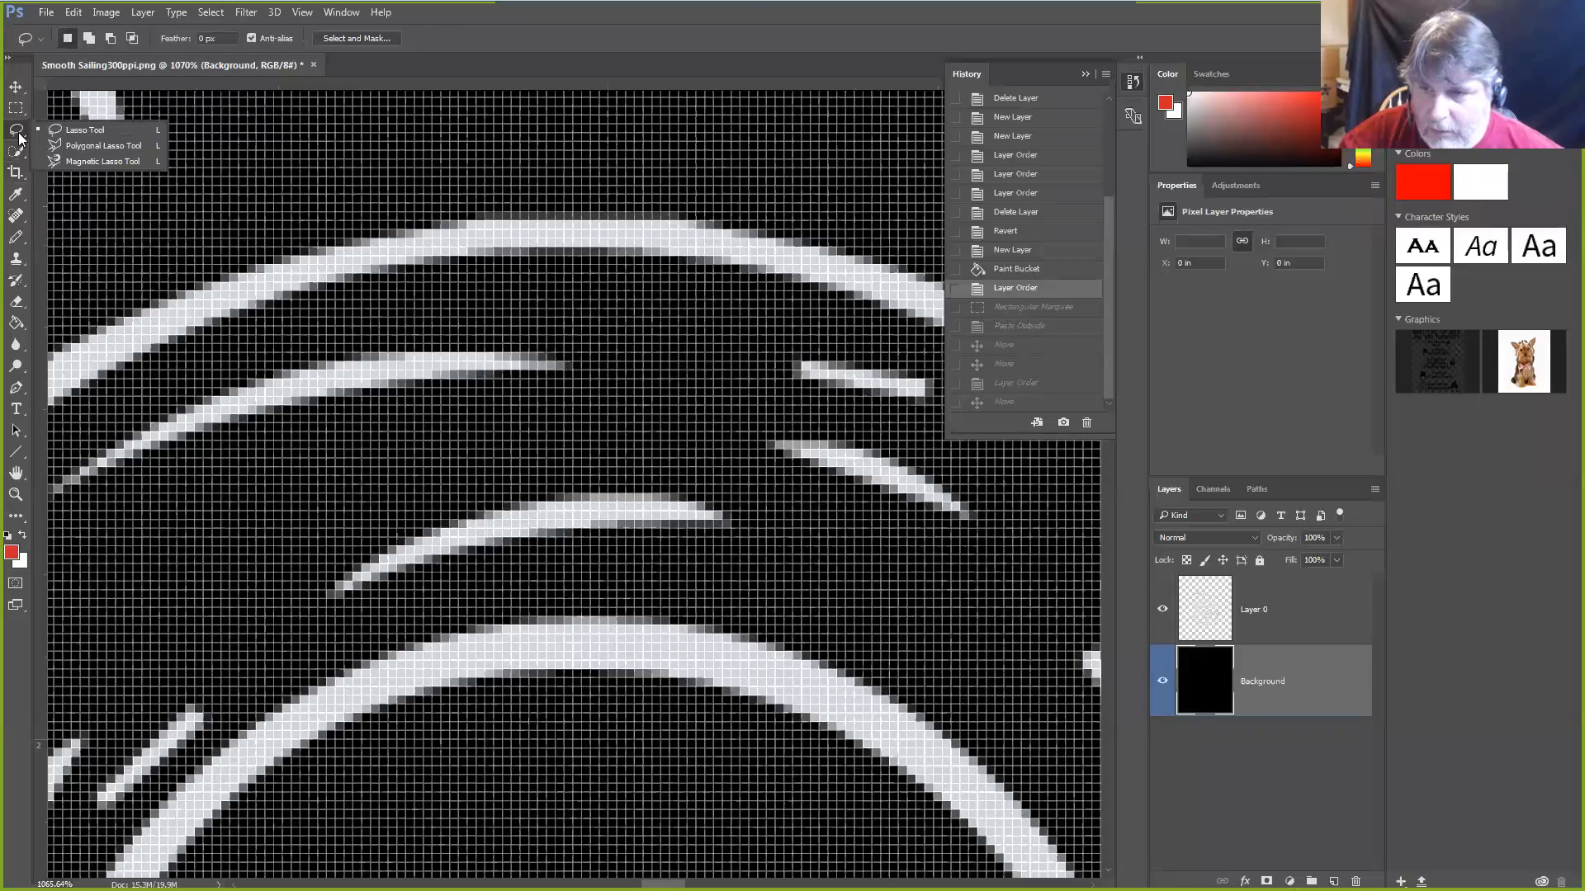
{"action": "left_click", "coordinate": [16, 239]}
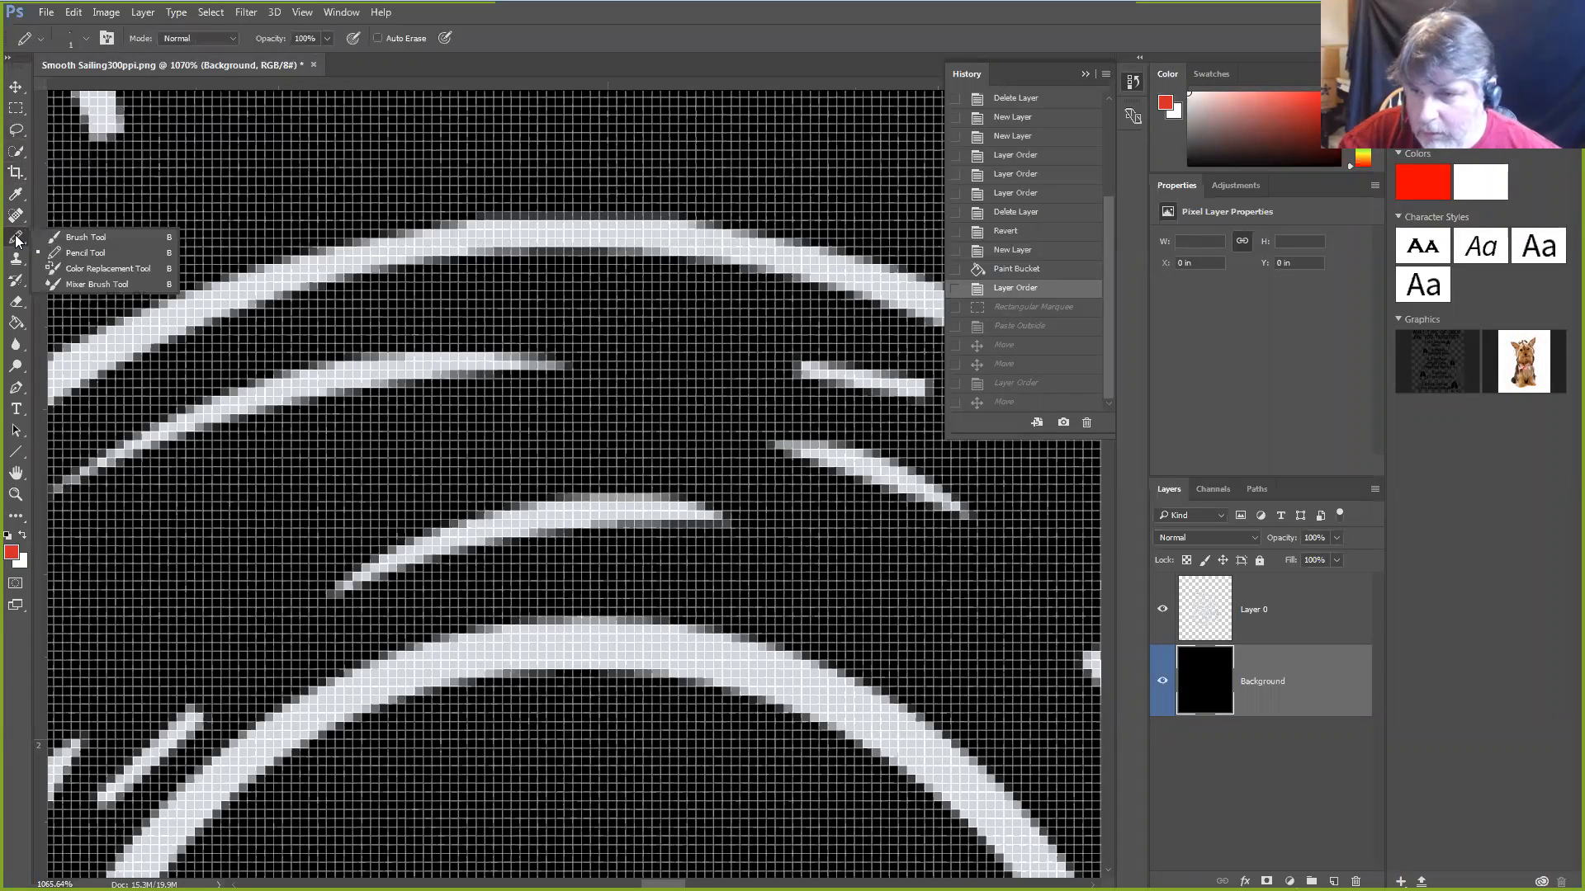
{"action": "left_click", "coordinate": [21, 285]}
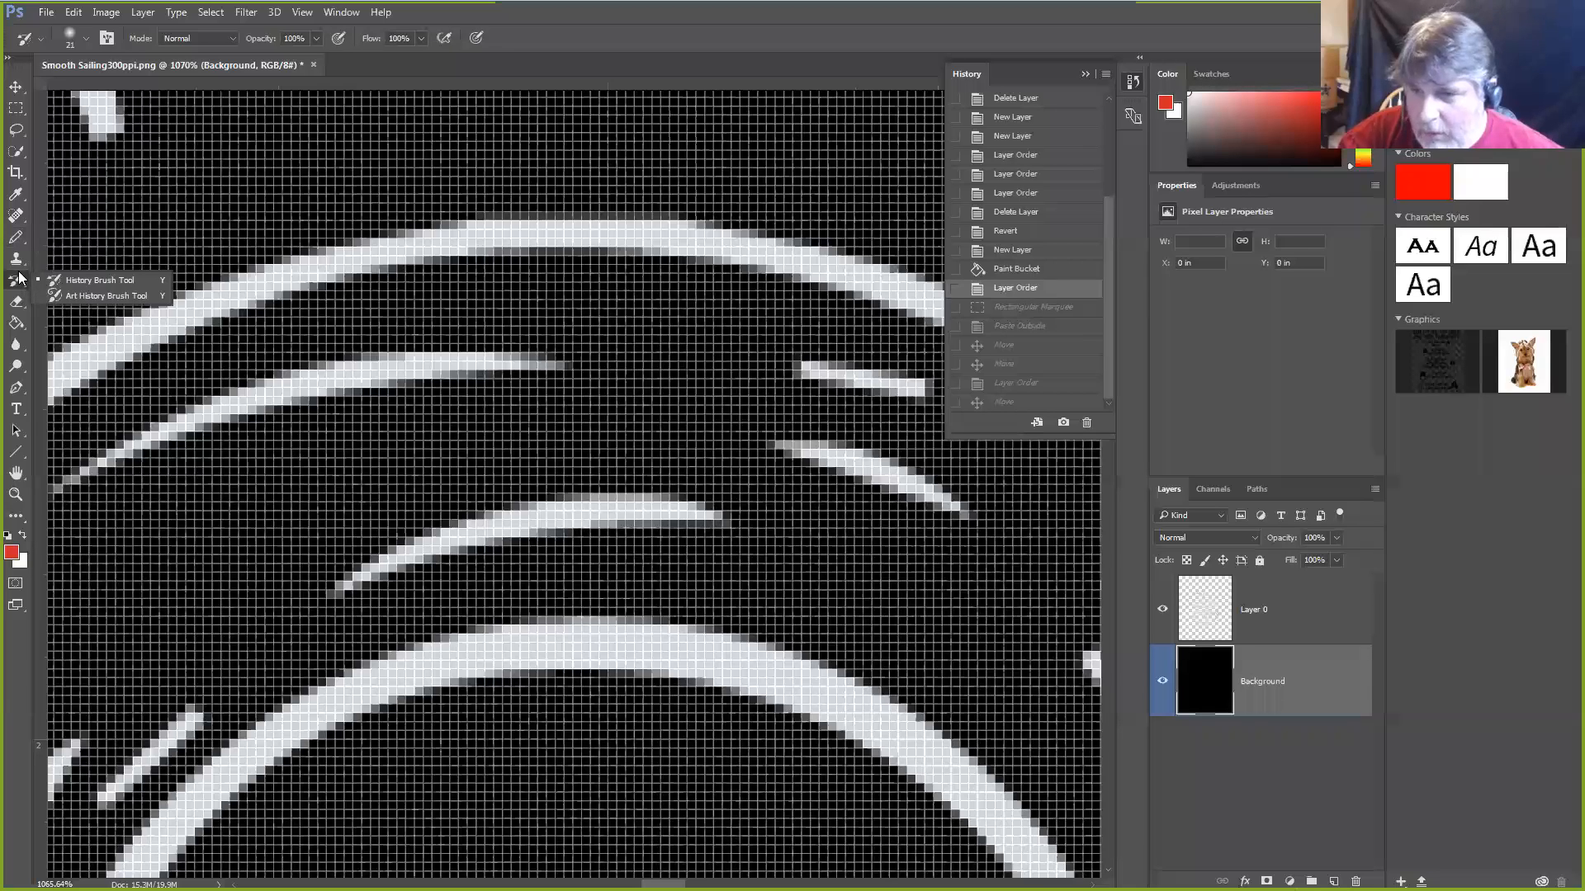
{"action": "left_click", "coordinate": [24, 130]}
{"action": "left_click", "coordinate": [23, 150]}
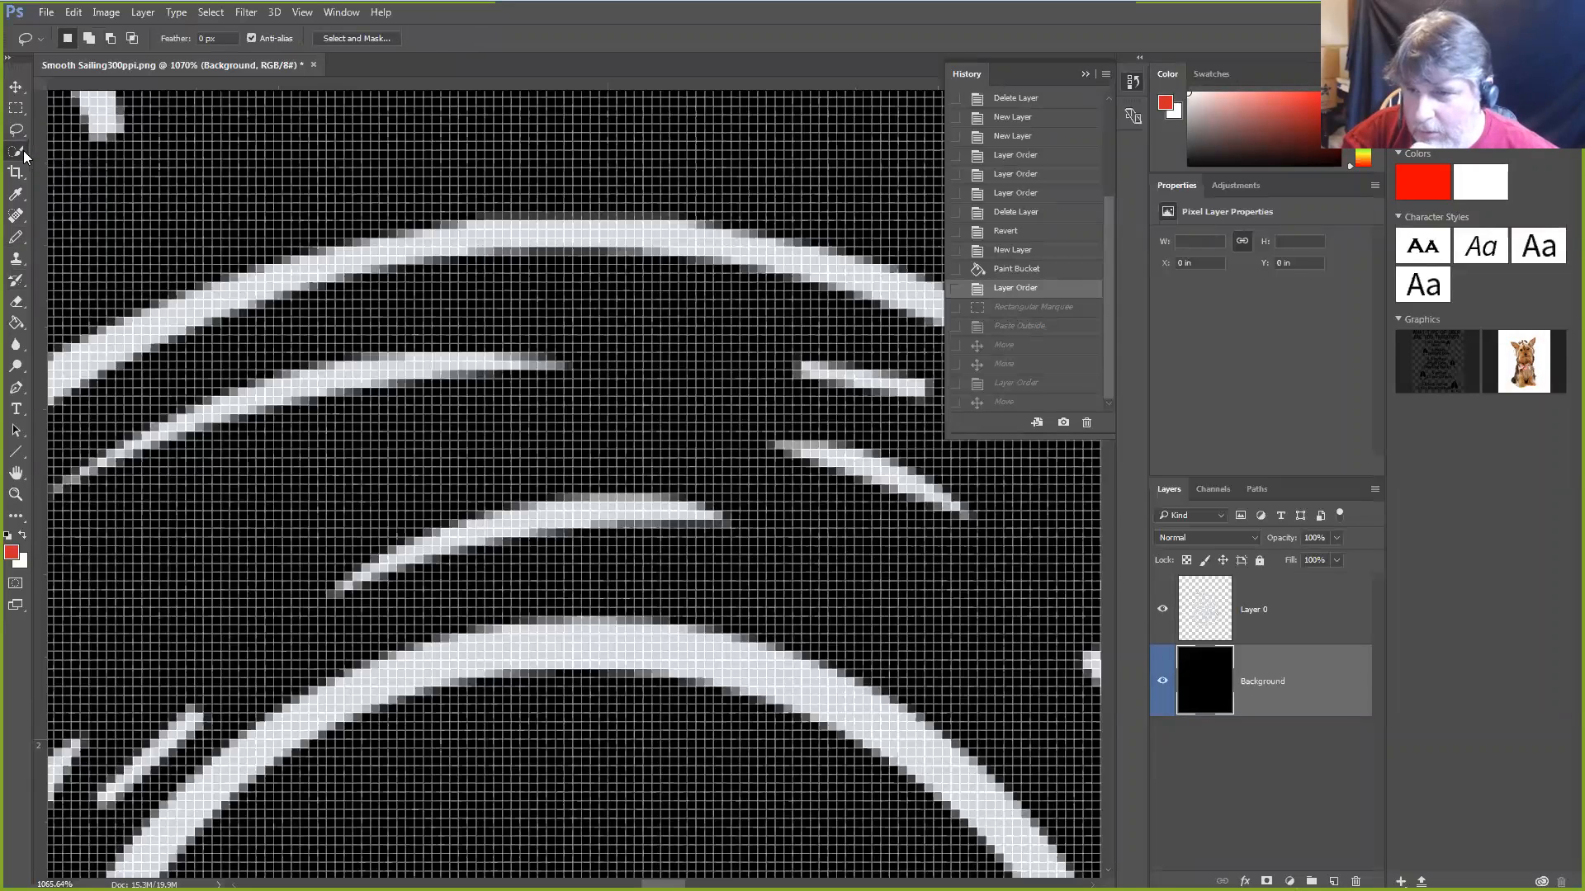
{"action": "left_click", "coordinate": [16, 174]}
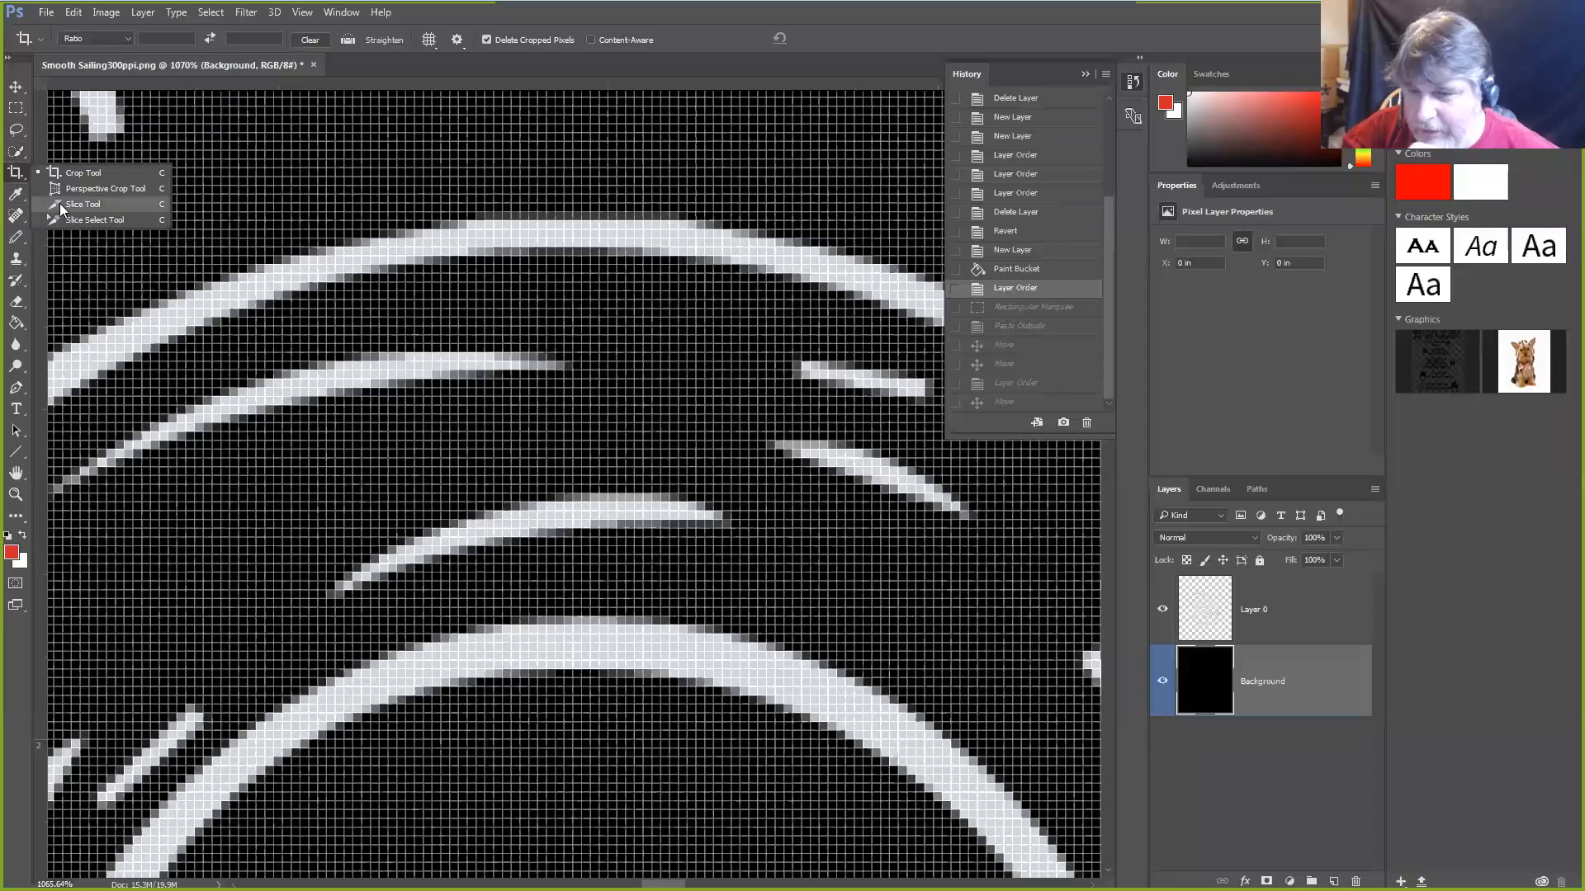
{"action": "left_click", "coordinate": [17, 261]}
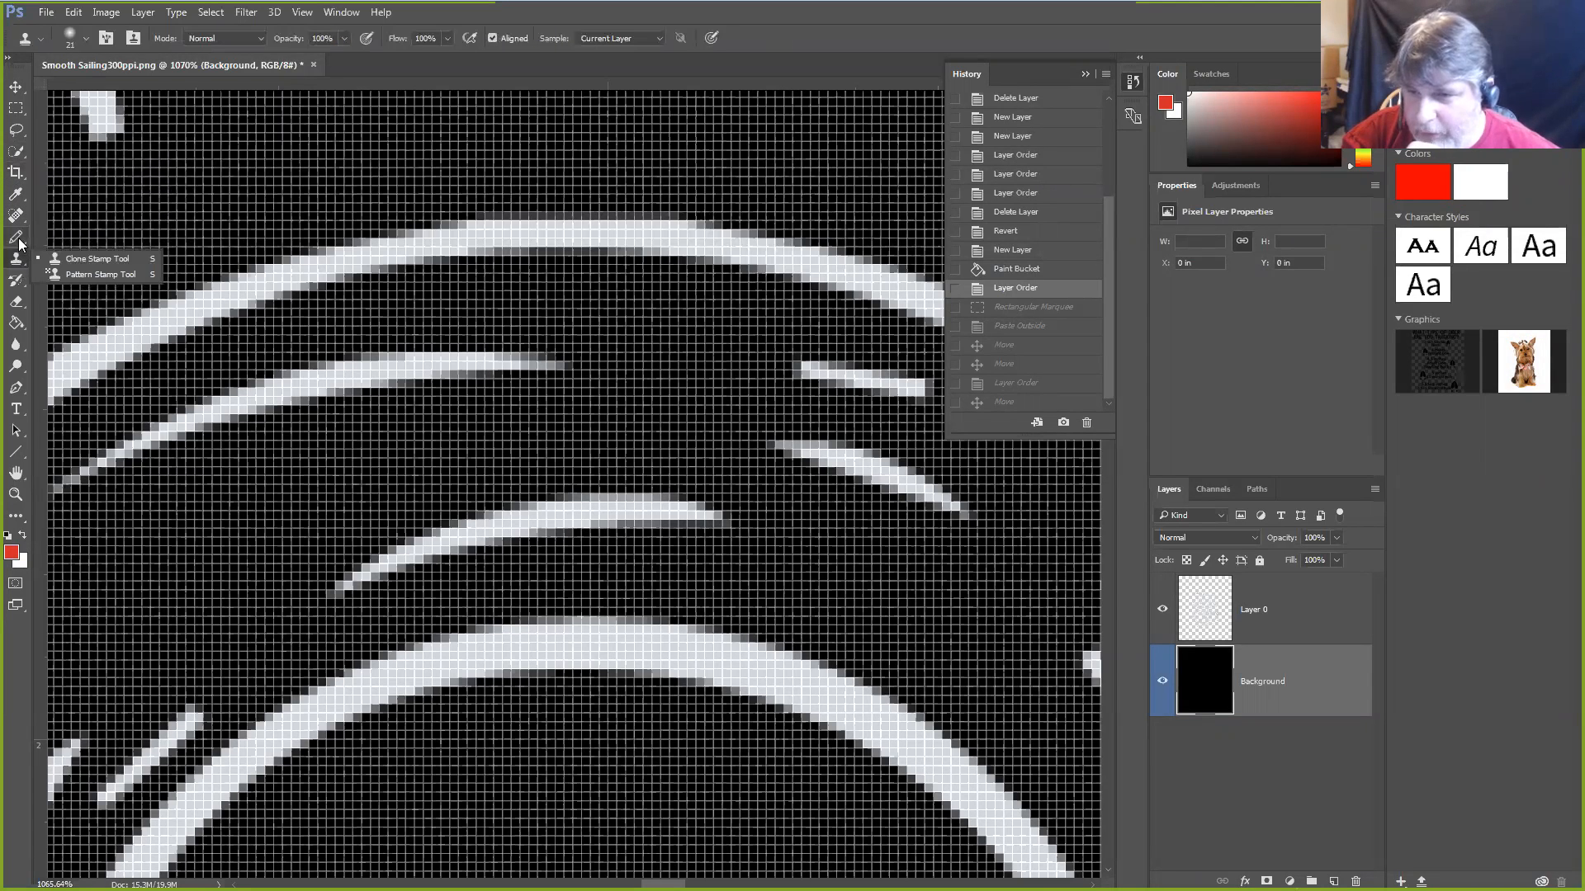
Select the Pencil tool and pan along the top of the sun to the upper-right arc of its outer ring
{"action": "left_click", "coordinate": [18, 241]}
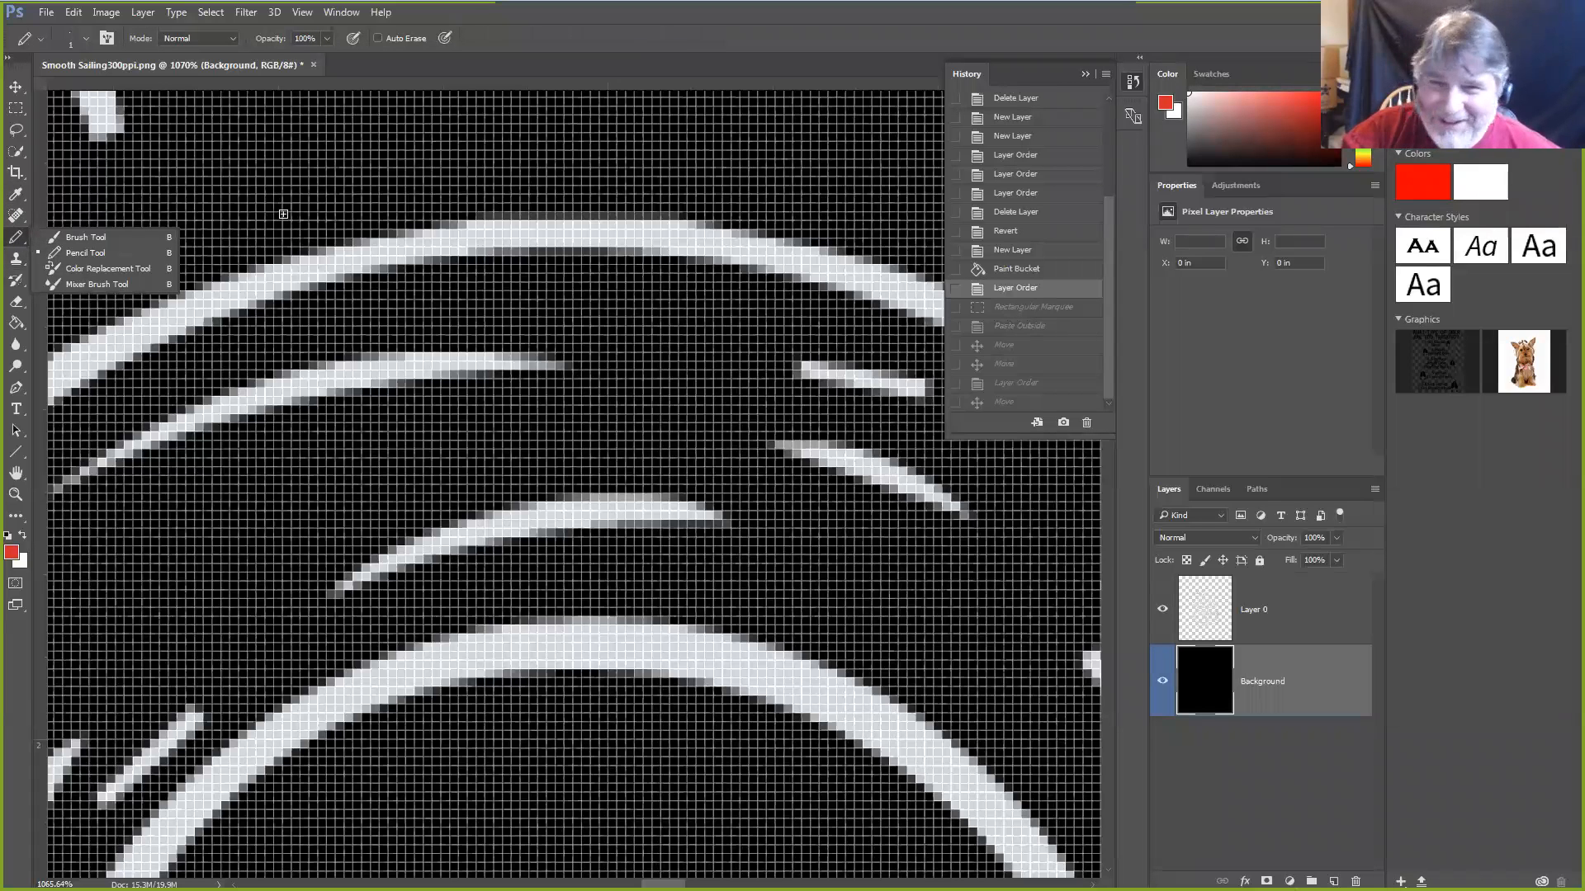
{"action": "left_click", "coordinate": [124, 253]}
{"action": "mouse_move", "coordinate": [184, 314]}
{"action": "left_mouse_down"}
{"action": "mouse_move", "coordinate": [497, 289]}
{"action": "mouse_move", "coordinate": [535, 271]}
{"action": "mouse_move", "coordinate": [512, 272]}
{"action": "left_mouse_up"}
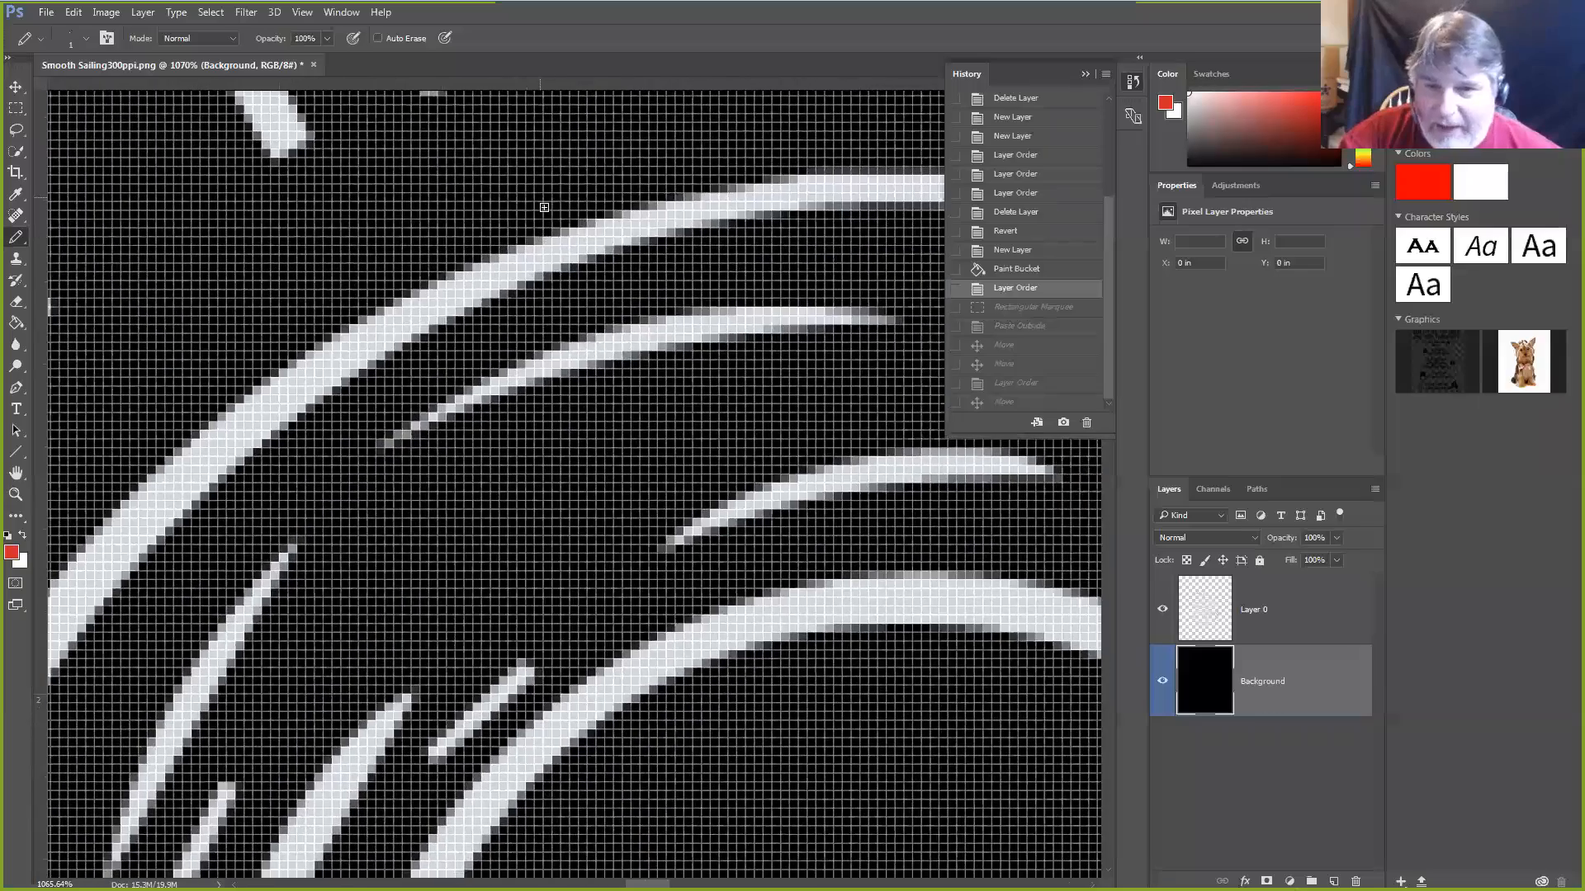
{"action": "mouse_move", "coordinate": [933, 185]}
{"action": "left_mouse_down"}
{"action": "mouse_move", "coordinate": [527, 254]}
{"action": "mouse_move", "coordinate": [715, 319]}
{"action": "mouse_move", "coordinate": [454, 148]}
{"action": "left_mouse_up"}
{"action": "mouse_move", "coordinate": [759, 401]}
{"action": "left_mouse_down"}
{"action": "mouse_move", "coordinate": [447, 378]}
{"action": "mouse_move", "coordinate": [381, 393]}
{"action": "left_mouse_up"}
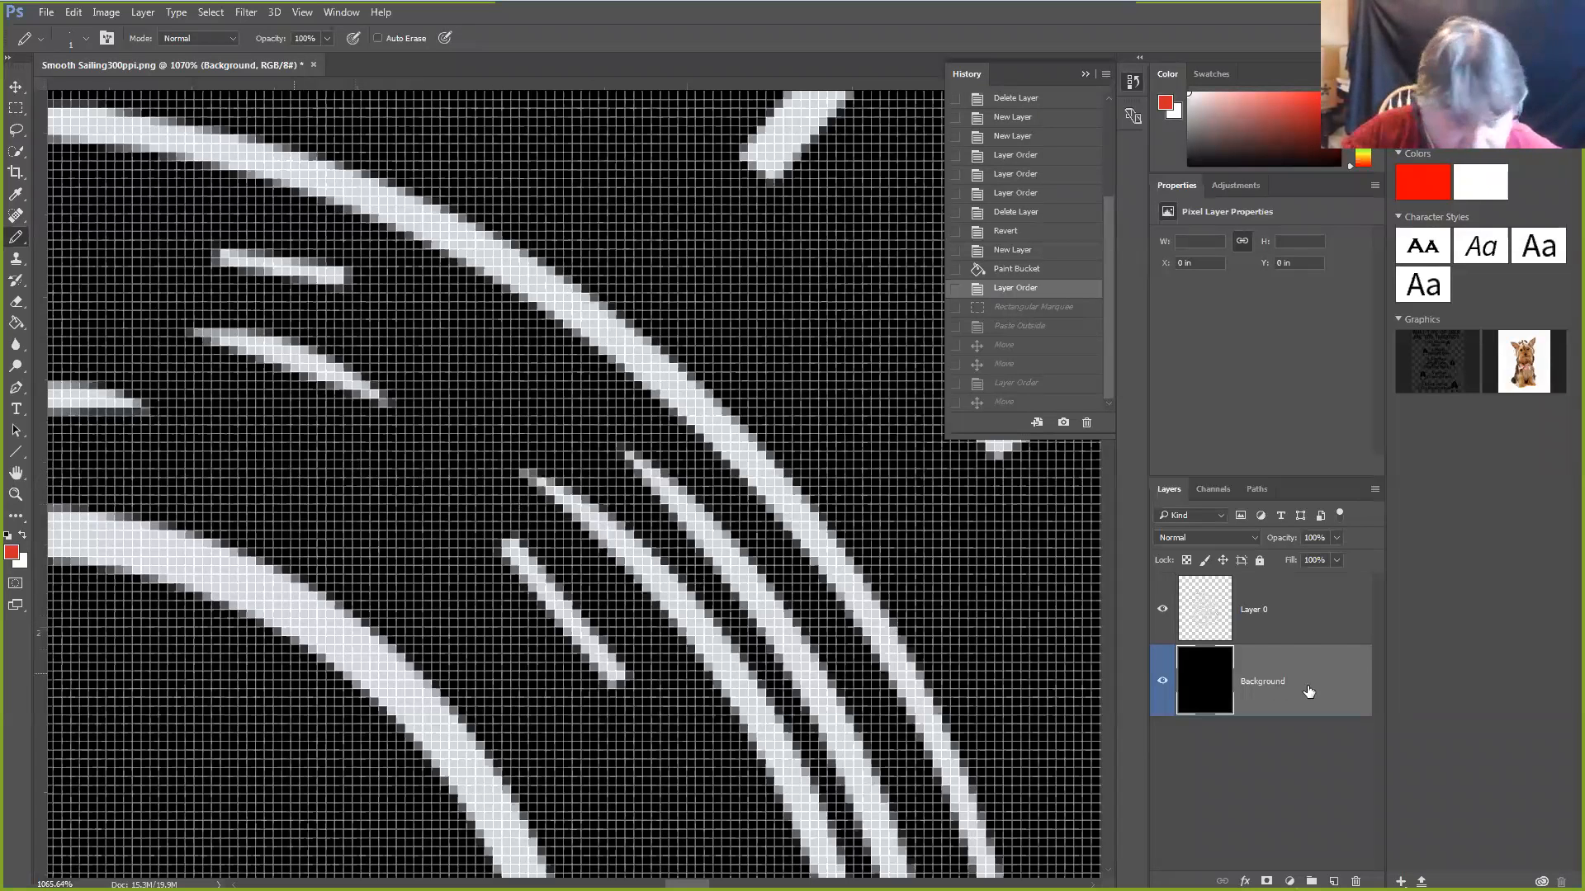
Select Layer 0 and pencil a short row of red pixels along the upper-right outer edge of the sun's ring
{"action": "left_click", "coordinate": [1290, 633]}
{"action": "left_click", "coordinate": [522, 253]}
{"action": "left_click", "coordinate": [531, 254]}
{"action": "left_click", "coordinate": [541, 260]}
{"action": "left_click", "coordinate": [551, 270]}
{"action": "left_click", "coordinate": [559, 272]}
{"action": "left_click", "coordinate": [568, 280]}
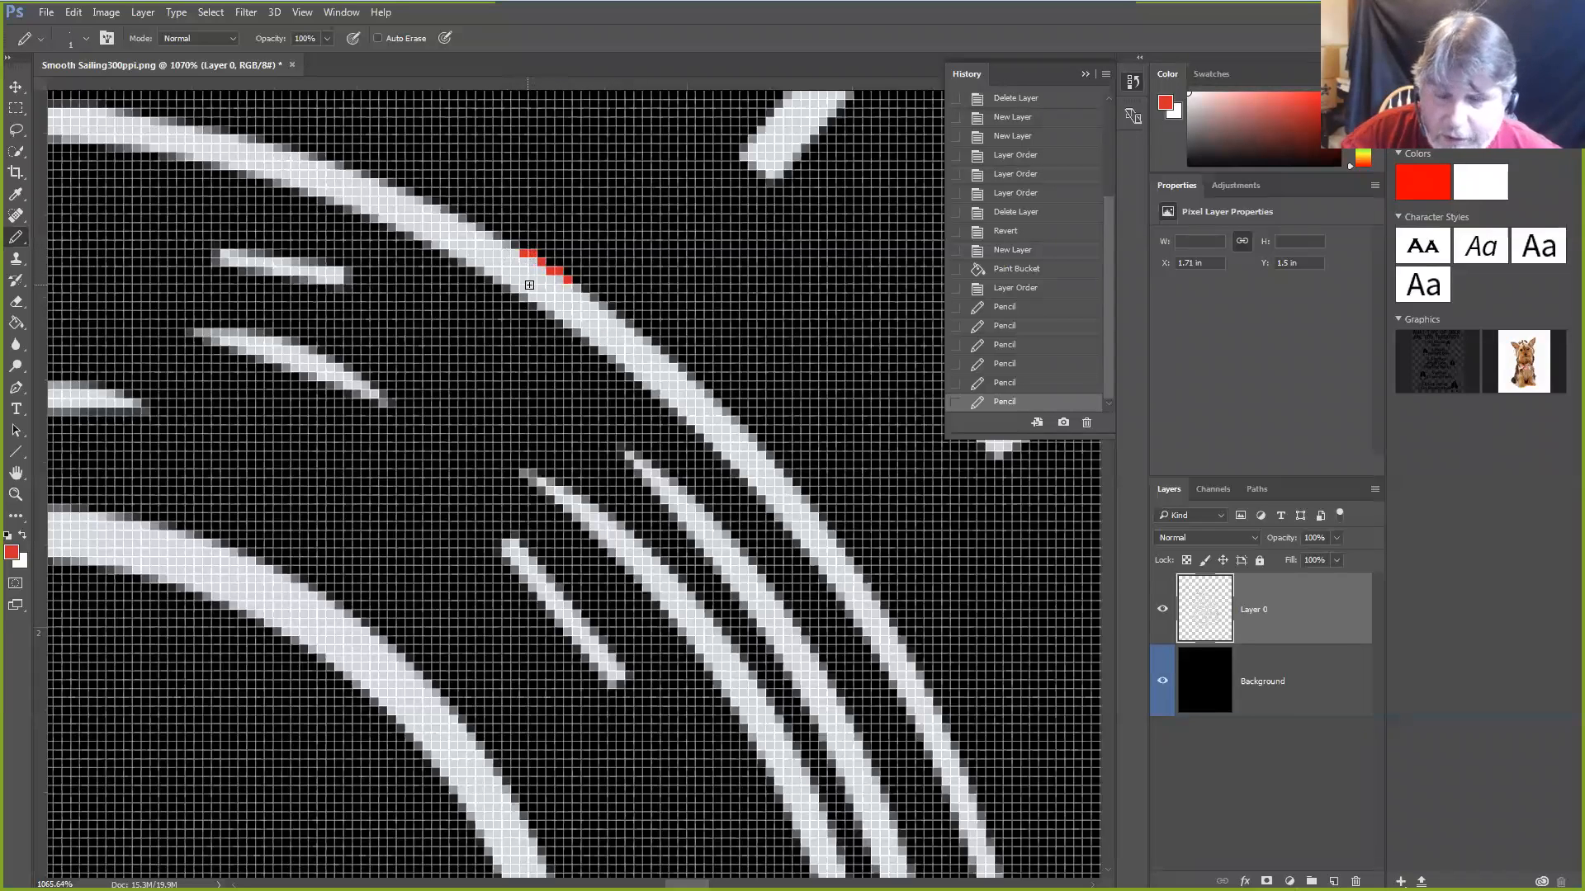
Zoom in to 3040% and pencil five more red pixels along both ends of the red row on the ring's edge
{"action": "scroll", "coordinate": [575, 288], "scroll_direction": "up", "scroll_amount": 4}
{"action": "scroll", "coordinate": [576, 287], "scroll_direction": "up", "scroll_amount": 3}
{"action": "left_click", "coordinate": [591, 289]}
{"action": "left_click", "coordinate": [622, 311]}
{"action": "left_click", "coordinate": [643, 314]}
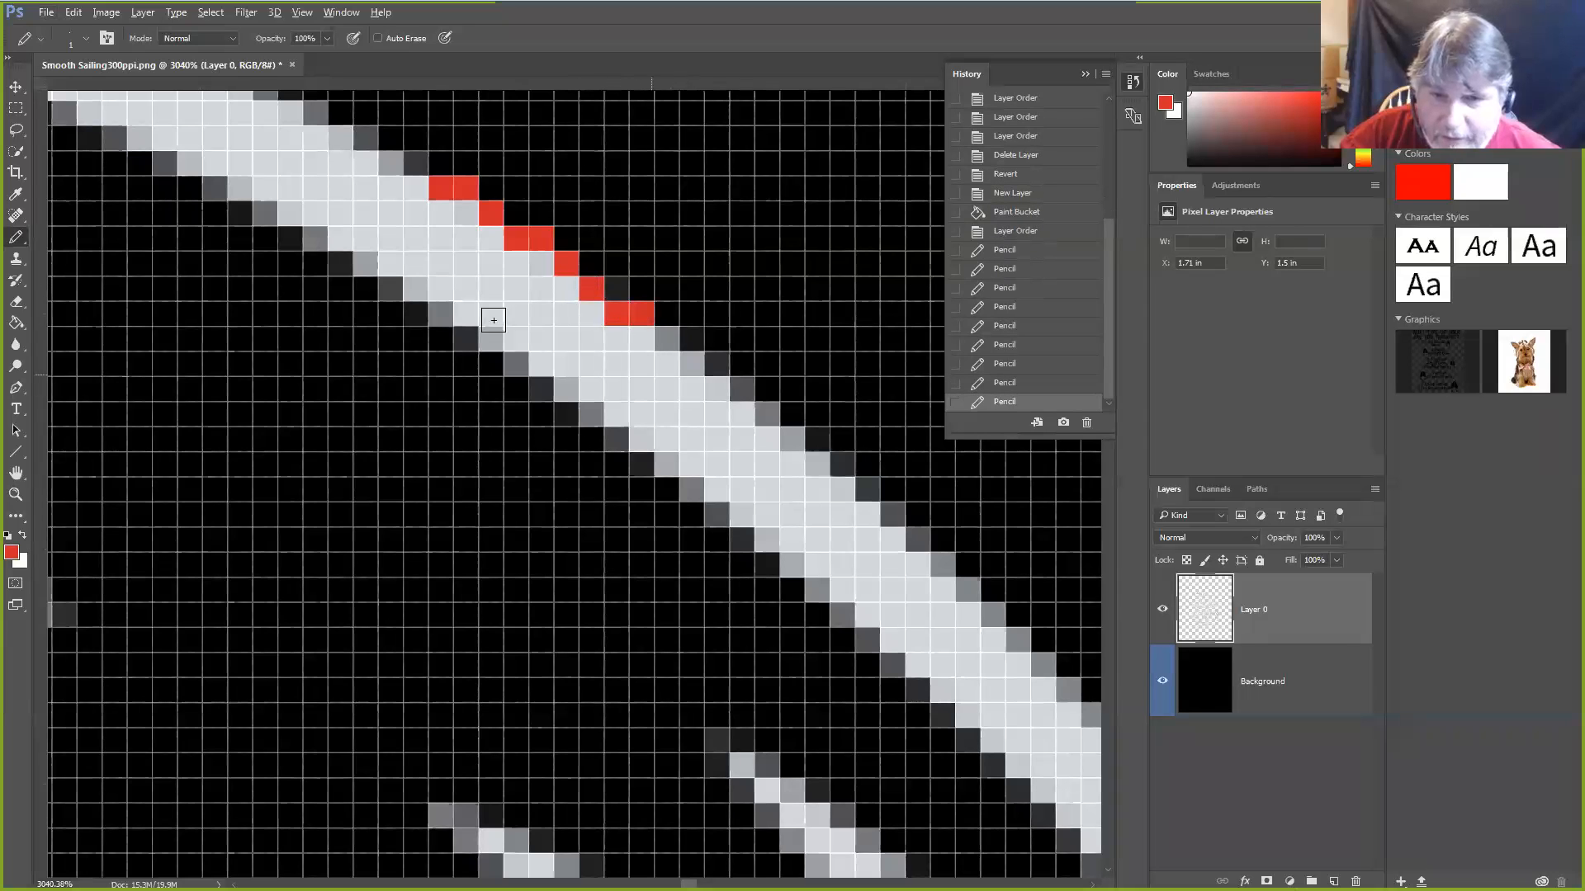
{"action": "left_click", "coordinate": [388, 156]}
{"action": "left_click", "coordinate": [315, 113]}
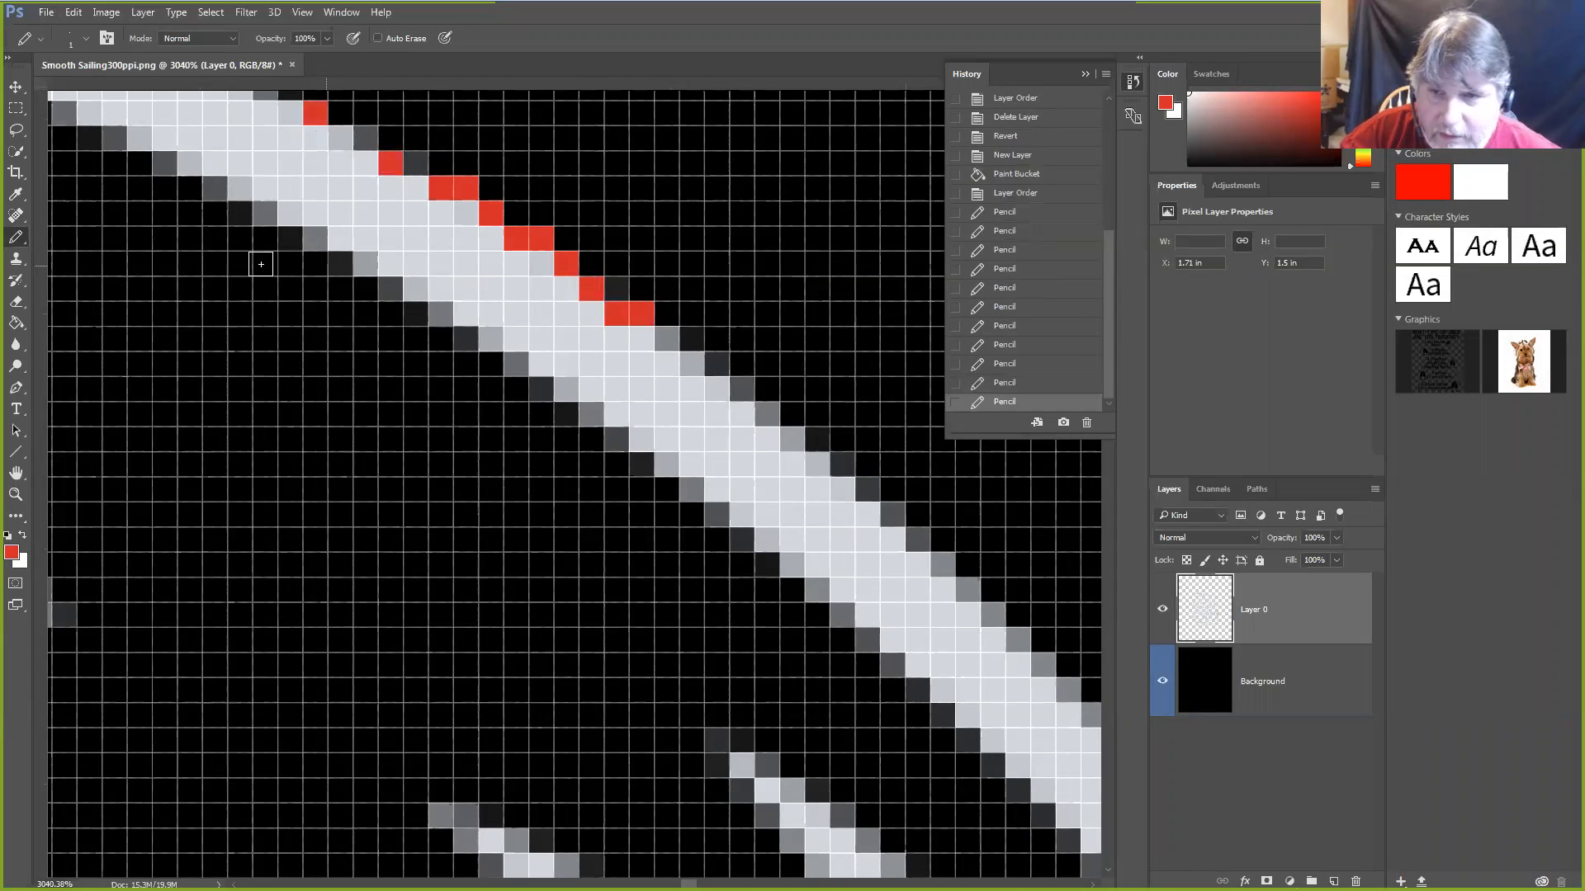
Pan along the ring away from the red pixels while keeping the Pencil tool active, and zoom out to 257% on the sun
{"action": "key", "text": "space"}
{"action": "left_click_drag", "start_coordinate": [164, 137], "coordinate": [692, 449]}
{"action": "mouse_move", "coordinate": [258, 302]}
{"action": "left_mouse_down"}
{"action": "mouse_move", "coordinate": [594, 482]}
{"action": "mouse_move", "coordinate": [668, 487]}
{"action": "mouse_move", "coordinate": [485, 358]}
{"action": "left_mouse_up"}
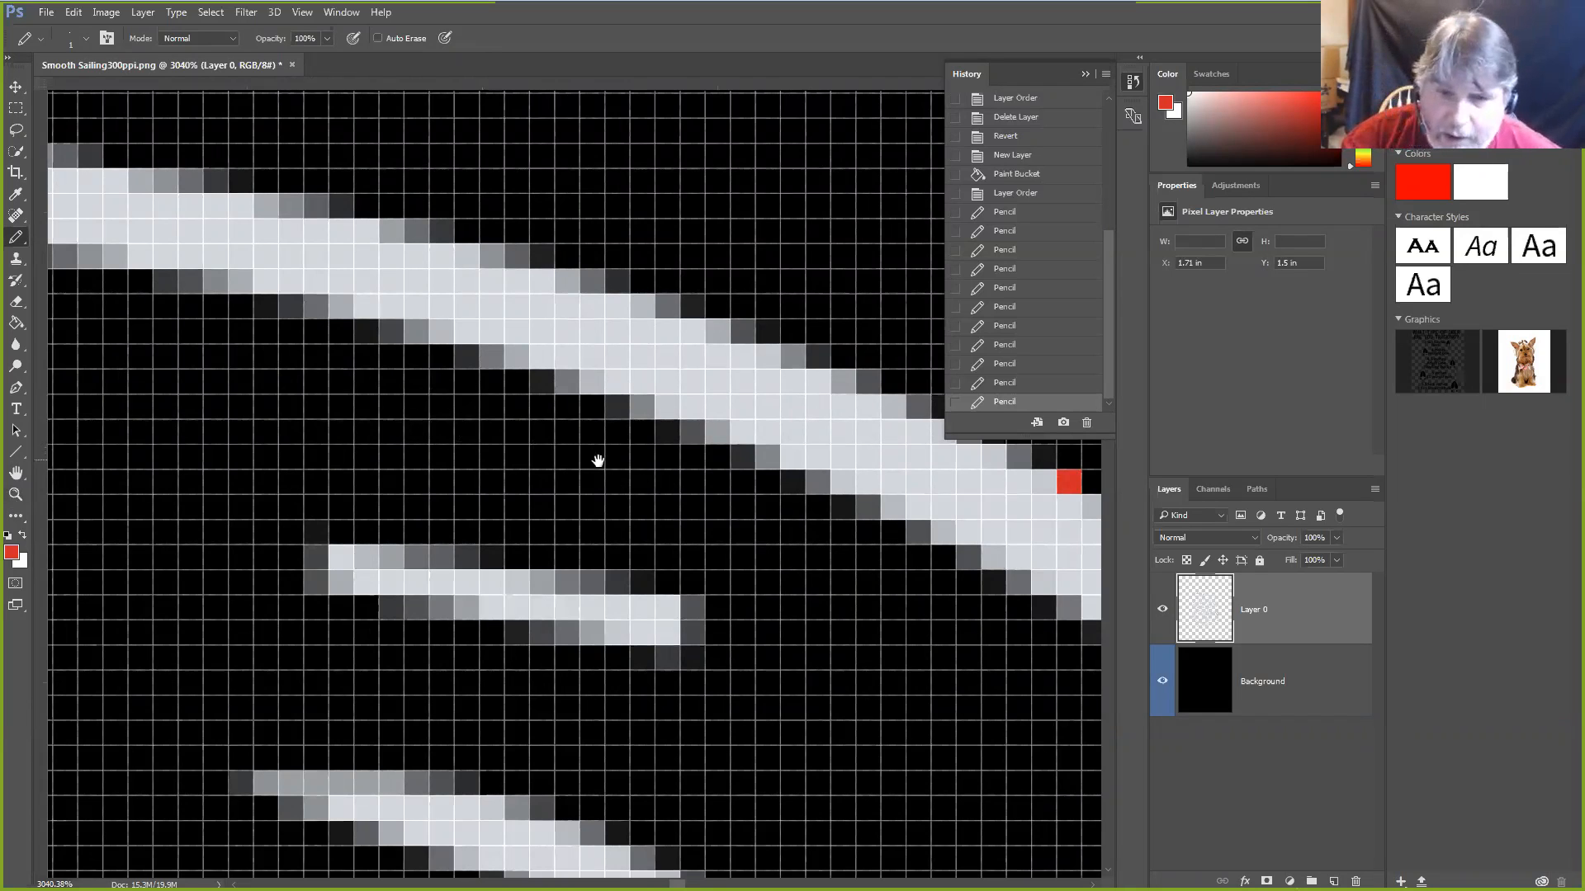
{"action": "scroll", "coordinate": [627, 343], "scroll_direction": "down", "scroll_amount": 5}
{"action": "scroll", "coordinate": [659, 334], "scroll_direction": "down", "scroll_amount": 8}
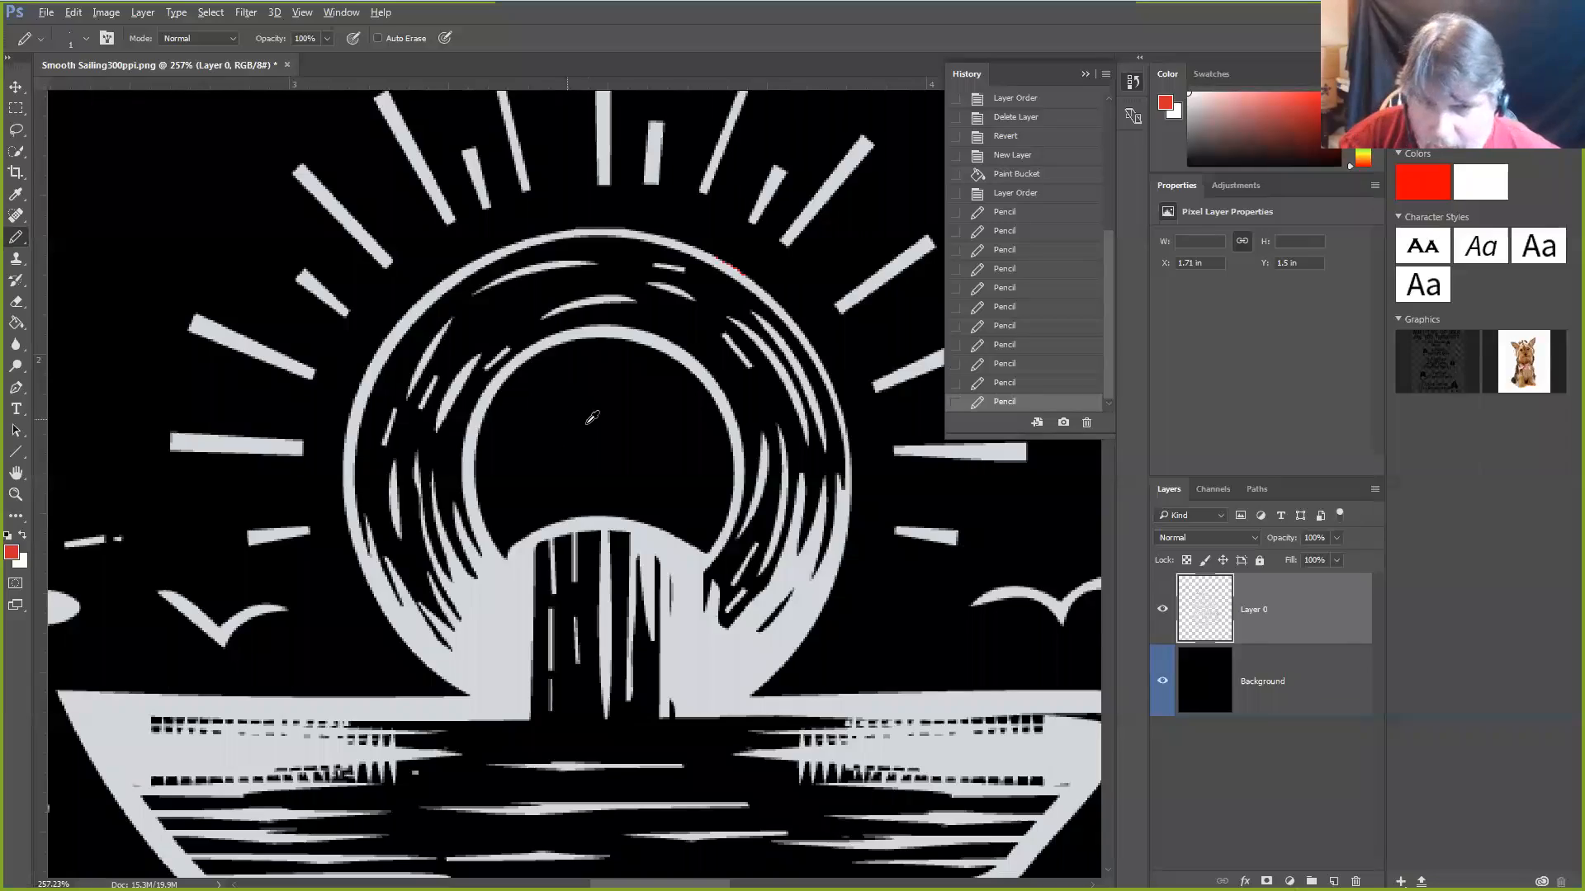
Zoom in and out repeatedly around the sun's centre, settling at 213%
{"action": "scroll", "coordinate": [599, 417], "scroll_direction": "up", "scroll_amount": 3}
{"action": "scroll", "coordinate": [605, 420], "scroll_direction": "down", "scroll_amount": 4}
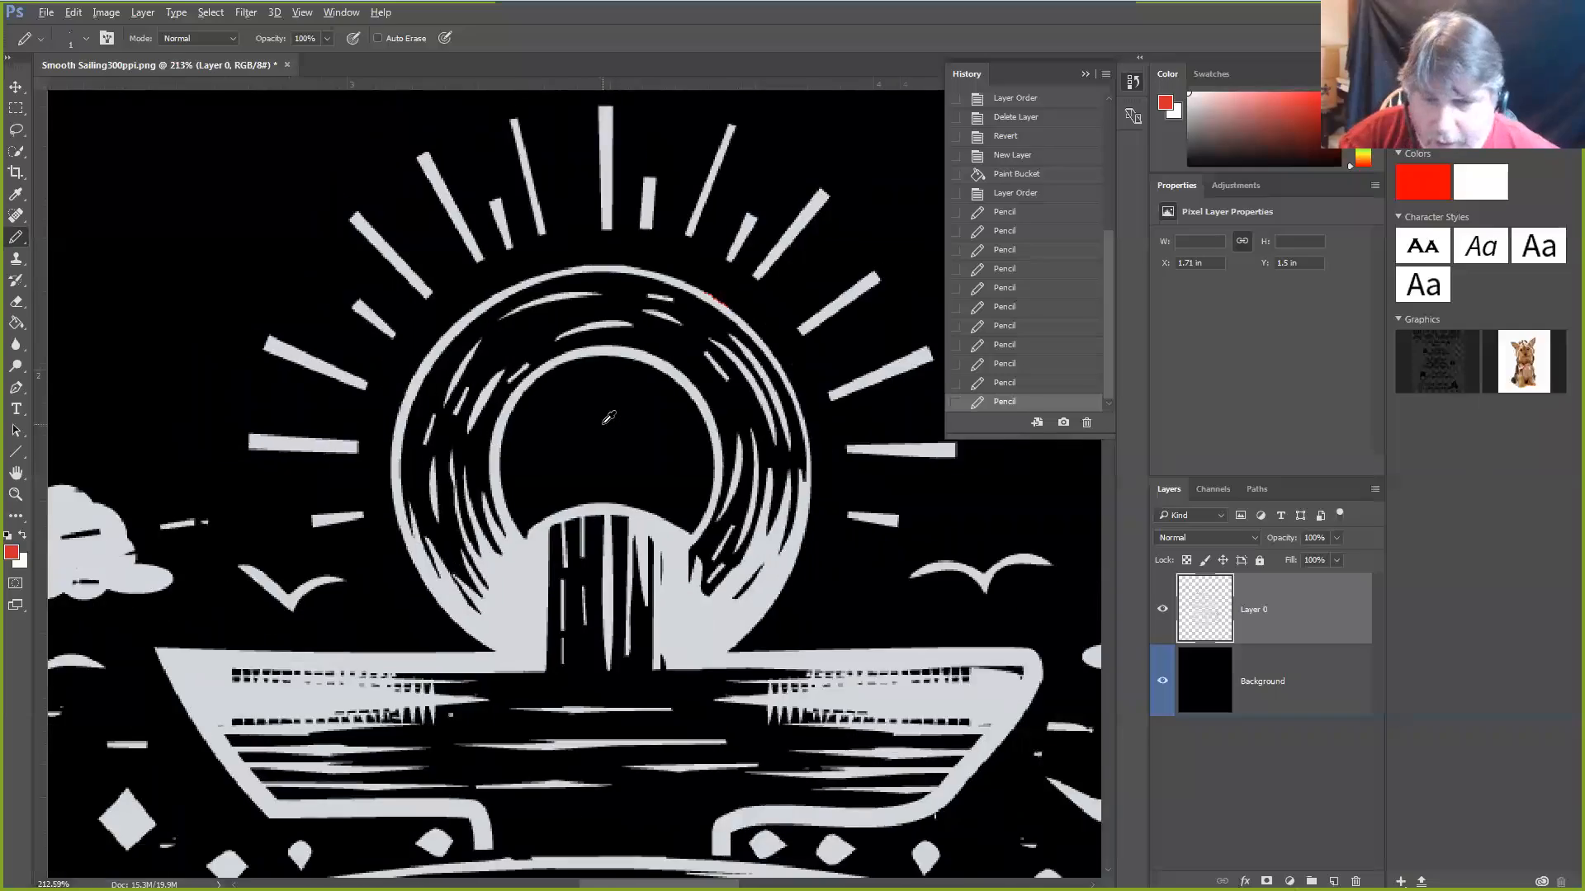
{"action": "scroll", "coordinate": [608, 417], "scroll_direction": "up", "scroll_amount": 1}
{"action": "scroll", "coordinate": [609, 417], "scroll_direction": "up", "scroll_amount": 2}
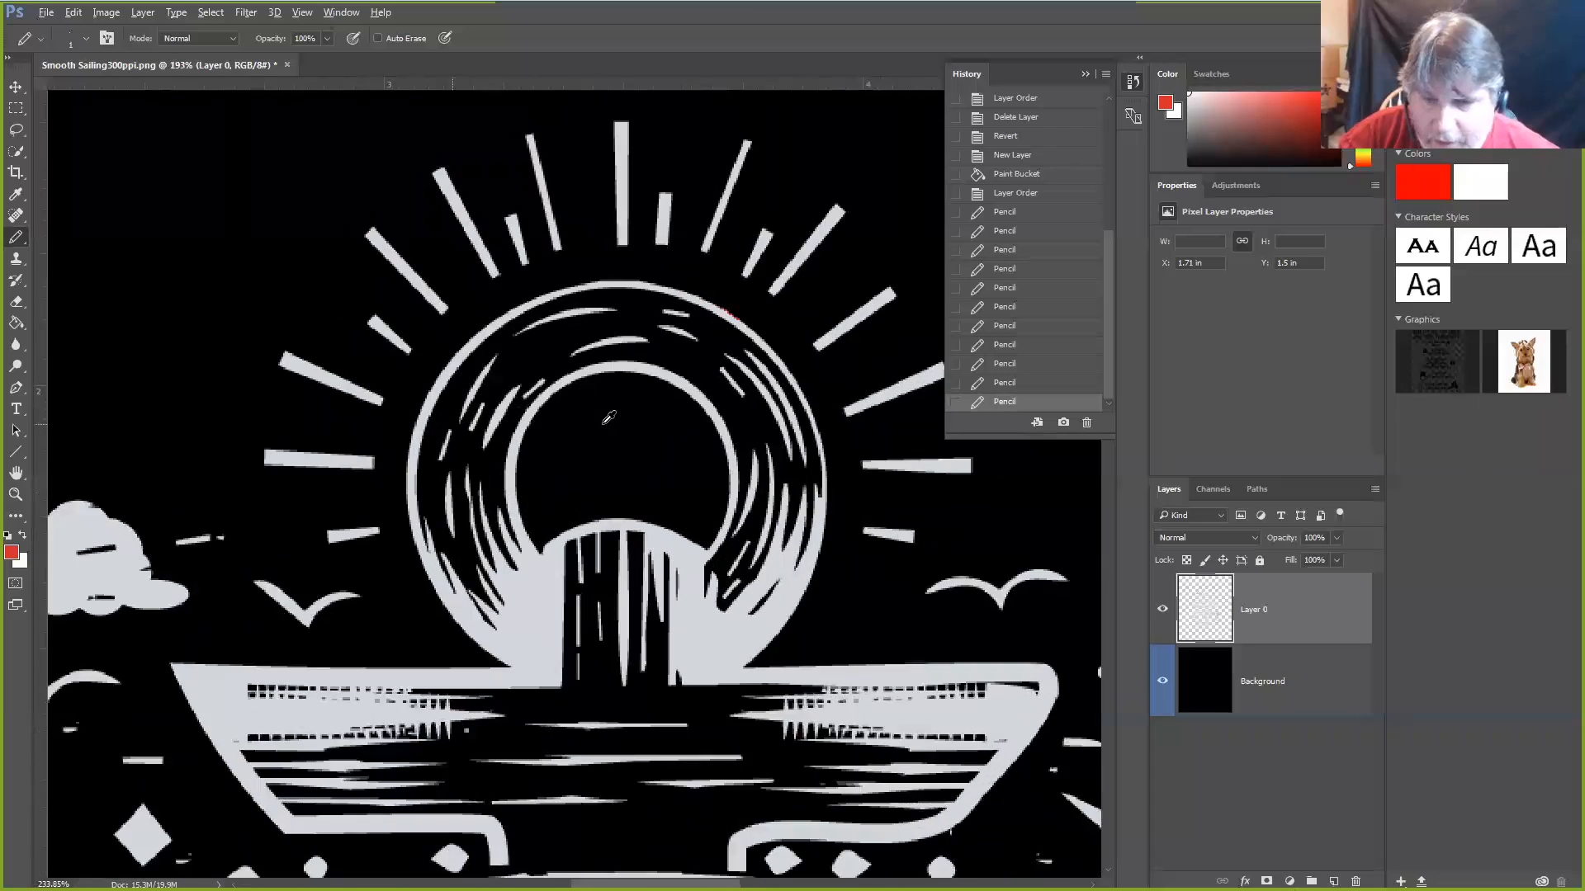
{"action": "scroll", "coordinate": [608, 416], "scroll_direction": "down", "scroll_amount": 3}
{"action": "scroll", "coordinate": [603, 421], "scroll_direction": "up", "scroll_amount": 1}
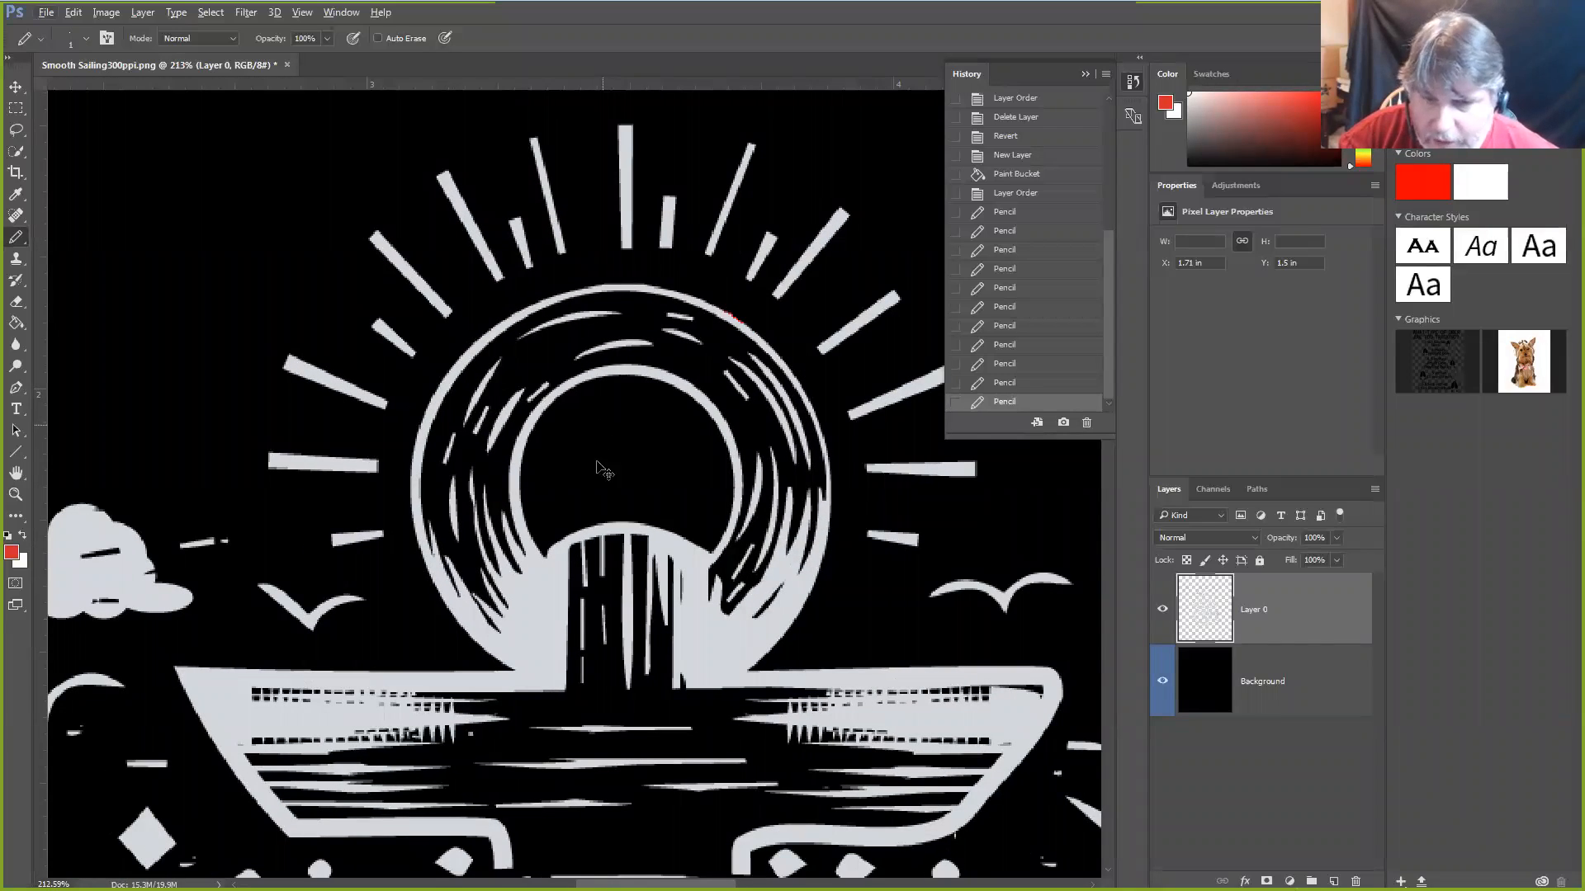
Scroll the view sideways back and forth across the sun and ship, ending with the sun roughly centred
{"action": "scroll", "coordinate": [650, 430], "scroll_direction": "left", "scroll_amount": 3}
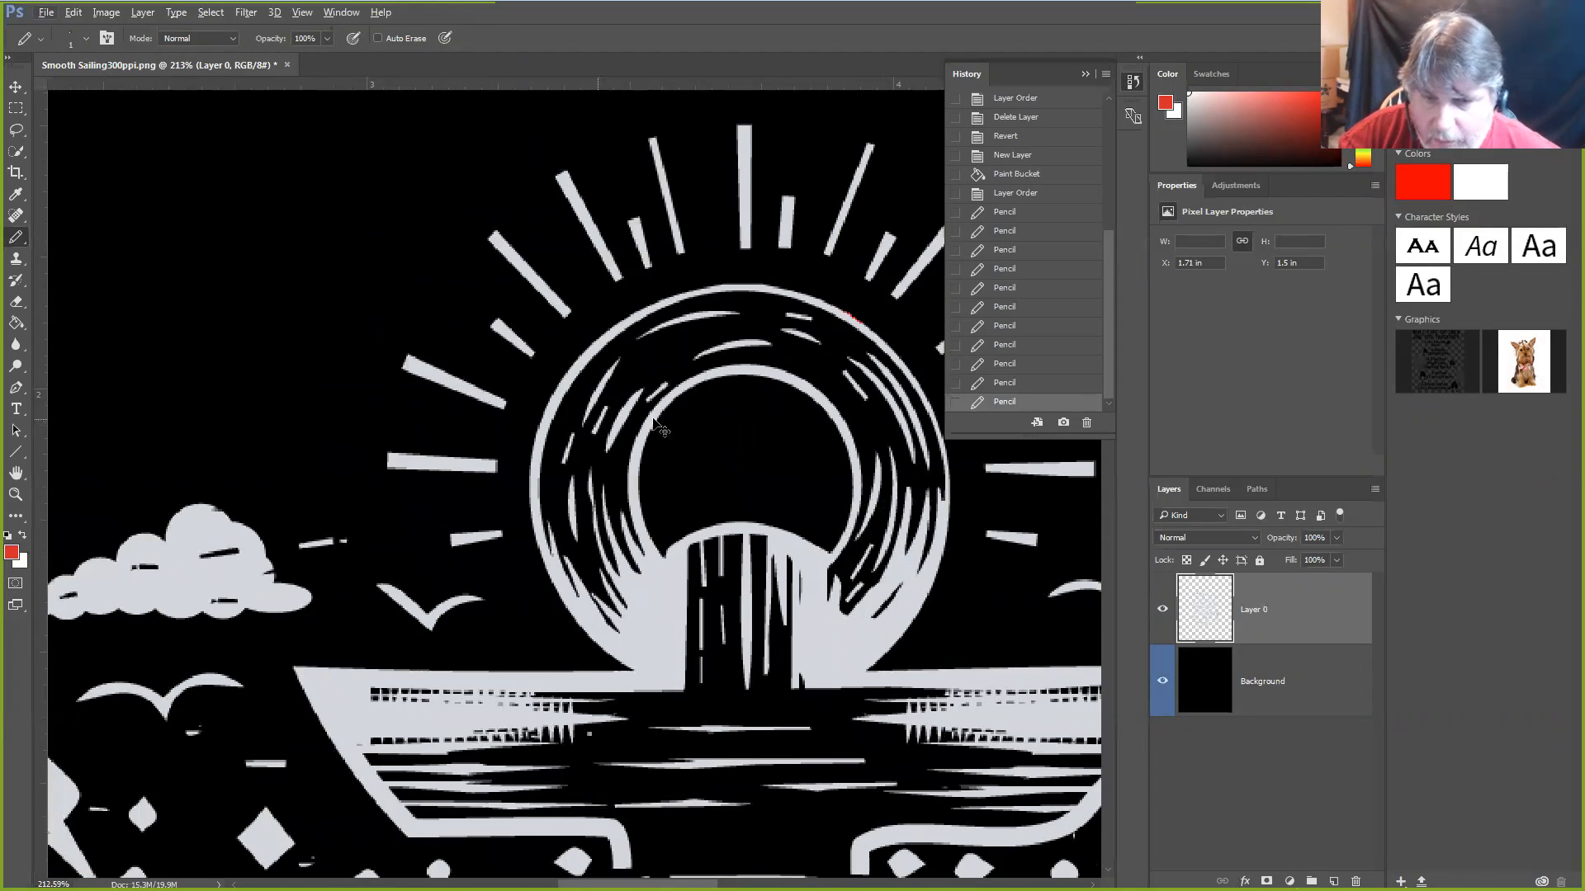
{"action": "scroll", "coordinate": [657, 425], "scroll_direction": "right", "scroll_amount": 3}
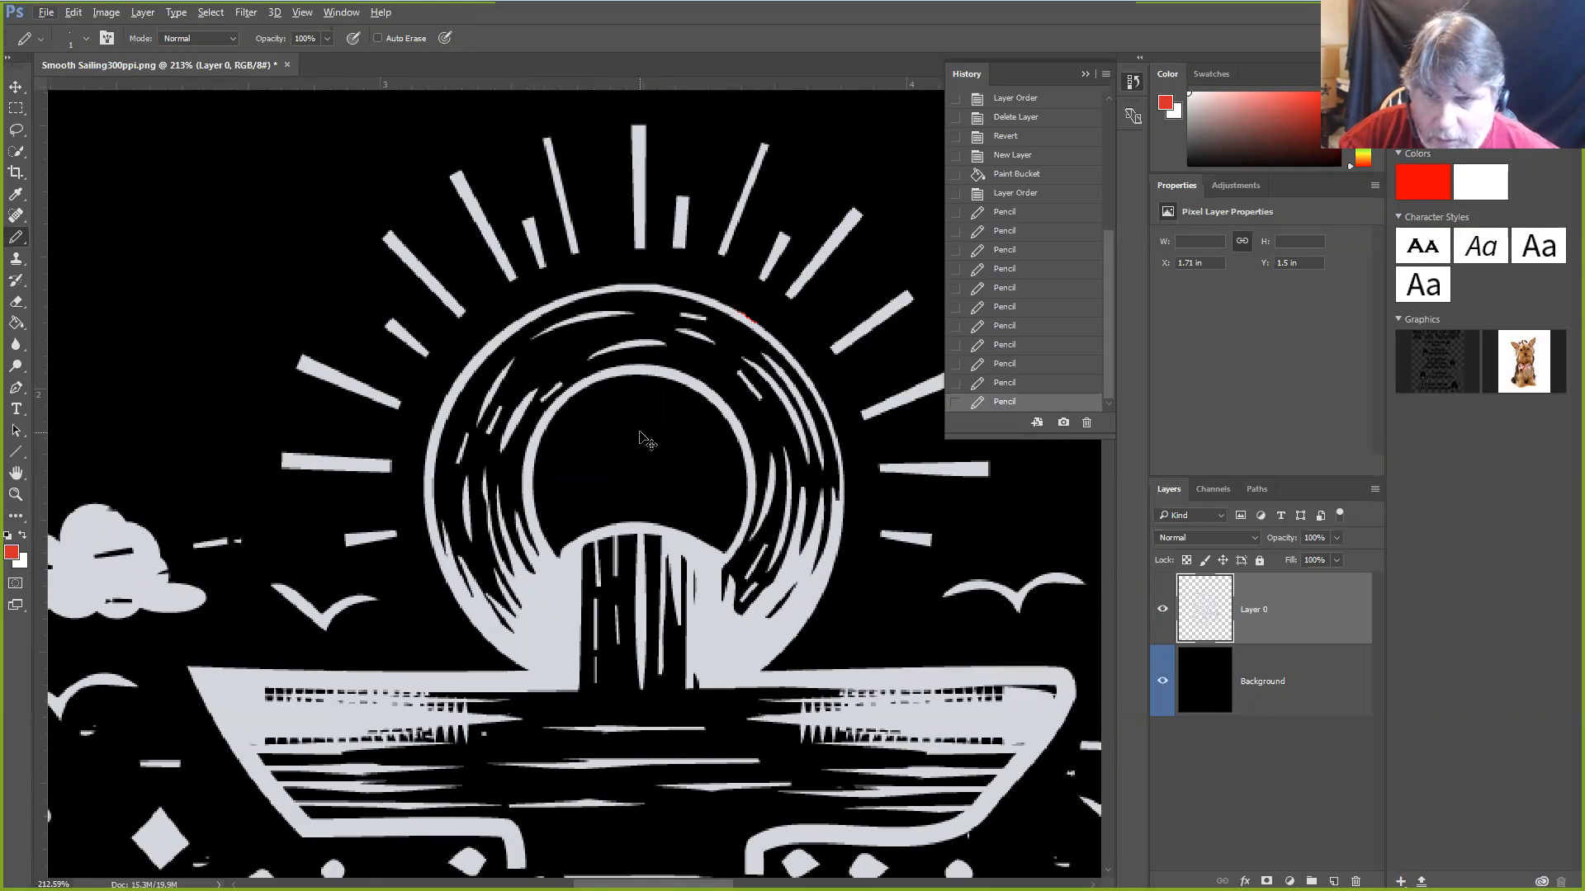
{"action": "scroll", "coordinate": [641, 432], "scroll_direction": "left", "scroll_amount": 3}
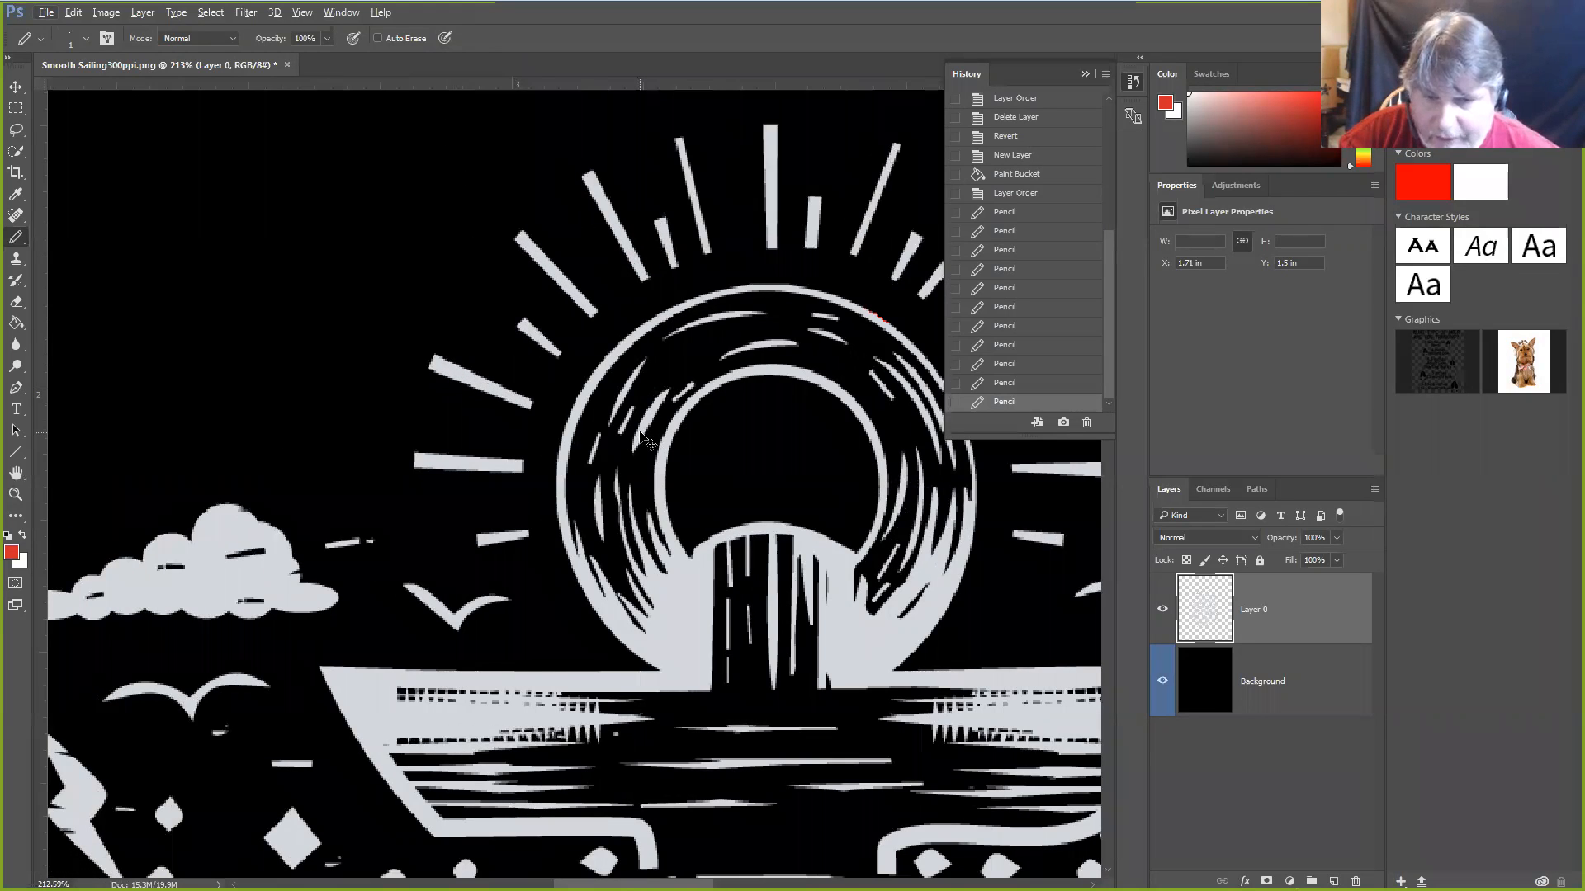
{"action": "scroll", "coordinate": [641, 432], "scroll_direction": "right", "scroll_amount": 6}
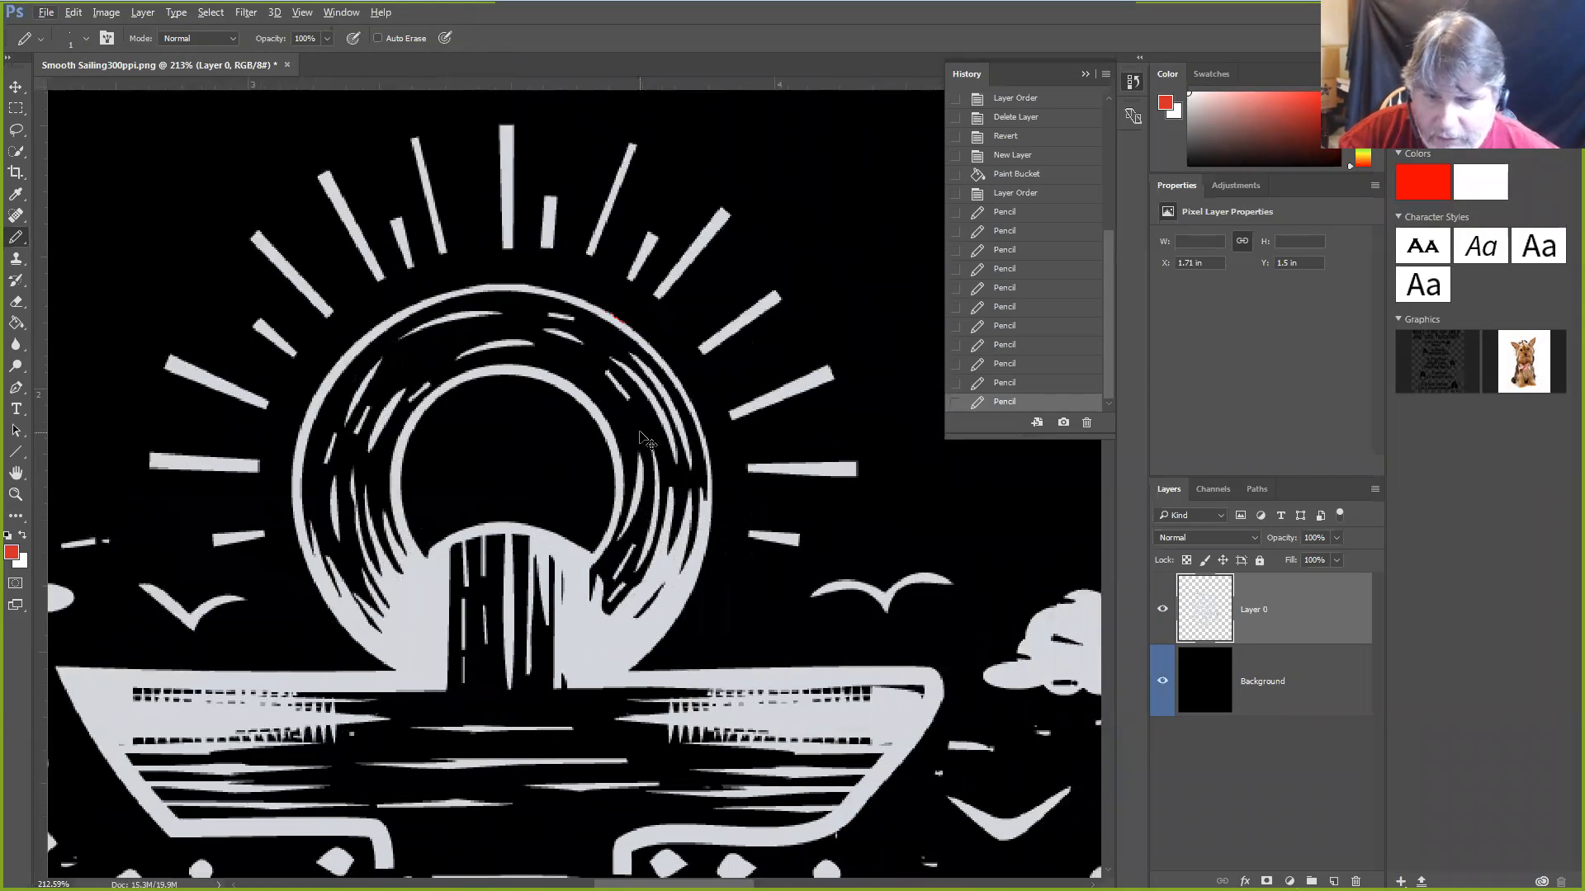
{"action": "scroll", "coordinate": [640, 432], "scroll_direction": "right", "scroll_amount": 2}
{"action": "scroll", "coordinate": [640, 433], "scroll_direction": "left", "scroll_amount": 6}
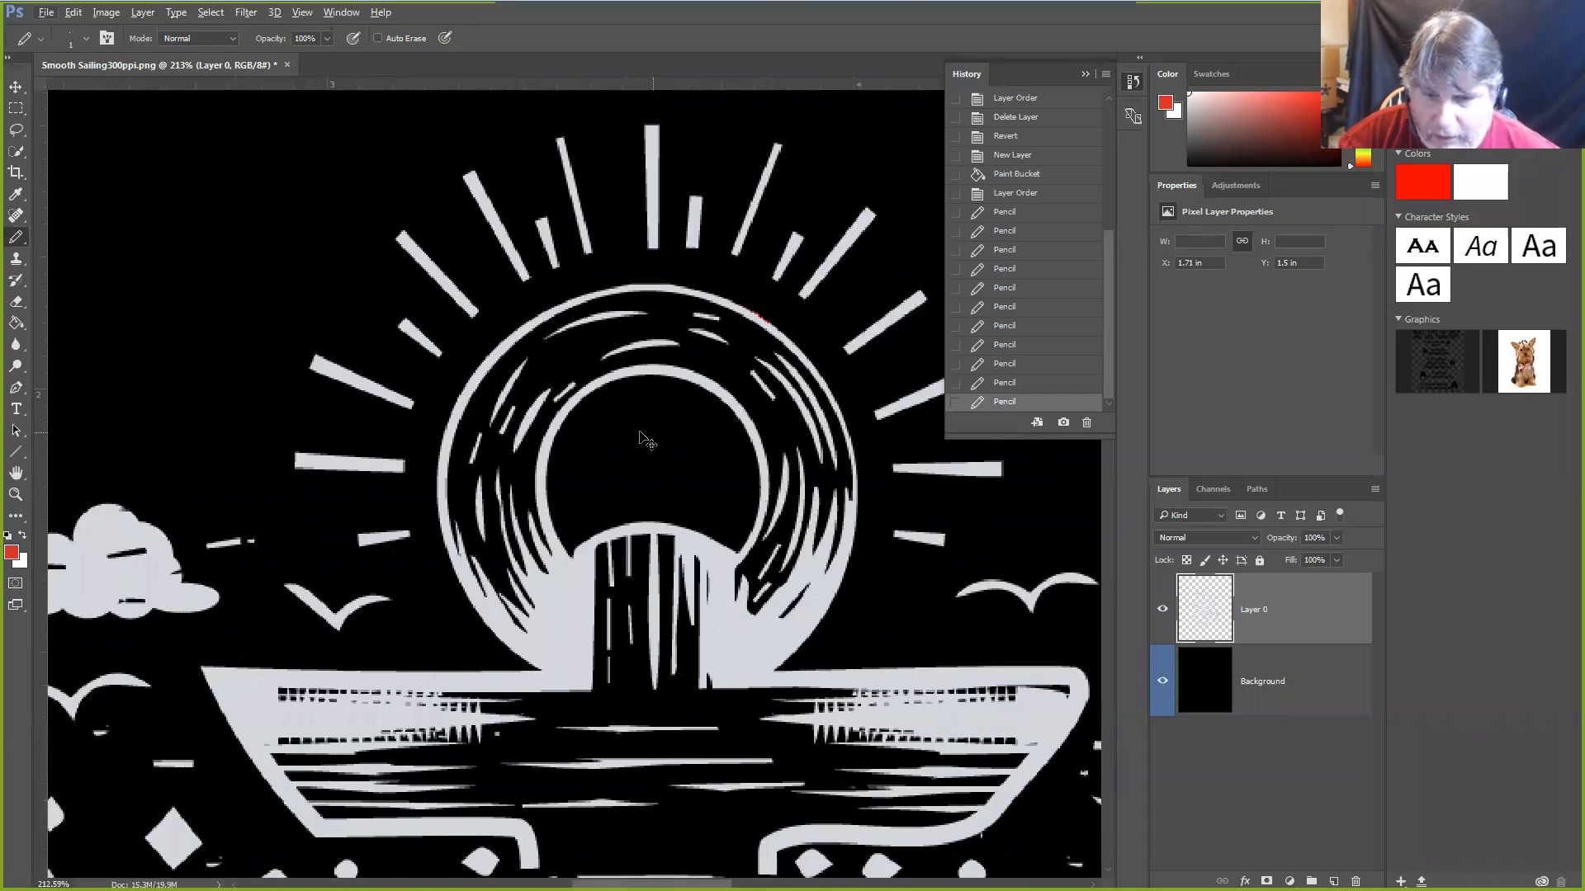
Zoom in to about 1070% on the sun and pan to the upper-left arc of its outer ring
{"action": "scroll", "coordinate": [638, 431], "scroll_direction": "up", "scroll_amount": 5}
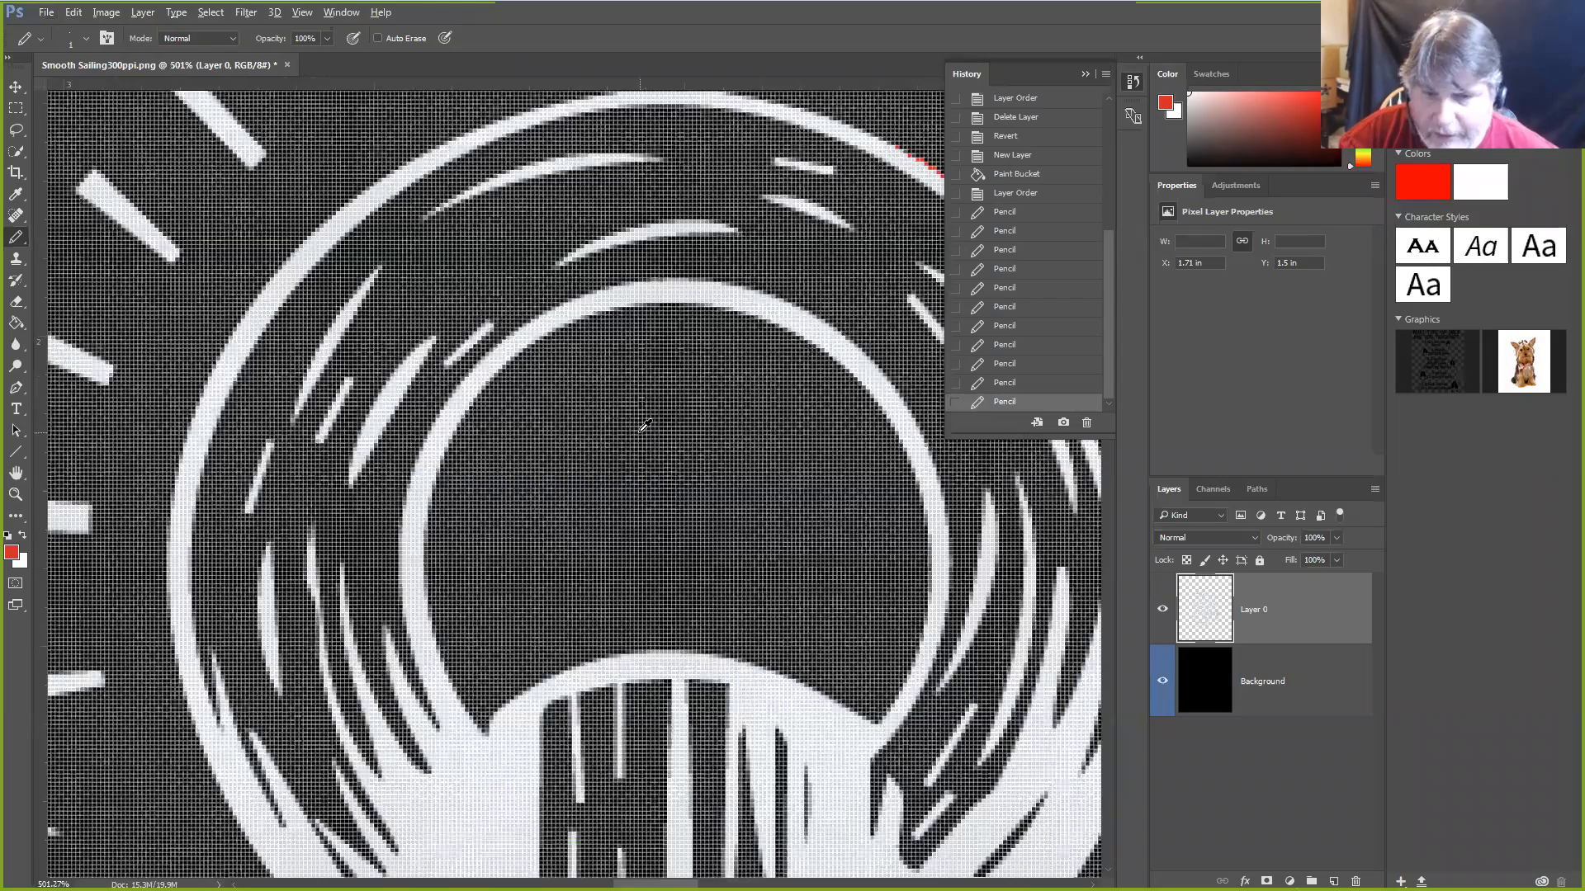
{"action": "scroll", "coordinate": [345, 248], "scroll_direction": "up", "scroll_amount": 4}
{"action": "mouse_move", "coordinate": [481, 279]}
{"action": "left_mouse_down"}
{"action": "mouse_move", "coordinate": [601, 339]}
{"action": "mouse_move", "coordinate": [723, 348]}
{"action": "left_mouse_up"}
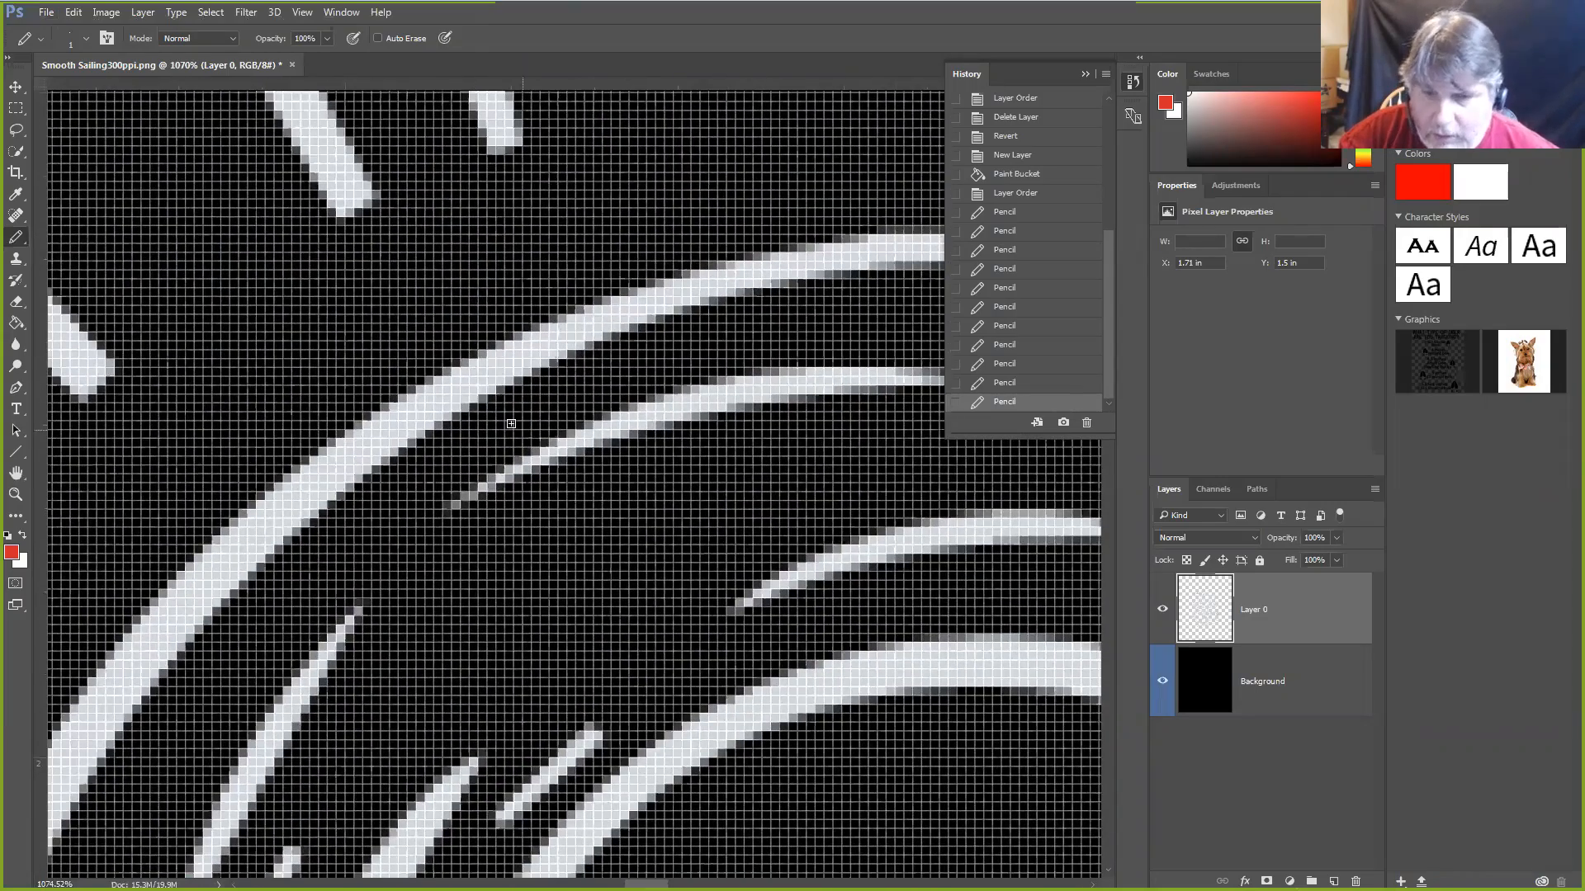
Pan around the sun's rings at 1070% with the Pencil tool active, and zoom out to 213%
{"action": "scroll", "coordinate": [512, 429], "scroll_direction": "right", "scroll_amount": 1}
{"action": "scroll", "coordinate": [511, 428], "scroll_direction": "left", "scroll_amount": 9}
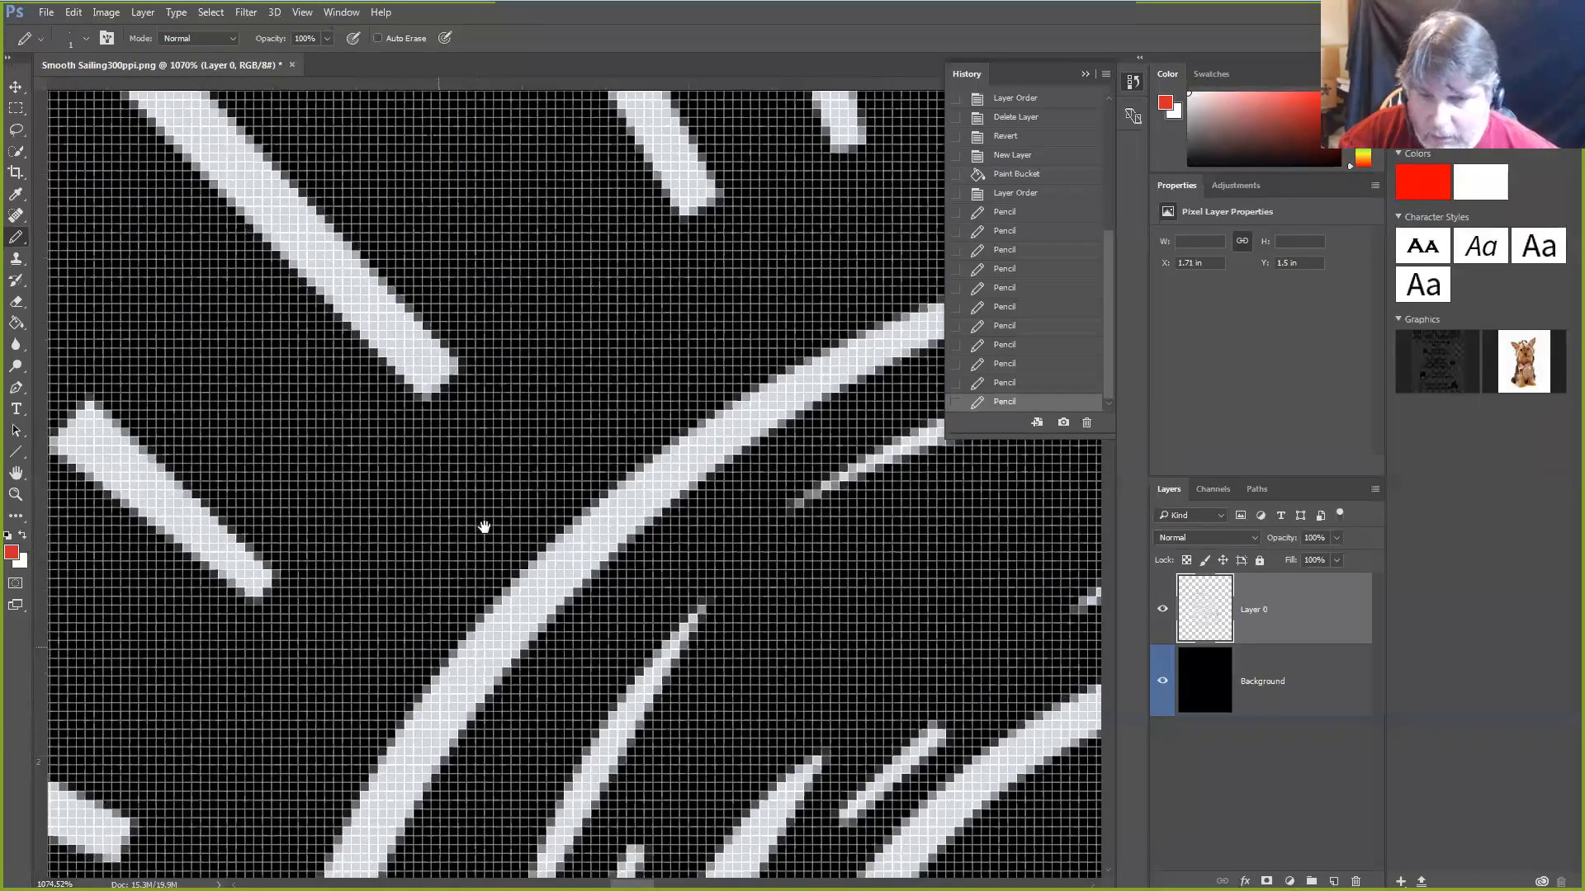
{"action": "left_click_drag", "start_coordinate": [513, 364], "coordinate": [612, 127]}
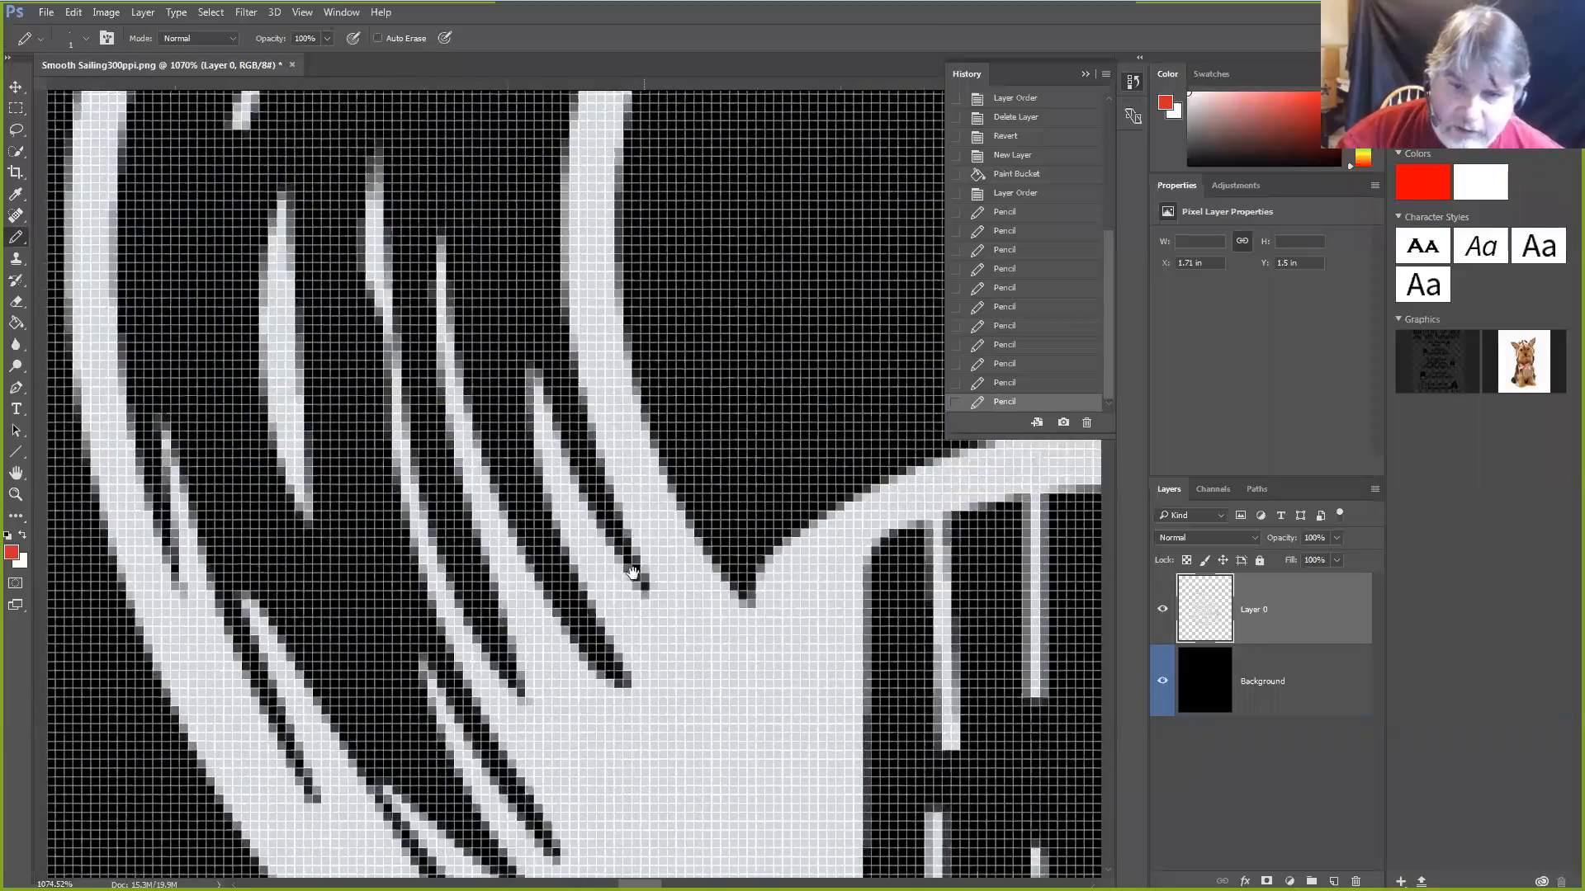
{"action": "left_click_drag", "start_coordinate": [644, 132], "coordinate": [661, 573]}
{"action": "left_click_drag", "start_coordinate": [932, 425], "coordinate": [710, 547]}
{"action": "left_click_drag", "start_coordinate": [605, 547], "coordinate": [711, 550]}
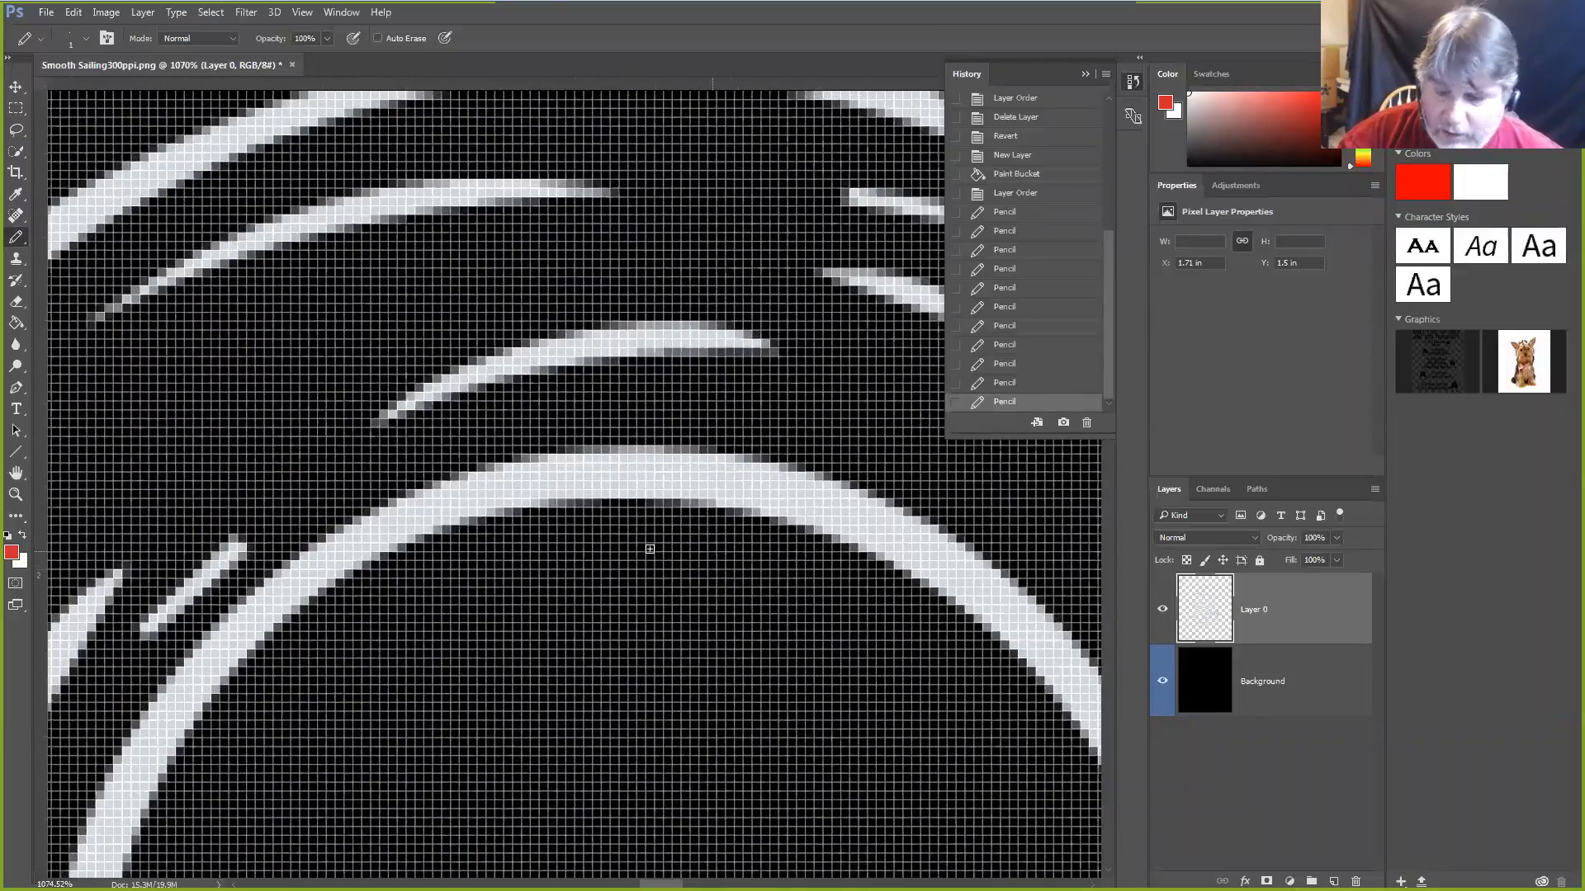
{"action": "mouse_move", "coordinate": [690, 453]}
{"action": "left_mouse_down"}
{"action": "mouse_move", "coordinate": [596, 453]}
{"action": "mouse_move", "coordinate": [703, 457]}
{"action": "left_mouse_up"}
{"action": "scroll", "coordinate": [704, 454], "scroll_direction": "left", "scroll_amount": 2}
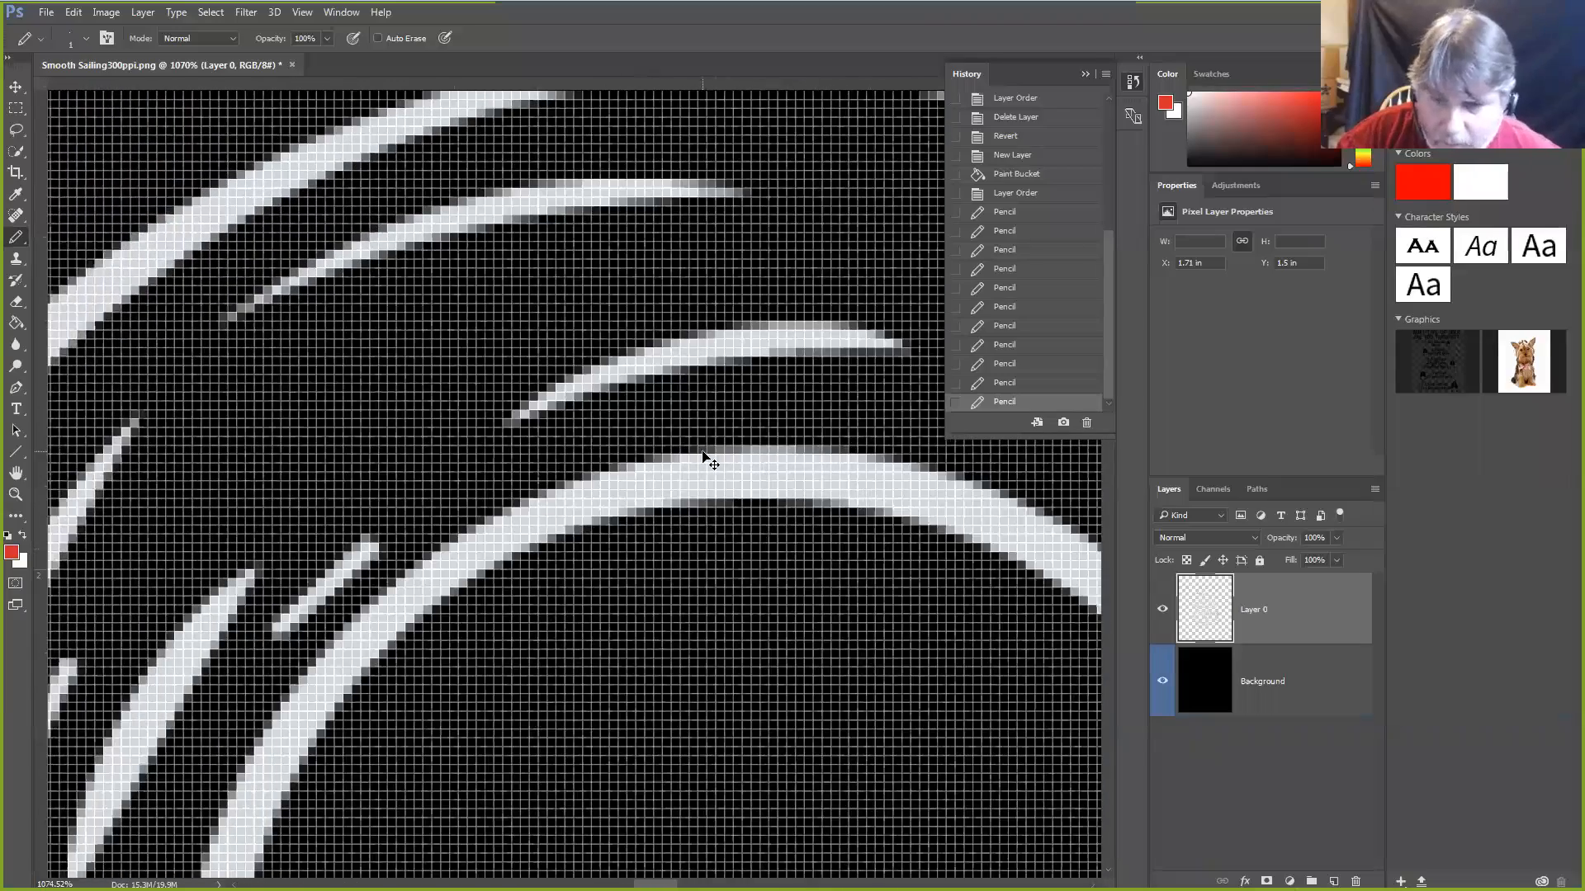
{"action": "scroll", "coordinate": [699, 462], "scroll_direction": "right", "scroll_amount": 2}
{"action": "scroll", "coordinate": [695, 461], "scroll_direction": "down", "scroll_amount": 5}
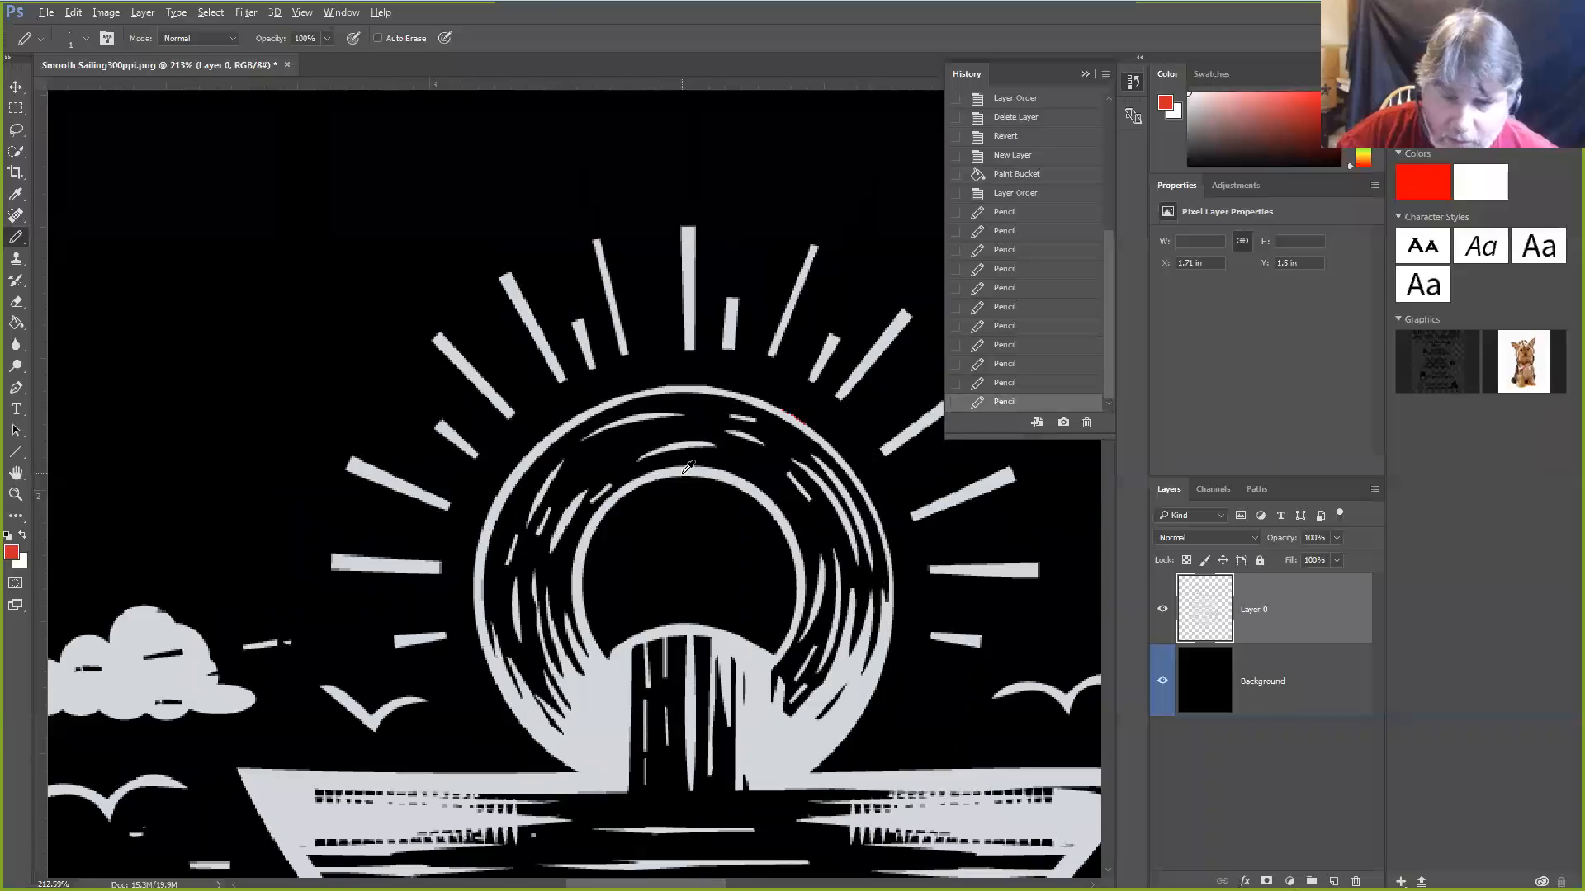
Roll the image history back to the Layer Order state preceding the Pencil strokes, checking the New Layer state on the way
{"action": "left_click", "coordinate": [1000, 194]}
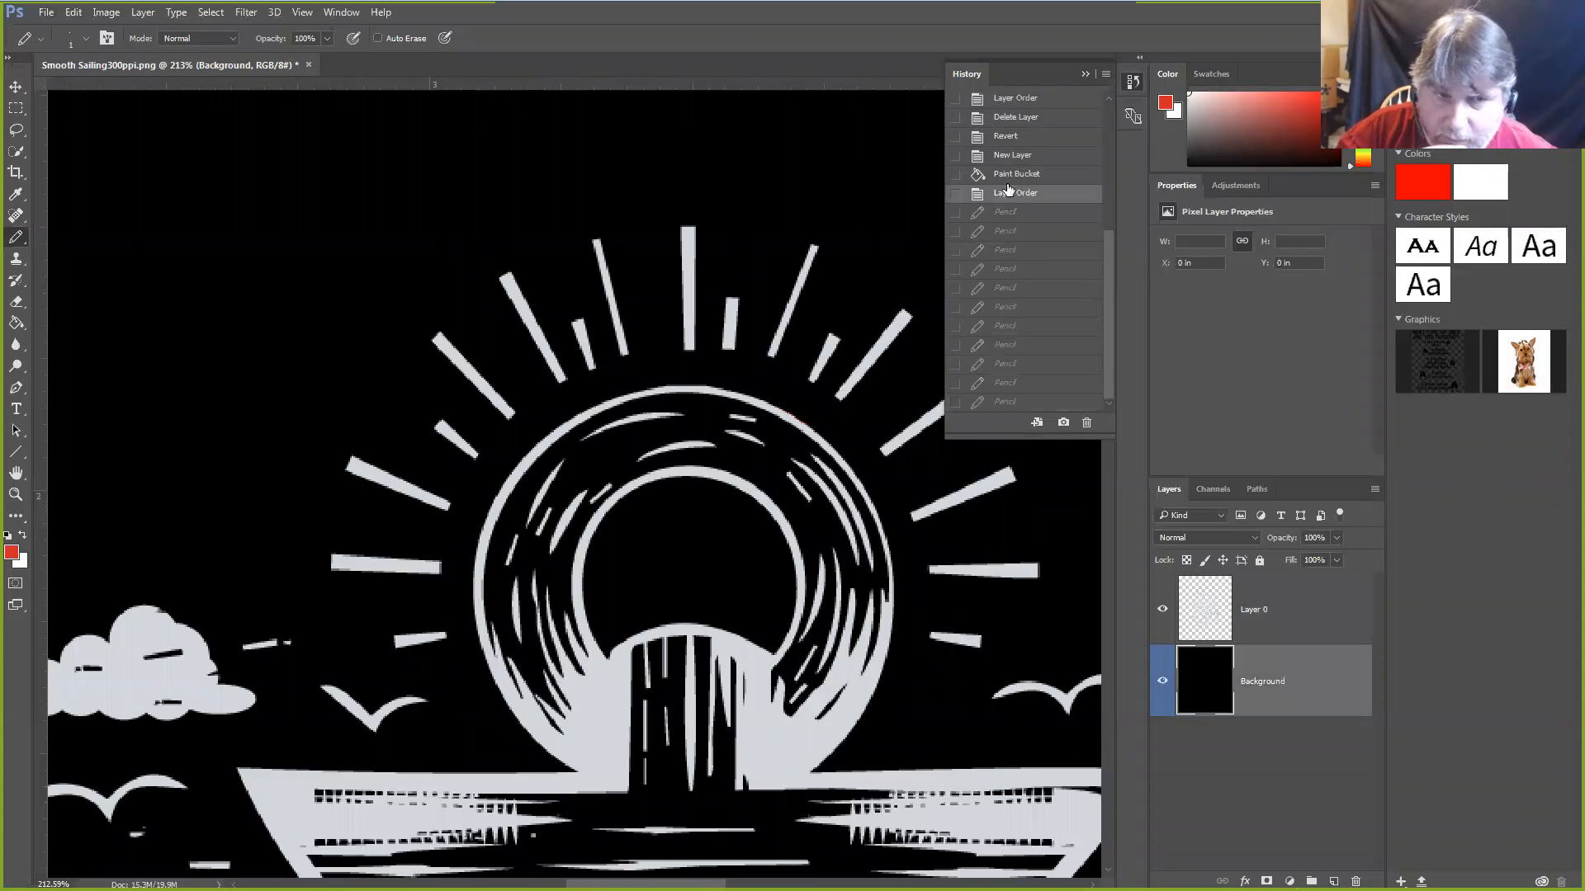
{"action": "left_click", "coordinate": [1012, 157]}
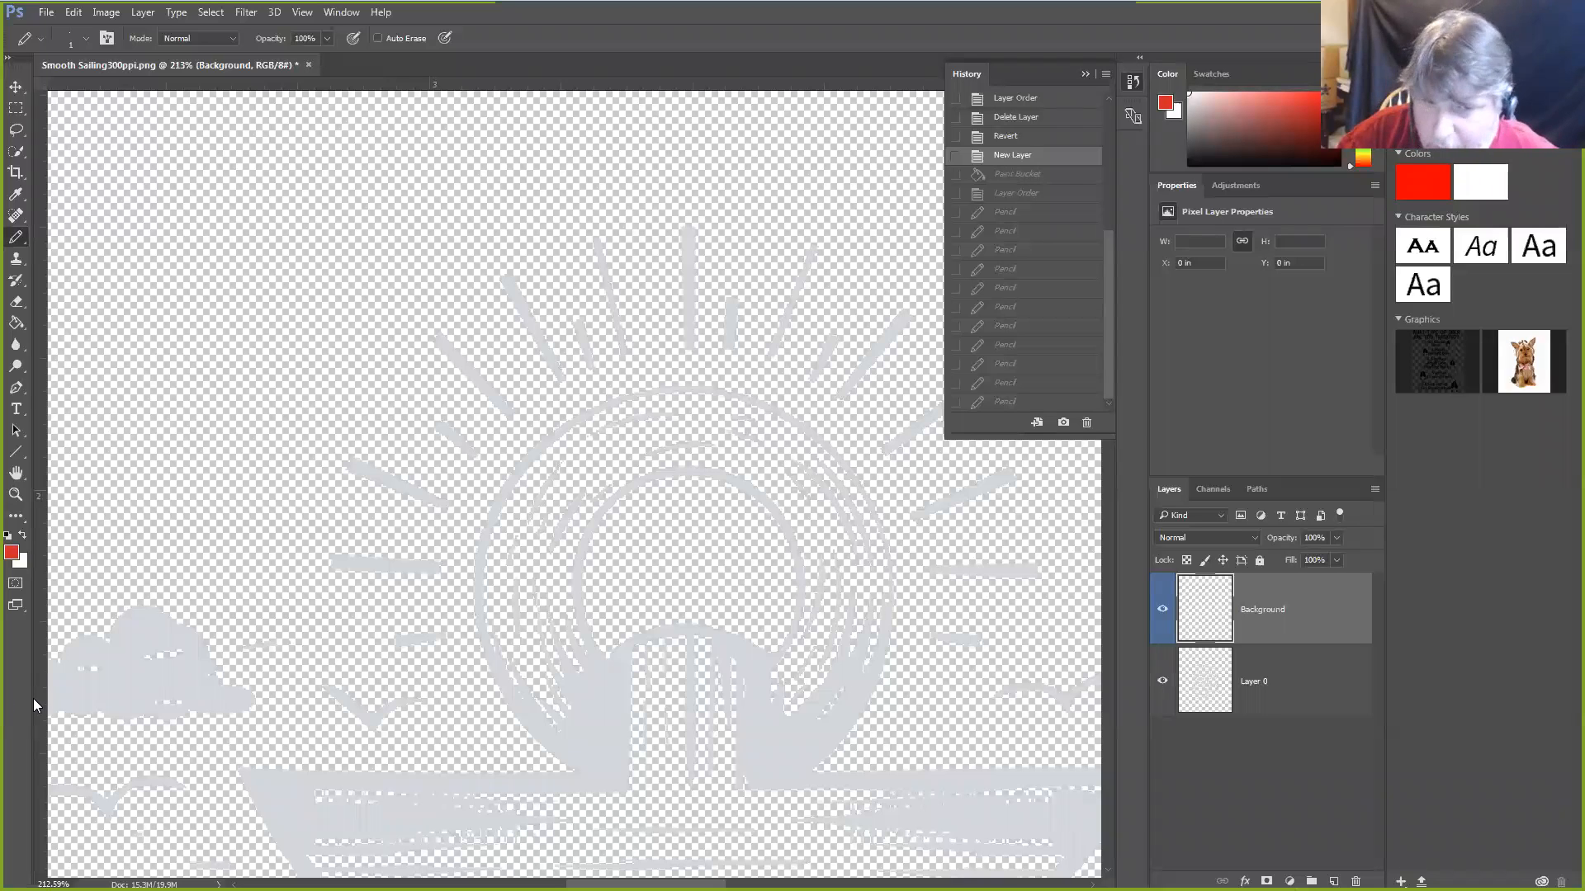
{"action": "left_click", "coordinate": [1014, 175]}
{"action": "left_click", "coordinate": [1014, 192]}
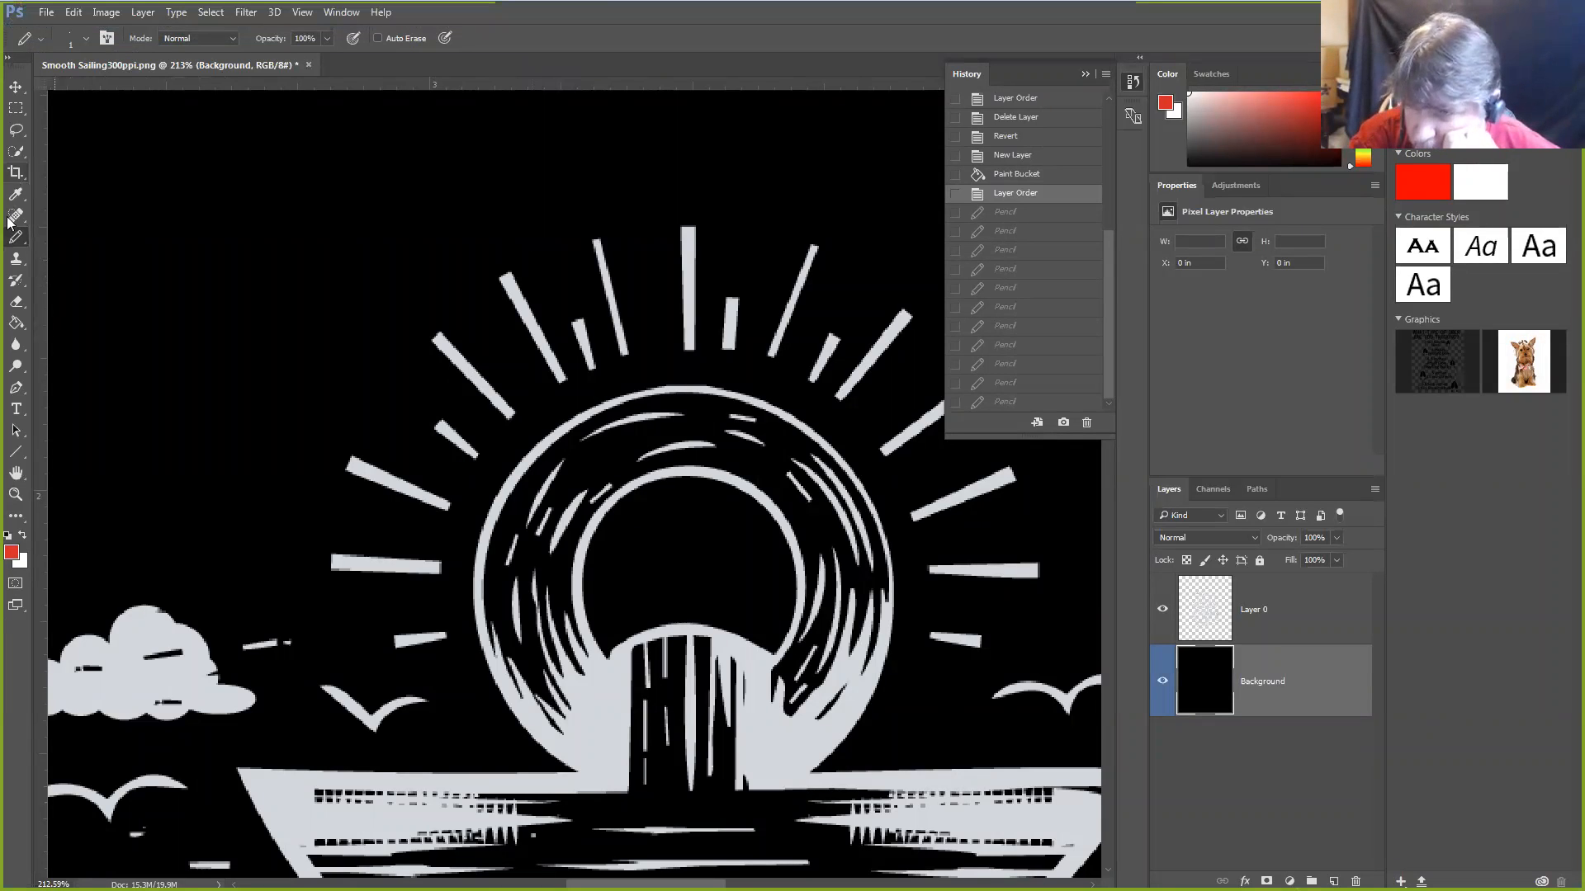
Activate the Move tool and fit the whole image on screen, with the history list collapsed and no layer selected
{"action": "left_click", "coordinate": [25, 90]}
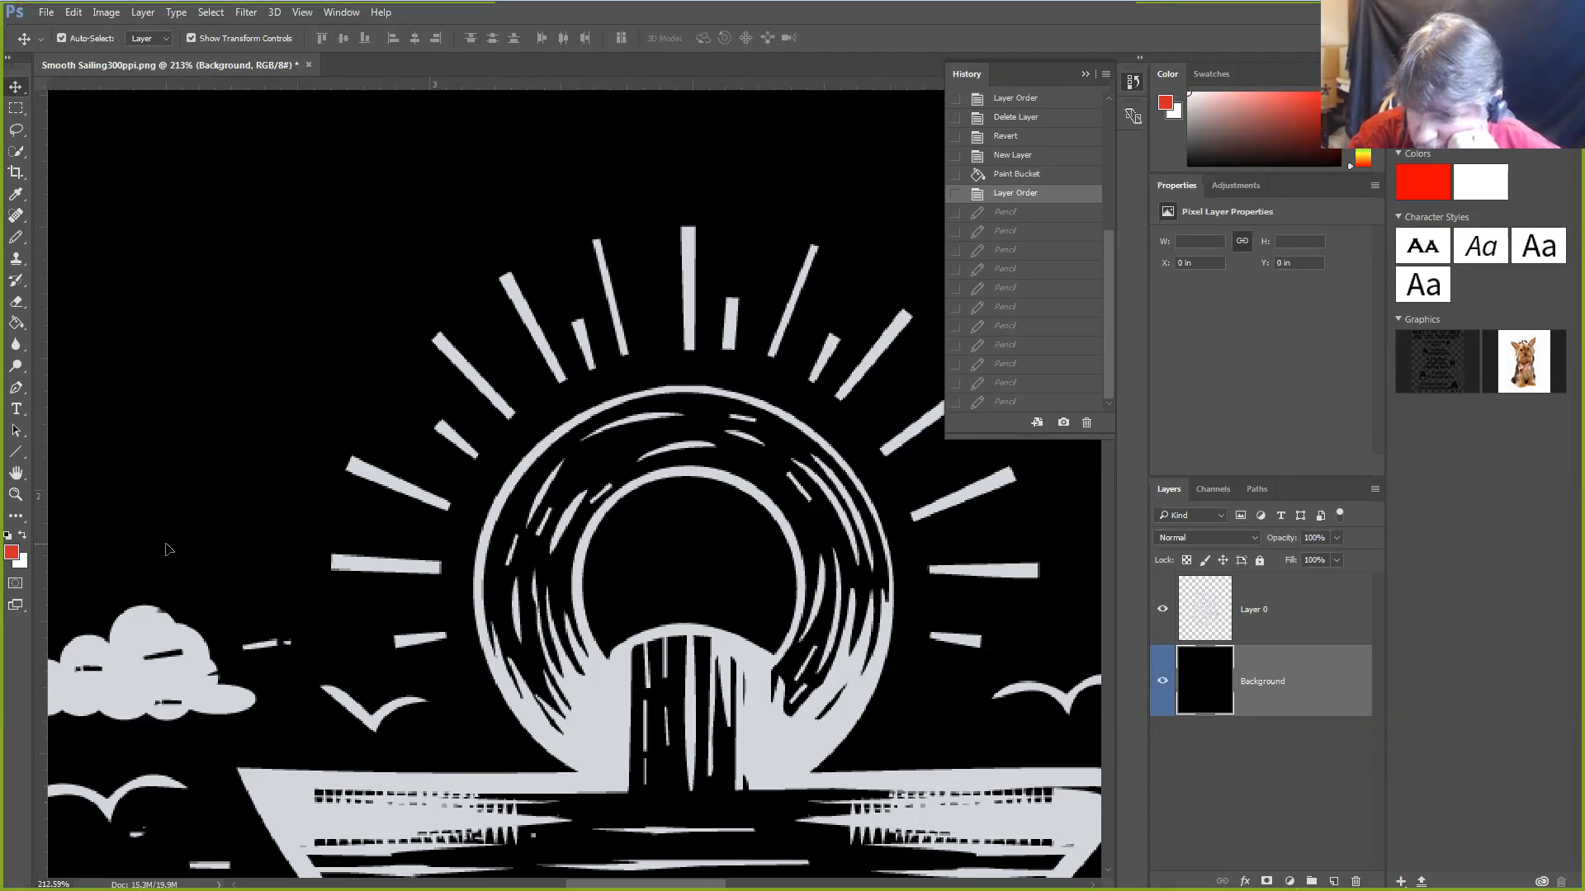
{"action": "left_click", "coordinate": [1085, 75]}
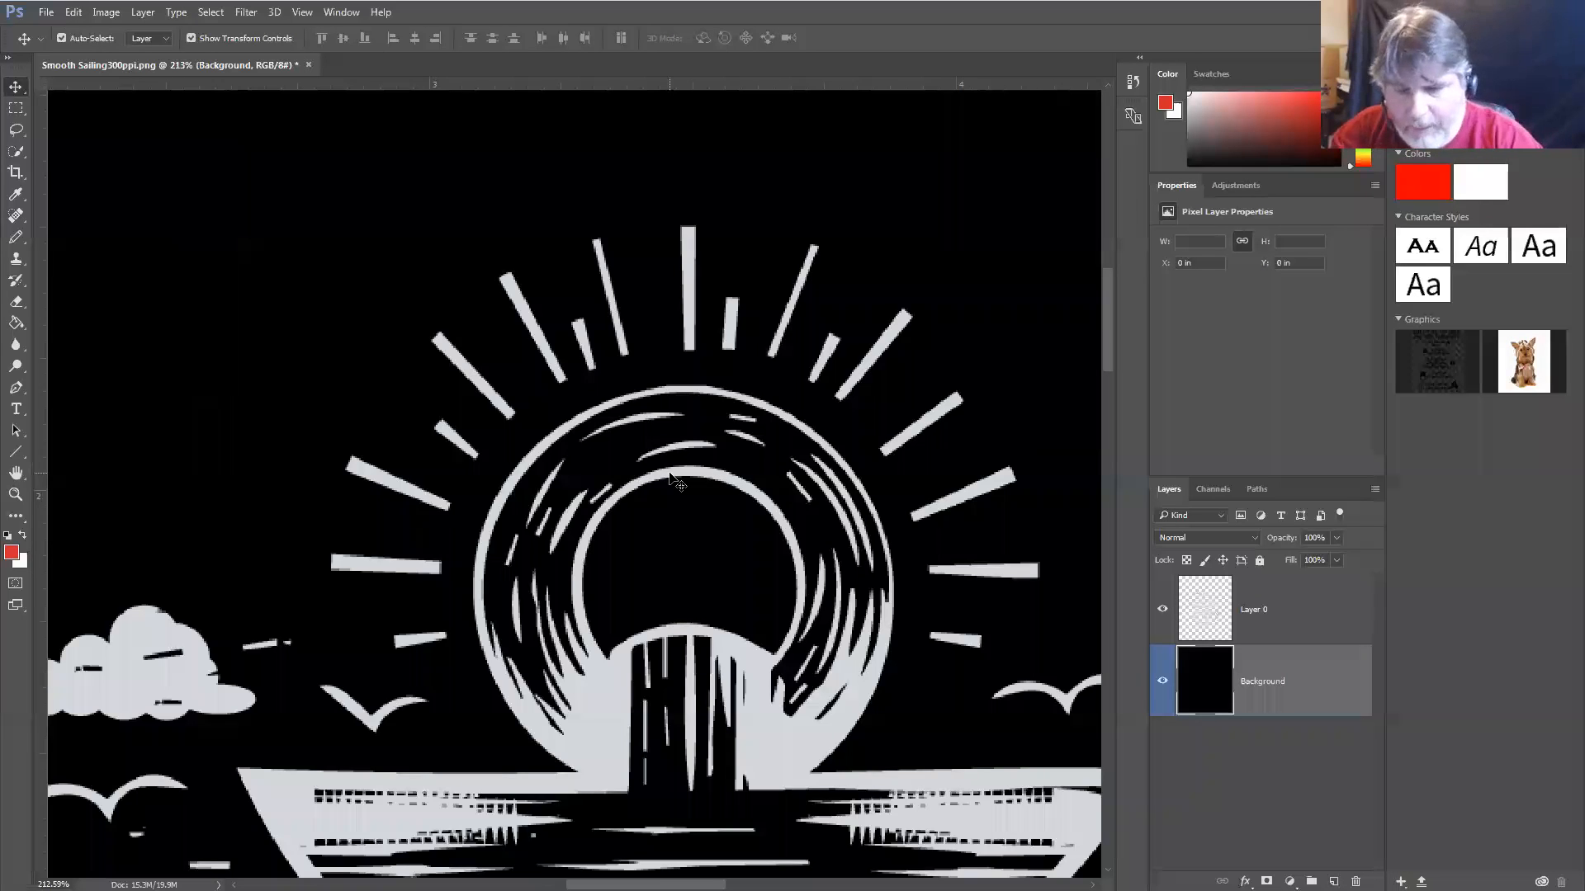
{"action": "key", "text": "ctrl+0"}
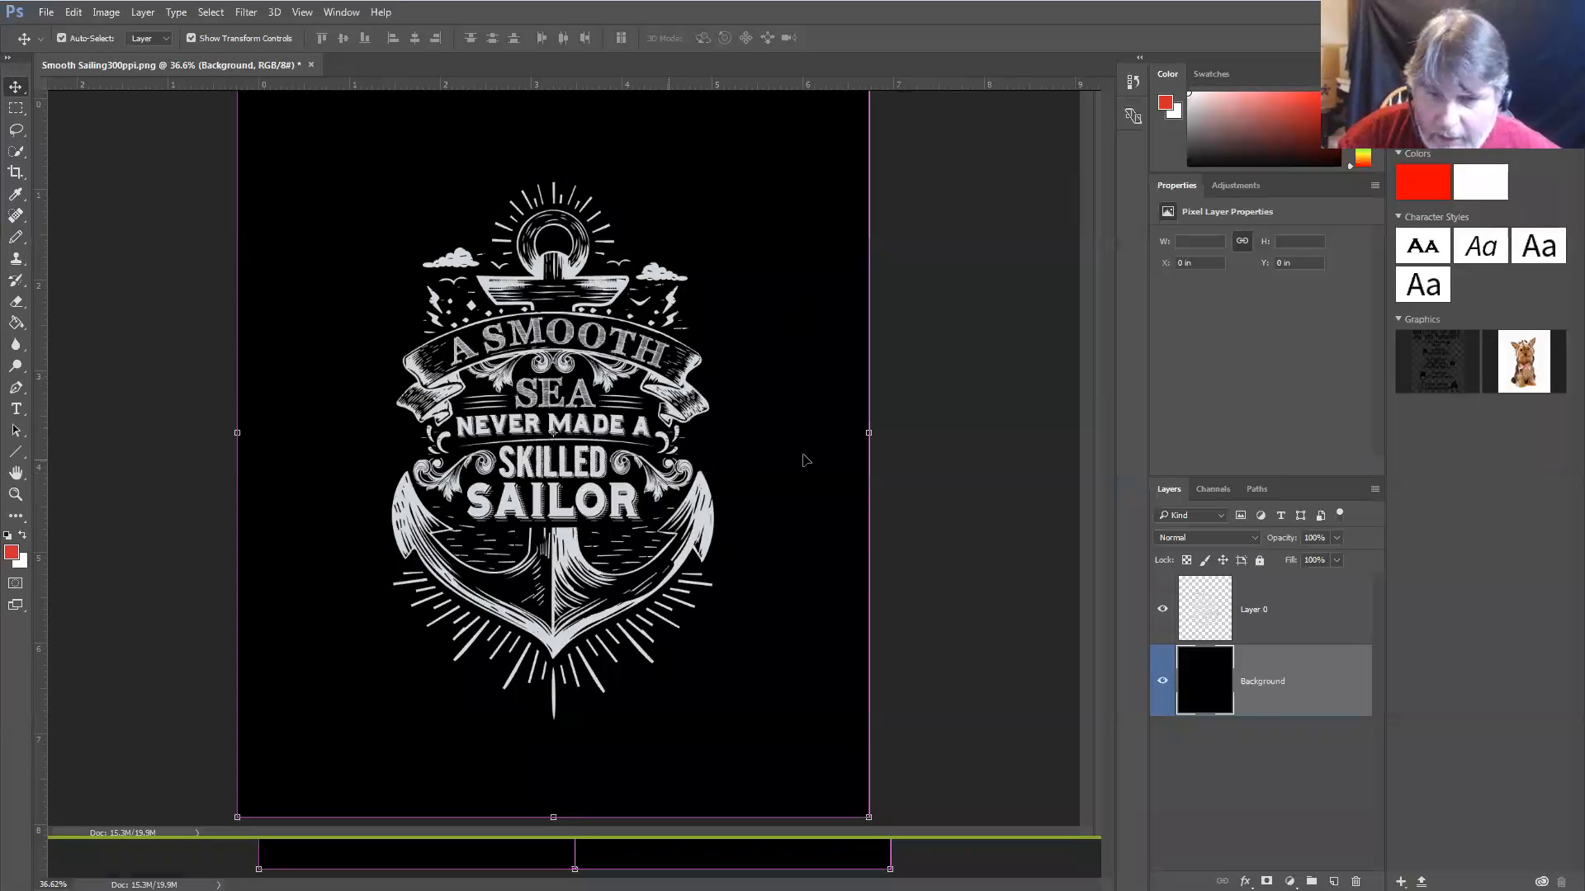
{"action": "left_click", "coordinate": [997, 444]}
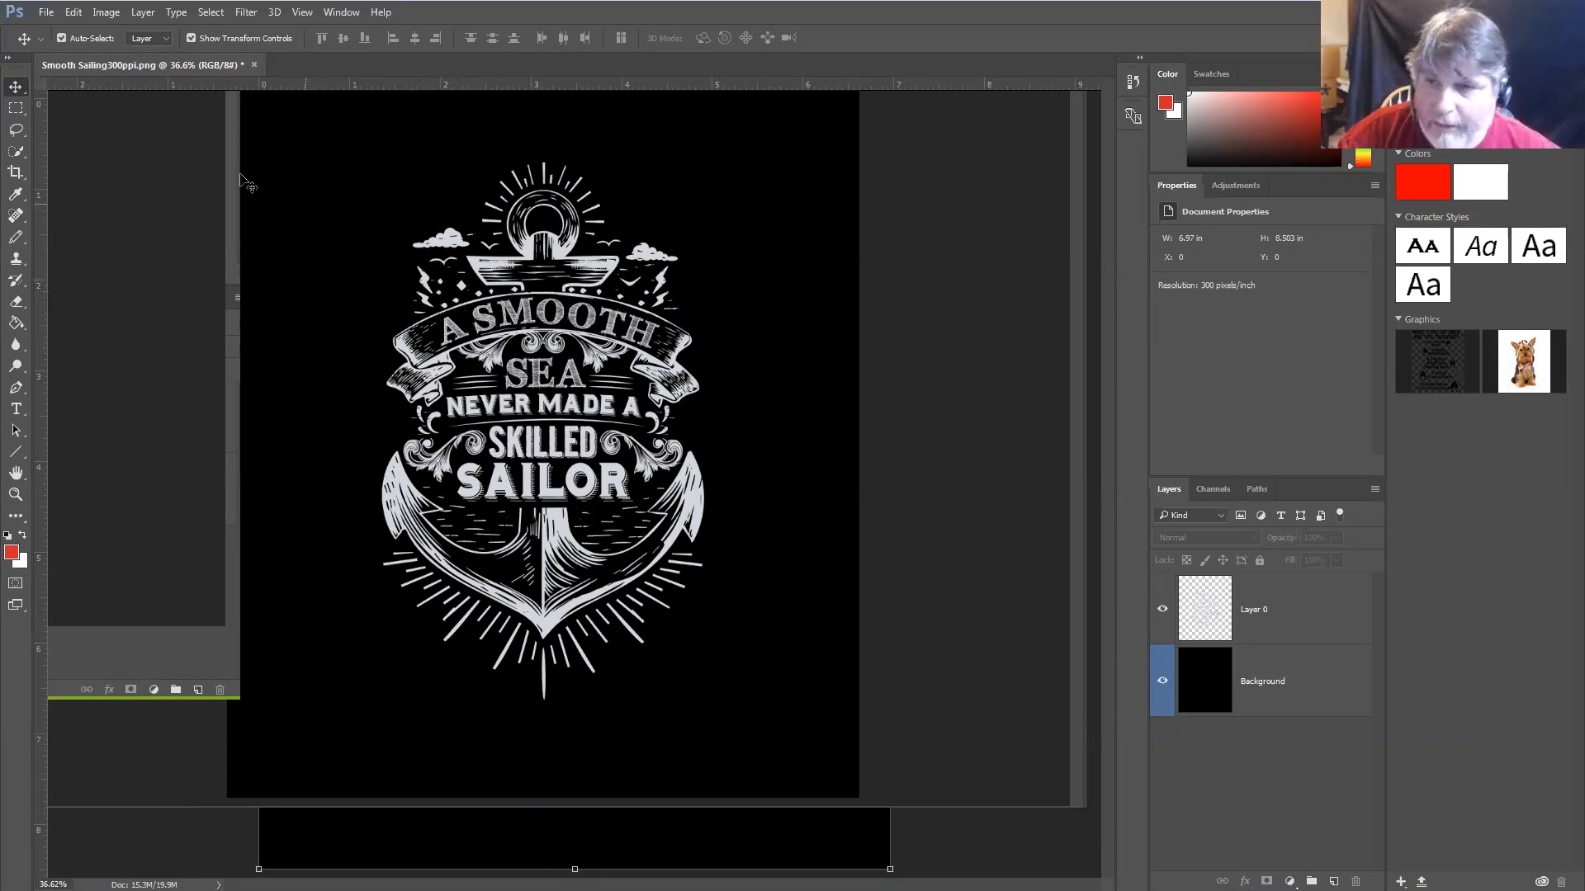
Enable Overscroll in the Tools preferences and return to the Move tool
{"action": "left_click", "coordinate": [48, 13]}
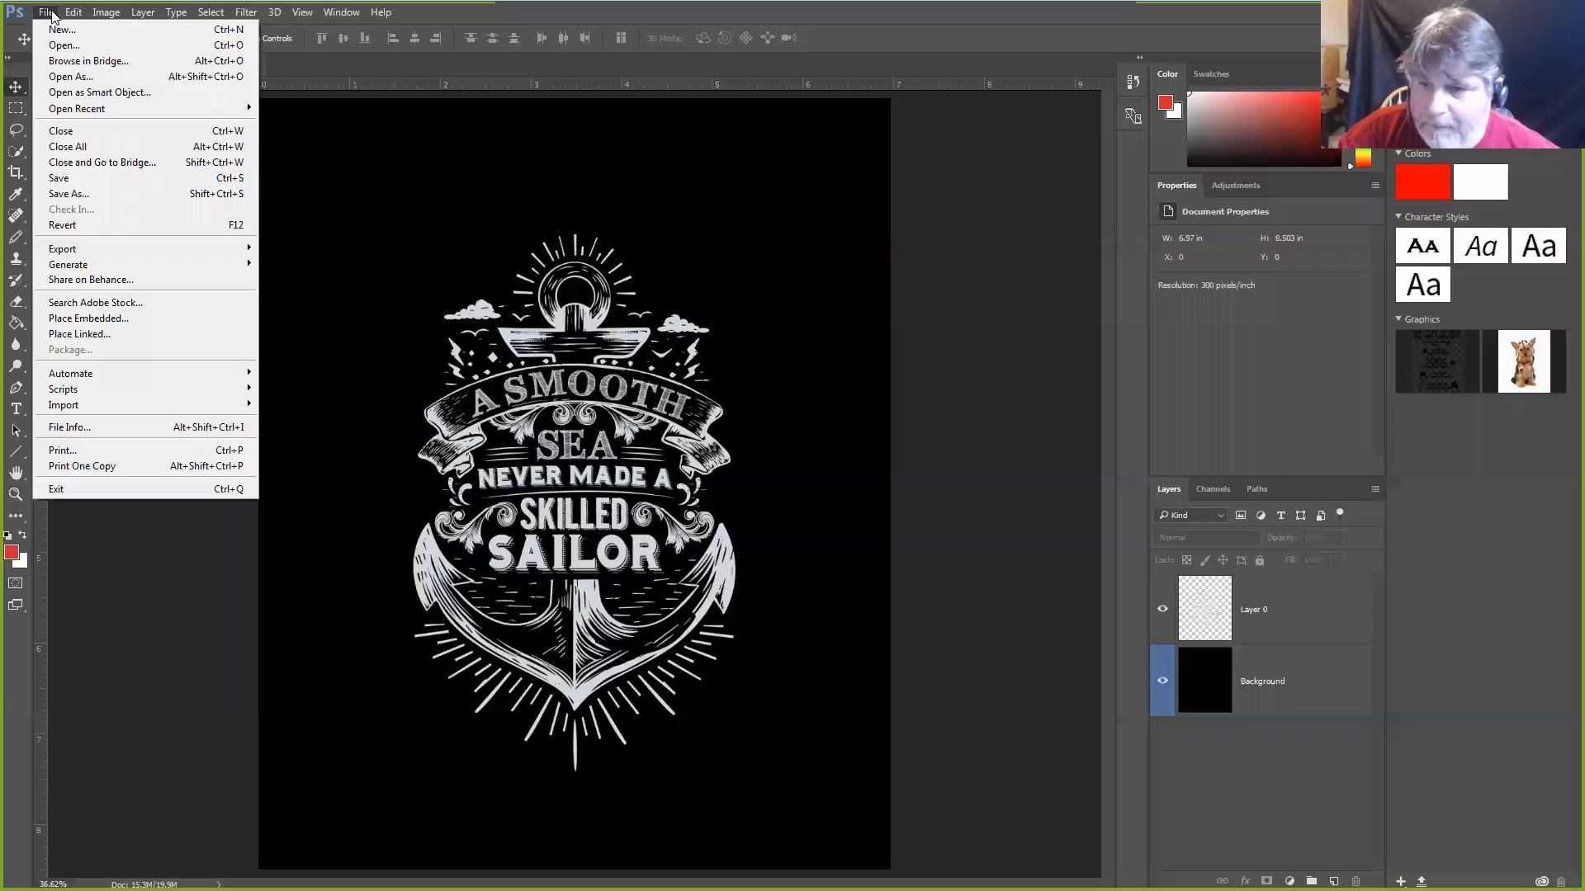
{"action": "mouse_move", "coordinate": [73, 15]}
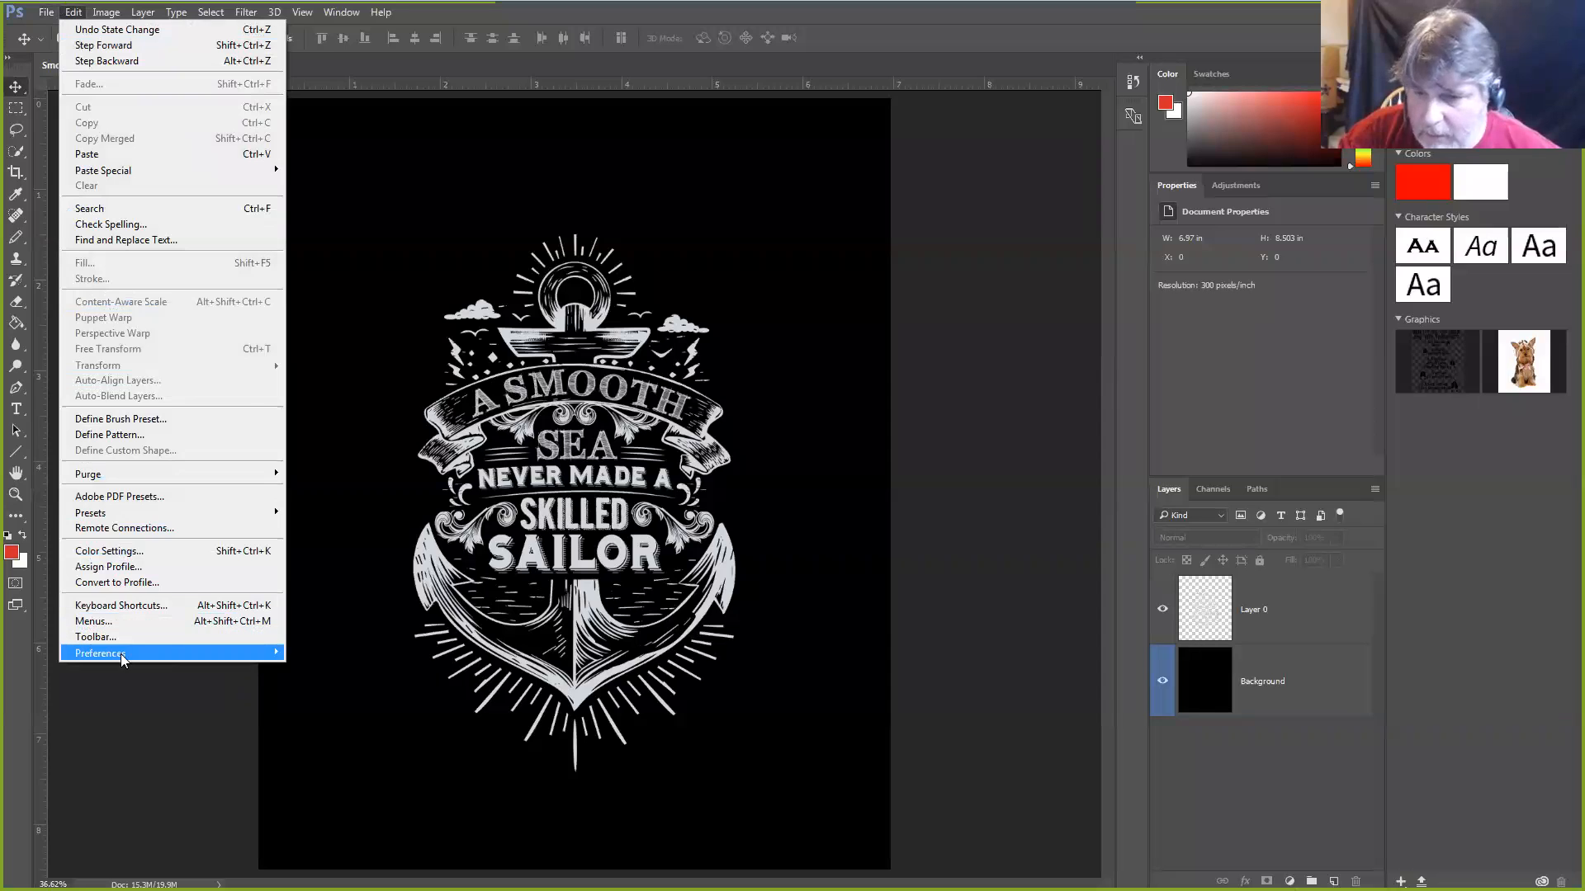
{"action": "mouse_move", "coordinate": [246, 652]}
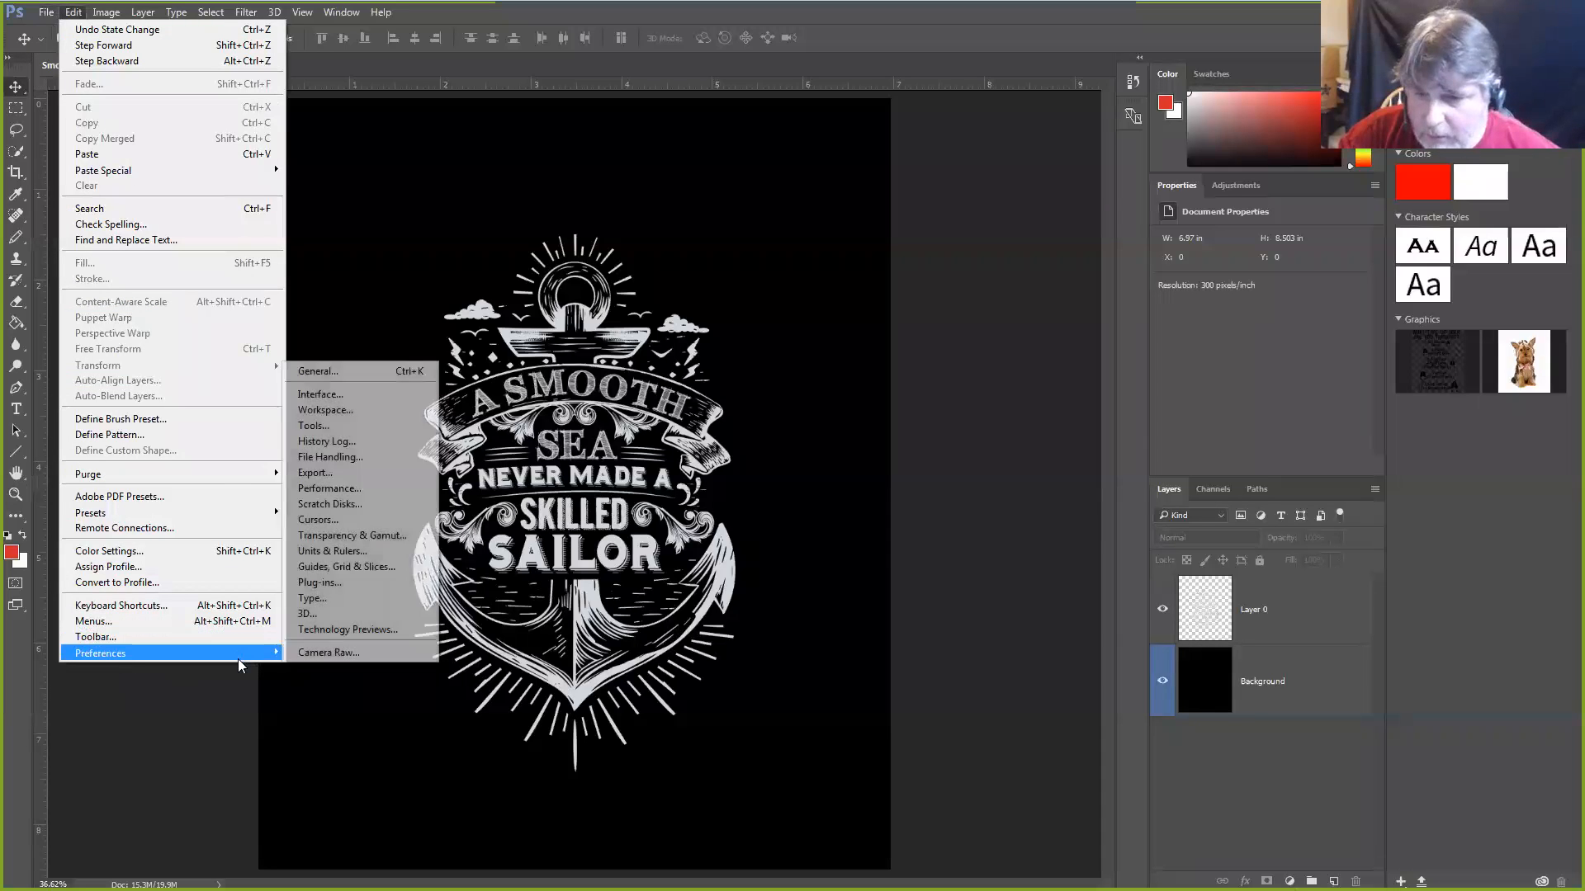
{"action": "left_click", "coordinate": [335, 429]}
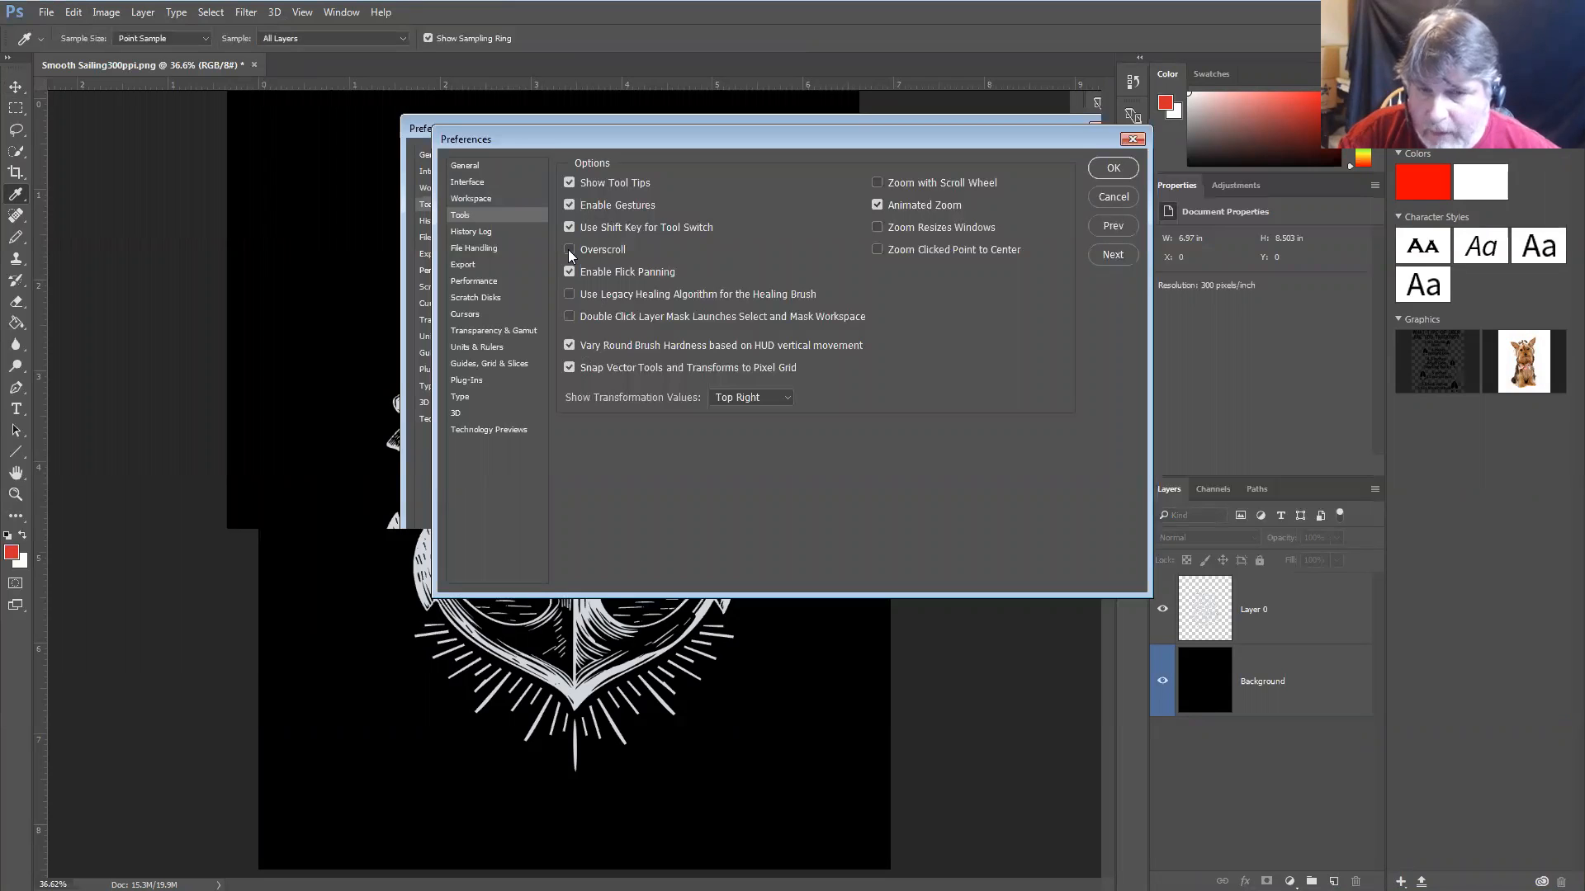
{"action": "left_click", "coordinate": [1113, 167]}
{"action": "key", "text": "v"}
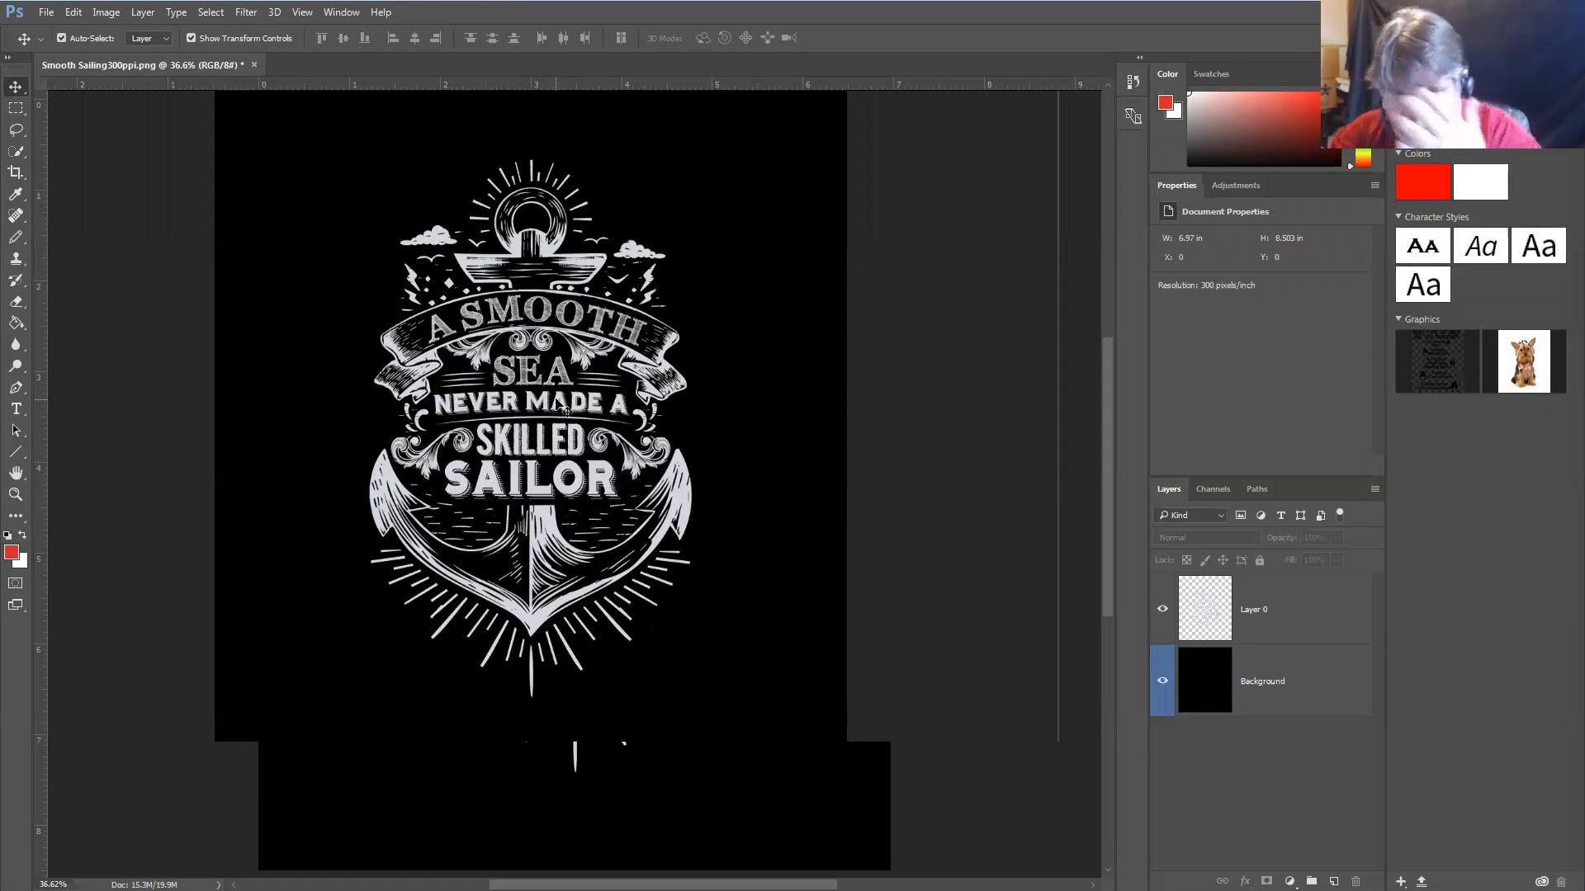
Pan the whole canvas beyond its edges repeatedly, trying it with Layer 0, the Background layer and no layer selected
{"action": "left_click_drag", "start_coordinate": [792, 316], "coordinate": [568, 306]}
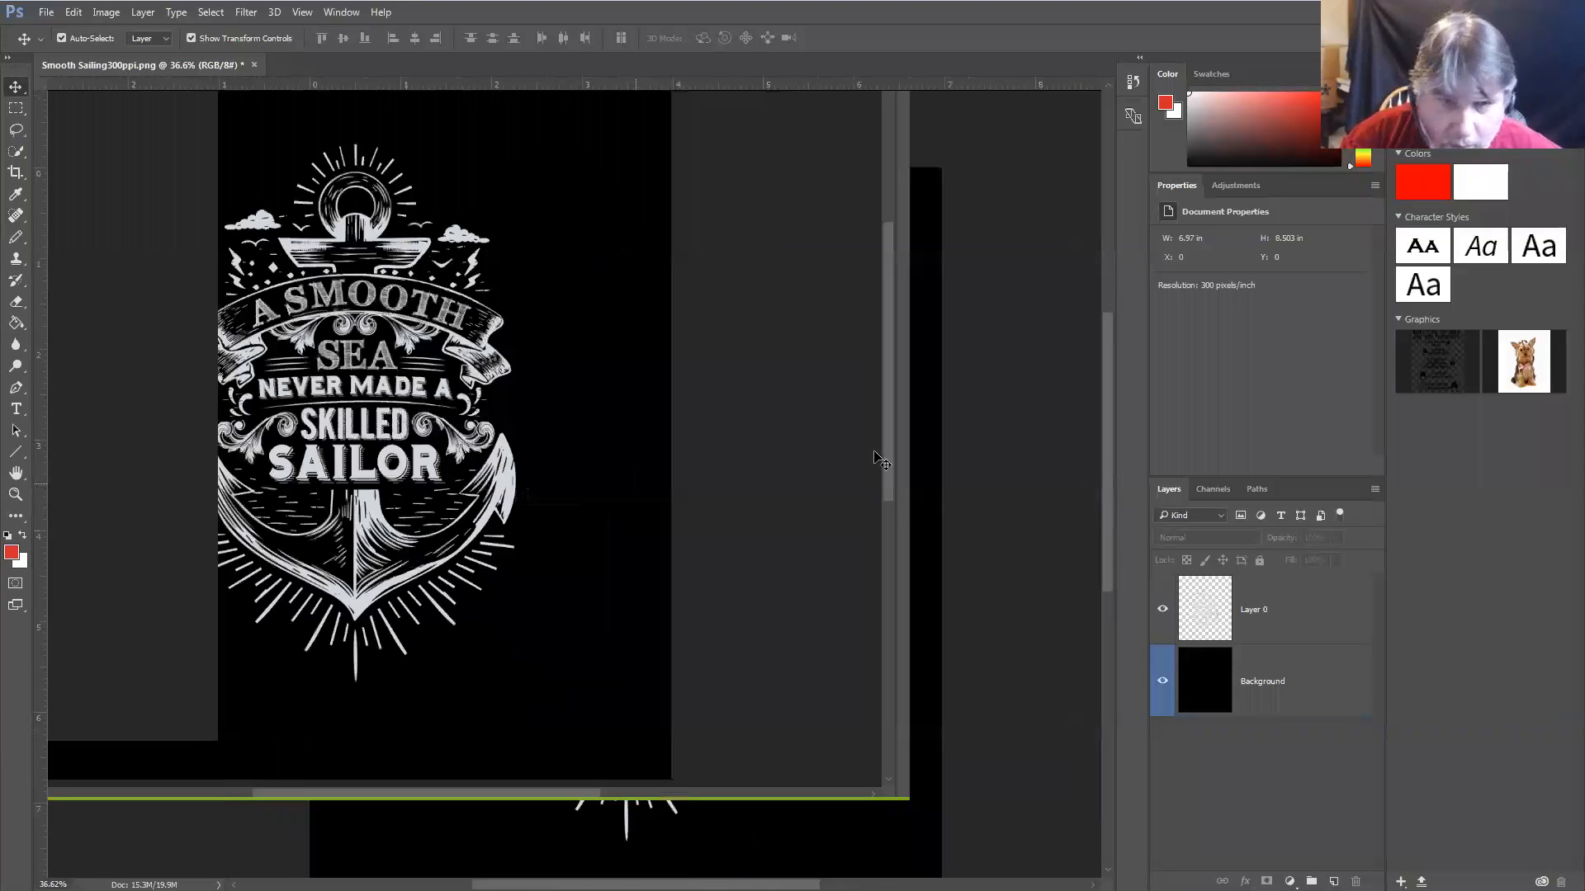
{"action": "left_click", "coordinate": [1298, 612]}
{"action": "left_click_drag", "start_coordinate": [562, 357], "coordinate": [304, 309]}
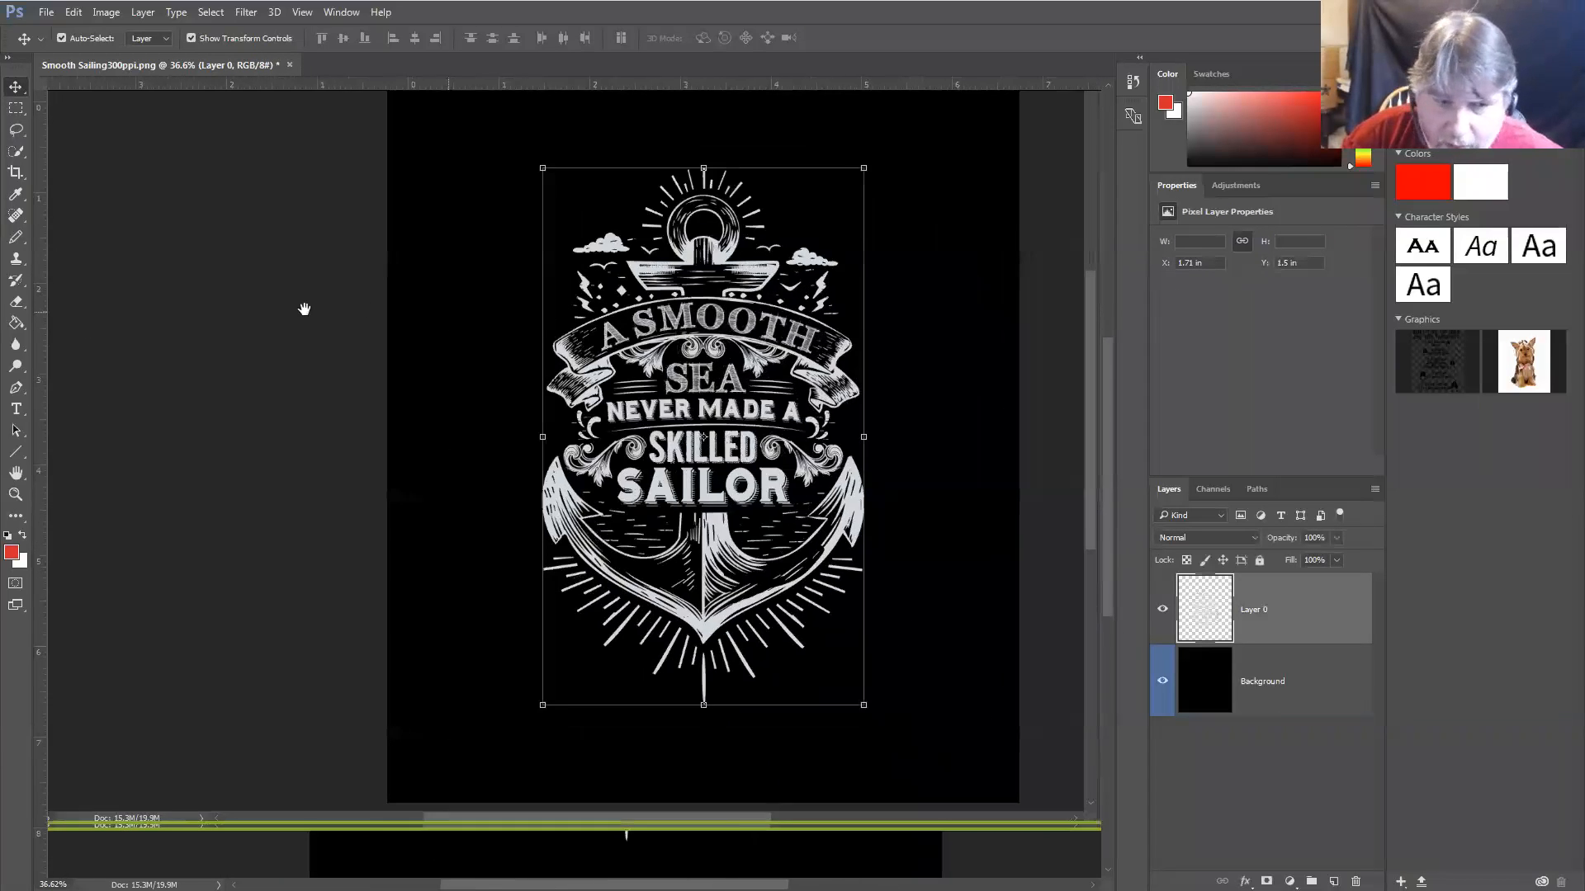
{"action": "left_click", "coordinate": [807, 476]}
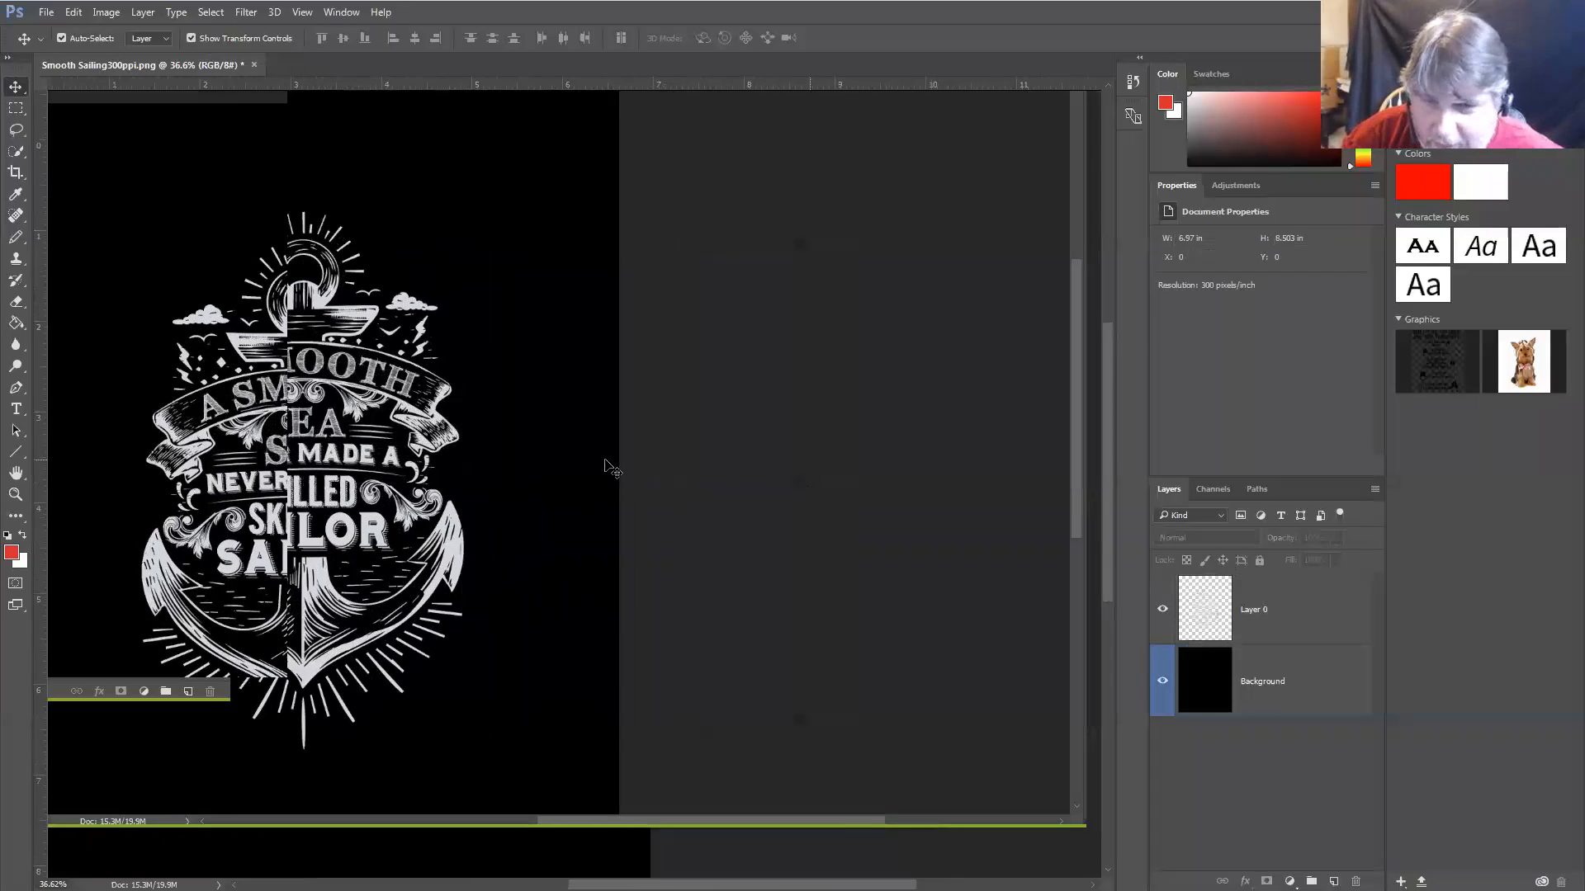
{"action": "left_click_drag", "start_coordinate": [552, 427], "coordinate": [290, 407]}
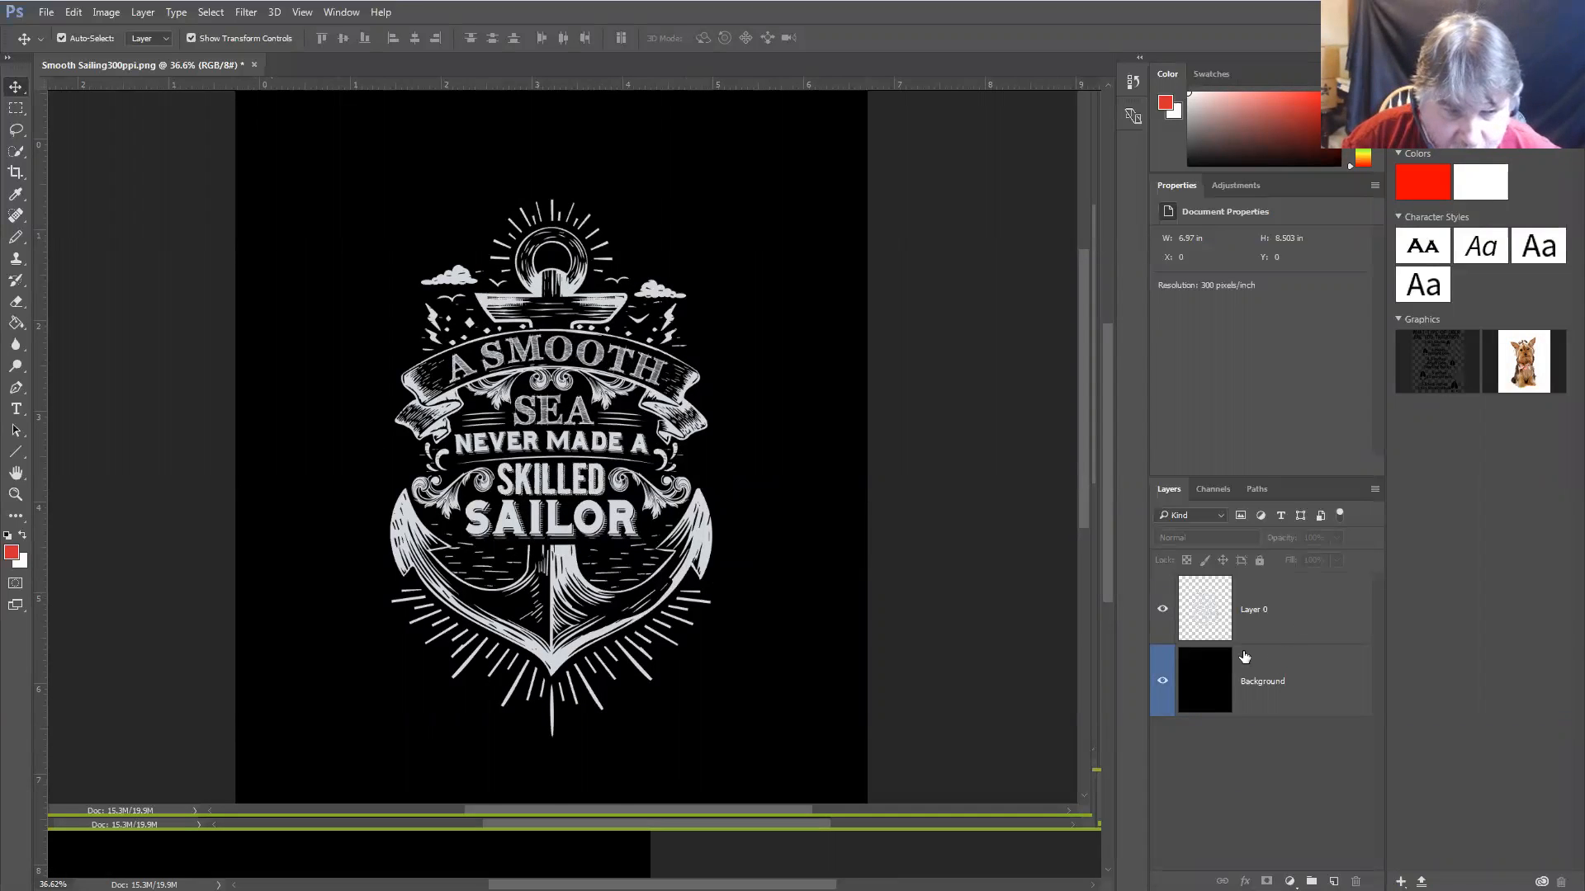
{"action": "left_click", "coordinate": [1303, 618]}
{"action": "left_click_drag", "start_coordinate": [600, 452], "coordinate": [1223, 655]}
{"action": "left_click", "coordinate": [1279, 673]}
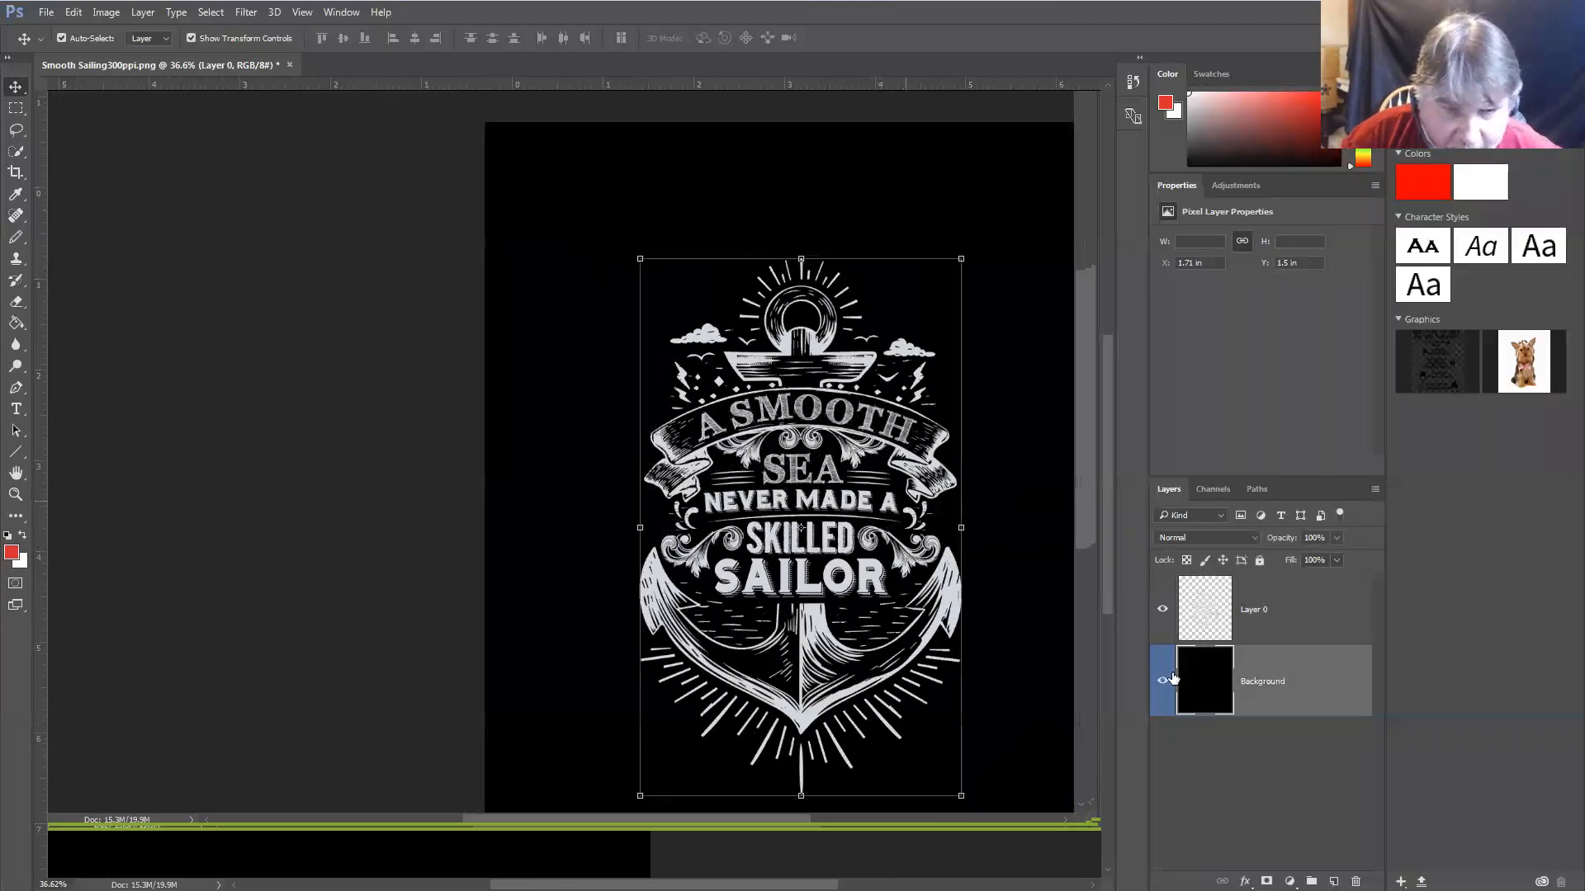
{"action": "left_click_drag", "start_coordinate": [864, 529], "coordinate": [537, 436]}
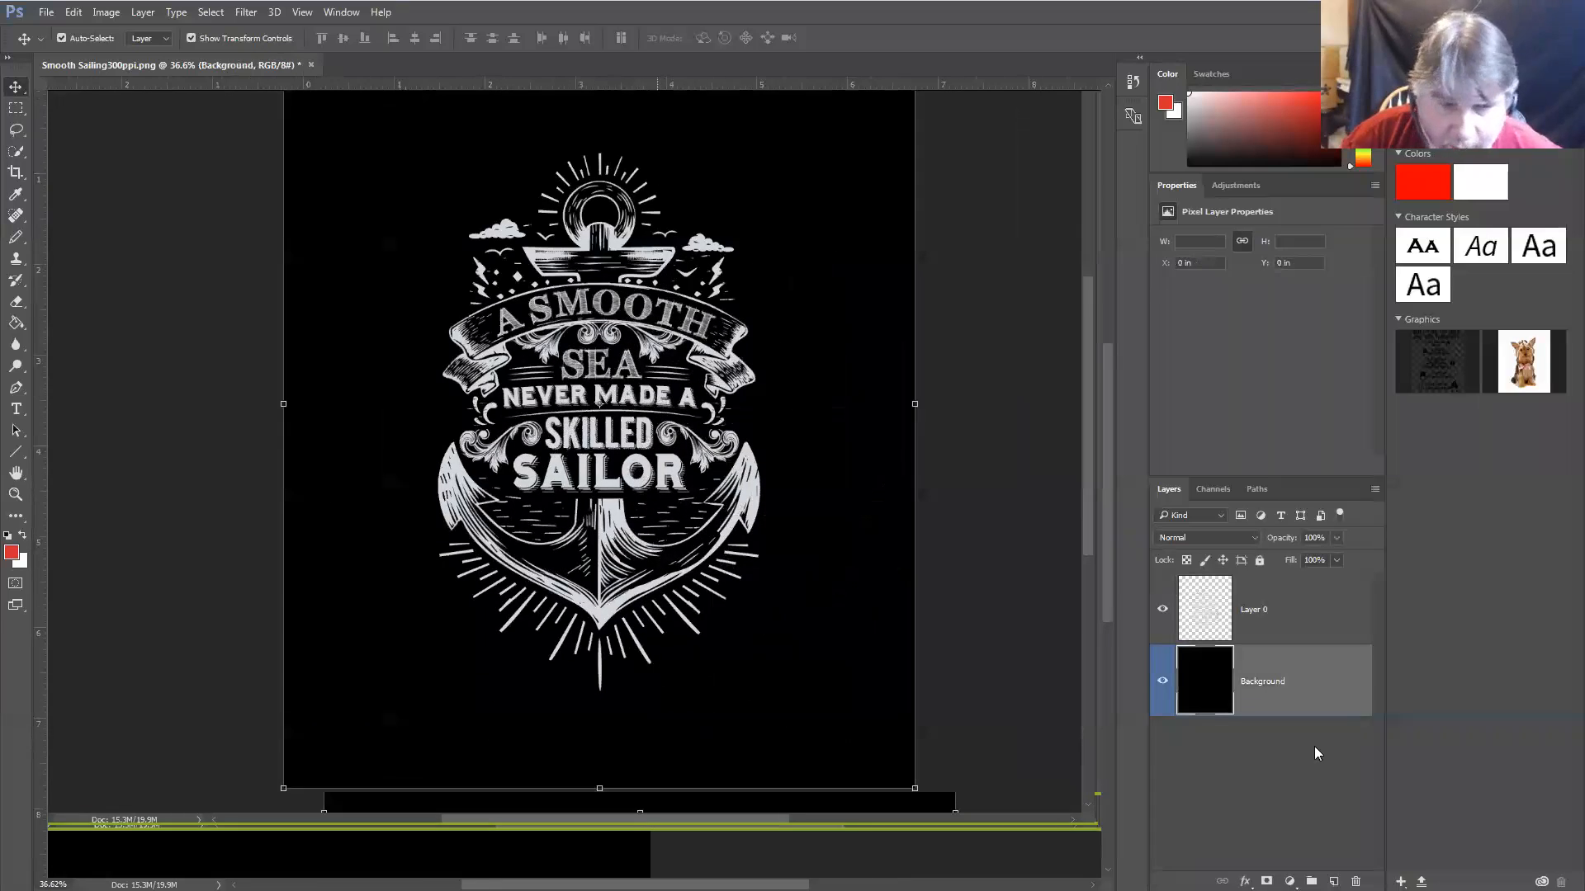
{"action": "left_click", "coordinate": [1257, 764]}
{"action": "left_click_drag", "start_coordinate": [708, 528], "coordinate": [641, 513]}
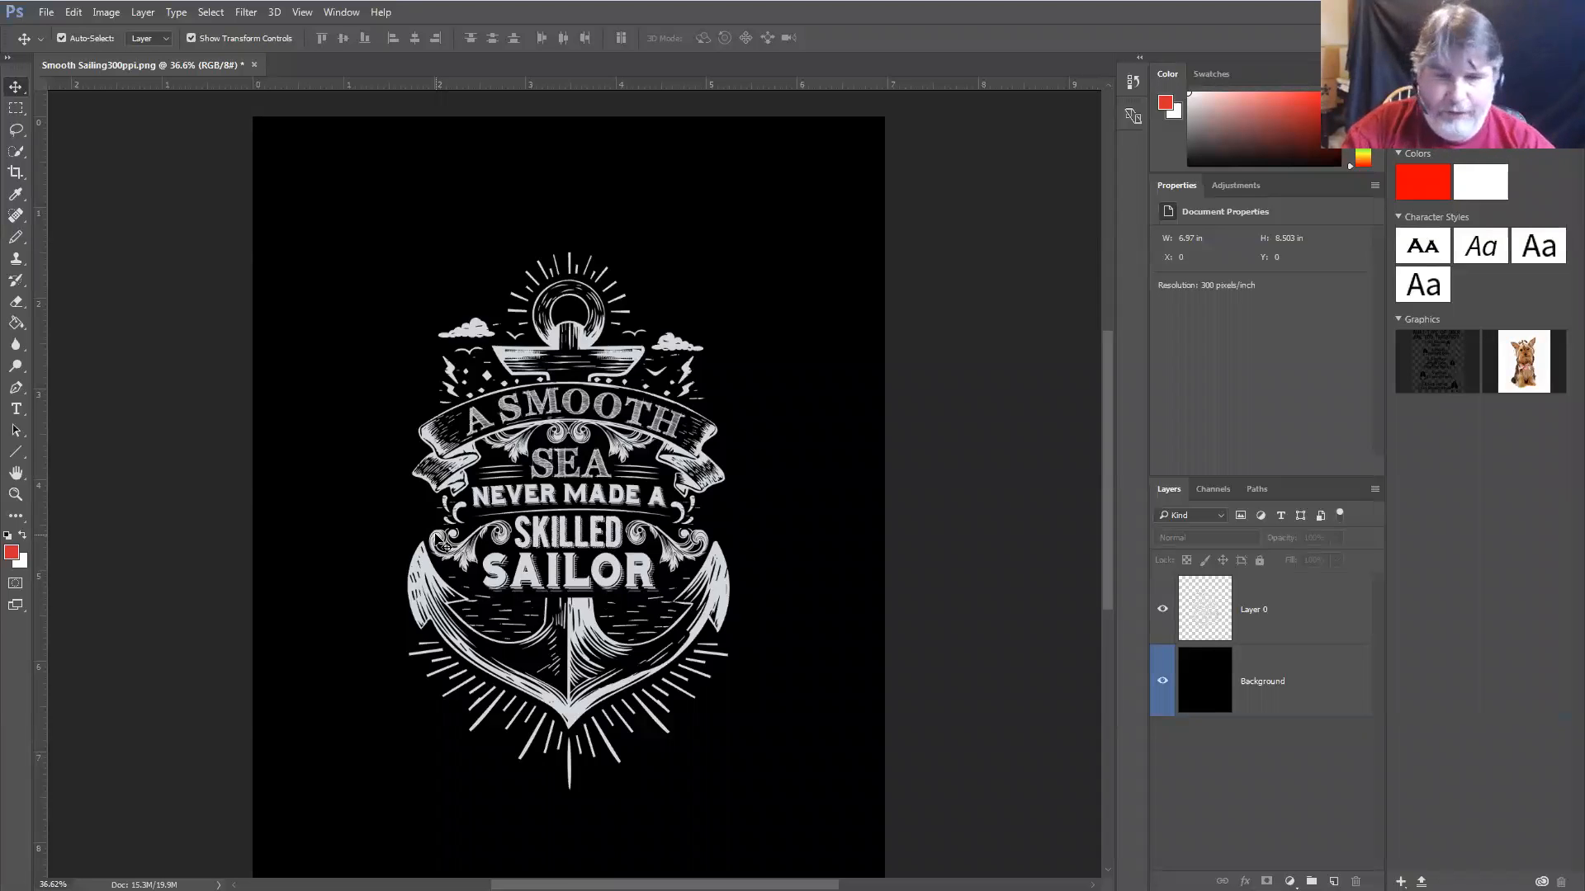
View the lettering at 66.7% and 200%, pan around SEA and SKILLED, and zoom out until the whole design shows
{"action": "key", "text": "ctrl+plus"}
{"action": "key", "text": "ctrl+plus"}
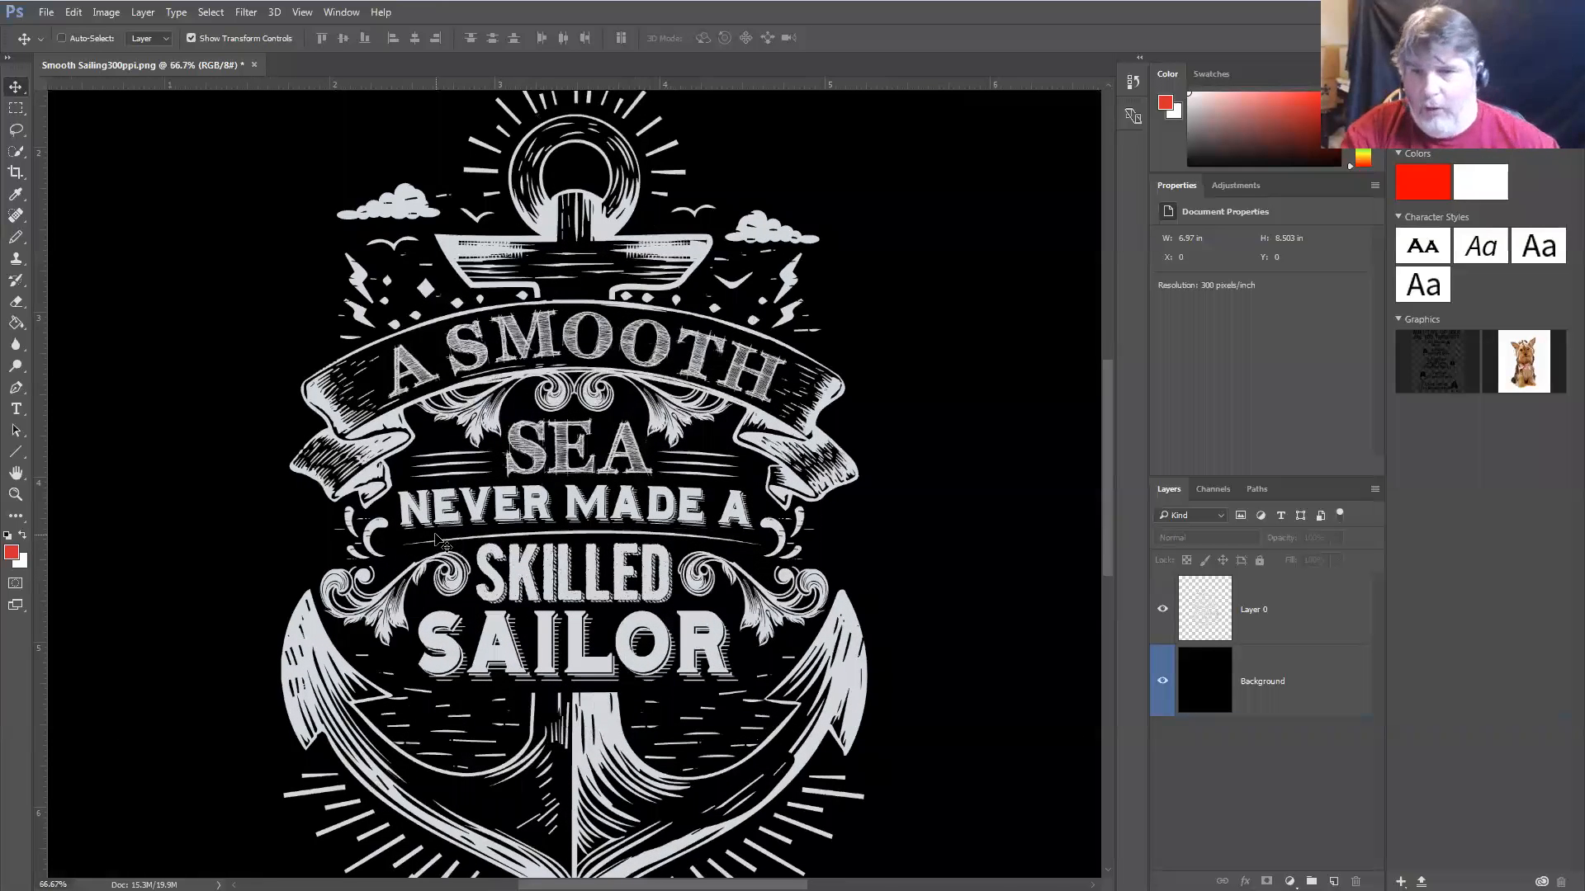
{"action": "left_click", "coordinate": [304, 13]}
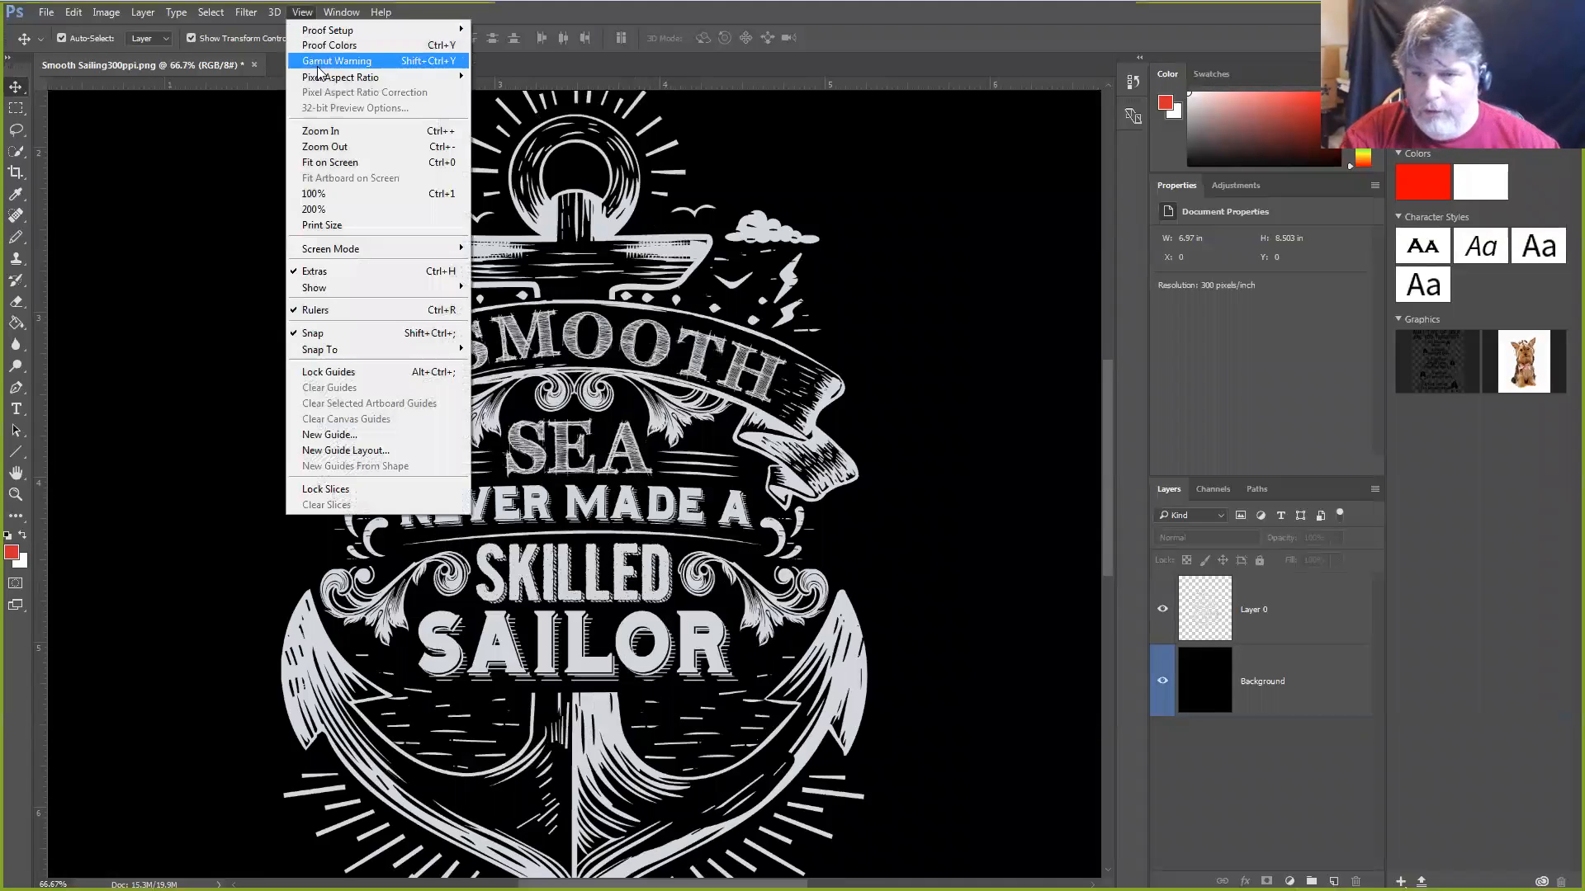
{"action": "left_click", "coordinate": [342, 212]}
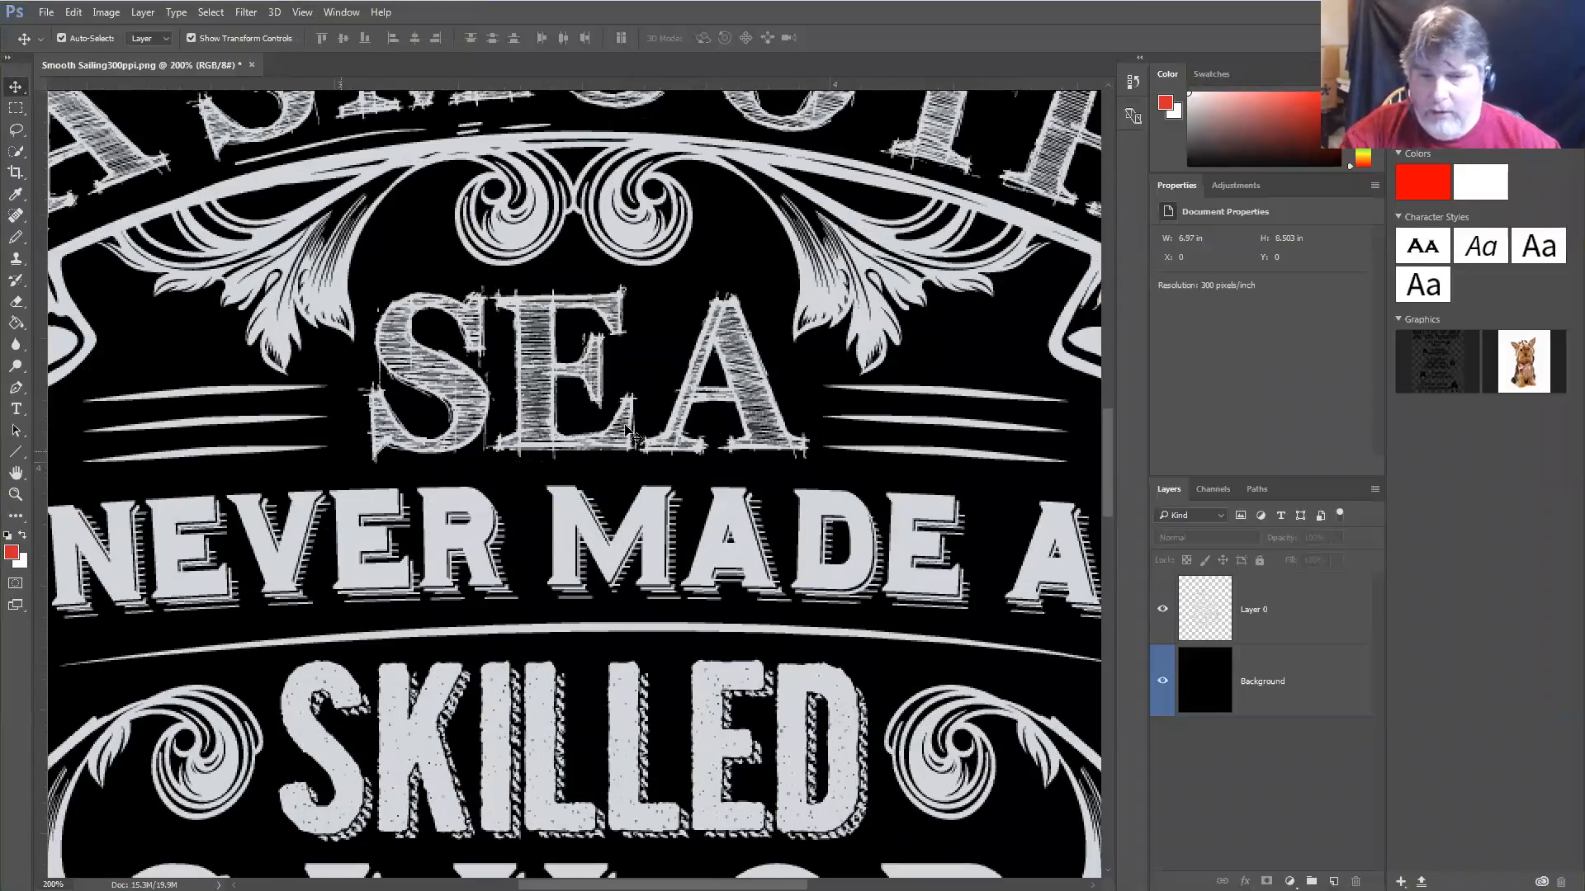
{"action": "left_click_drag", "start_coordinate": [405, 424], "coordinate": [491, 275]}
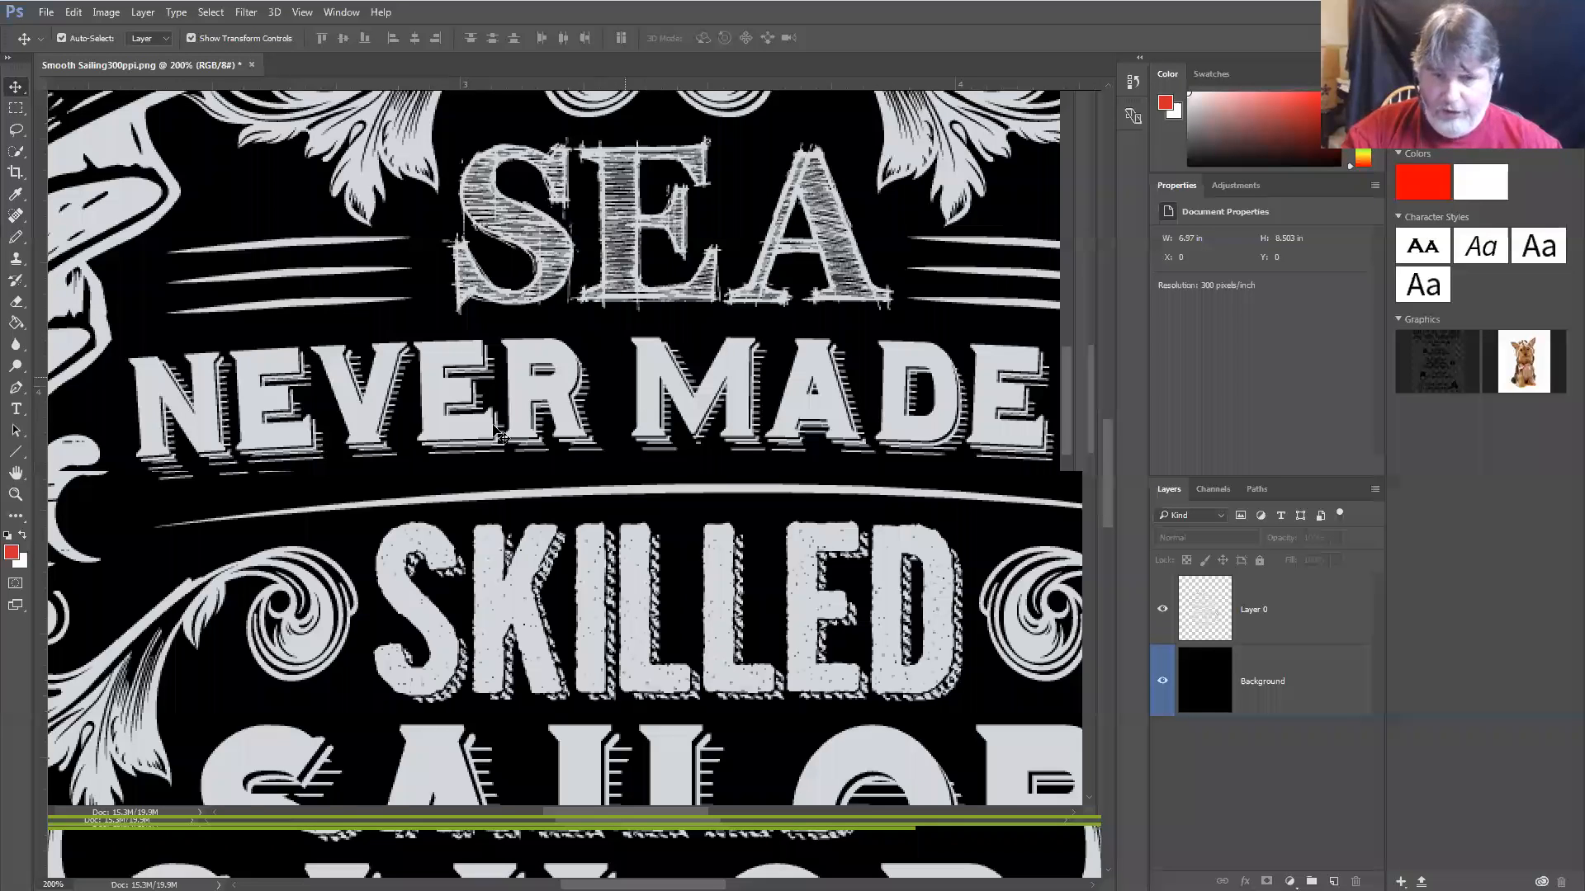
{"action": "scroll", "coordinate": [623, 450], "scroll_direction": "down", "scroll_amount": 5}
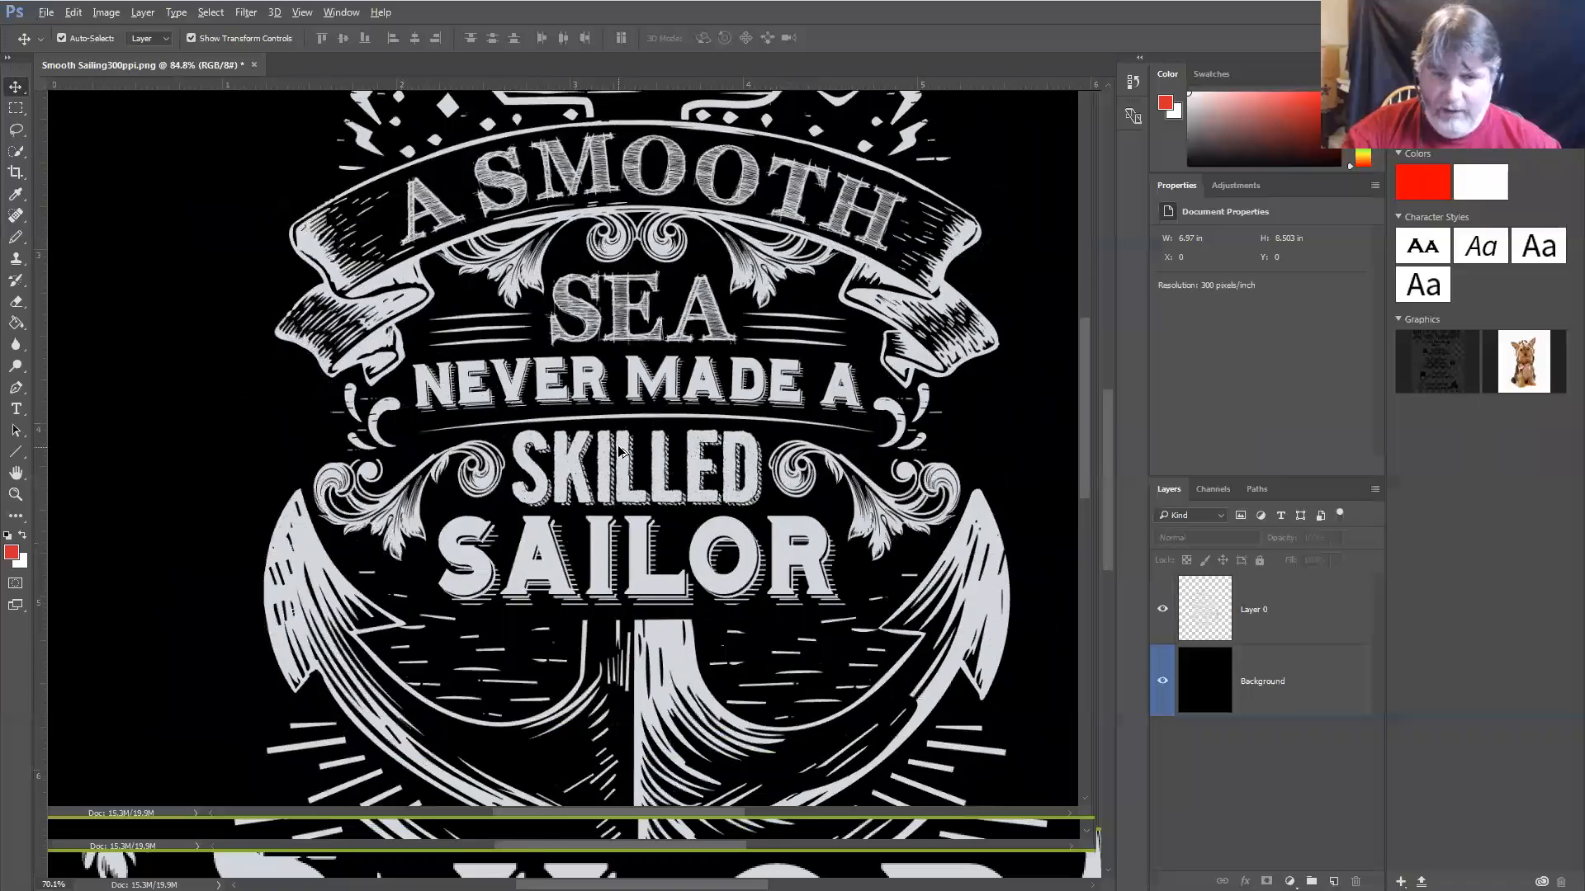
{"action": "scroll", "coordinate": [614, 455], "scroll_direction": "down", "scroll_amount": 3}
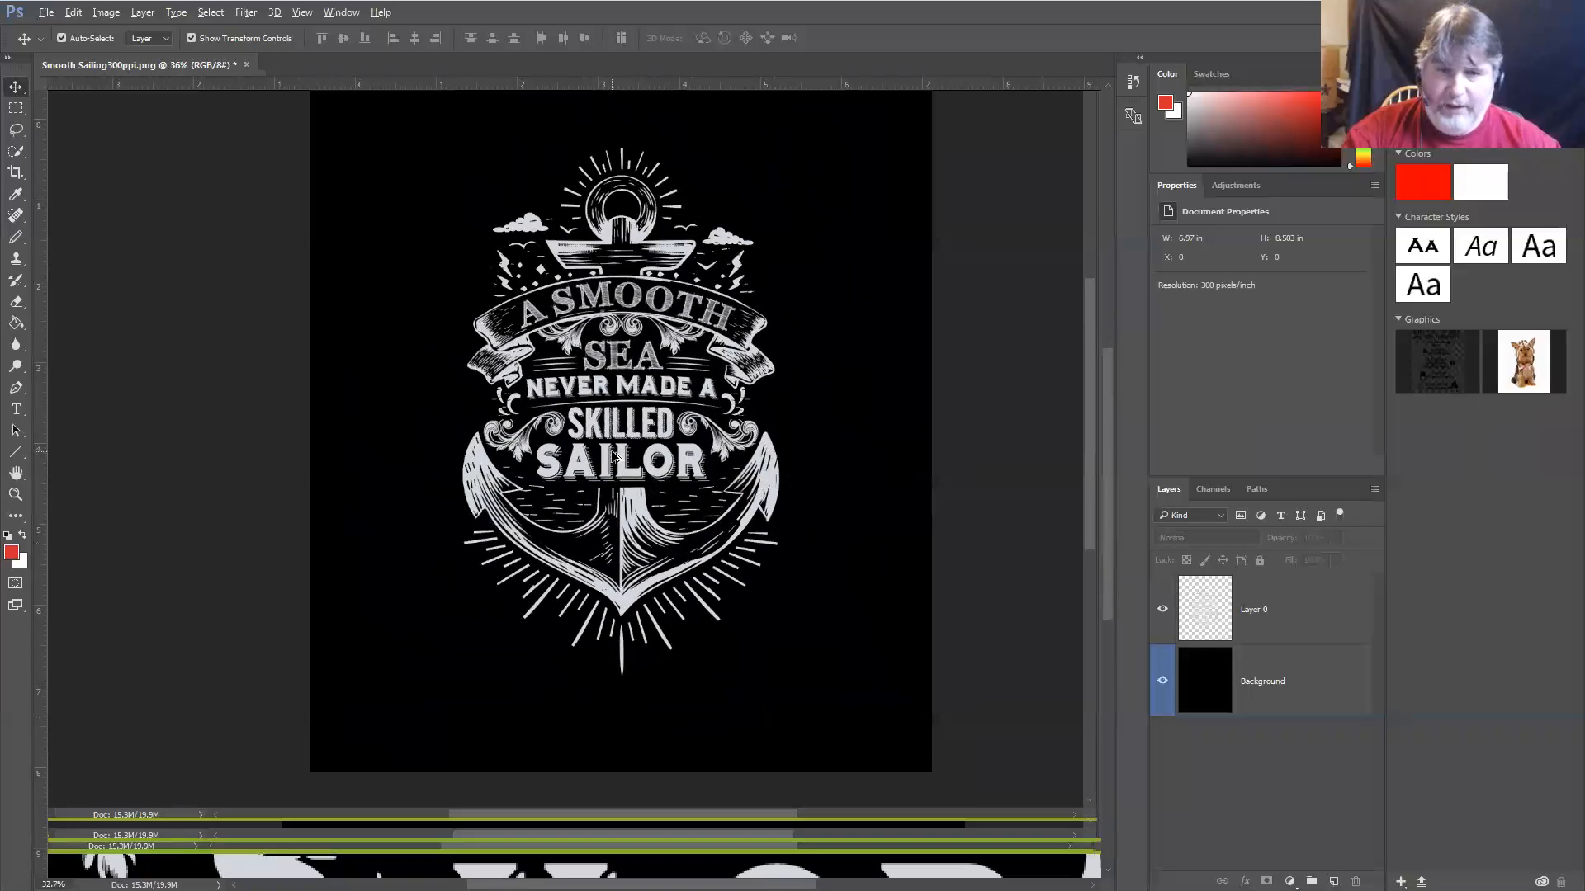